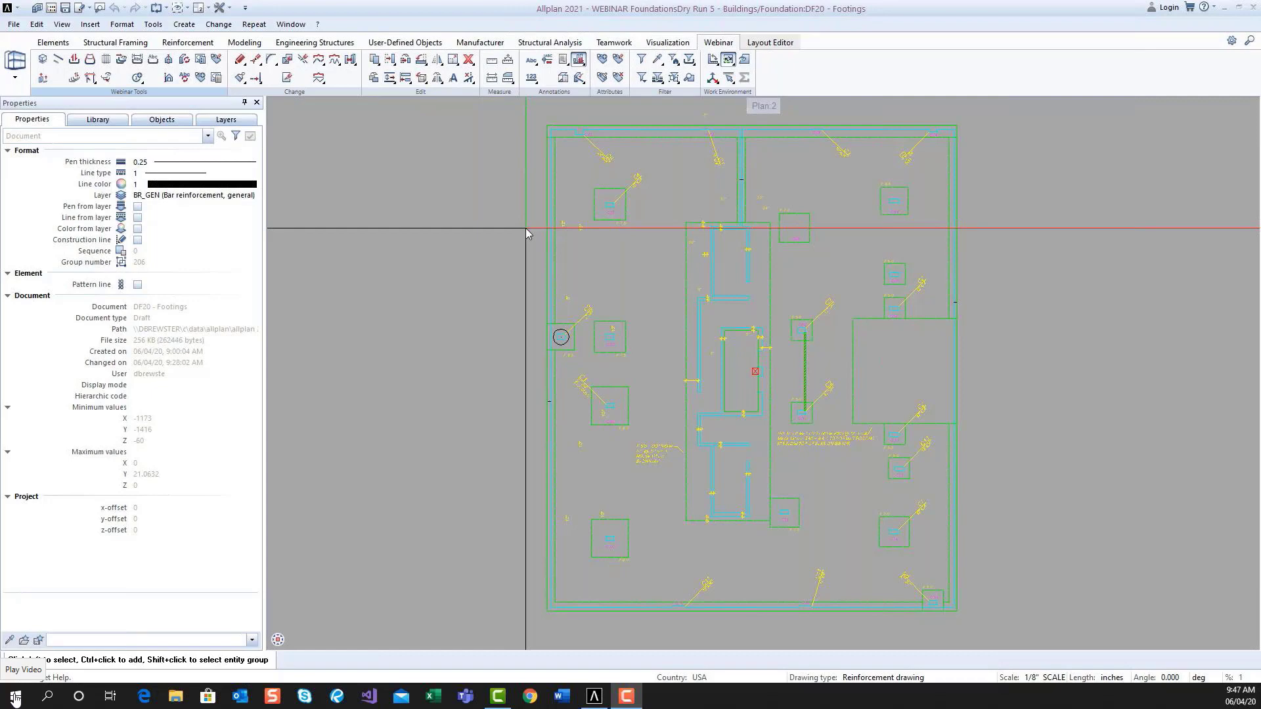
left_click(14, 698)
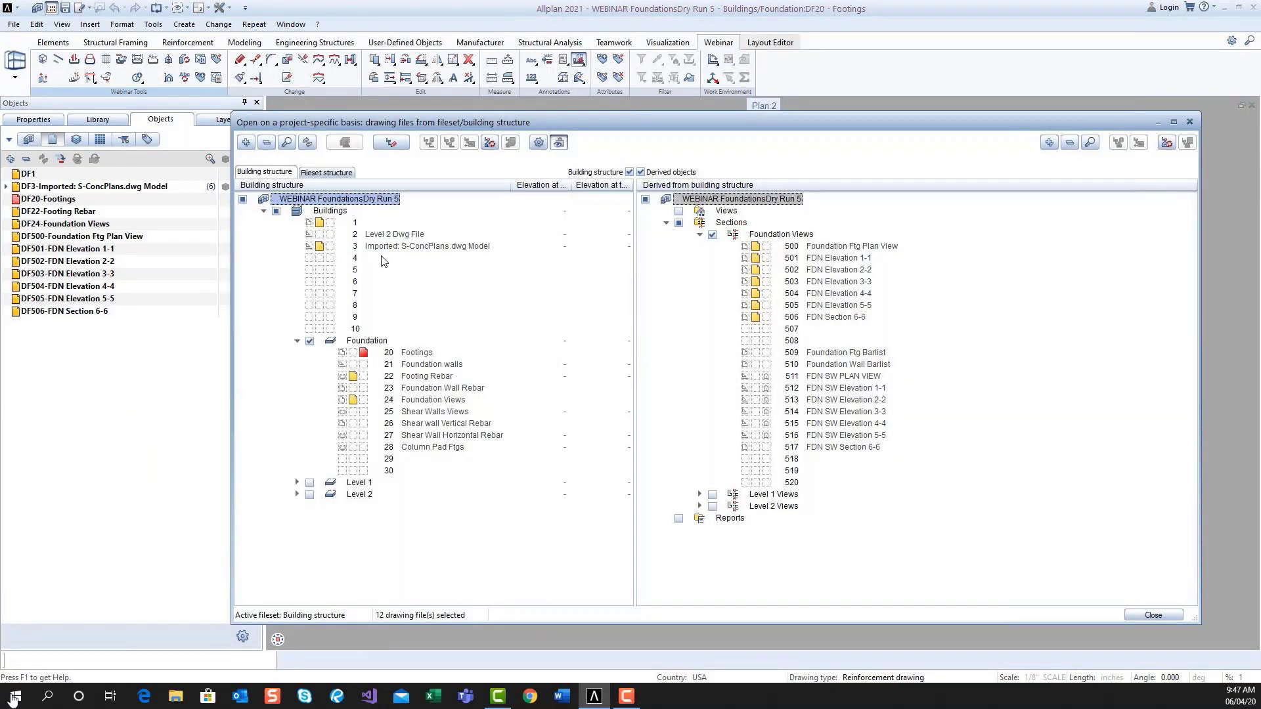
left_click(12, 695)
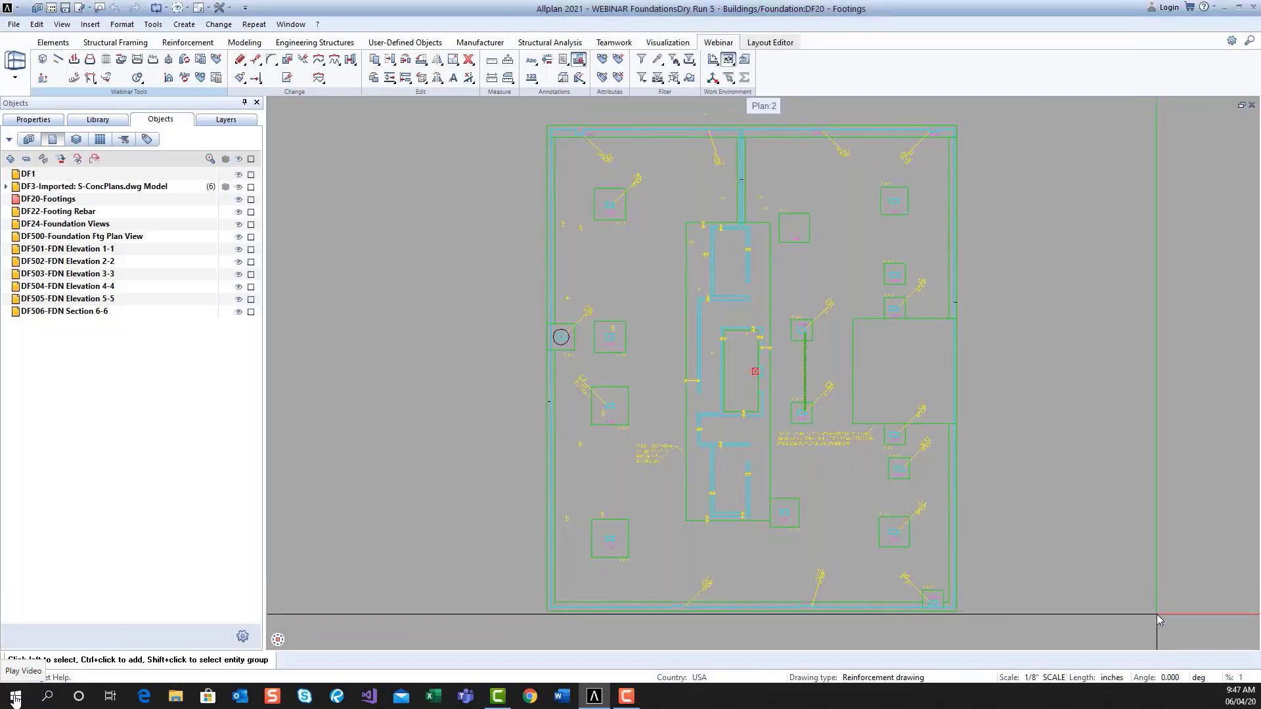
left_click(16, 700)
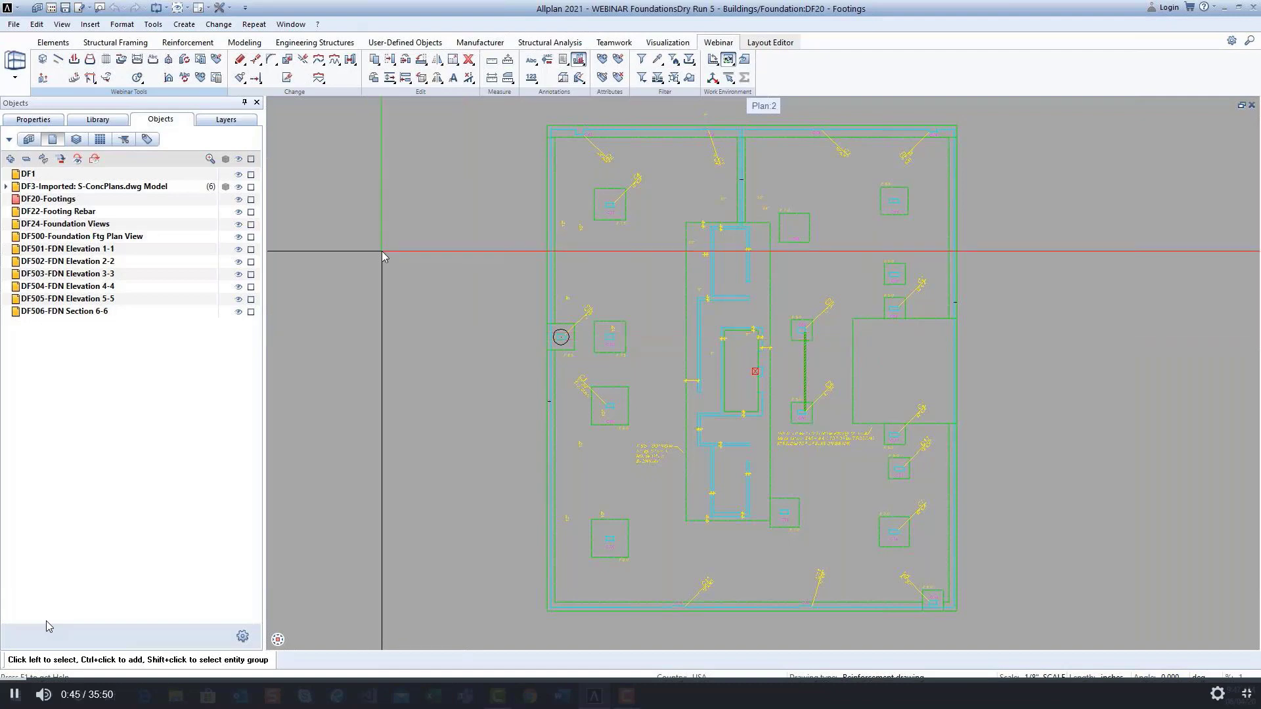
- Draw a 3D box over the full length of the north wall footing outline and enter its height
left_click(43, 60)
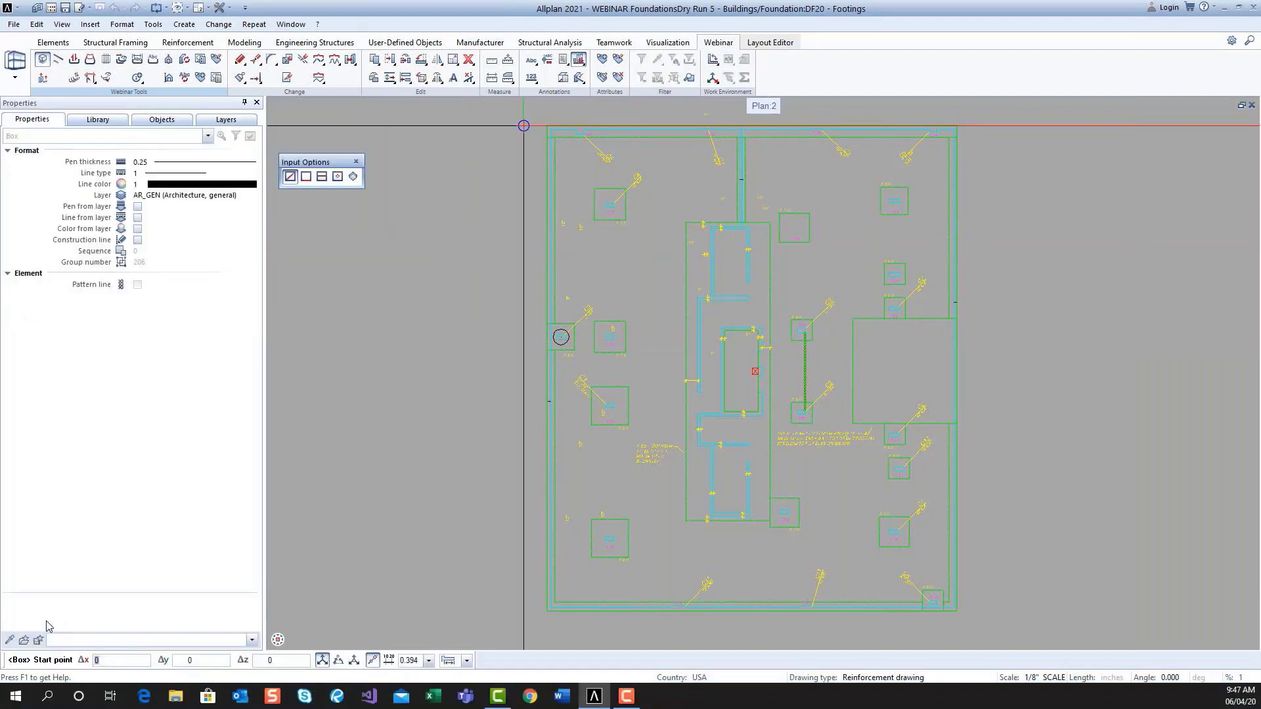
left_click(548, 125)
left_click(959, 138)
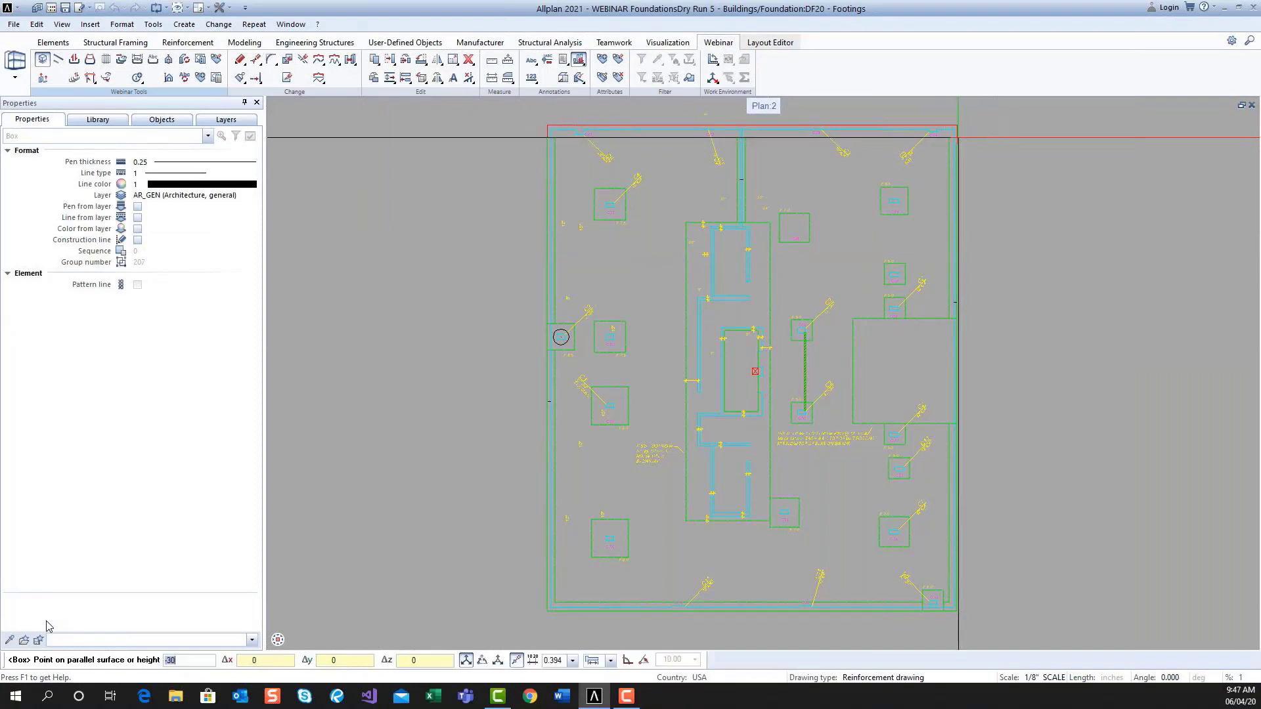
key("BackSpace")
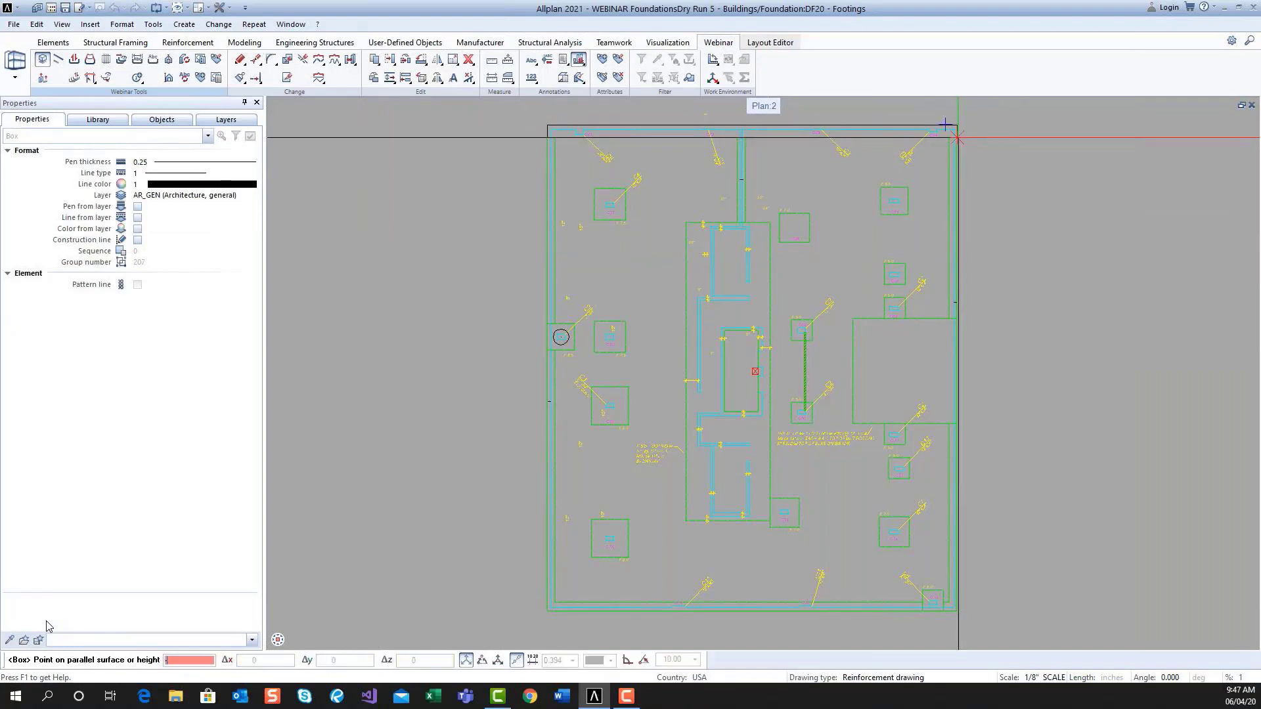
key("Return")
- Draw boxes for the east wall footing south of the mat footing and for the short corner piece beside pad C15
left_click(949, 424)
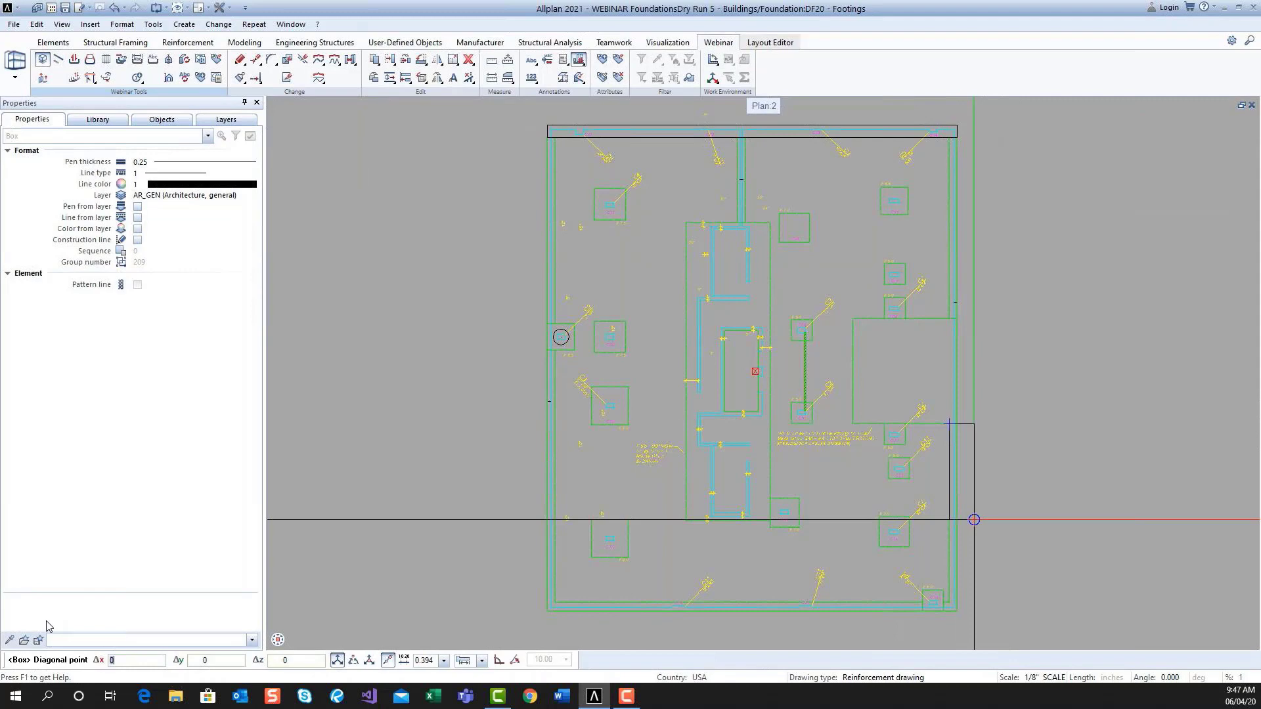
left_click(957, 610)
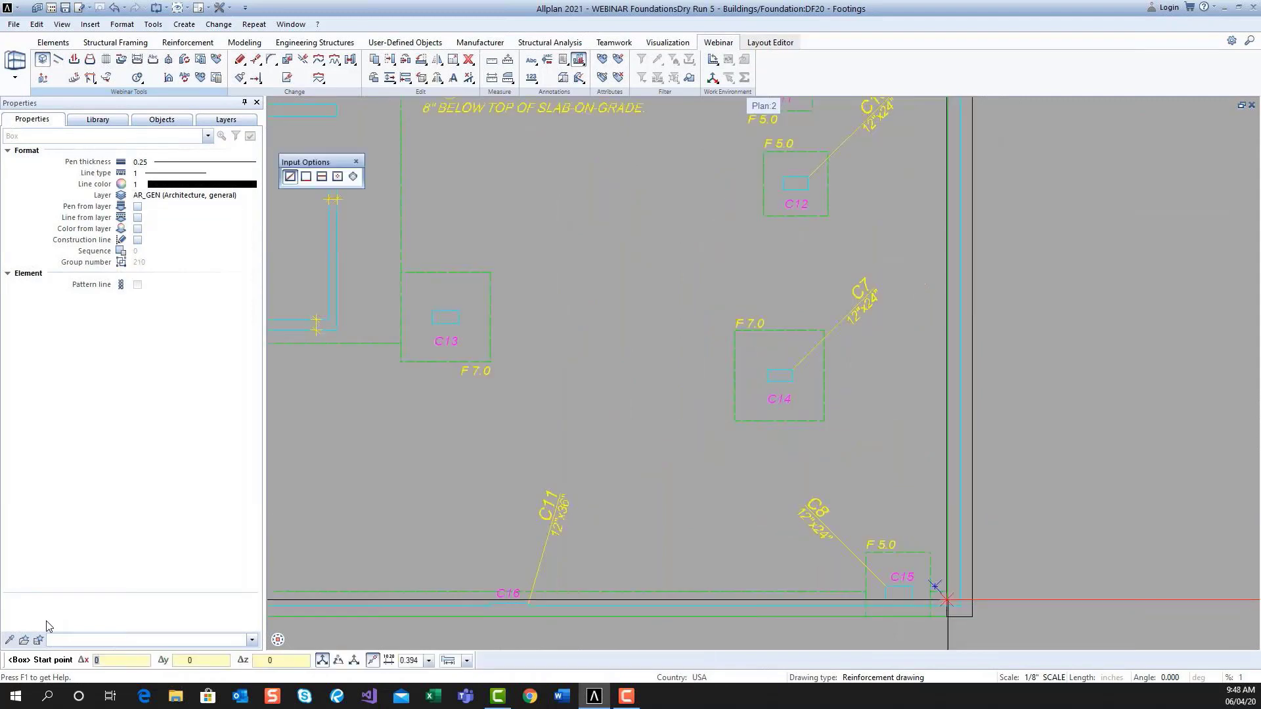
left_click(946, 592)
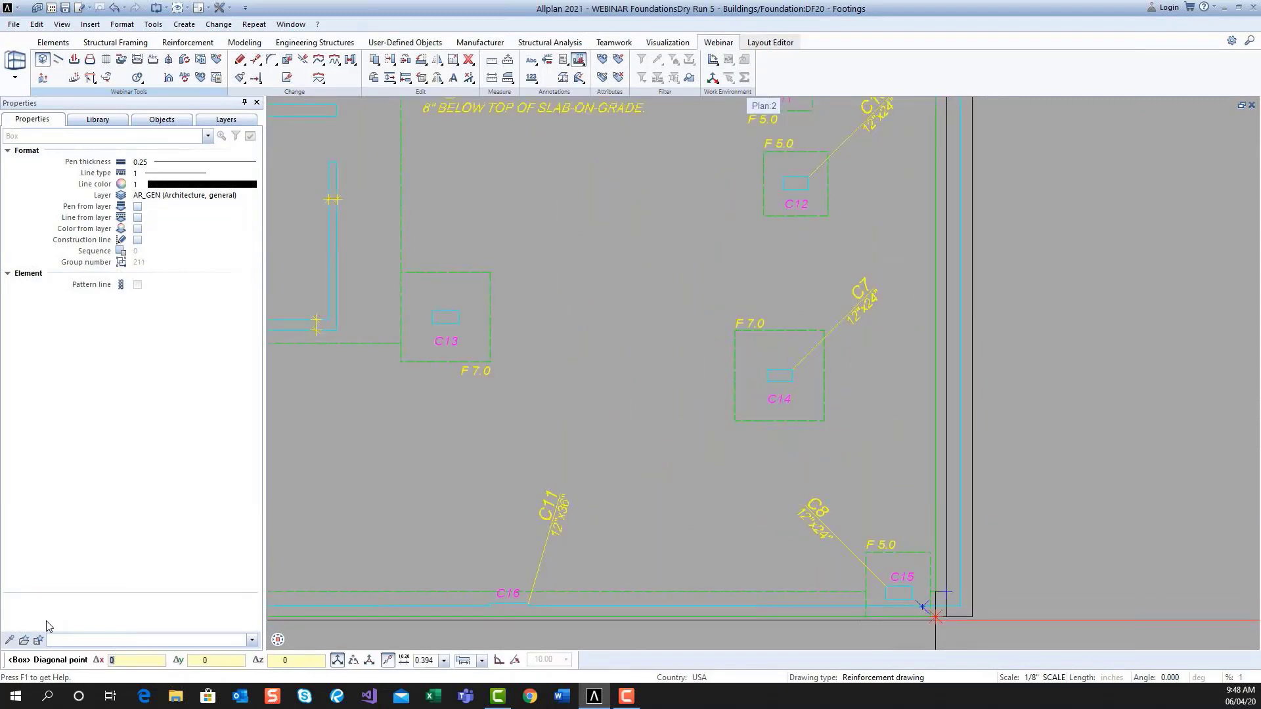
left_click(931, 617)
key("Return")
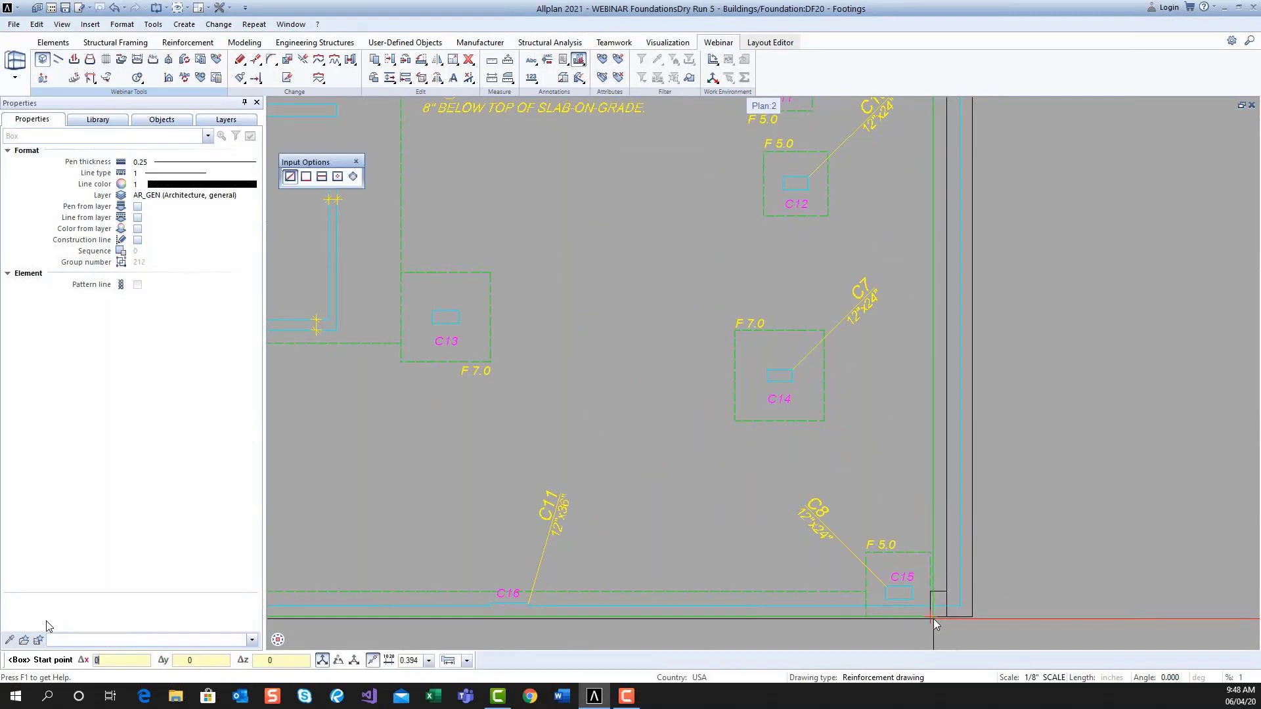
- Draw a box along the south wall footing from the west side of pad C15 to the southwest corner
scroll(936, 625, "down", 2)
left_click(844, 605)
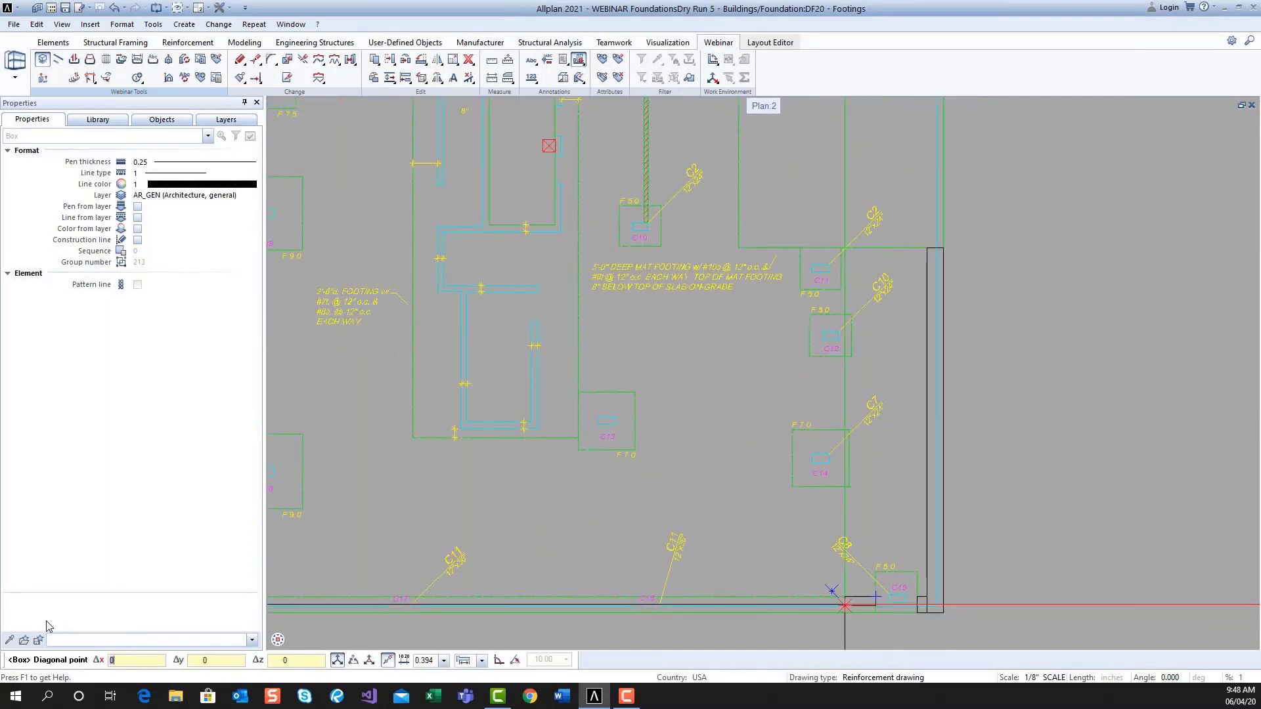
middle_click_drag(326, 612, 531, 518)
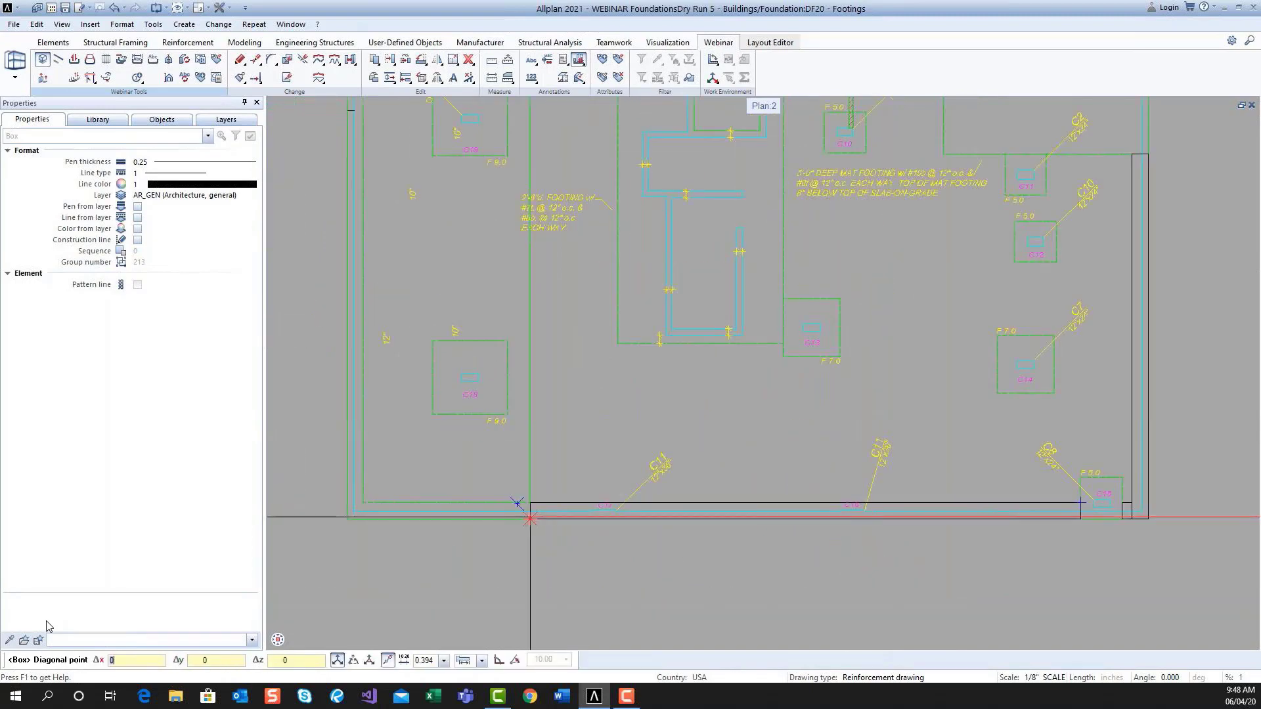
left_click(347, 521)
key("Return")
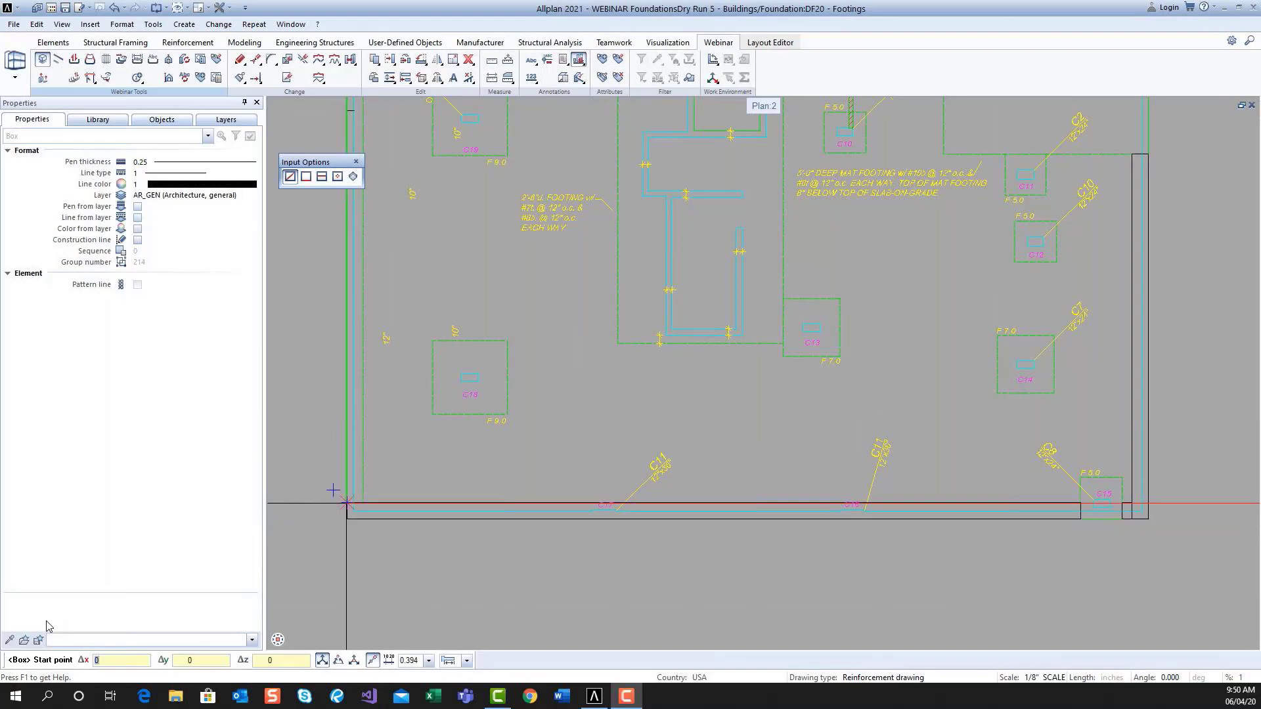
left_click(347, 503)
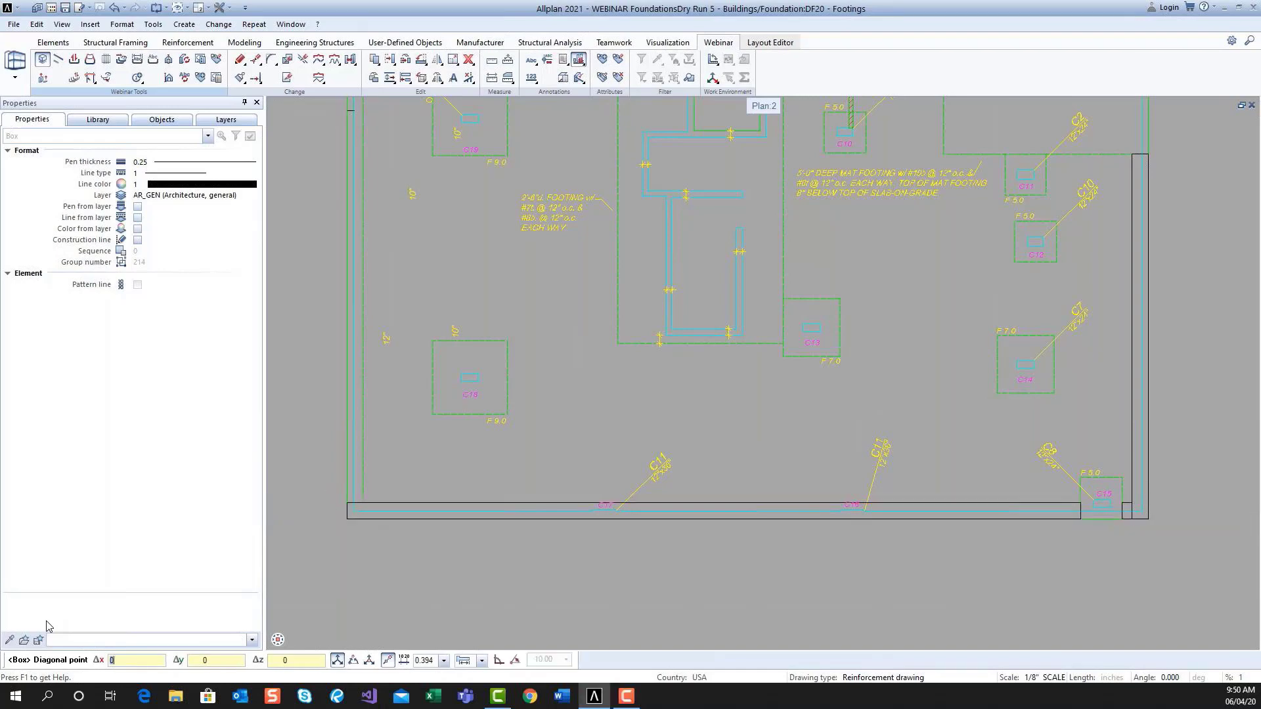
scroll(446, 499, "down", 2)
middle_click_drag(446, 500, 452, 540)
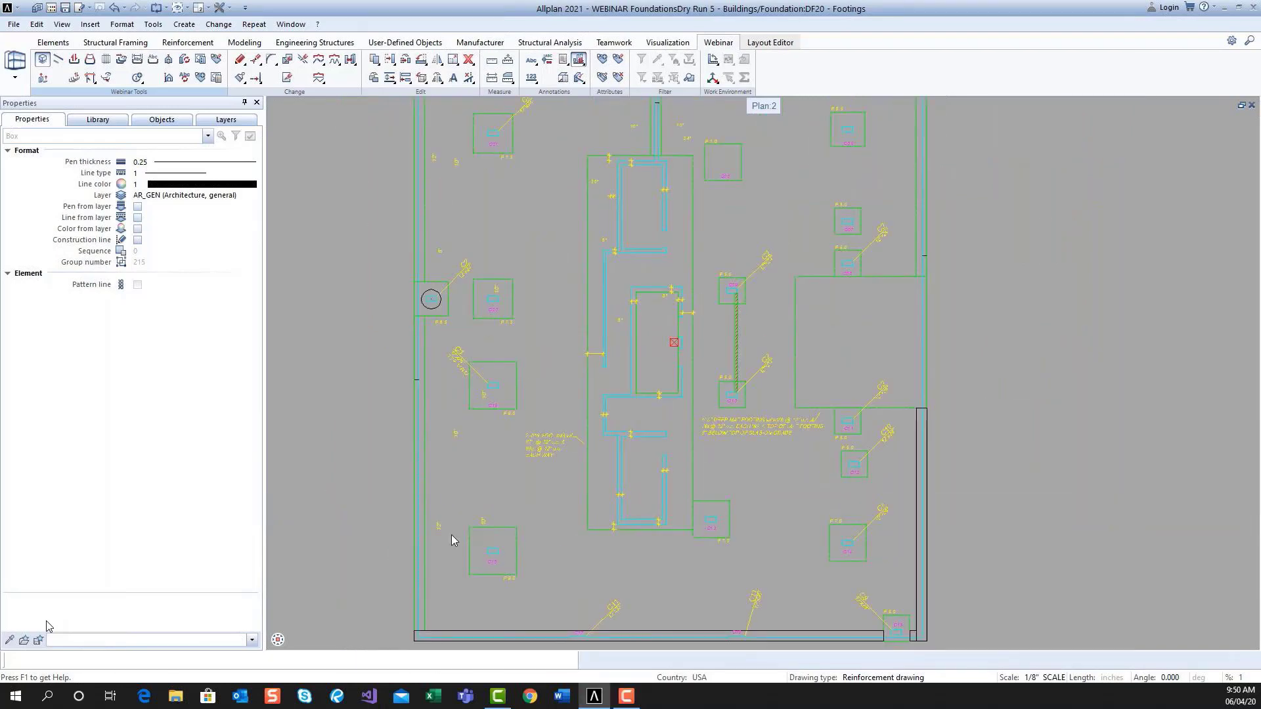
key("Escape")
- Draw a box for the west wall footing from the circled F 6.5 pad up to the north wall footing
left_click(42, 59)
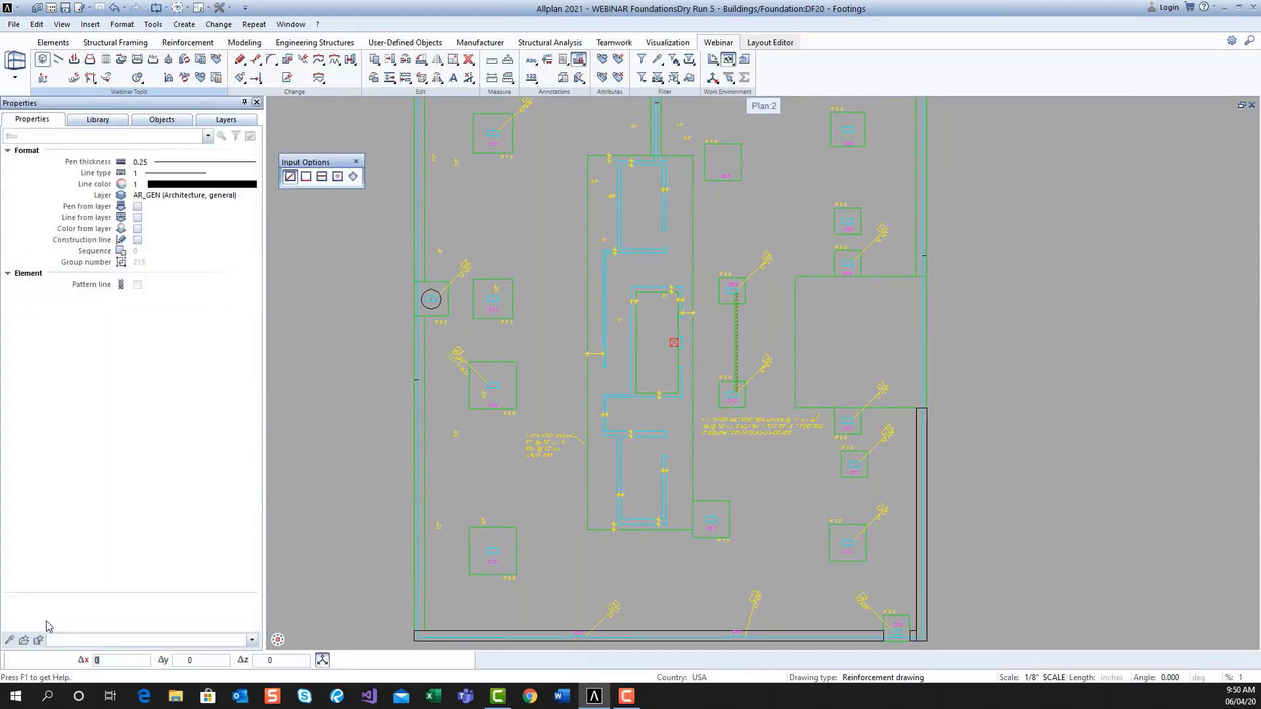
left_click(428, 281)
middle_click_drag(431, 213, 449, 420)
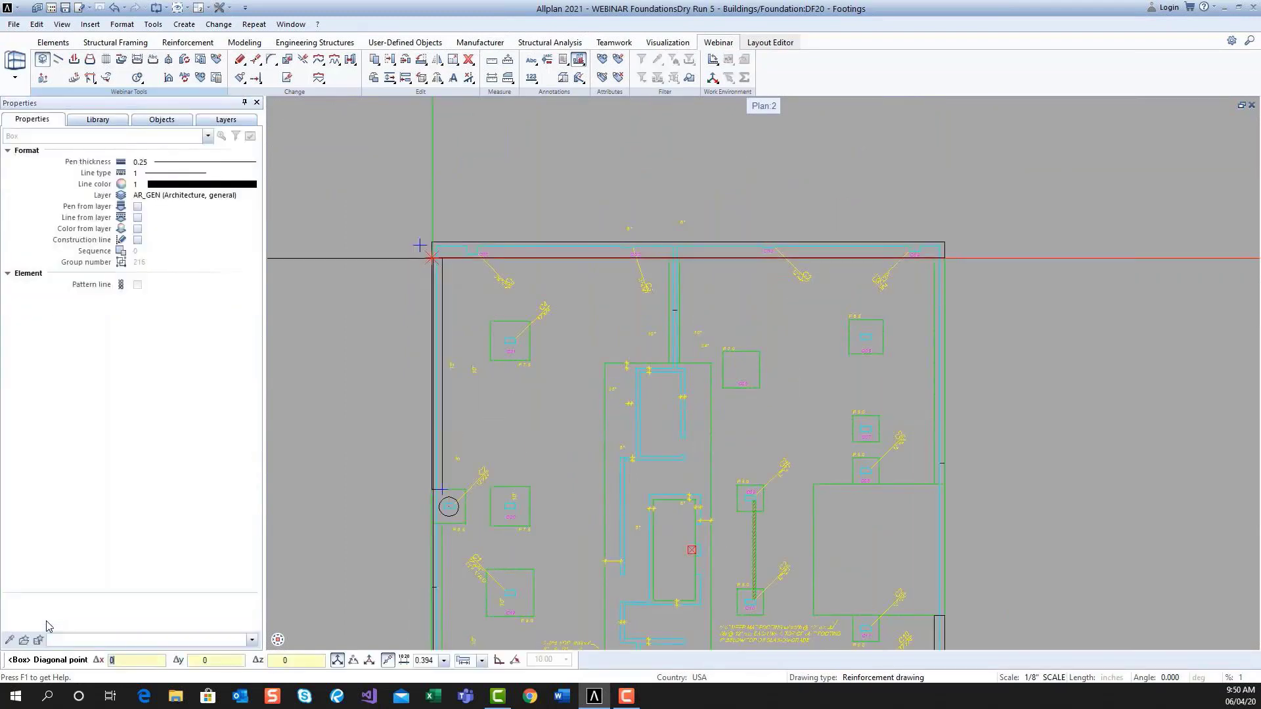
left_click(431, 258)
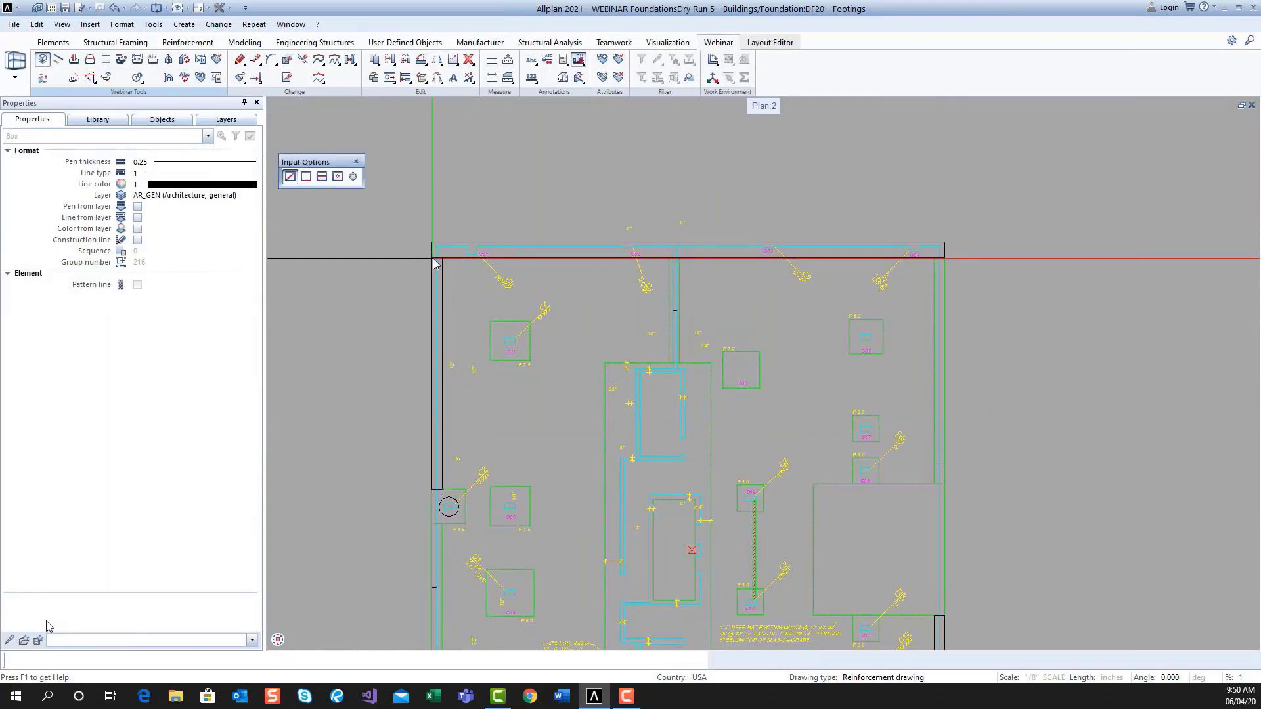
- Model the 5'-0" deep mat footing on the east side as a box over its square outline
middle_click_drag(737, 479, 770, 316)
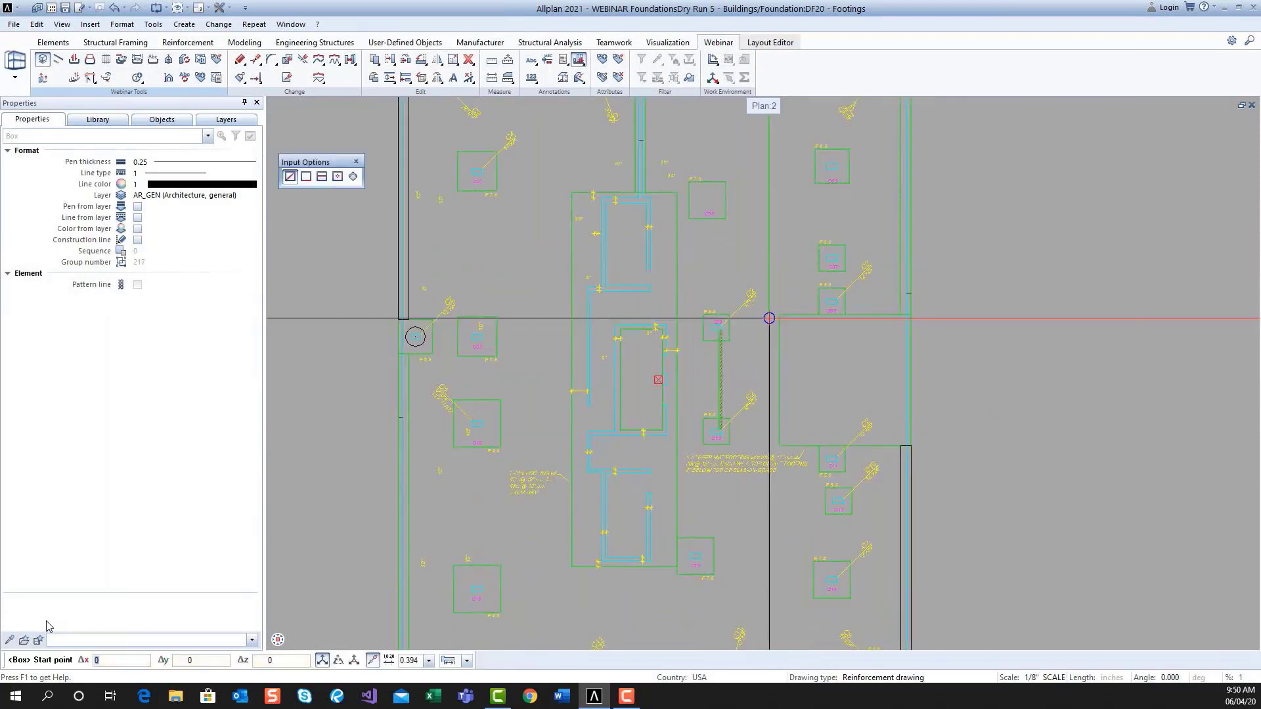
left_click(780, 314)
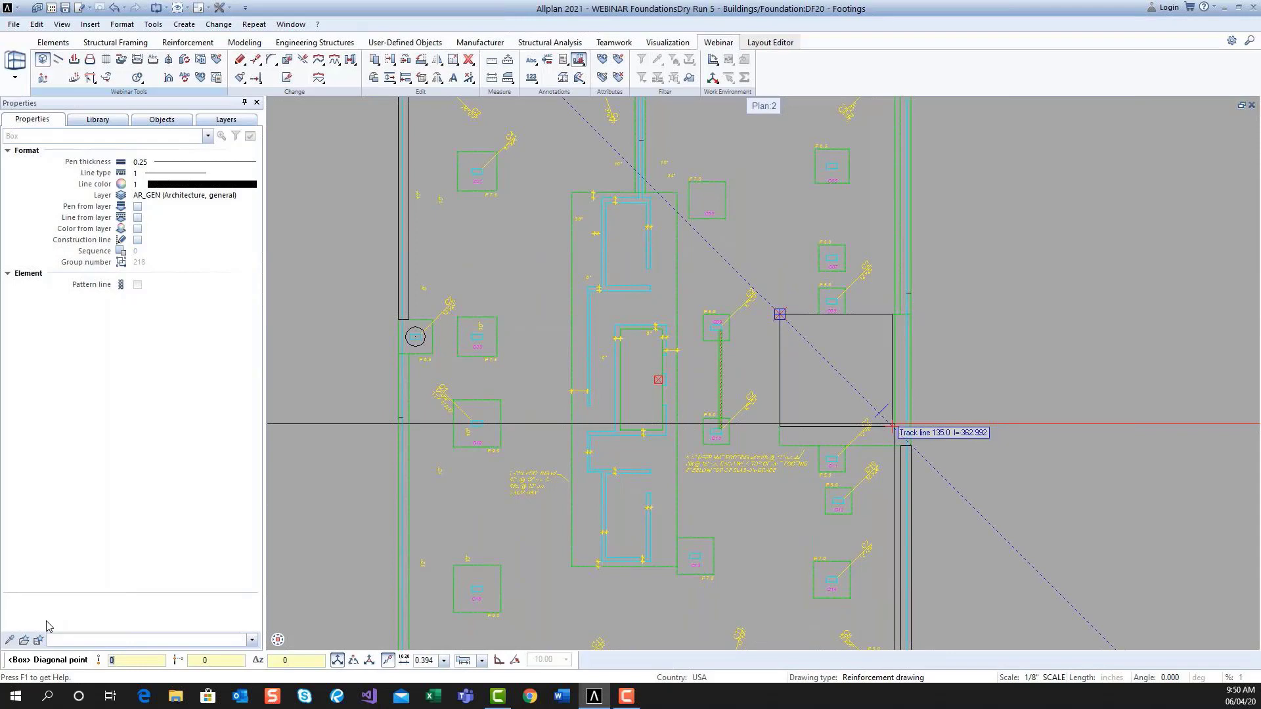
left_click(912, 446)
type("1")
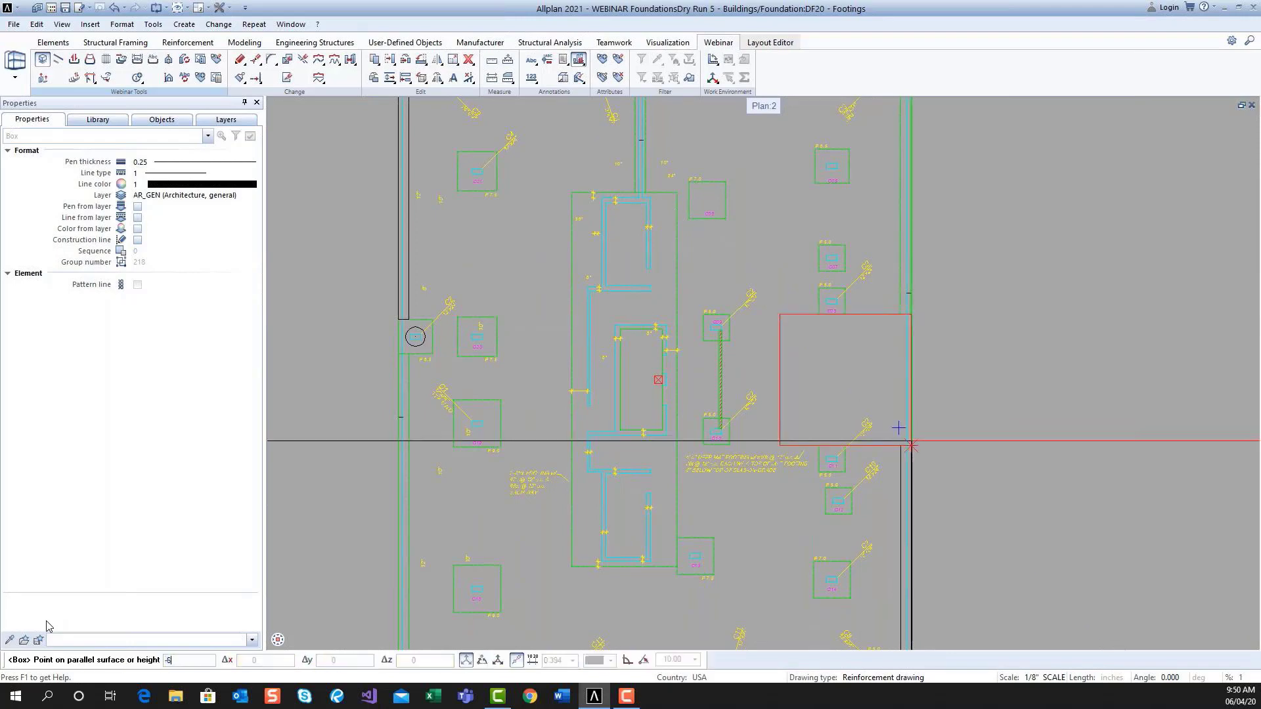
key("Return")
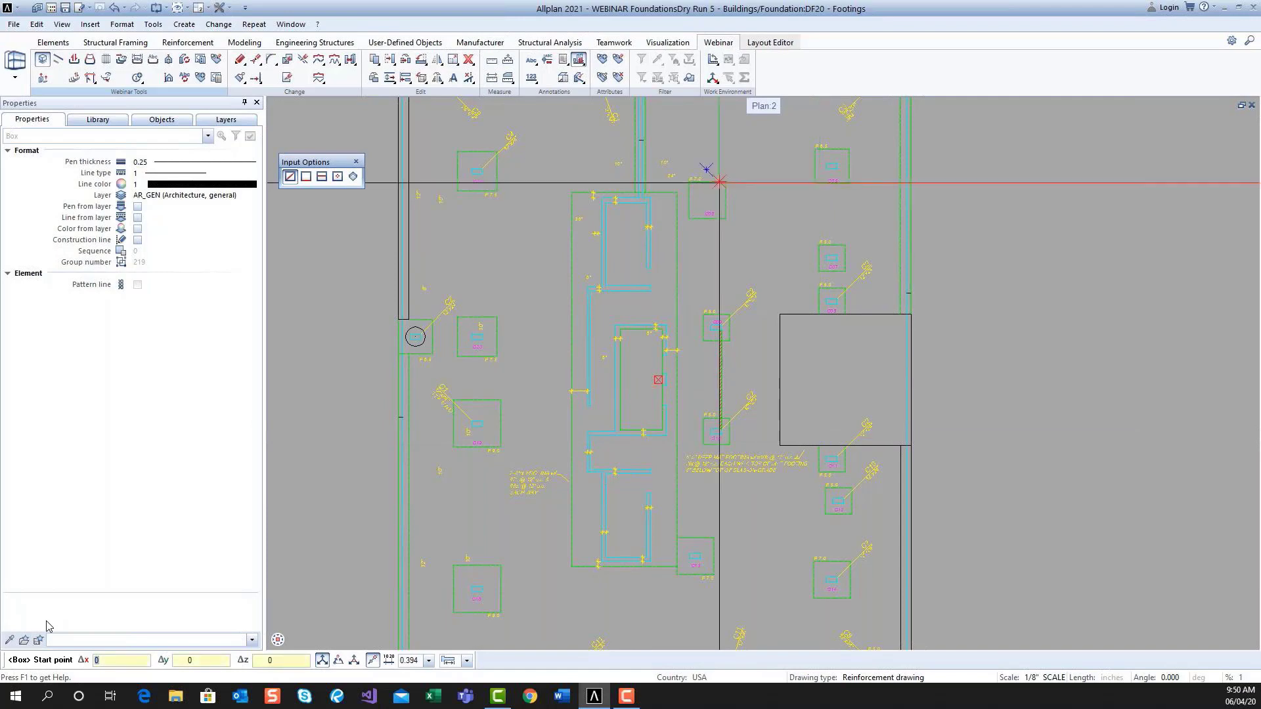
- Show the isometric view beside the plan and draw the large central footing as a box with a height of -30
double_click(762, 105)
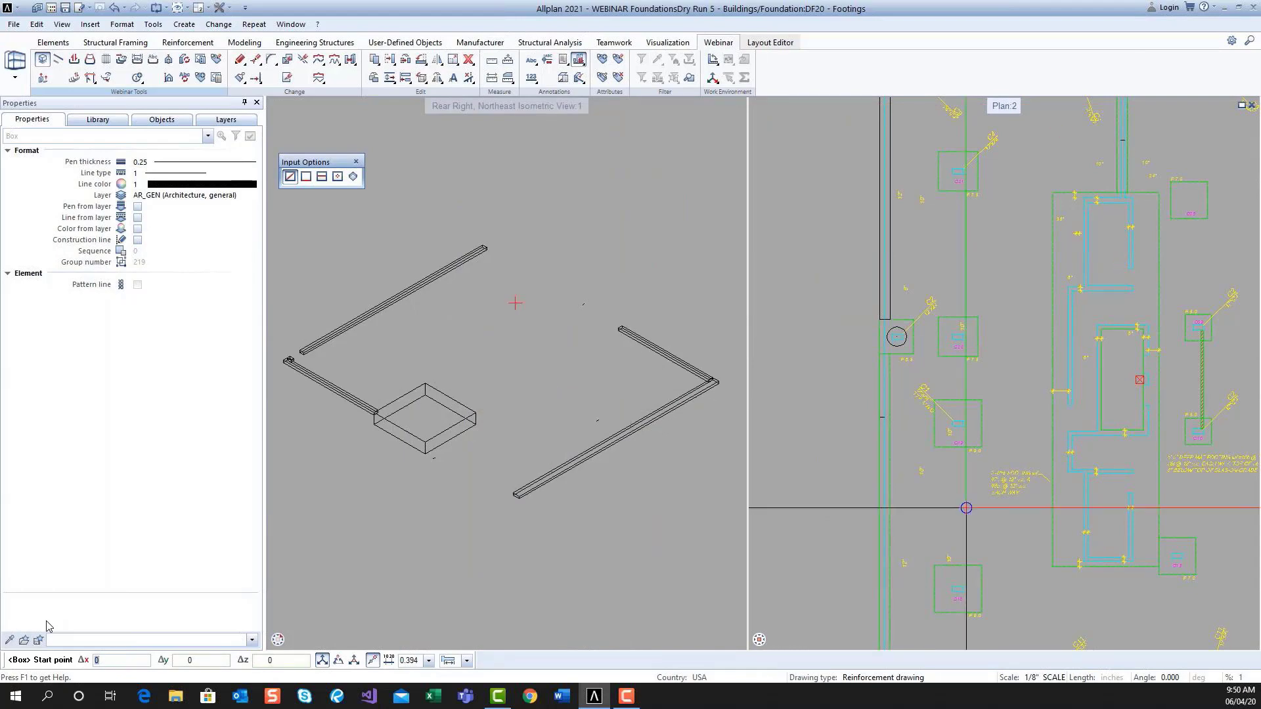
left_click(1055, 567)
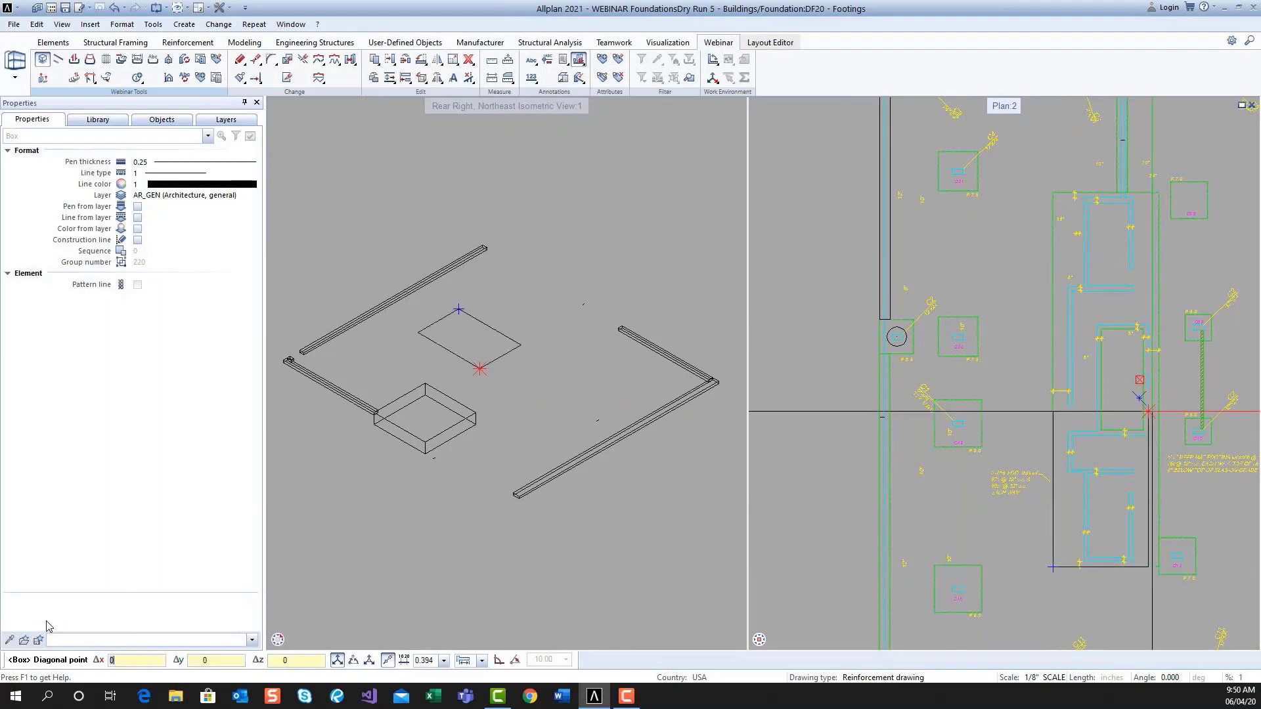
left_click(1160, 193)
type("-")
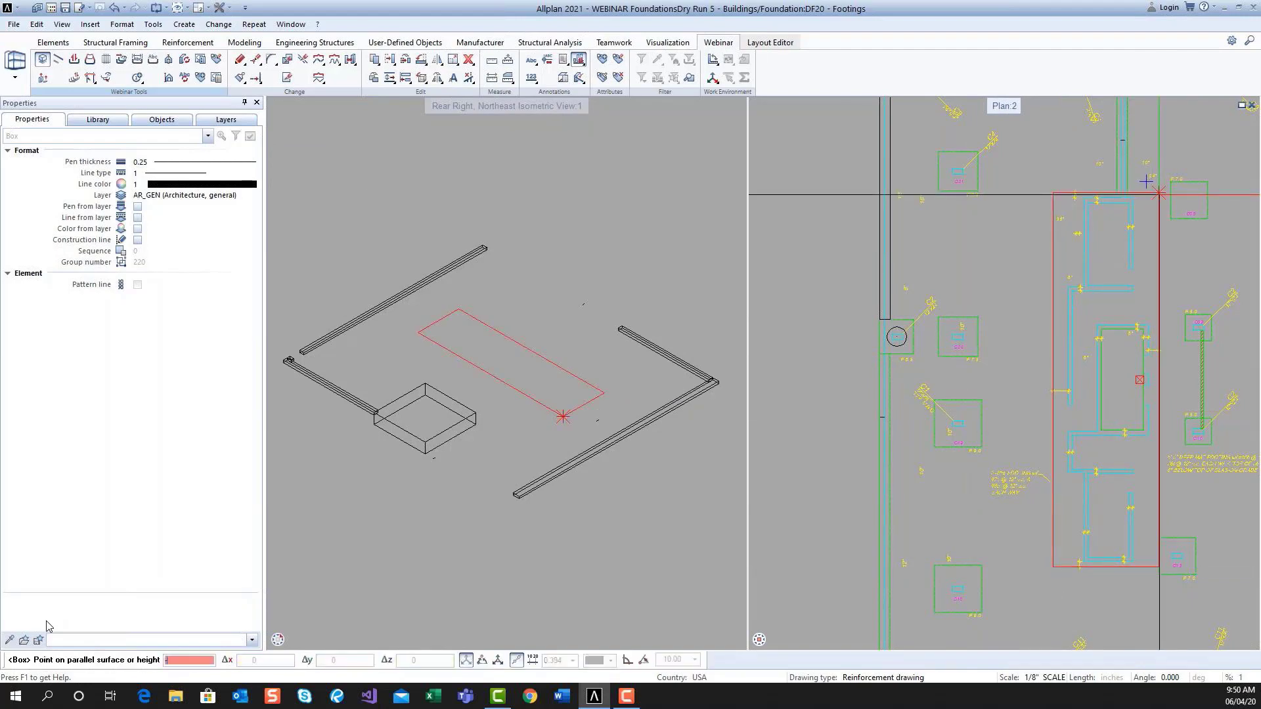
type("30")
key("Return")
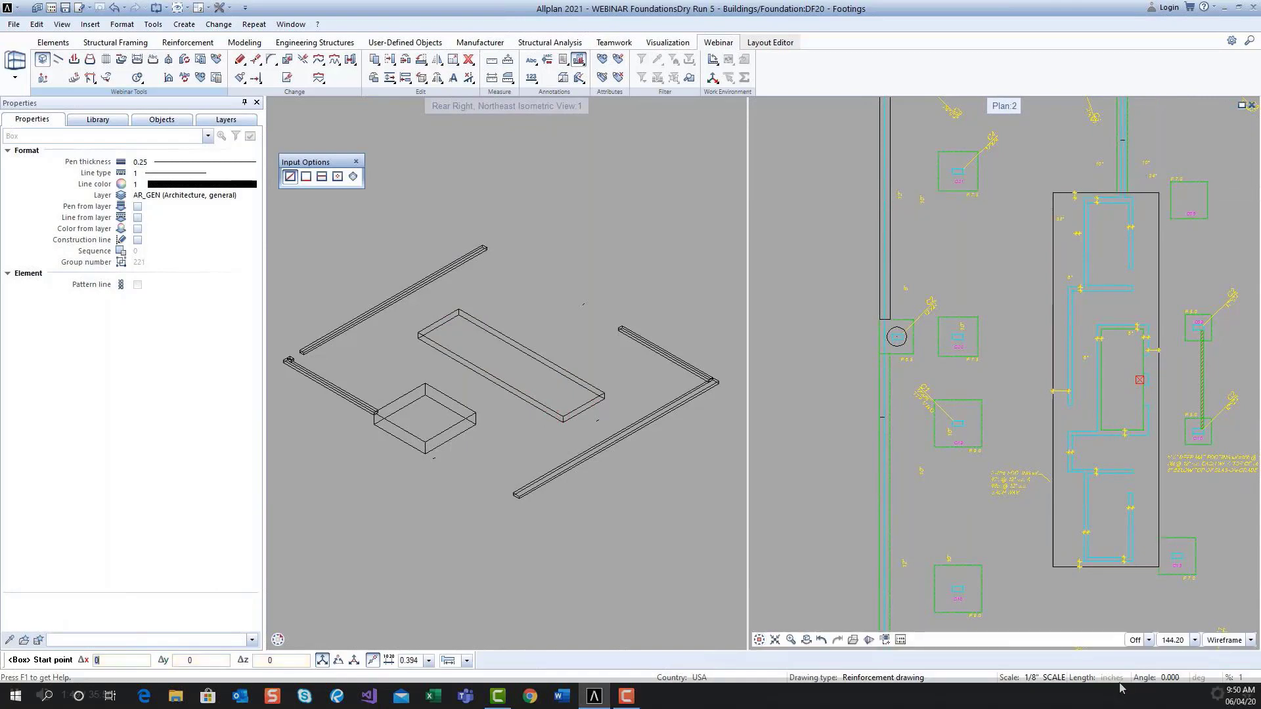
left_click(14, 696)
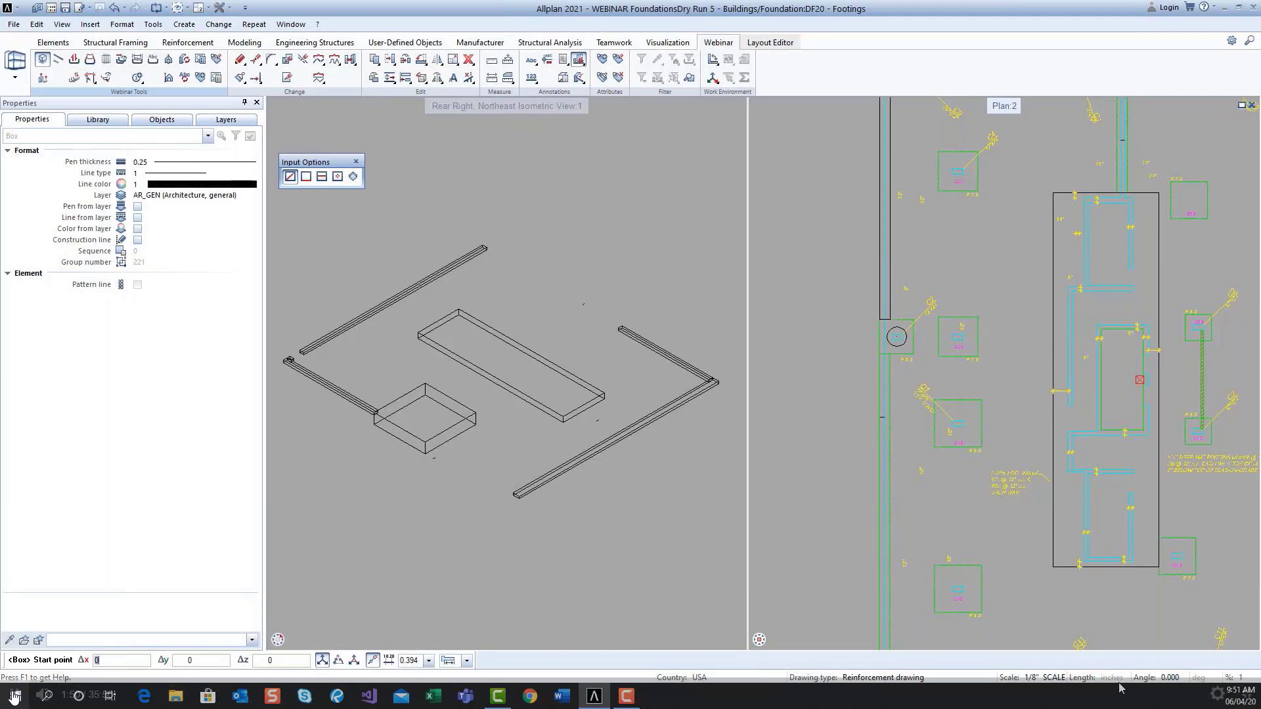
left_click(14, 695)
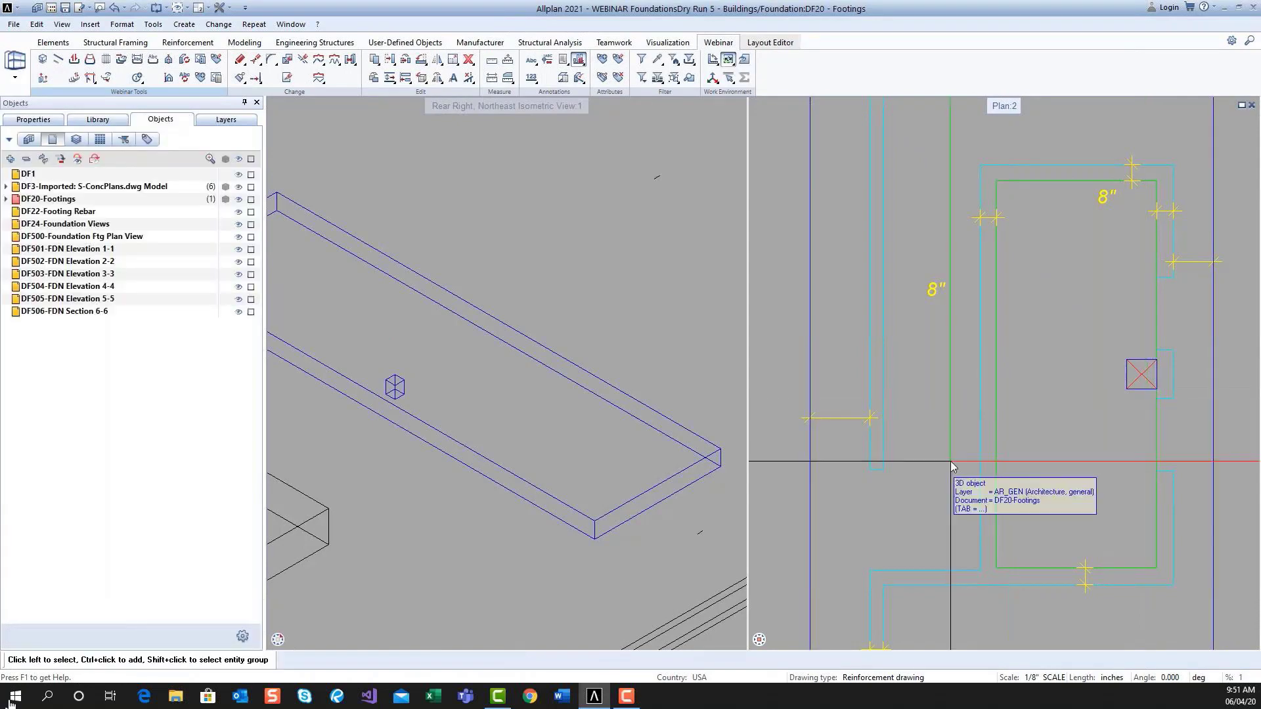
scroll(951, 461, "down", 1)
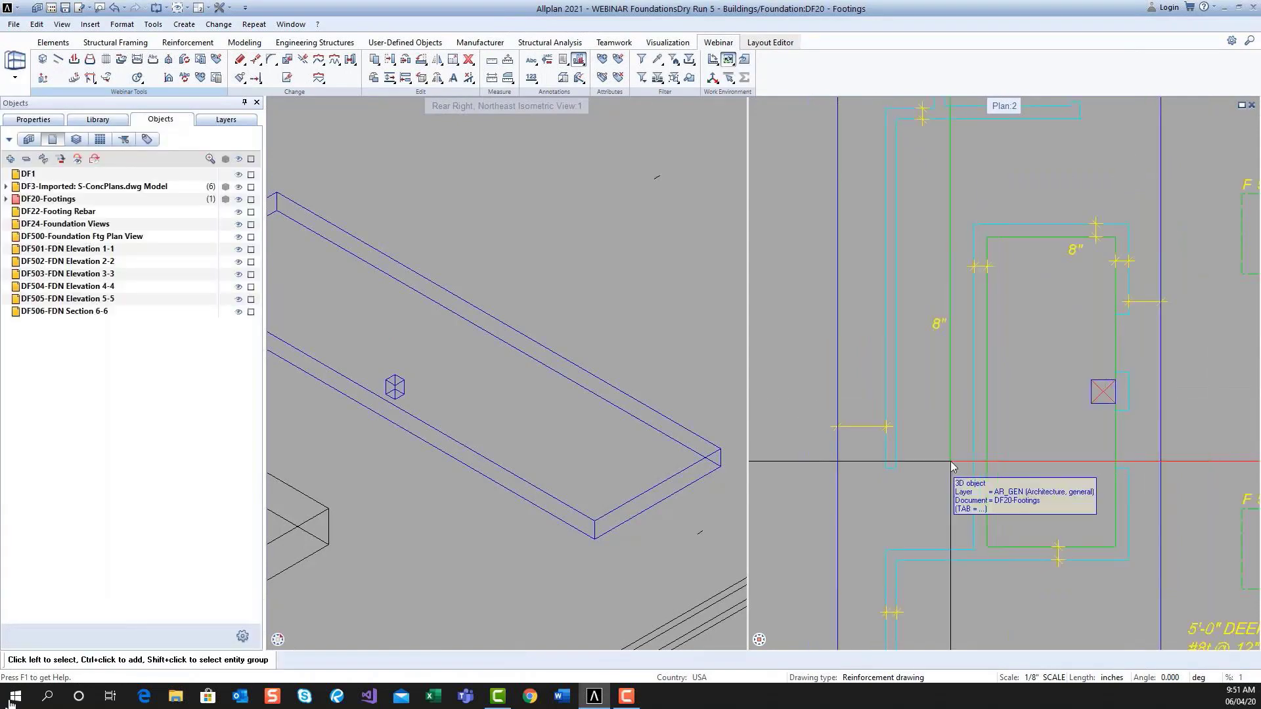
scroll(951, 461, "down", 5)
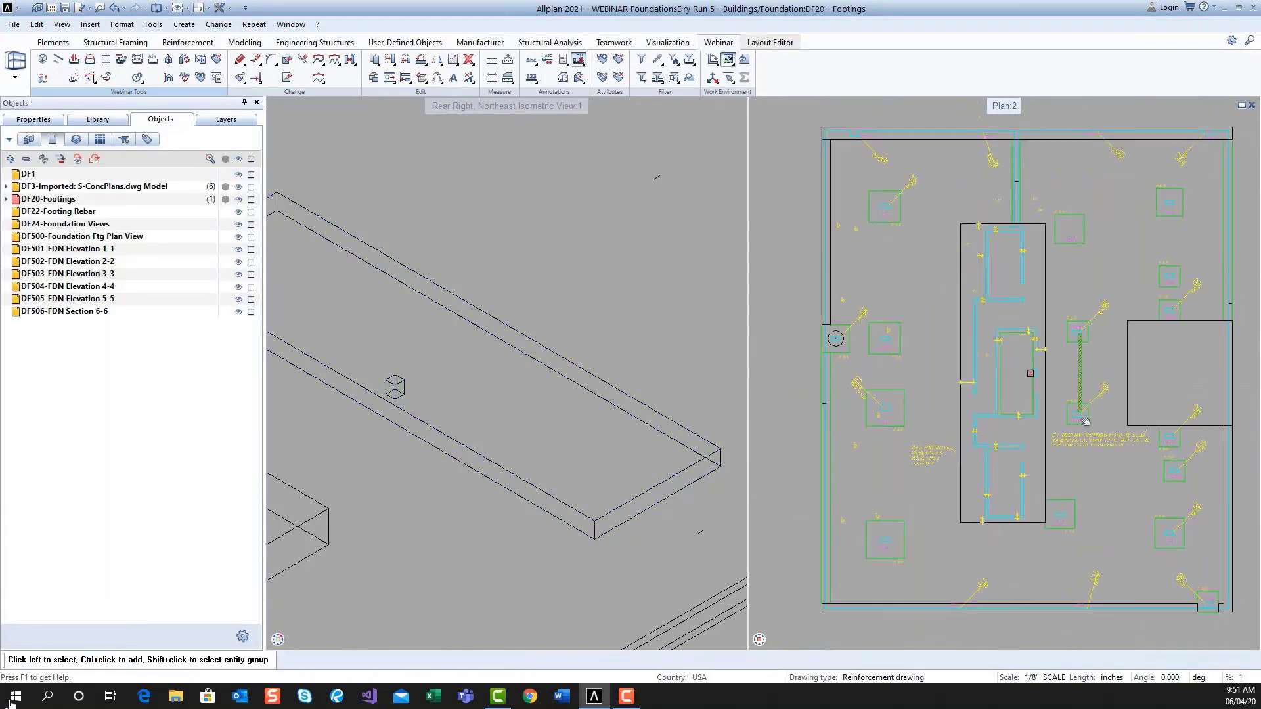
middle_click_drag(1084, 407, 1068, 427)
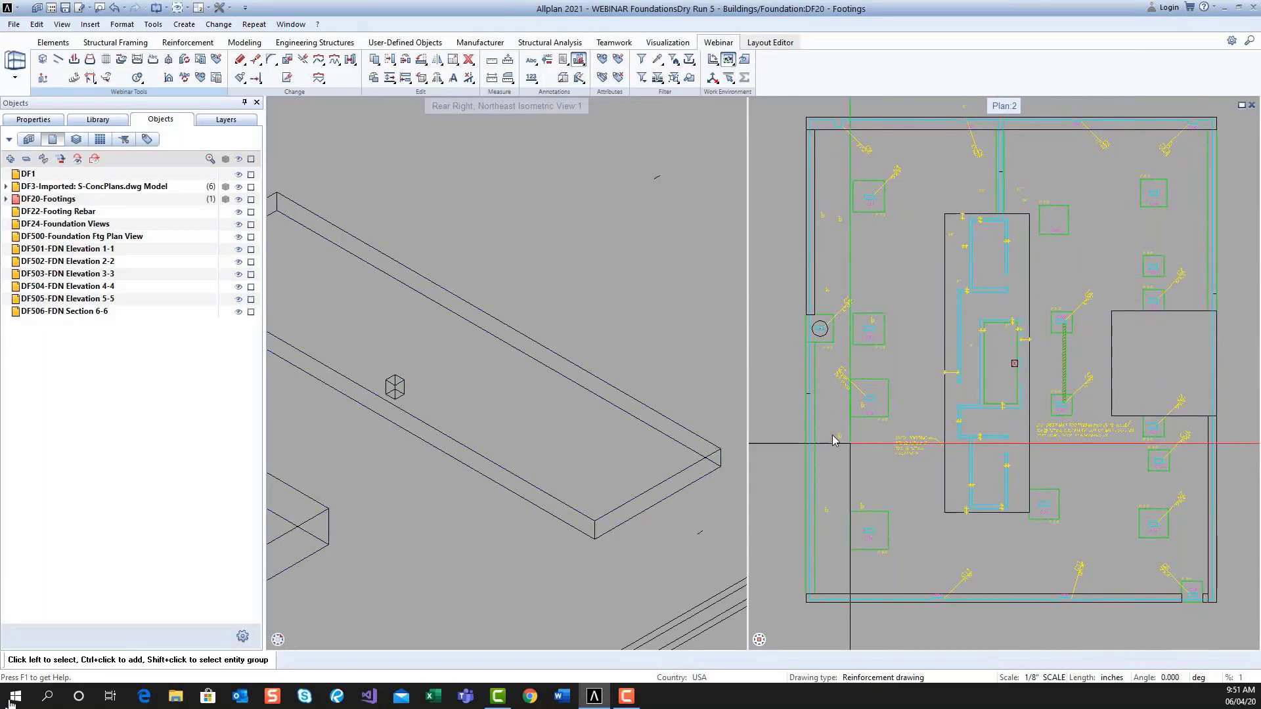
- Open the library to the Engineering PythonParts
left_click(105, 121)
left_click(15, 700)
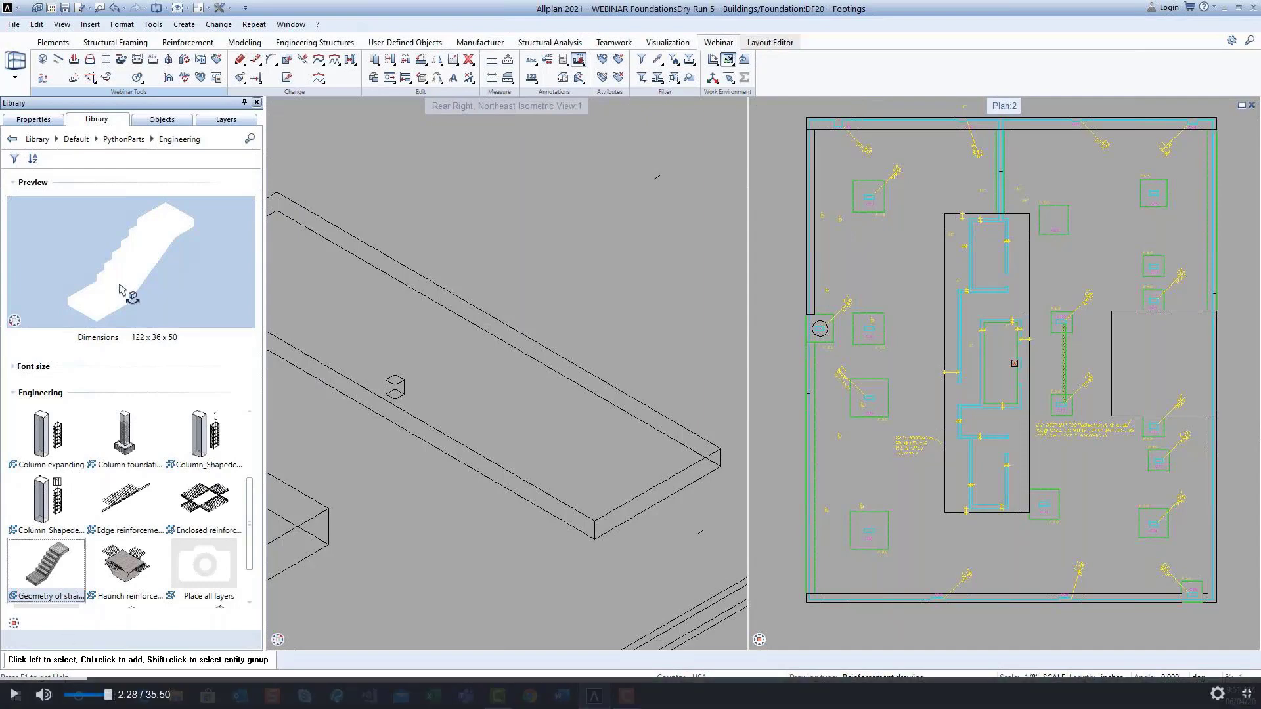
left_click(13, 695)
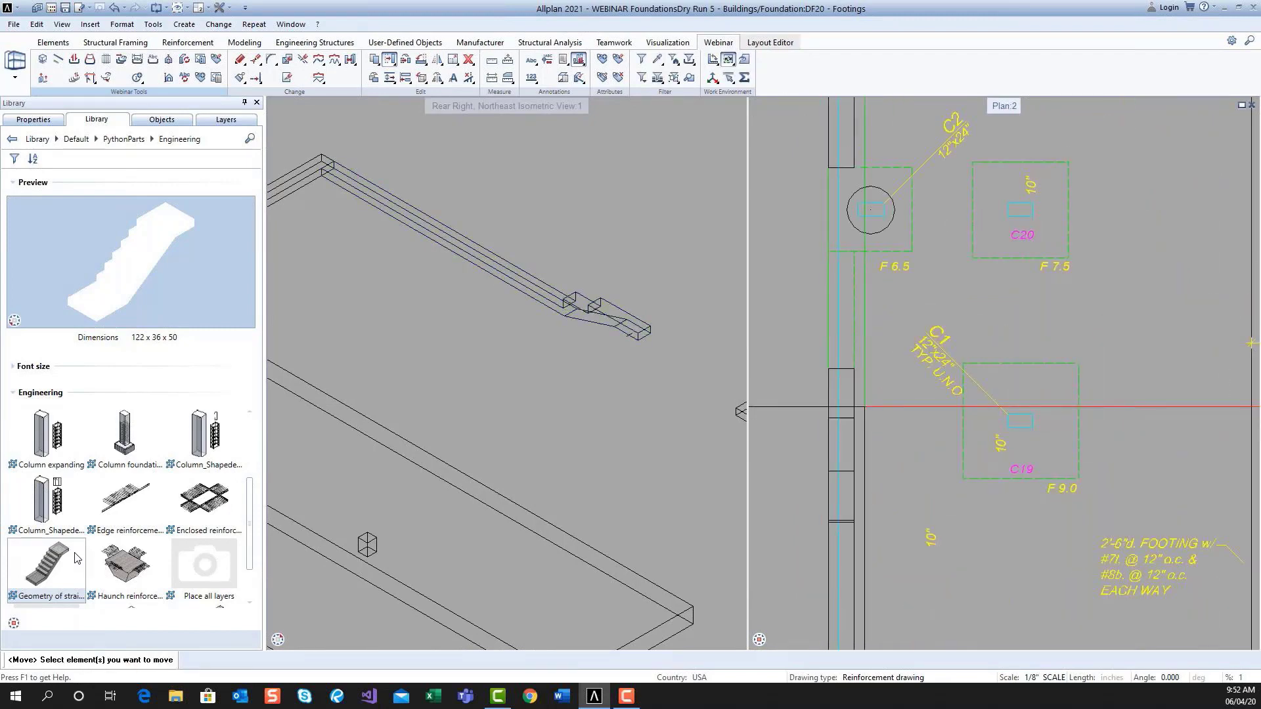
- Shift the stepped part of the west wall stair footing north and align its upper end with the south edge of the circled F 6.5 pad
left_click(848, 374)
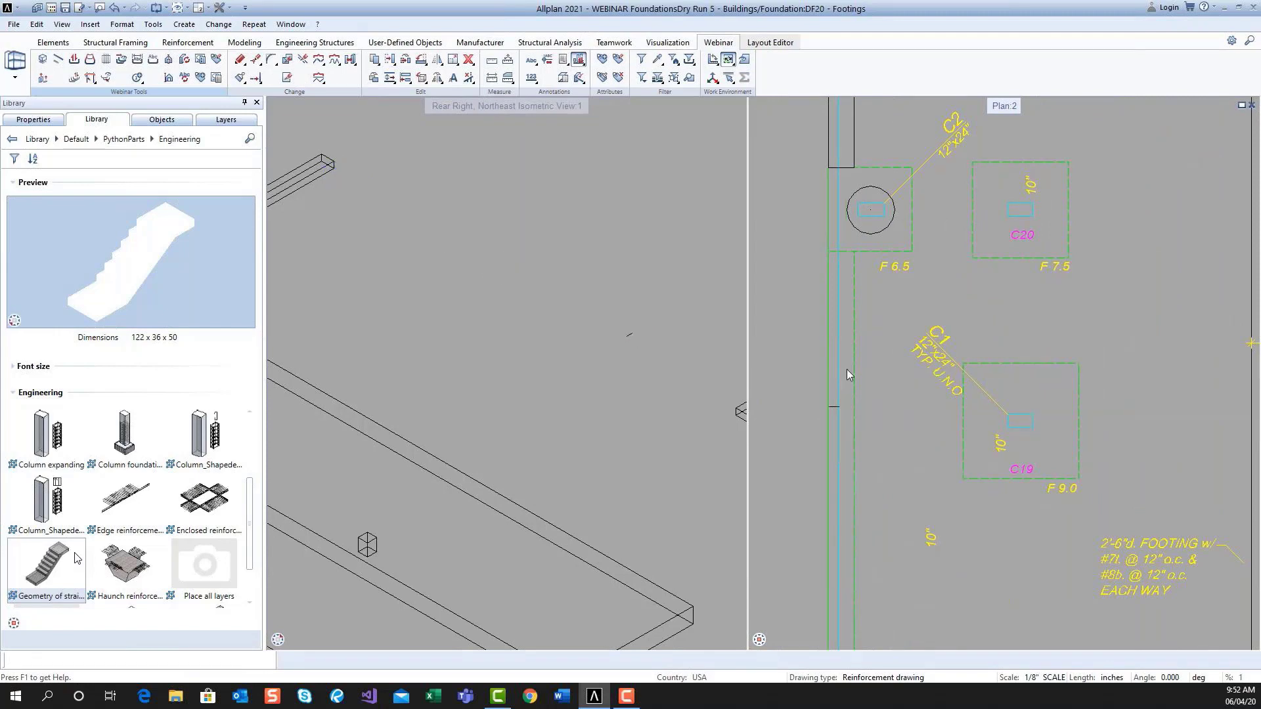
double_click(47, 565)
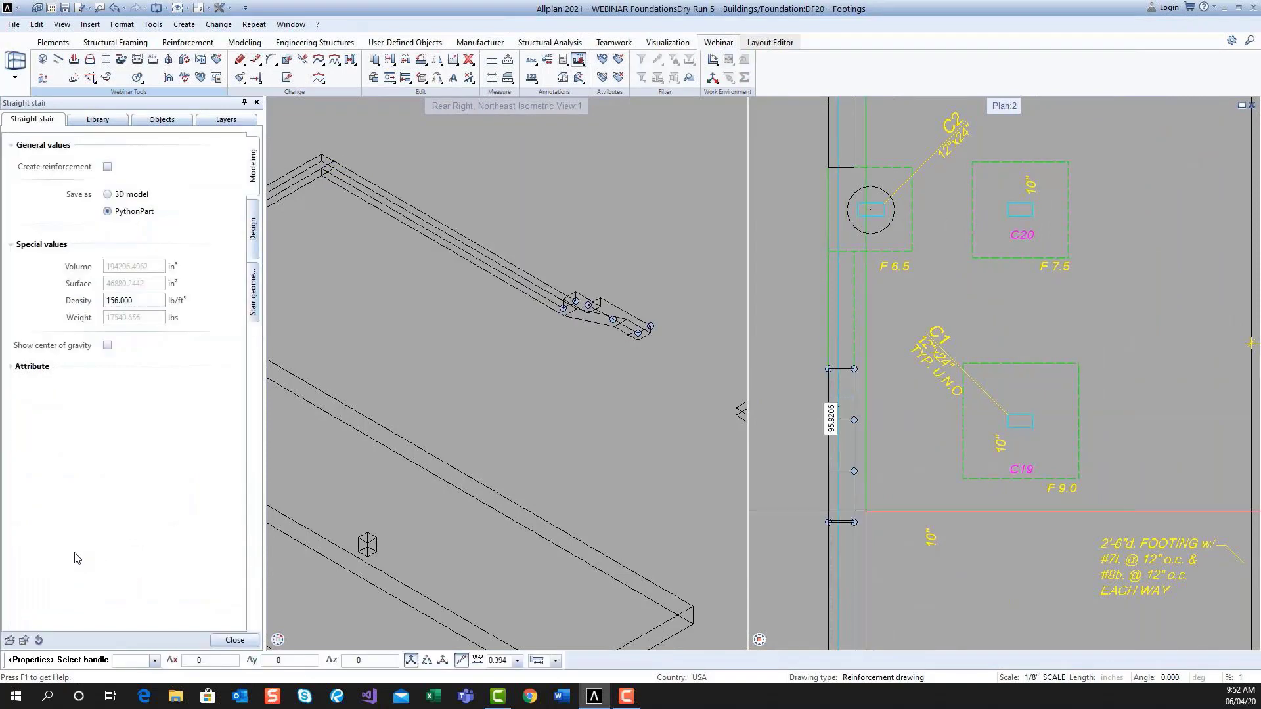
left_click(854, 522)
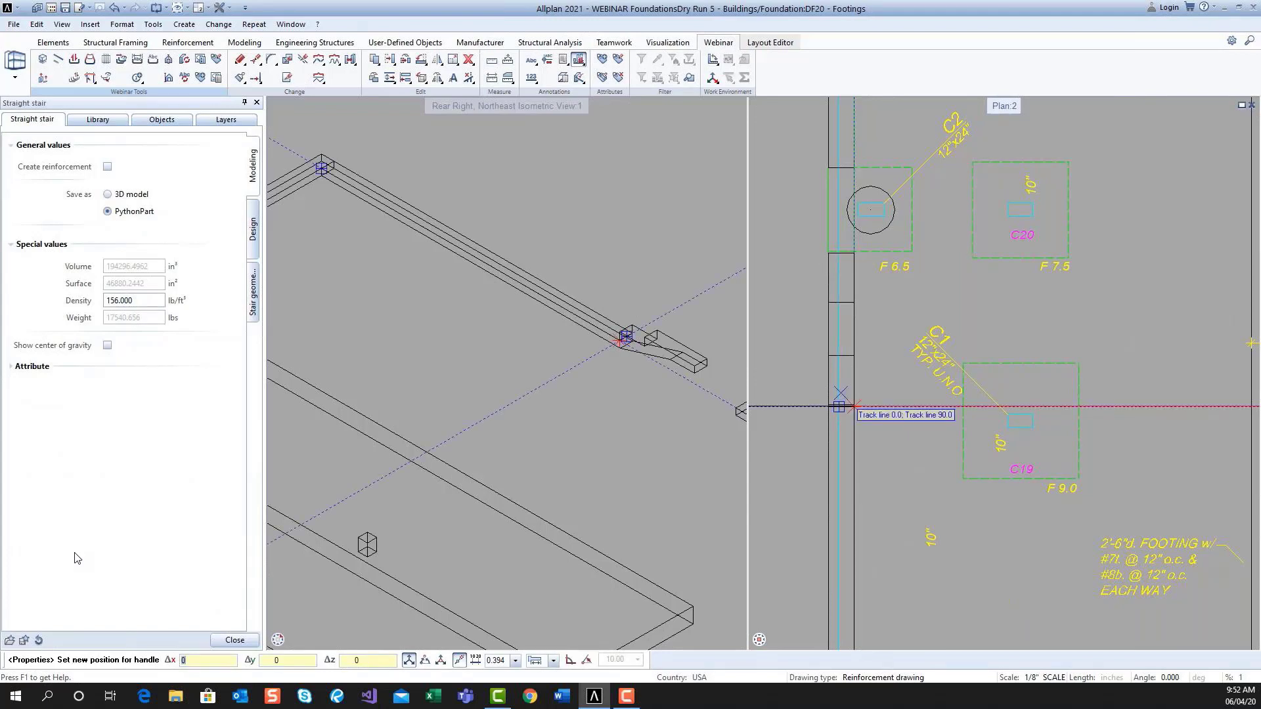
left_click(854, 406)
left_click(854, 252)
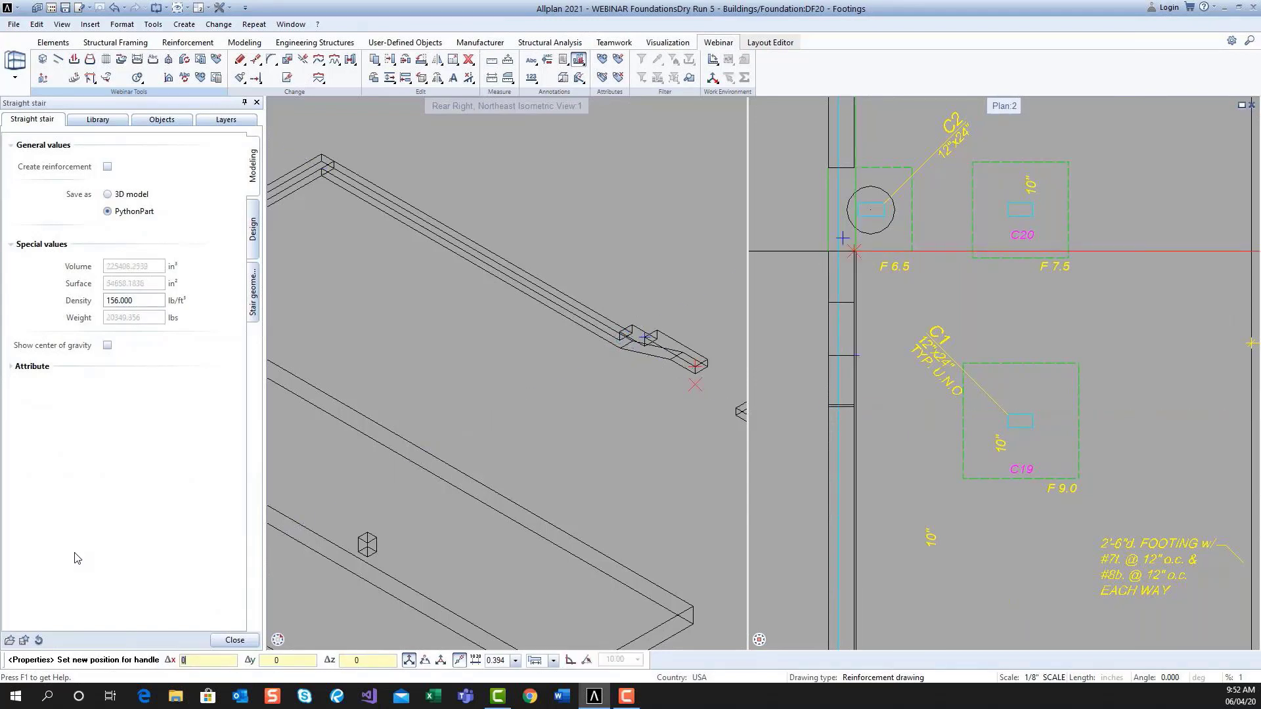
left_click(854, 251)
key("Escape")
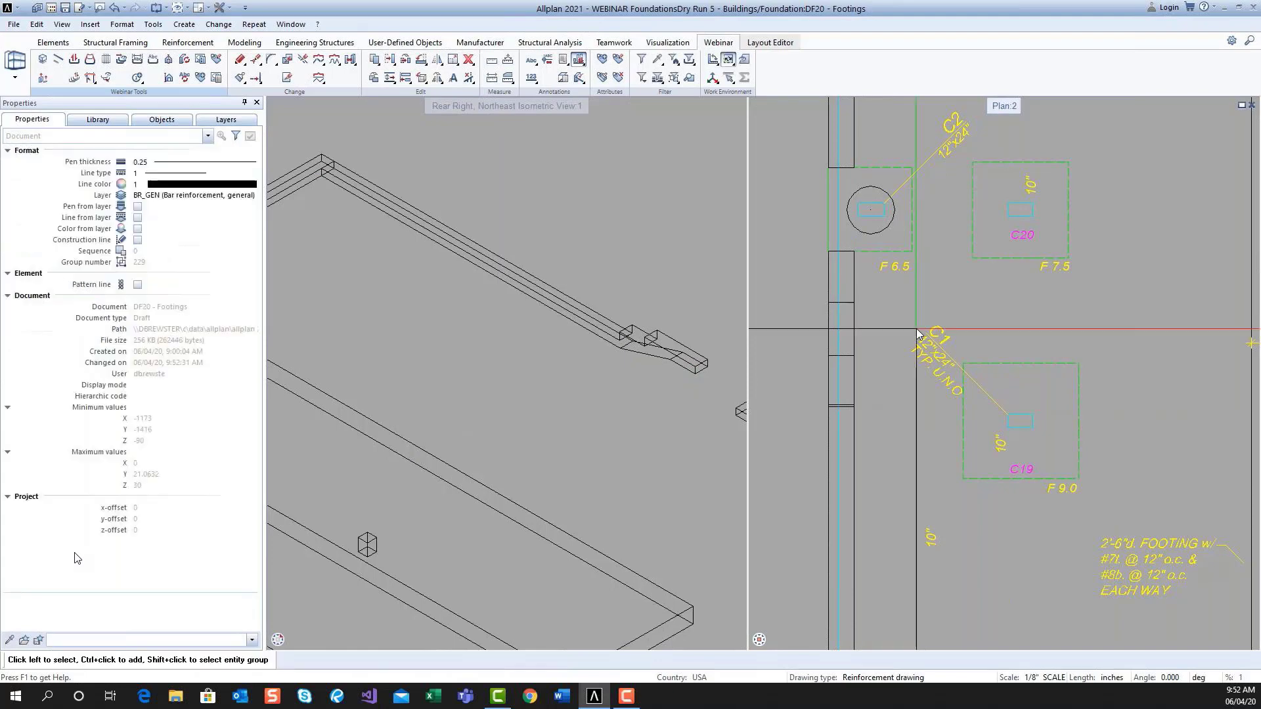
- Copy the stepped west wall footing to the central footing's north edge and to the northeast corner of the east mat footing
scroll(918, 334, "down", 4)
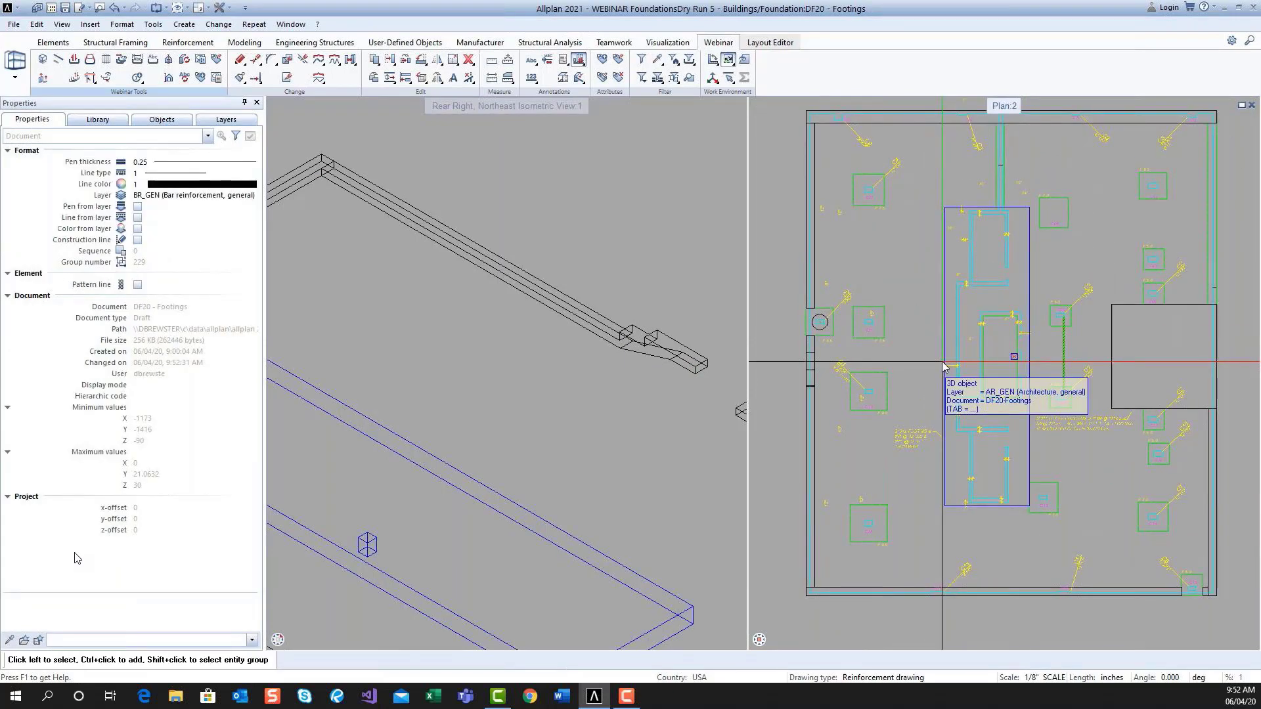
double_click(995, 106)
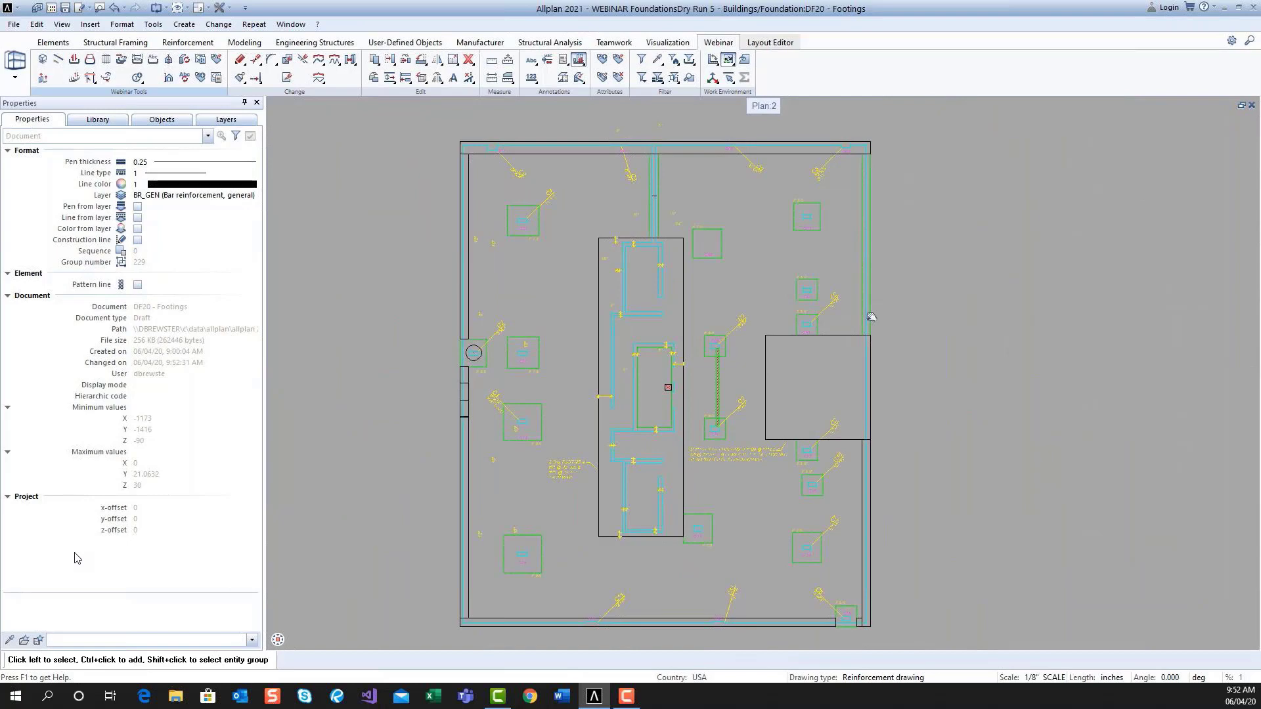
middle_click_drag(870, 317, 902, 317)
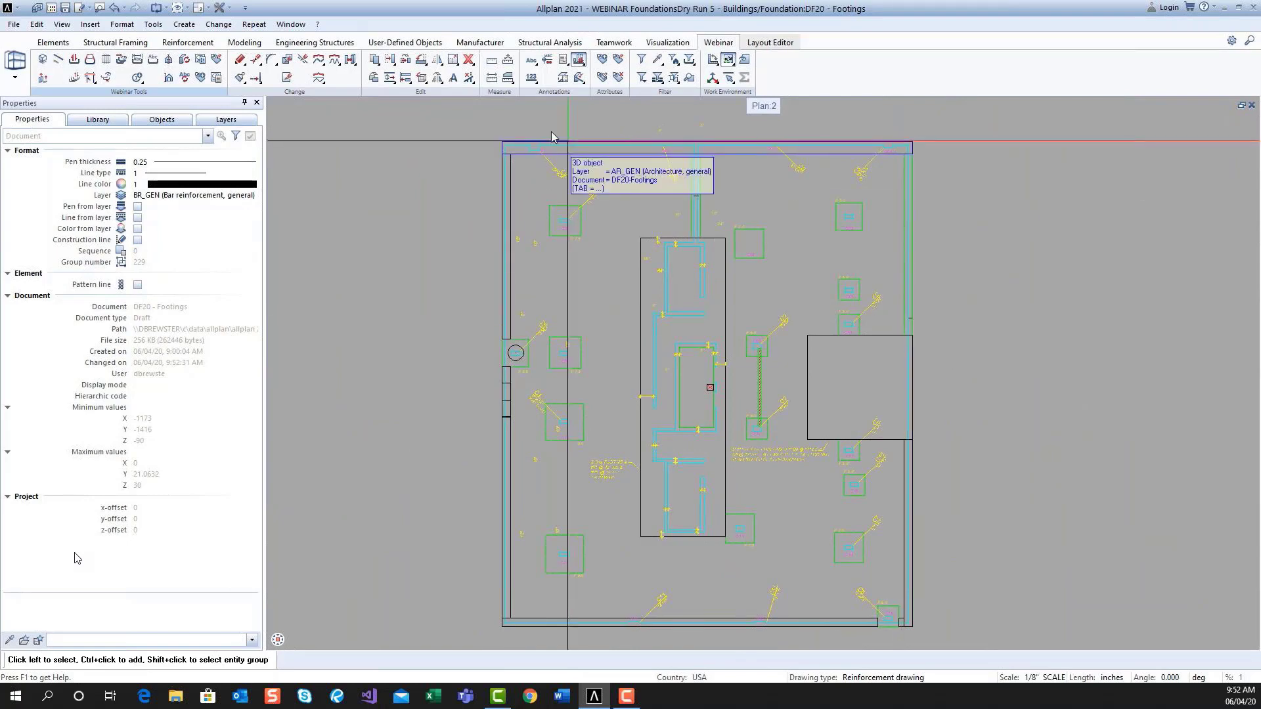
left_click(374, 60)
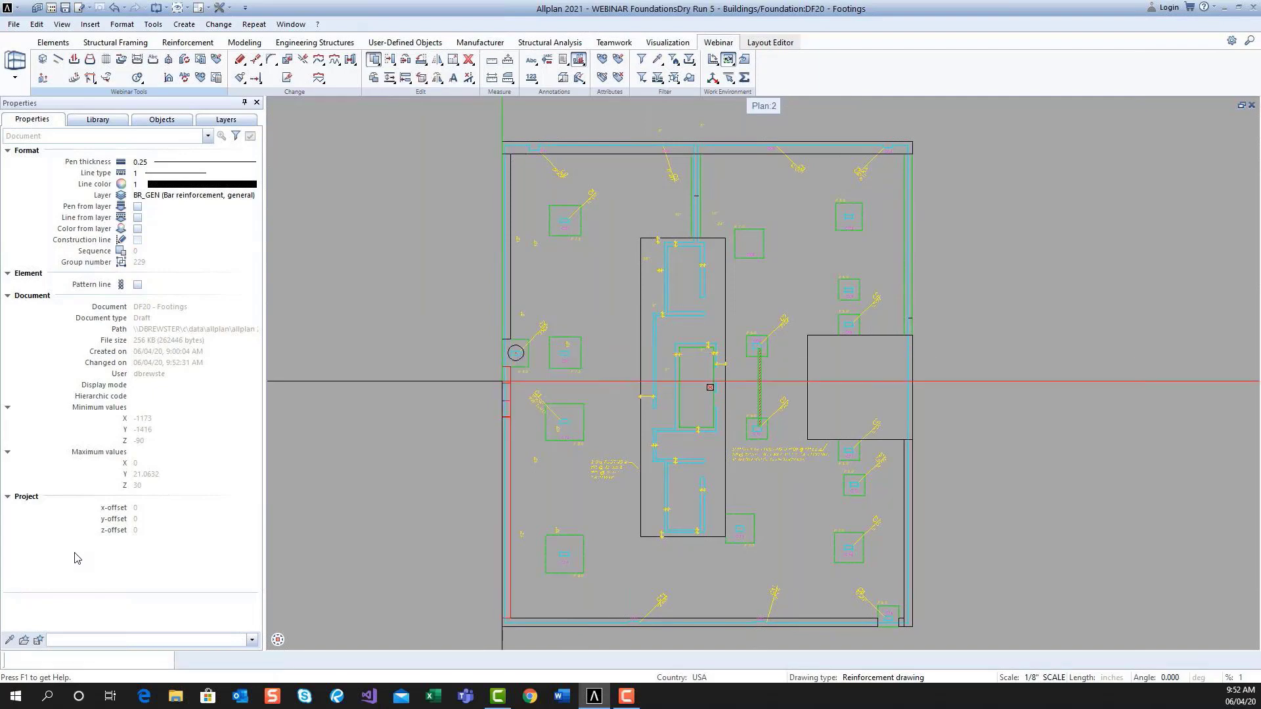
left_click(506, 402)
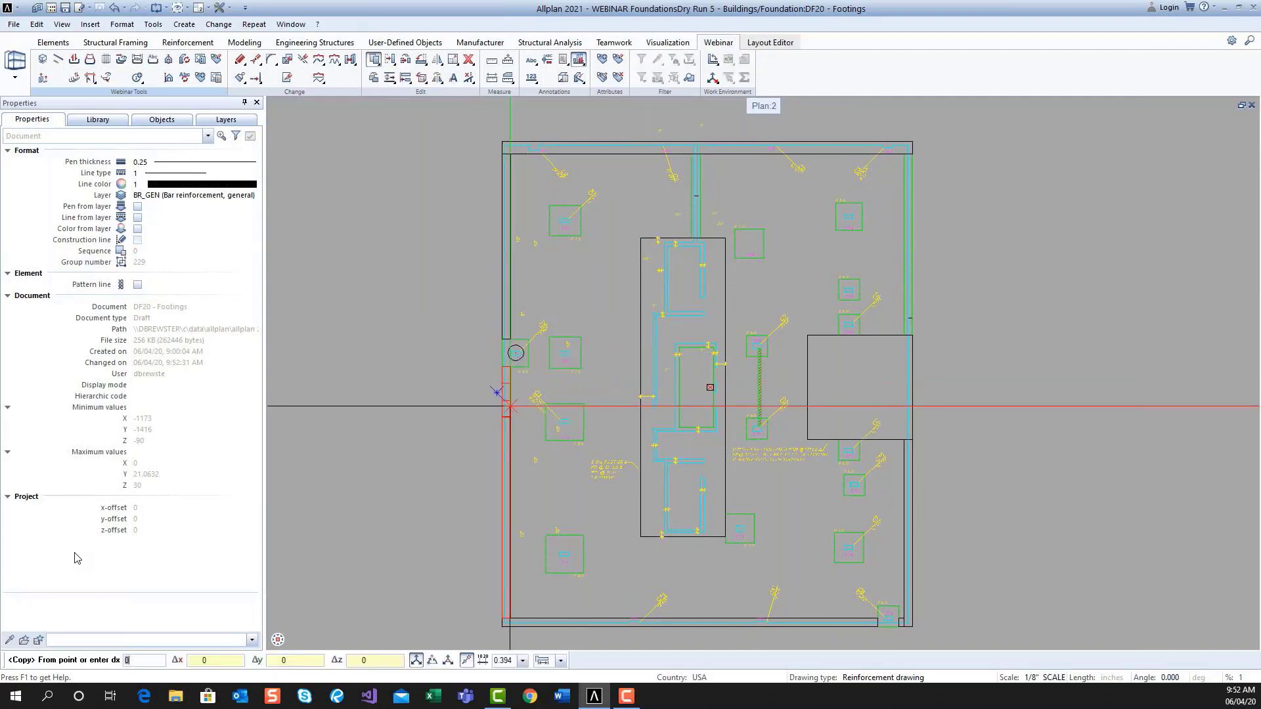
left_click(511, 618)
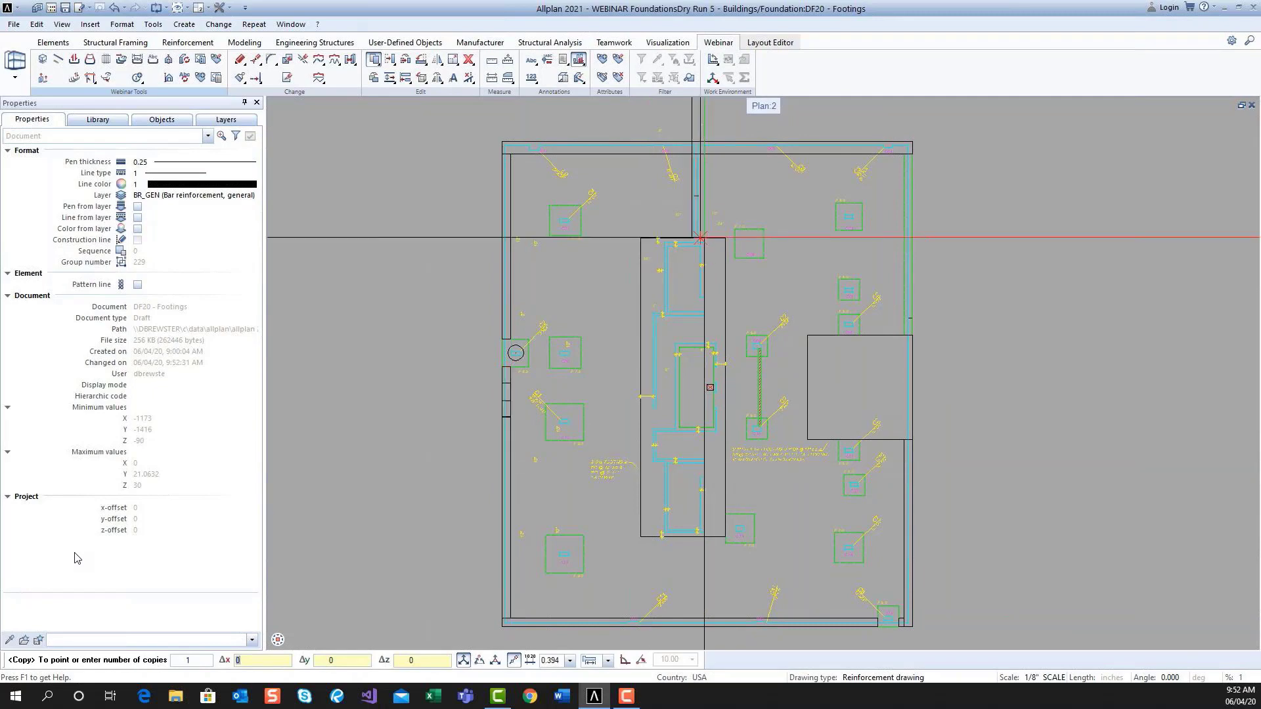
left_click(701, 237)
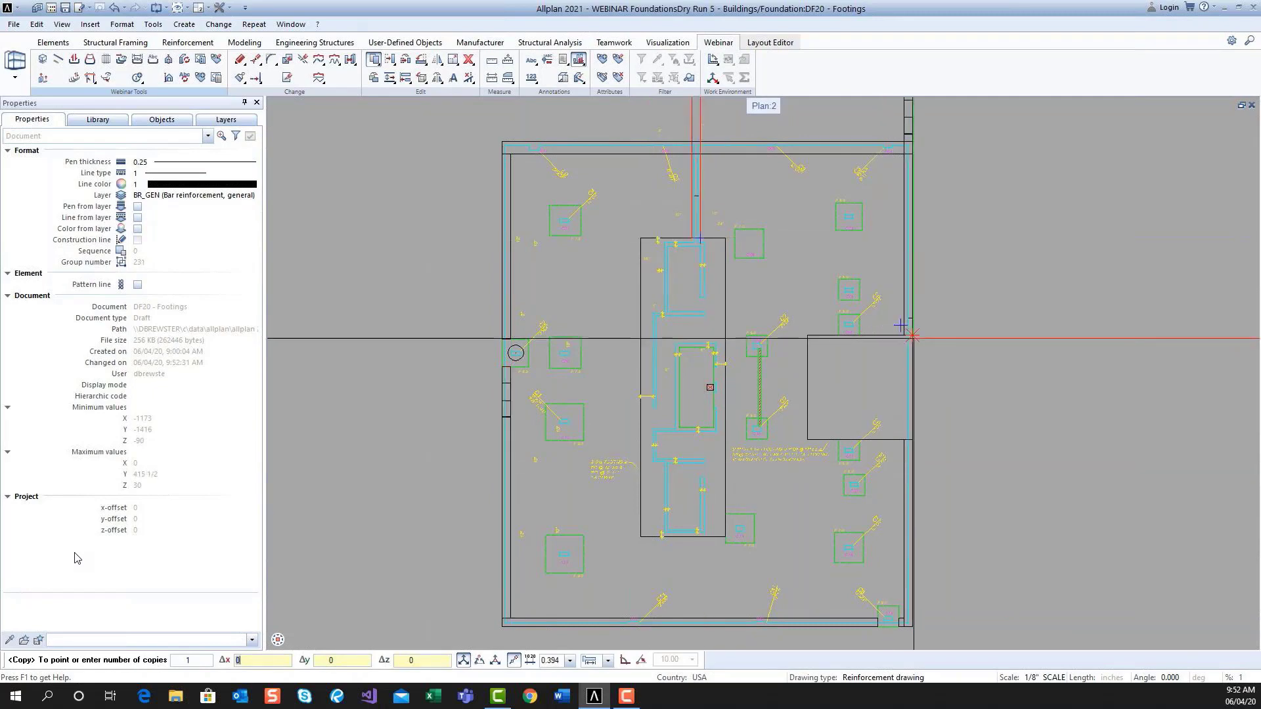
left_click(912, 336)
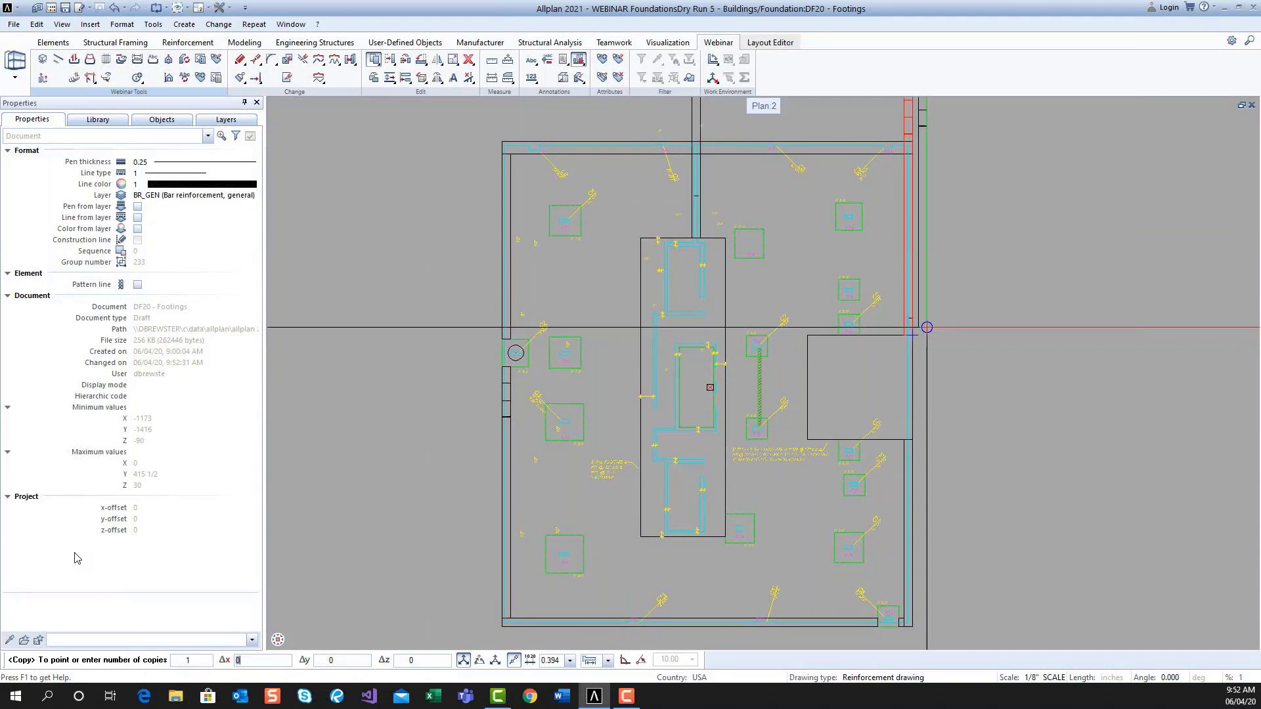
key("Escape")
- Reshape the east copy so its steps sit just north of the mat footing and its upper end meets the north wall footing
middle_click_drag(927, 327, 905, 422)
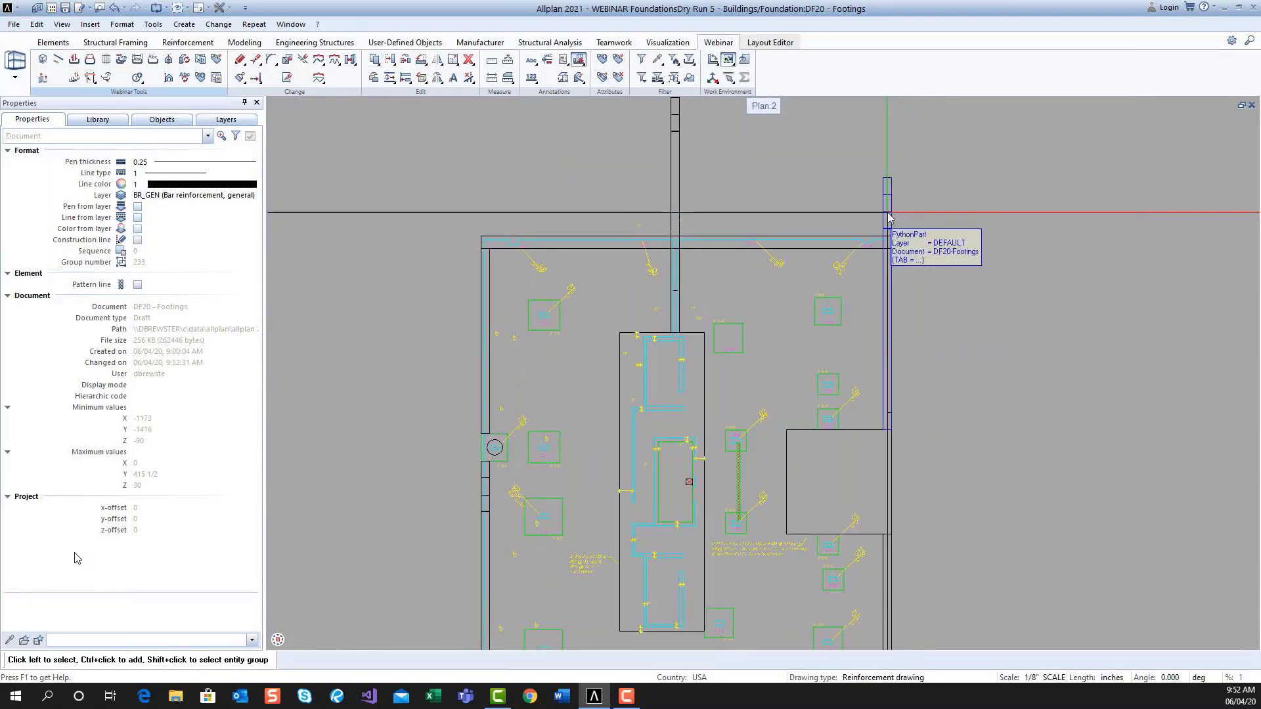
double_click(887, 212)
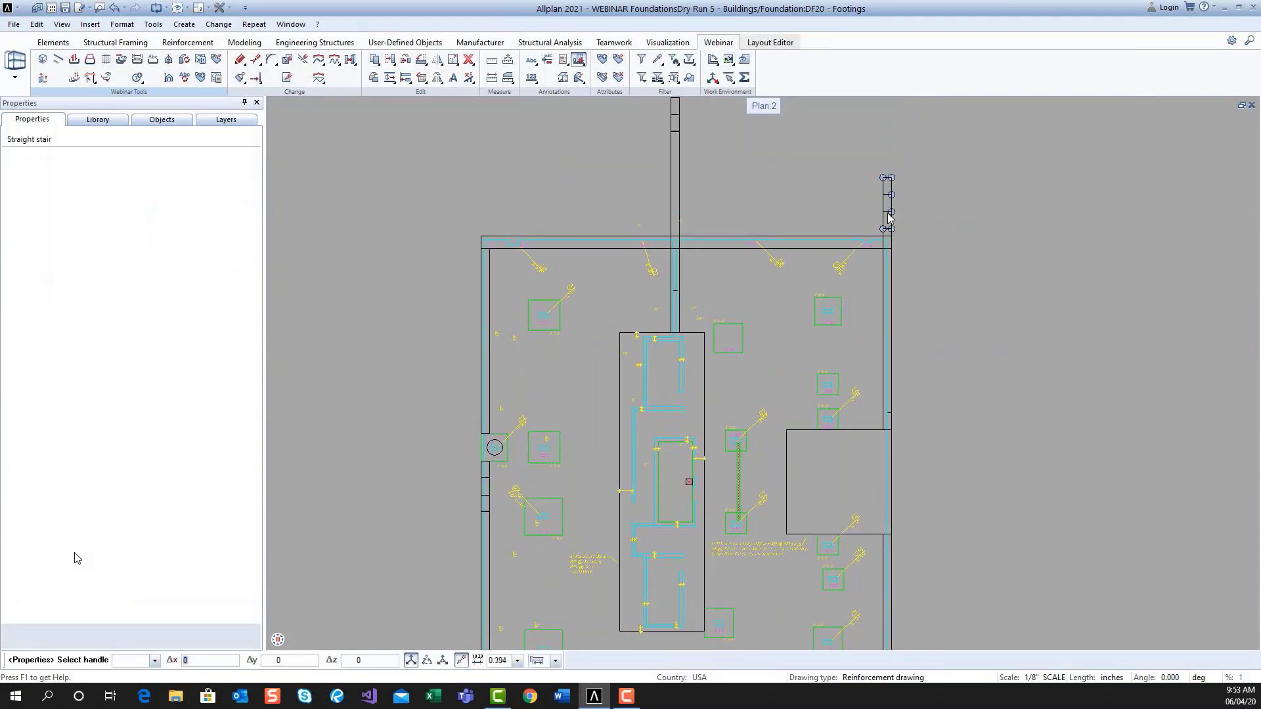
left_click(887, 229)
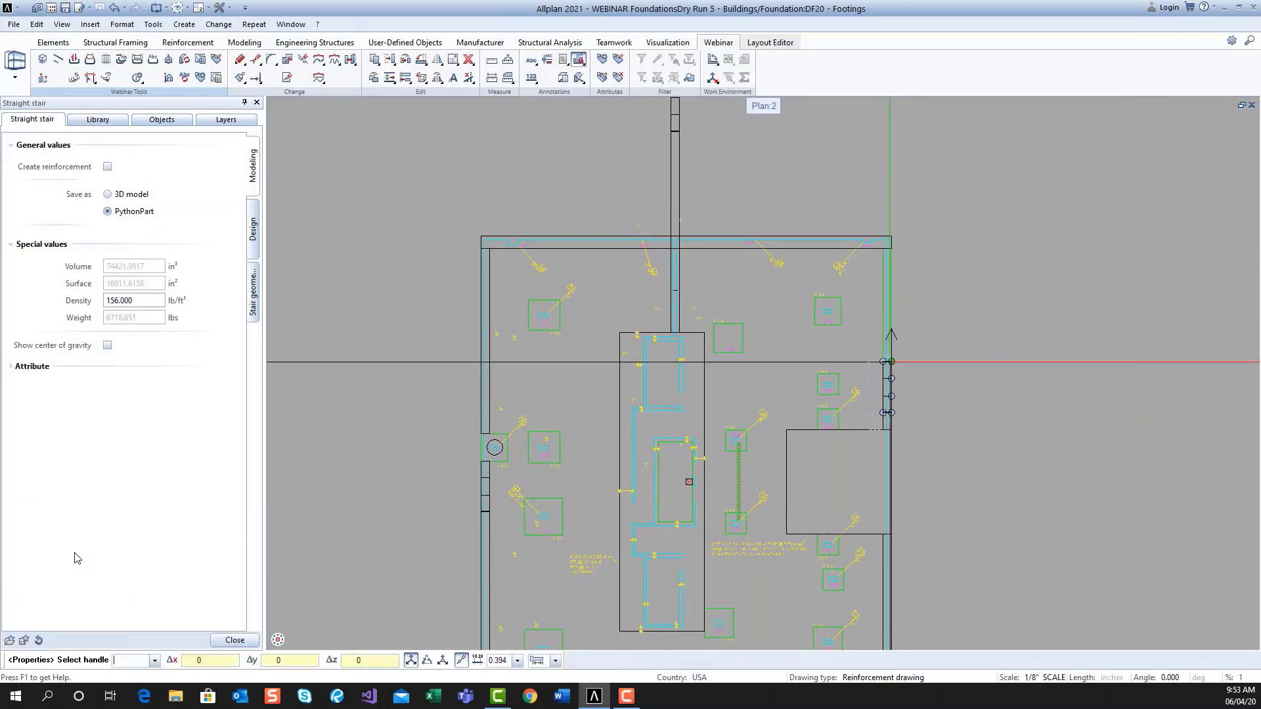
left_click(897, 275)
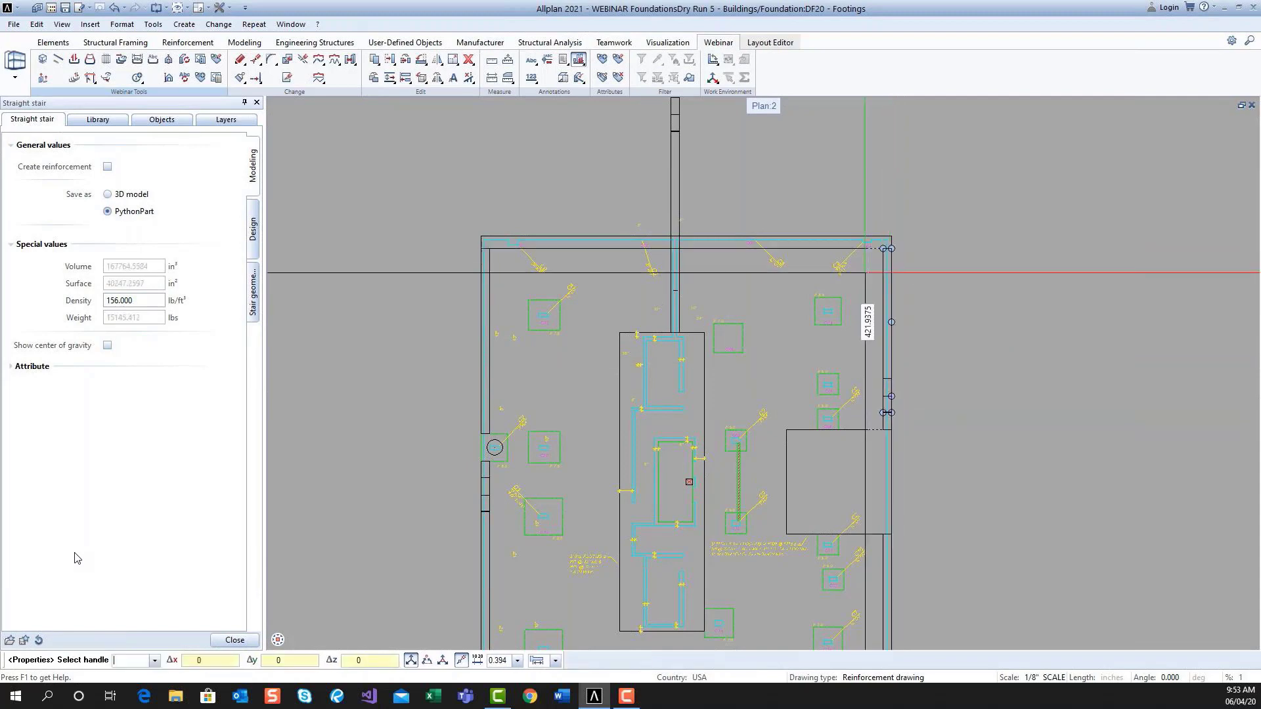
middle_click_drag(751, 291, 778, 362)
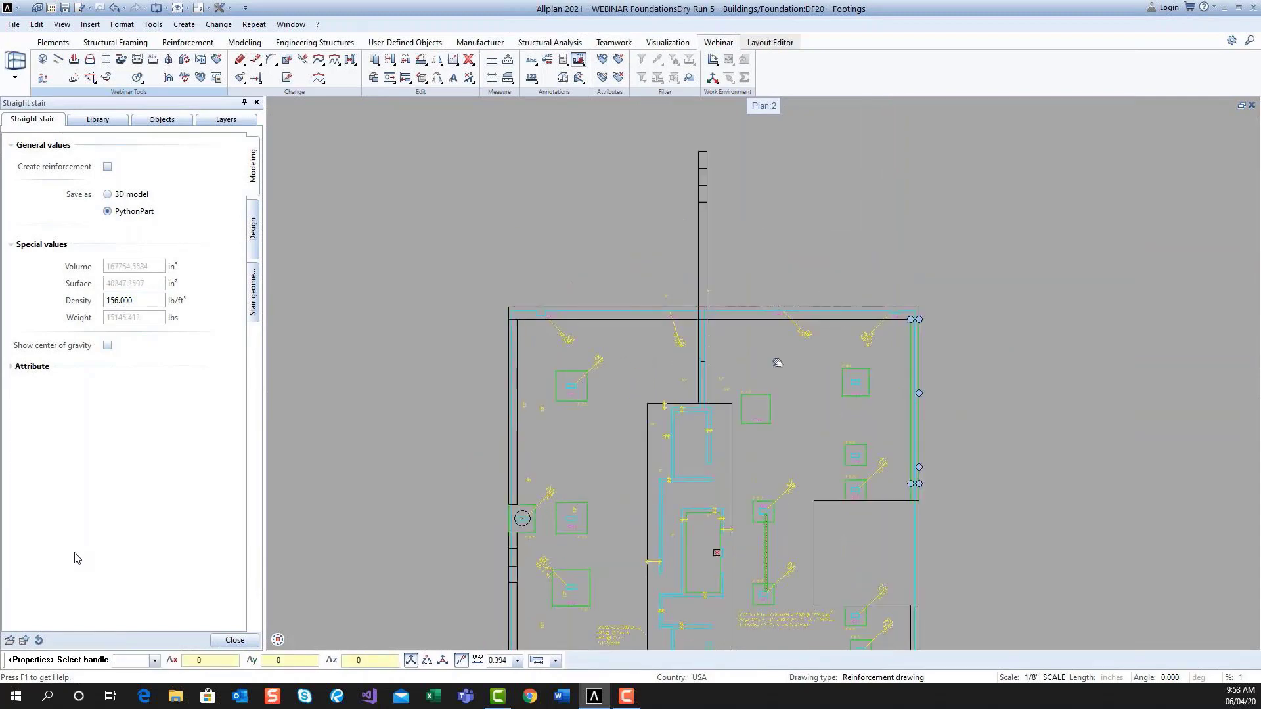
key("Escape")
- Shorten the lower run of the stair copy above the central footing so its steps fall inside the building outline
left_click(719, 296)
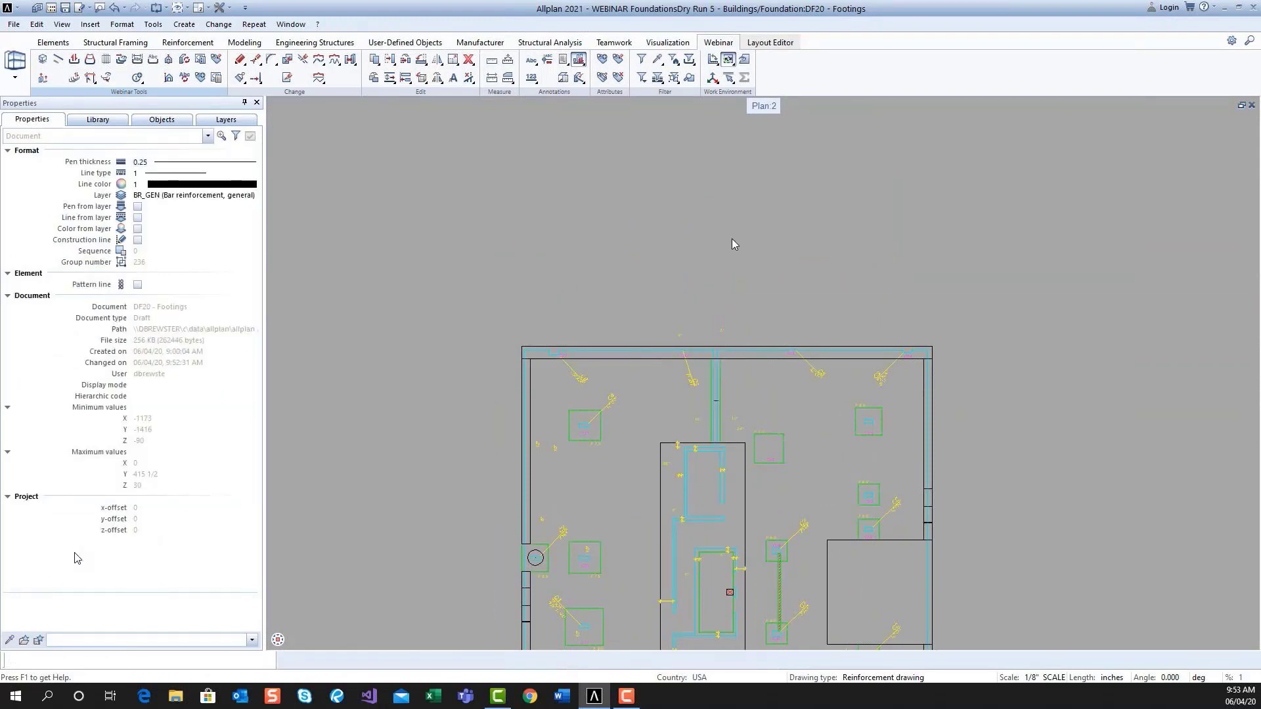
left_click(720, 243)
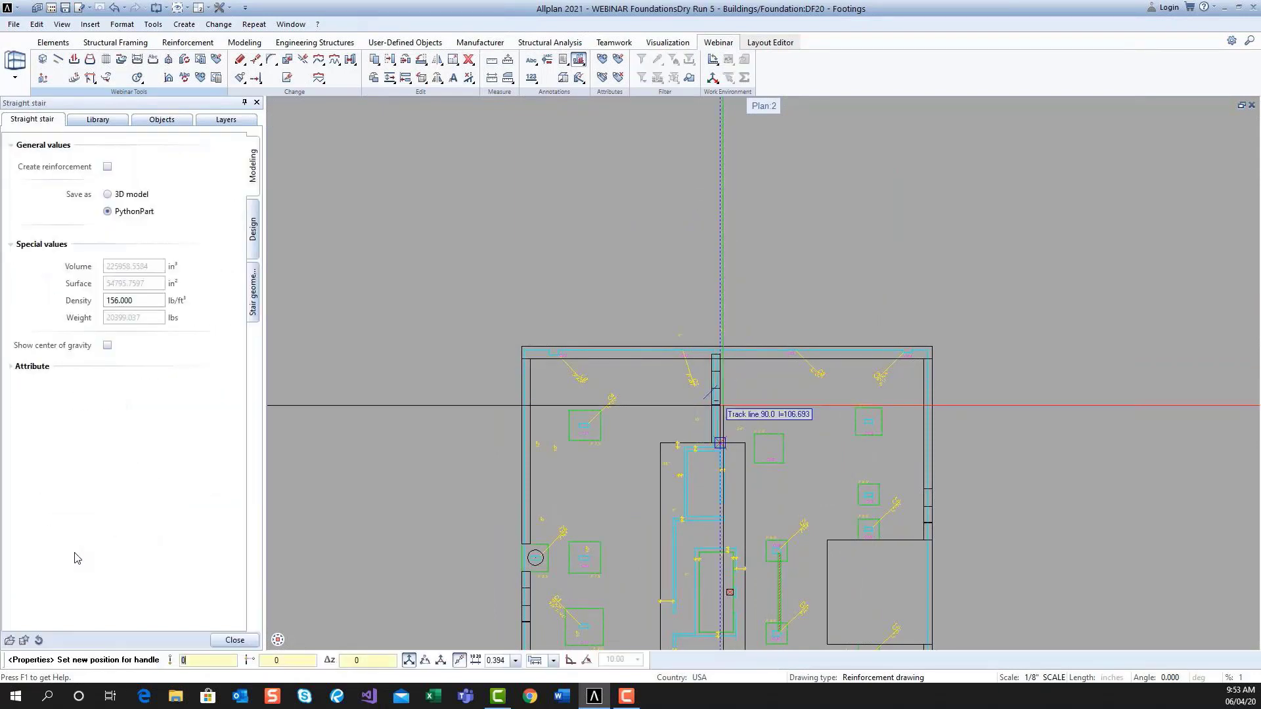
scroll(721, 406, "up", 5)
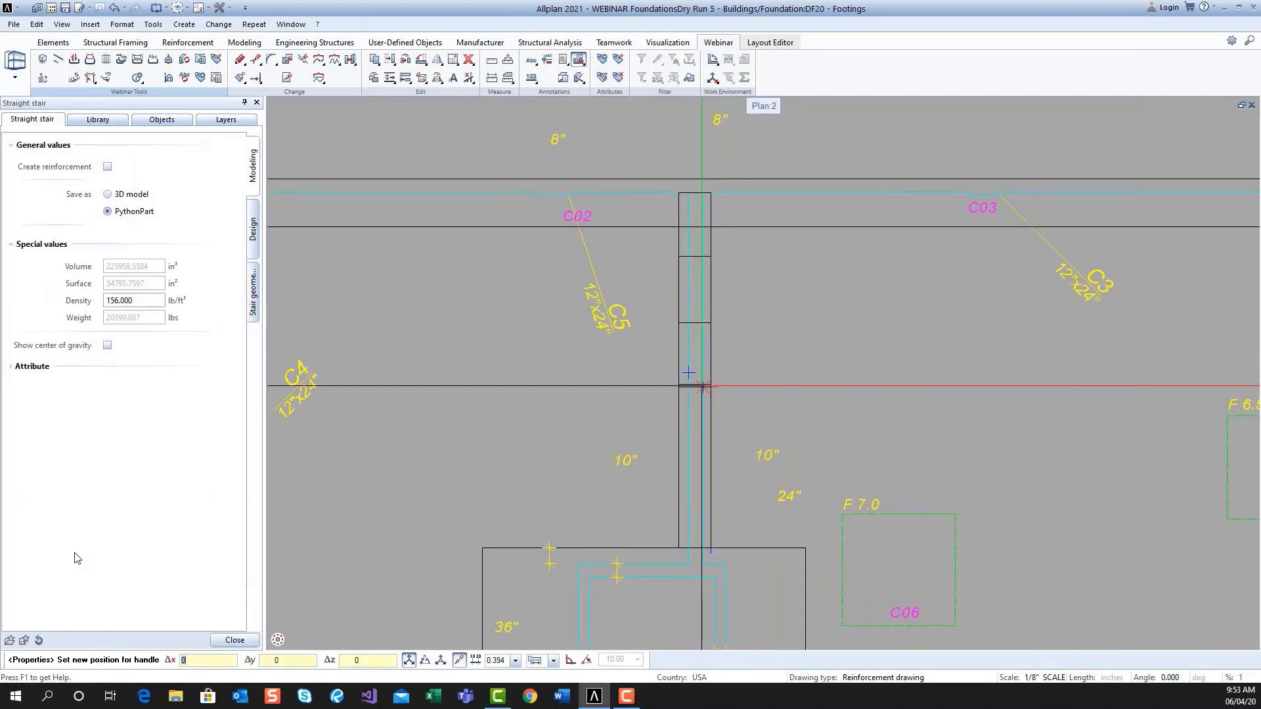
scroll(702, 386, "up", 4)
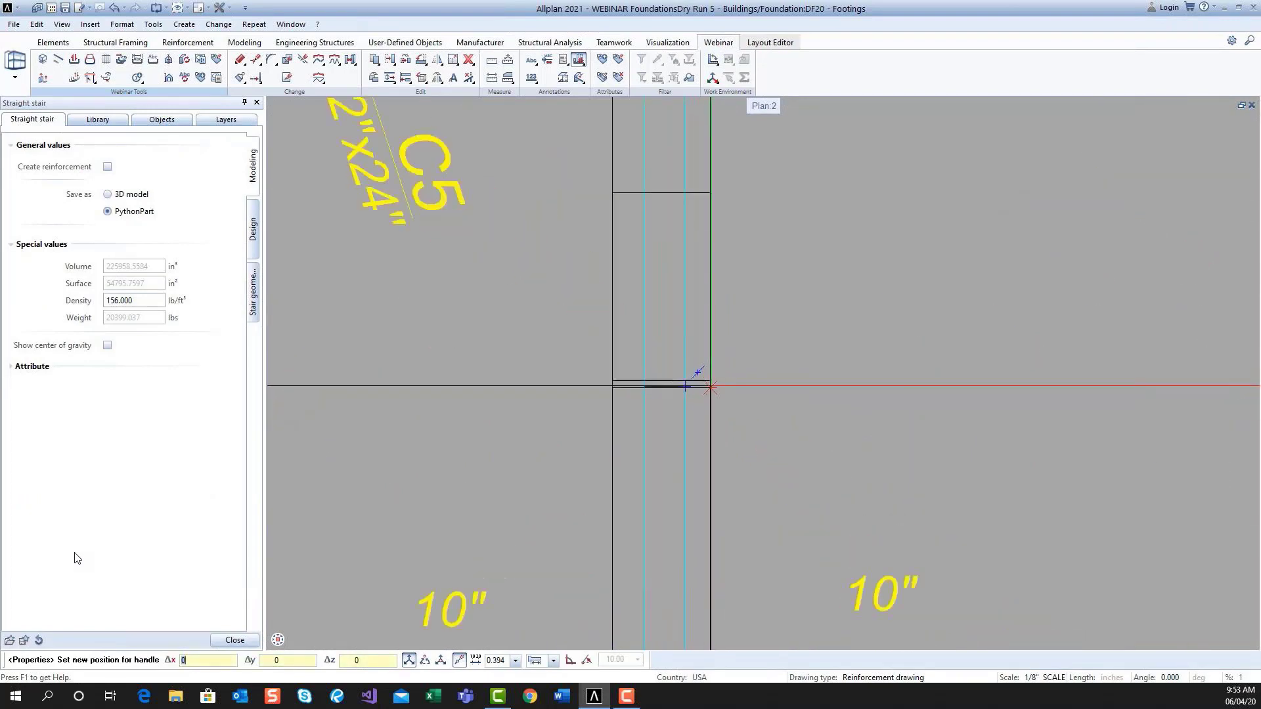
scroll(710, 388, "up", 1)
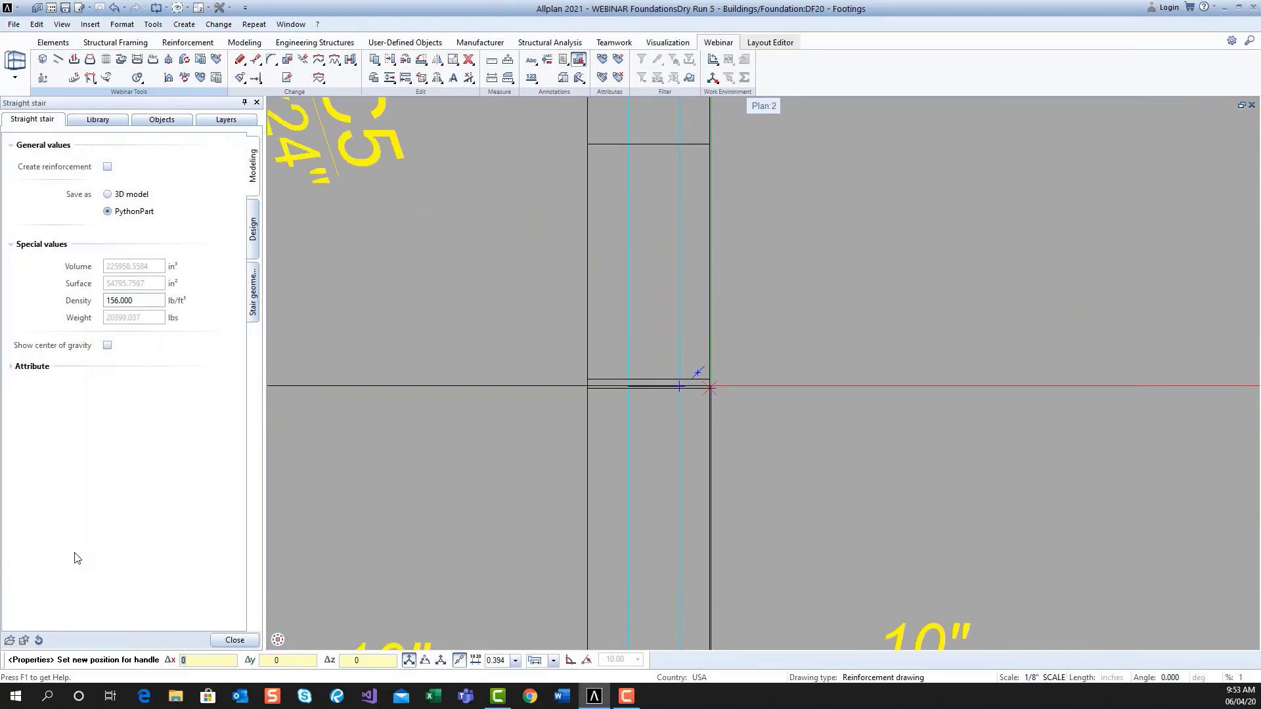
left_click(710, 389)
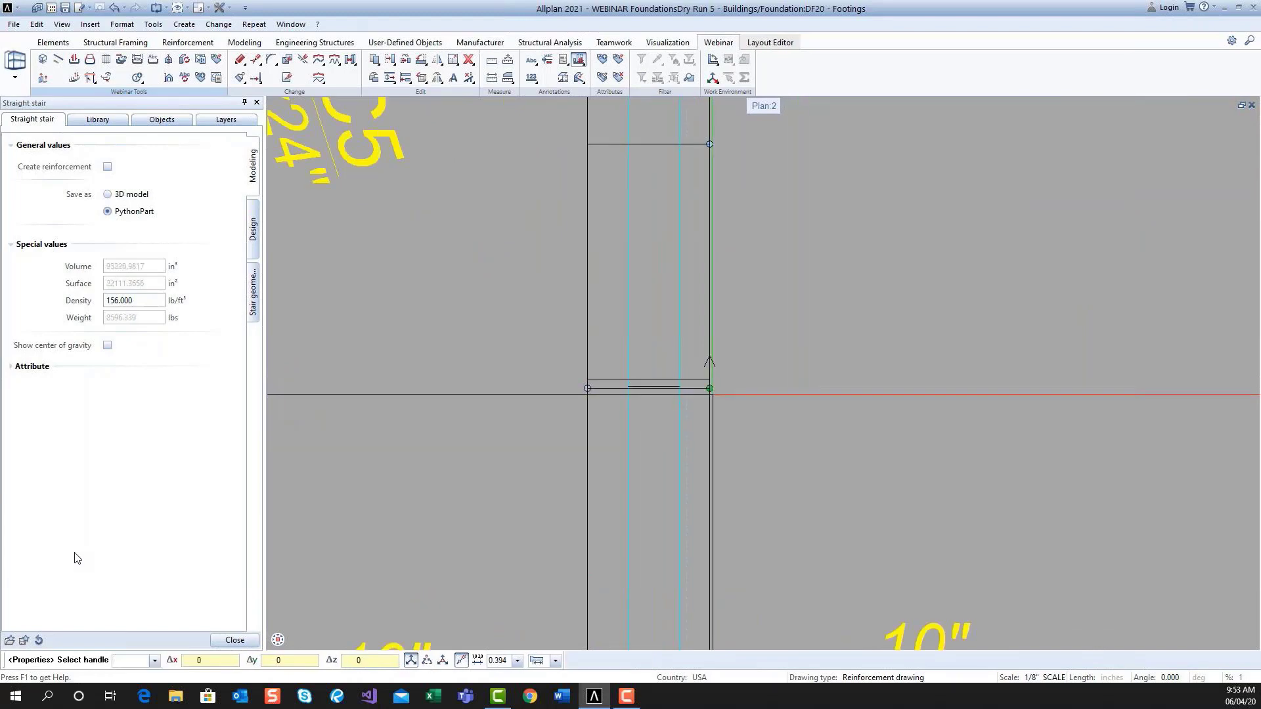
- Fit the upper end of the centre stair footing to the south edge of the north wall footing
scroll(716, 383, "down", 4)
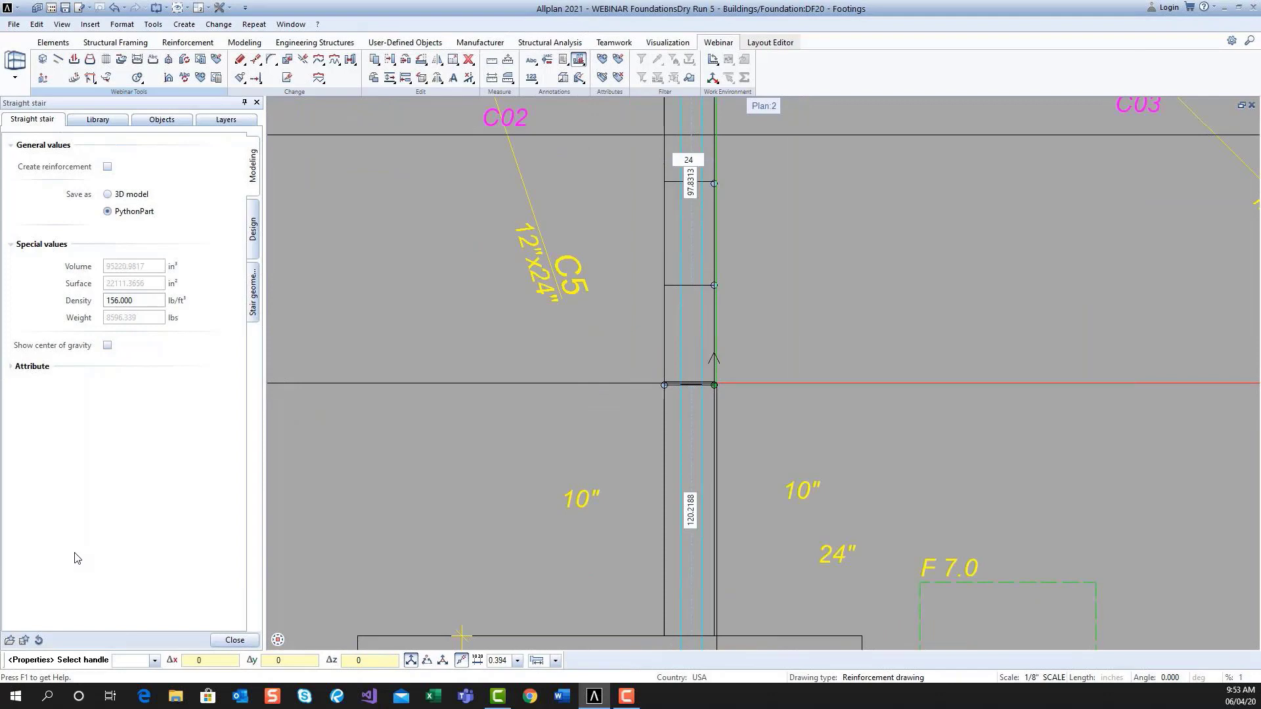
middle_click_drag(717, 383, 717, 485)
left_click(714, 182)
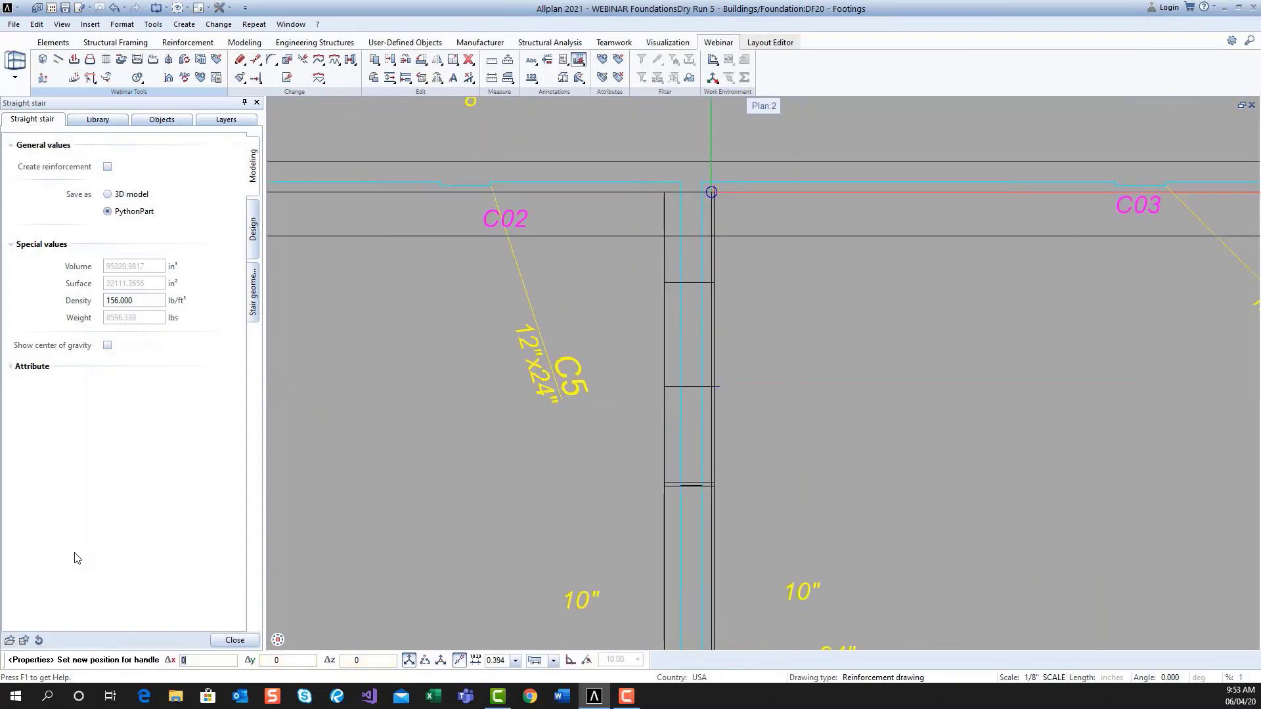
left_click(702, 222)
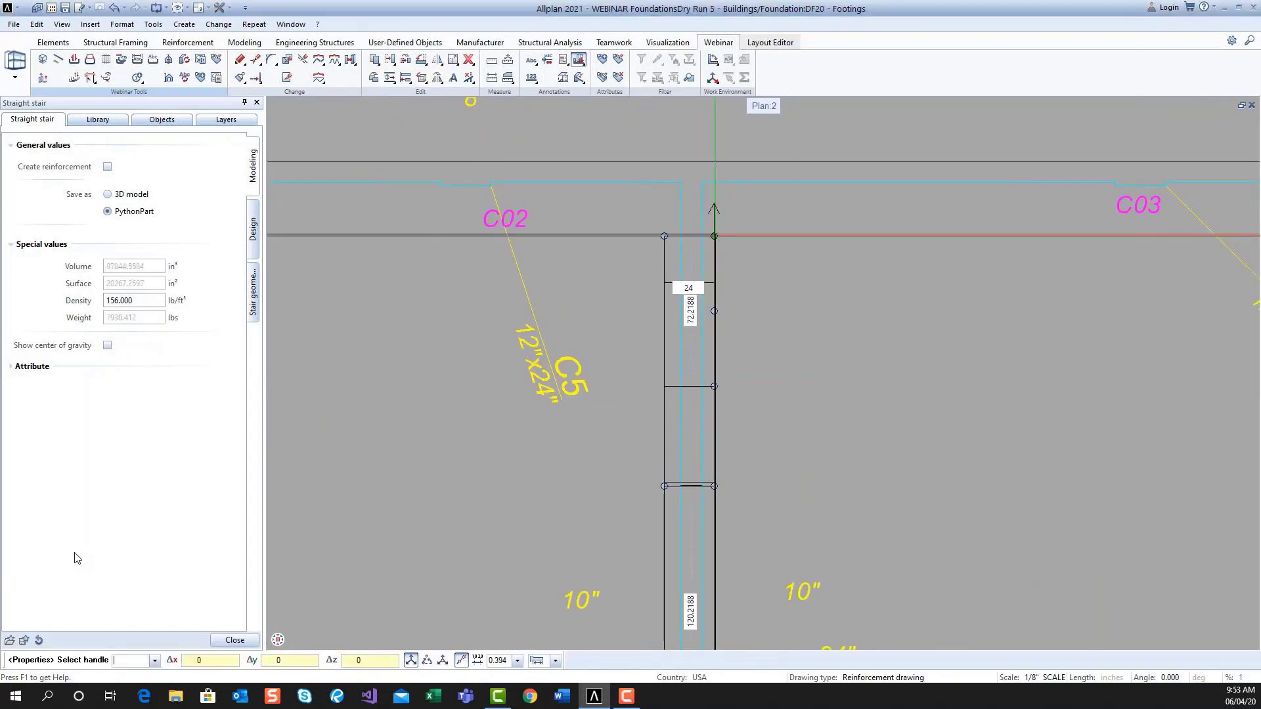
scroll(729, 255, "down", 7)
middle_click_drag(840, 338, 830, 281)
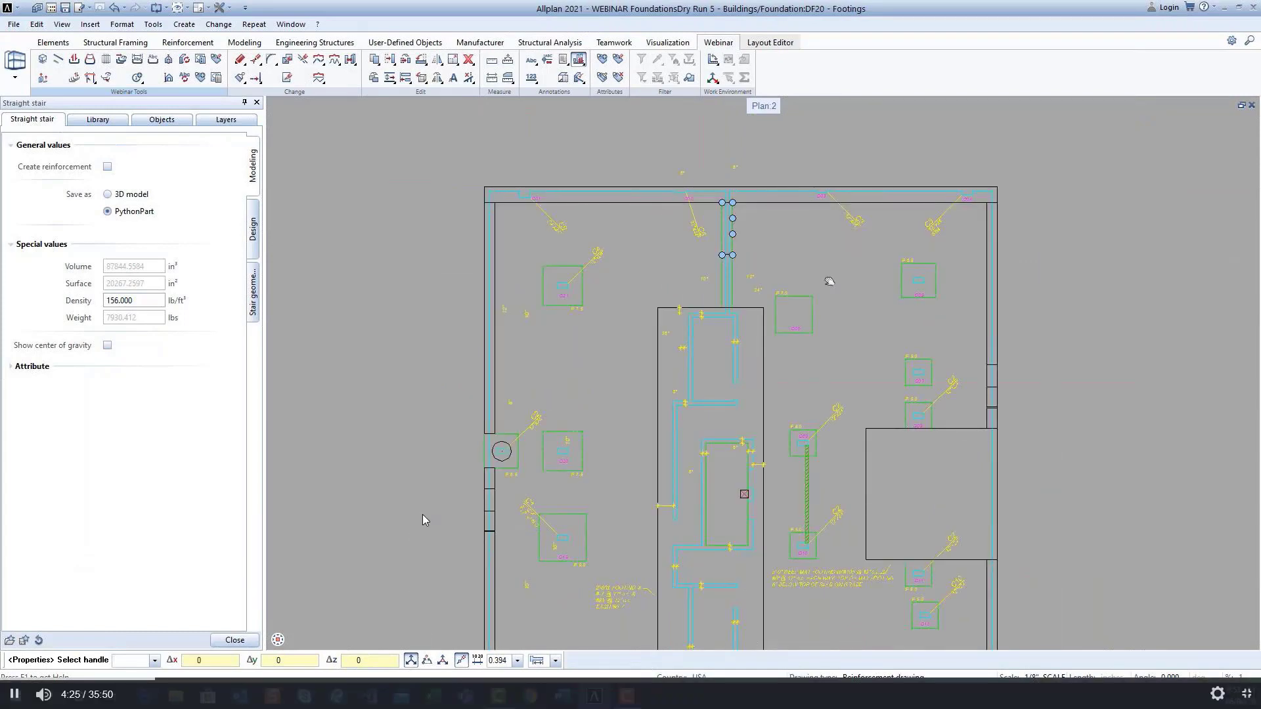
scroll(834, 272, "down", 2)
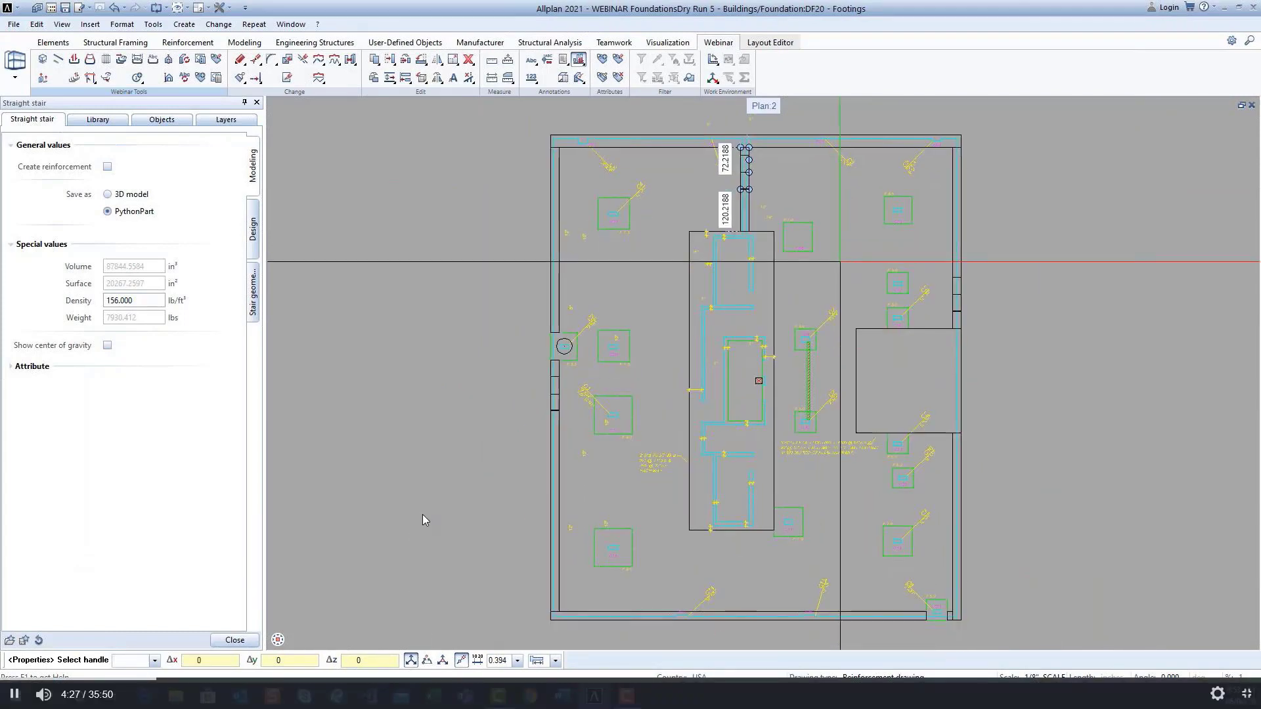
key("Escape")
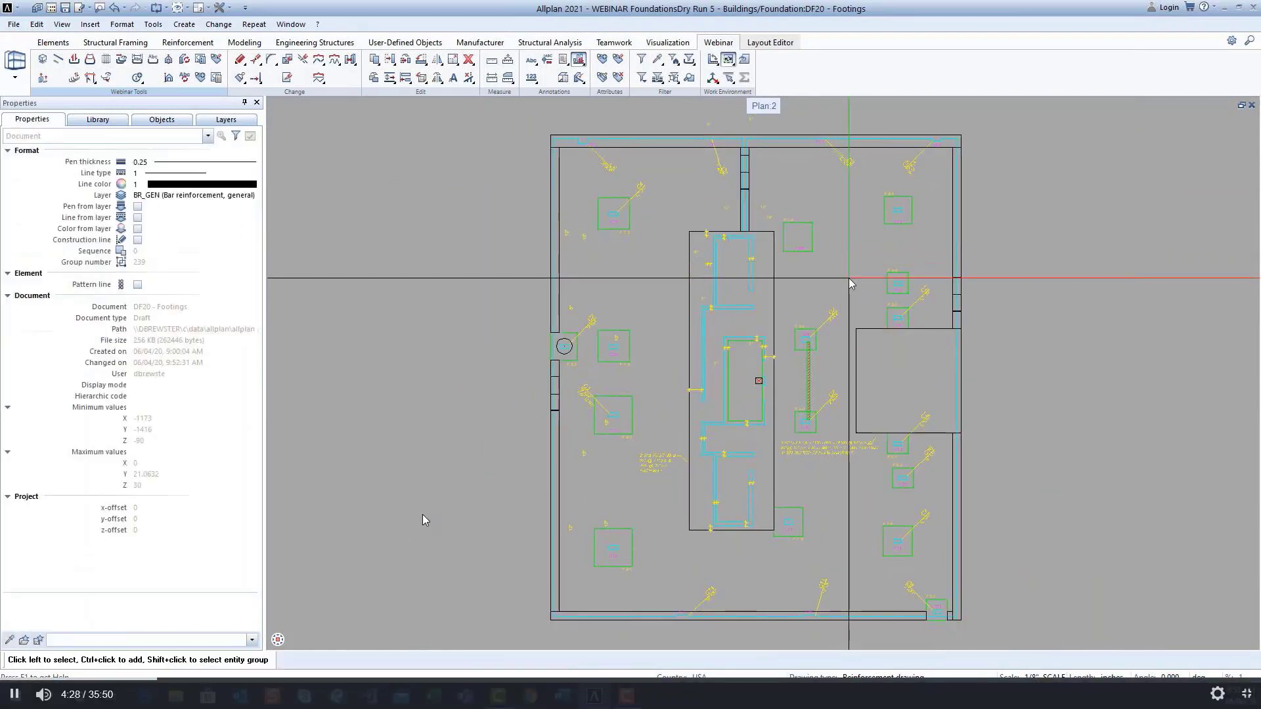
- Show the isometric view beside the plan again, frame the whole foundation in it, and start the Move command
double_click(767, 110)
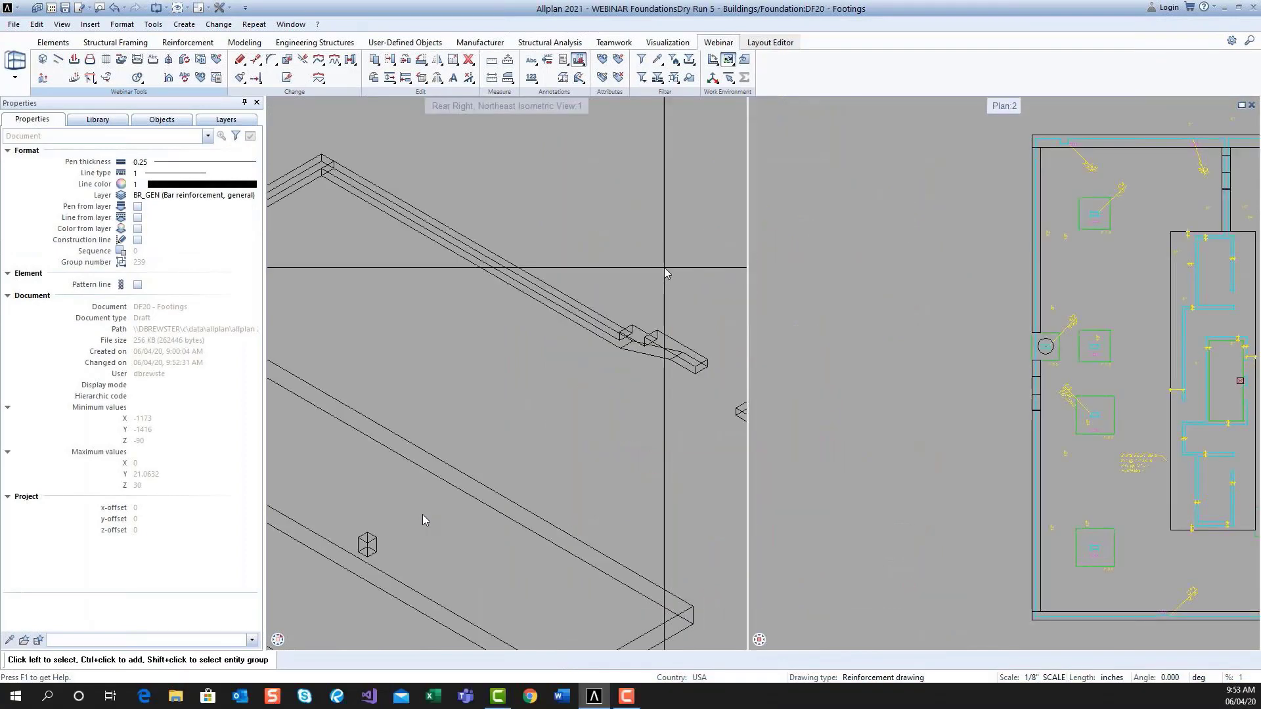
scroll(665, 274, "down", 4)
middle_click_drag(659, 344, 656, 320)
scroll(656, 320, "down", 1)
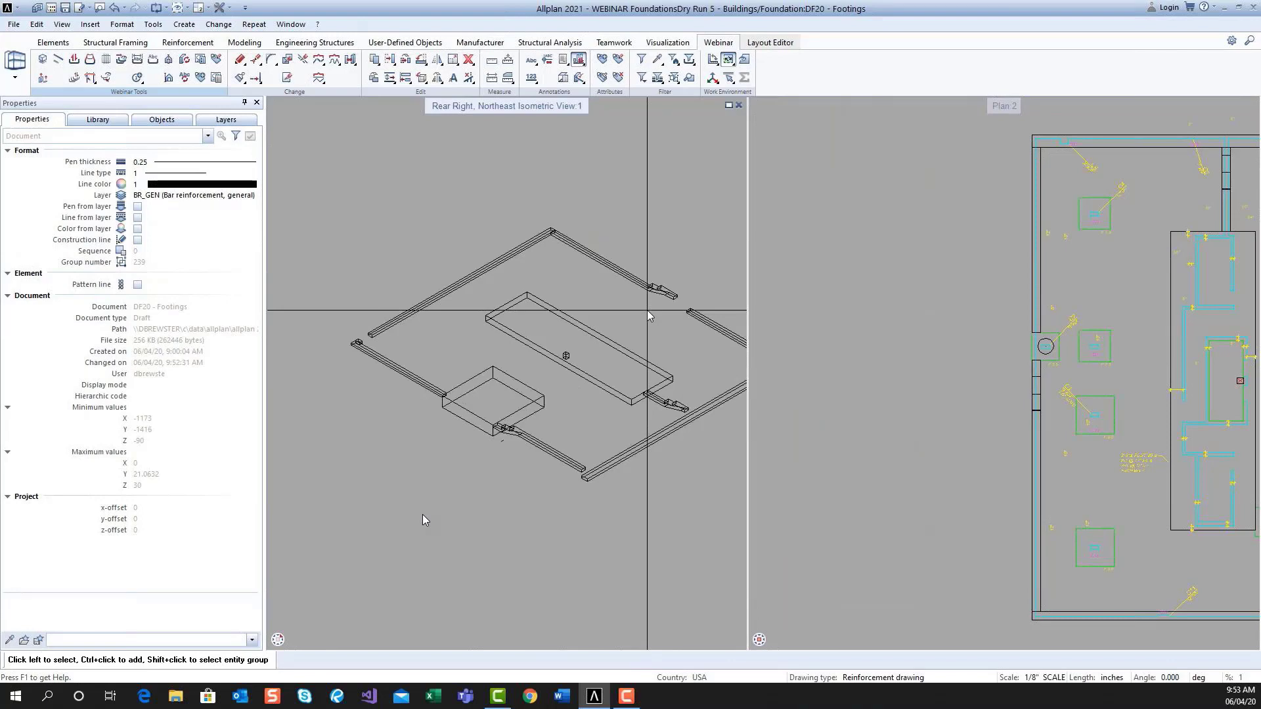
middle_click_drag(647, 310, 621, 306)
left_click(390, 59)
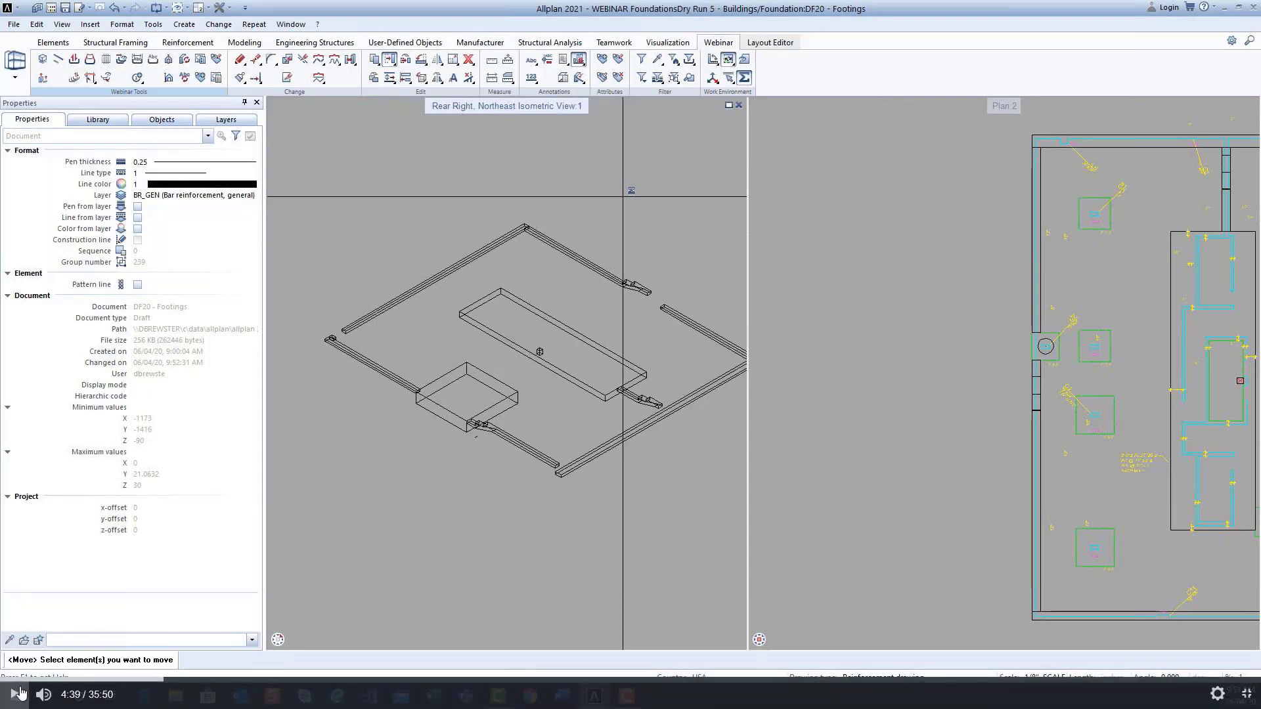
left_click(20, 693)
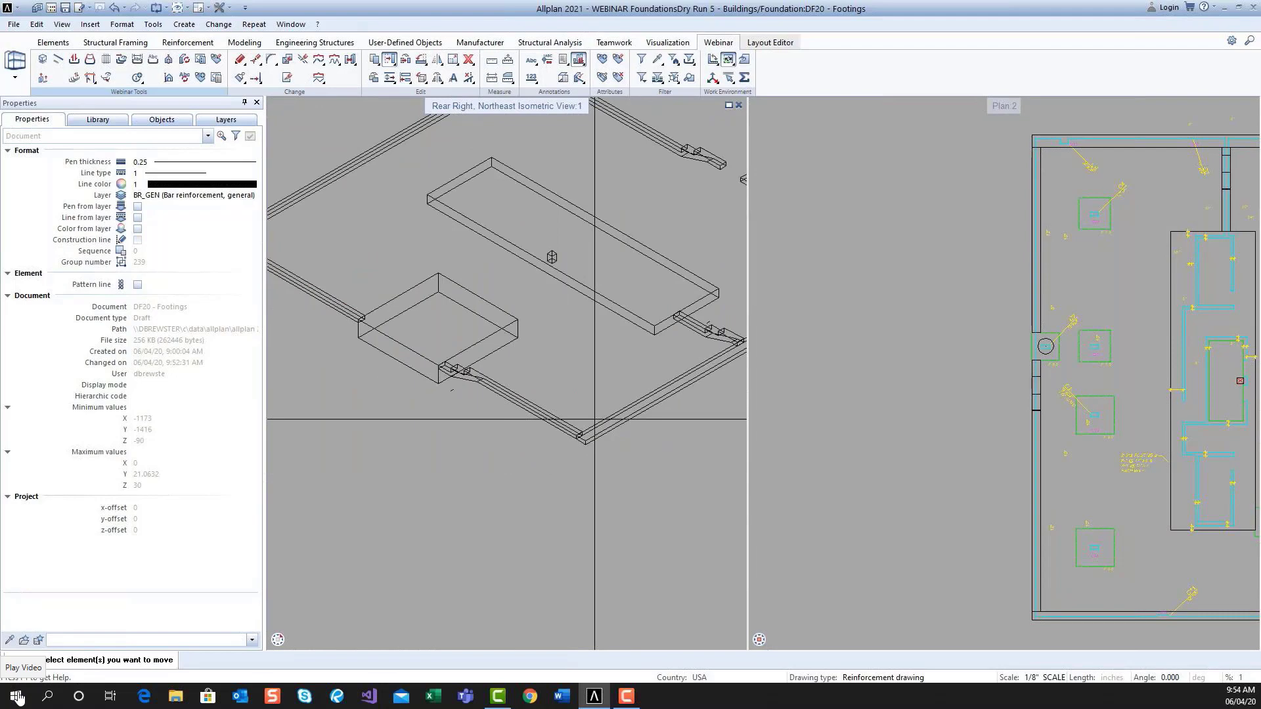
left_click(16, 697)
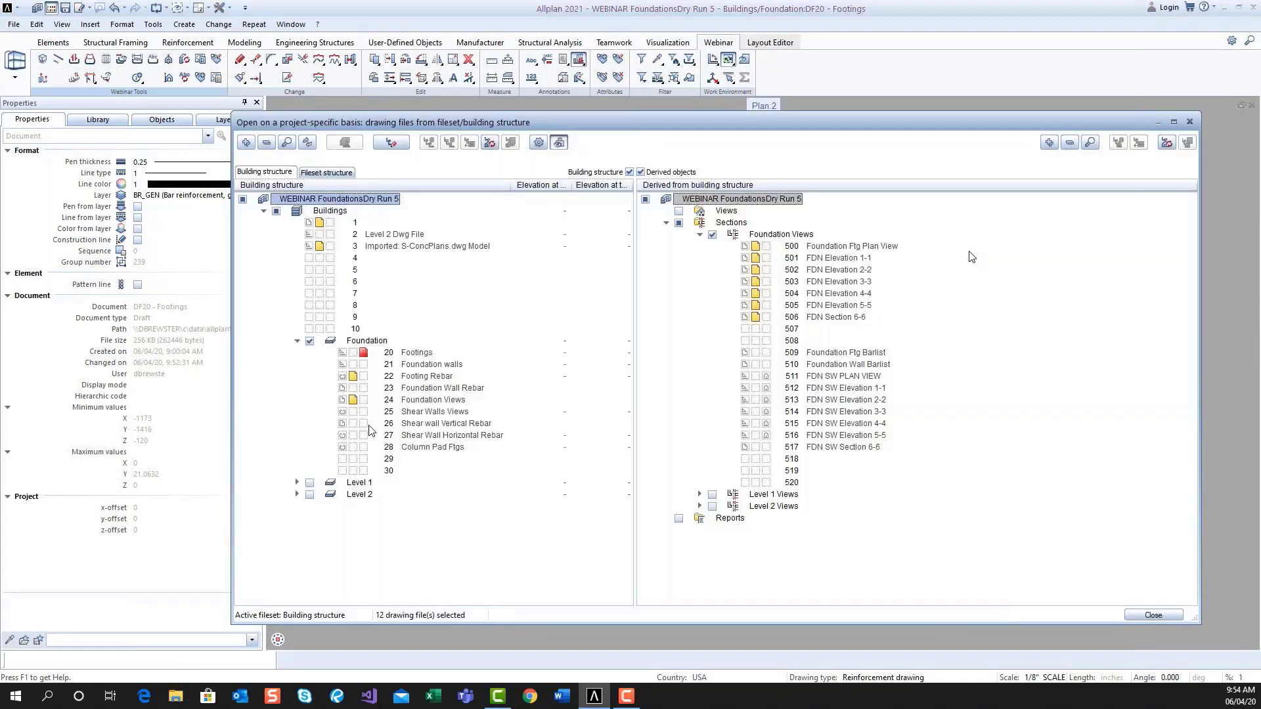
- Make drawing file 28 Column Pad Ftgs current and load the saved Pad Ftgs viewport arrangement
left_click(364, 447)
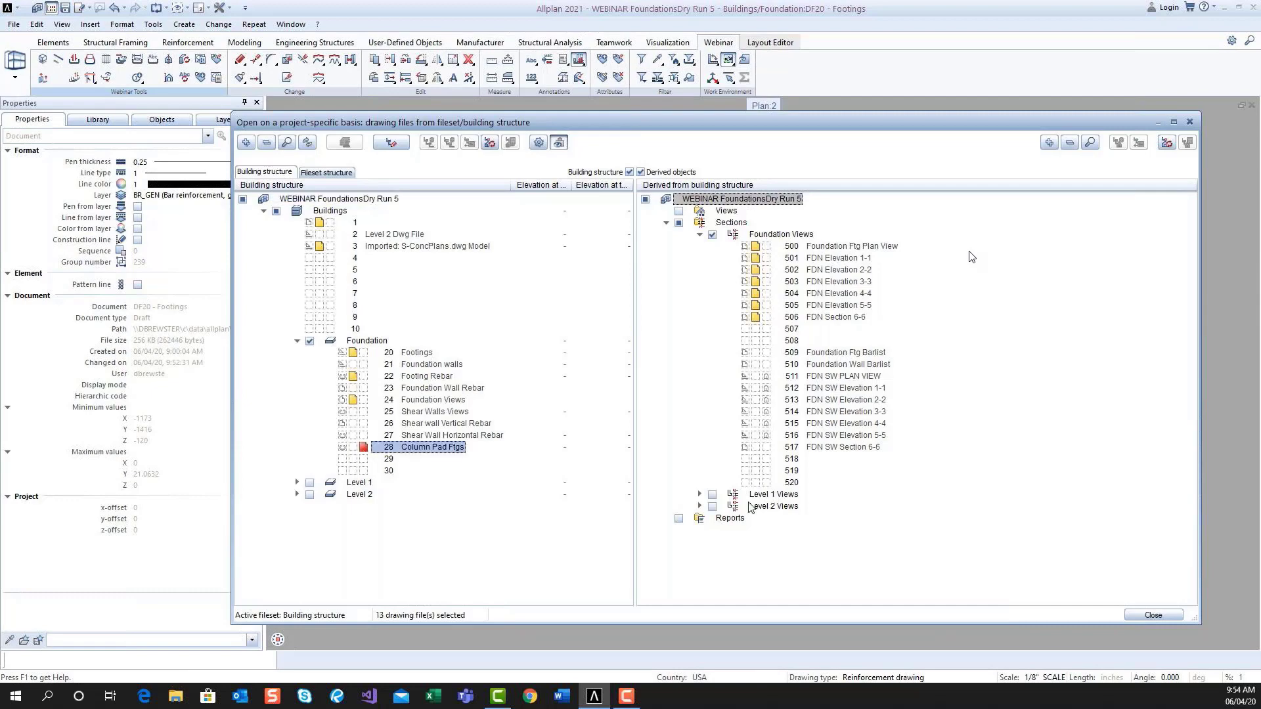
left_click(1154, 616)
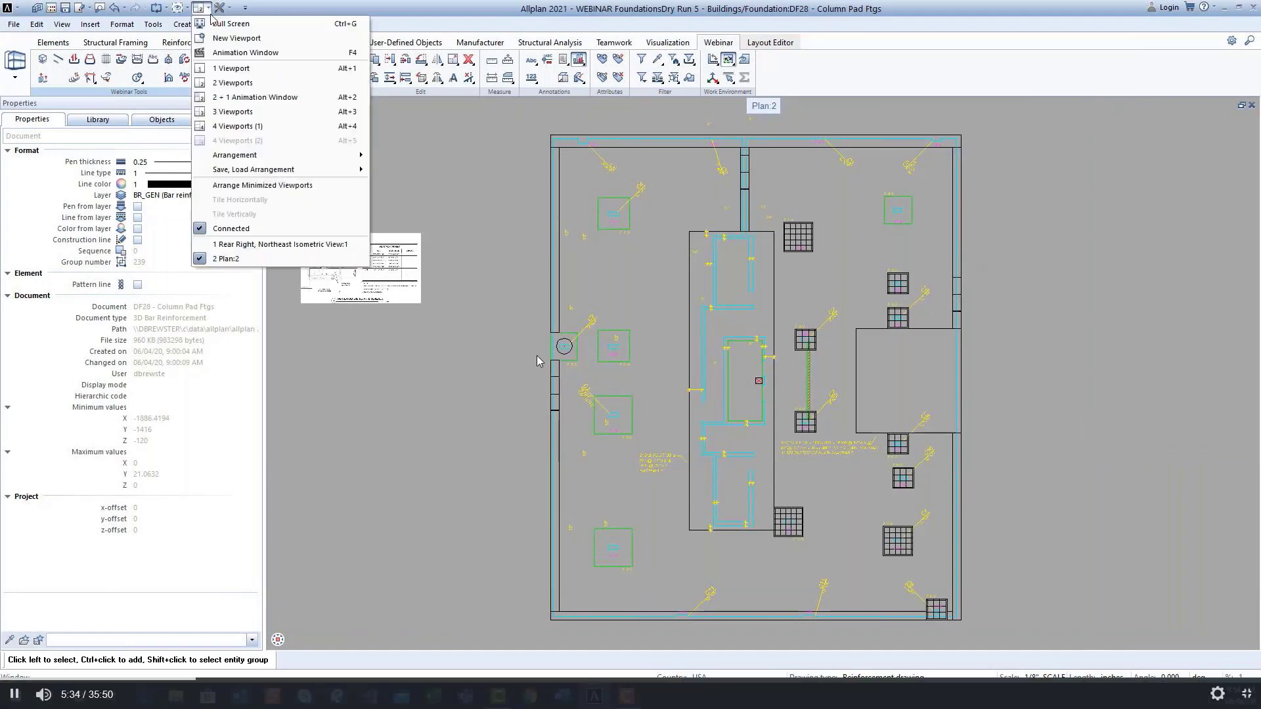
left_click(11, 695)
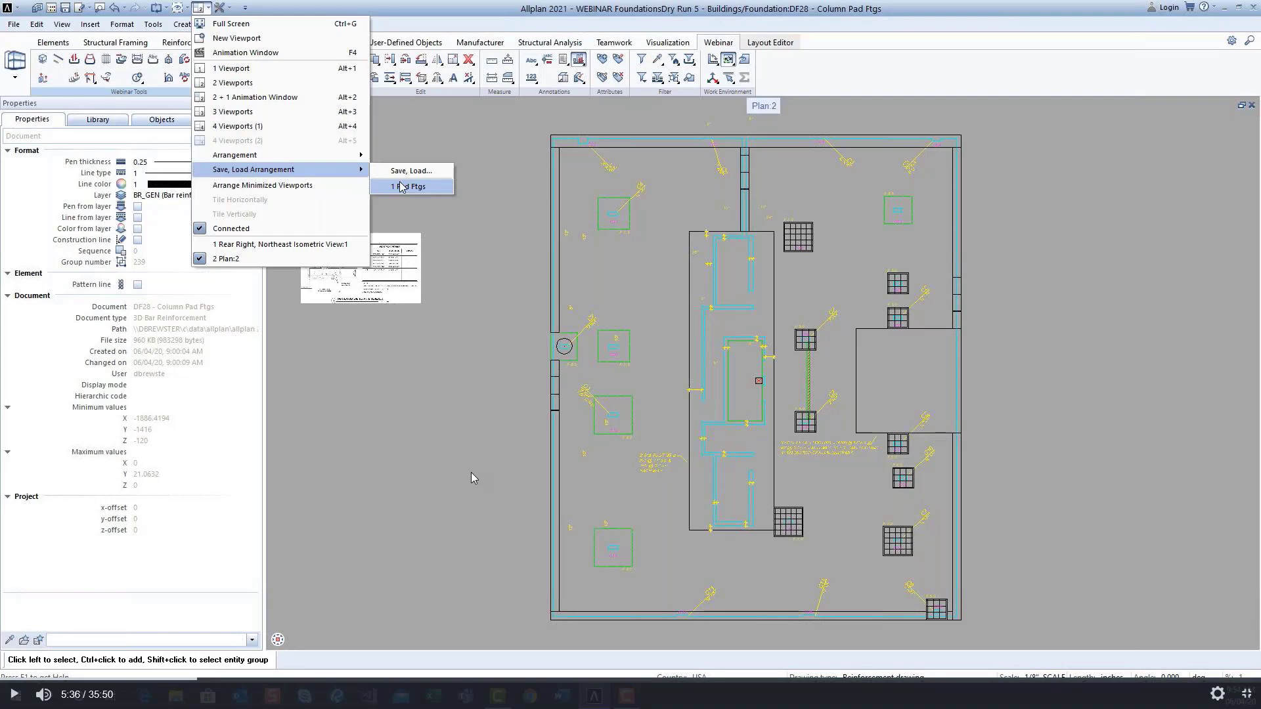
left_click(15, 695)
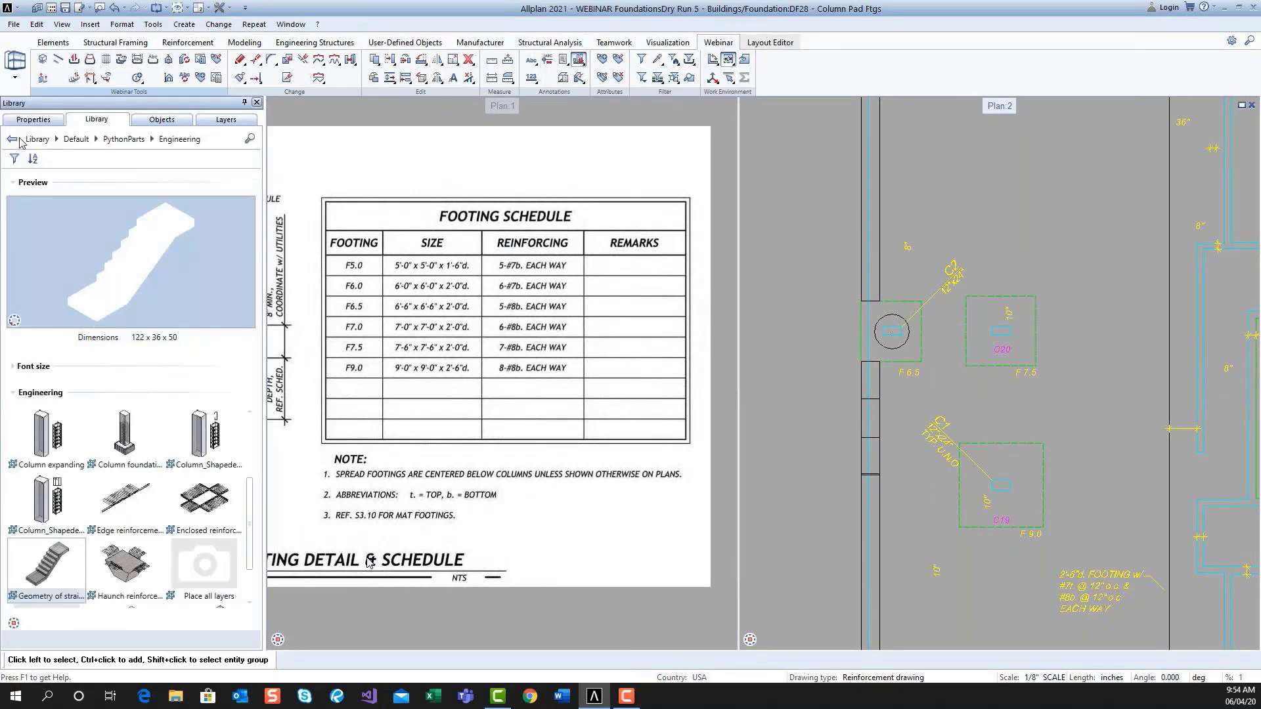
- Start the column footing with reinforcement part from the WEBINAR FoundationsDry Run 5 project library's contents and set it to a square pad
left_click(14, 139)
left_click(36, 140)
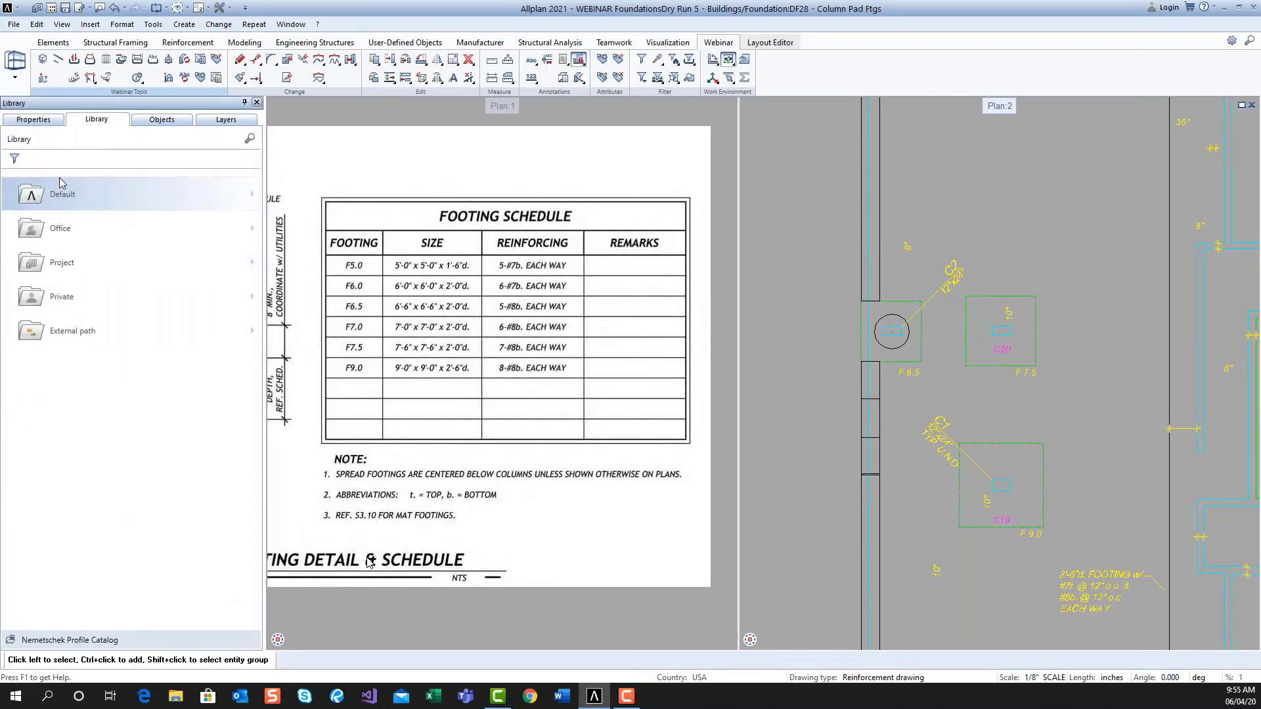
left_click(64, 263)
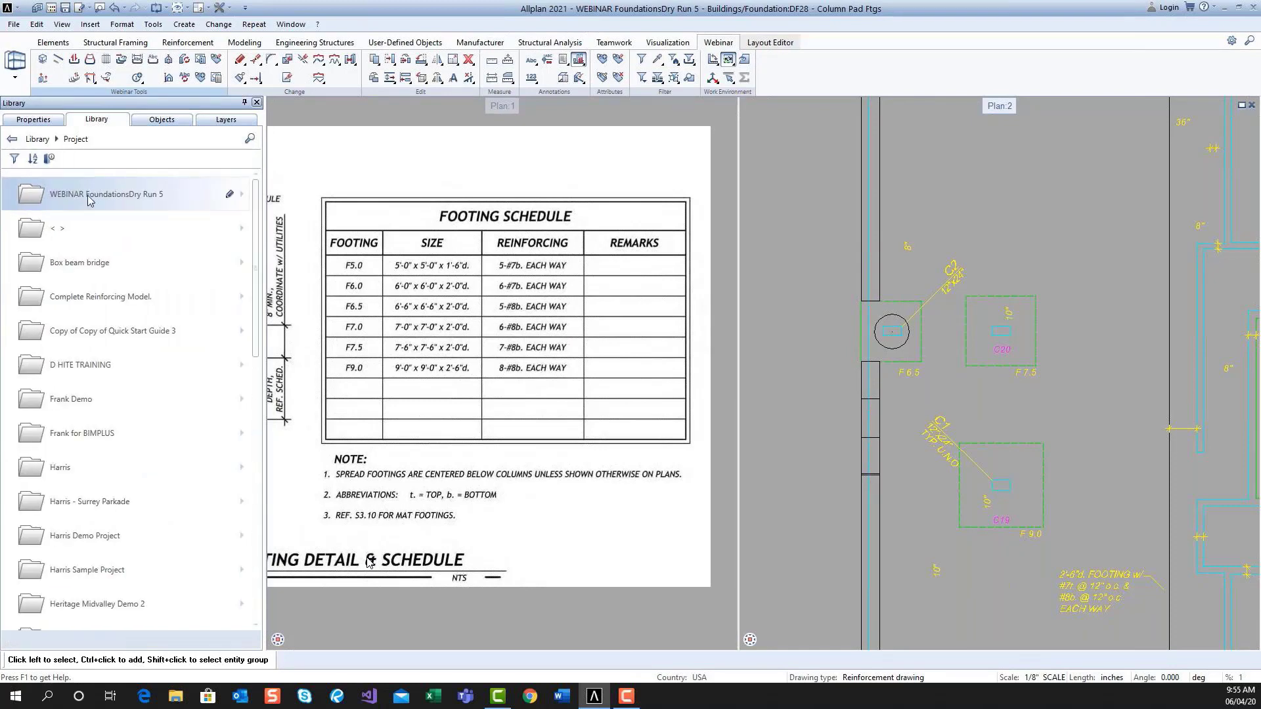
left_click(90, 200)
left_click(126, 449)
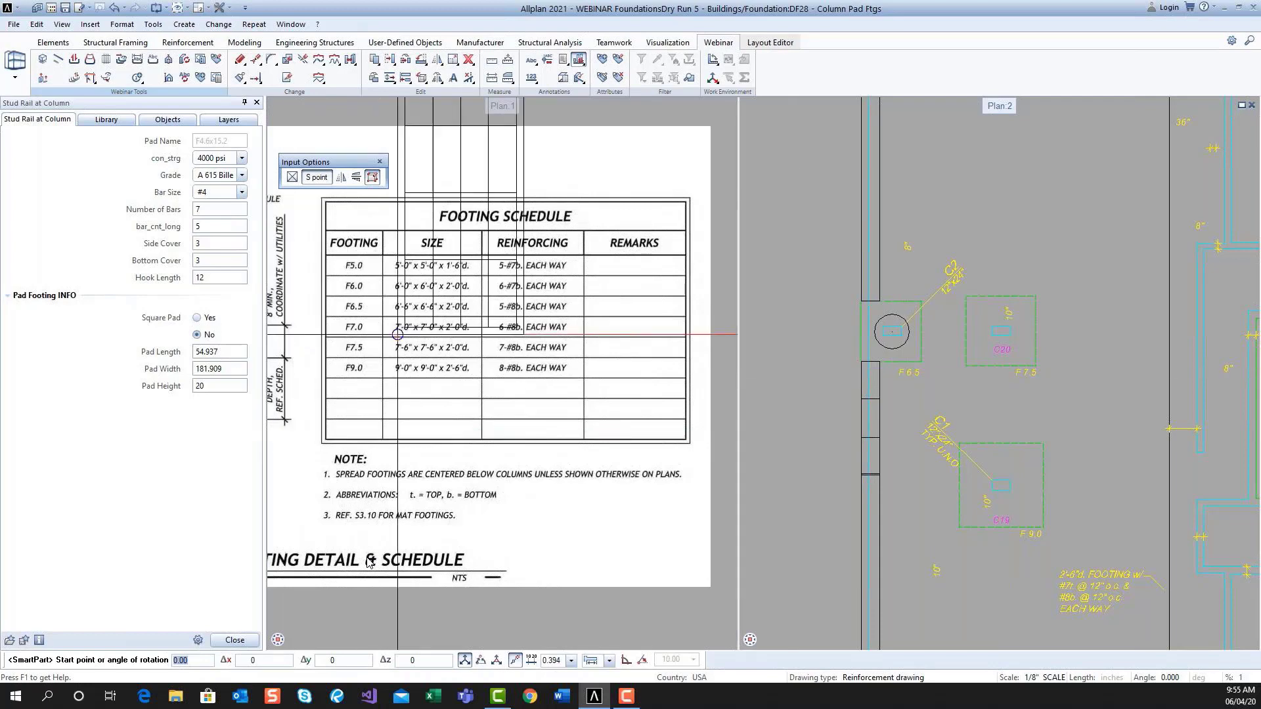
left_click(198, 318)
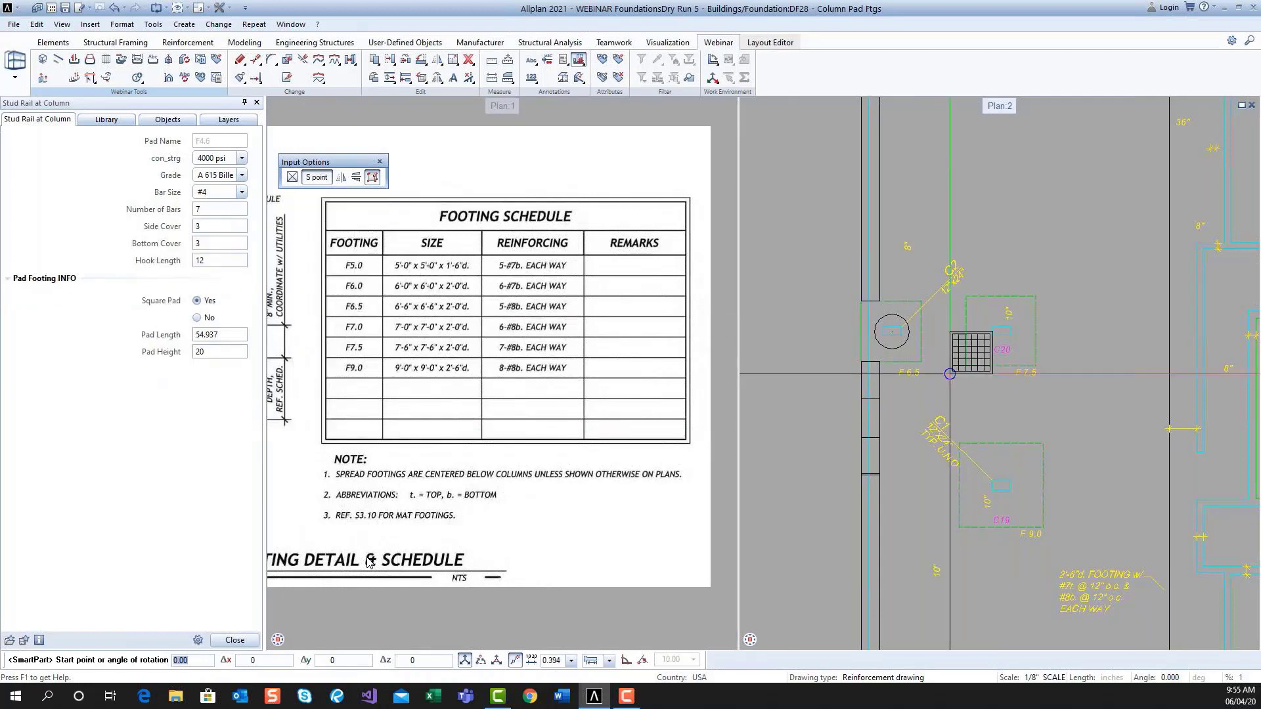
- Place the pad footing at the southwest corner of the F 7.5 outline at C20 and stretch it towards the opposite corner
scroll(950, 375, "up", 2)
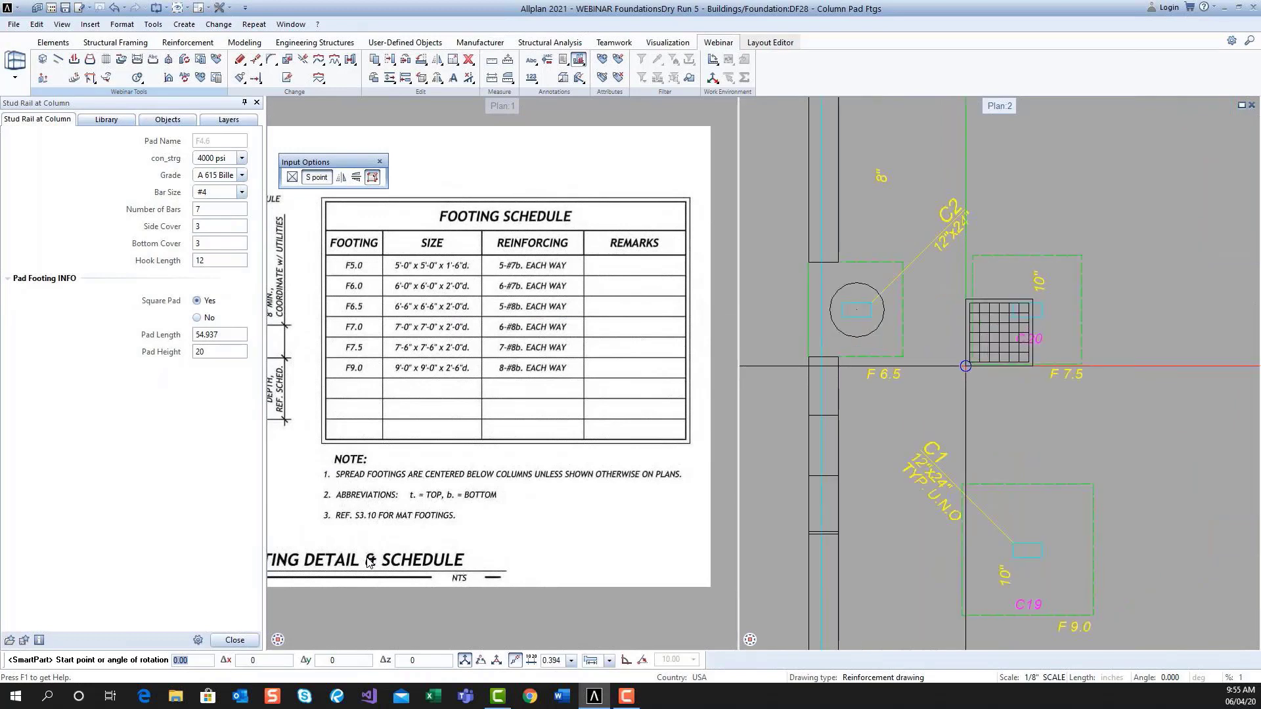
left_click(972, 364)
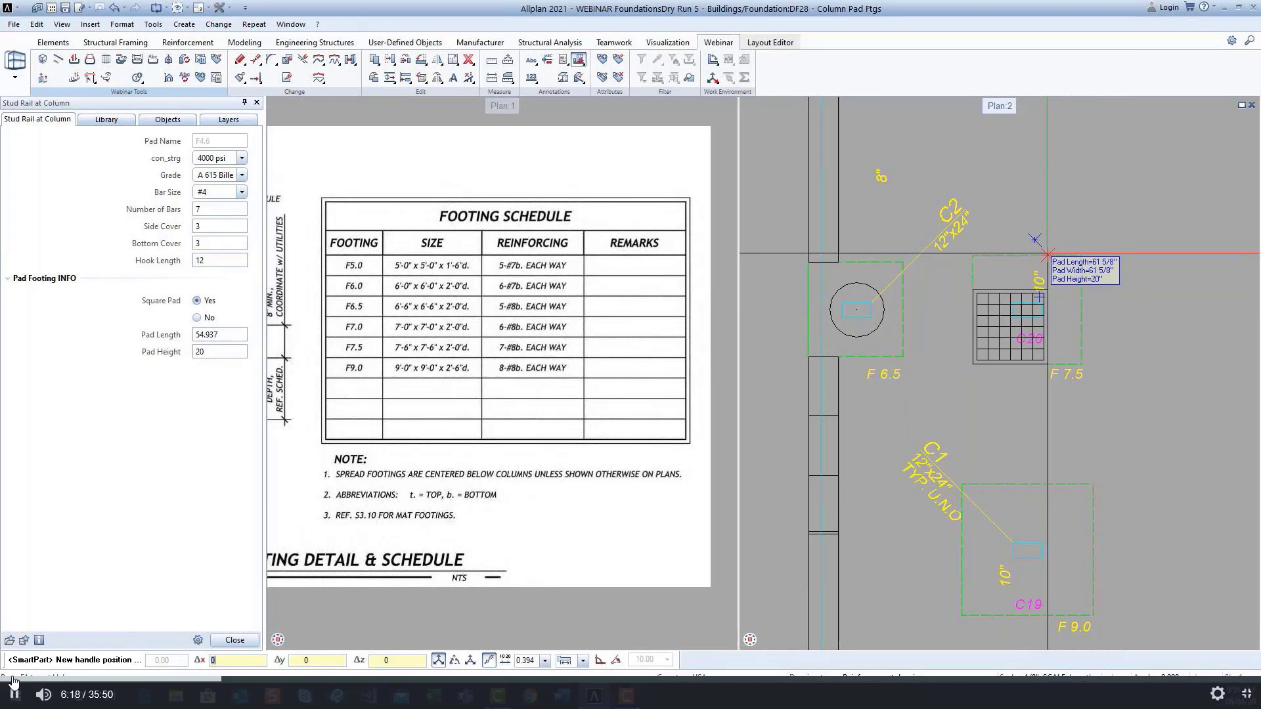
left_click(13, 683)
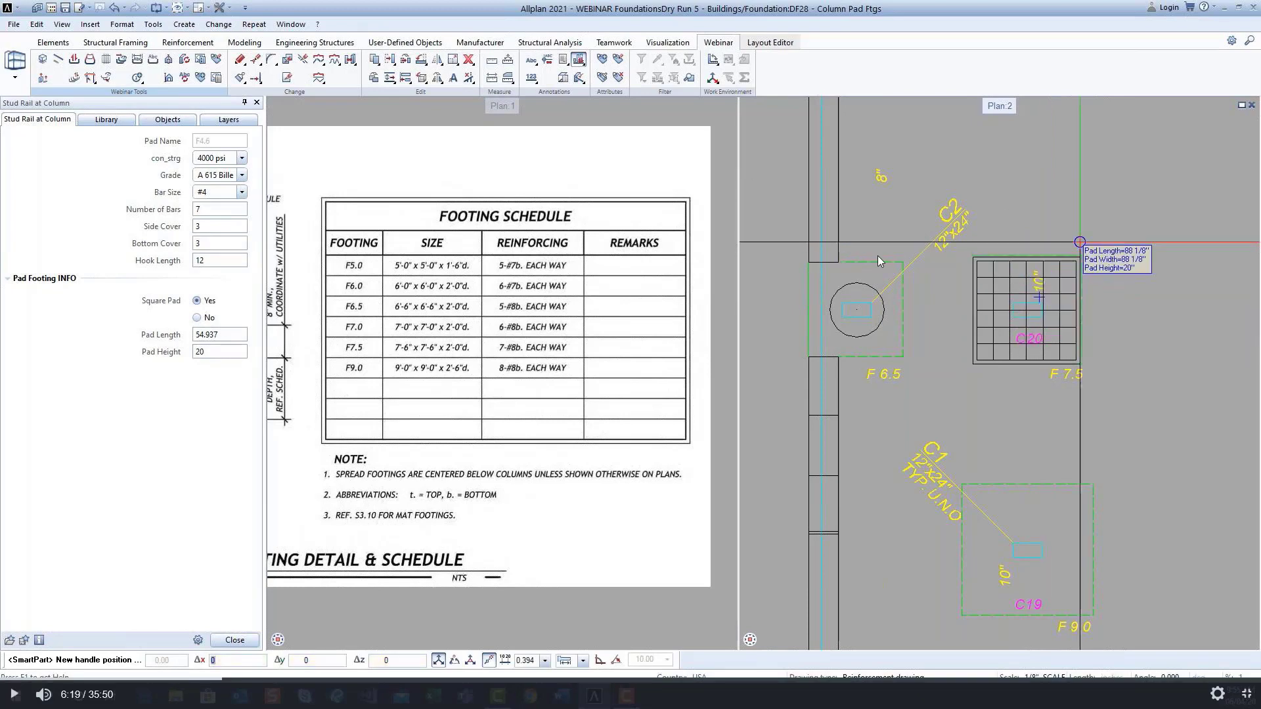
left_click(15, 695)
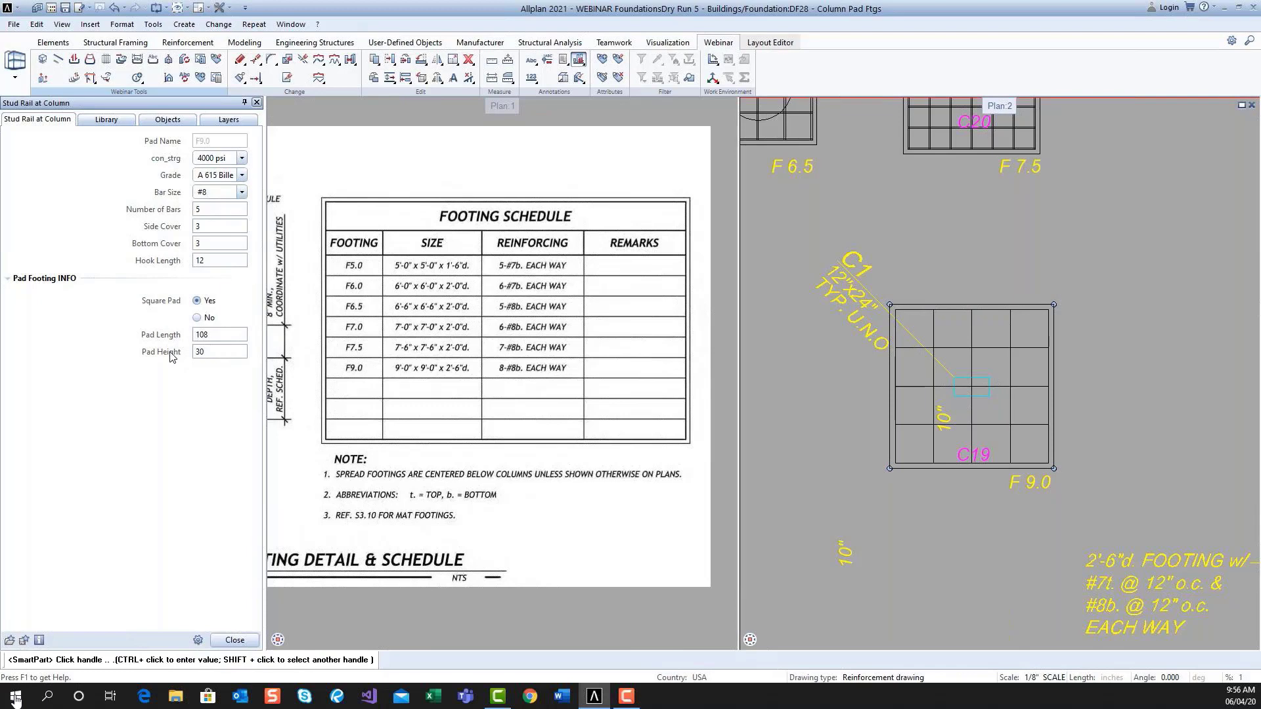
- Set the F 9.0 pad footing at C19 to 8 bars and copy it onto the F 9.0 outline at C18
double_click(215, 208)
type("8")
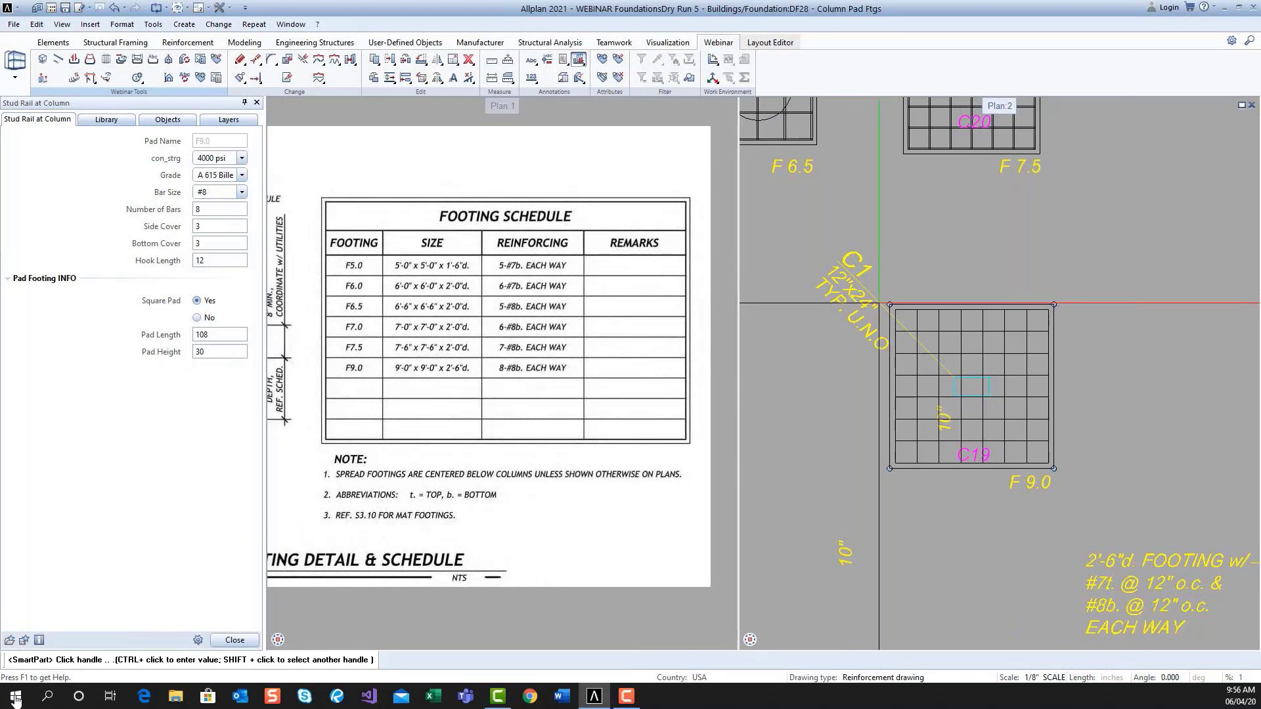
left_click(879, 303)
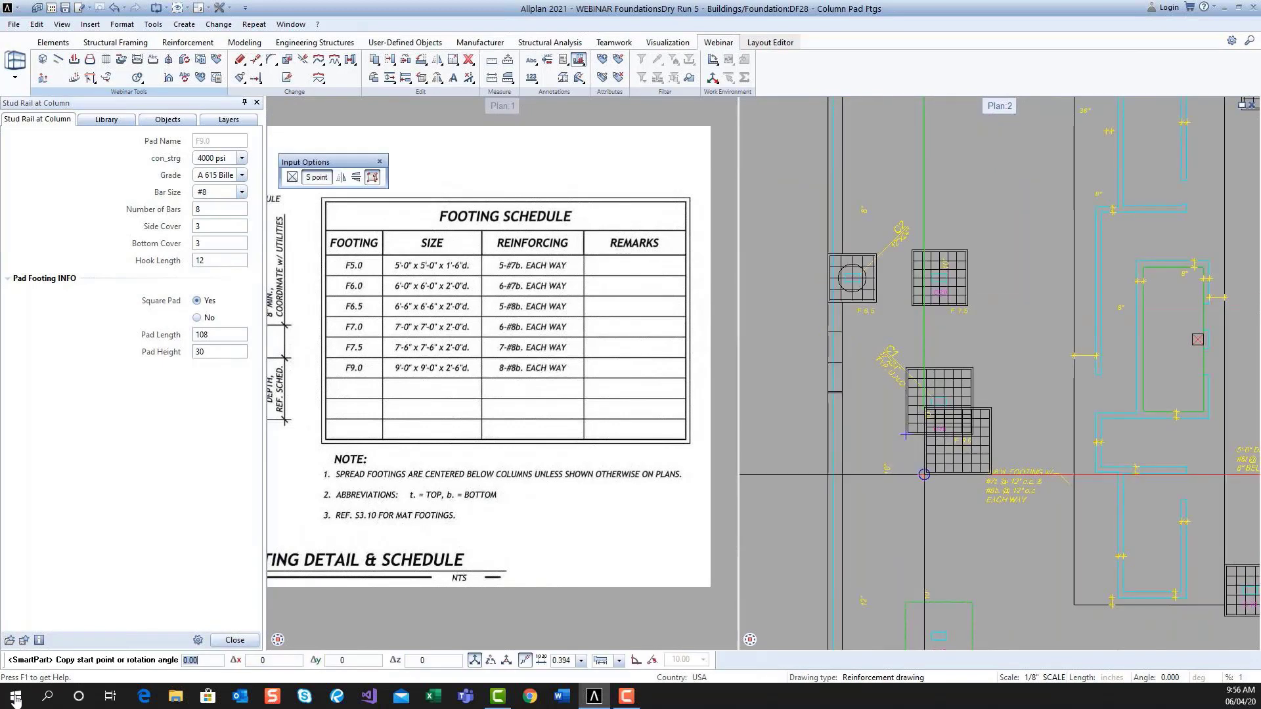
middle_click_drag(924, 475, 905, 330)
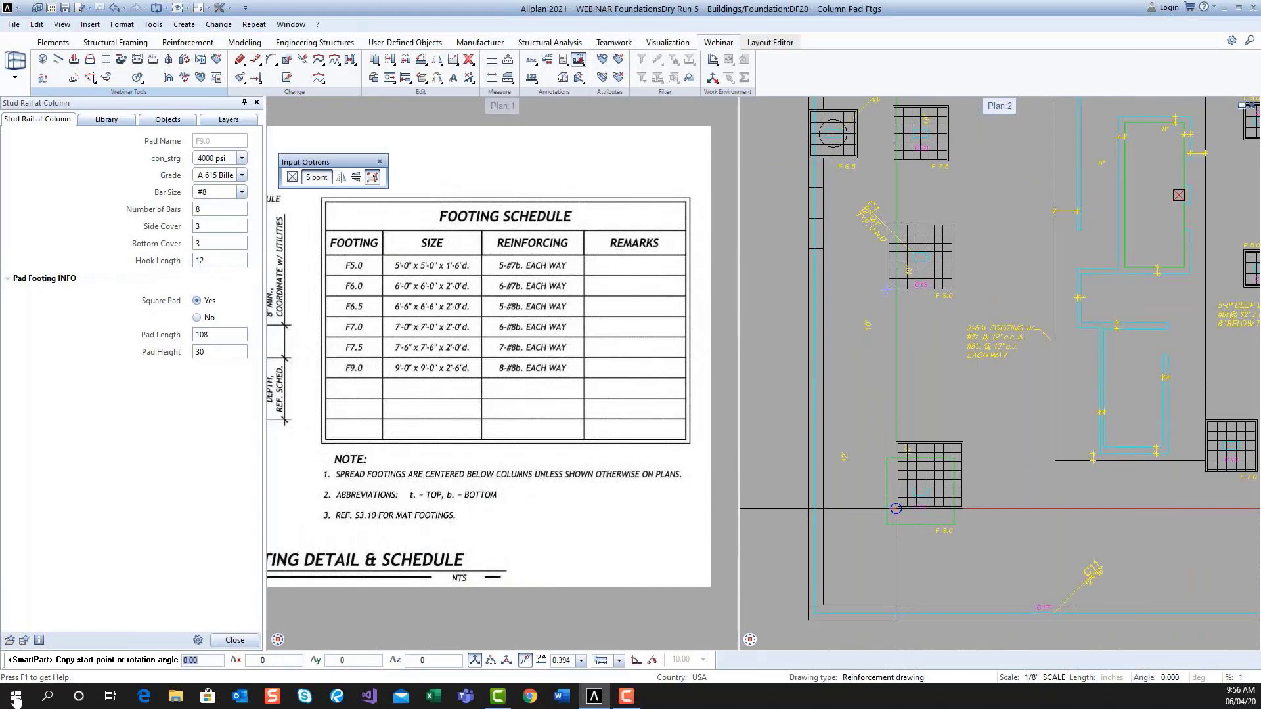
left_click(895, 508)
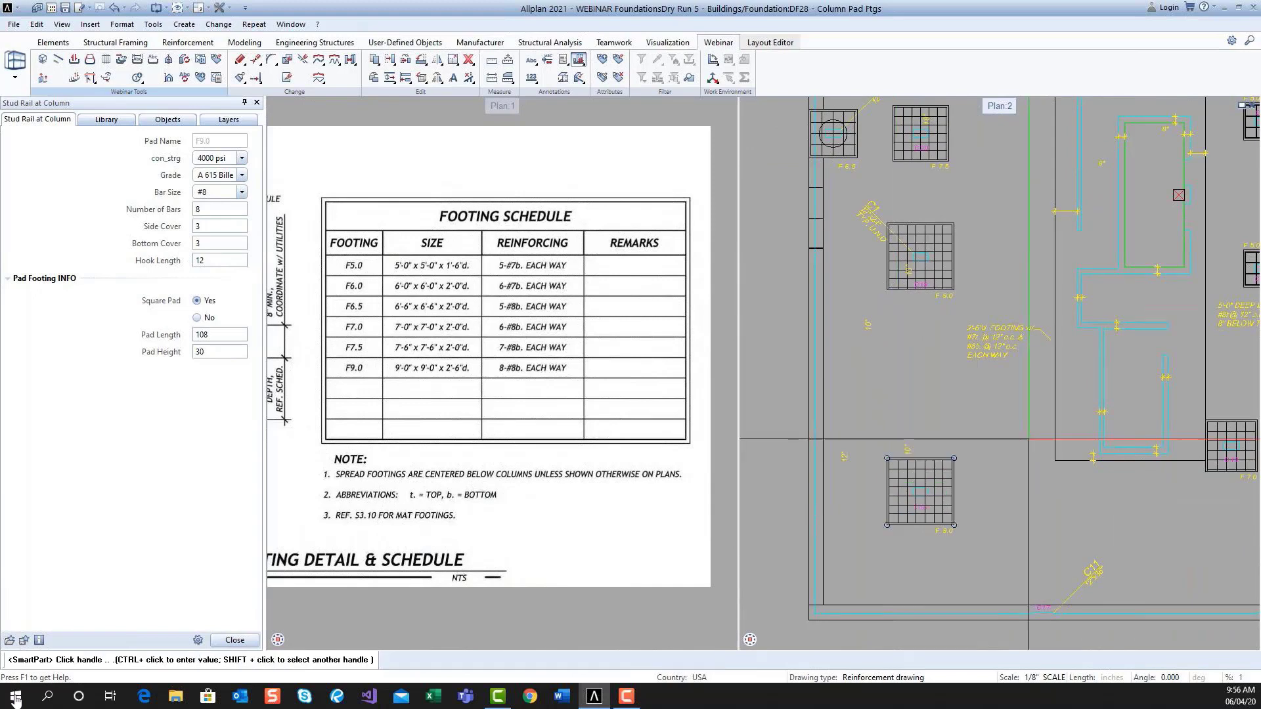
middle_click_drag(1003, 415, 940, 426)
key("Escape")
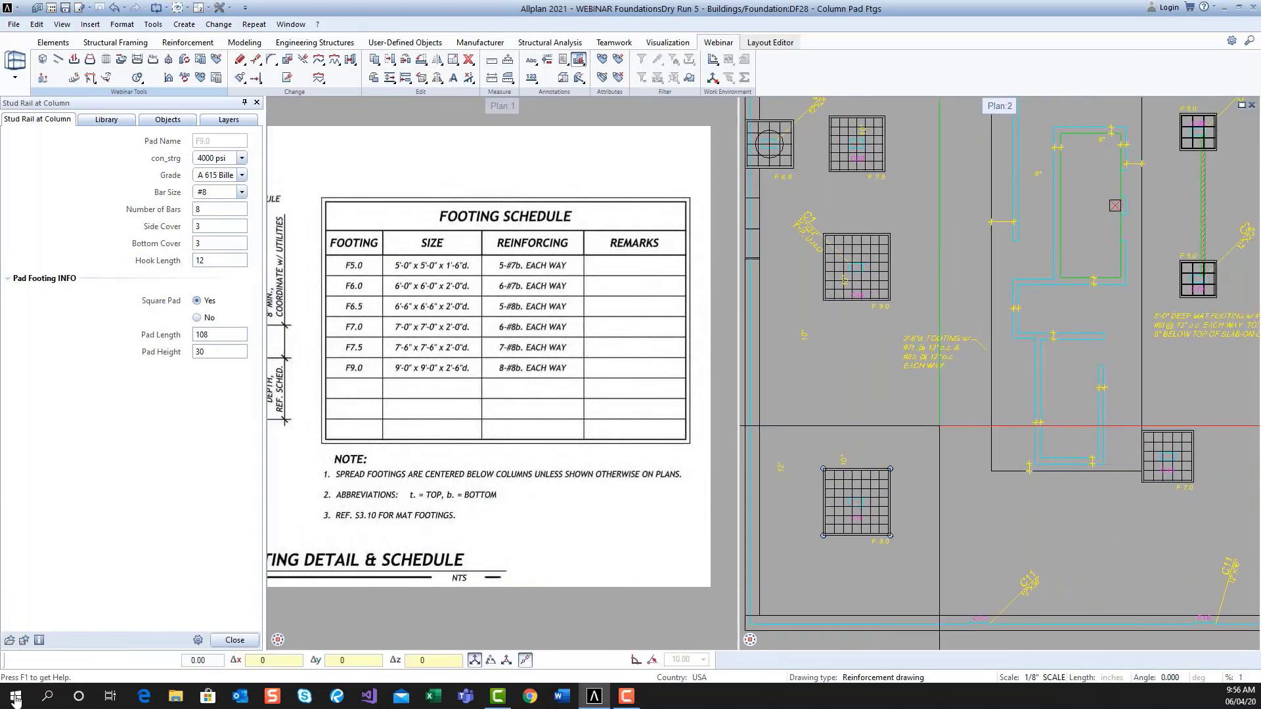
key("Escape")
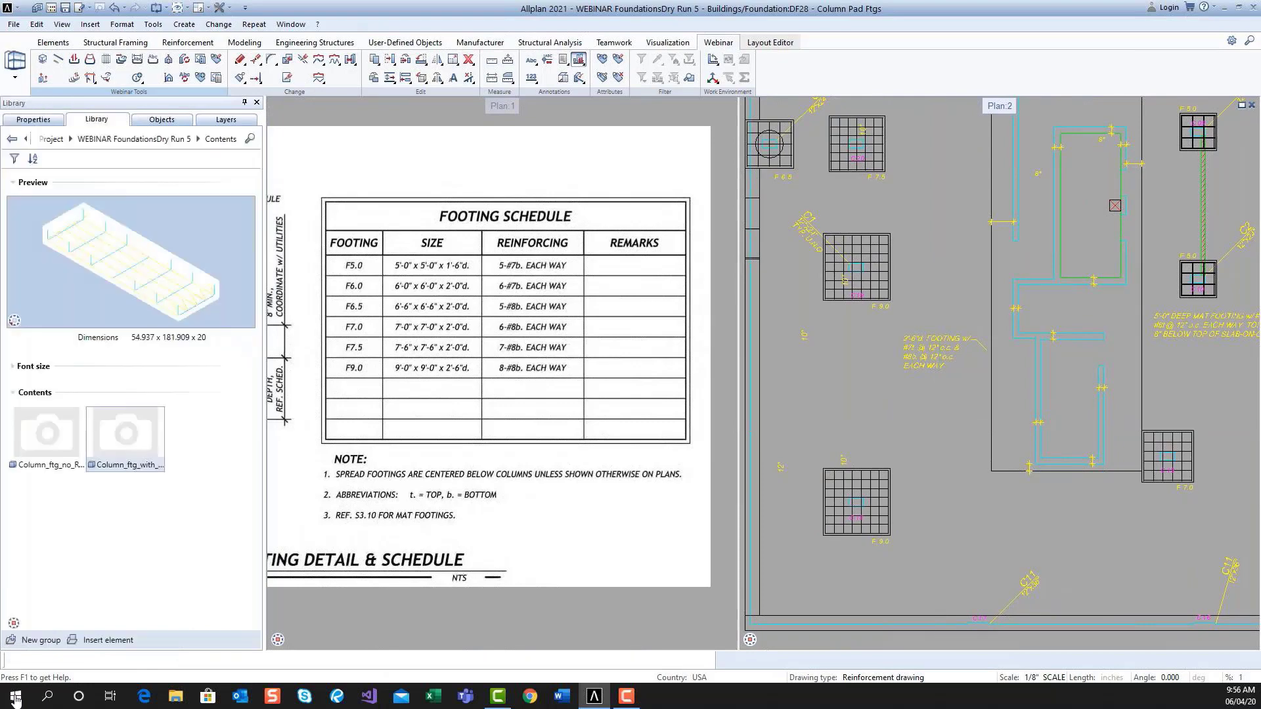
middle_click_drag(1027, 398, 933, 444)
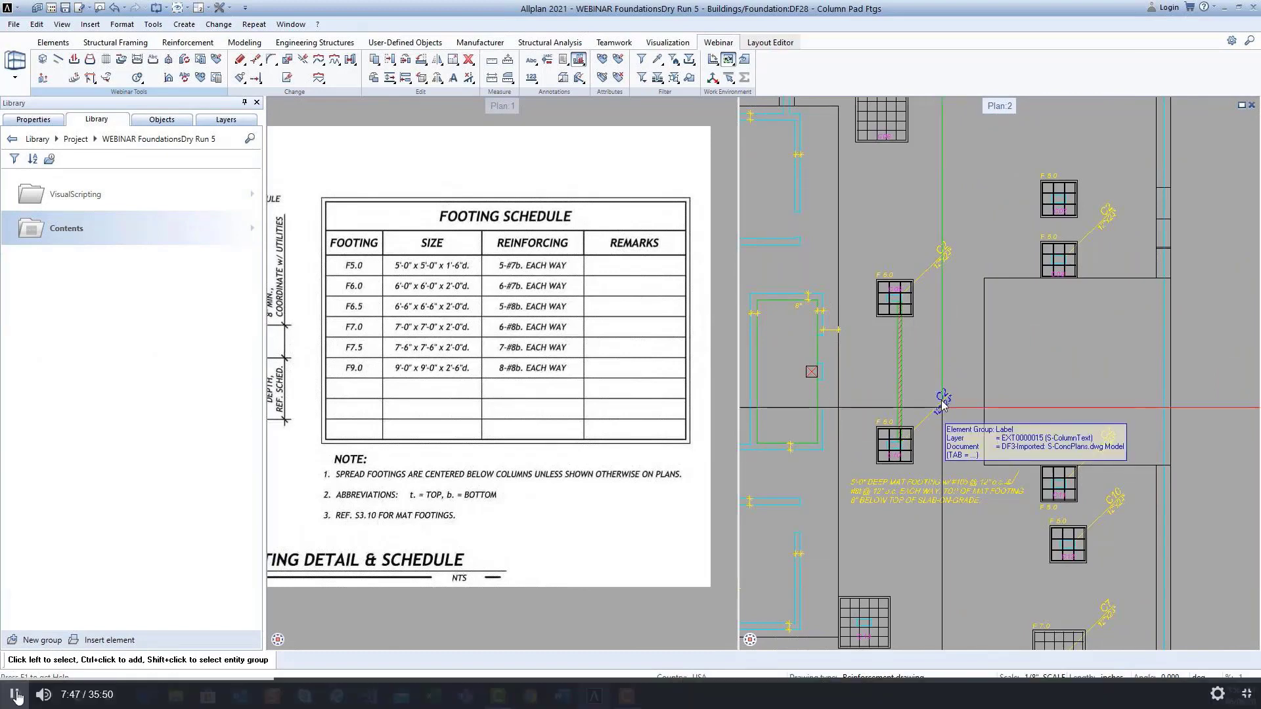
left_click(17, 697)
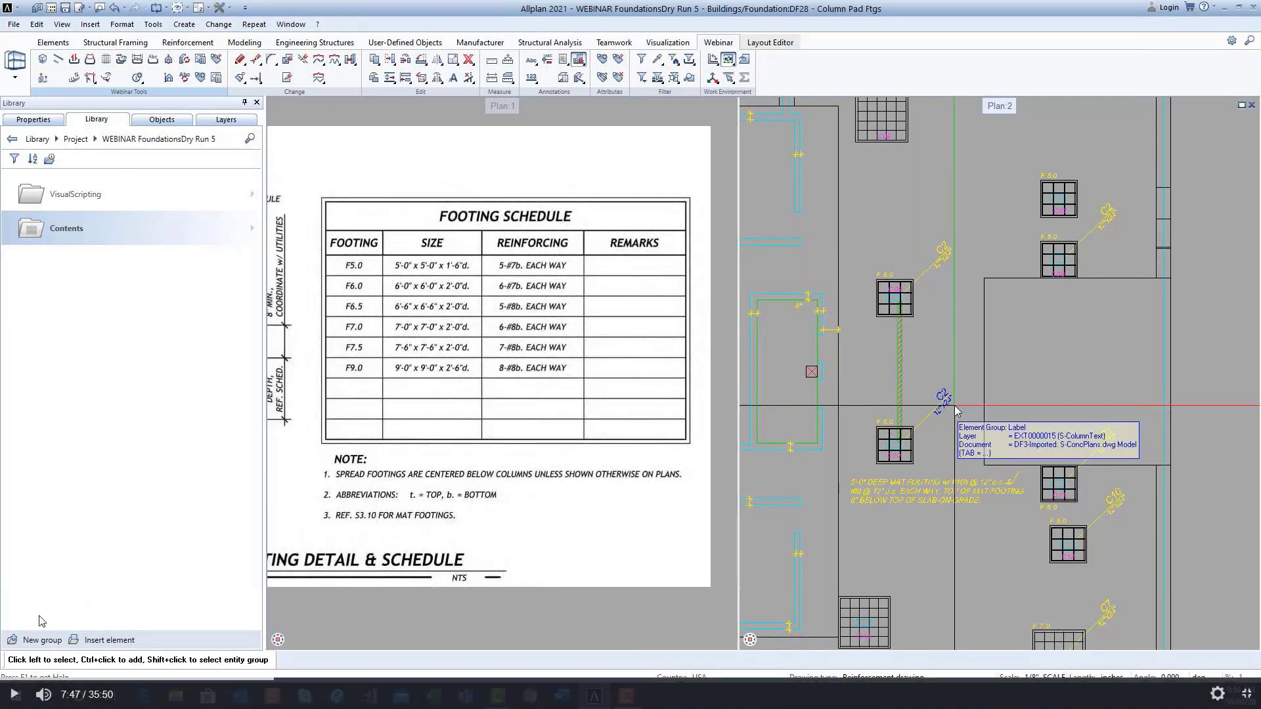
left_click(21, 696)
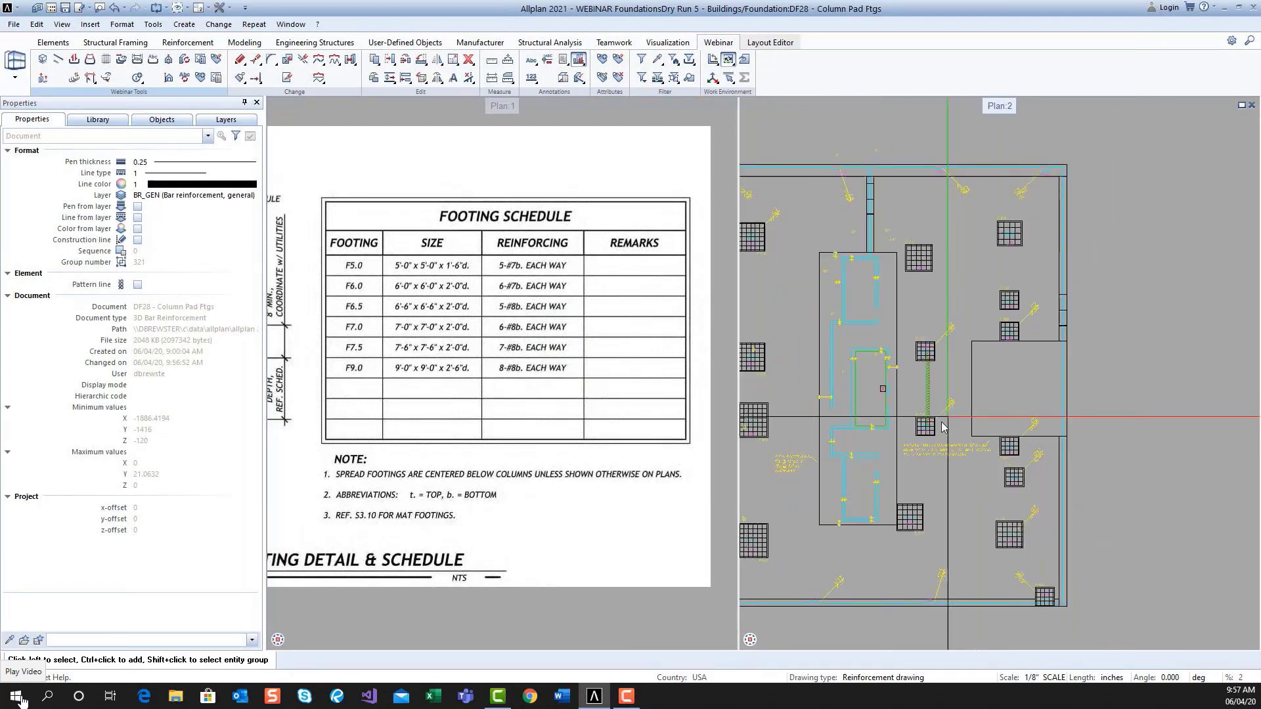
left_click(17, 700)
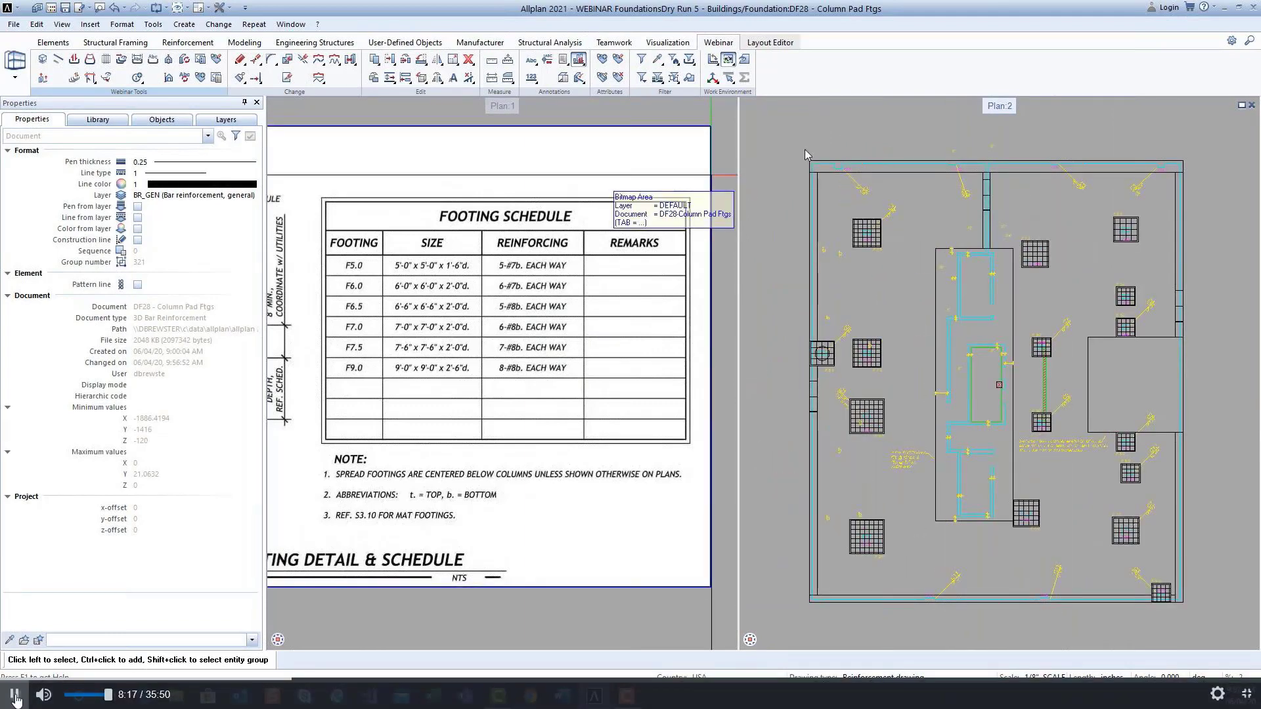
left_click(14, 697)
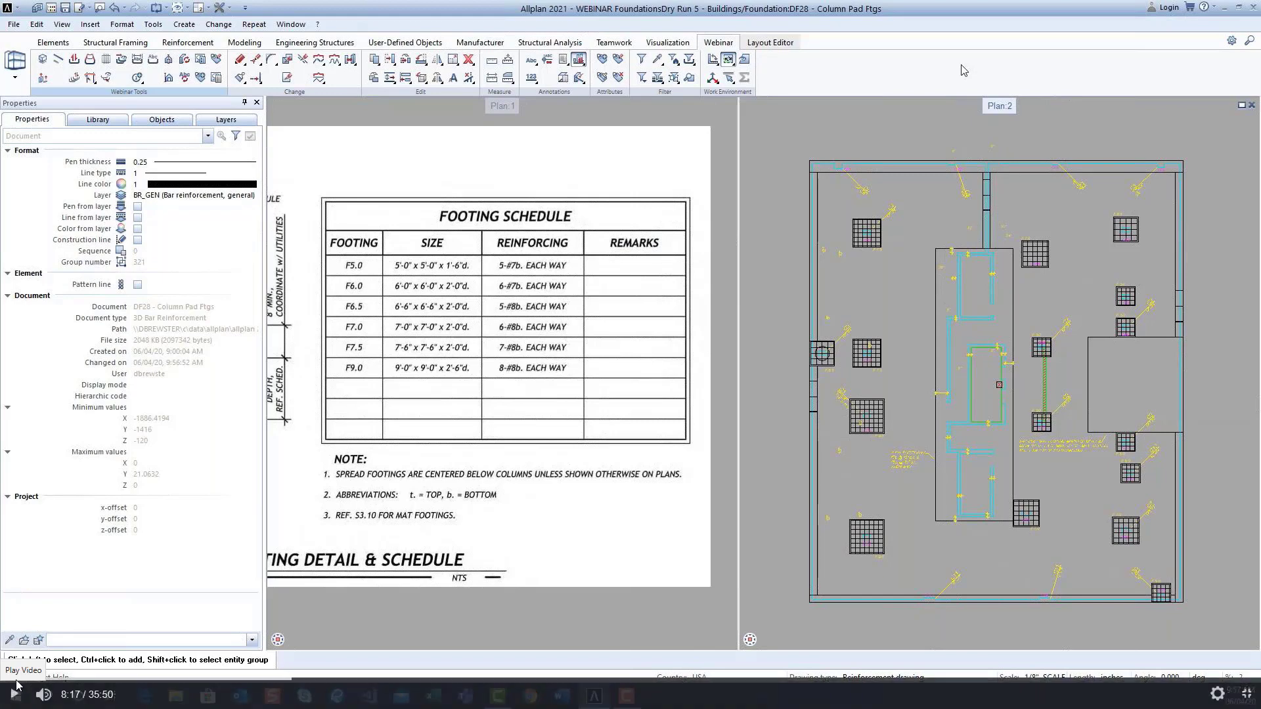
left_click(14, 696)
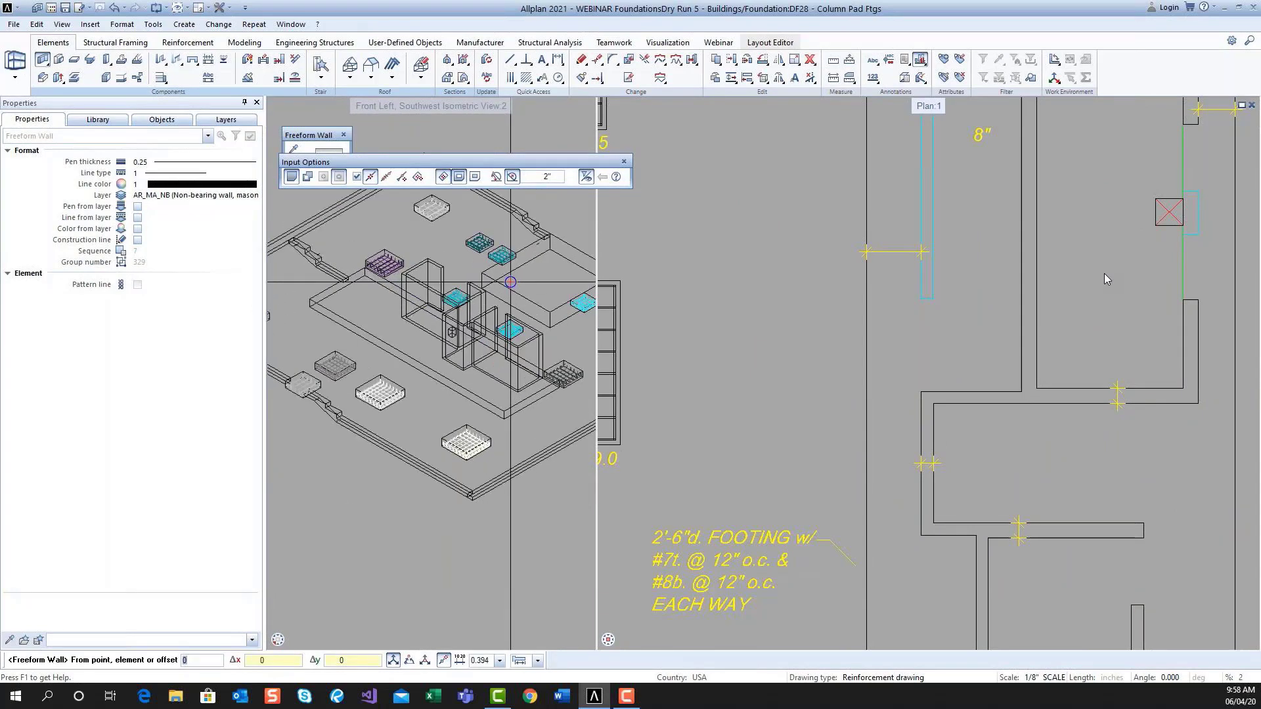
- End the Freeform Wall command and place a column on the 12"x24" outline in the C19 pad footing
key("Escape")
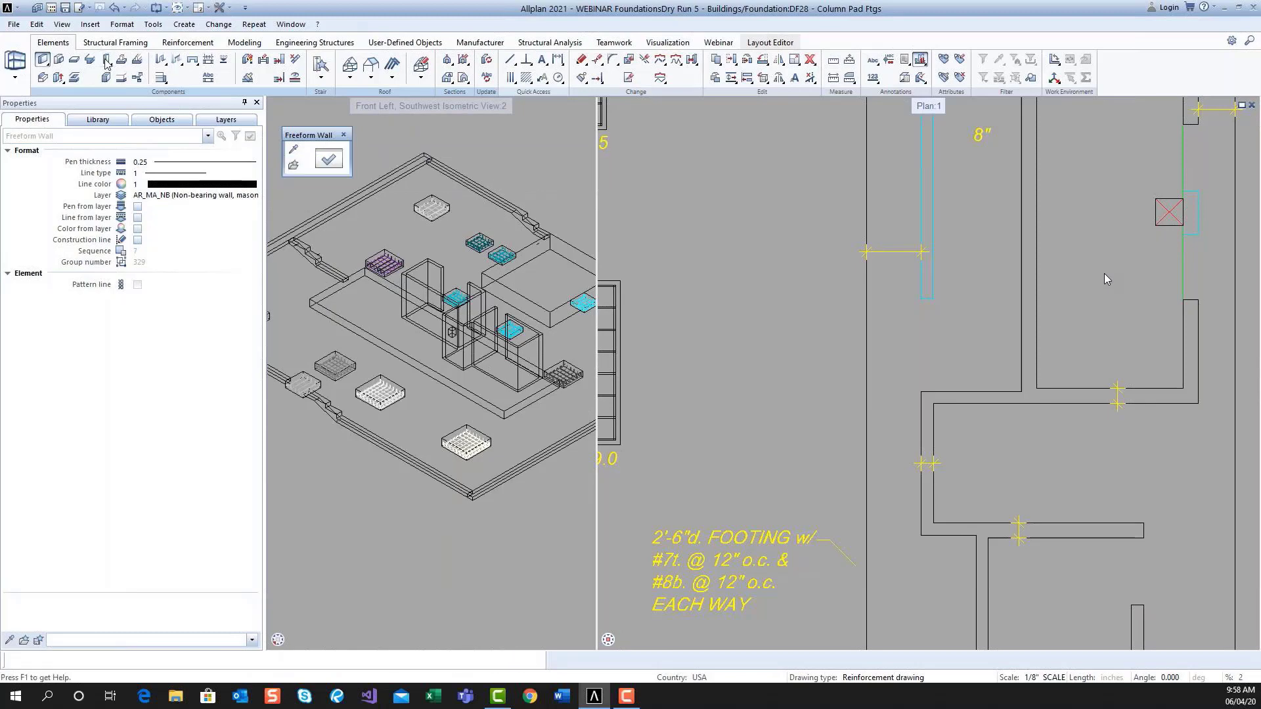
left_click(105, 61)
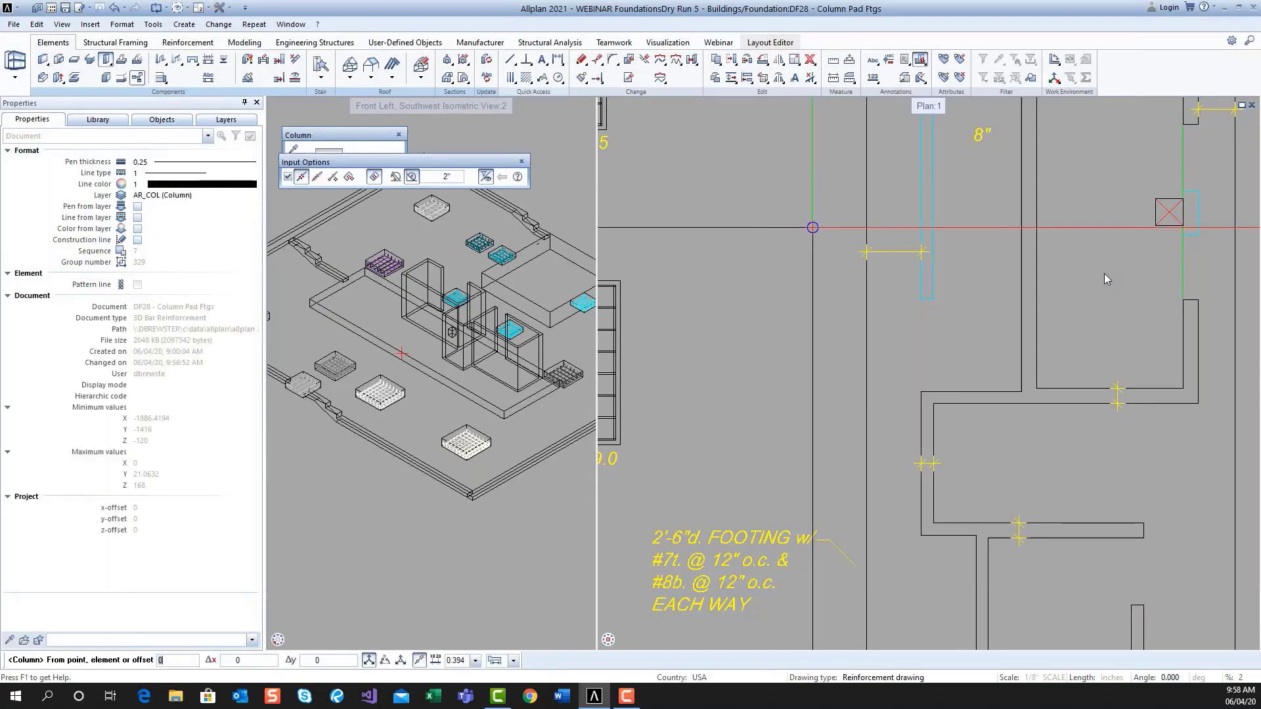
scroll(1105, 273, "down", 2)
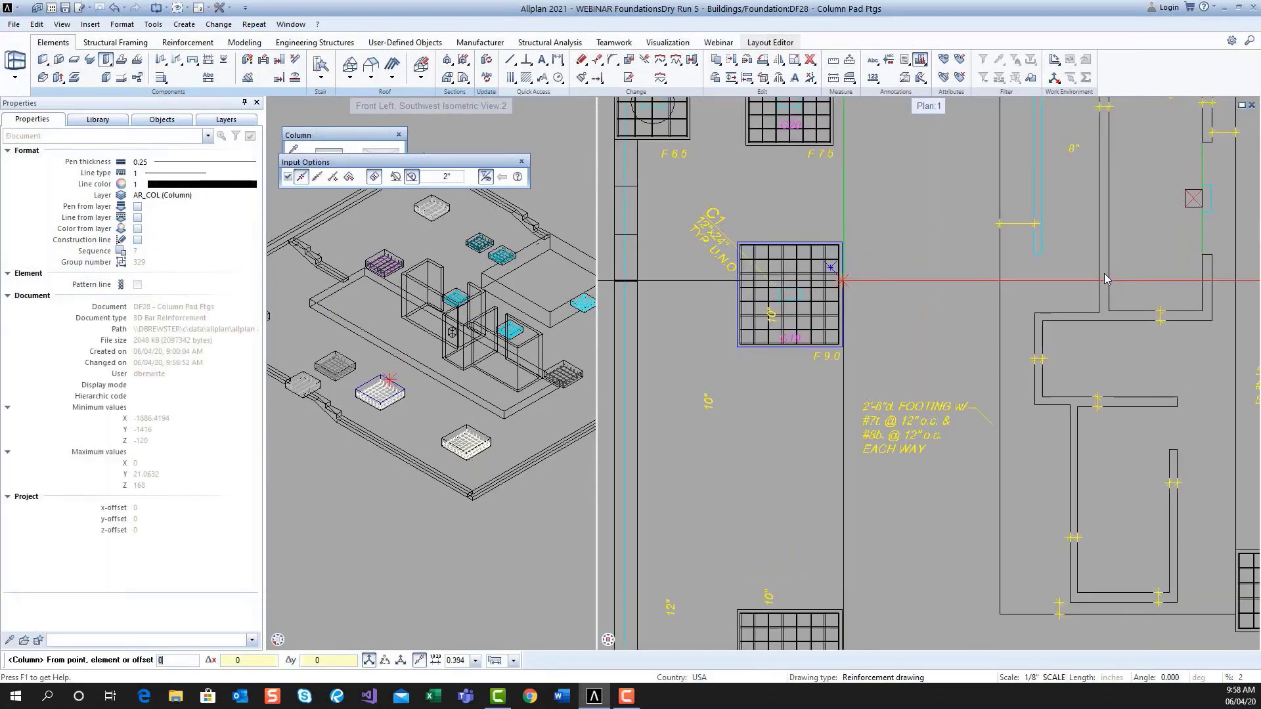
scroll(783, 286, "up", 3)
left_click(792, 300)
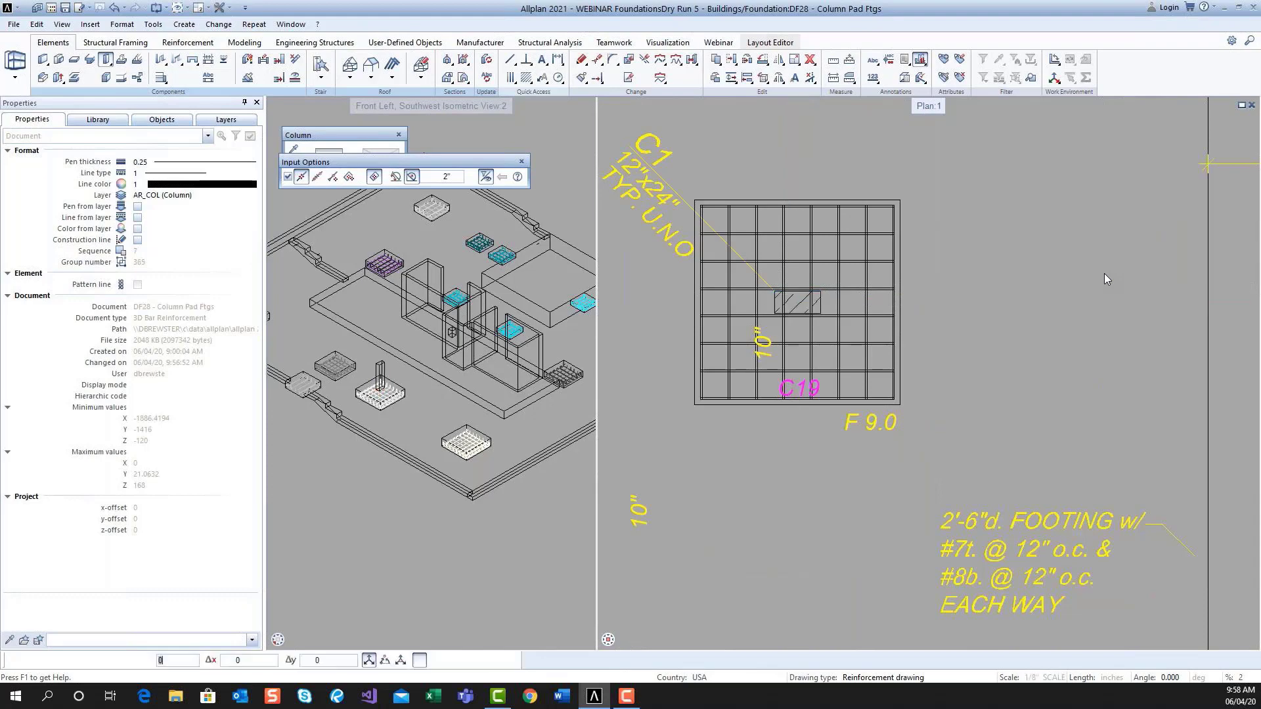
- Place columns on the column outlines in the C18 and C13 pad footings, and end the Column command
scroll(1104, 274, "down", 2)
scroll(829, 559, "up", 3)
left_click(816, 550)
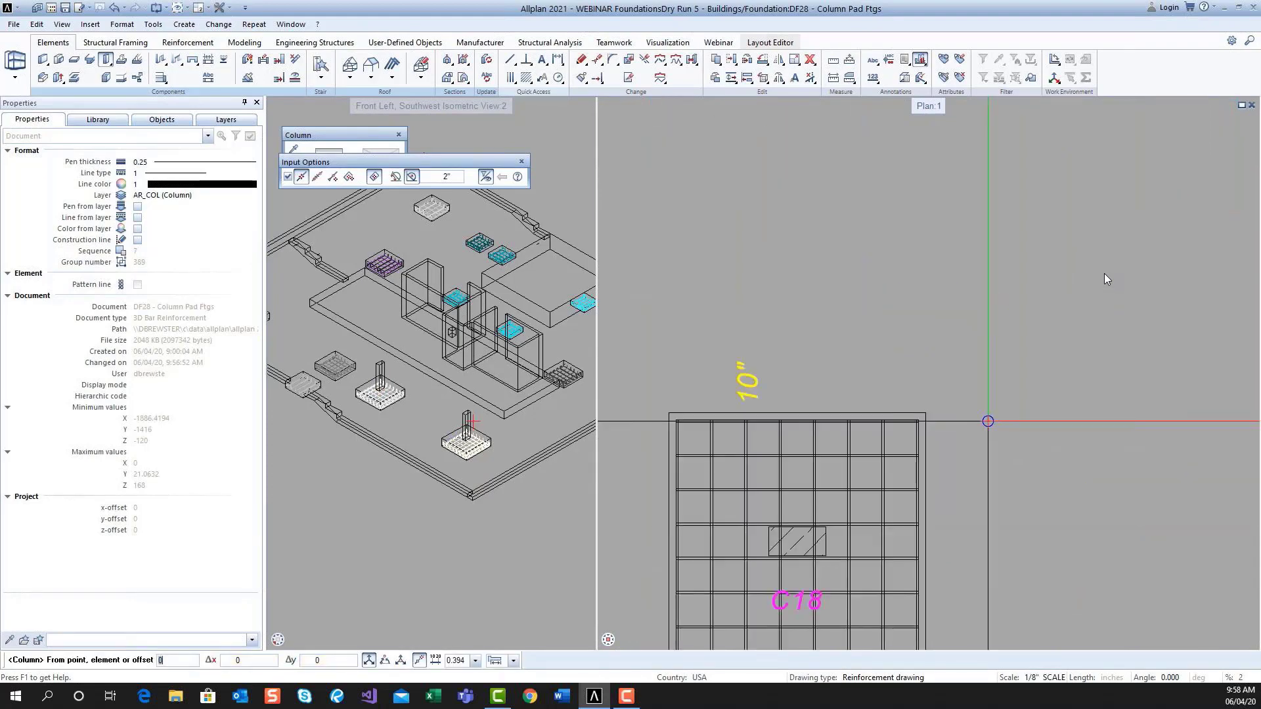
scroll(1105, 273, "down", 2)
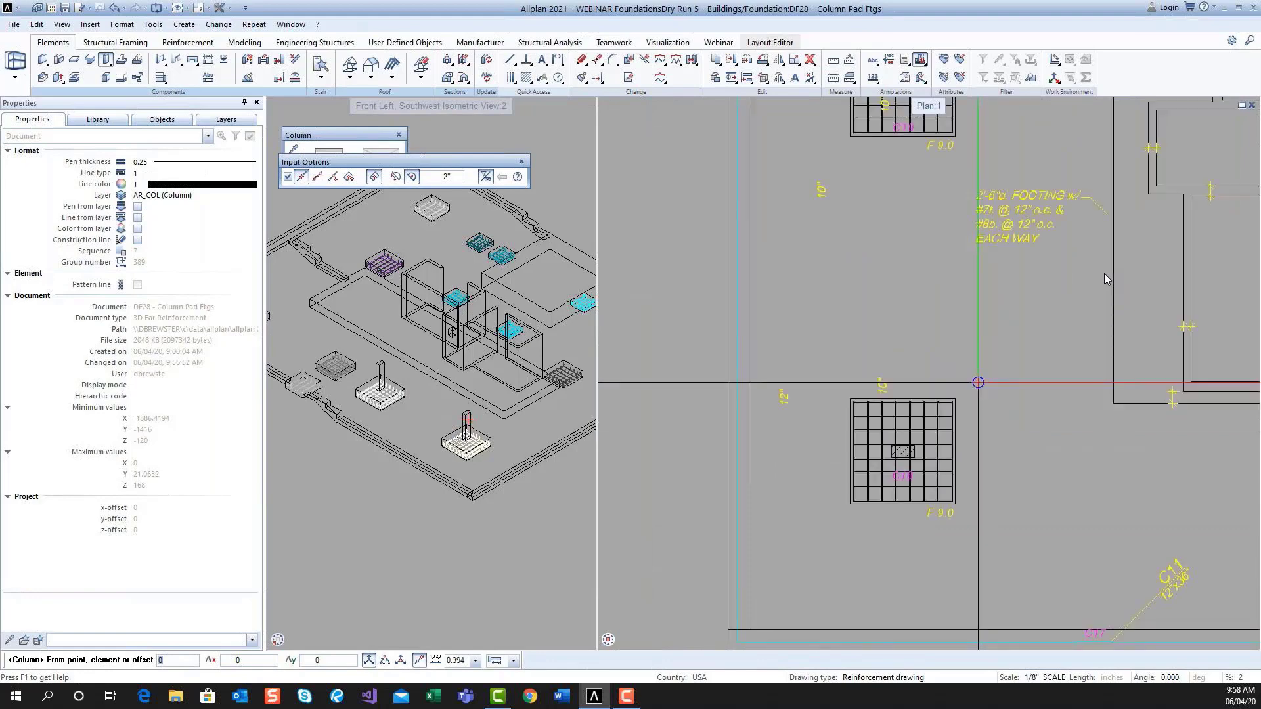
middle_click_drag(1028, 354, 846, 360)
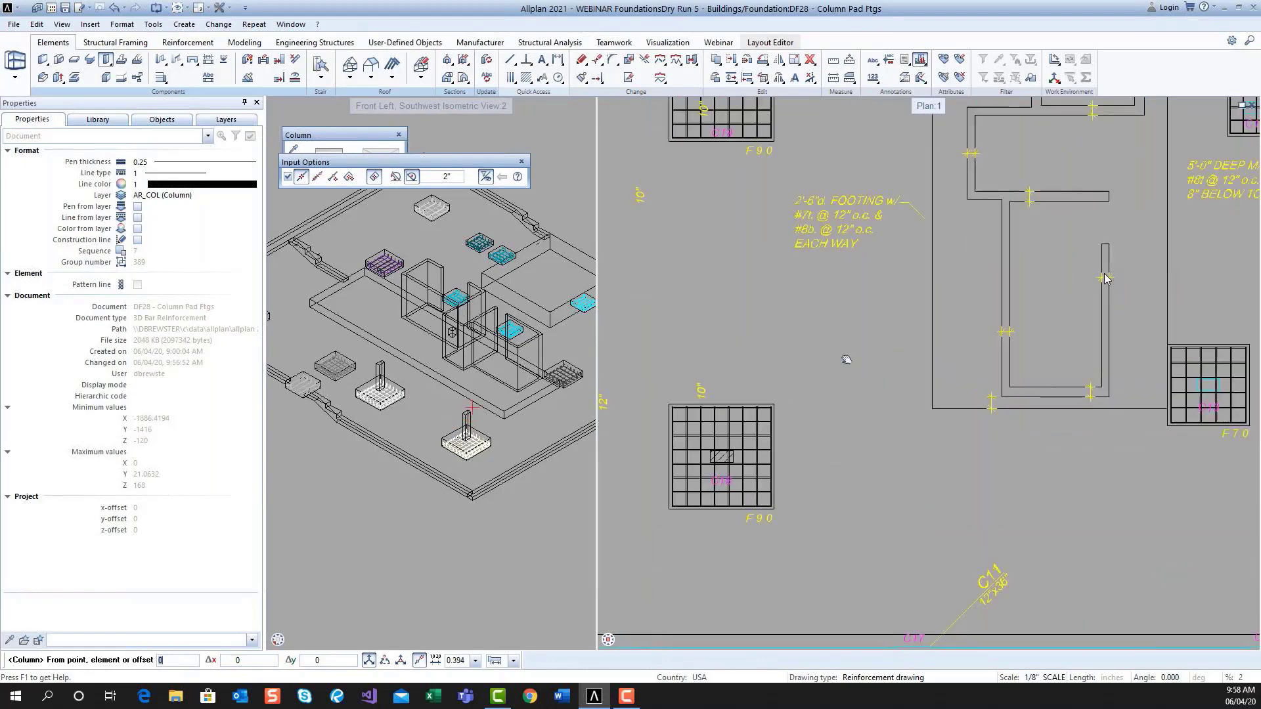
scroll(1200, 381, "up", 3)
left_click(1196, 378)
key("Escape")
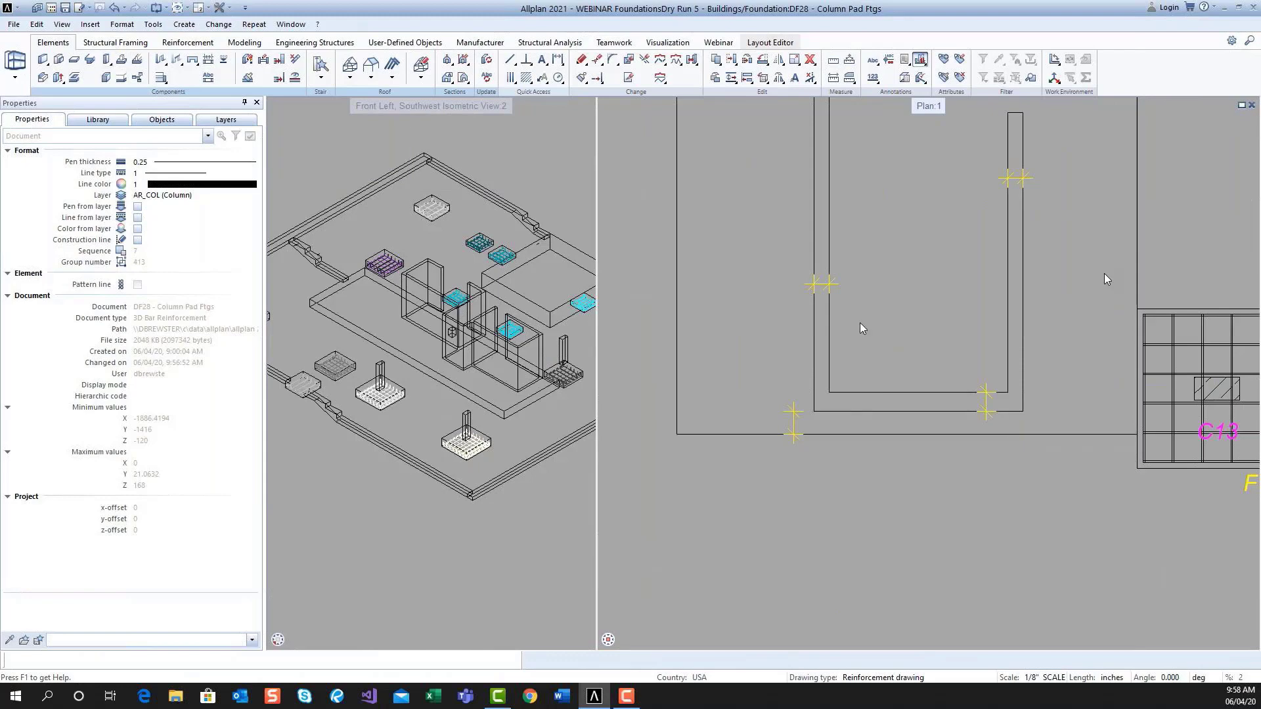
- Delete the core walls that were modelled on the mat footing in the Column Pad Ftgs drawing file
scroll(873, 309, "down", 3)
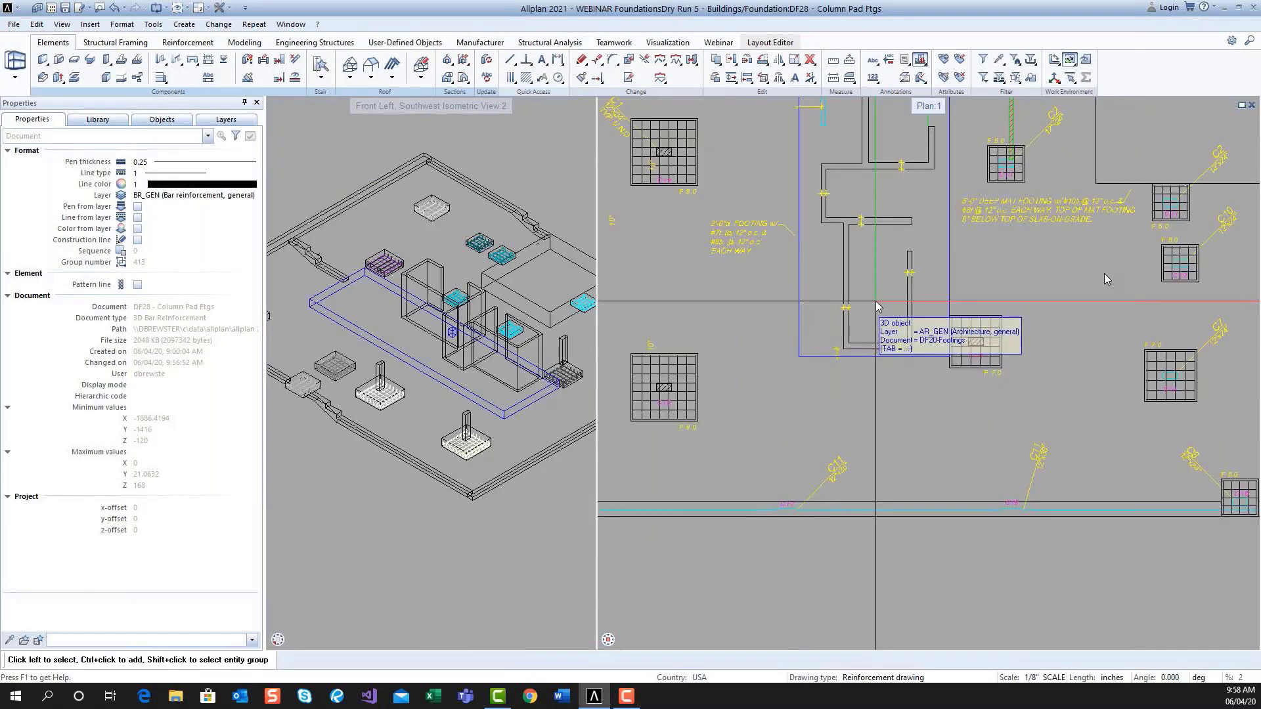
scroll(879, 306, "down", 2)
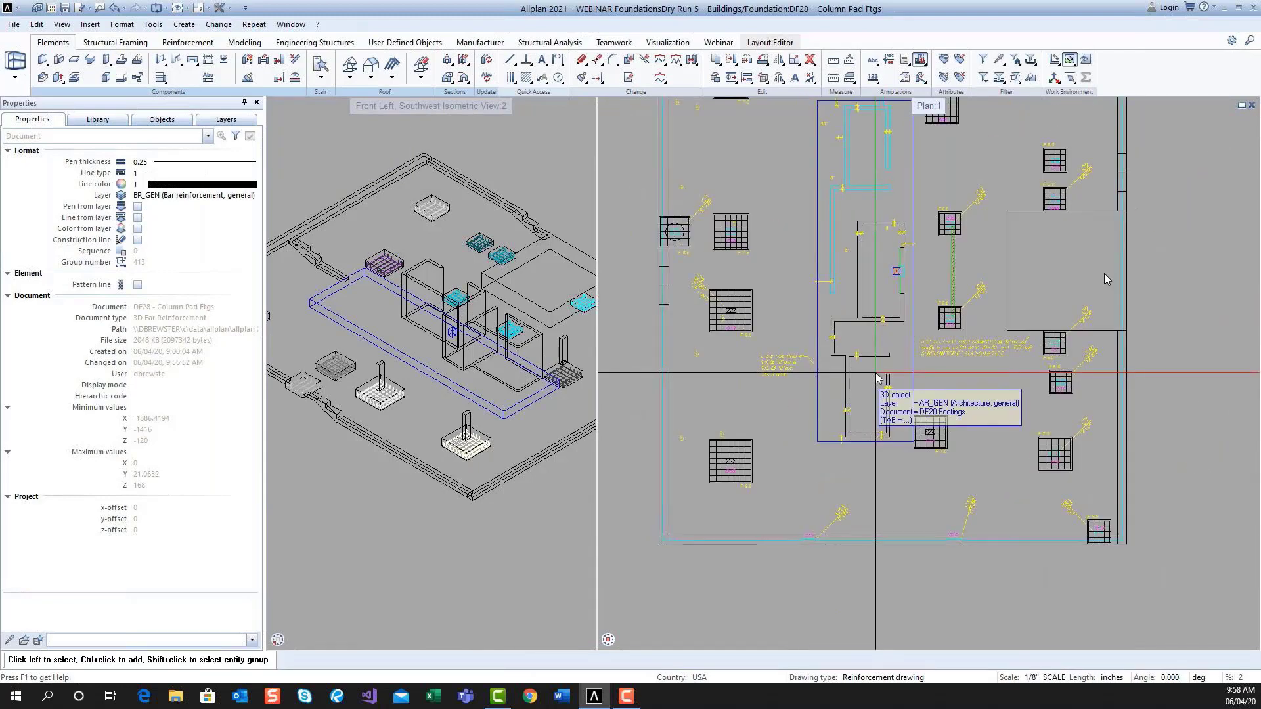
left_click(880, 363)
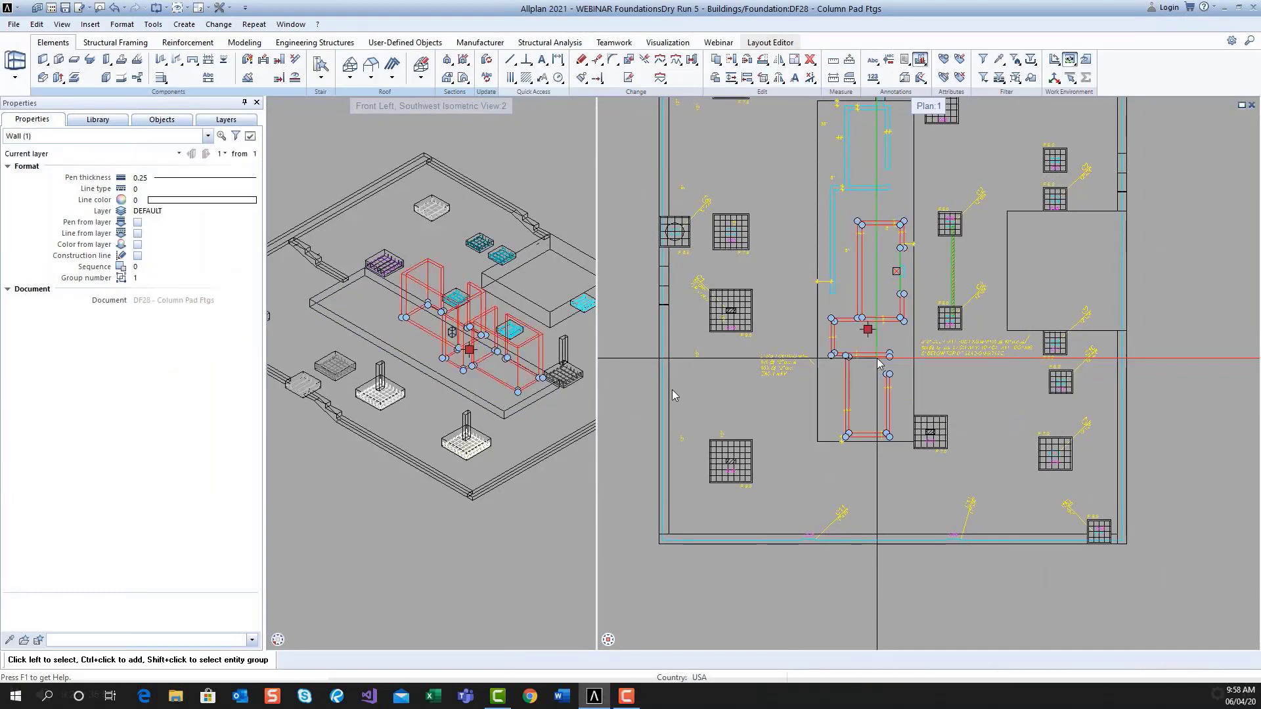
key("Delete")
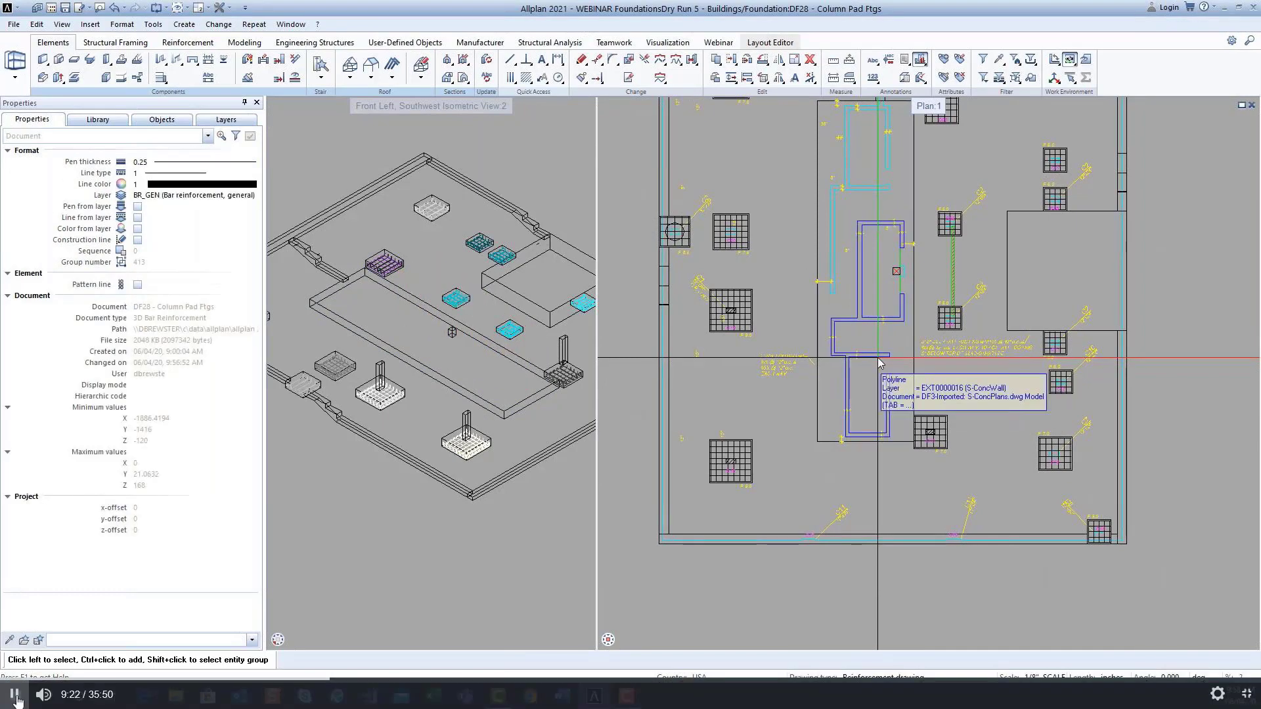
- Load the Foundation walls drawing file (21) and switch off Column Pad Ftgs (28), making Foundation Views (24) the active file
middle_click_drag(917, 268, 920, 320)
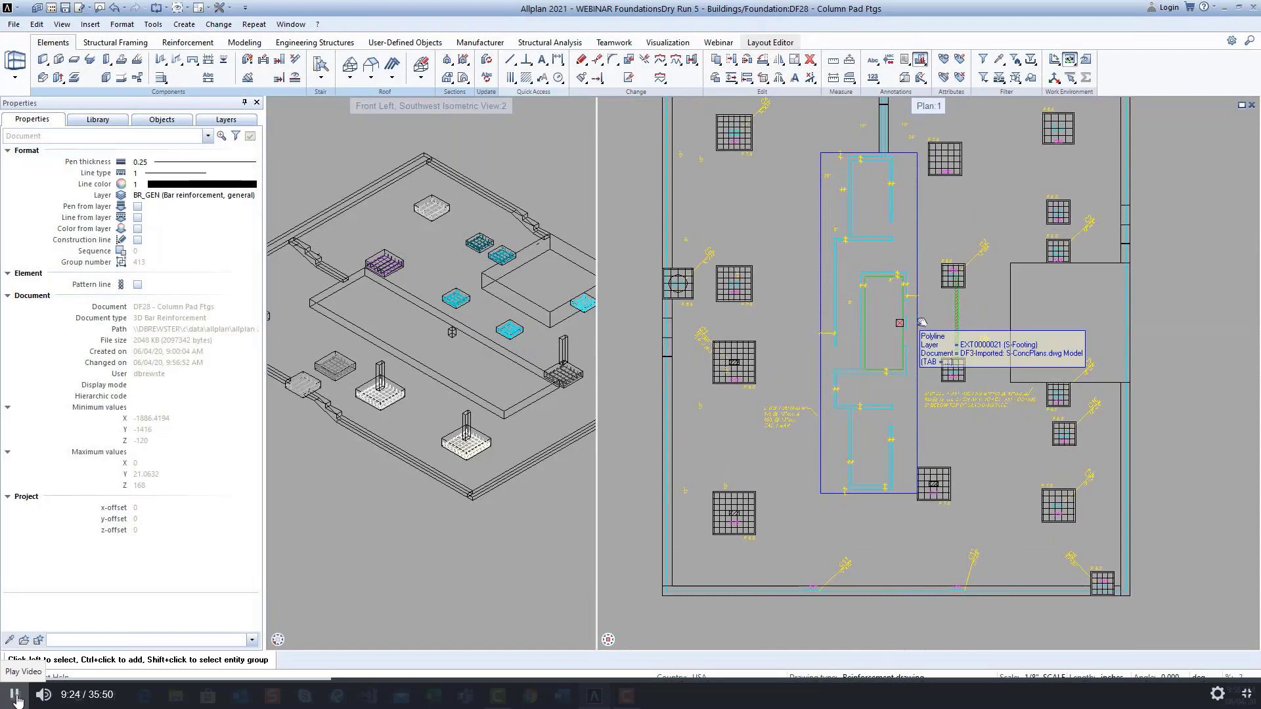
scroll(921, 322, "down", 2)
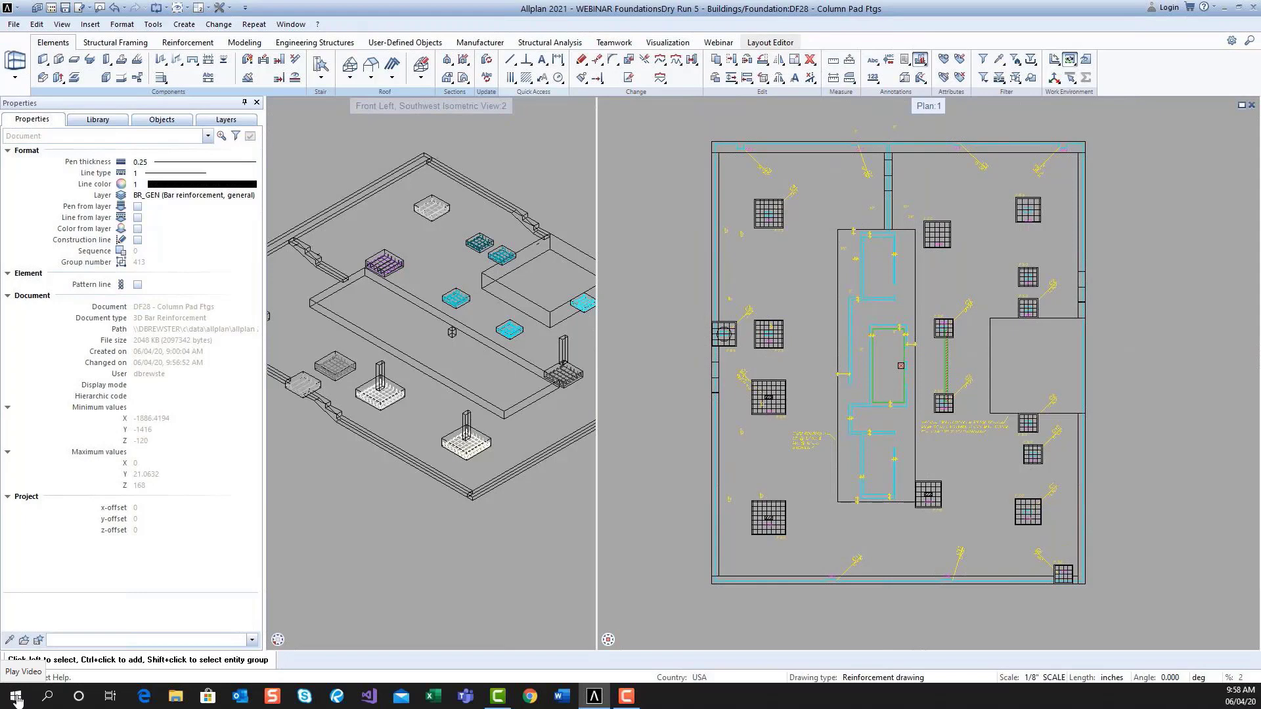
left_click(15, 697)
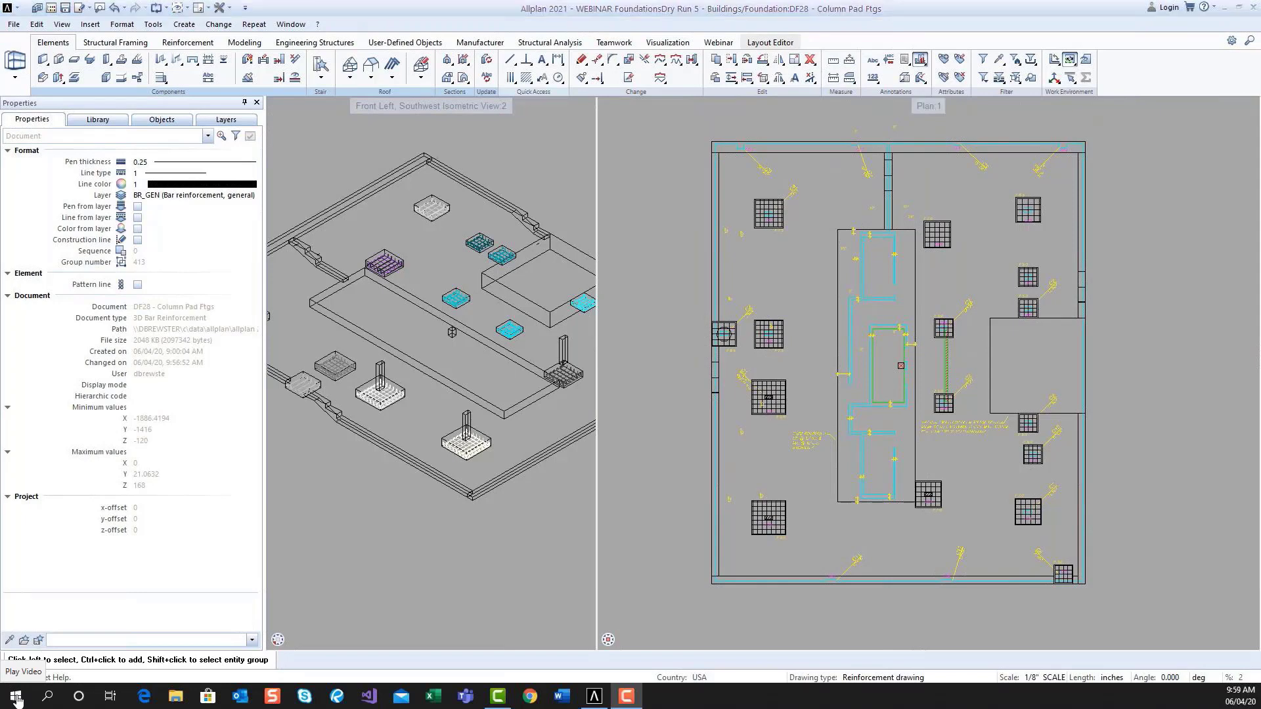
double_click(665, 445)
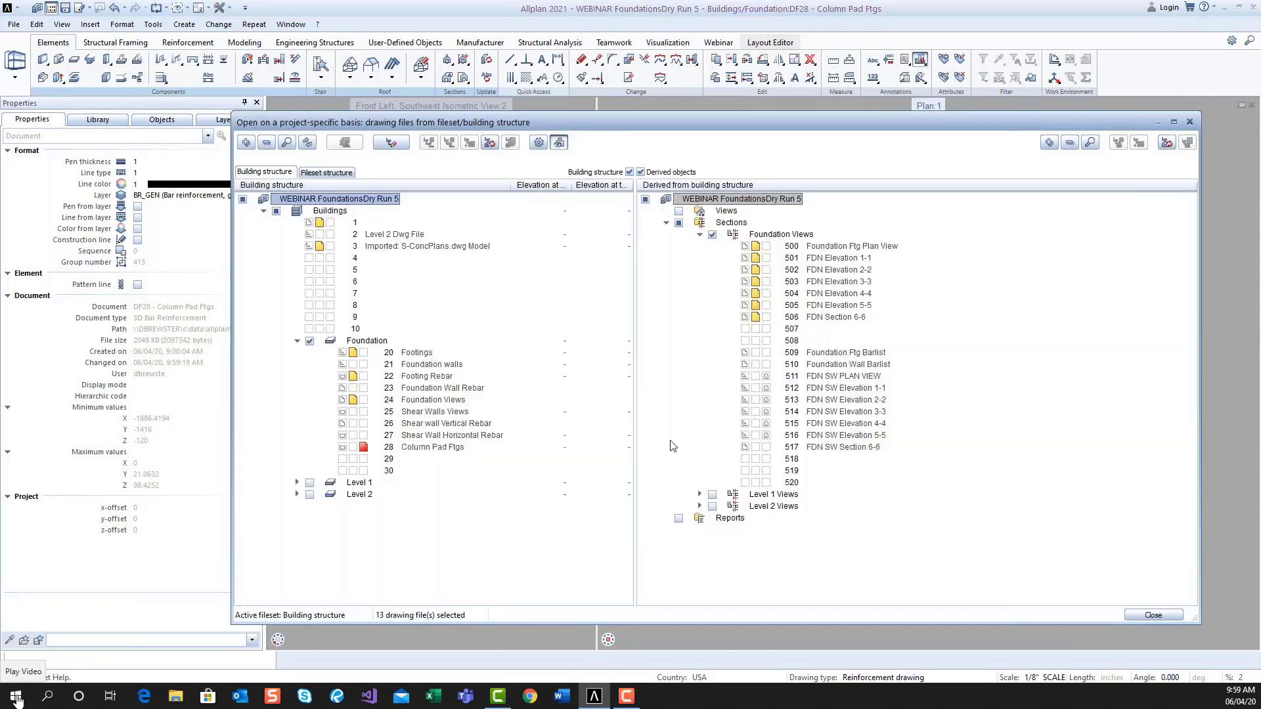
left_click(354, 364)
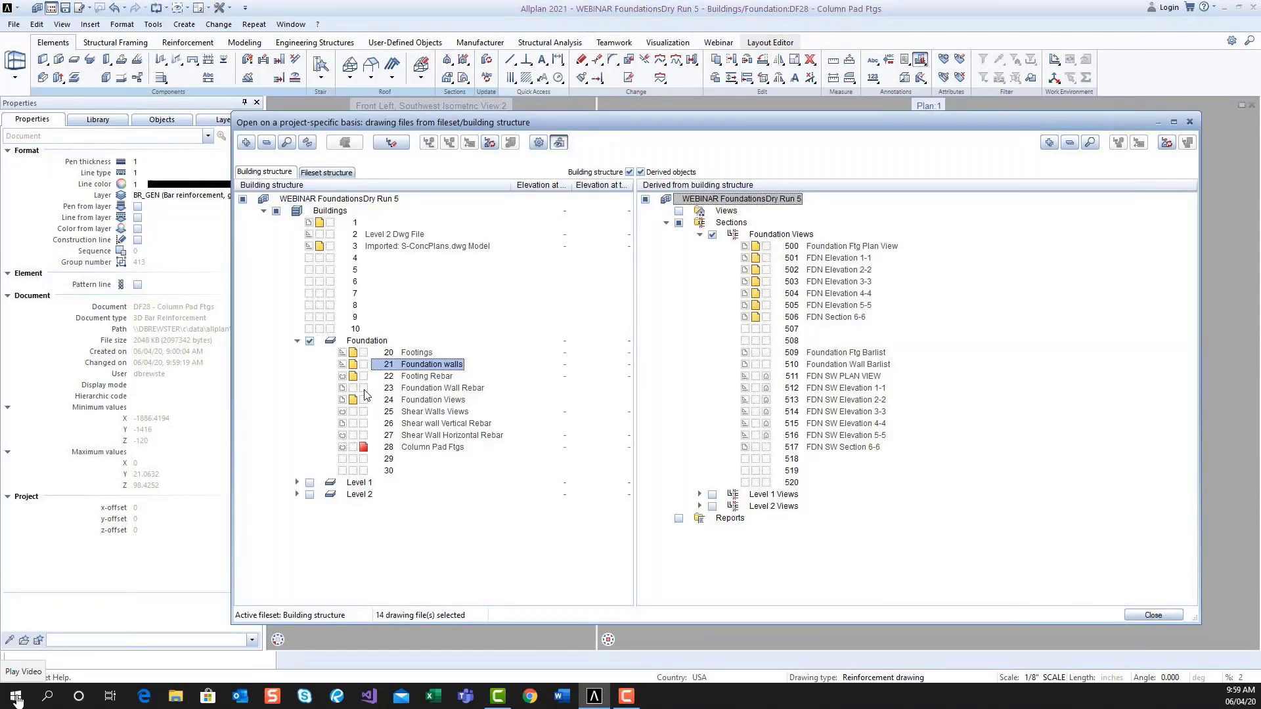
left_click(353, 447)
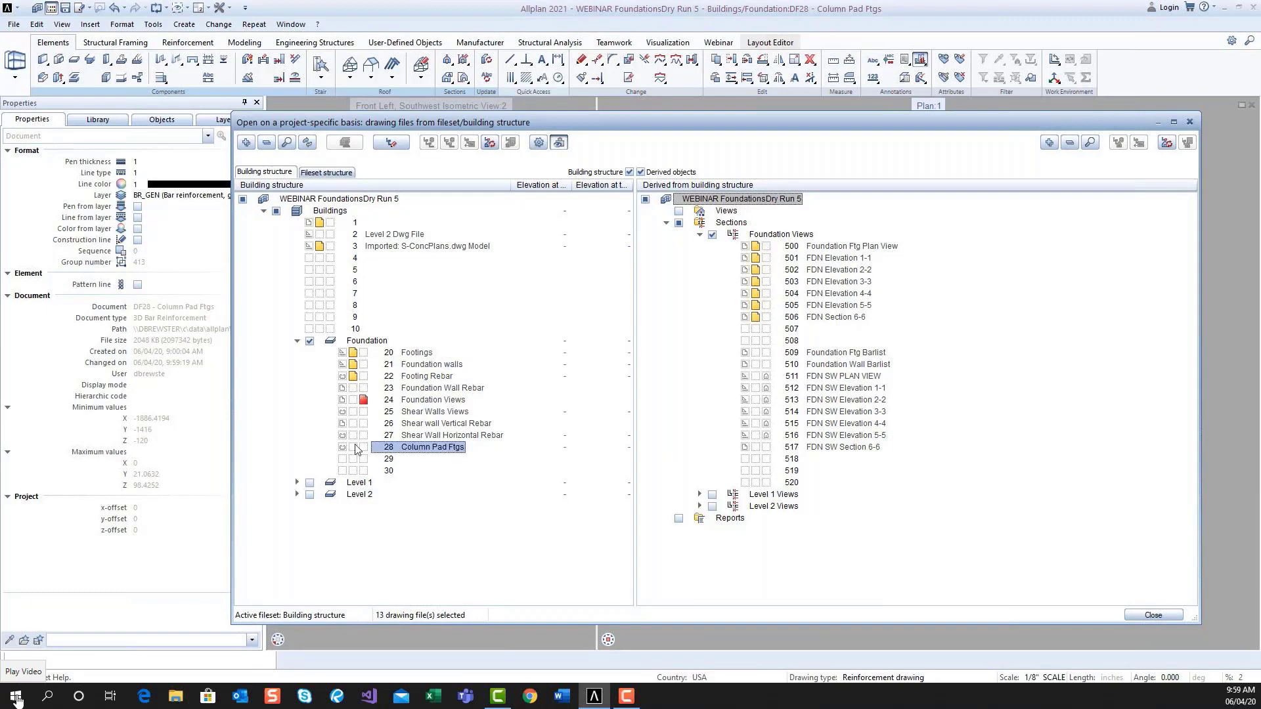
left_click(1173, 616)
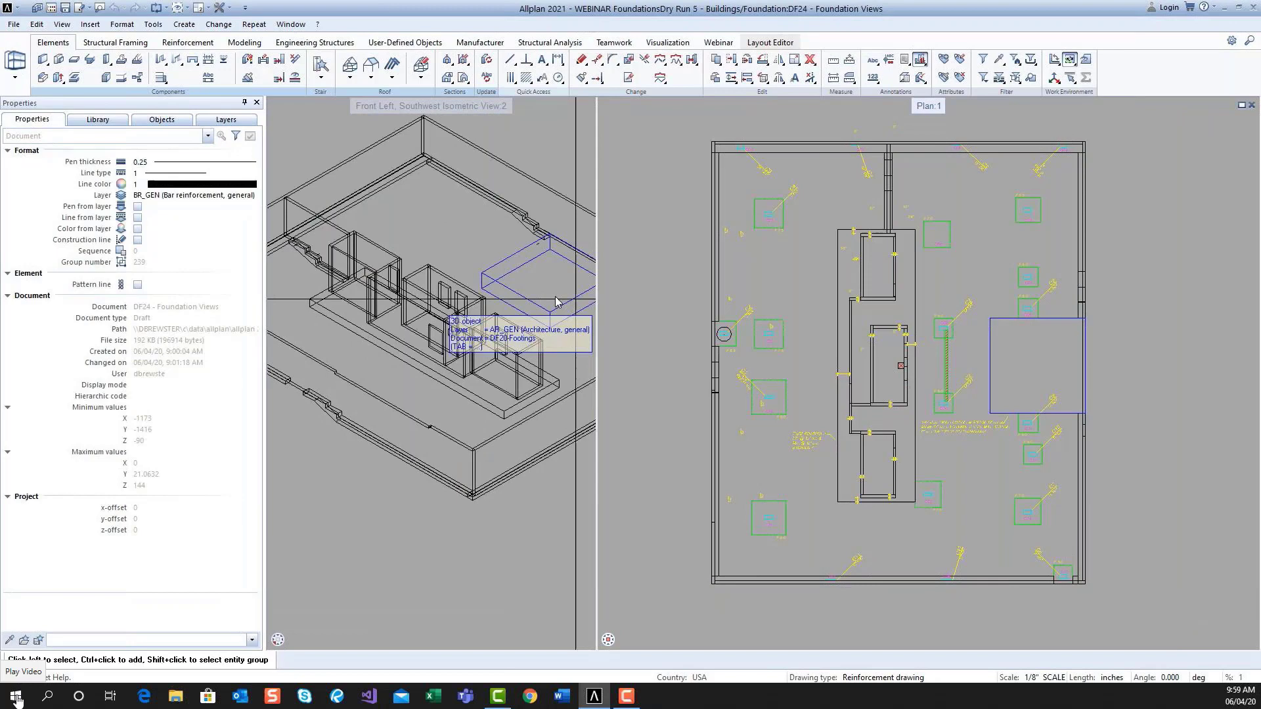
- Maximize the plan view, switch off the imported S-ConcPlans.dwg drawing file and list the objects of the loaded drawing files
scroll(492, 314, "down", 3)
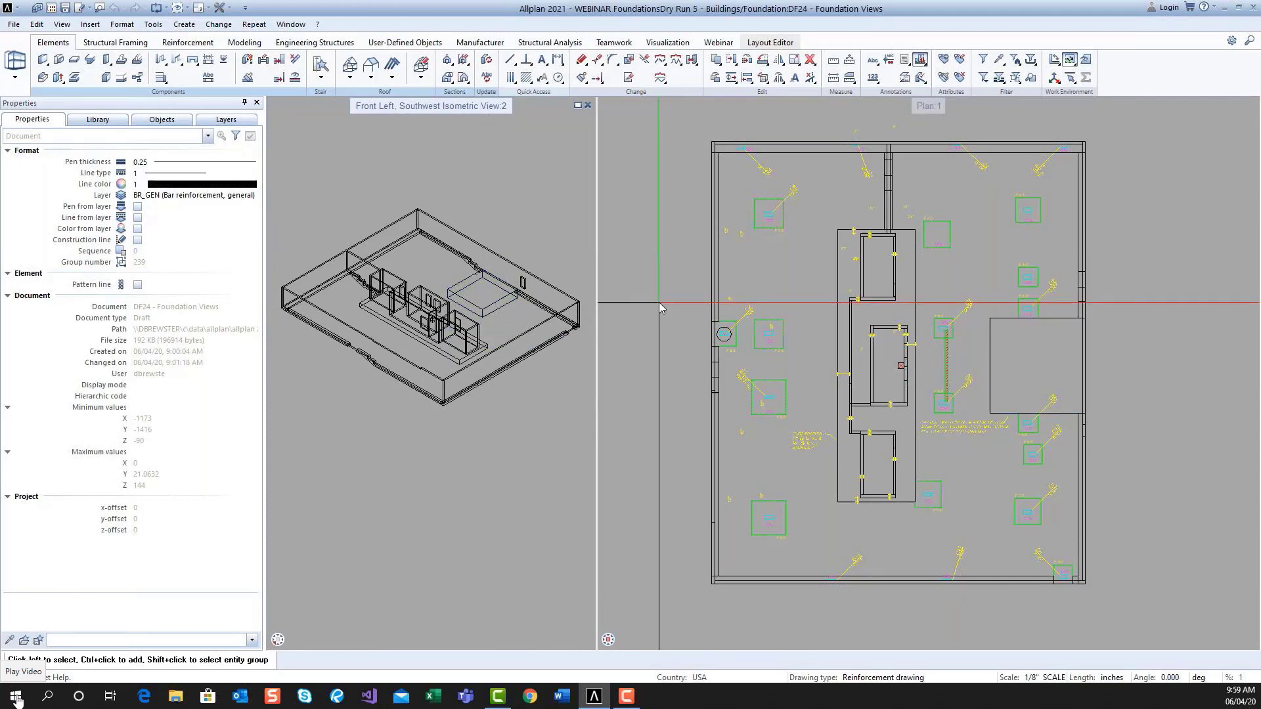
left_click(1242, 105)
middle_click_drag(715, 296, 850, 302)
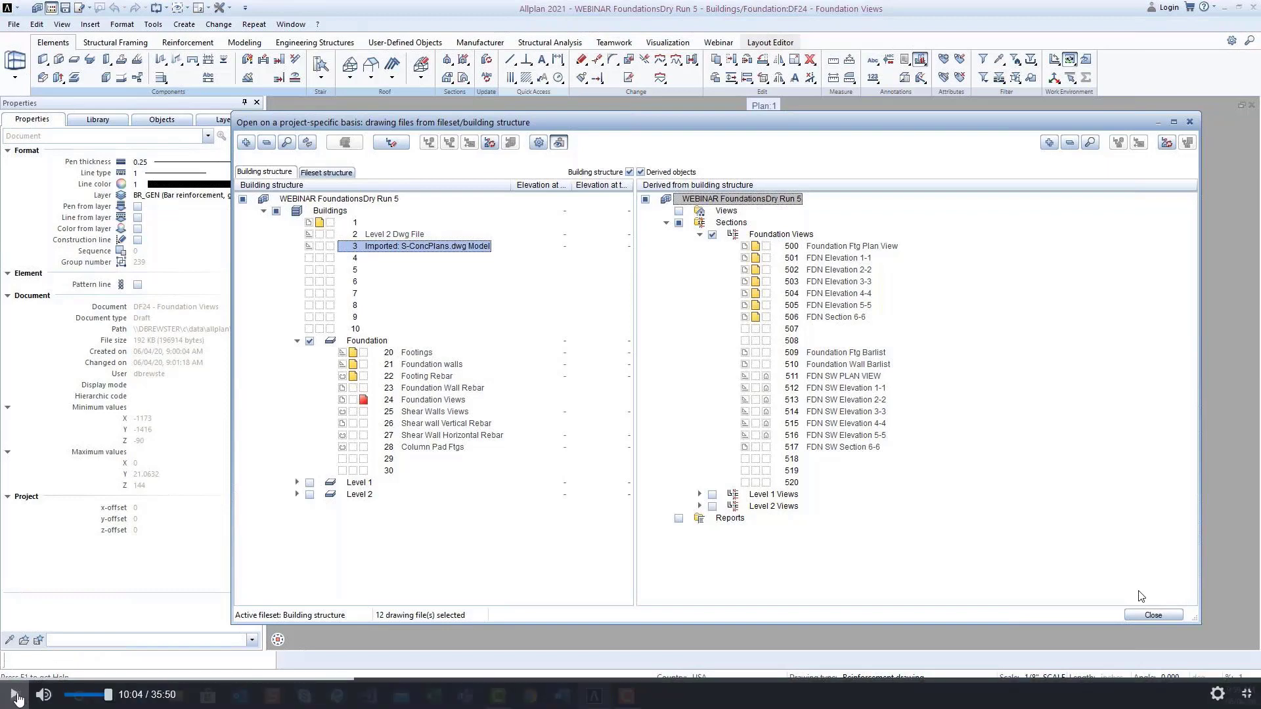
left_click(1143, 616)
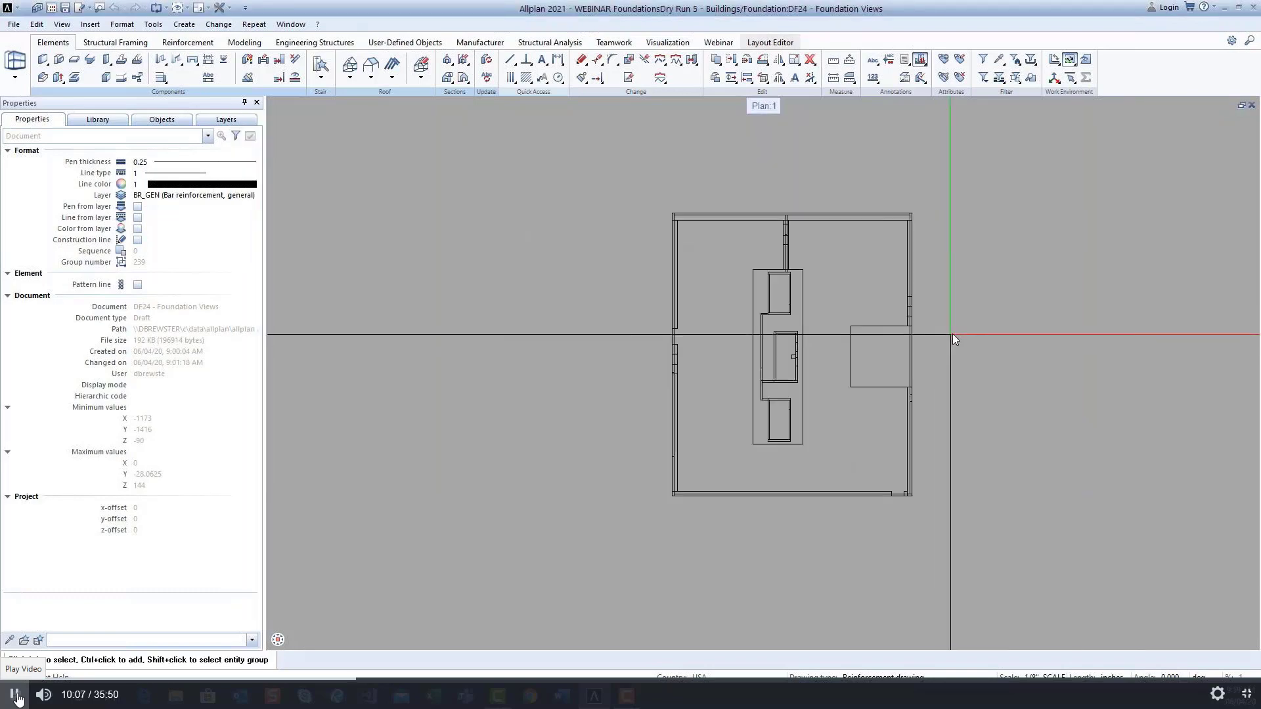
middle_click_drag(949, 338, 780, 361)
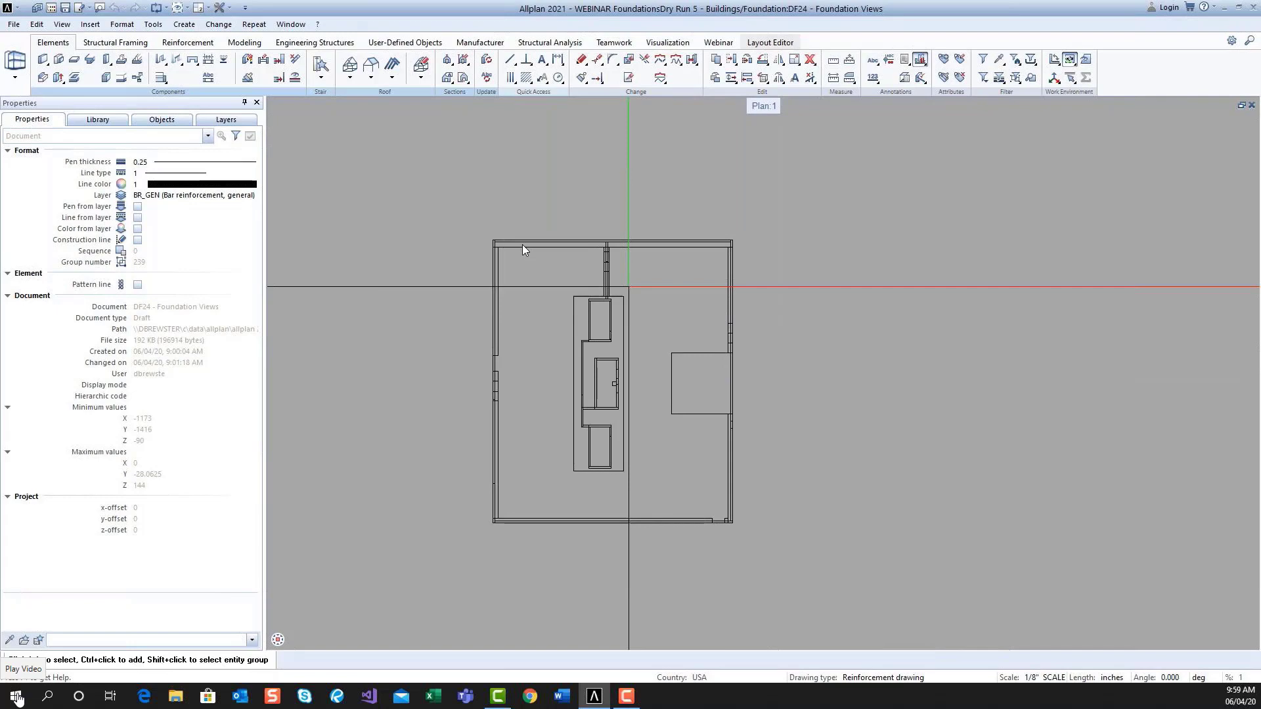
left_click(161, 120)
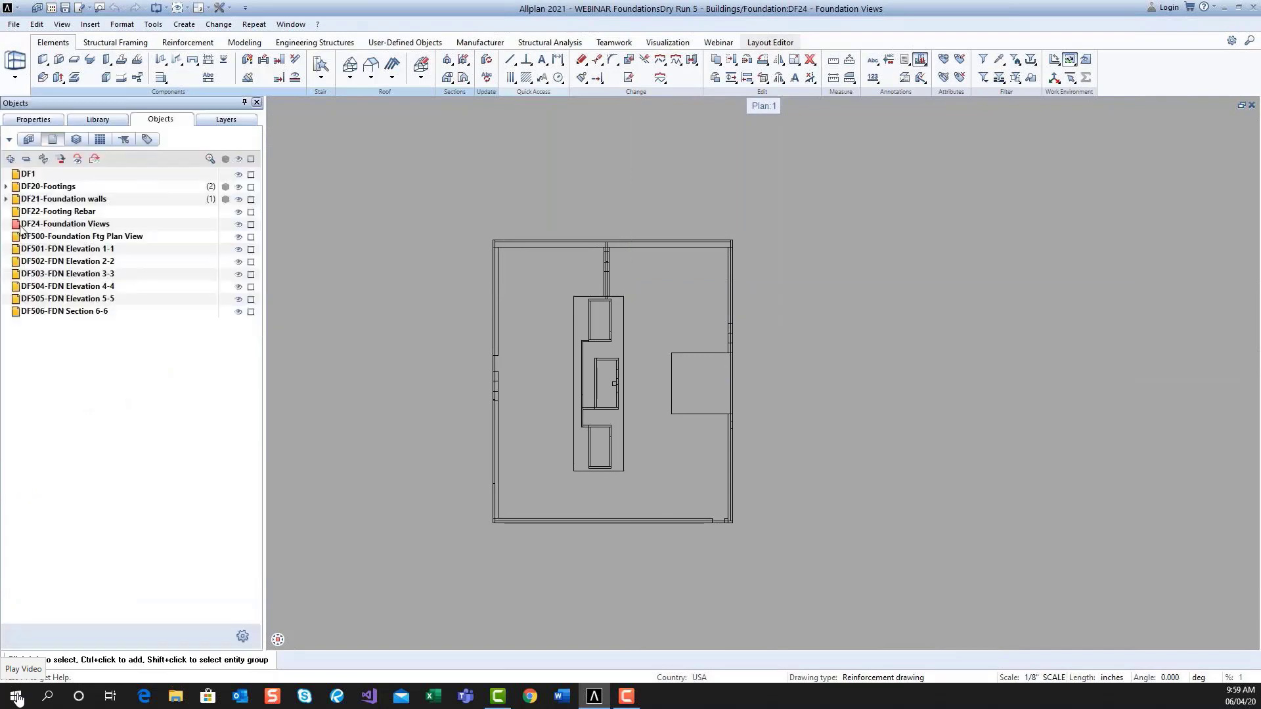
- Start a new section with identifier A and take its height from the elements
left_click(448, 61)
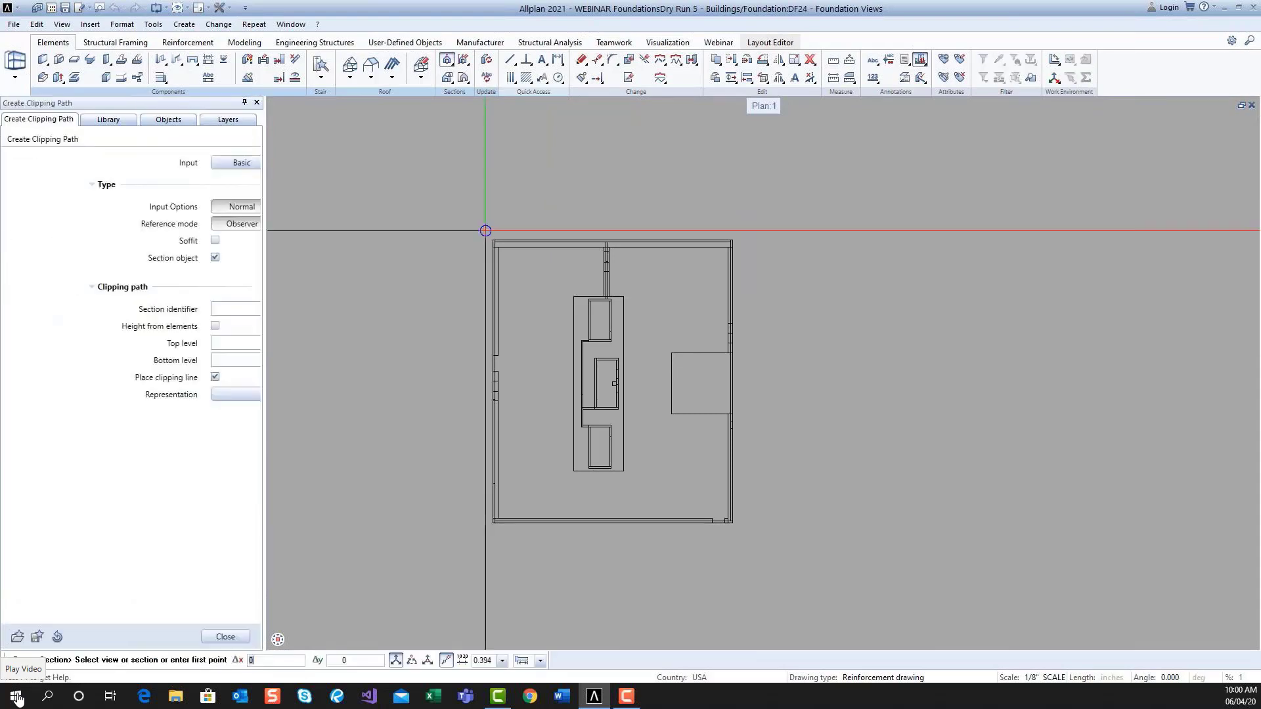
left_click(207, 310)
type("A")
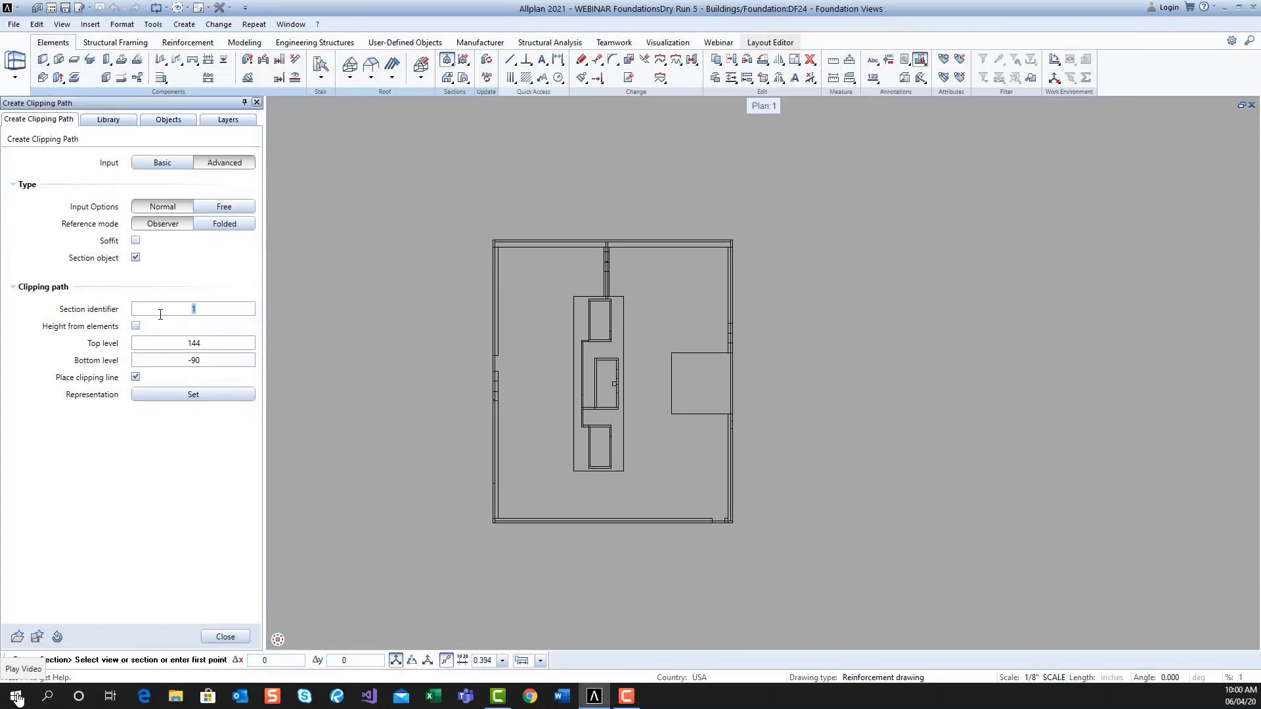
left_click(135, 326)
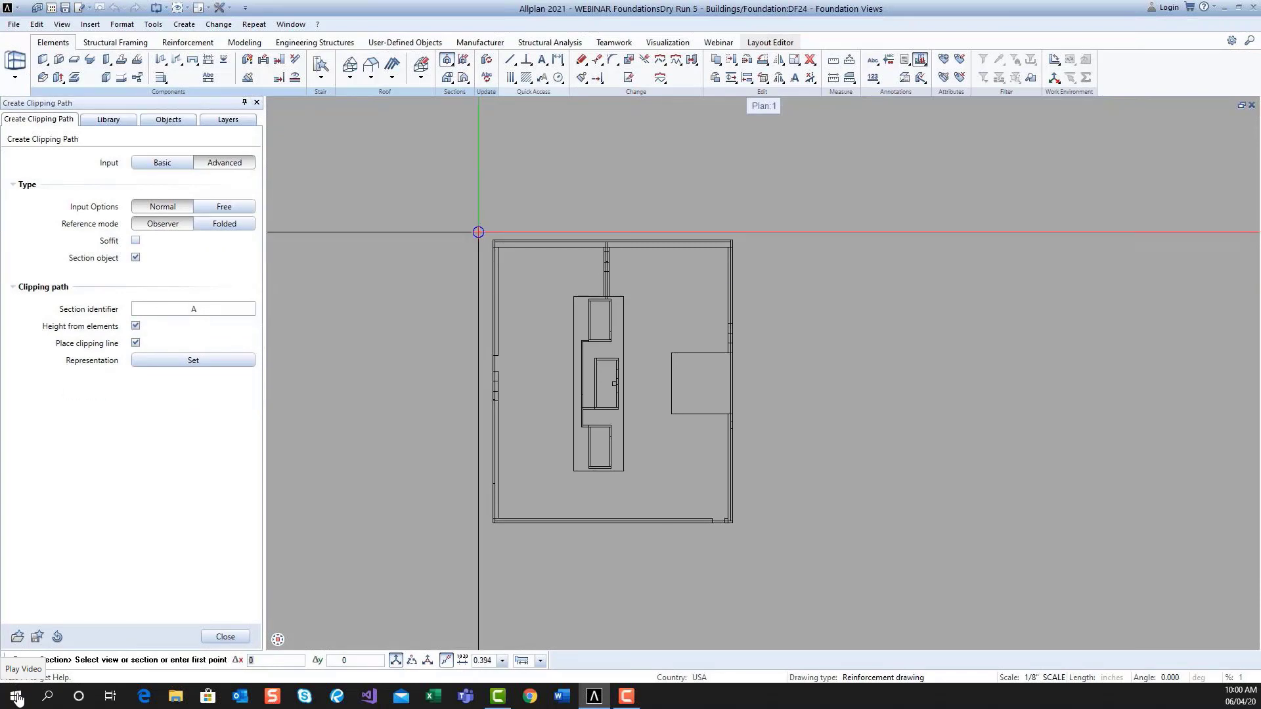
- Draw the clipping rectangle around the whole foundation, choose the plan viewing direction and place the section northeast of the model
left_click(494, 257)
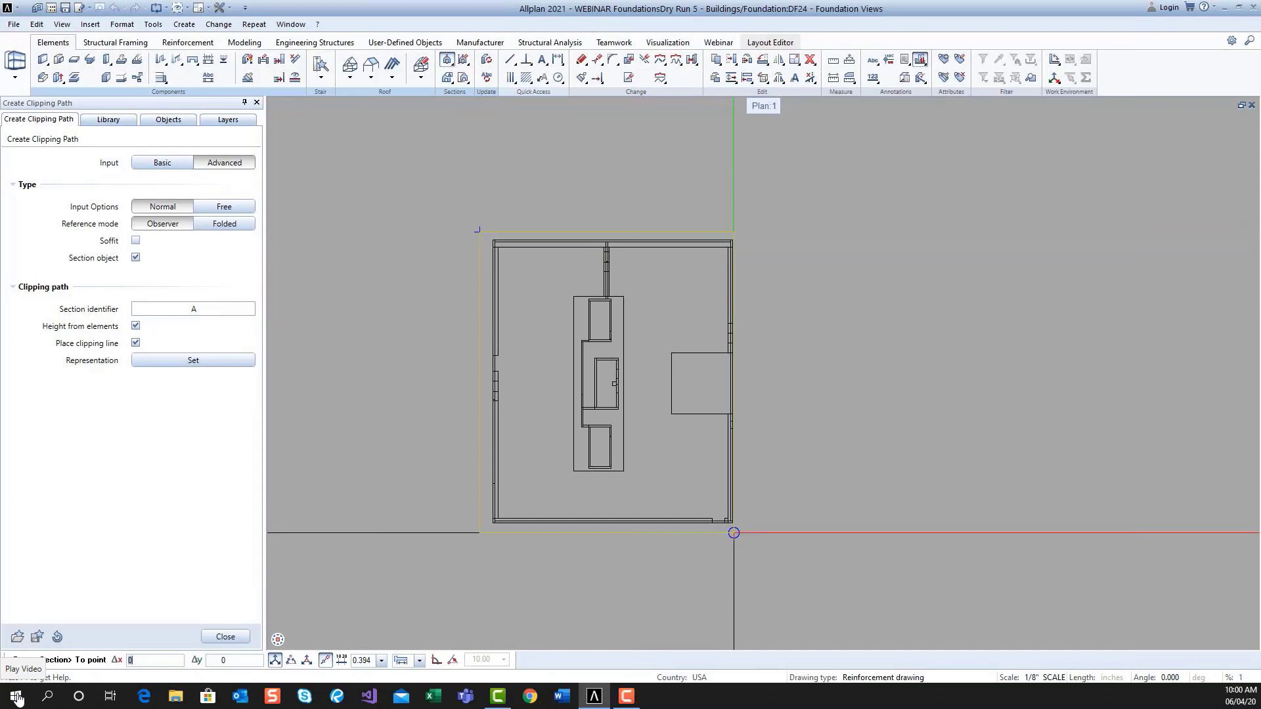
left_click(733, 533)
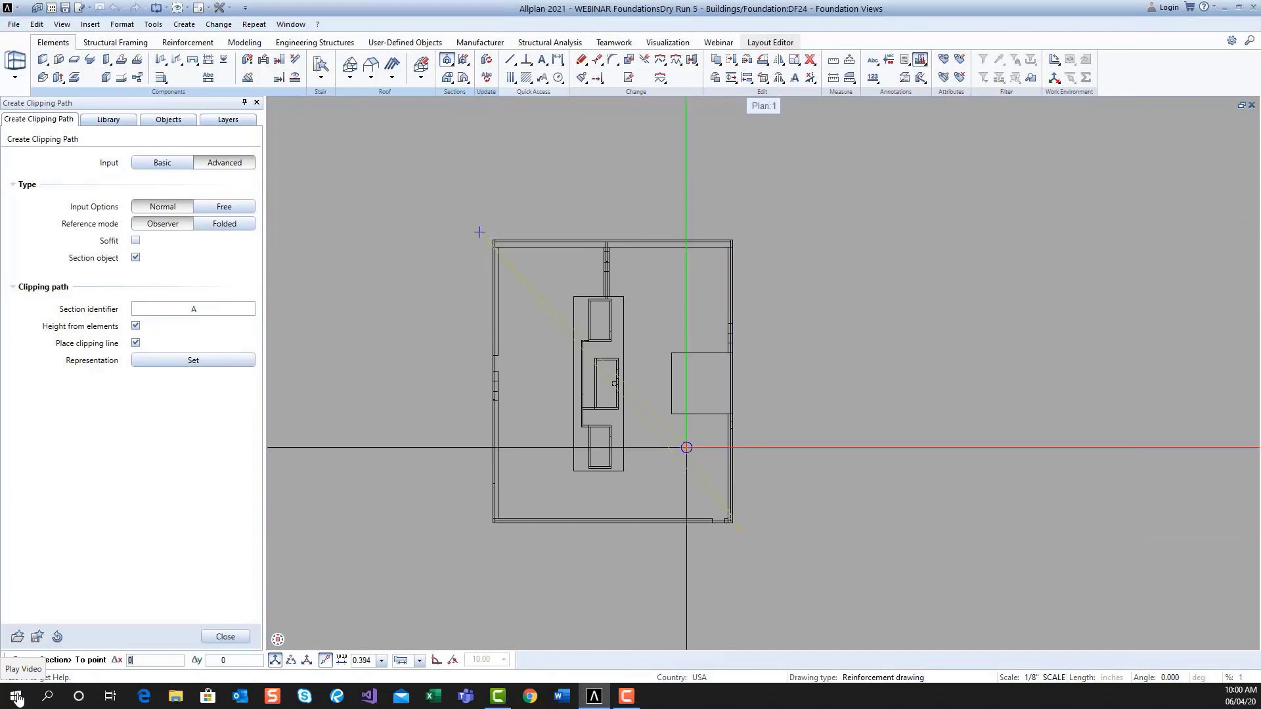
key("Escape")
scroll(619, 390, "up", 1)
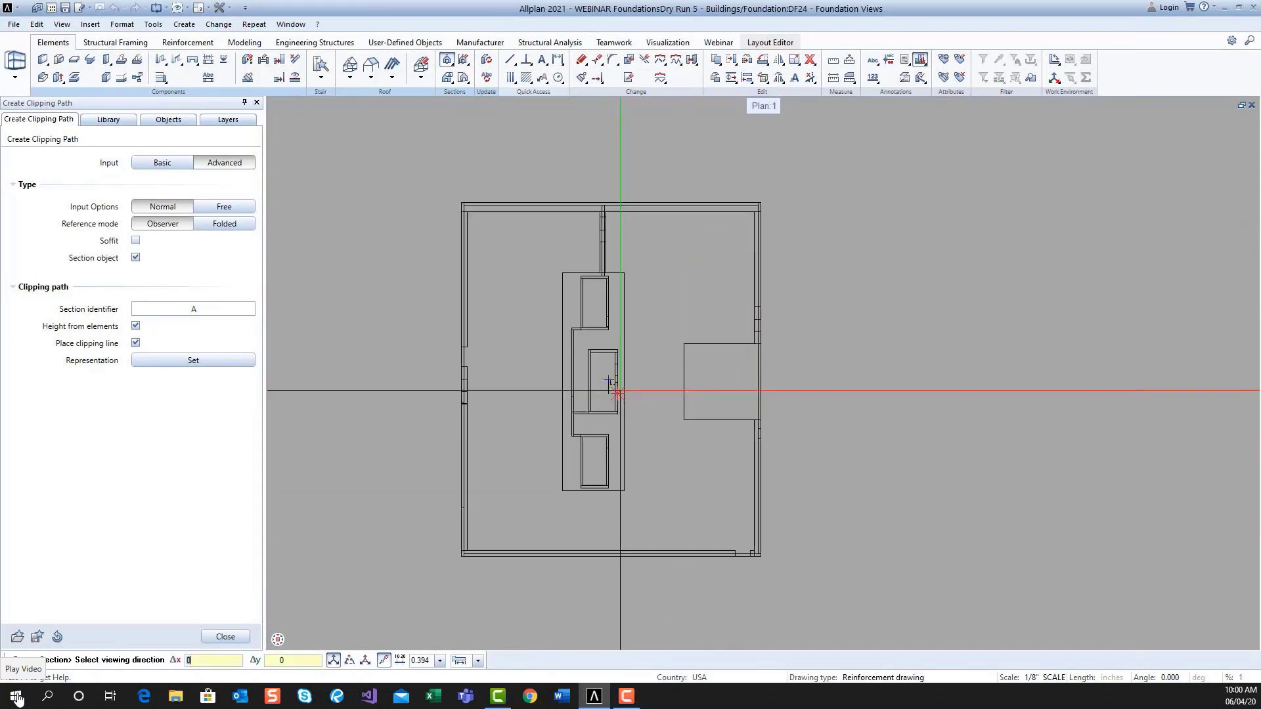
left_click(620, 390)
scroll(620, 390, "up", 4)
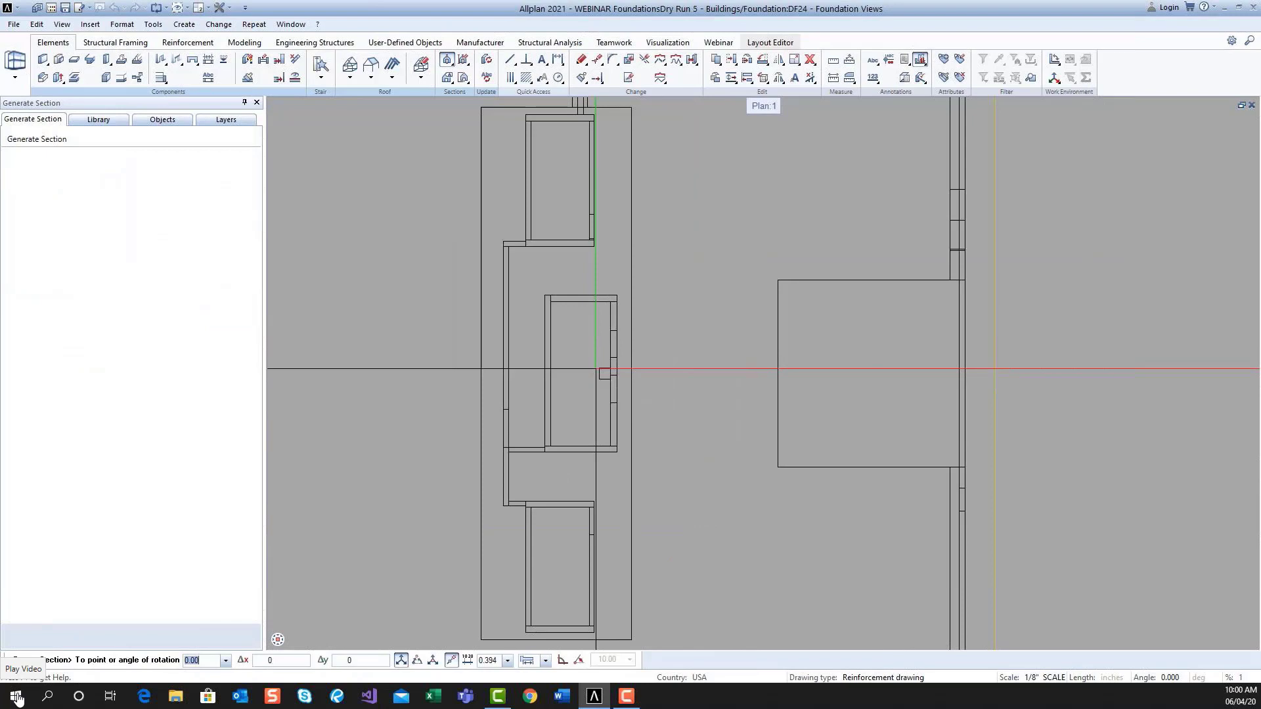
scroll(595, 369, "down", 7)
left_click(577, 538)
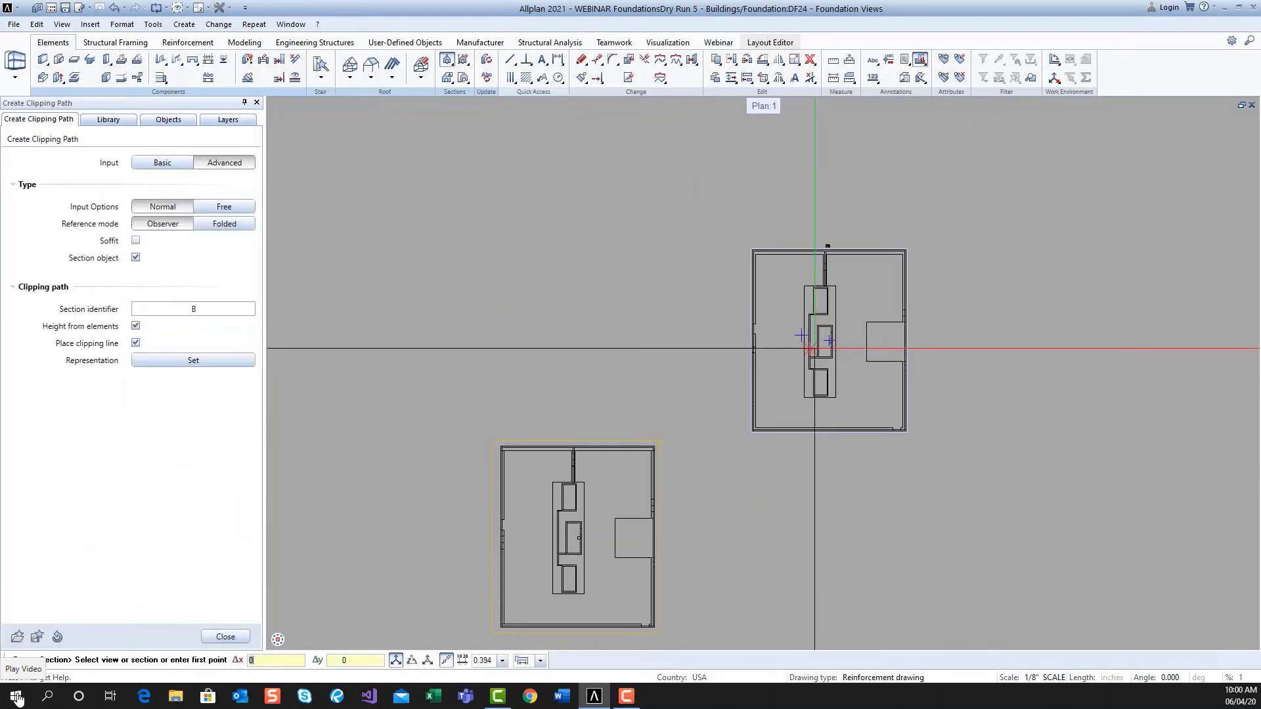
- Select the placed foundation plan section as the source for another section and set the section identifier to 1
scroll(748, 364, "up", 1)
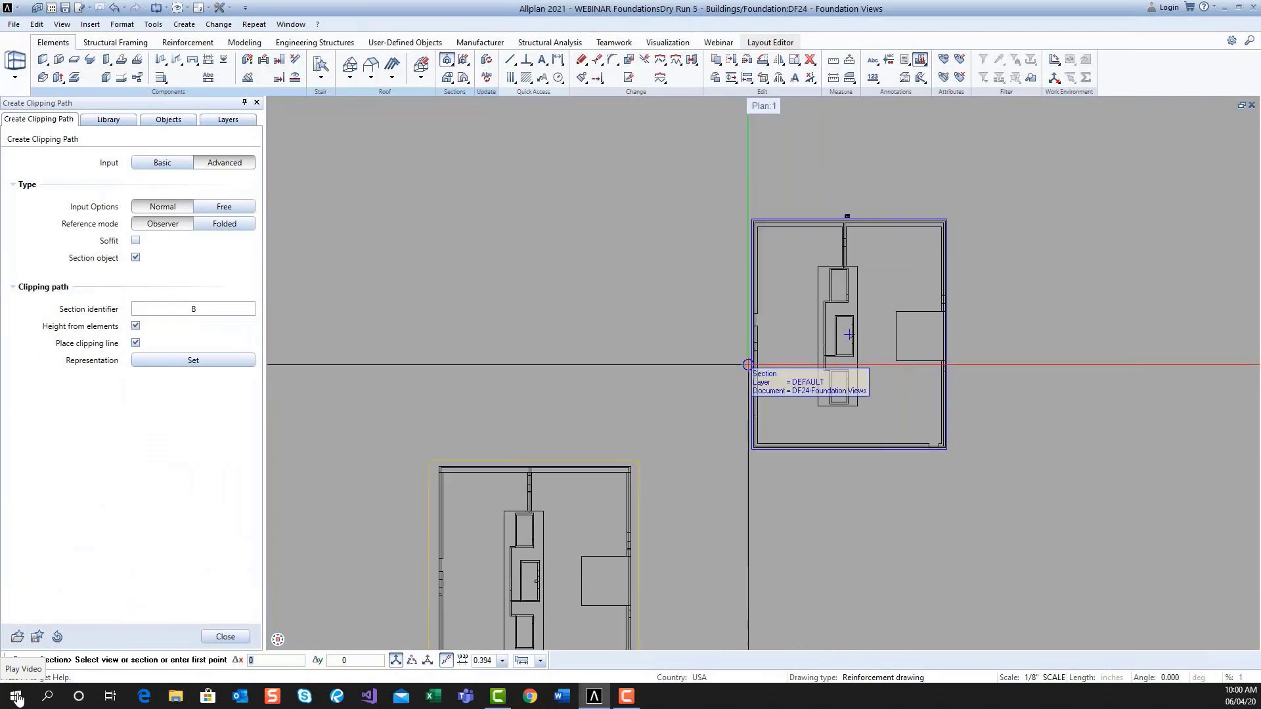
scroll(749, 365, "up", 2)
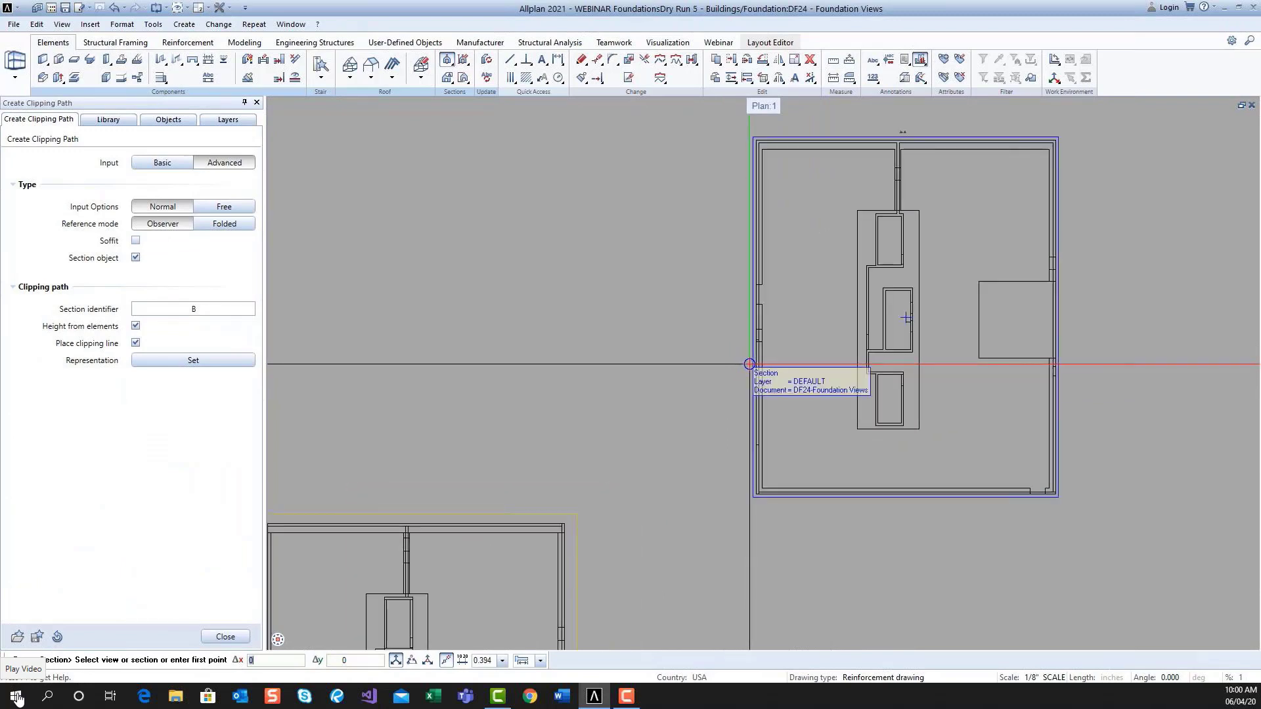
left_click(750, 364)
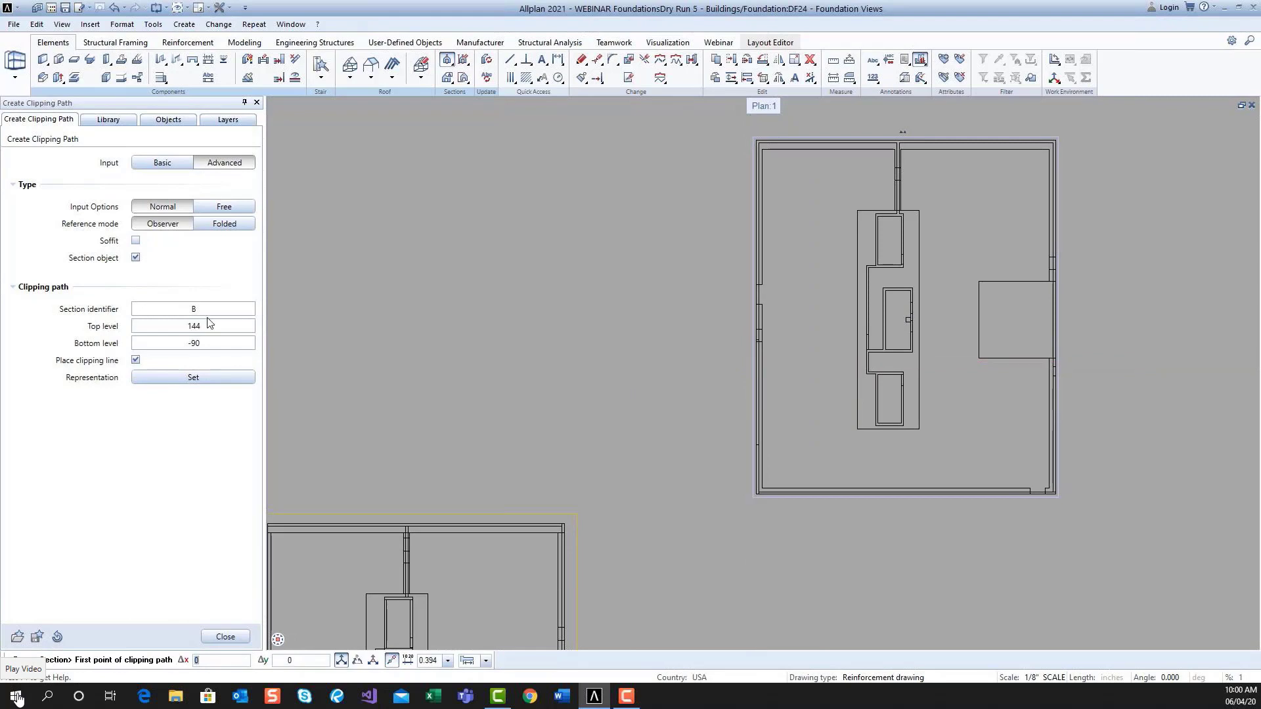
left_click(169, 307)
type("1")
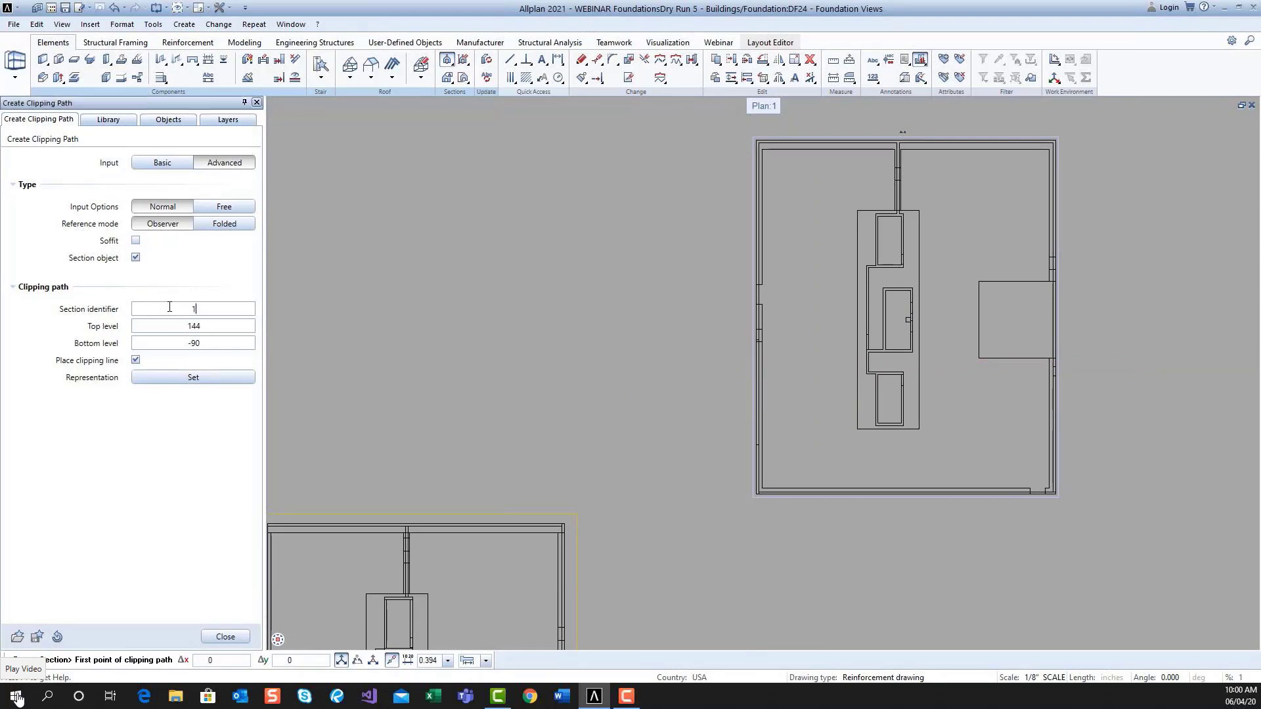
- Draw a narrow clipping path along the full length of the plan section's east wall and set the viewing direction on its outer side
middle_click_drag(994, 239, 904, 293)
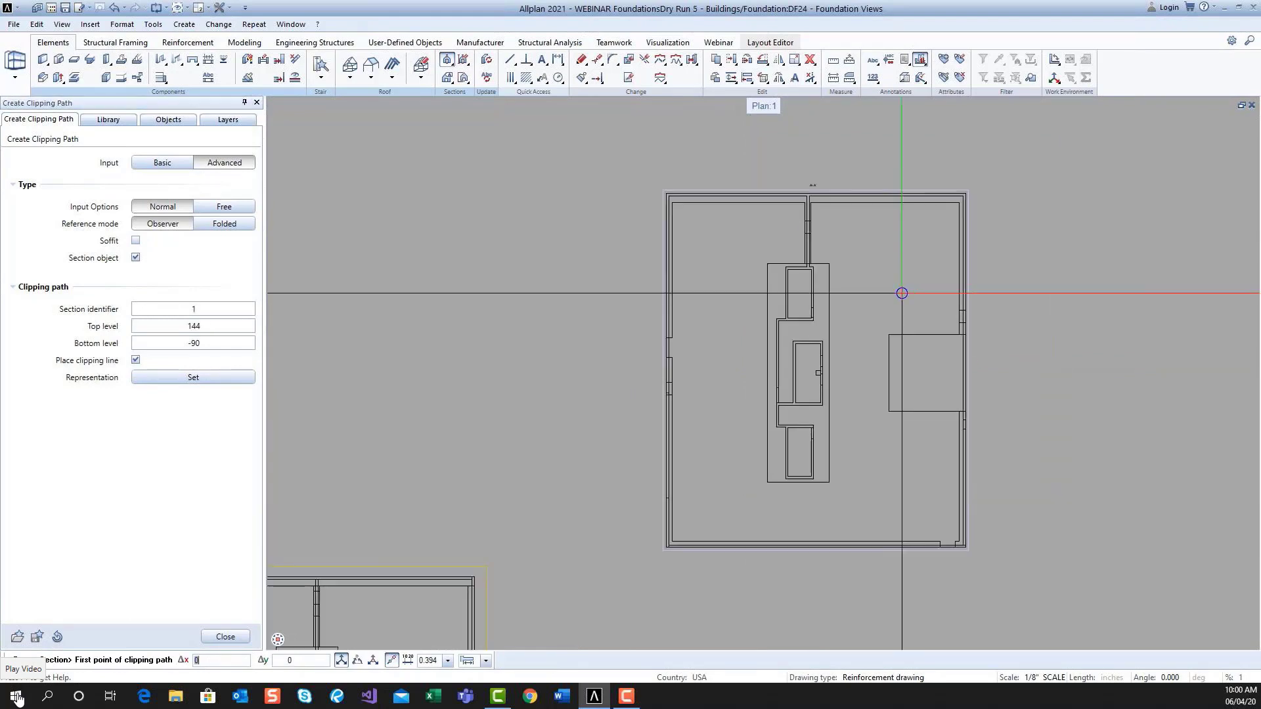
left_click(974, 187)
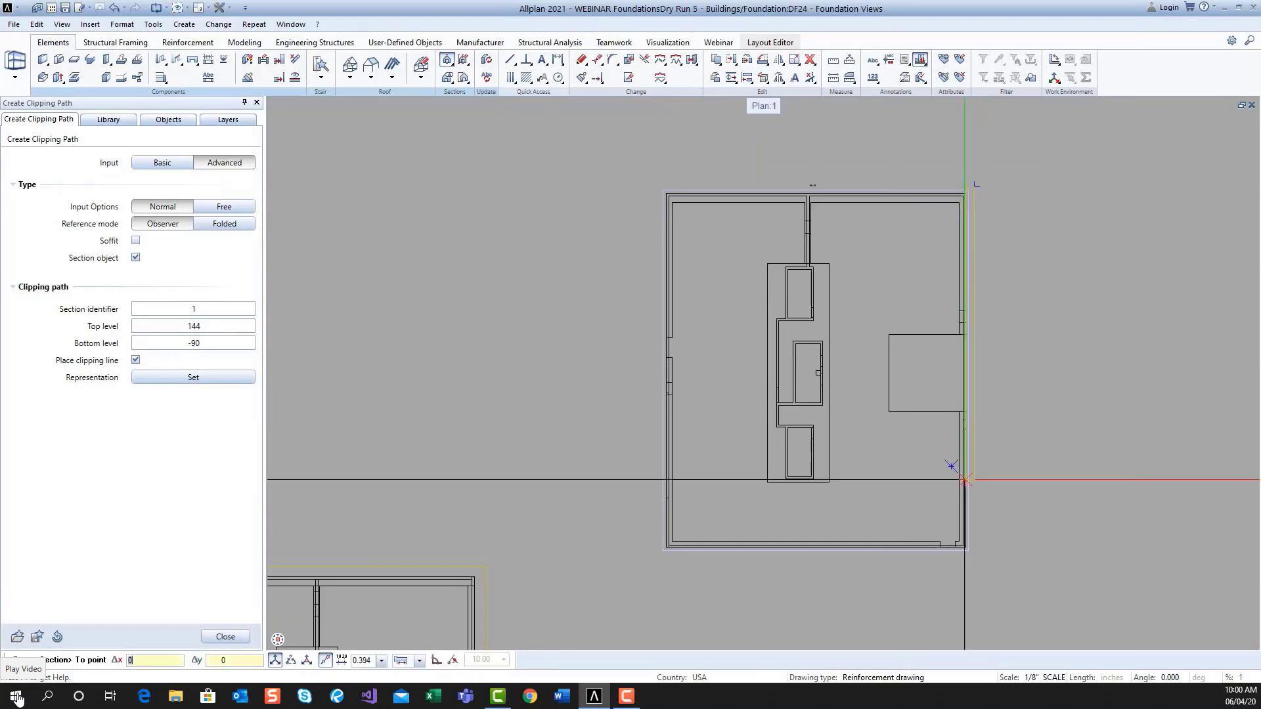
scroll(962, 557, "up", 5)
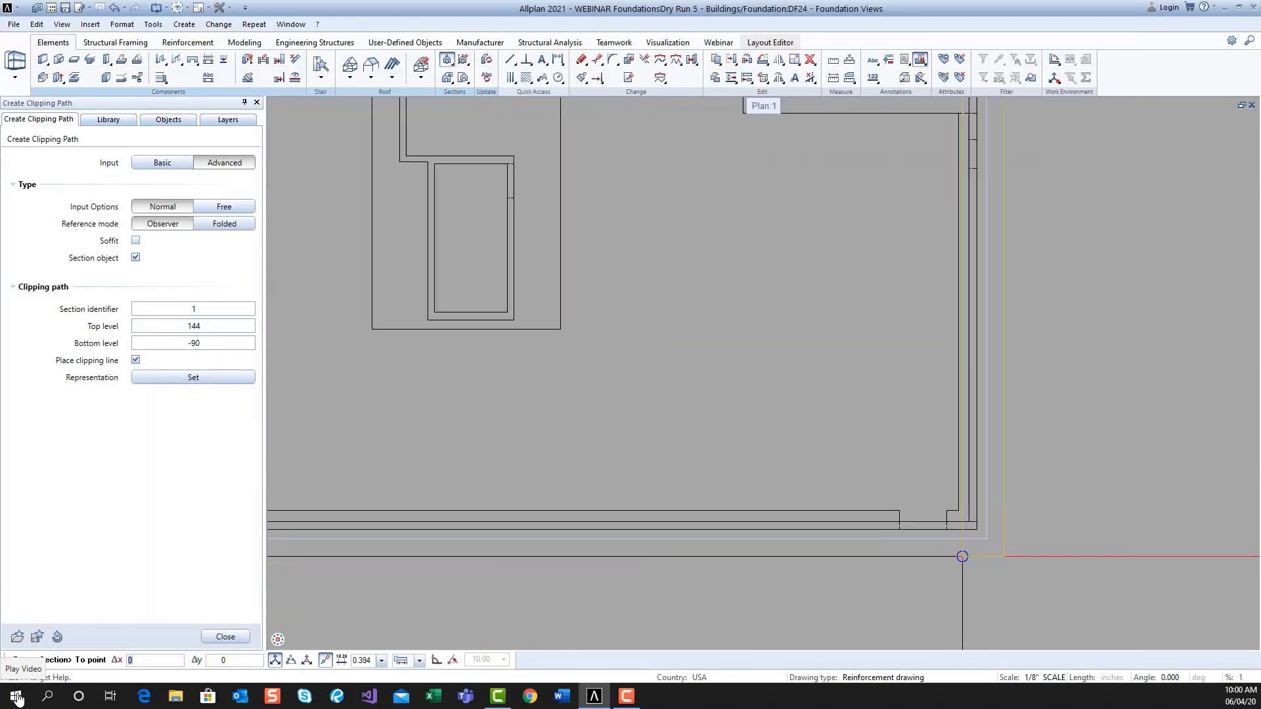
left_click(971, 556)
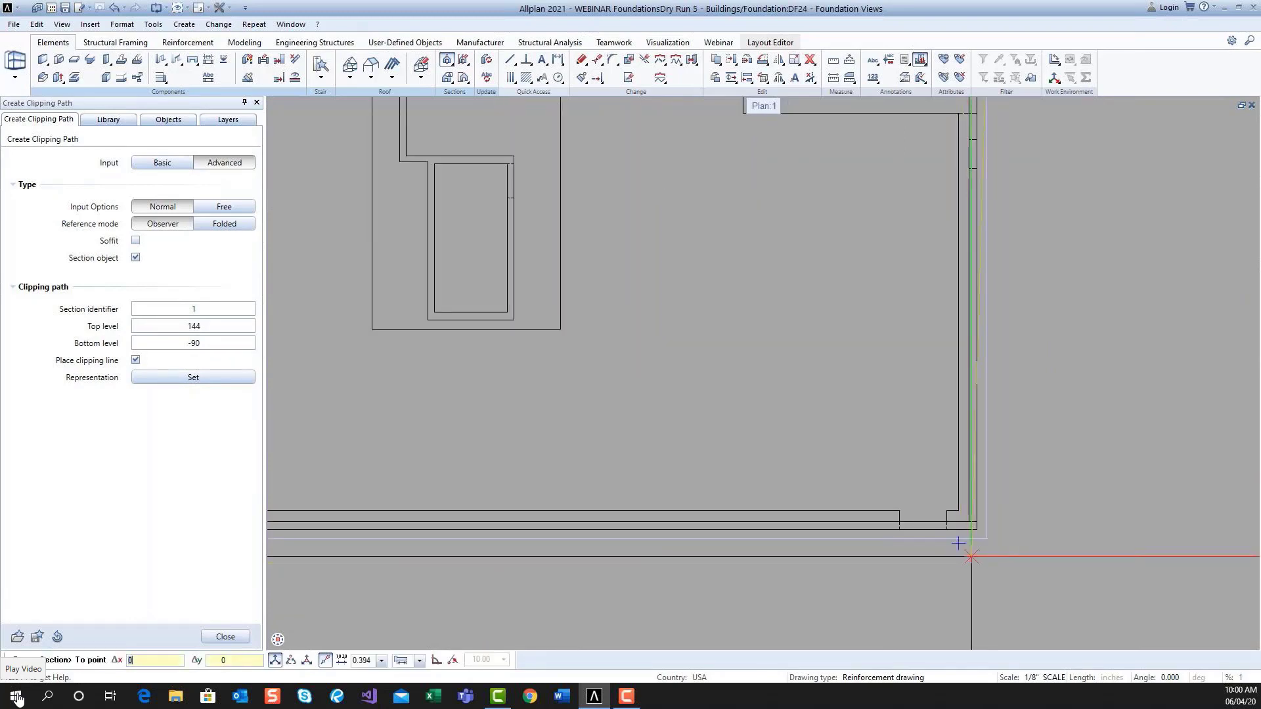
scroll(1019, 276, "down", 3)
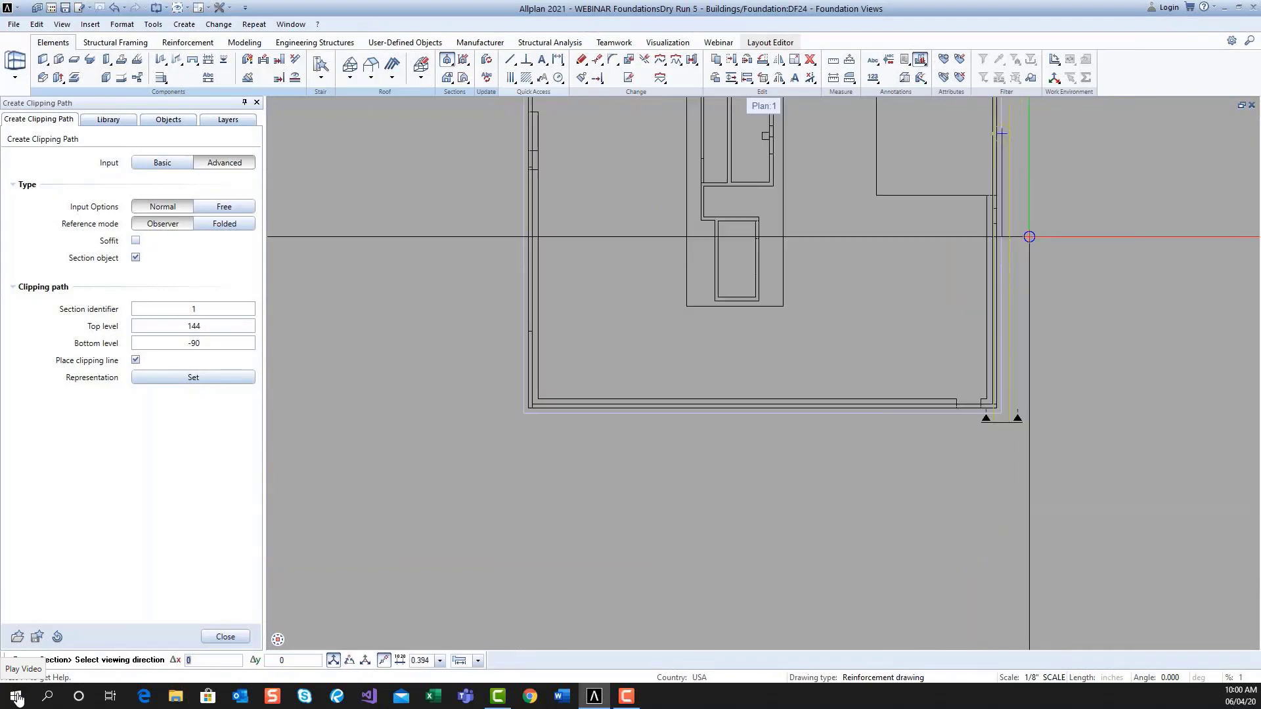
scroll(1029, 236, "down", 1)
middle_click_drag(1030, 236, 943, 381)
scroll(943, 377, "down", 1)
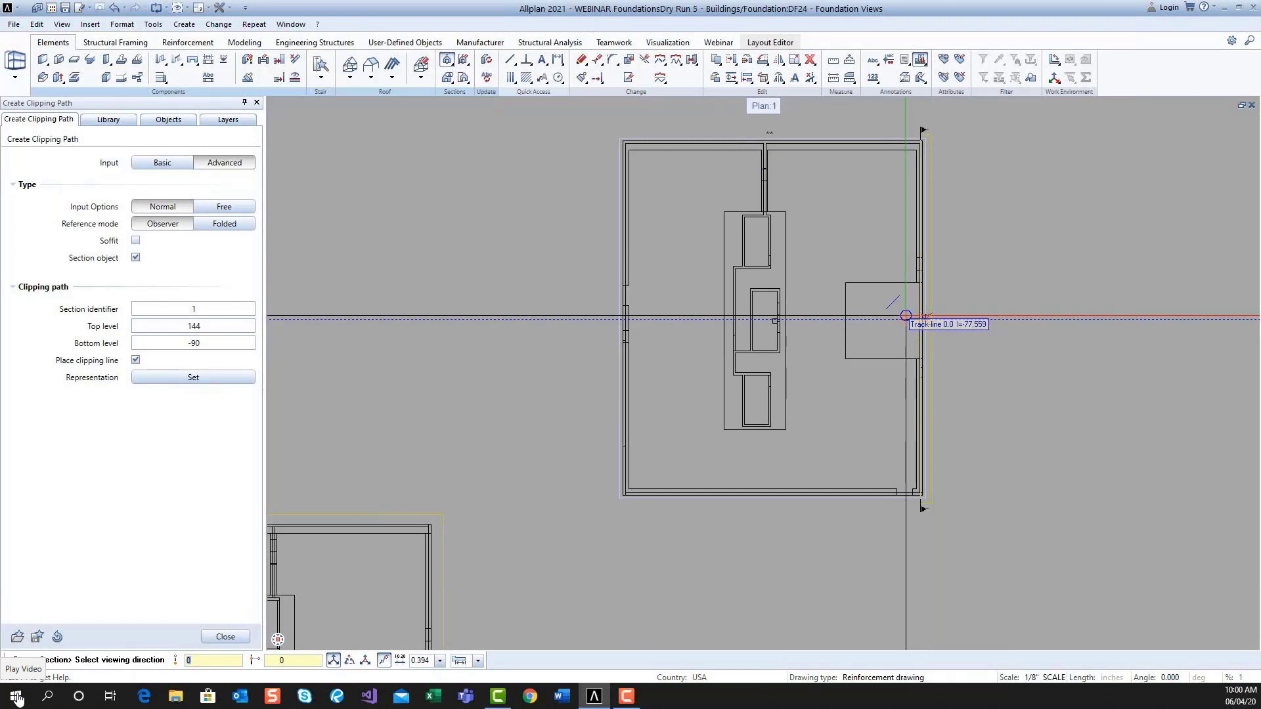
left_click(939, 319)
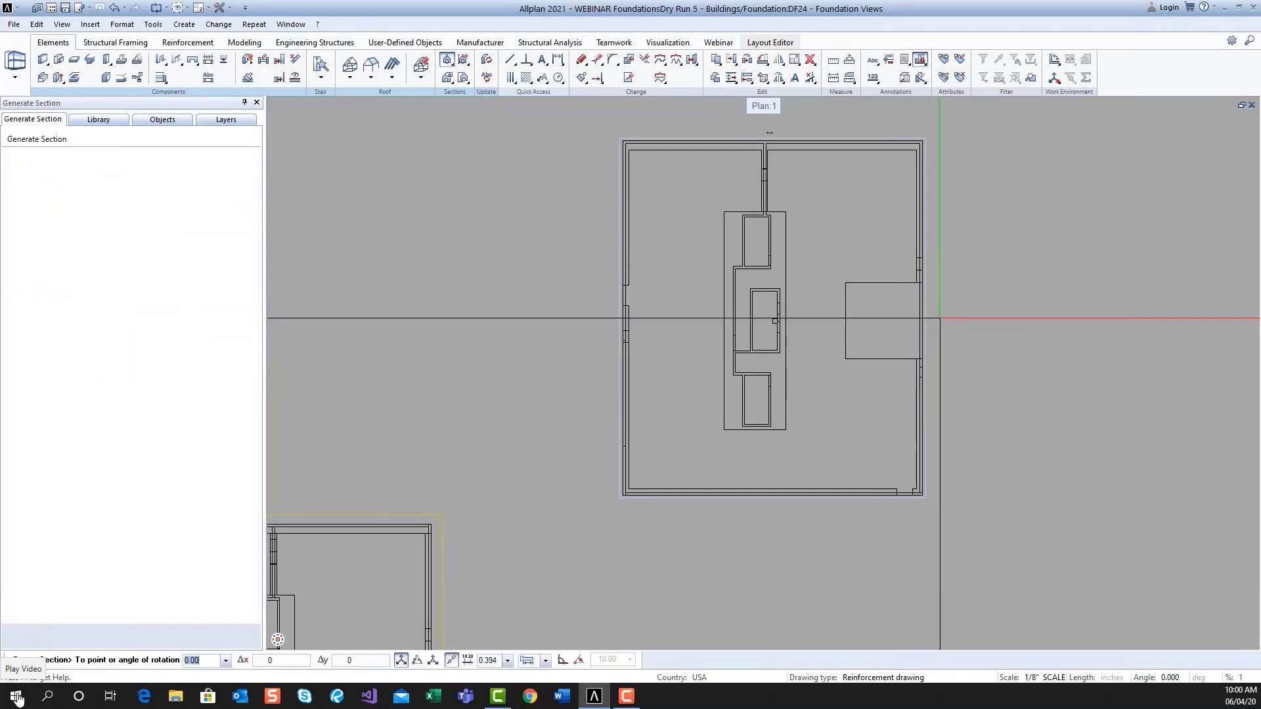
- Place section 1 east of the foundation plan, near the plan's upper edge
middle_click_drag(1194, 150, 1016, 253)
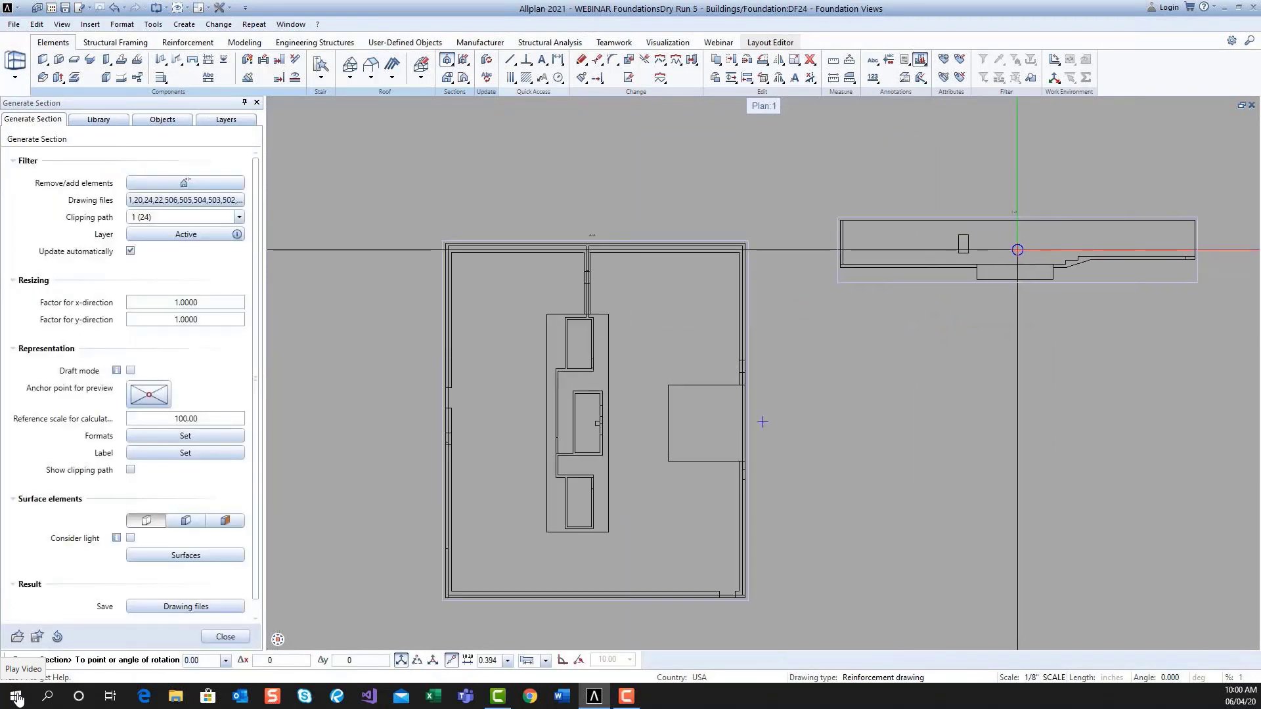
left_click(1018, 249)
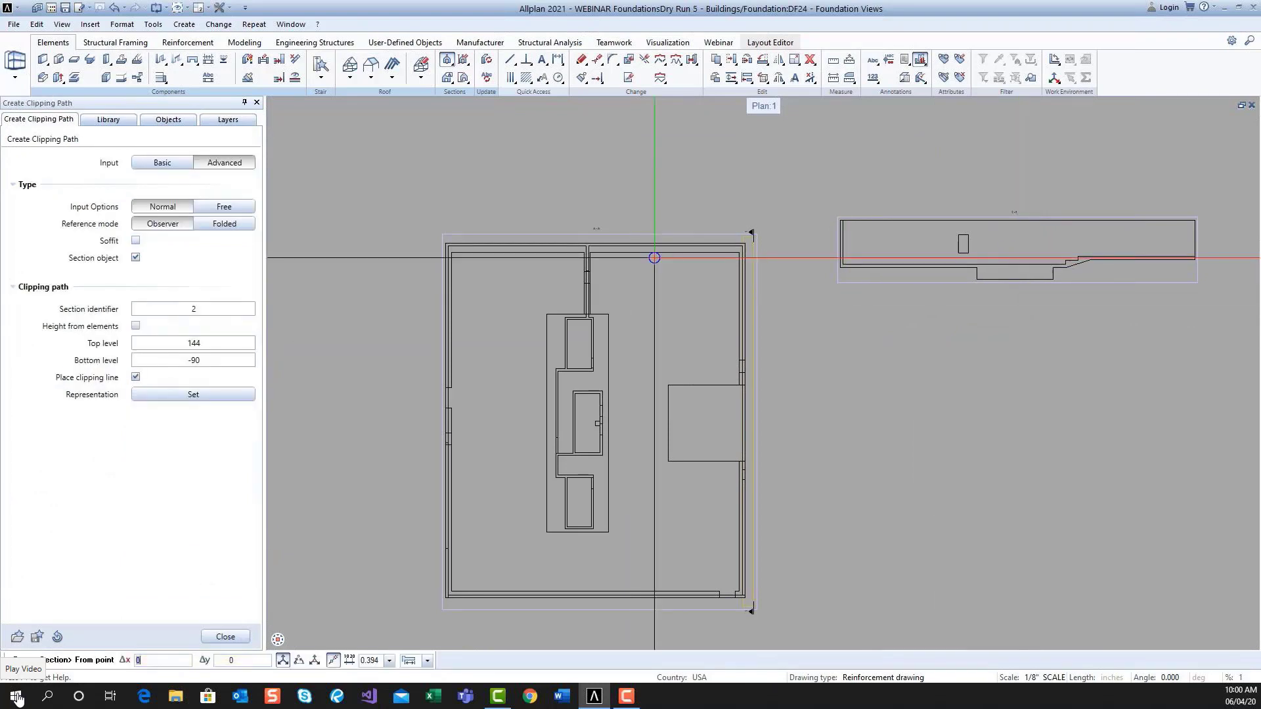
- Draw the section 2 clipping path along the plan's north wall, viewed from outside, and place the section below section 1-1
left_click(435, 241)
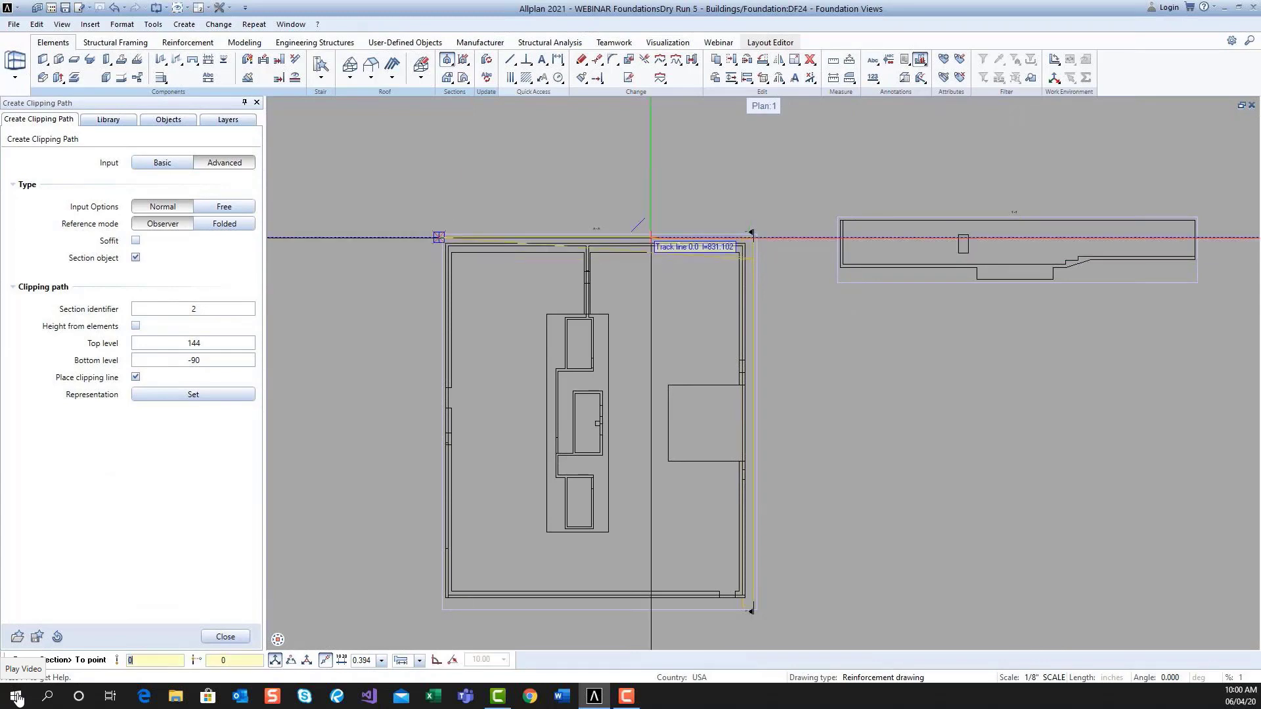
left_click(651, 237)
left_click(587, 213)
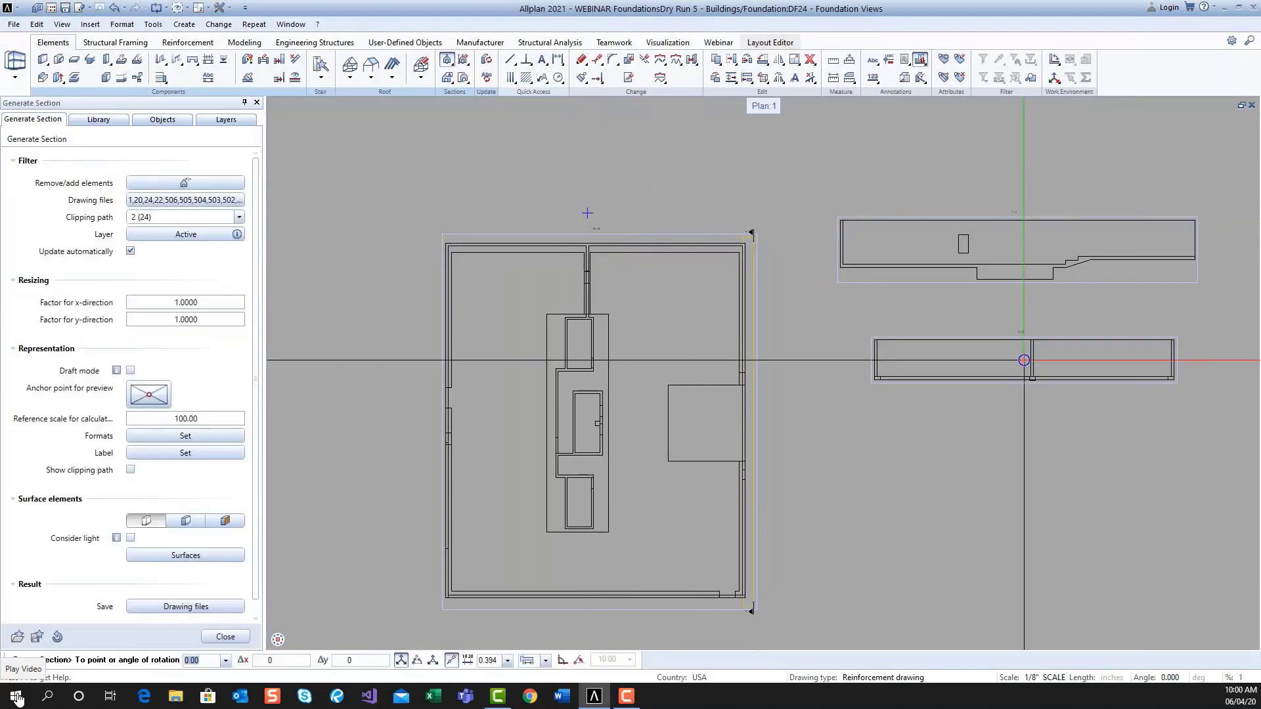
key("Return")
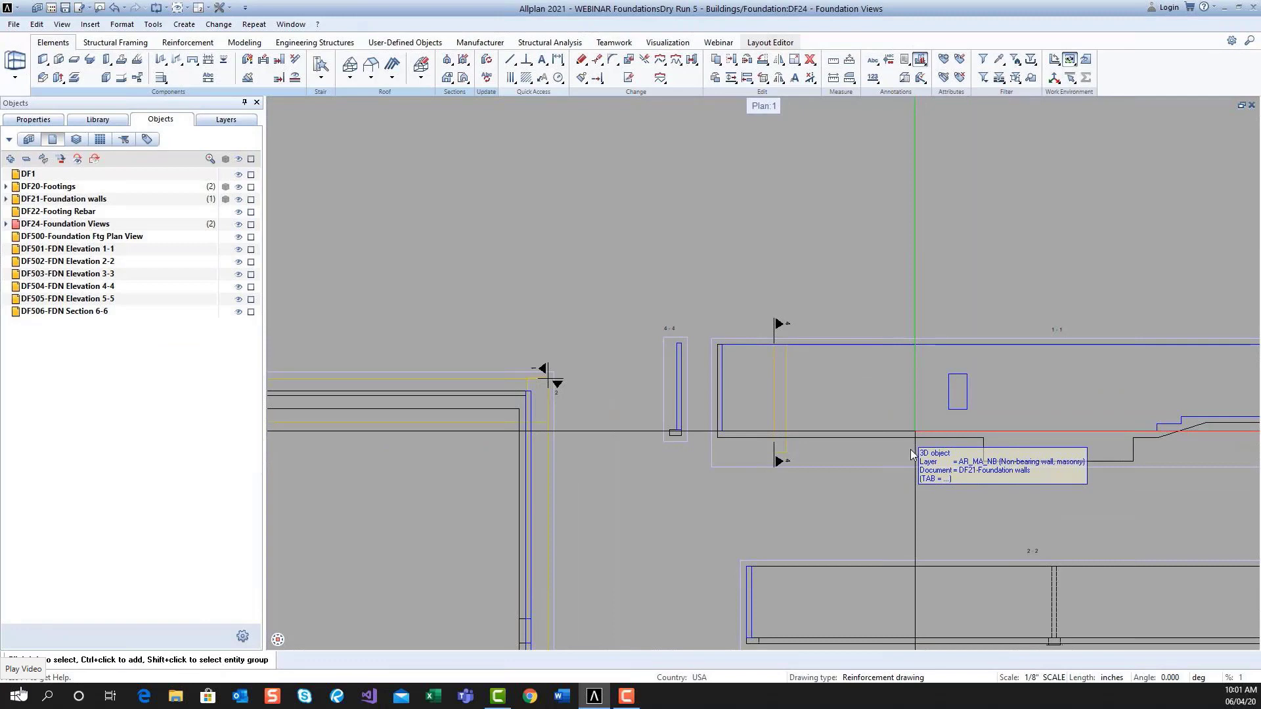
- Make the DF22-Footing Rebar drawing file current and start the Bar Shape tool
middle_click_drag(975, 466, 866, 474)
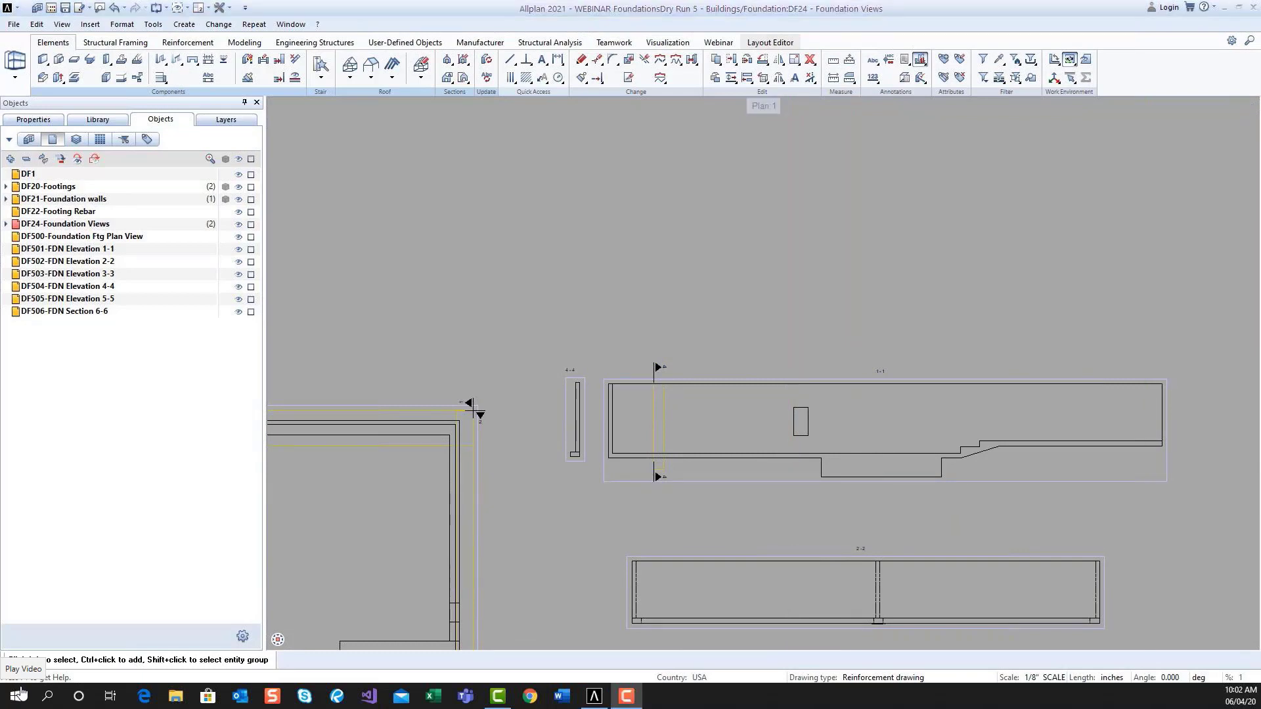
mouse_move(1091, 478)
middle_mouse_down()
mouse_move(1082, 451)
mouse_move(1117, 253)
middle_mouse_up()
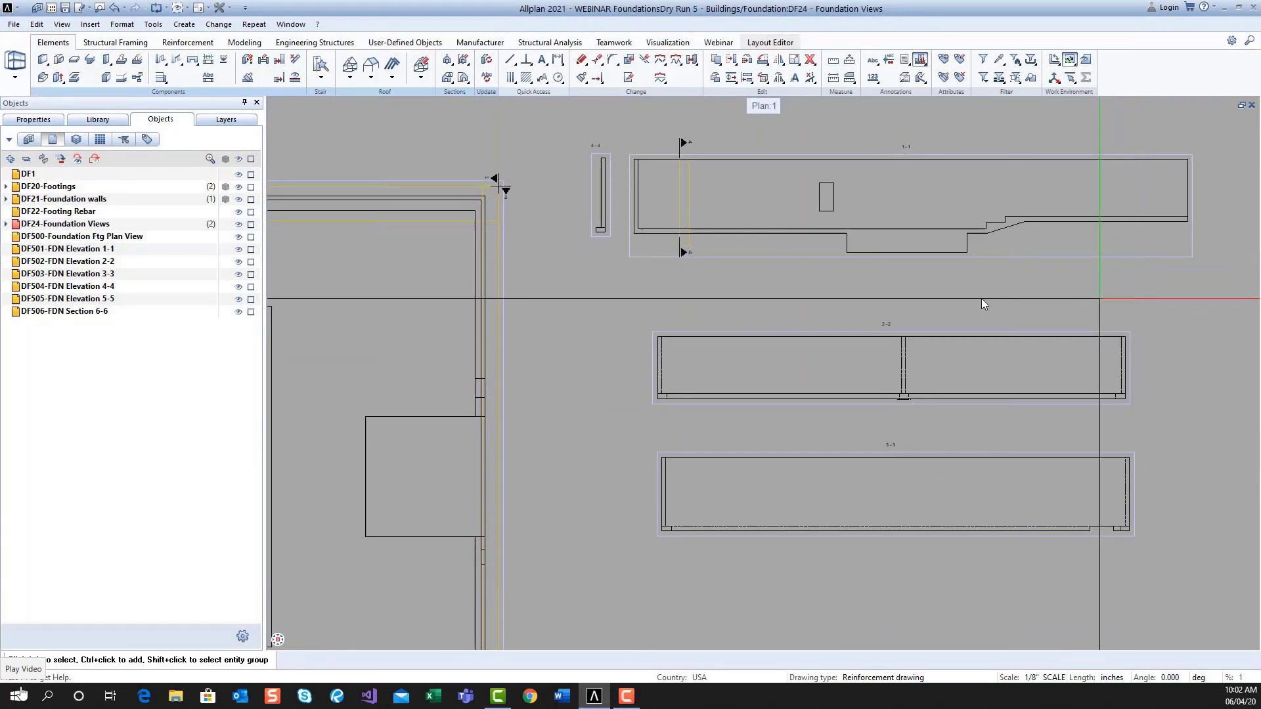
double_click(57, 212)
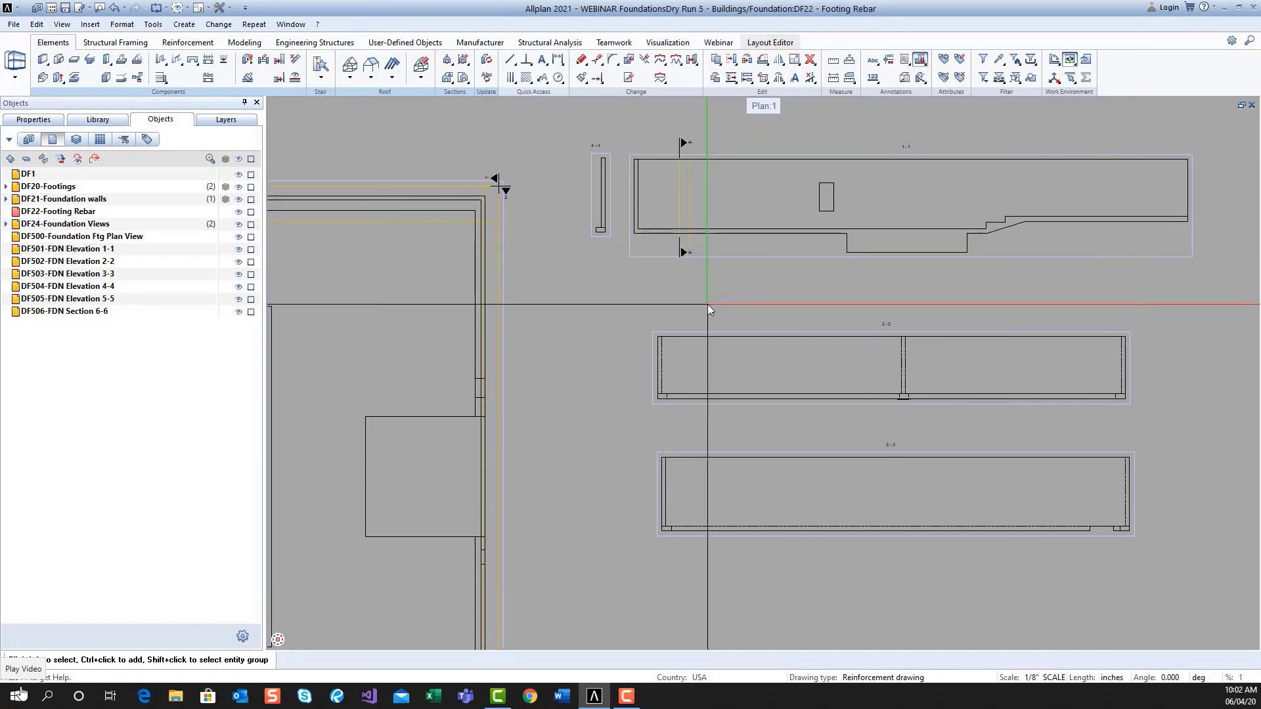
left_click(719, 42)
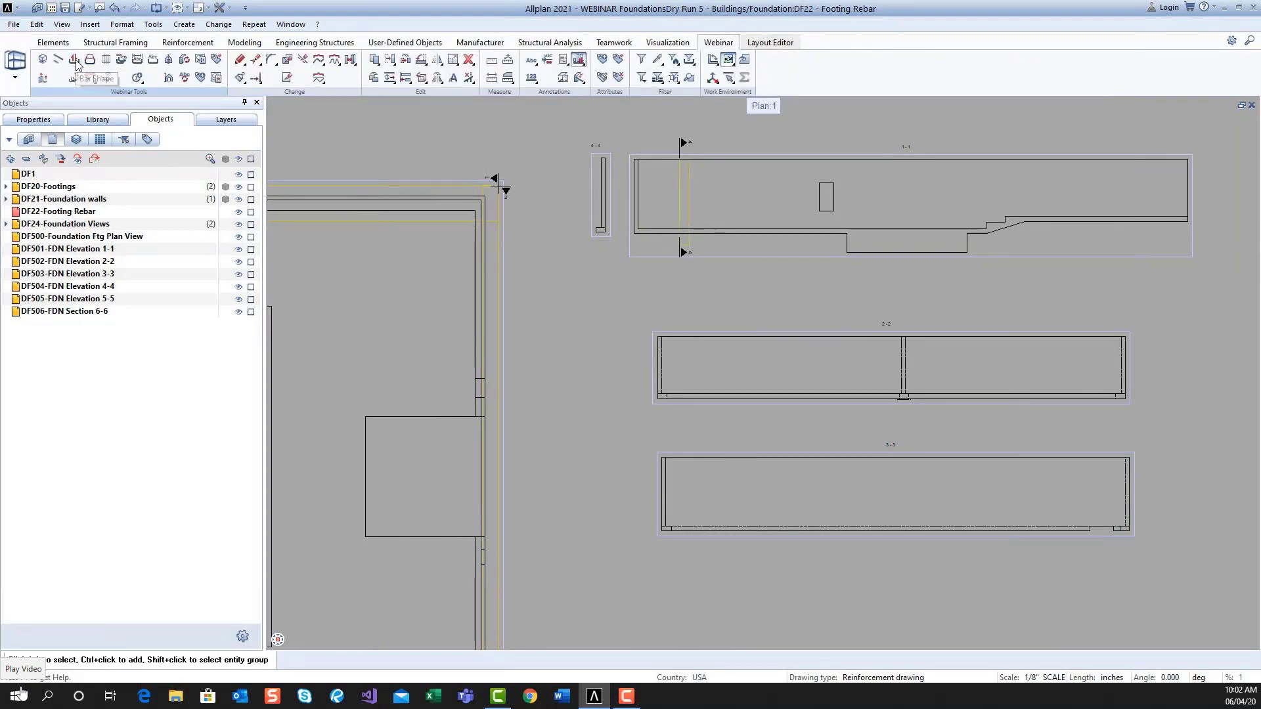
left_click(75, 61)
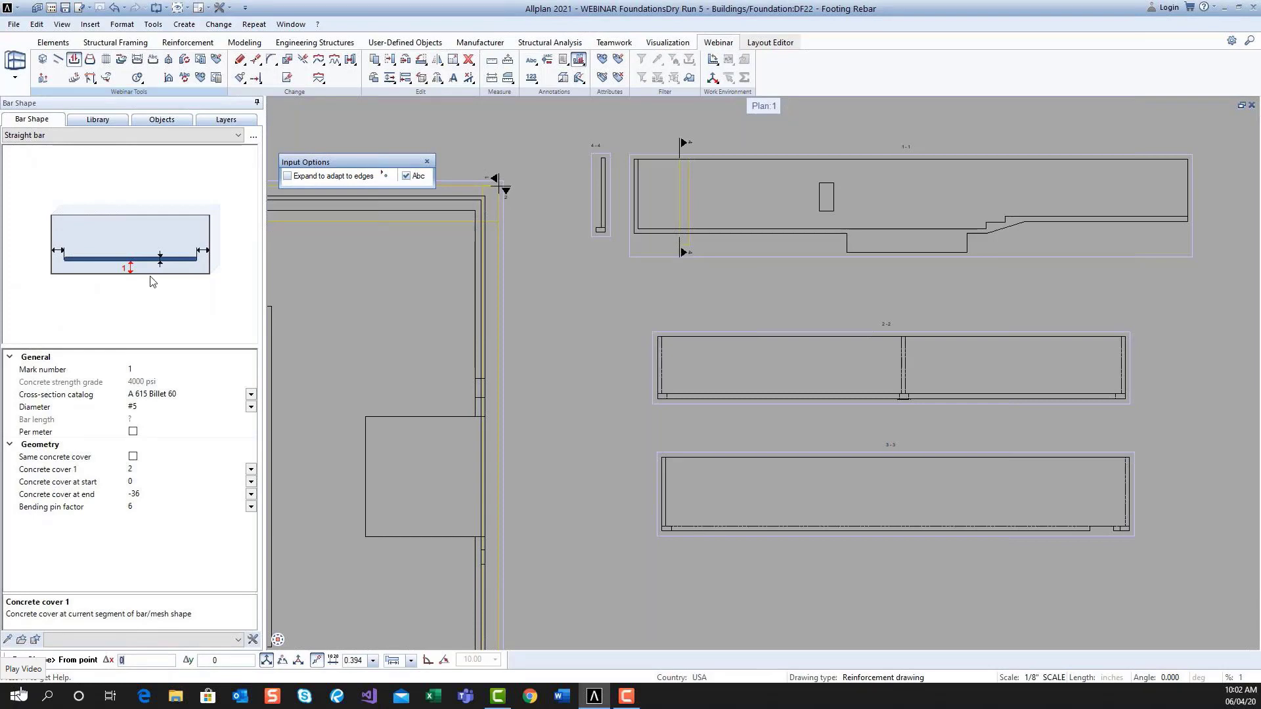
- Try the L-shaped stirrup from the bar shape selection and switch the shape back to Straight bar
left_click(254, 137)
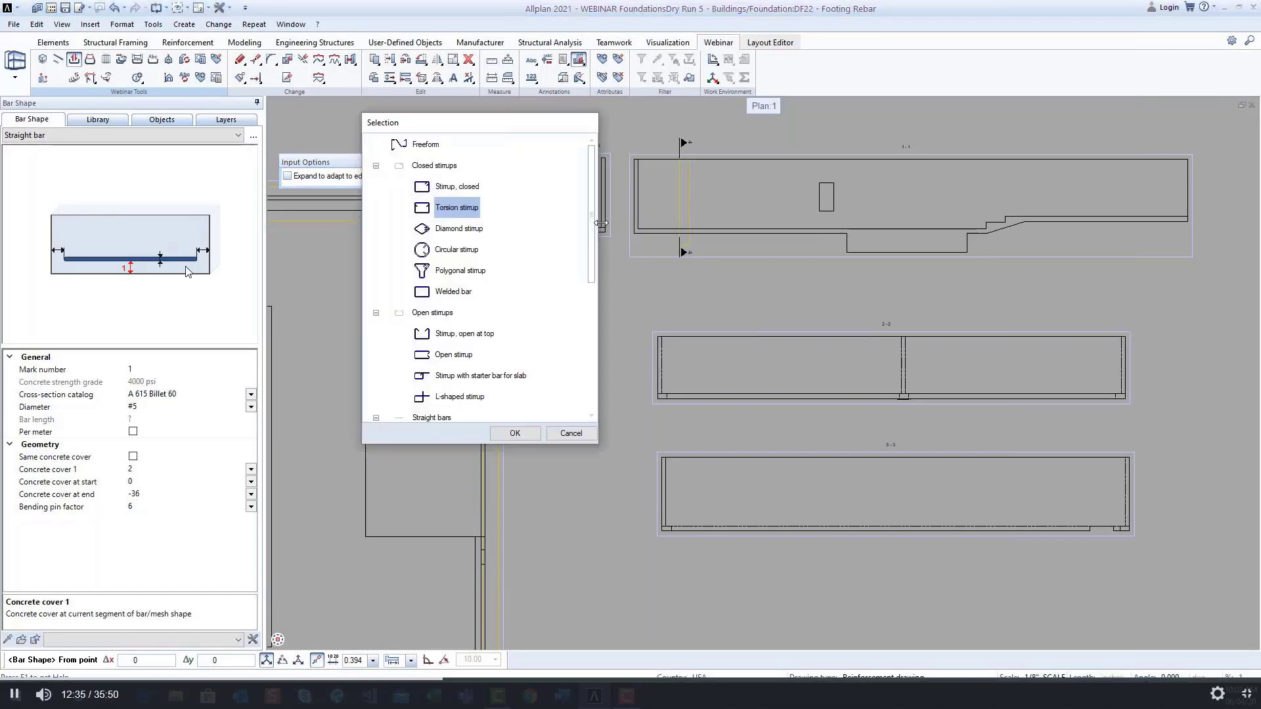
mouse_move(593, 233)
left_mouse_down()
mouse_move(604, 324)
mouse_move(593, 230)
left_mouse_up()
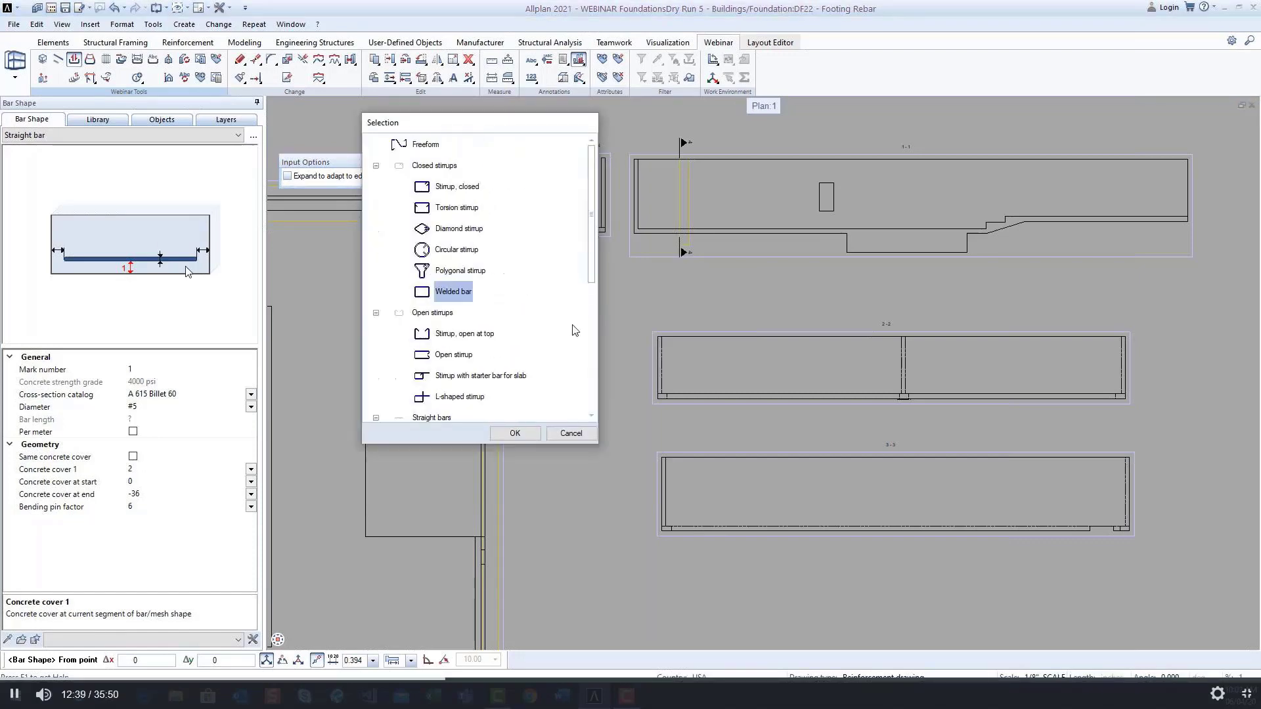
left_click(460, 397)
left_click(519, 435)
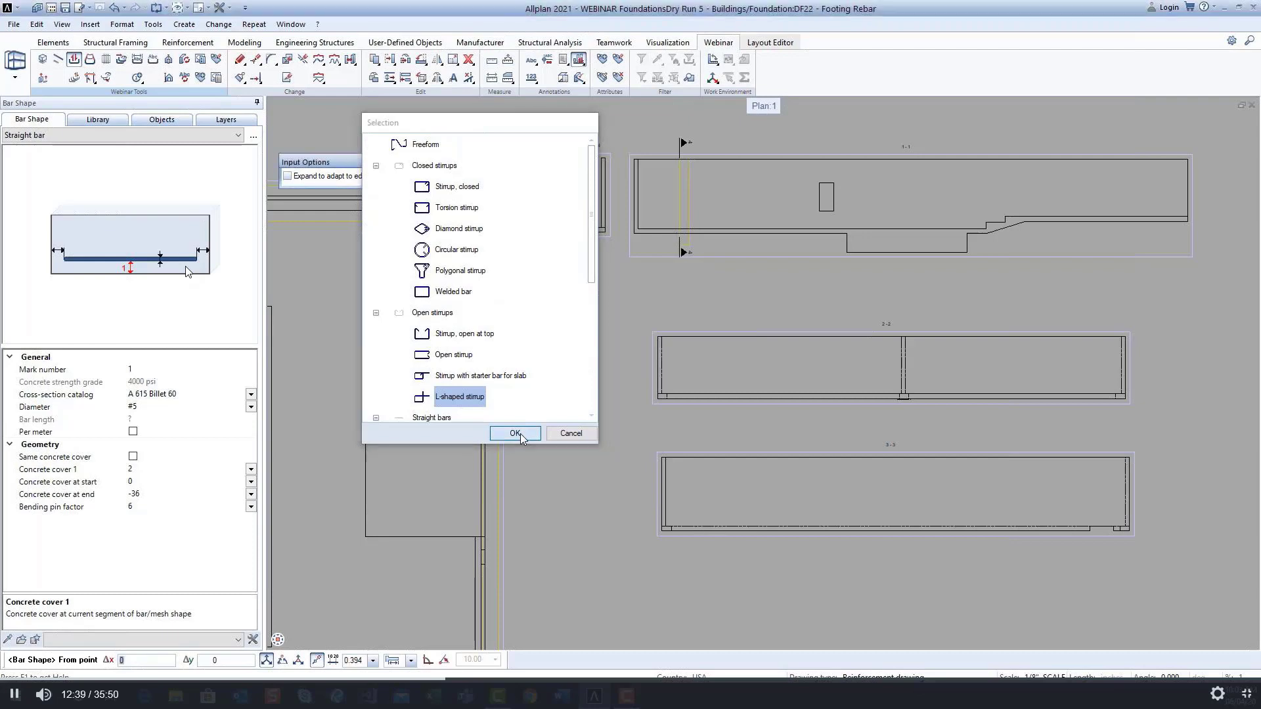
left_click(59, 135)
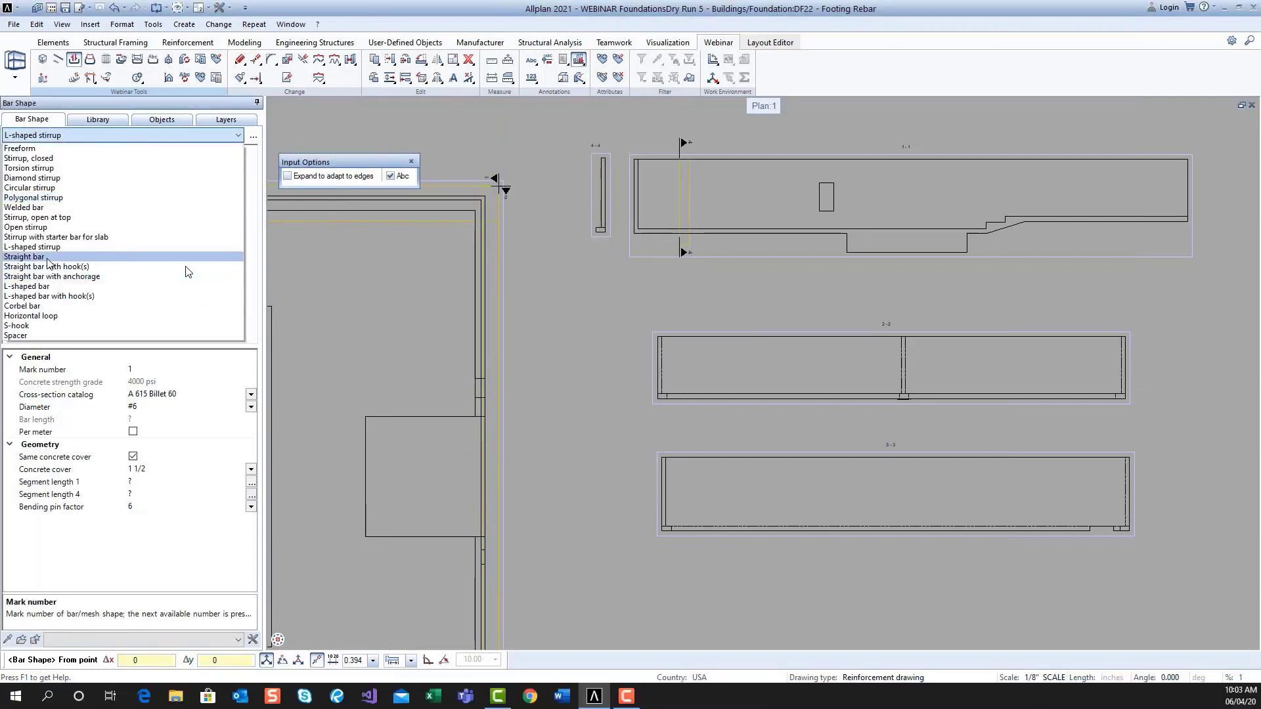
left_click(48, 257)
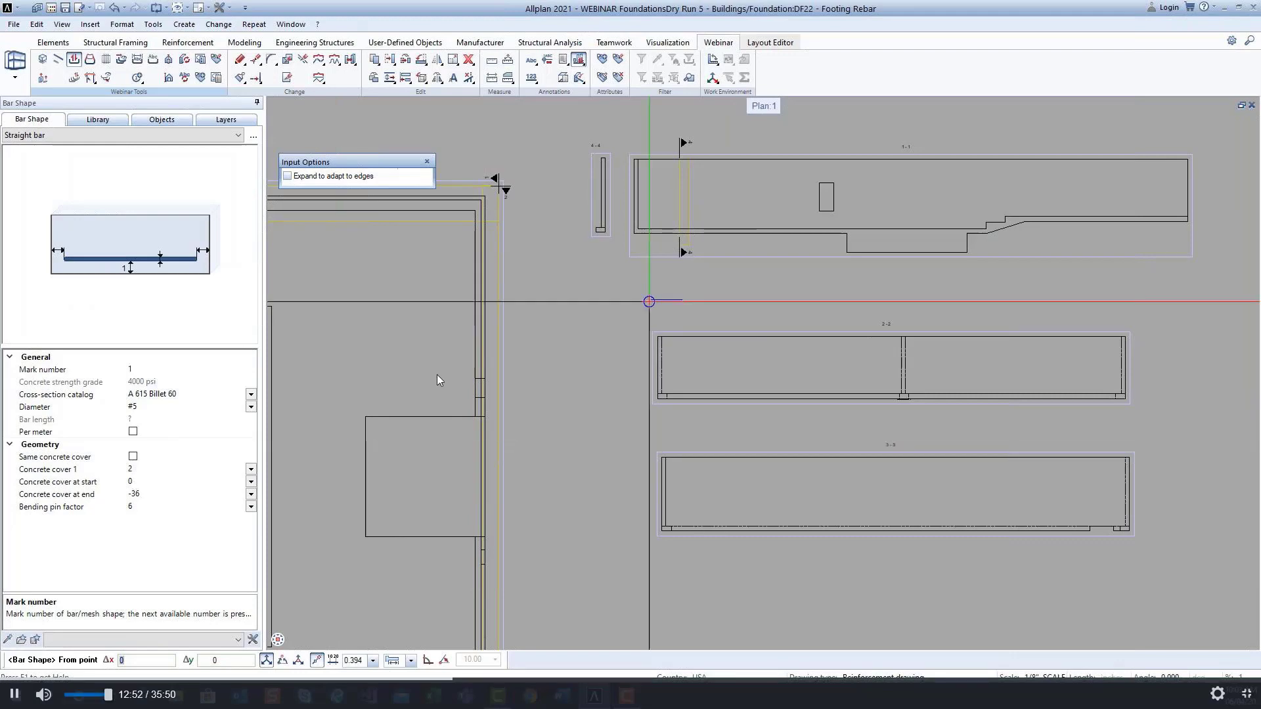
- Draw a straight bar in elevation 1-1 along the footing's bottom edge, from its outer corner to the start of the deeper footing
scroll(650, 299, "up", 2)
middle_click_drag(678, 213, 578, 332)
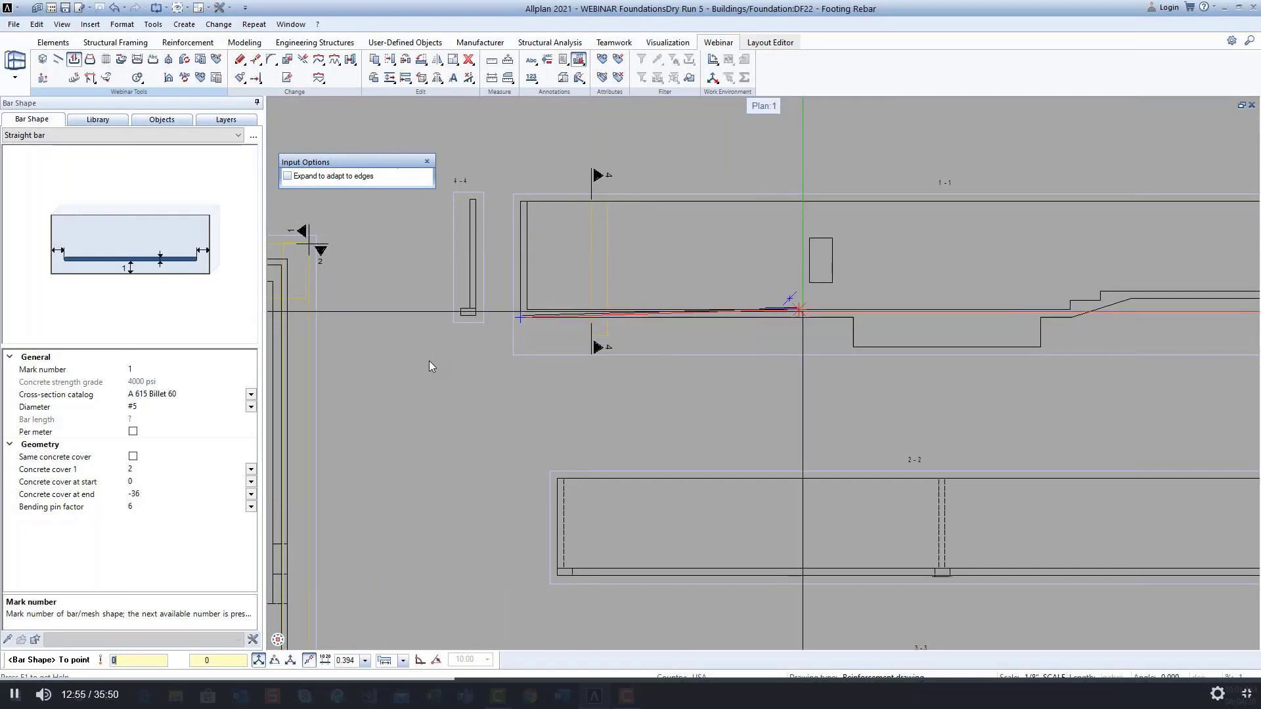
left_click(519, 318)
left_click(854, 318)
left_click(713, 304)
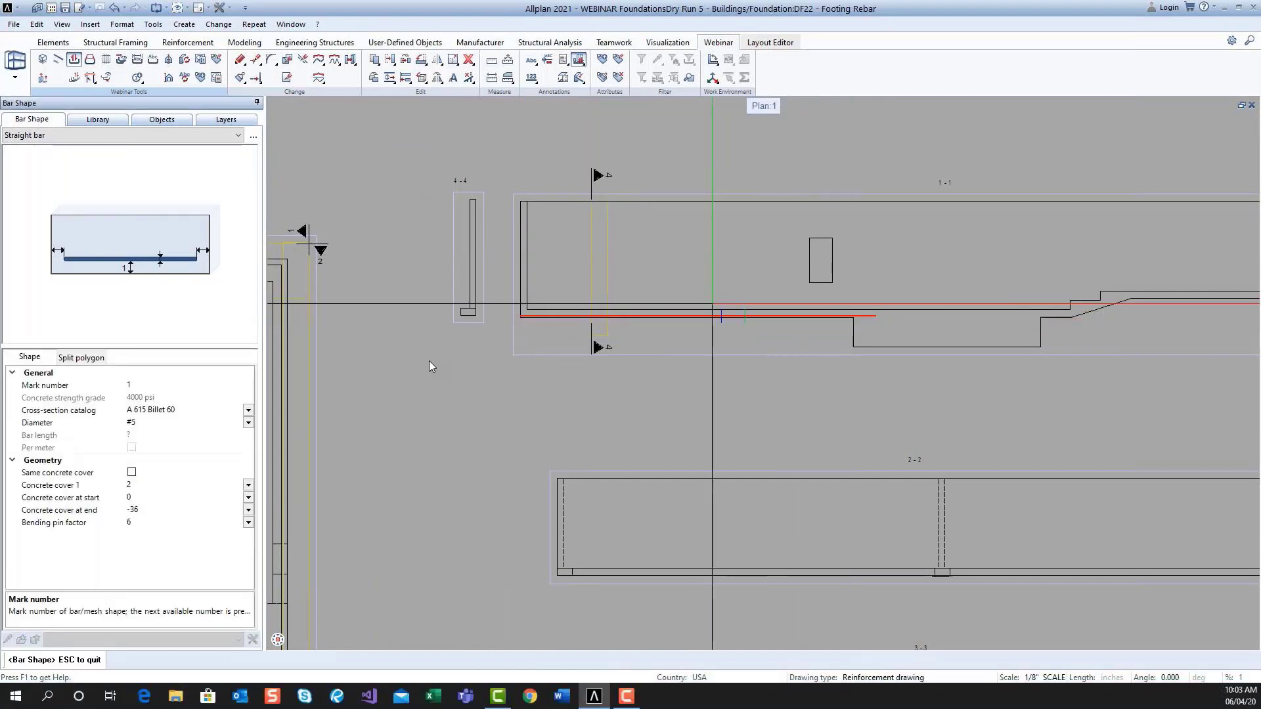
- Set the straight bar's concrete cover 1 to 3.625, its cover at start to 3 and its cover at end to -48
left_click(138, 486)
type("3.625")
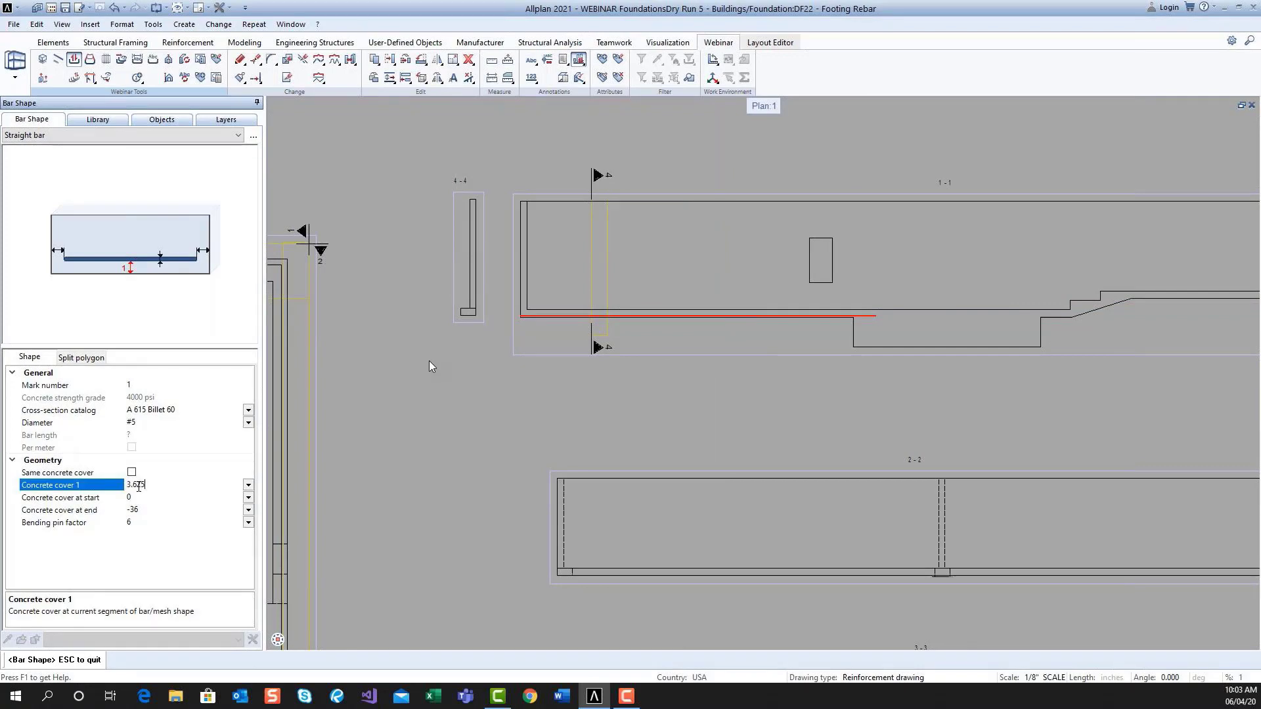
key("Return")
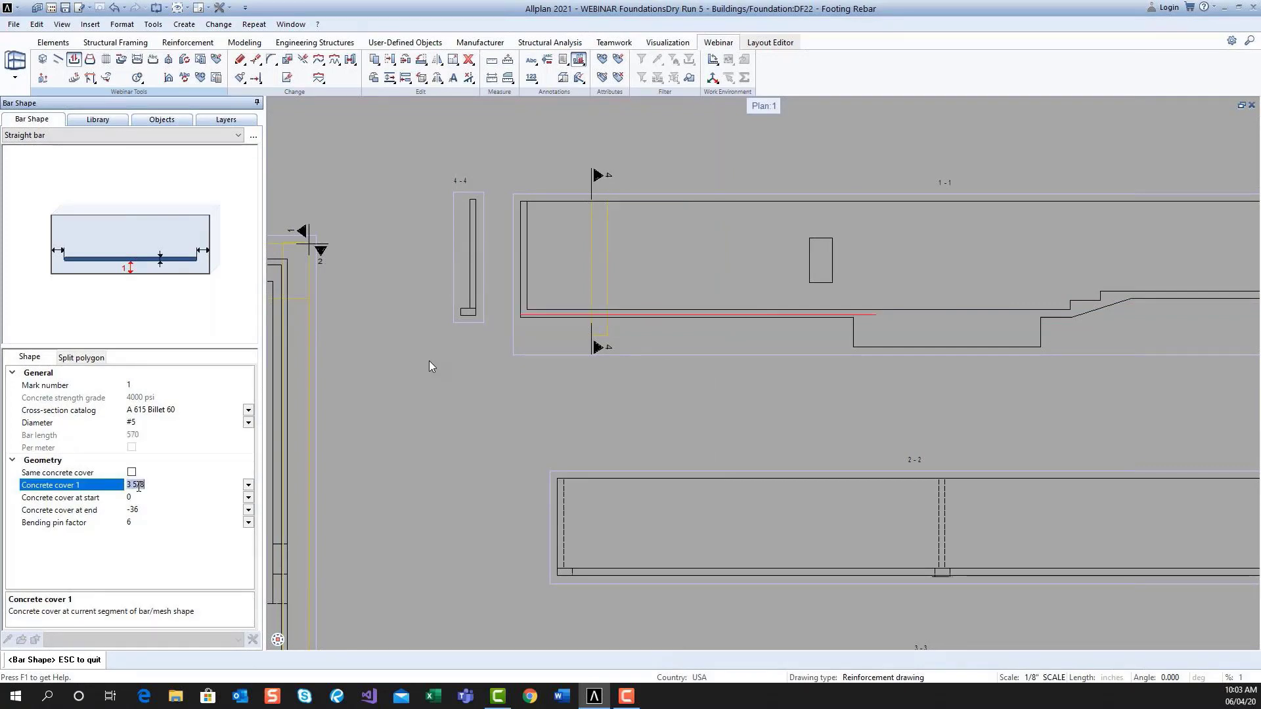
left_click(139, 497)
type("3")
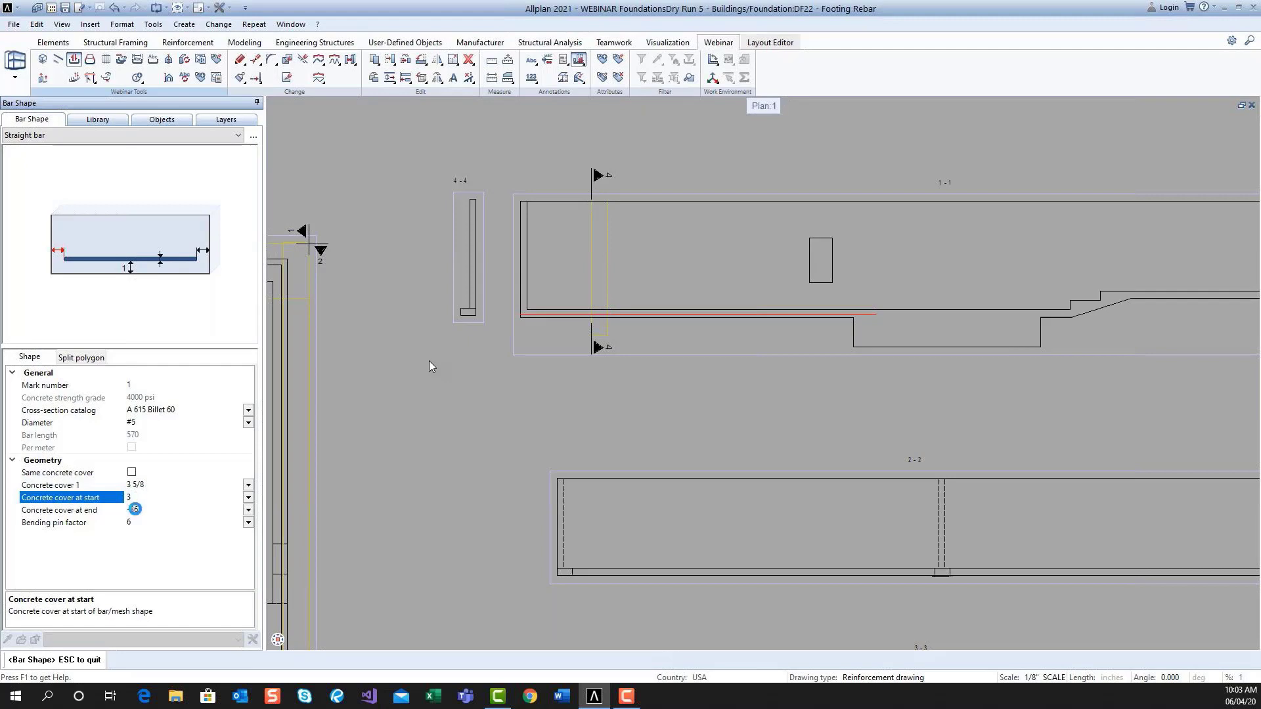
left_click(143, 511)
type("-48")
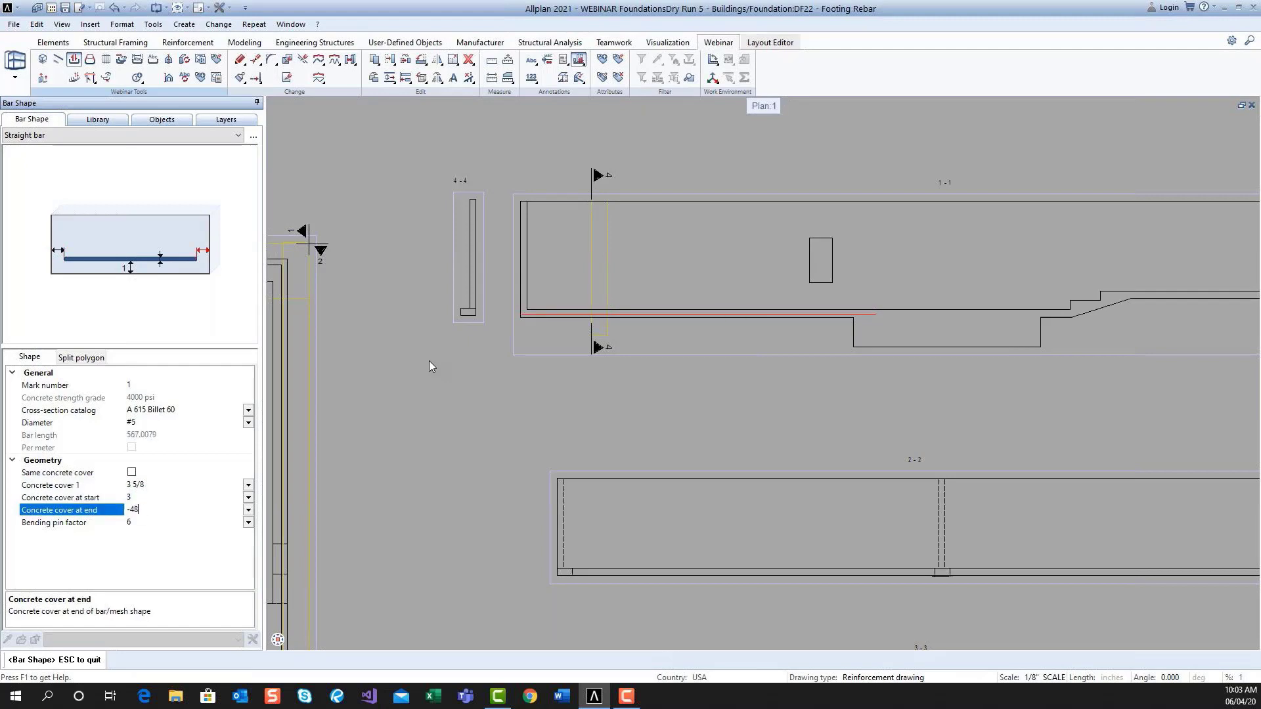
key("Return")
- Split the straight footing bar into lapped bars with an overlap length of 30 for everything
scroll(746, 321, "up", 2)
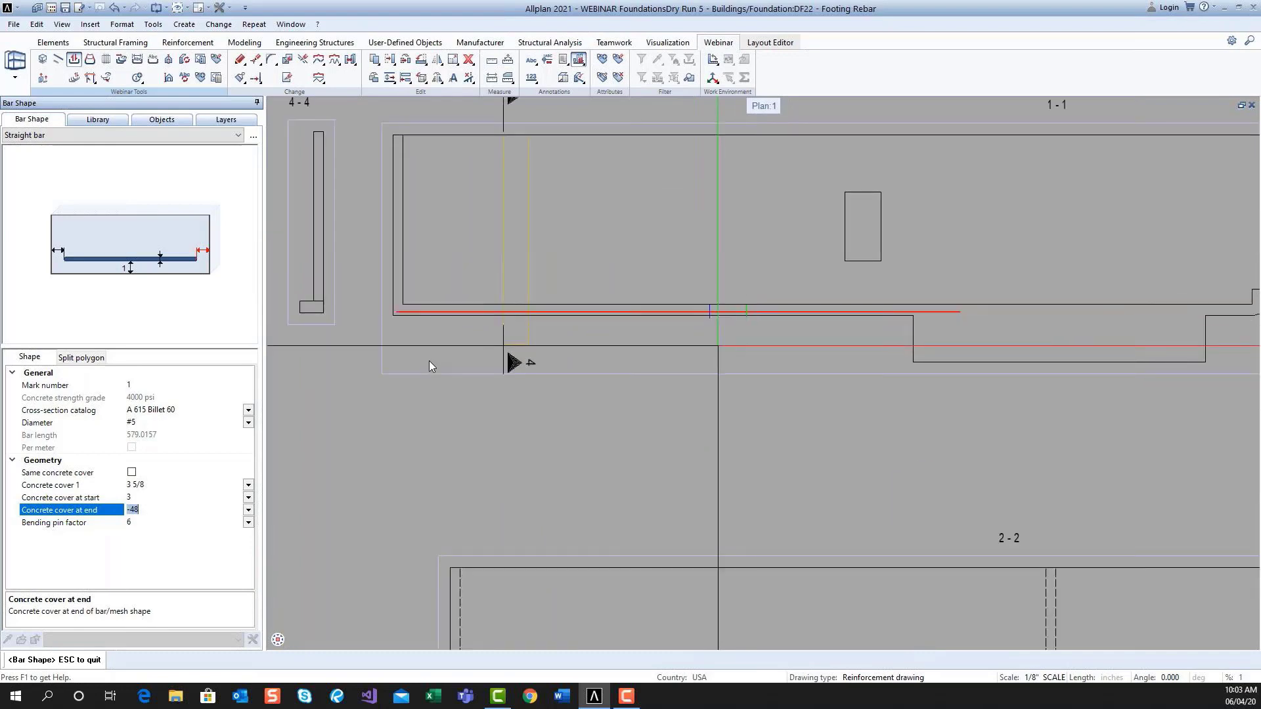
middle_click_drag(719, 345, 779, 343)
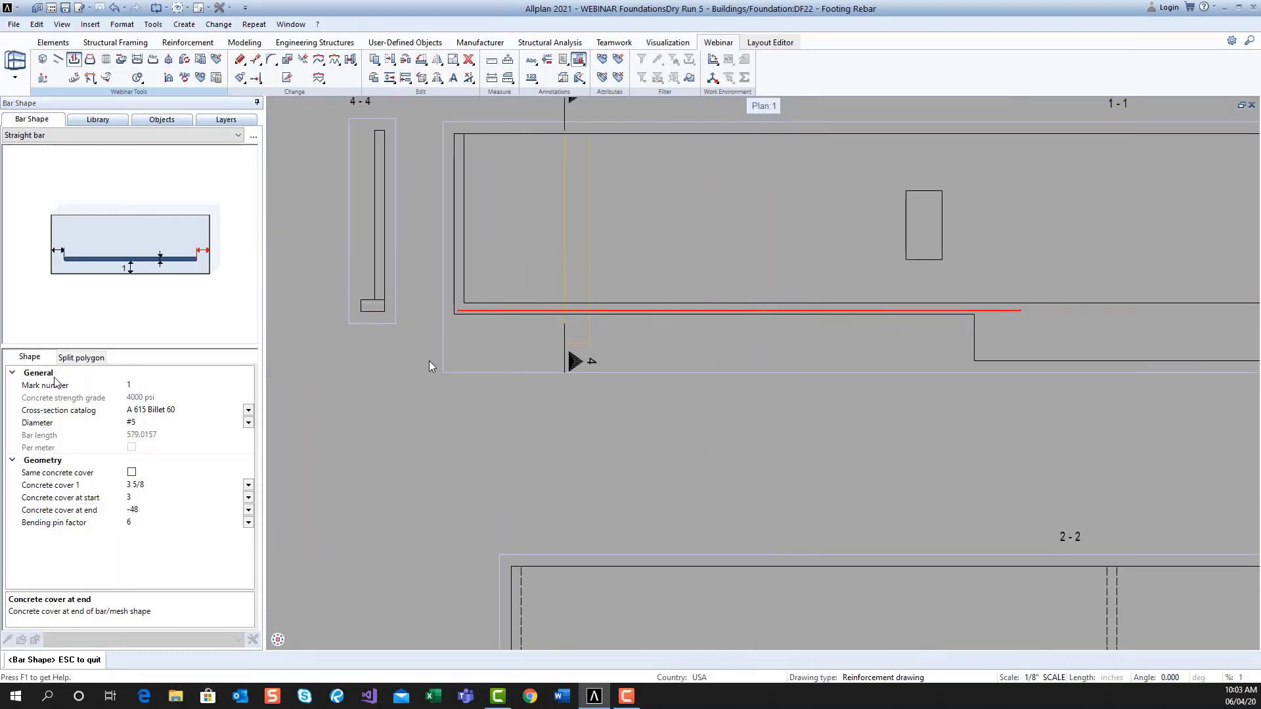
left_click(81, 357)
left_click(138, 397)
left_click(21, 699)
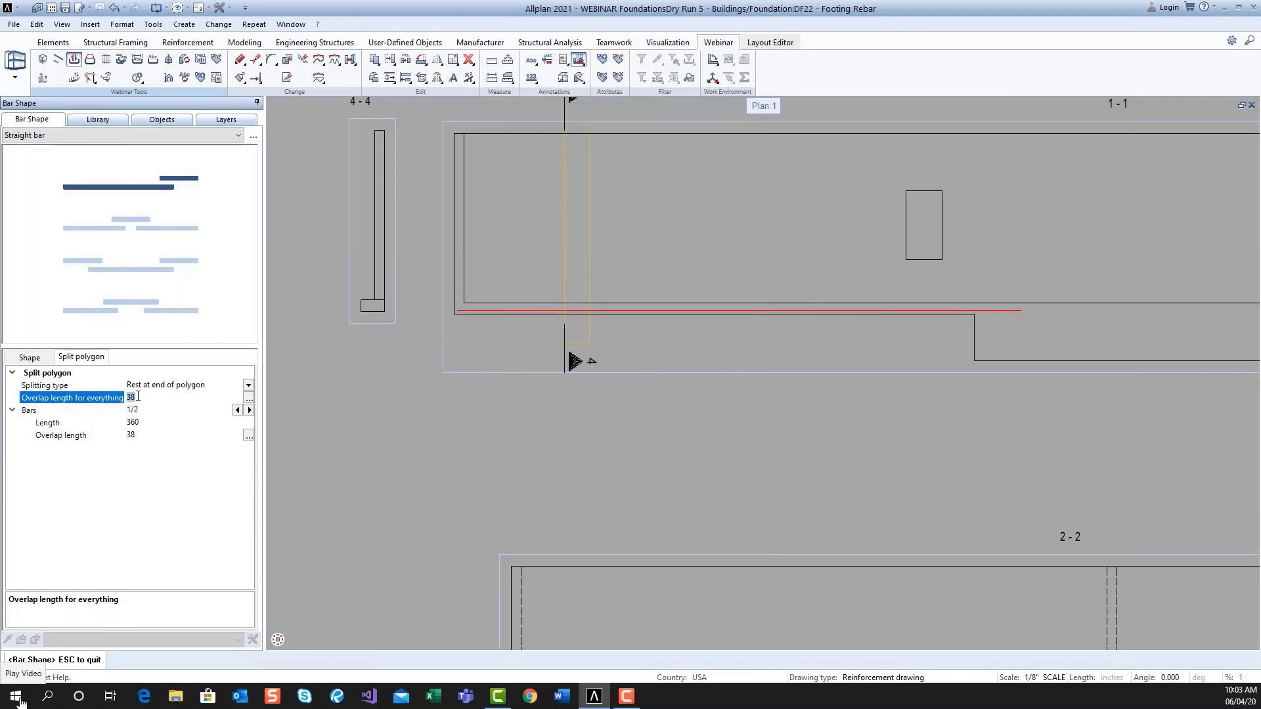
left_click(8, 696)
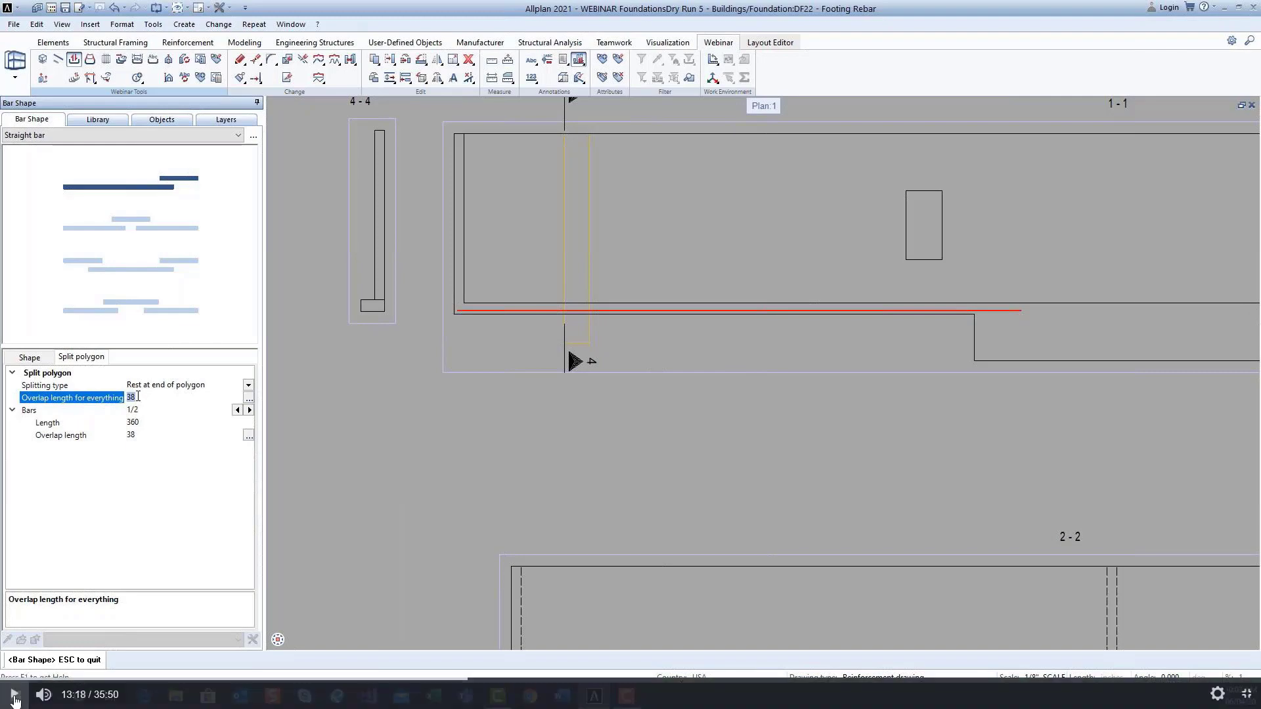
left_click(16, 702)
type("30")
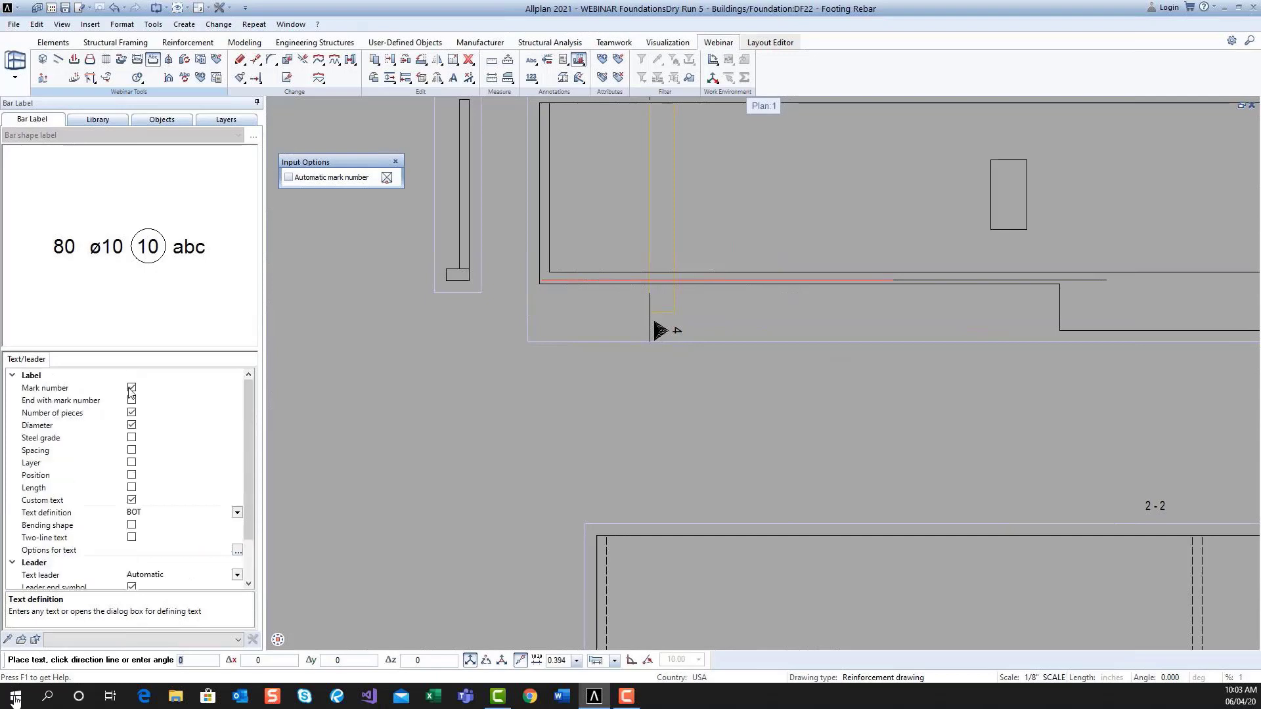
- Leave the mark number out of the bar label, include the length, and place labels below both footing bars
left_click(132, 388)
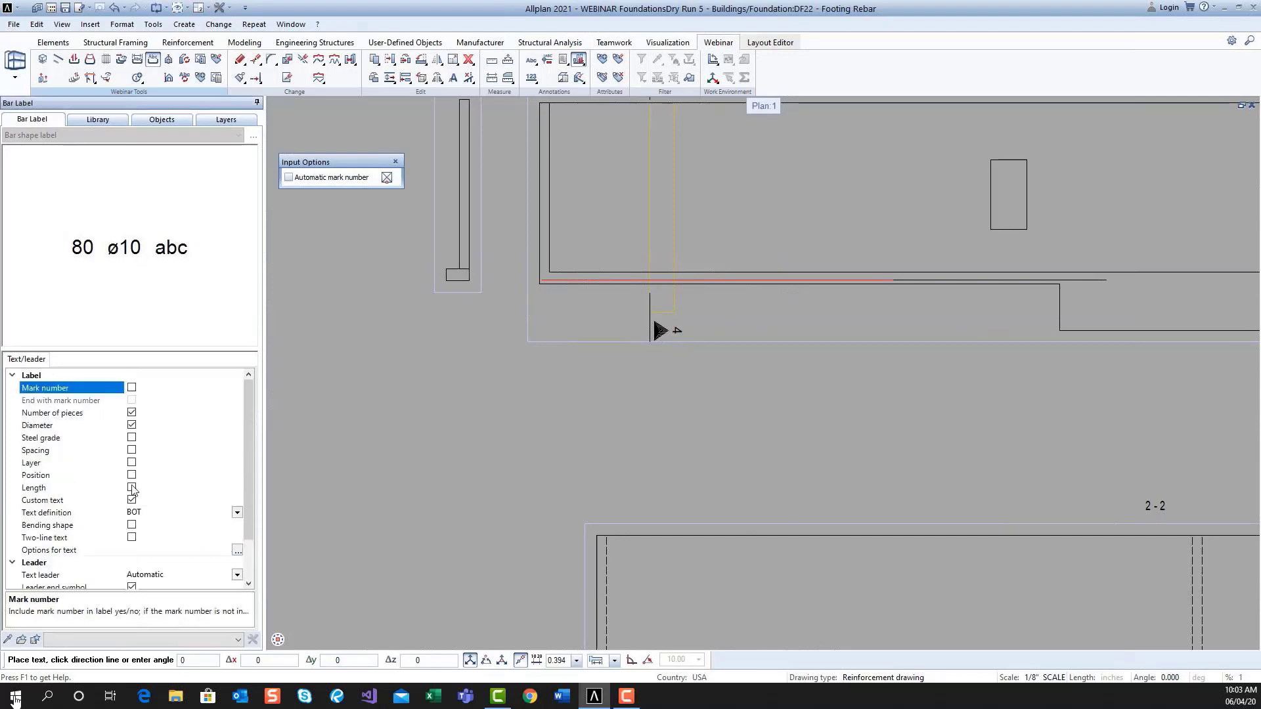
left_click(132, 487)
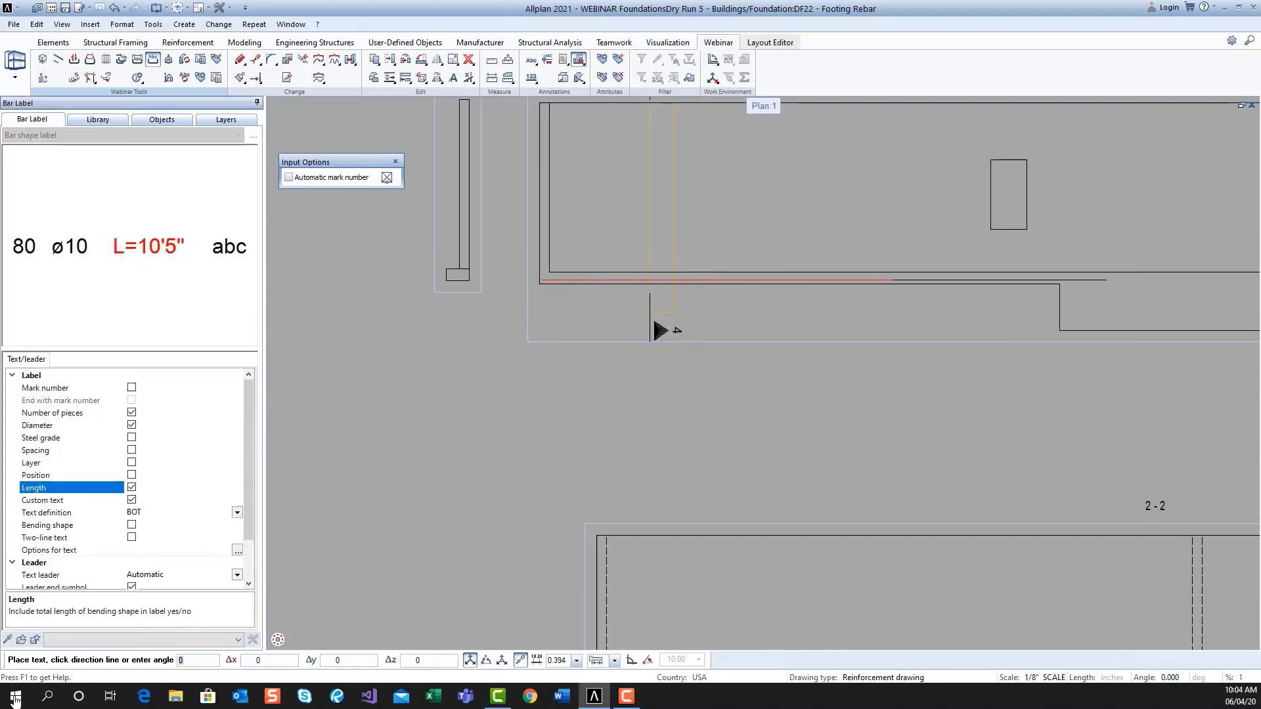
left_click(551, 322)
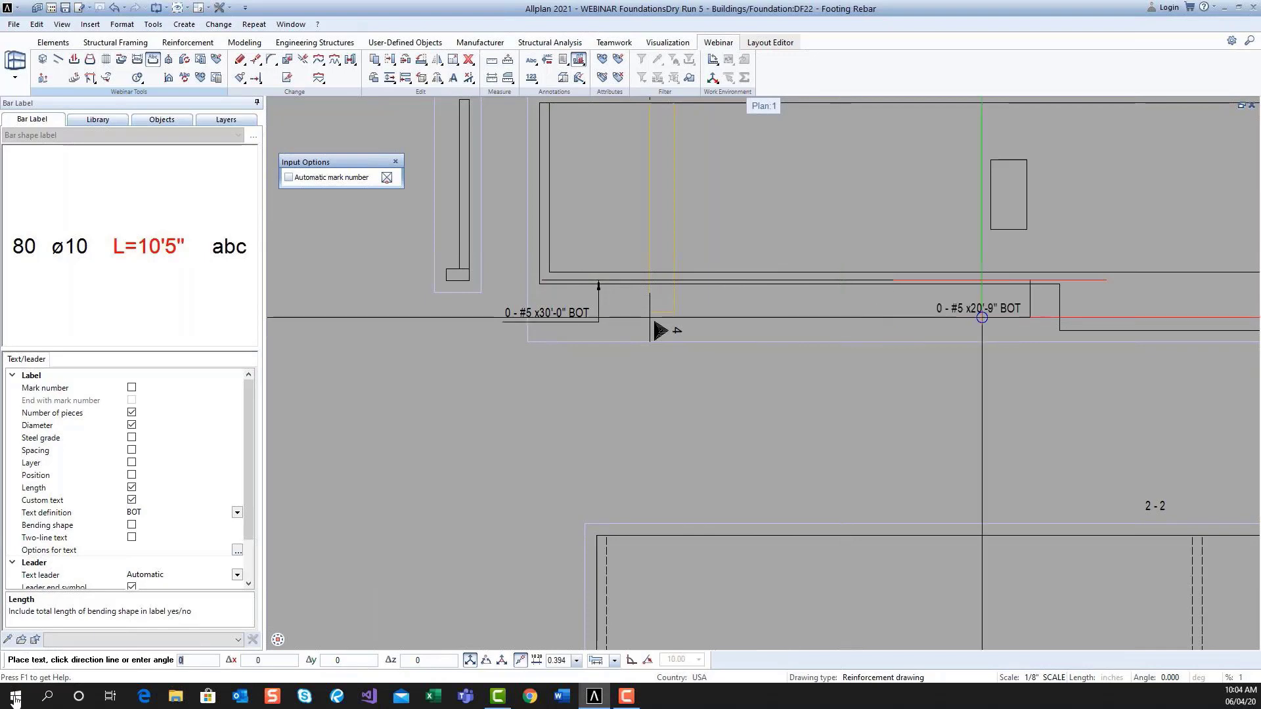
left_click(921, 318)
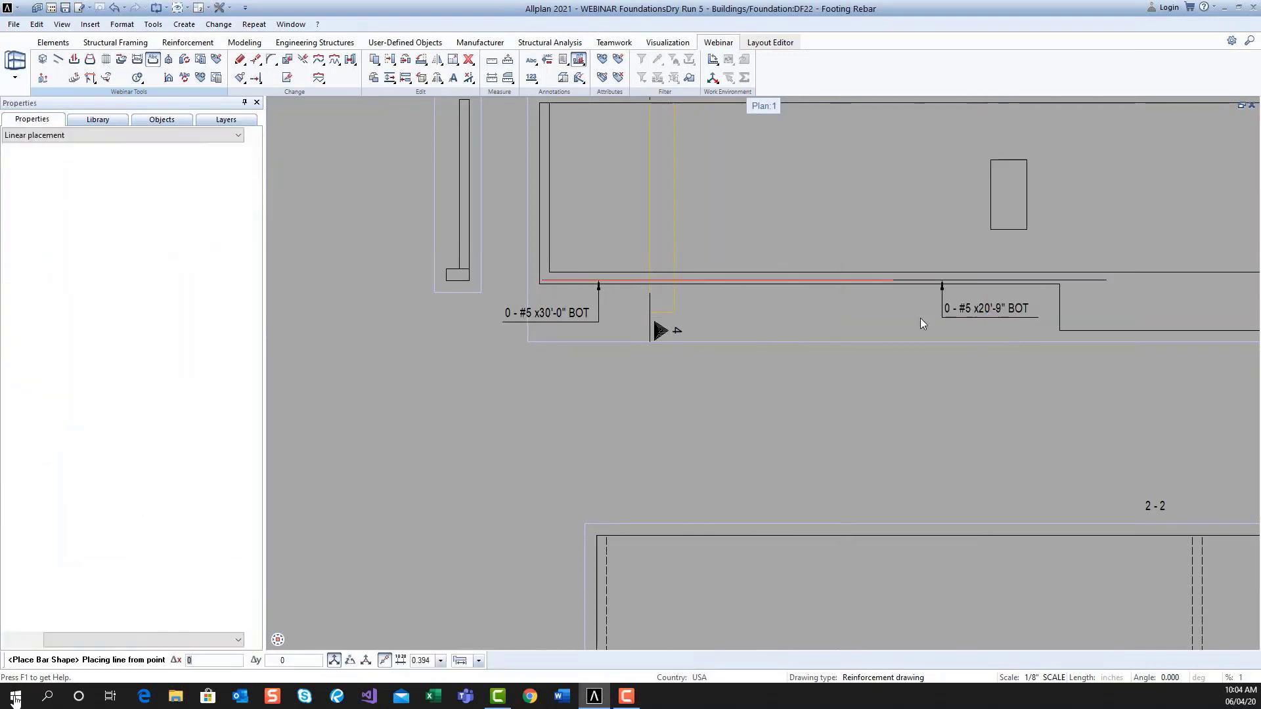
- Place the 30'-0" bottom bar in the plan with Align enabled, drawing its placing line across the footing's width
scroll(702, 323, "down", 2)
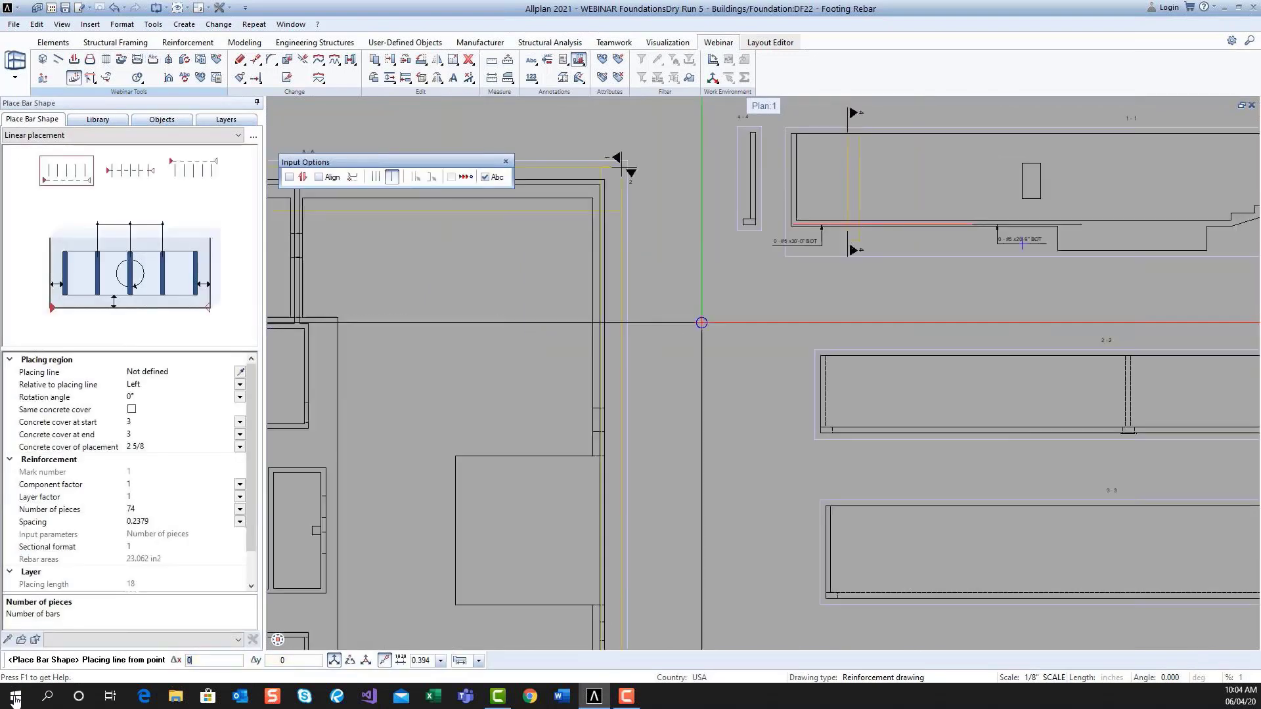
scroll(702, 322, "down", 1)
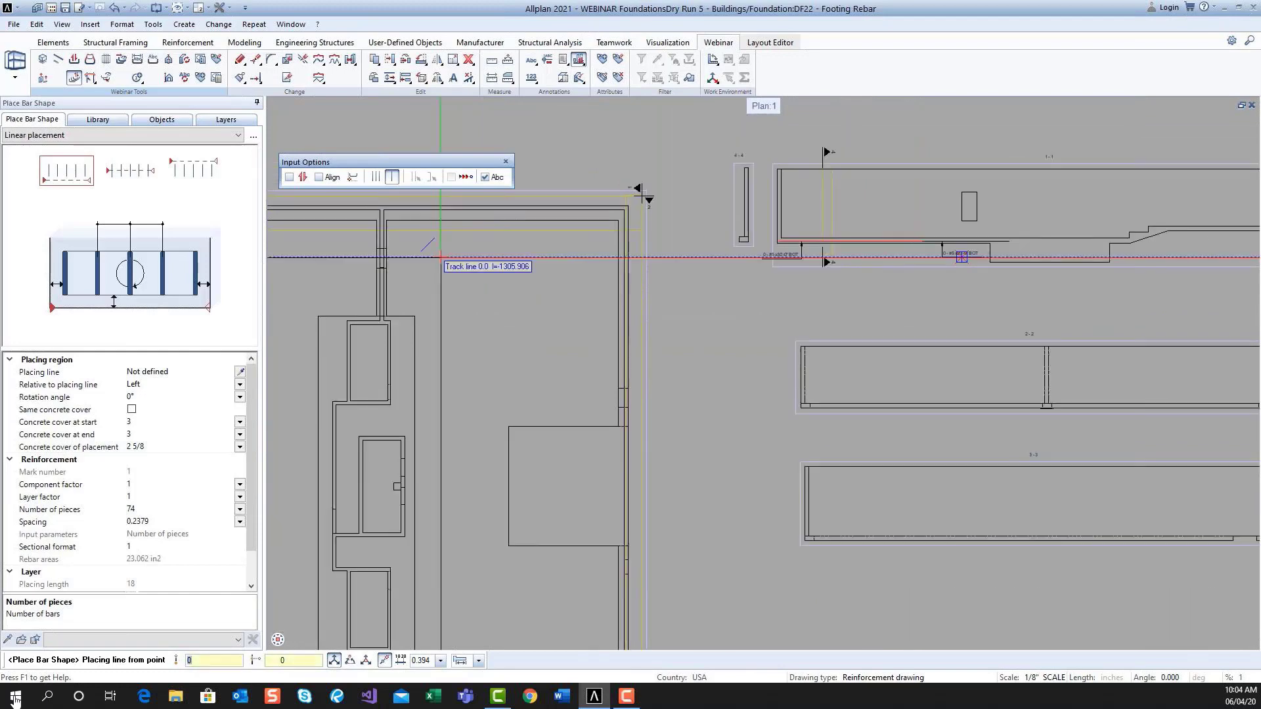
left_click(320, 178)
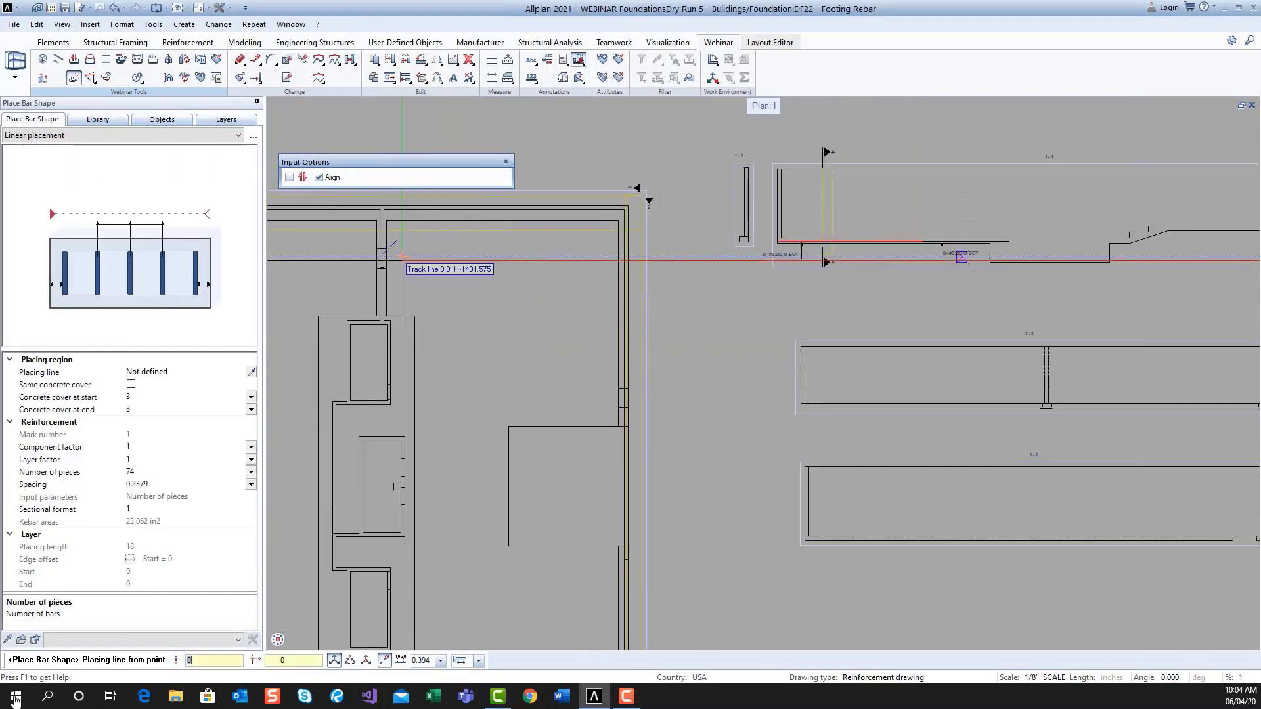
scroll(659, 536, "up", 3)
left_click(659, 537)
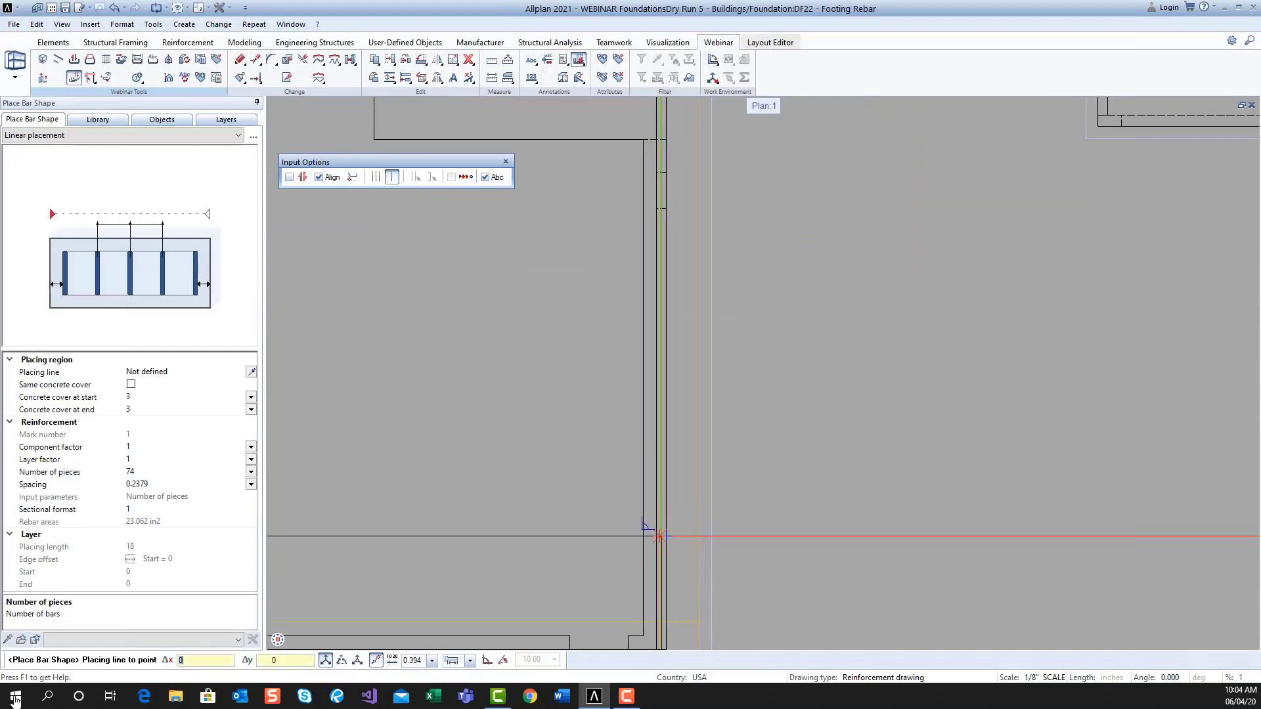
left_click(643, 536)
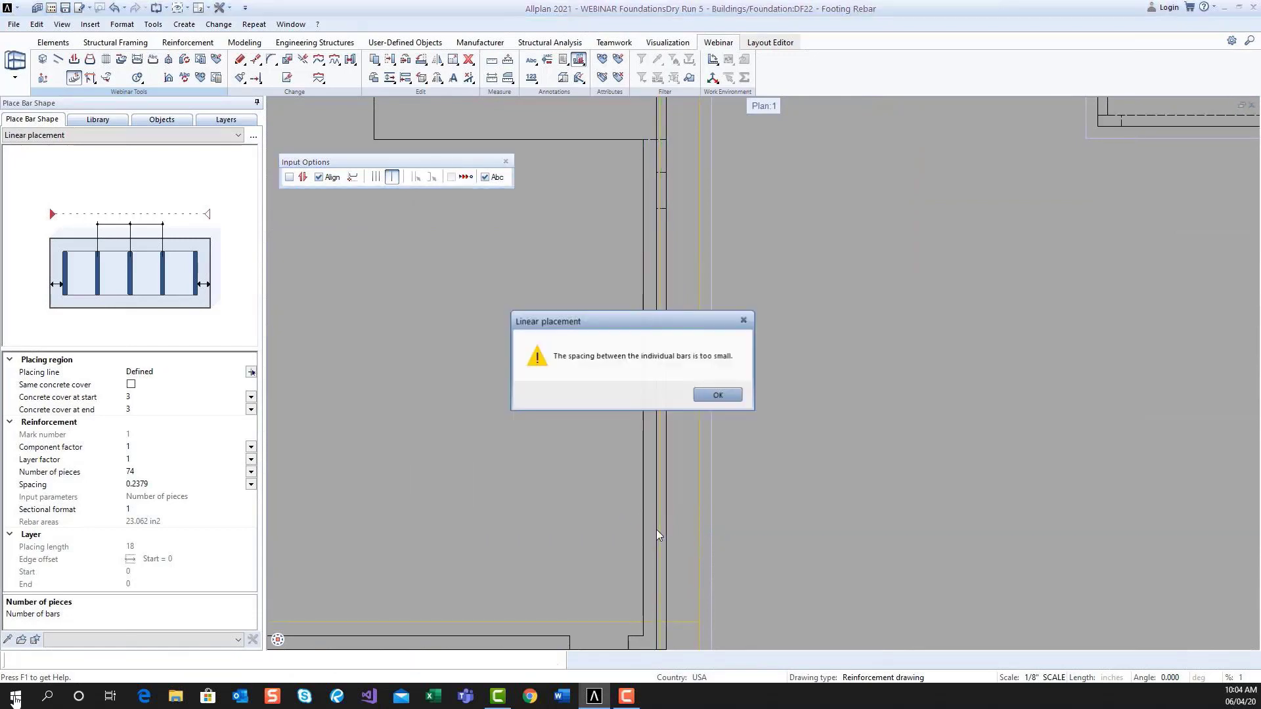
left_click(718, 395)
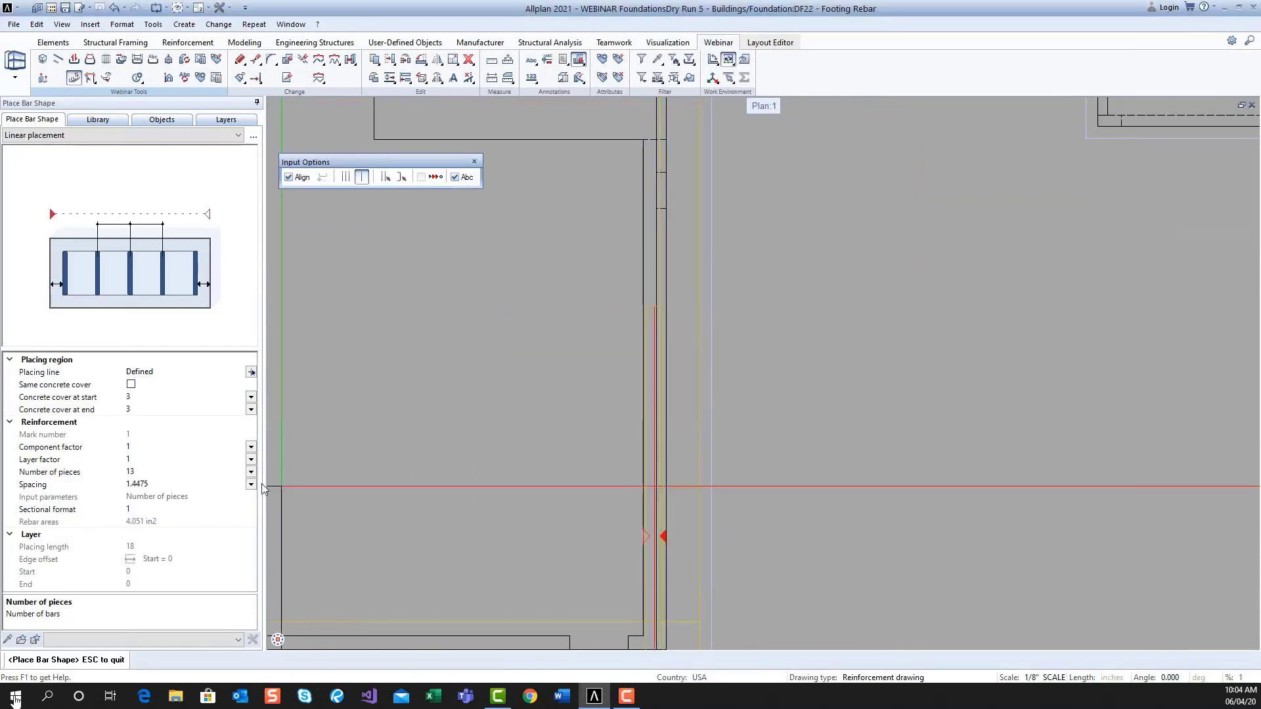
- Set the number of pieces for the 30'-0" bar placement to 5
left_click(155, 472)
type("5")
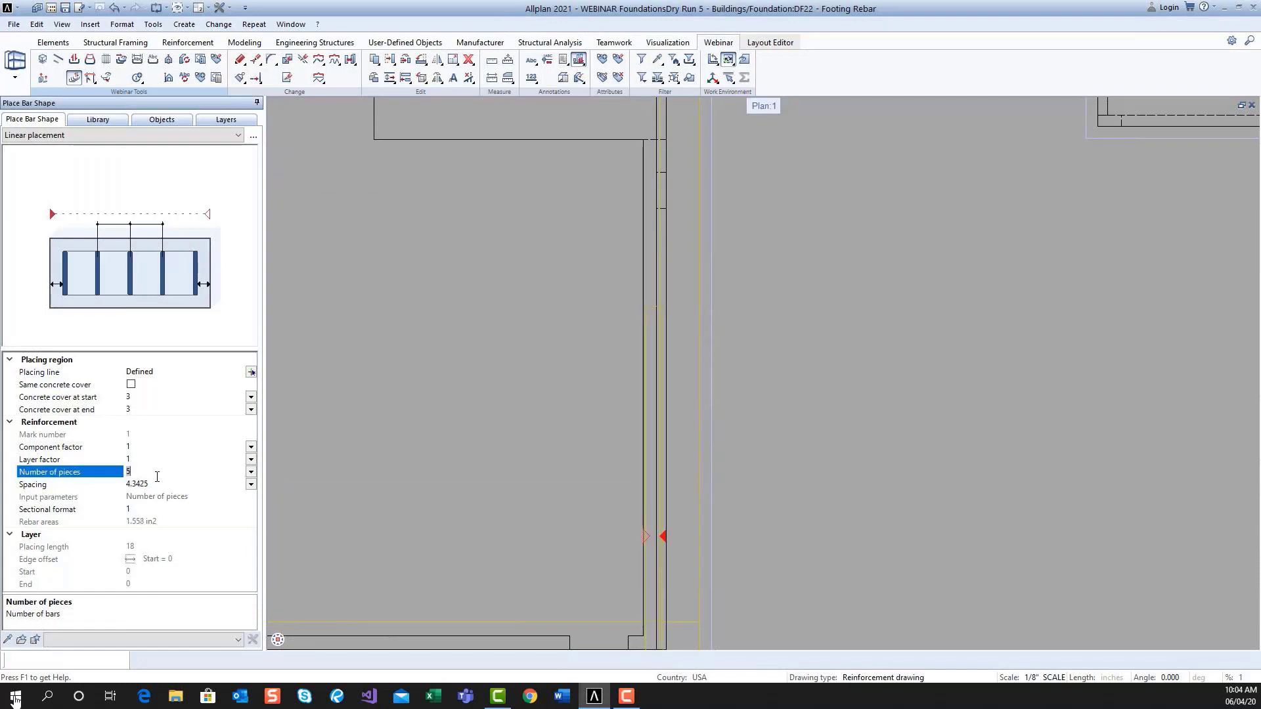
key("Return")
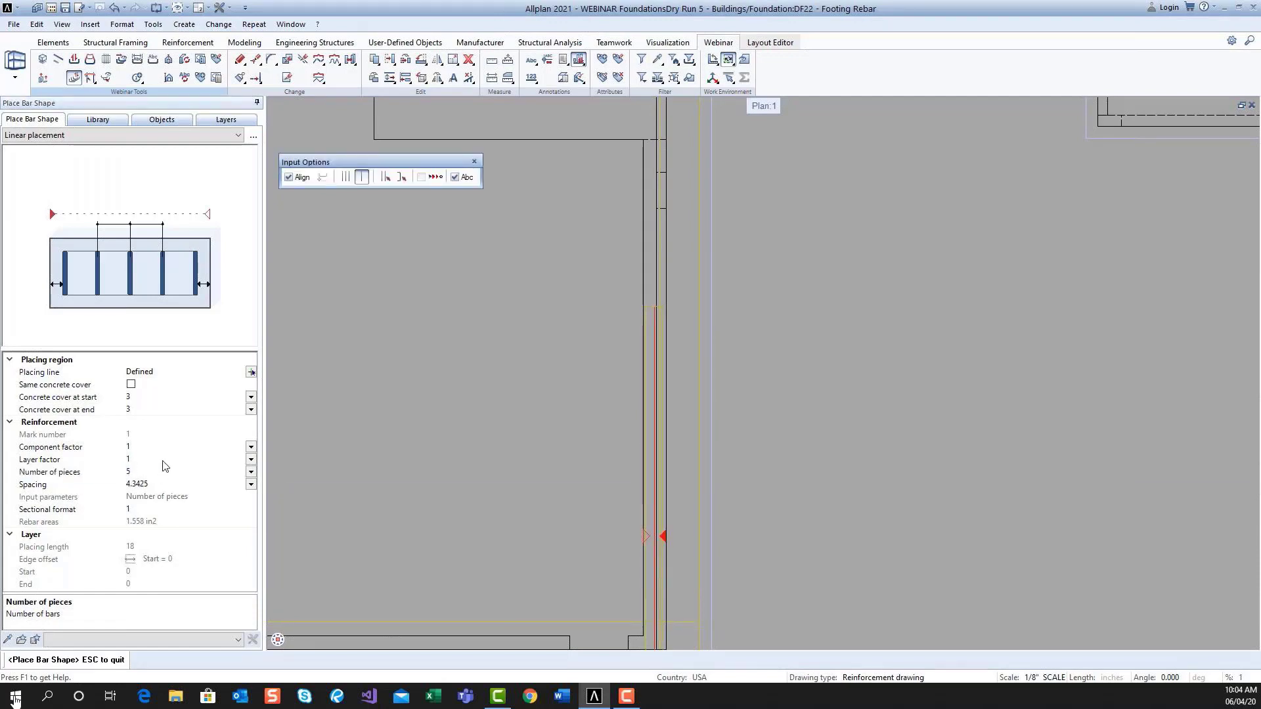
scroll(704, 391, "down", 2)
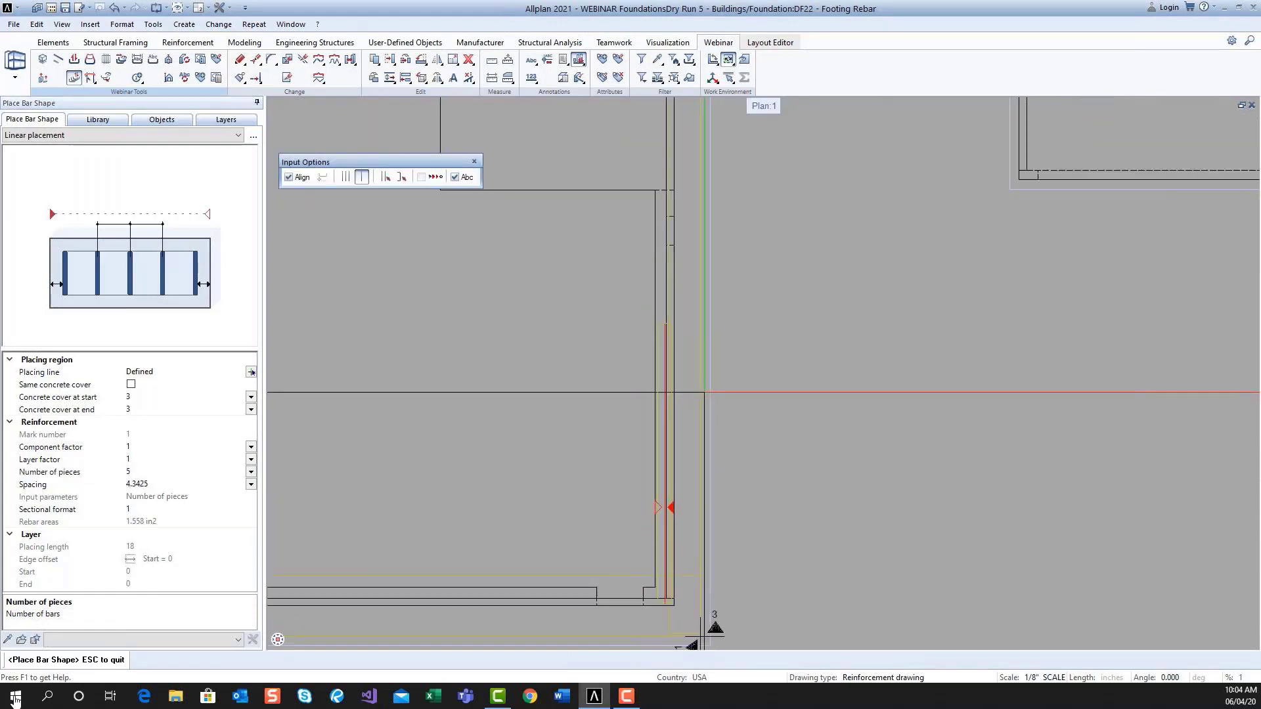
middle_click_drag(737, 381, 729, 437)
- Place the lapped 20'-9" bottom bars as 5 pieces across the footing's width, farther along the wall in plan
left_click(698, 364)
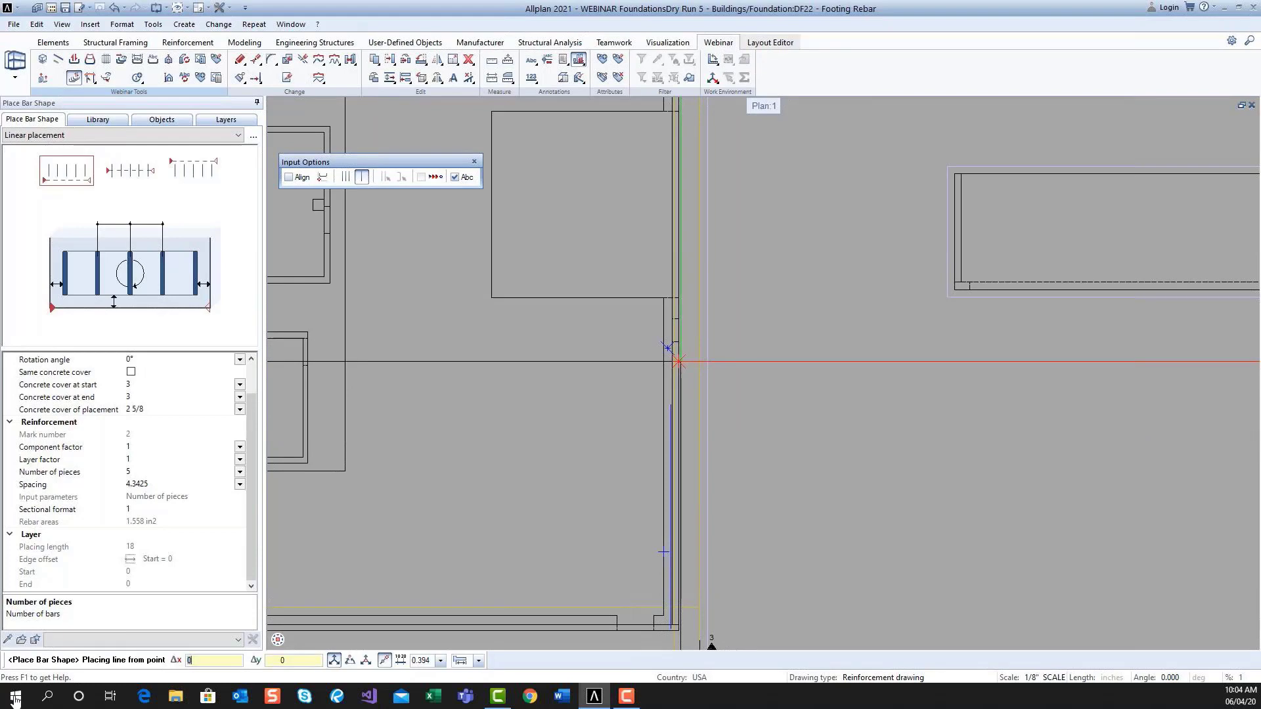
left_click(677, 360)
left_click(665, 358)
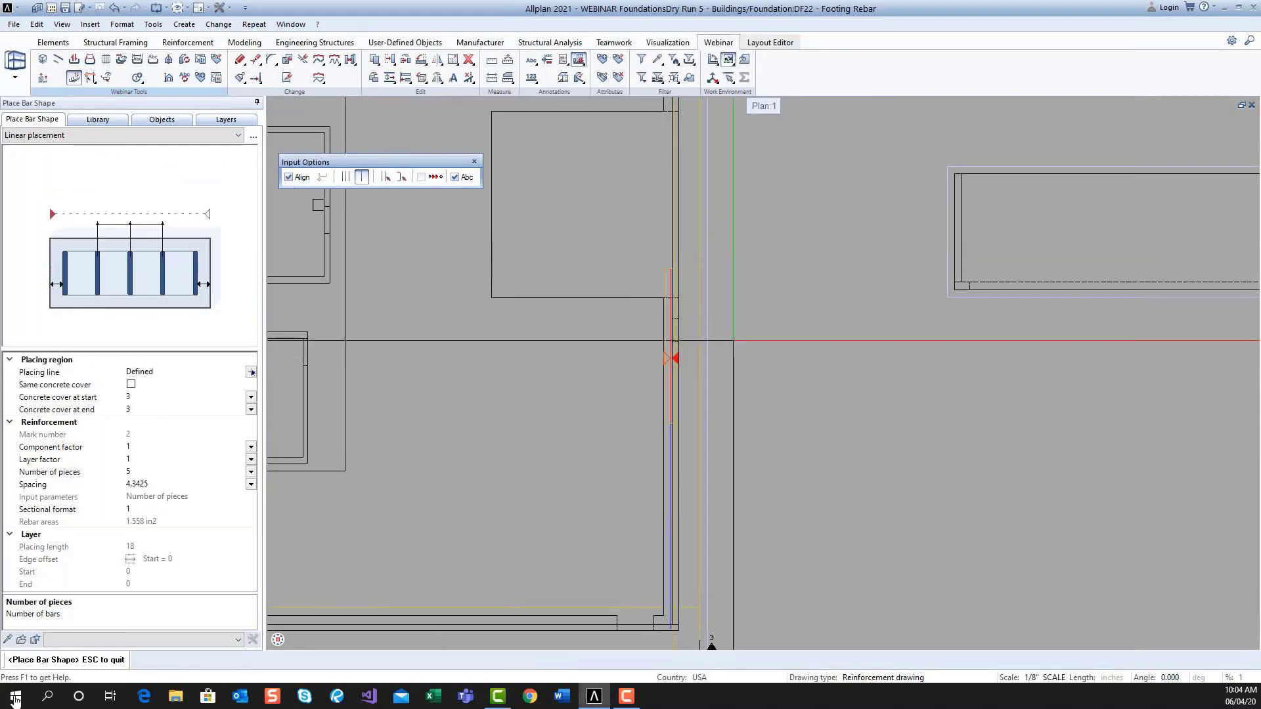
scroll(835, 330, "down", 1)
middle_click_drag(838, 330, 809, 430)
scroll(815, 381, "down", 1)
scroll(815, 379, "down", 1)
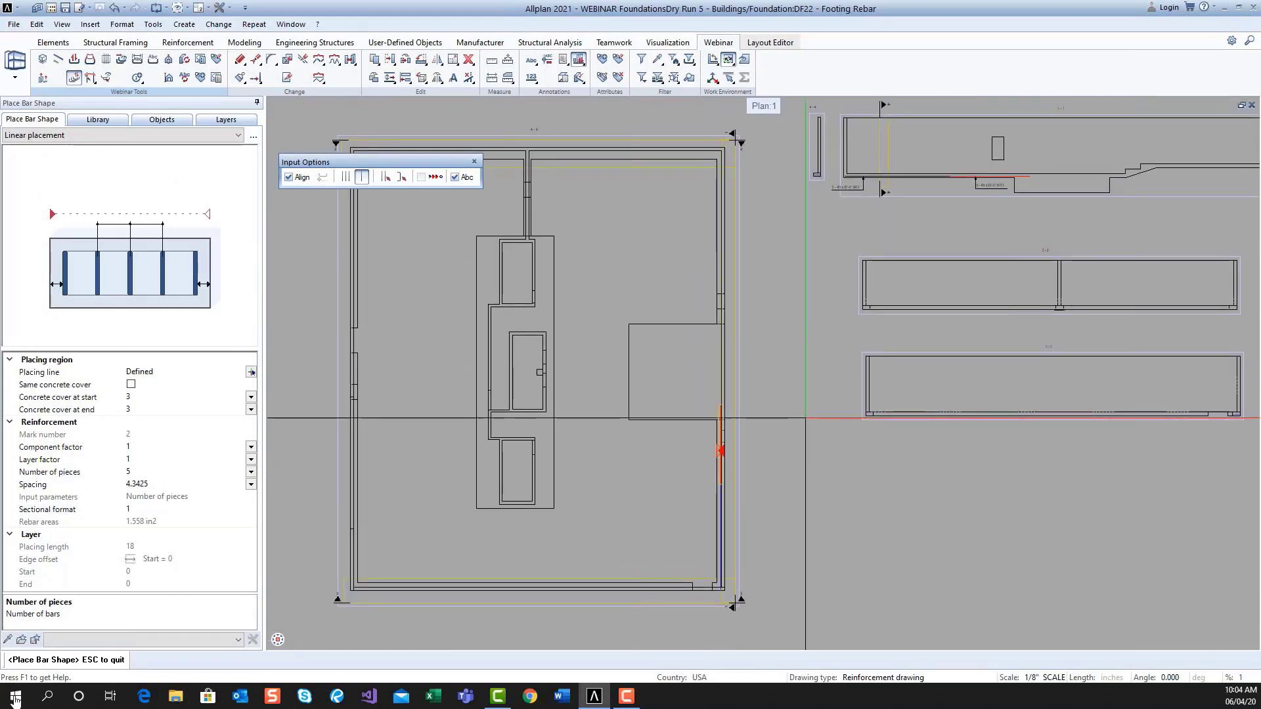
left_click(251, 372)
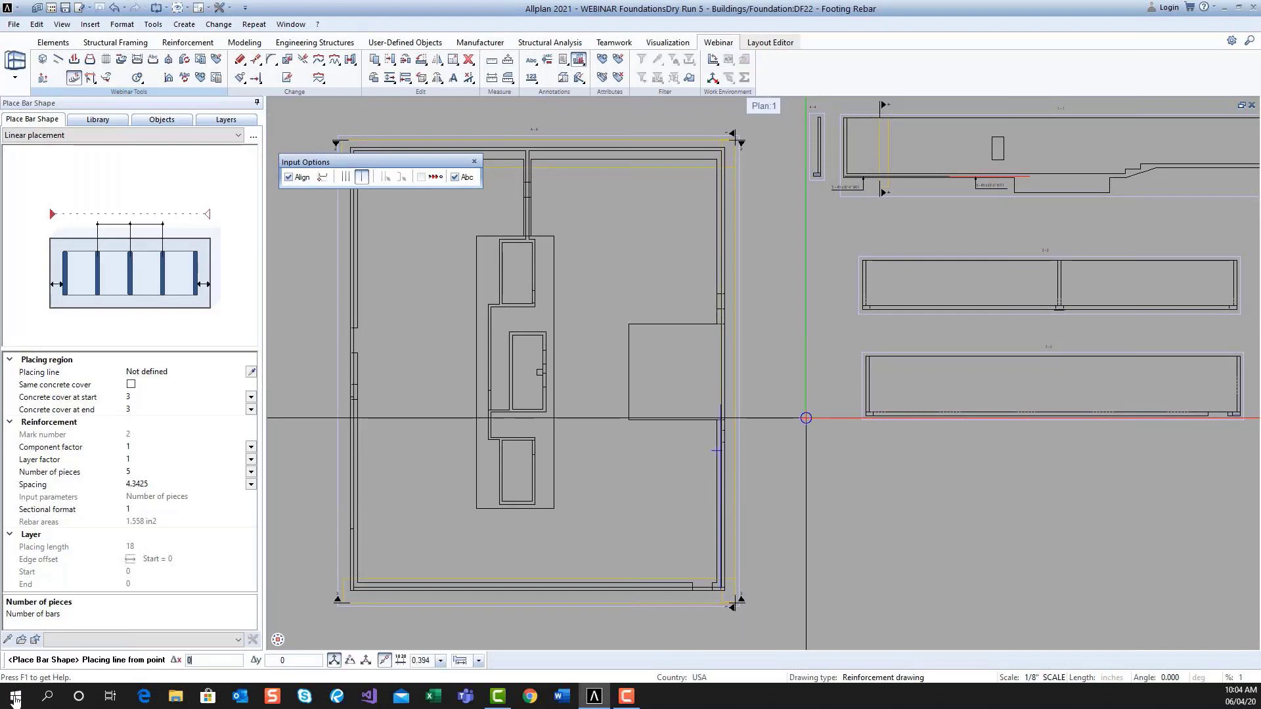
key("Escape")
scroll(1005, 190, "up", 5)
middle_click_drag(994, 249, 1026, 406)
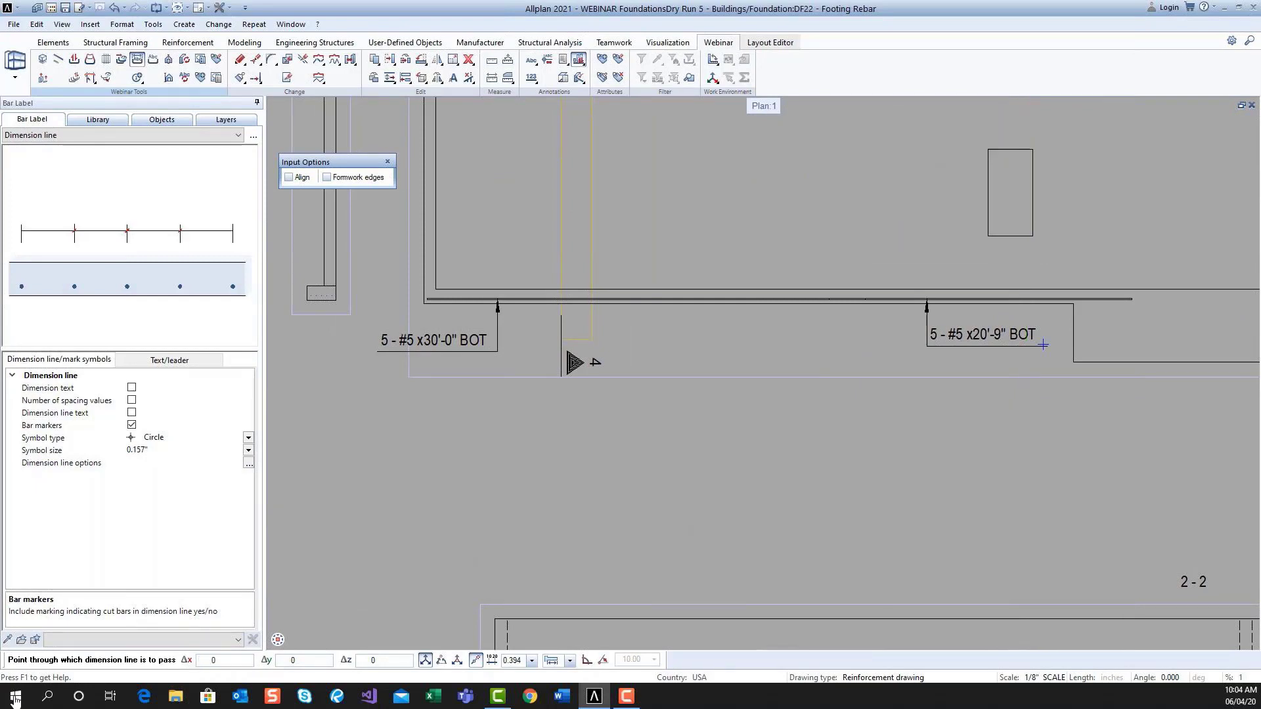
- Inspect the placed lapped bars in the isometric view beside the plan, and return to elevation 1-1 in the full plan view
left_click(1241, 105)
scroll(506, 286, "up", 6)
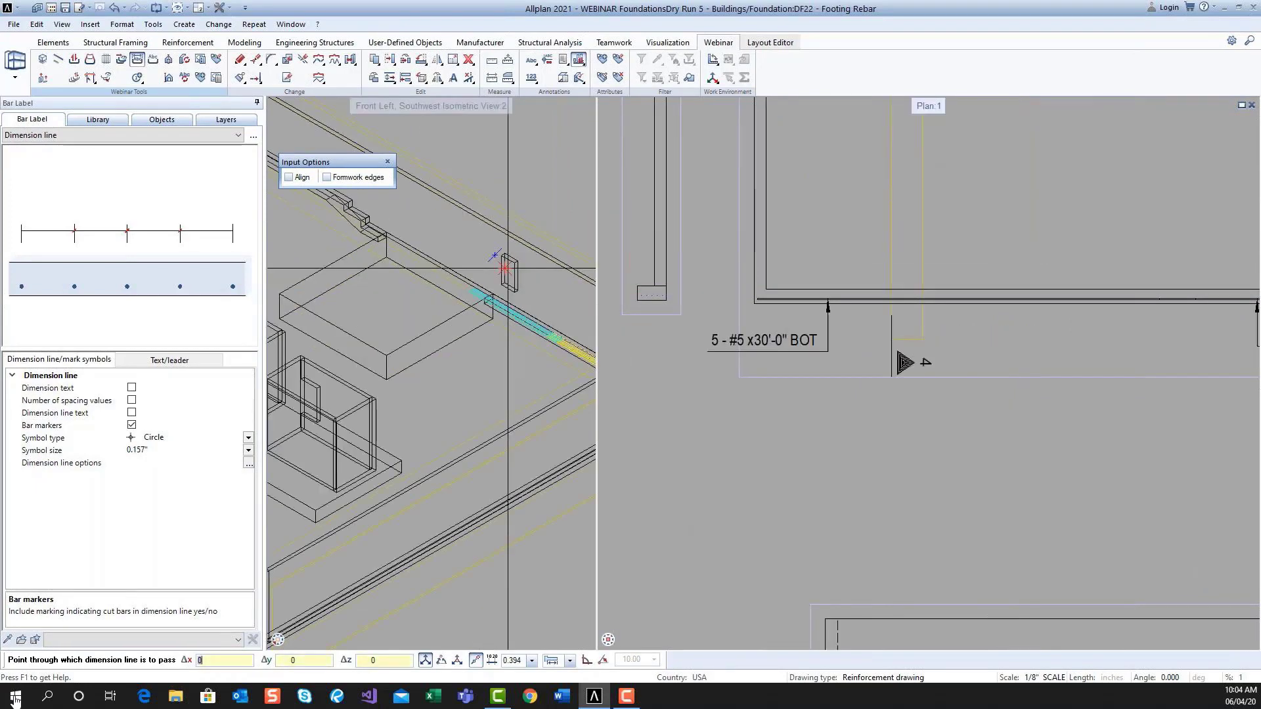
scroll(500, 280, "up", 2)
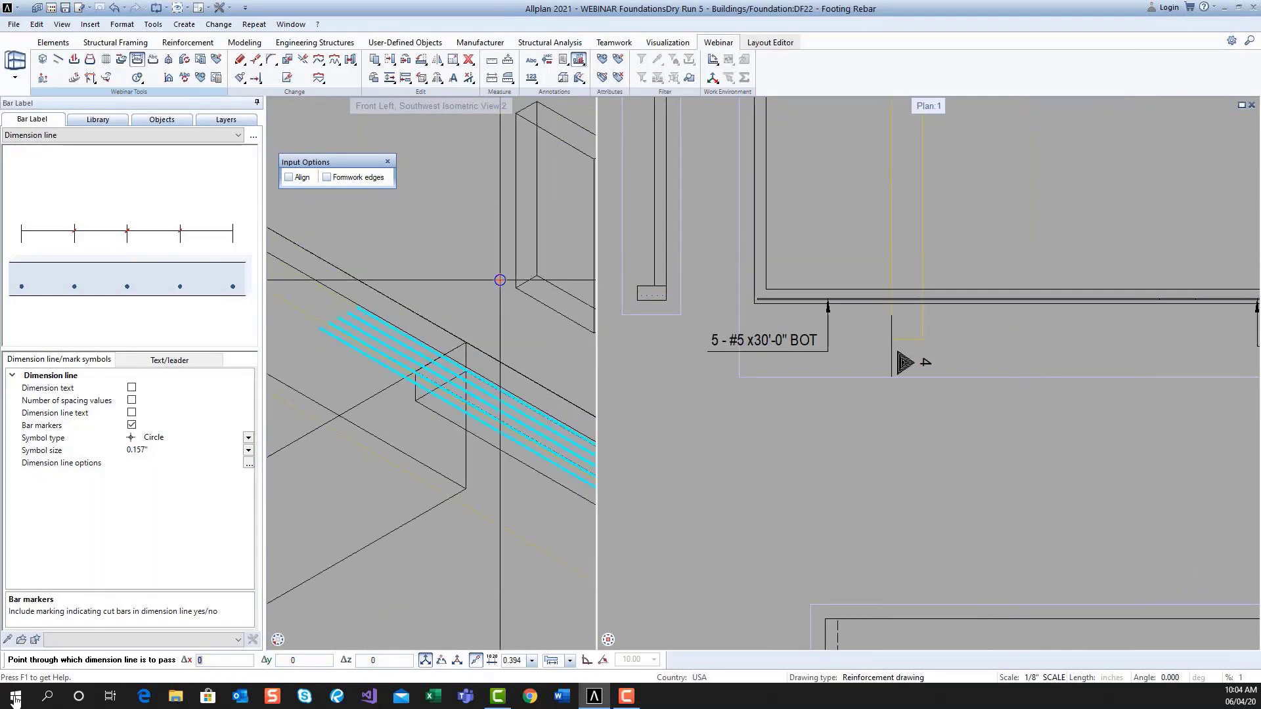
scroll(500, 281, "down", 3)
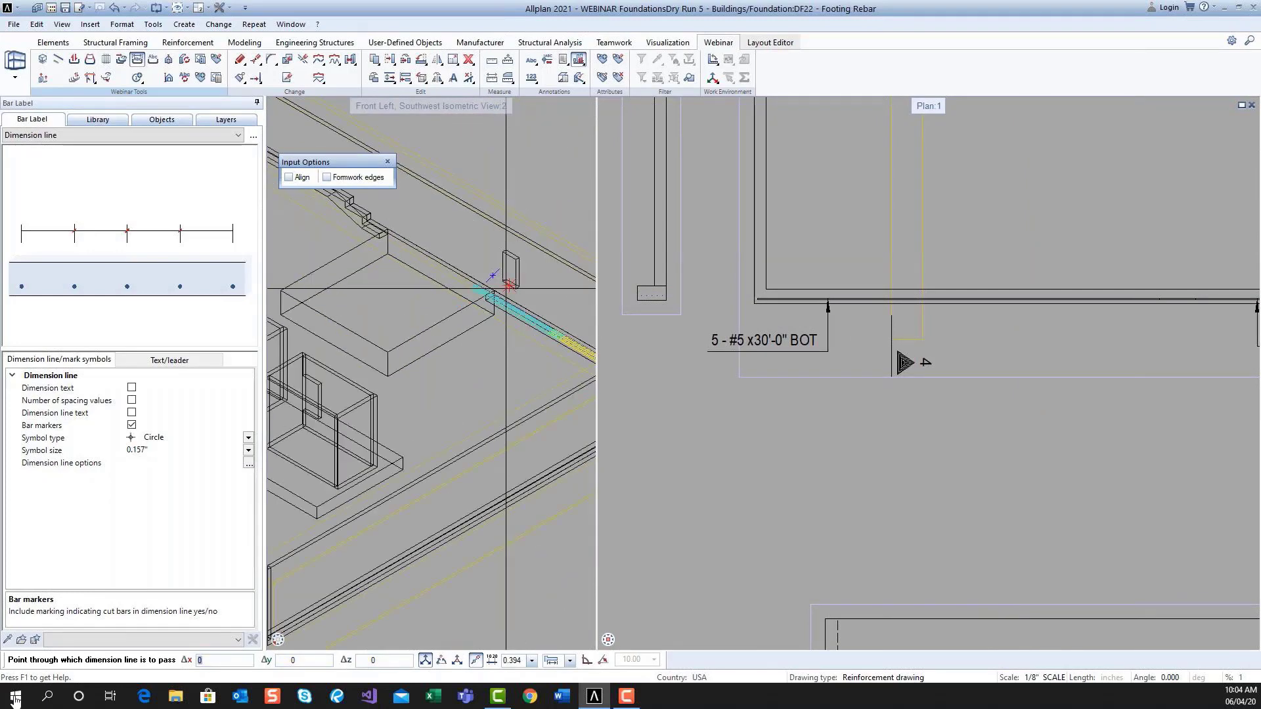
middle_click_drag(550, 397, 427, 377)
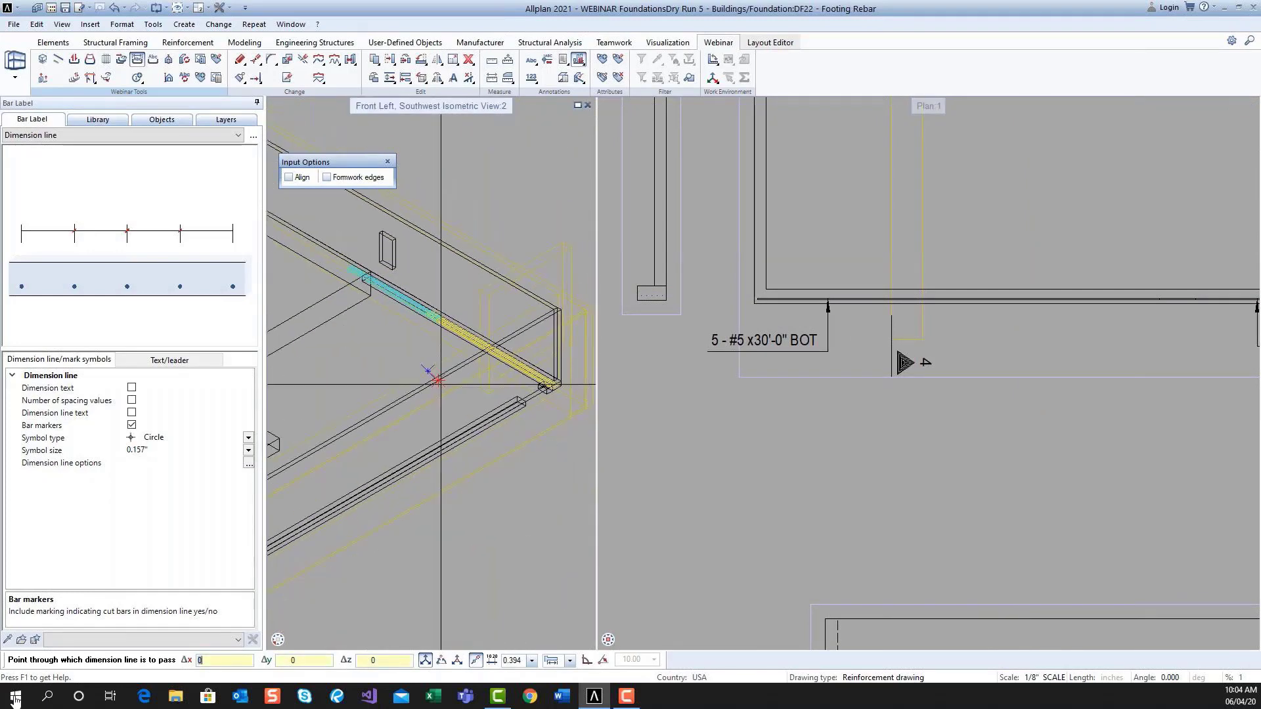
scroll(780, 414, "down", 3)
middle_click_drag(864, 434, 963, 386)
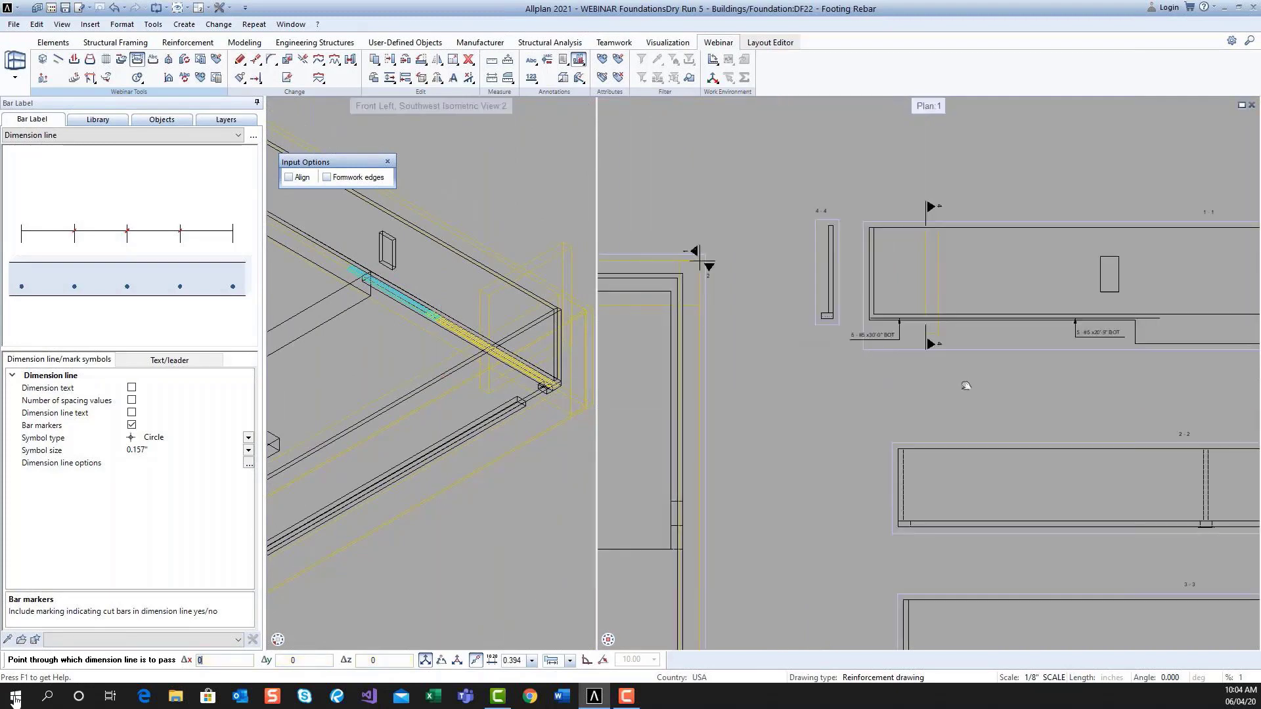
middle_click_drag(886, 477, 919, 317)
scroll(913, 367, "down", 1)
scroll(913, 322, "down", 1)
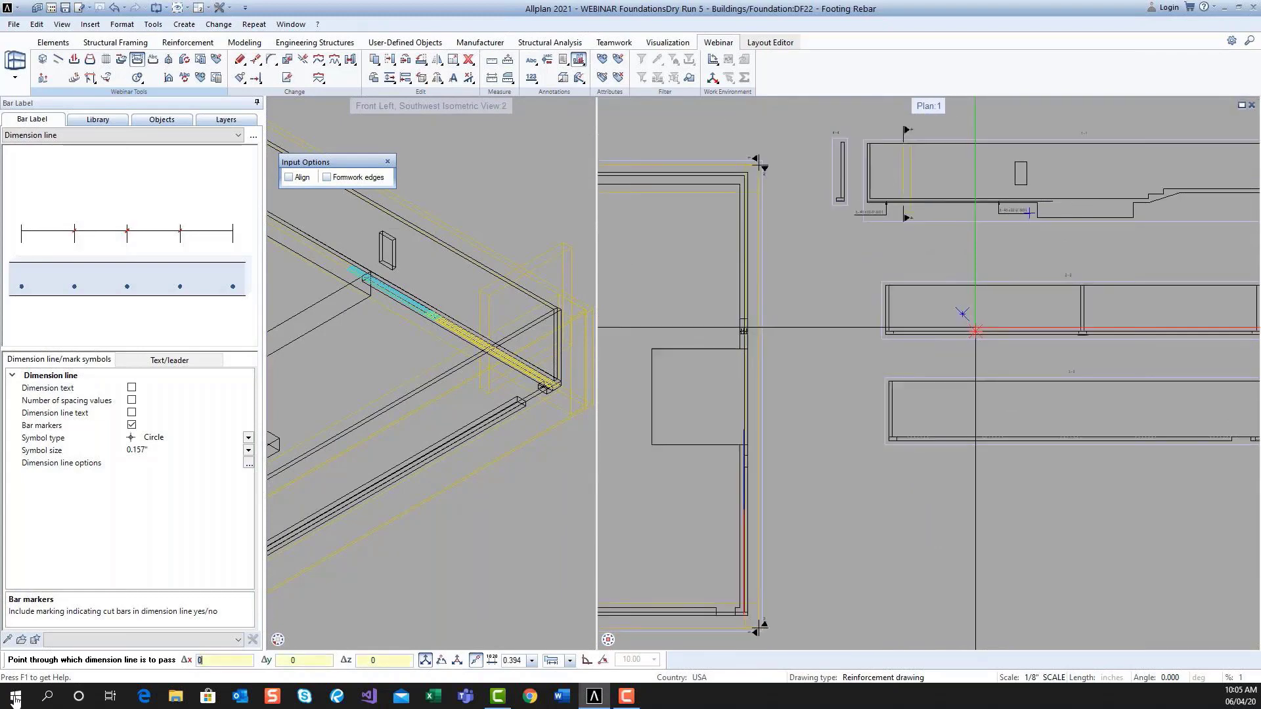
double_click(929, 106)
middle_click_drag(979, 221, 829, 227)
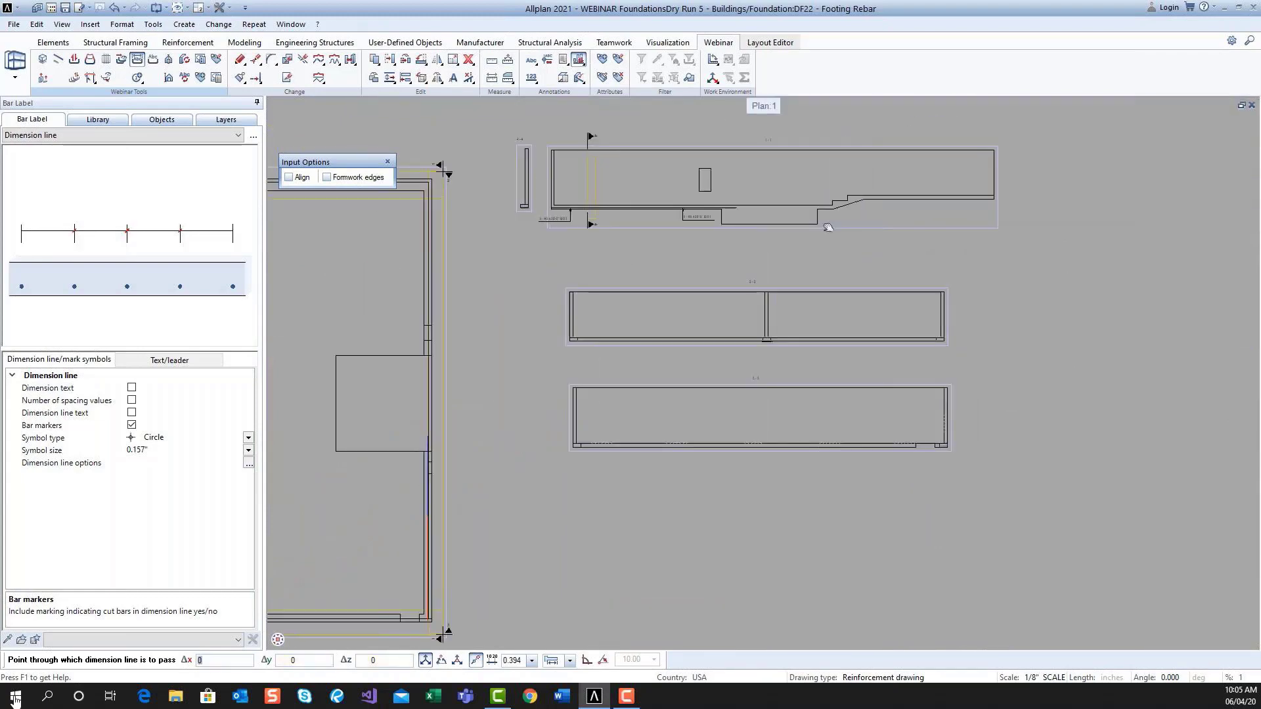
scroll(828, 227, "up", 3)
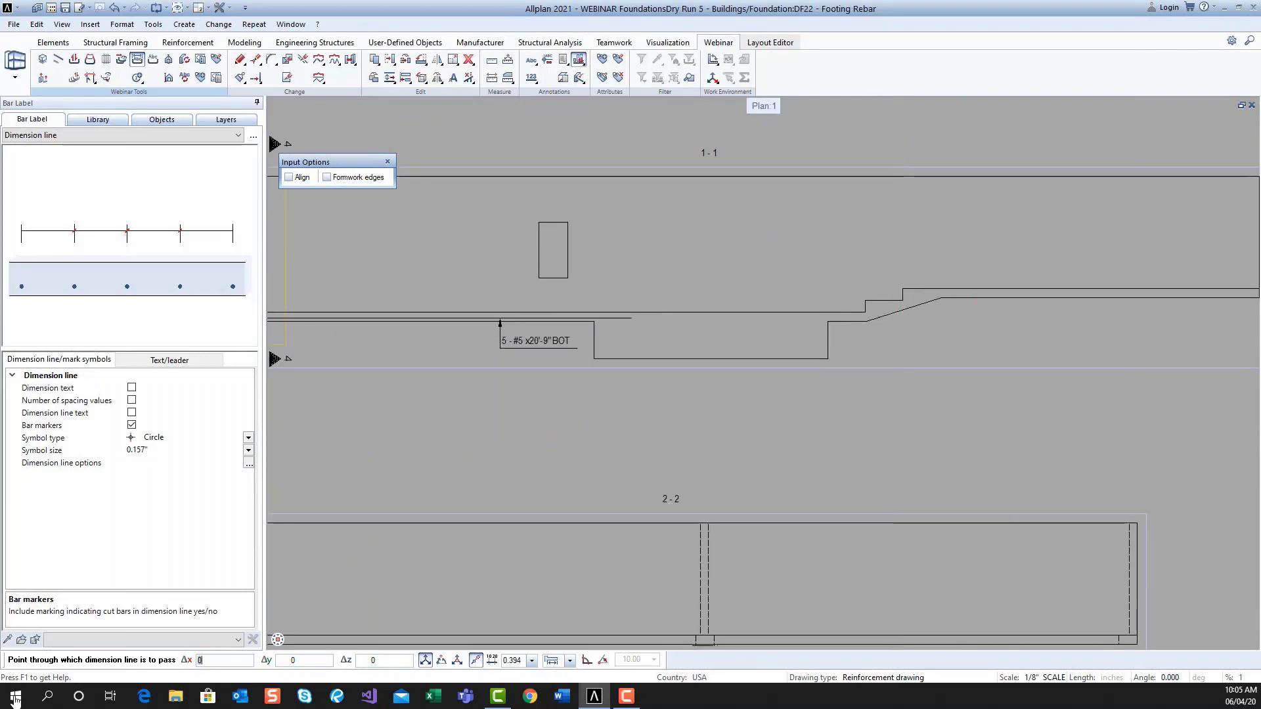
- Leave the dimension line labeling and start a new bar with the Freeform shape
key("Escape")
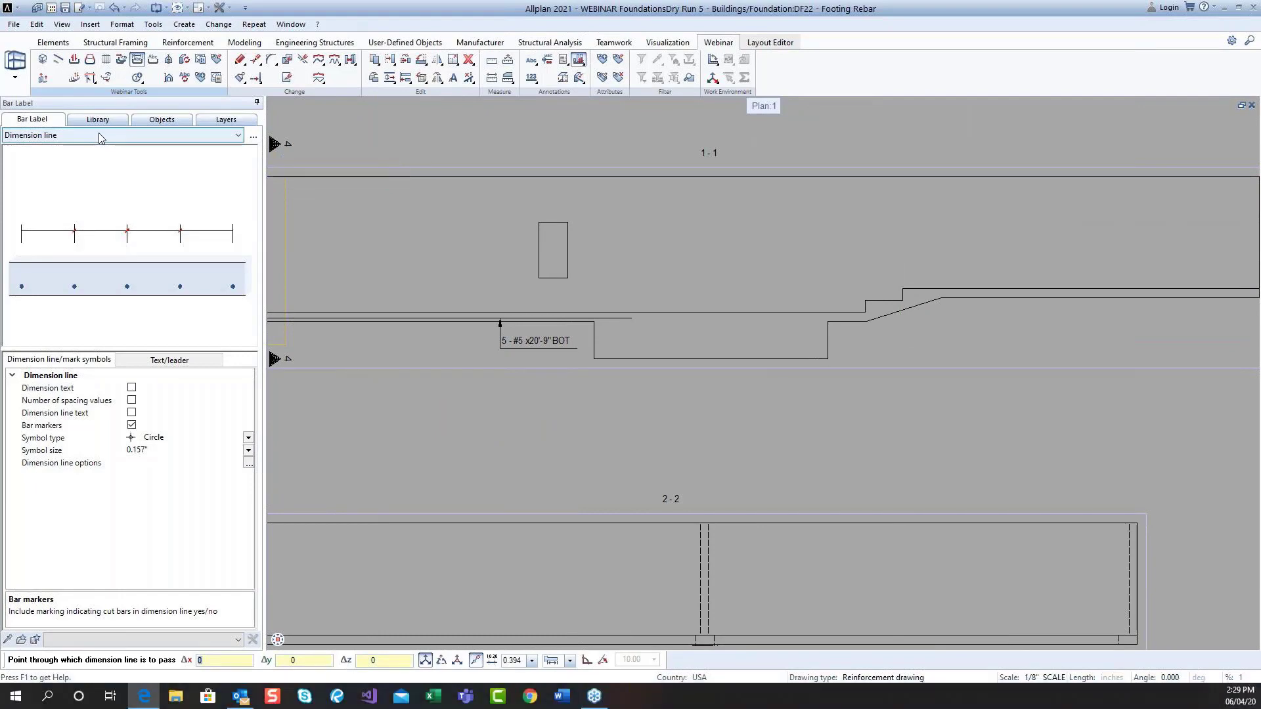
key("Escape")
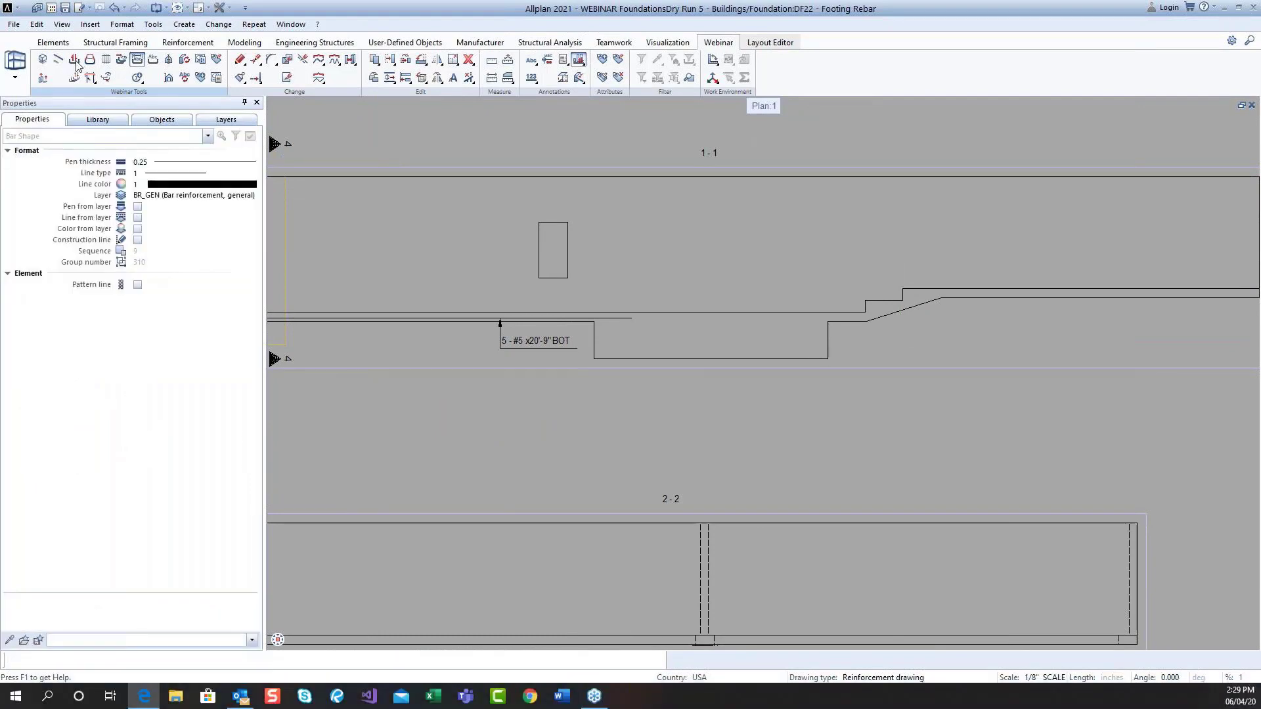
left_click(75, 60)
key("Escape")
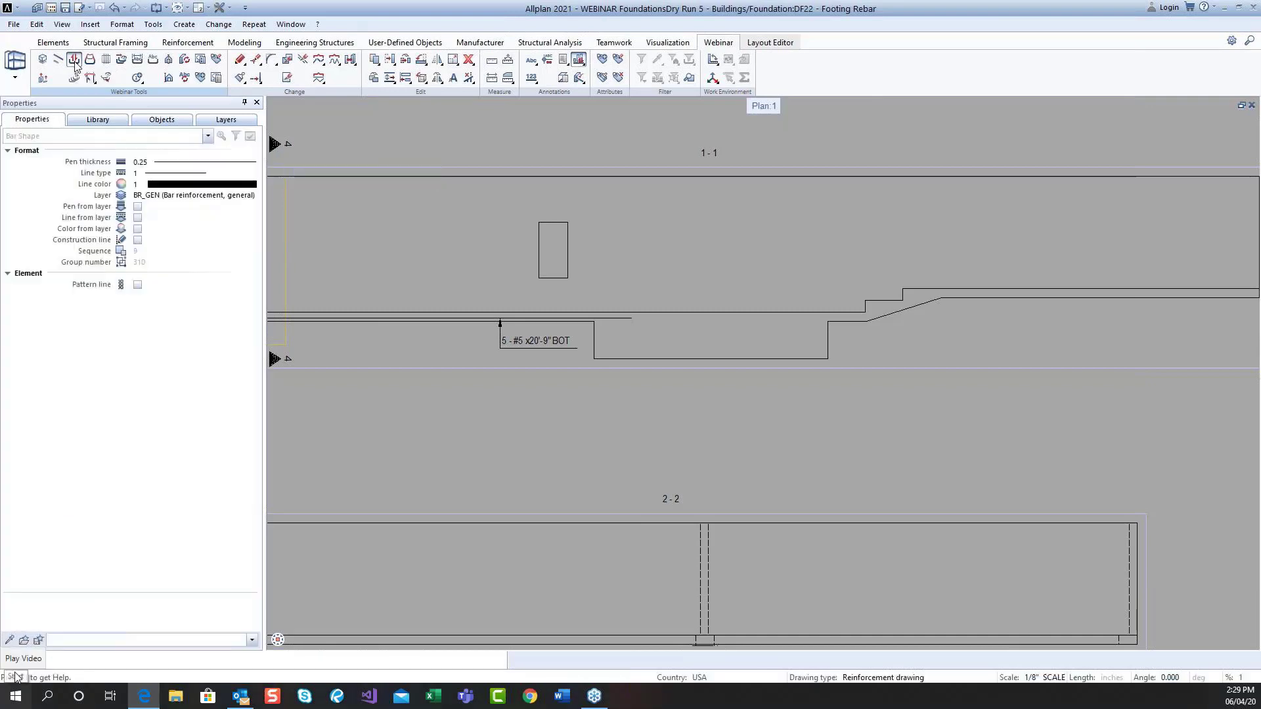
left_click(108, 78)
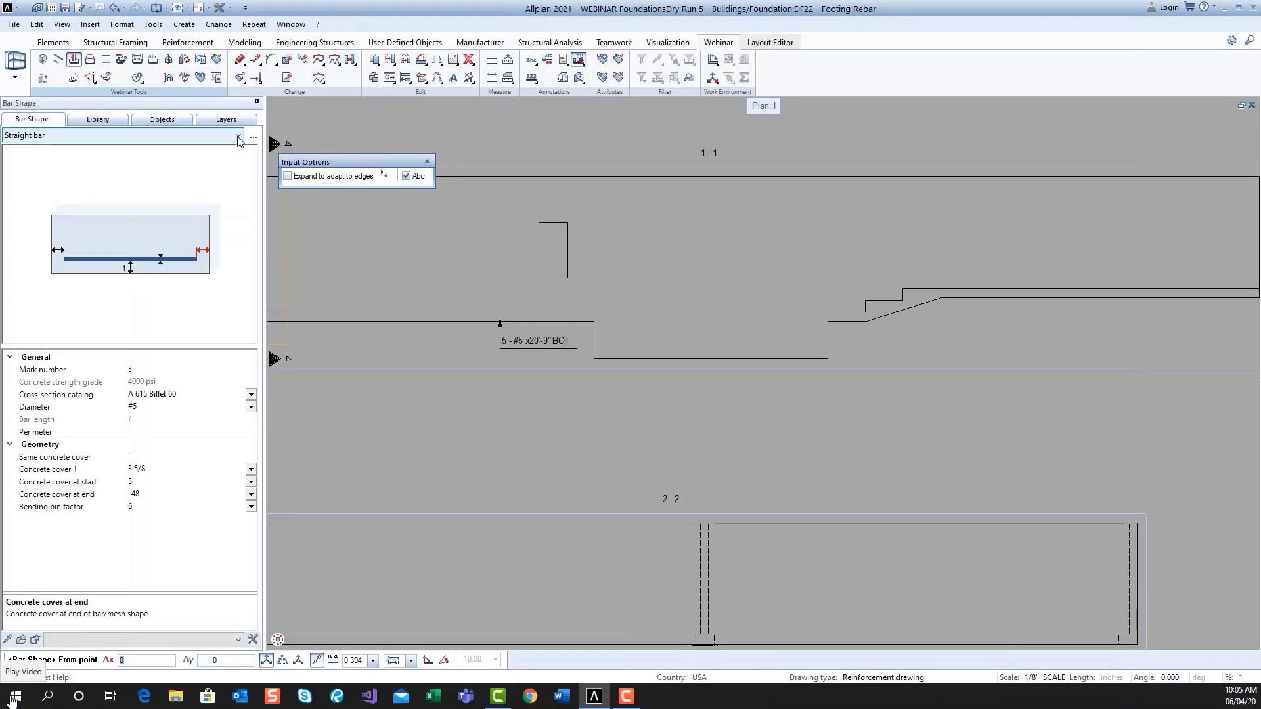
left_click(238, 136)
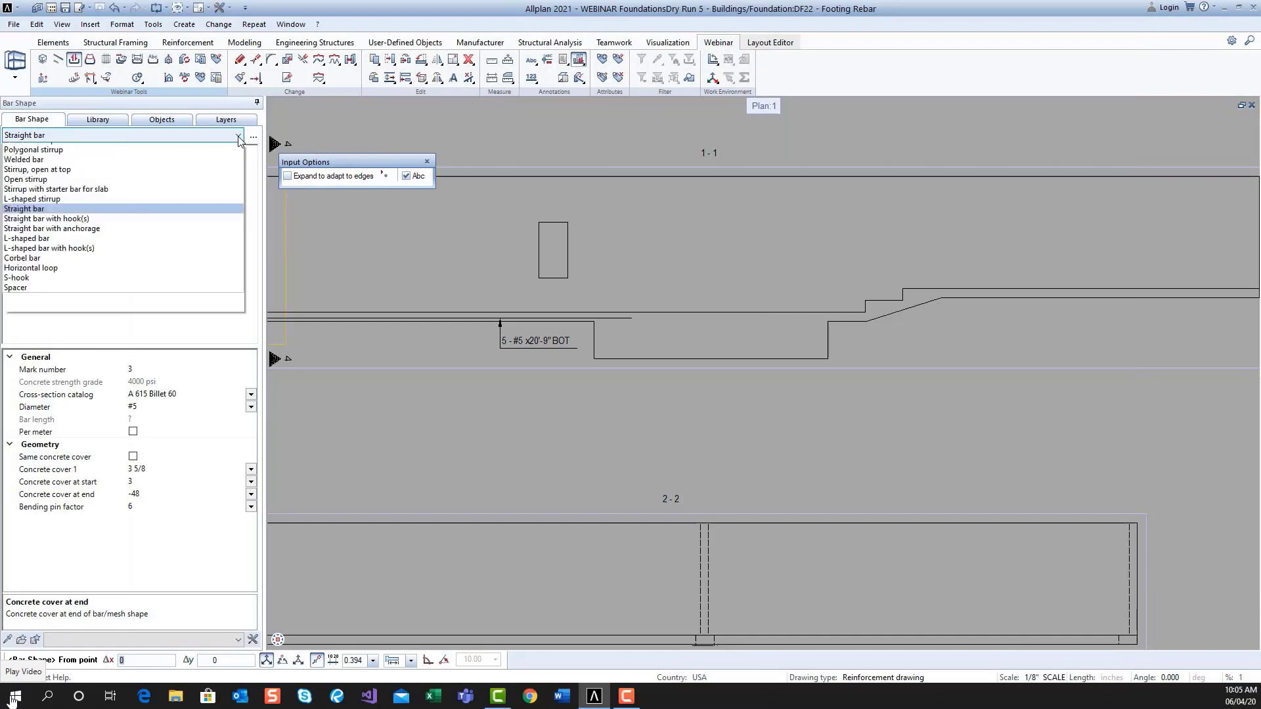
left_click(100, 149)
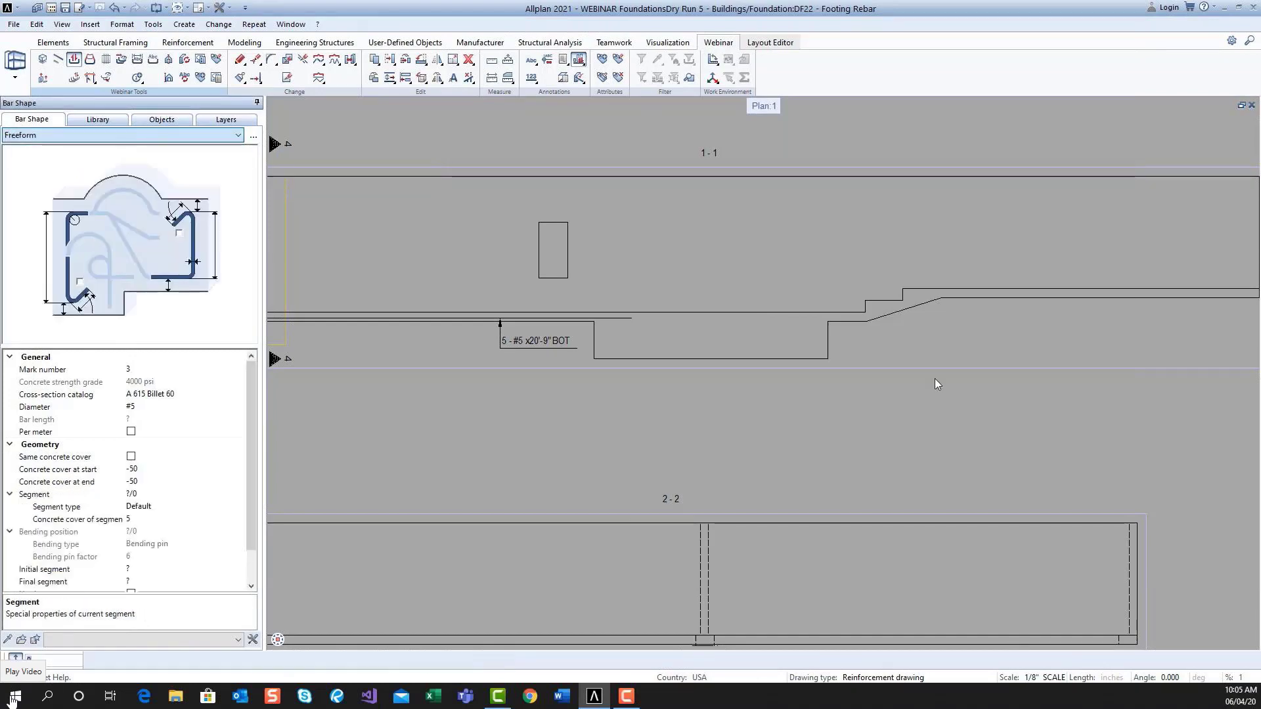
- Draw the freeform bar's first segment in elevation 1-1, from the deeper footing's upper corner to the foot of the sloped underside
scroll(935, 341, "up", 2)
scroll(935, 342, "up", 1)
middle_click_drag(935, 342, 920, 408)
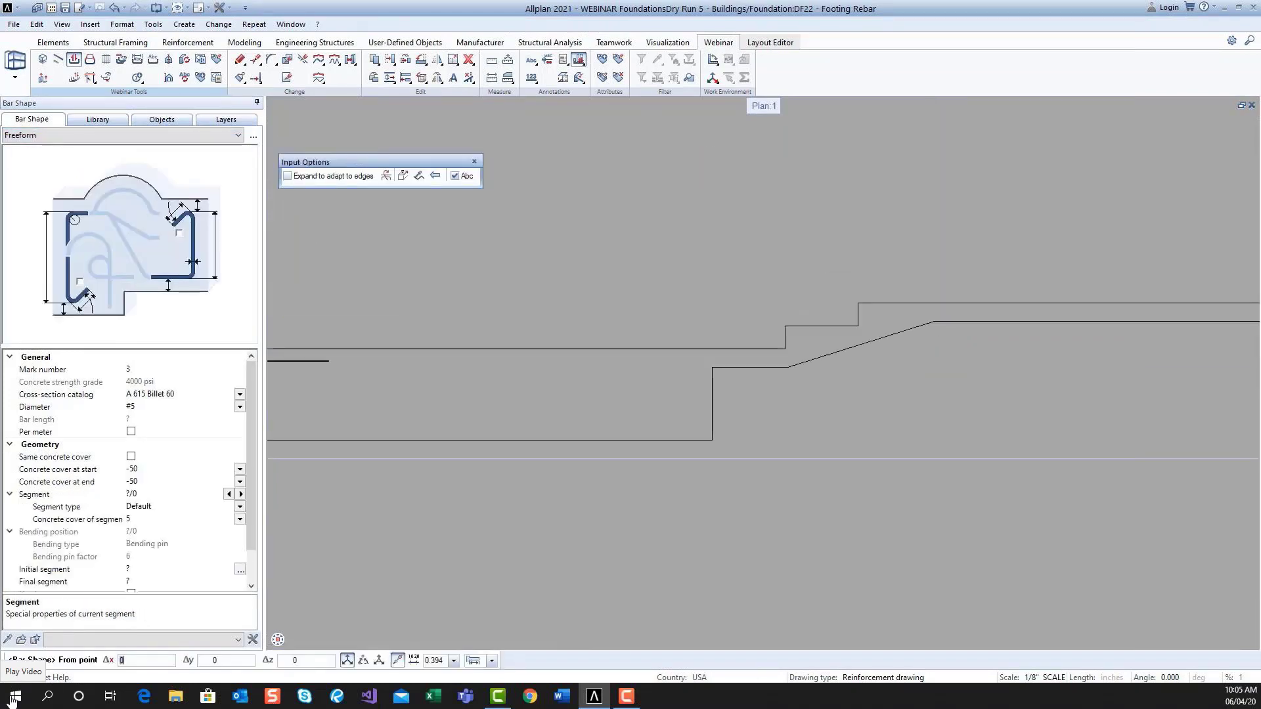
left_click(713, 367)
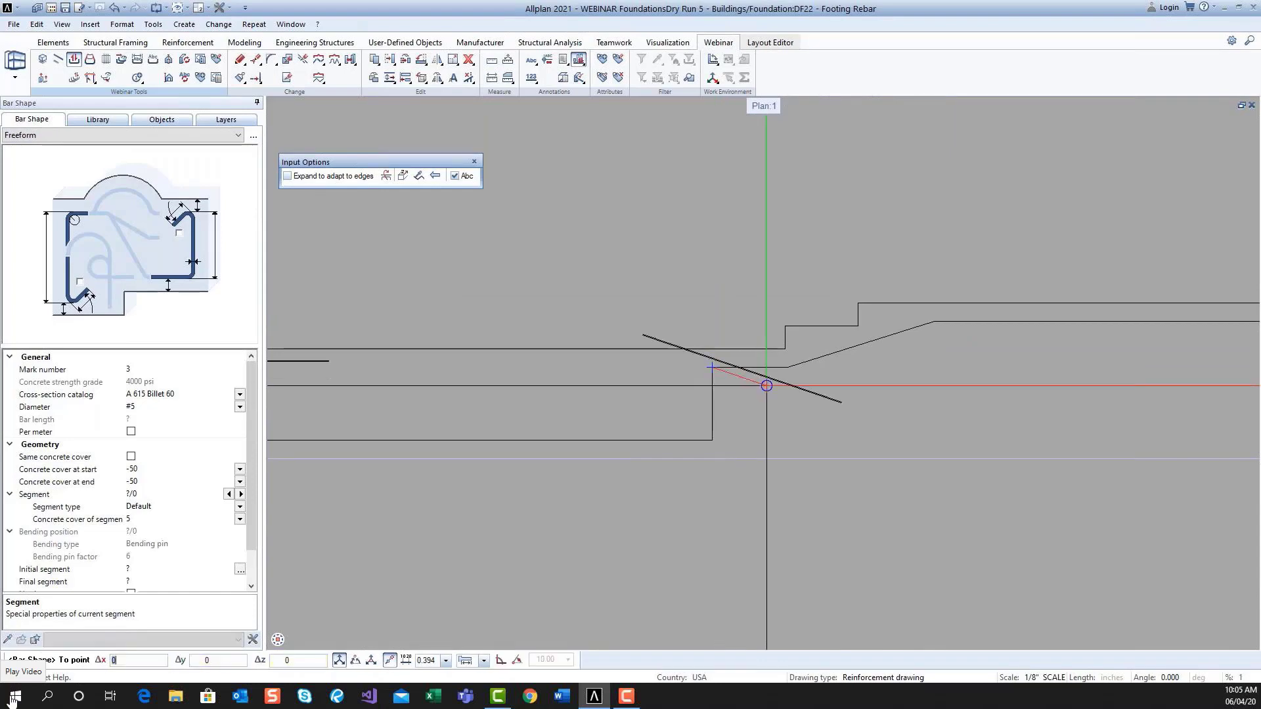
left_click(793, 368)
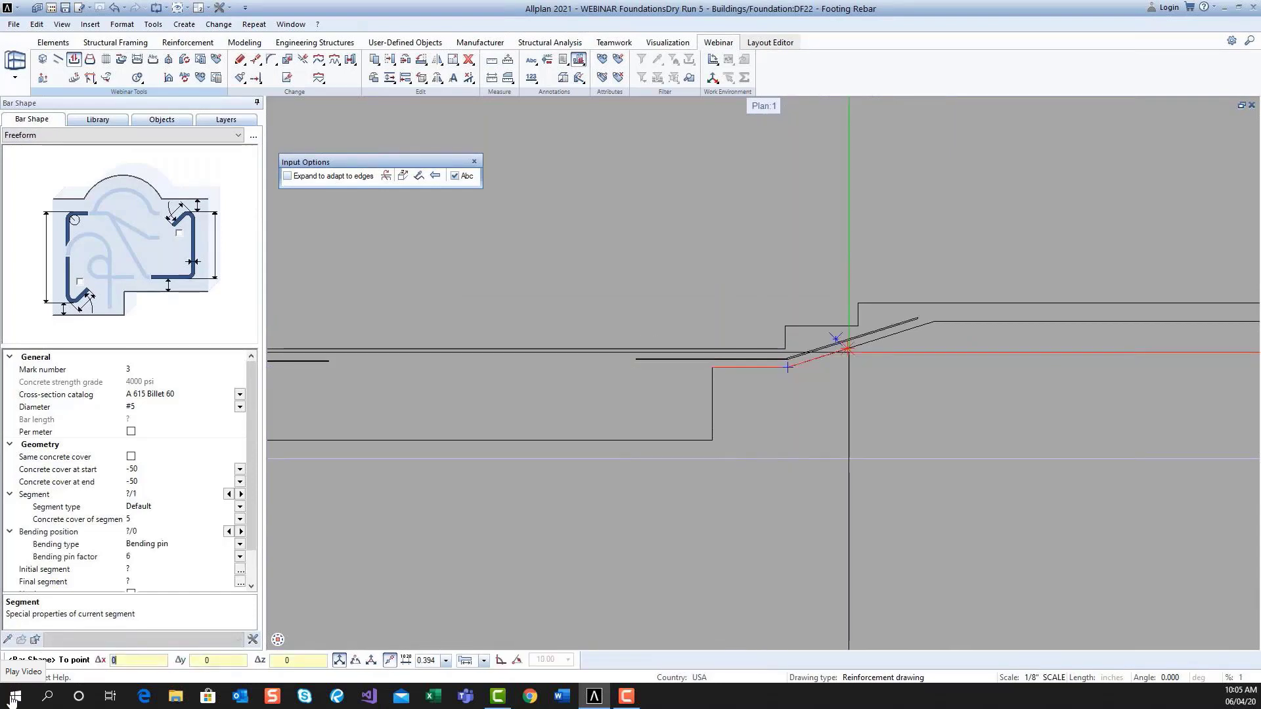
- Continue the freeform bar up the slope to its intersection with the upper footing's top edge, and finish along that edge
middle_click_drag(887, 336, 718, 403)
scroll(718, 402, "up", 2)
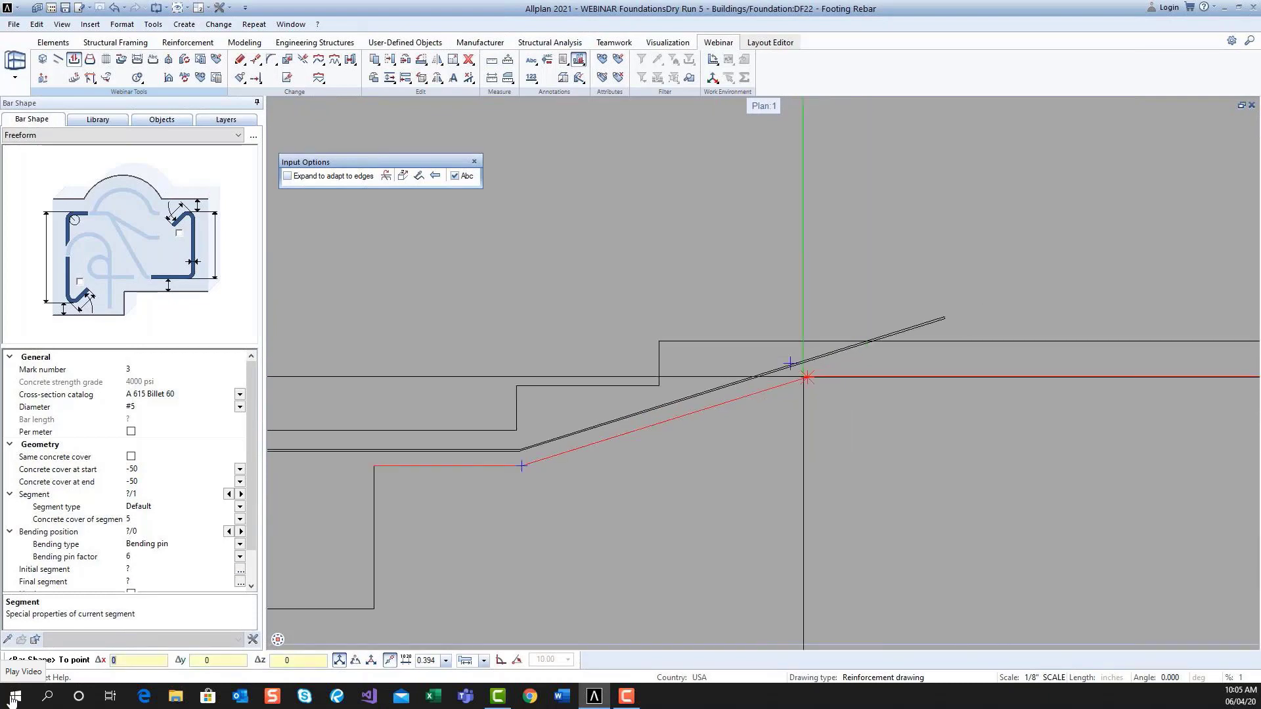
right_click(825, 368)
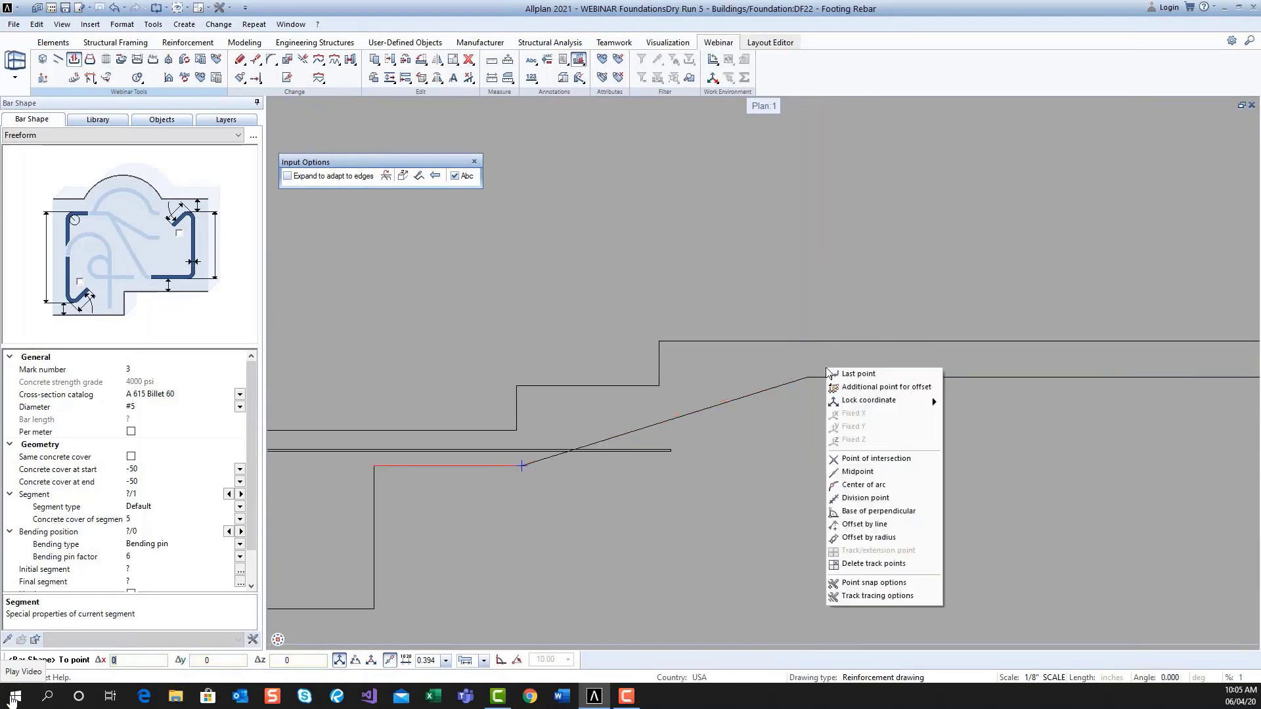
left_click(873, 460)
left_click(788, 383)
left_click(904, 342)
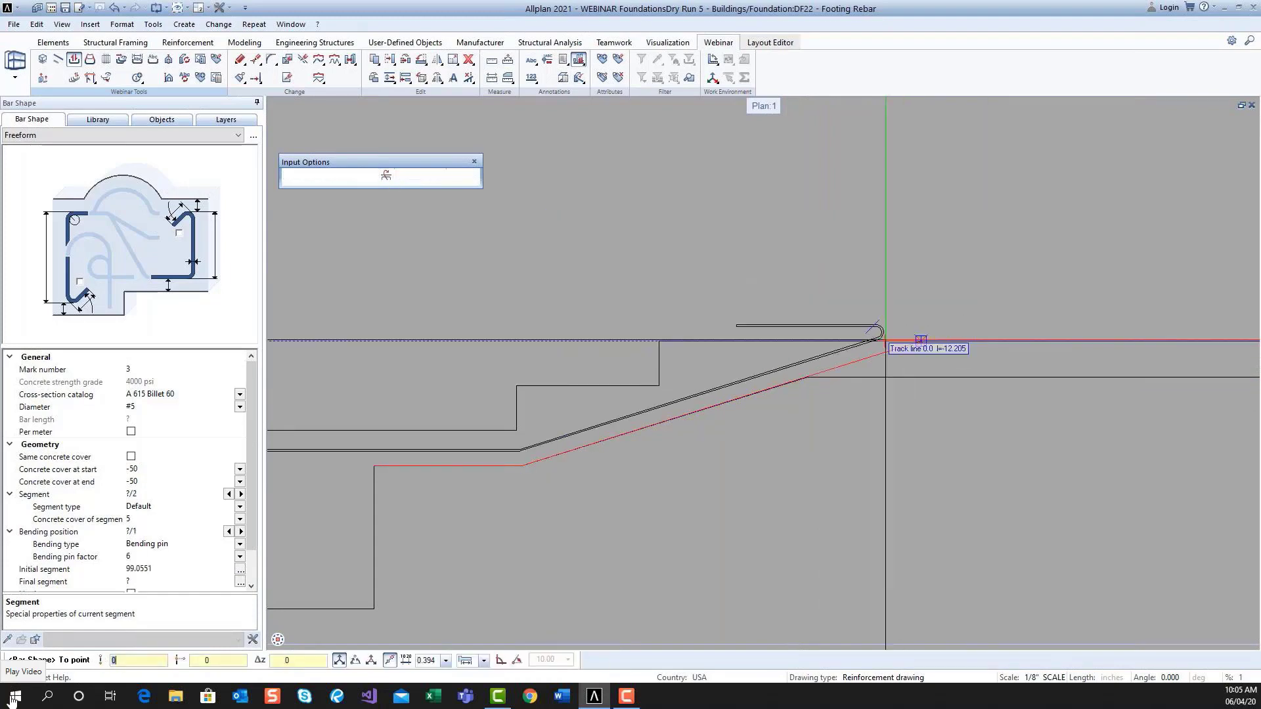
left_click(1012, 342)
key("Escape")
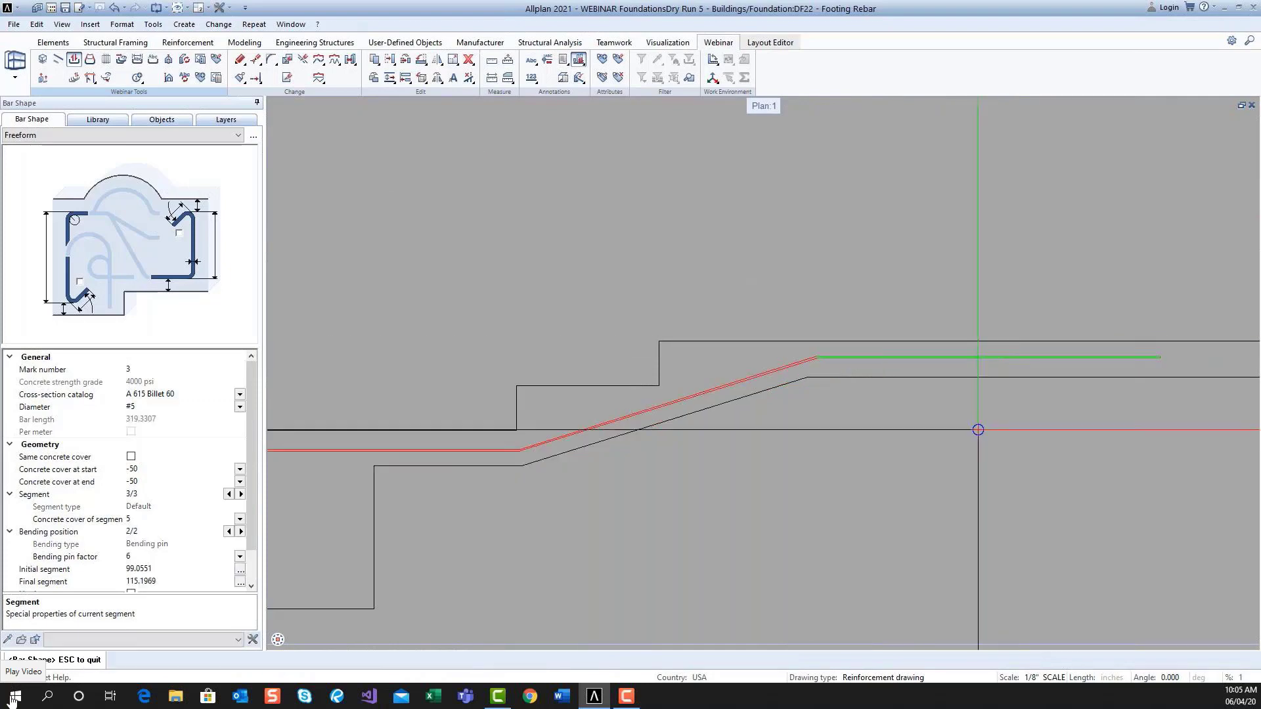
- Set the concrete cover of the freeform bar's first segment along the deeper footing to 3.625
scroll(974, 431, "down", 1)
middle_click_drag(946, 445, 973, 395)
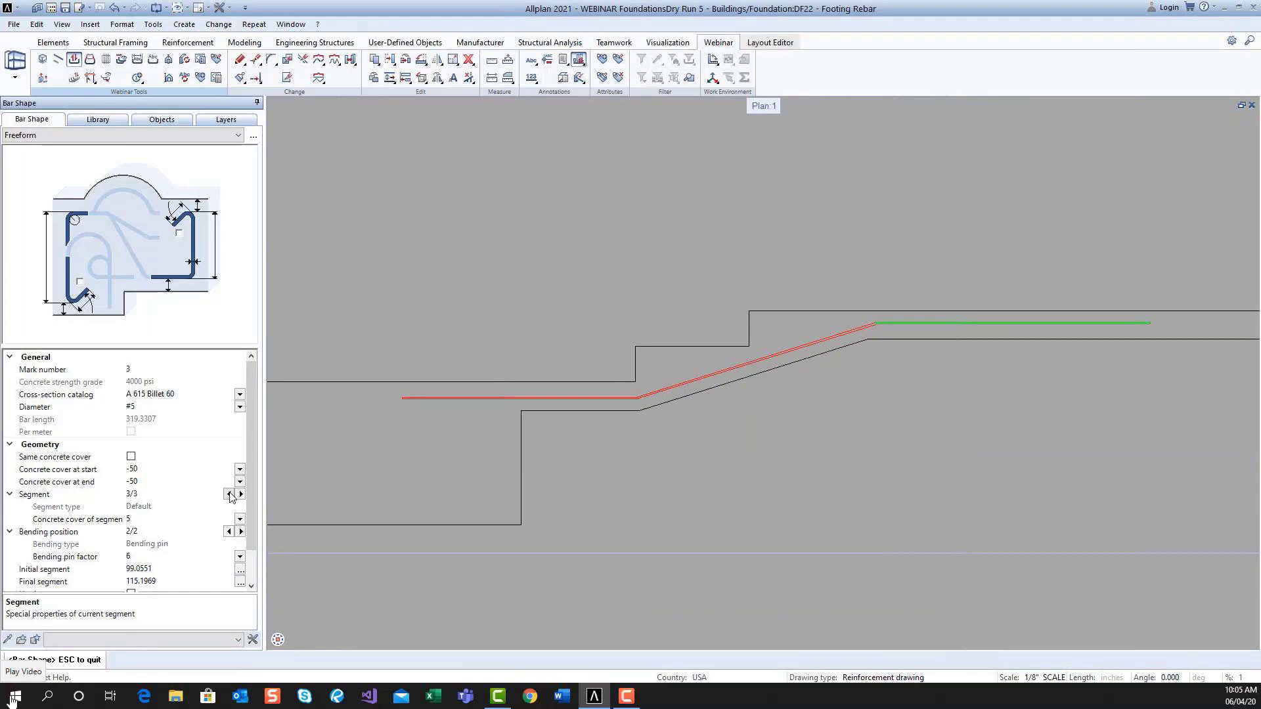
left_click(228, 494)
left_click(228, 494)
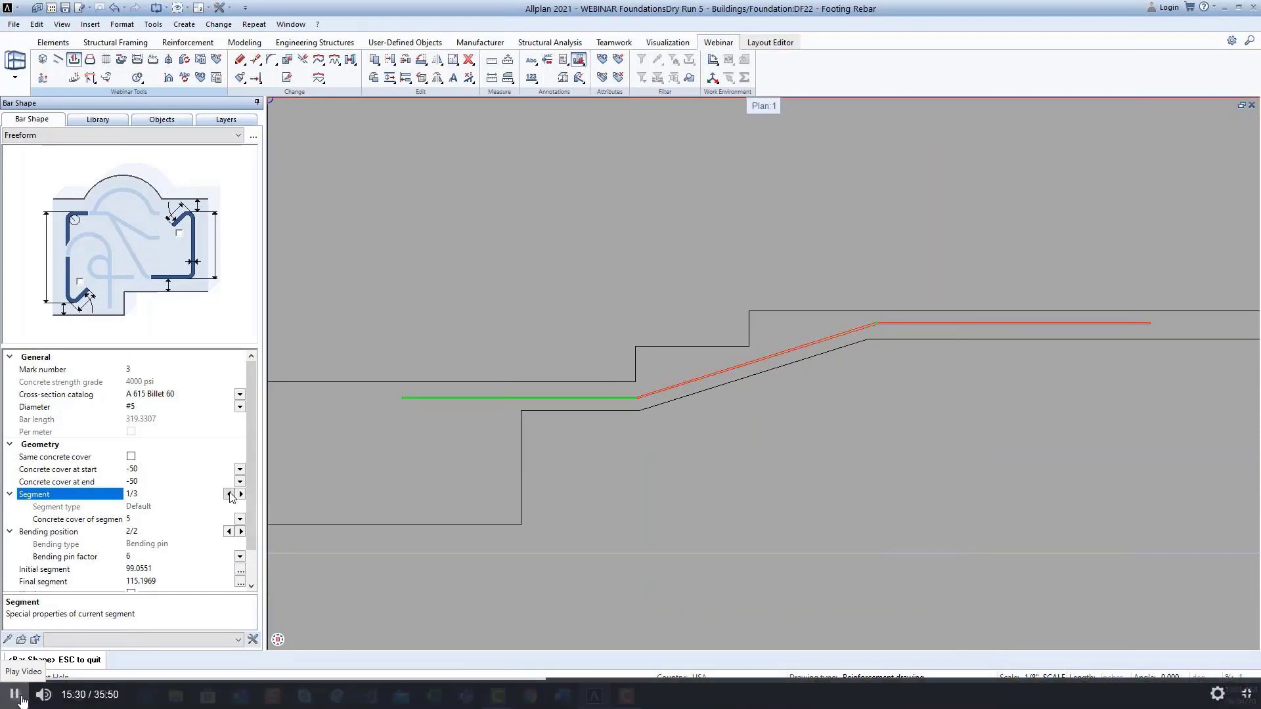
left_click(139, 519)
type("3.625")
key("Return")
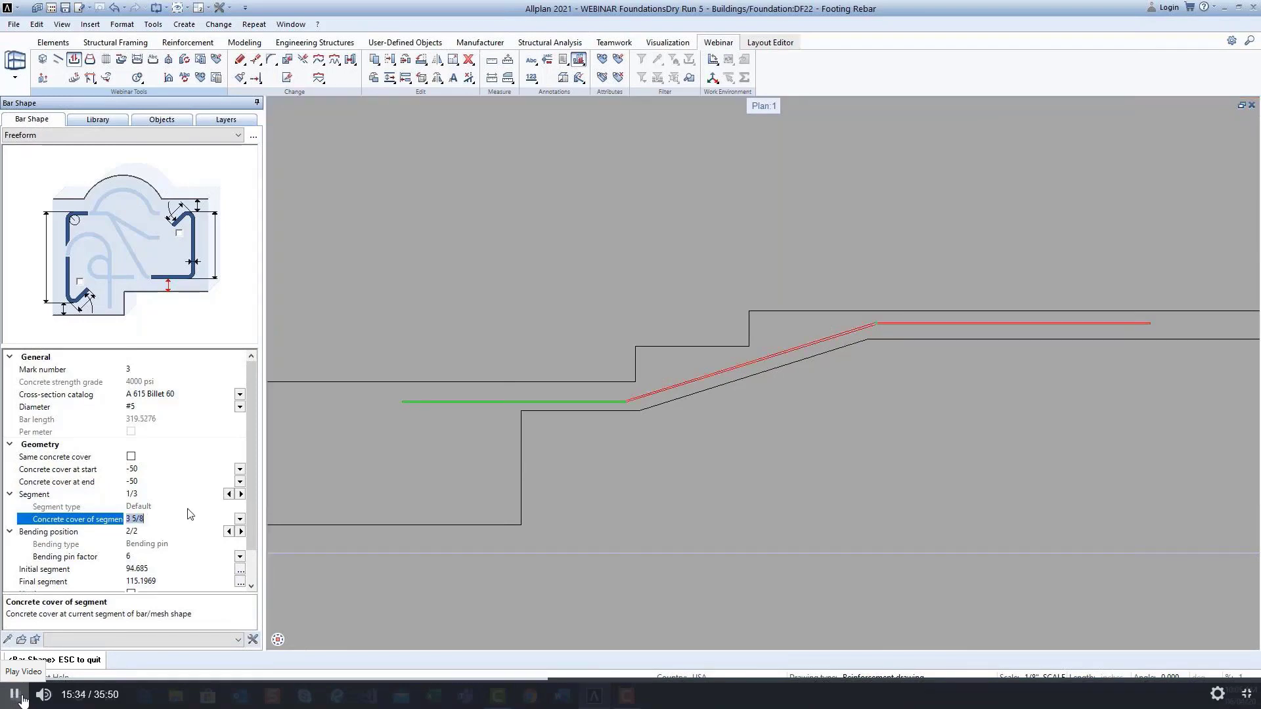
- Set the concrete cover of the freeform bar's sloped second segment to 3.625
left_click(241, 494)
left_click(145, 519)
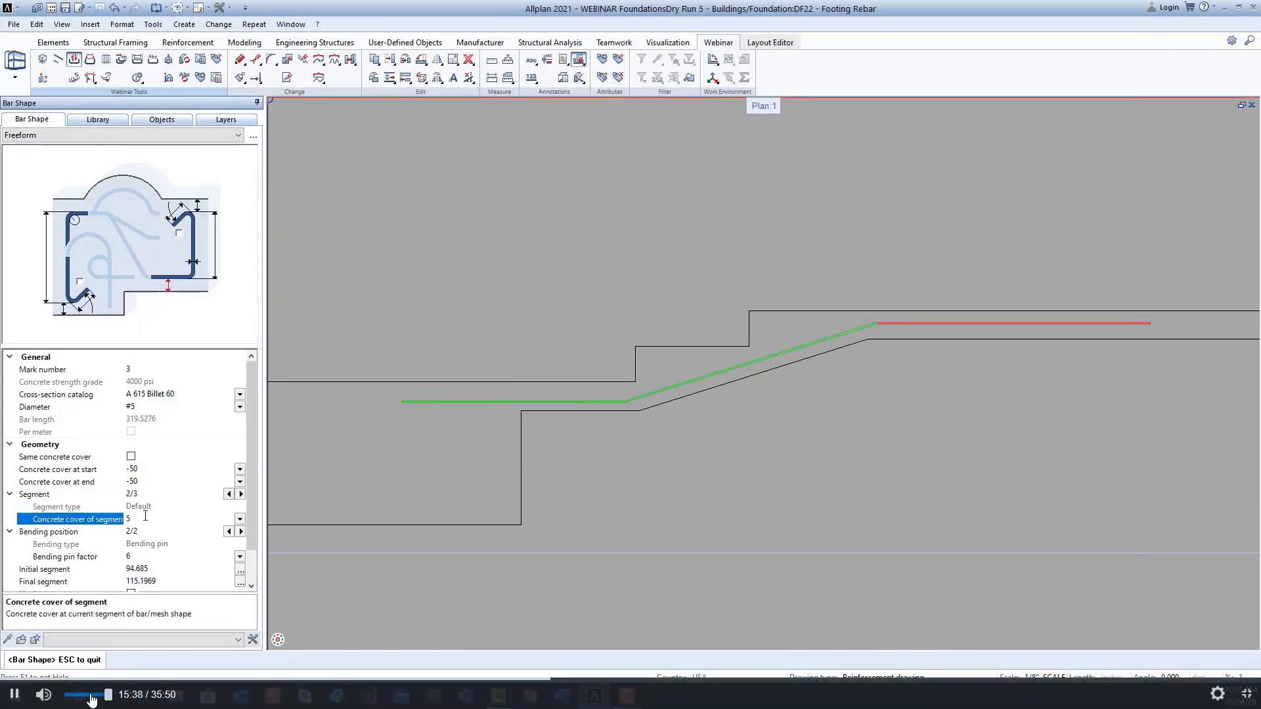
type("3.625")
key("Return")
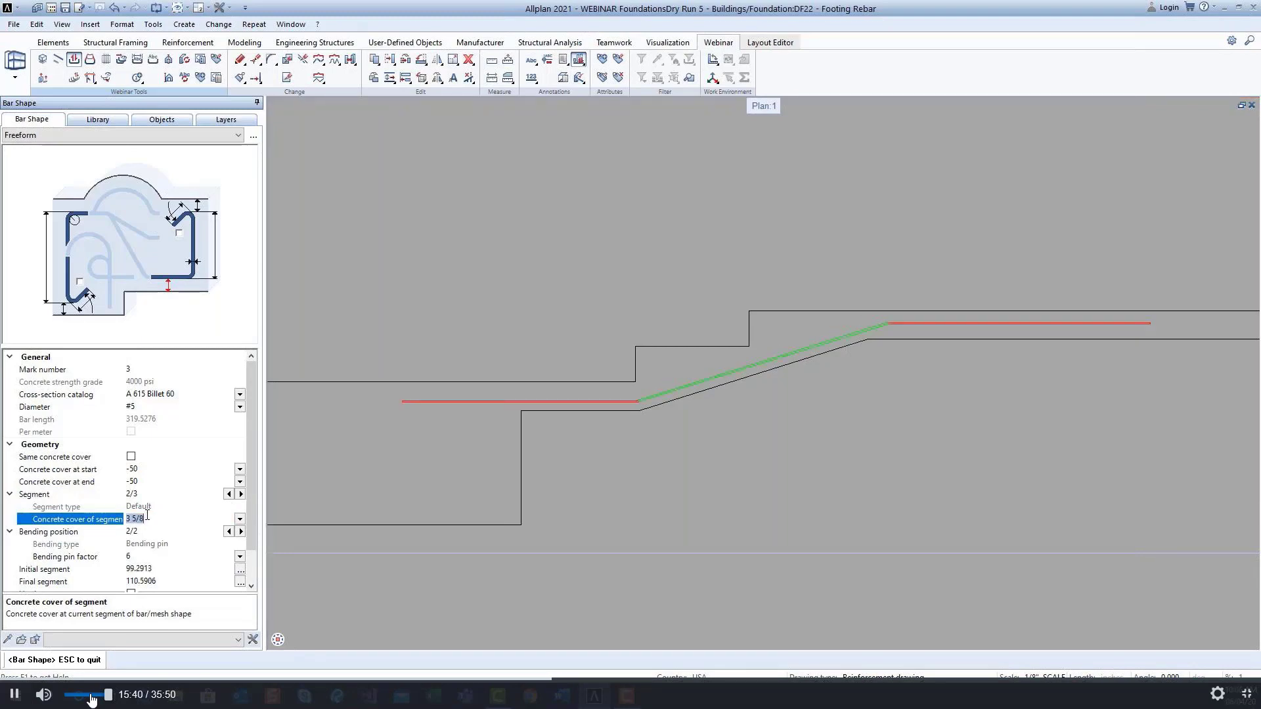
- Set the freeform bar's final segment length to 30 and finish the bar shape
left_click(241, 494)
scroll(197, 526, "down", 1)
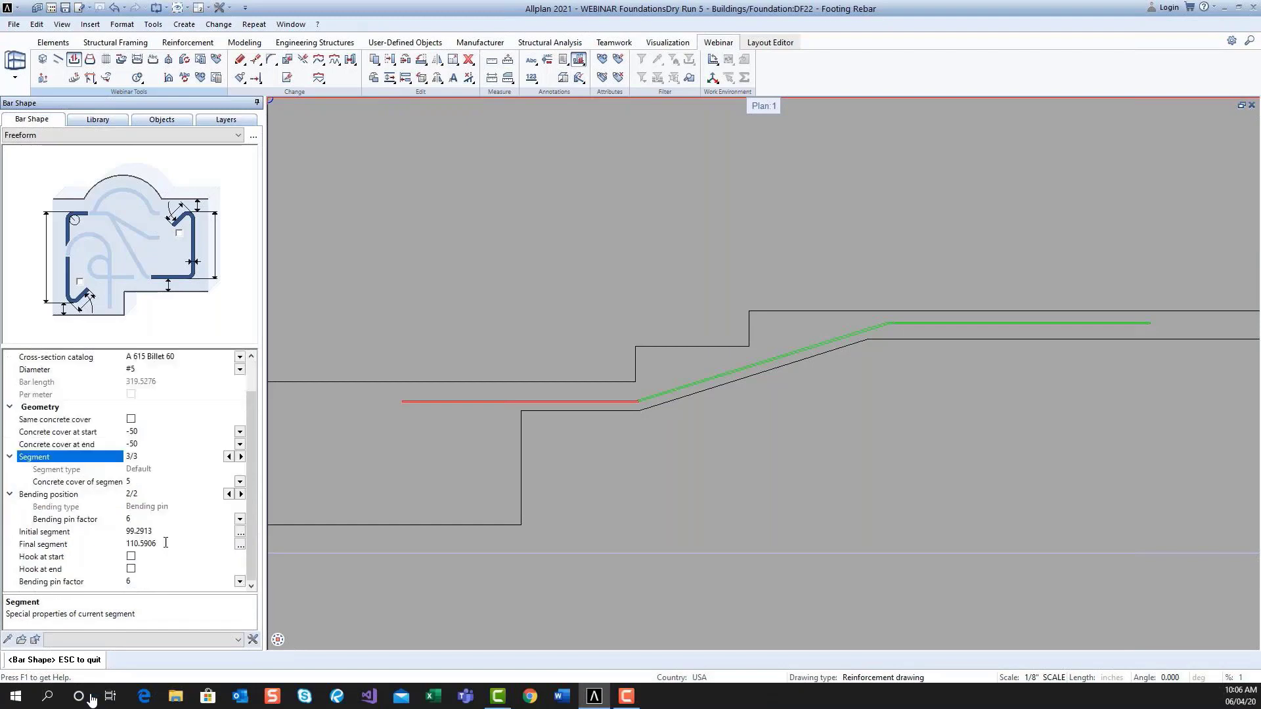
left_click(166, 543)
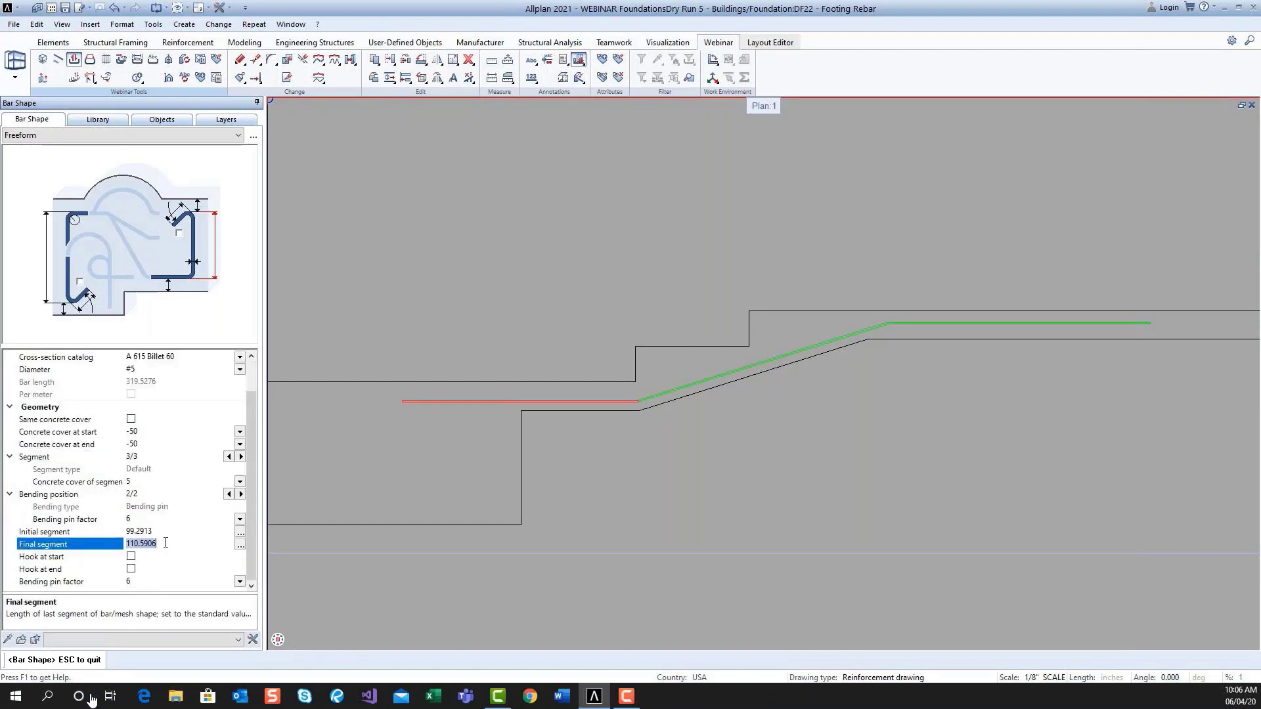
type("30")
key("Return")
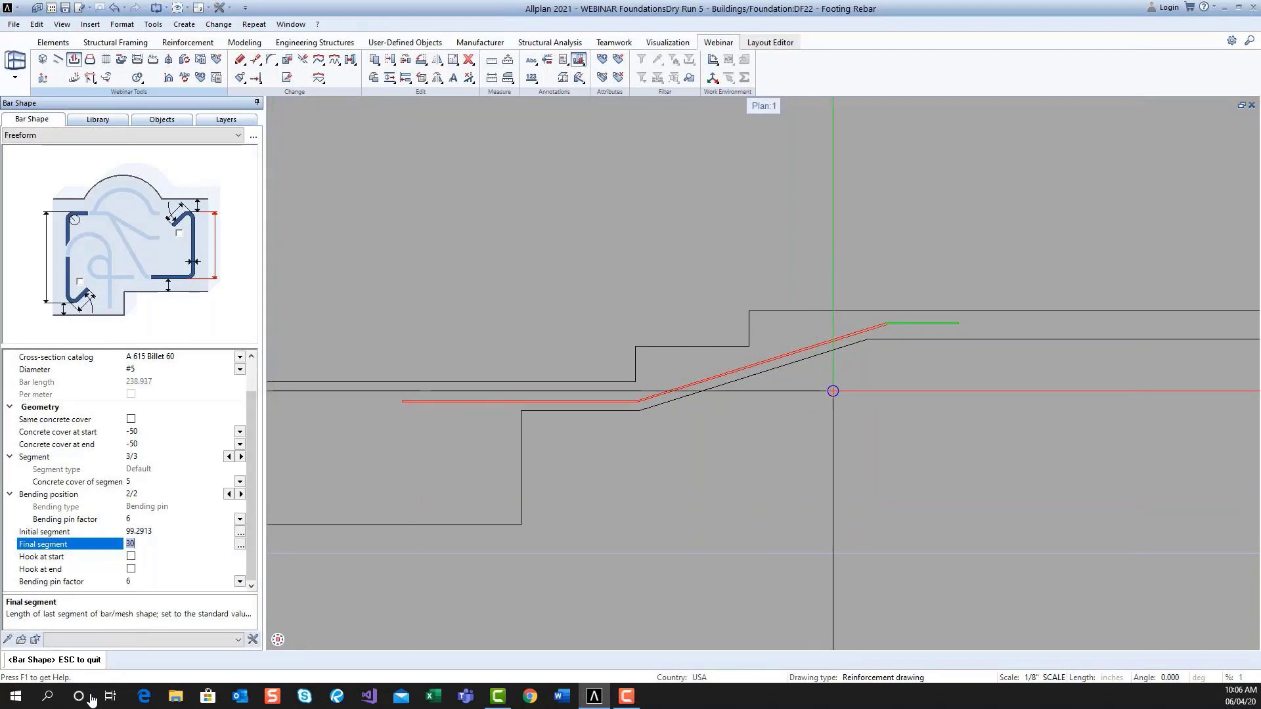
key("Escape")
key("Escape")
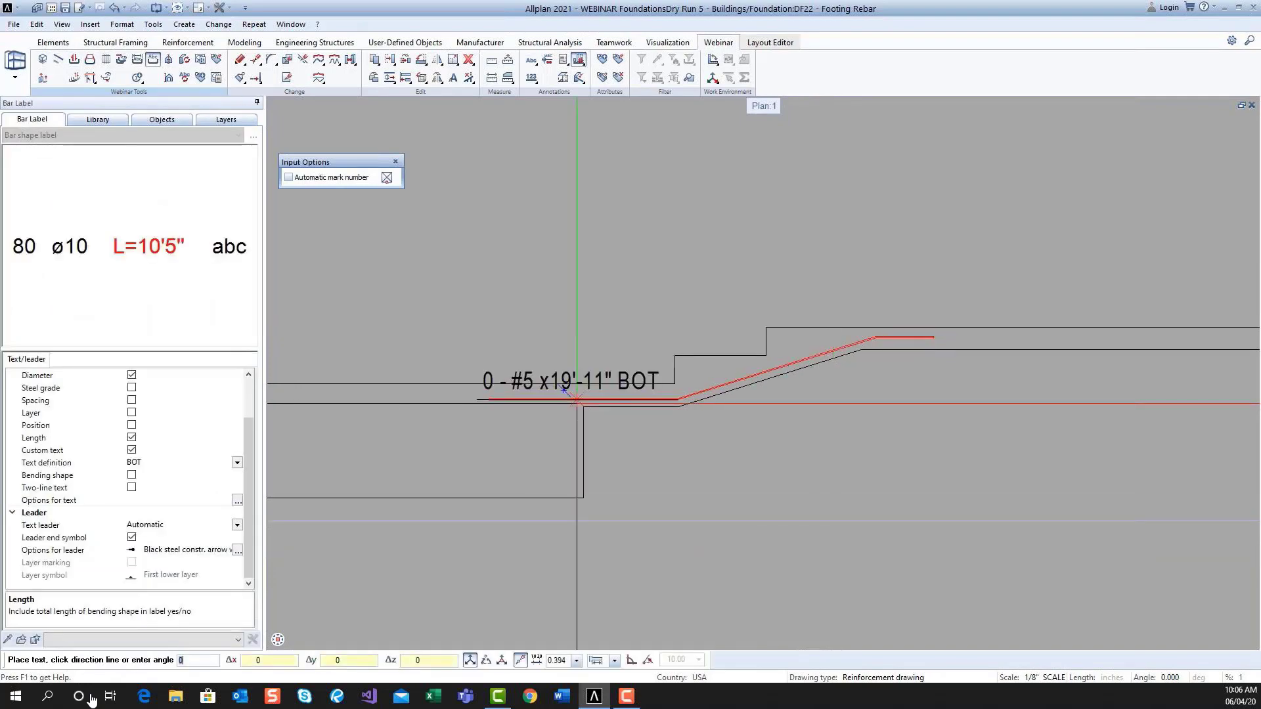
- Include the mark number and exclude the length in the freeform bar's label, and place the label below the sloped underside
left_click_drag(248, 447, 249, 402)
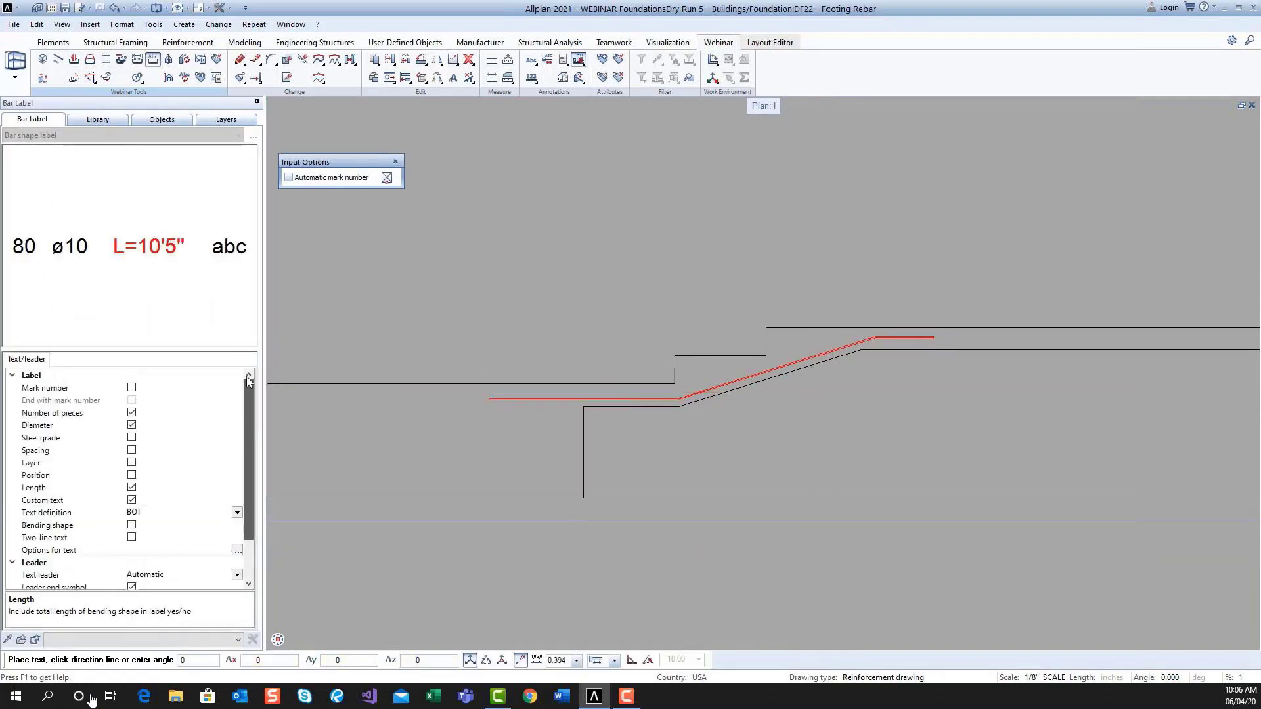
left_click(132, 387)
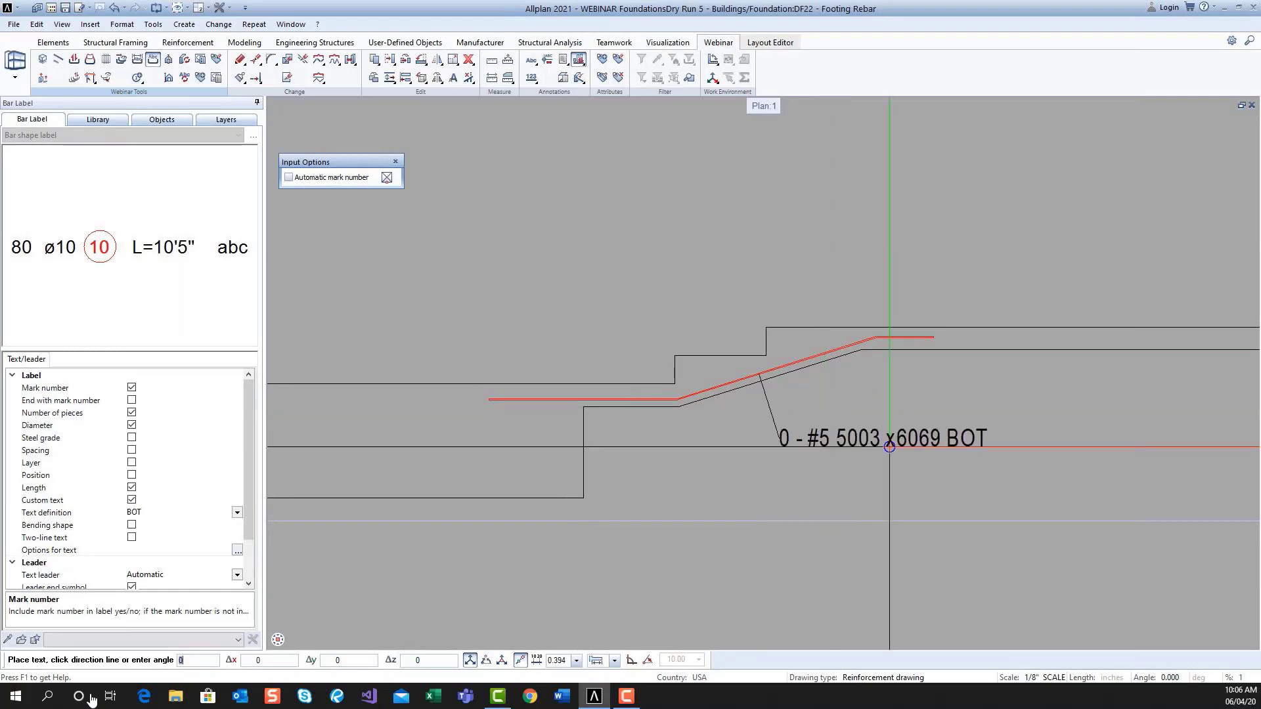
left_click(132, 487)
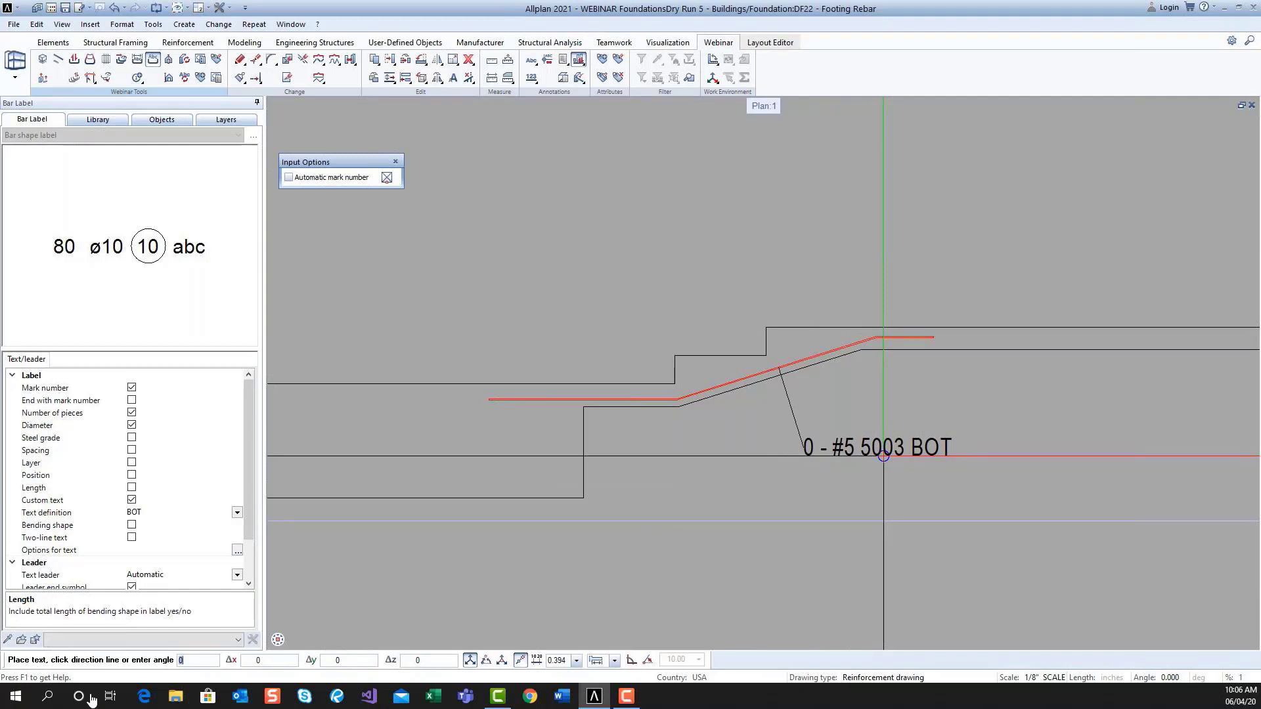
left_click(883, 456)
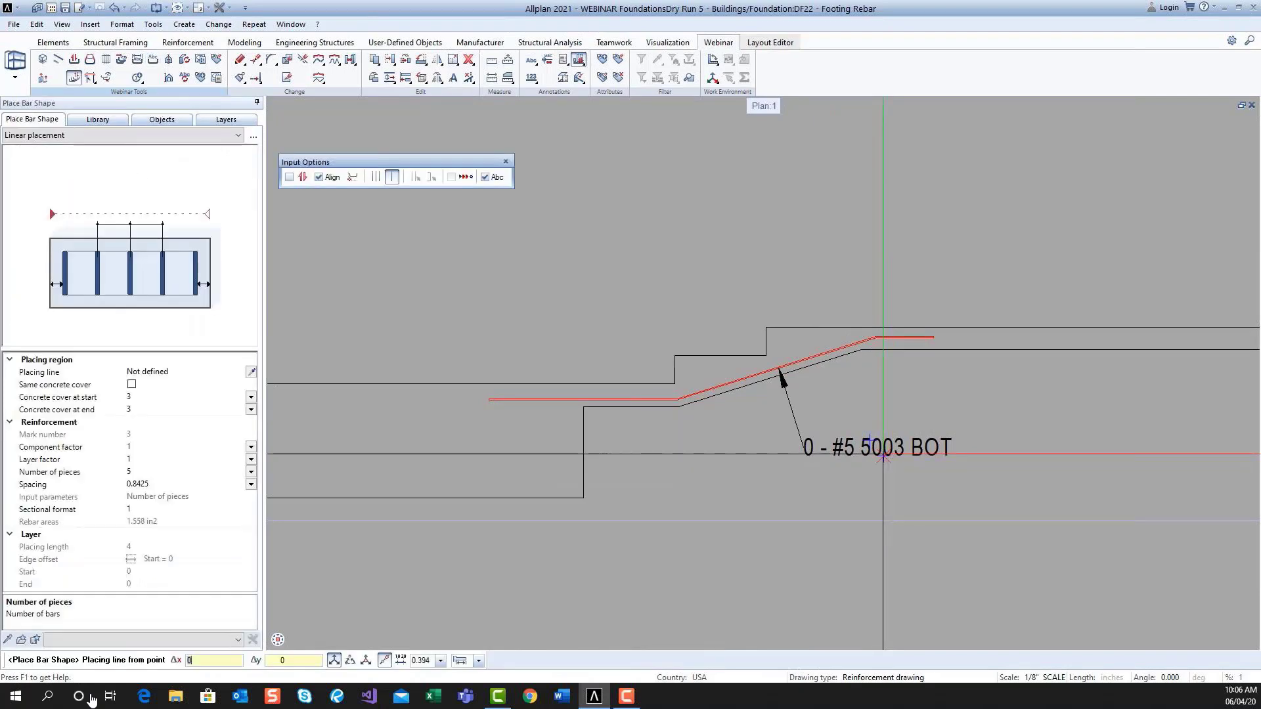
- Place five freeform bars with a linear placement across the wall footing's width at the step in the plan view
scroll(884, 456, "down", 2)
scroll(681, 484, "down", 2)
middle_click_drag(680, 482, 1070, 264)
scroll(641, 388, "up", 3)
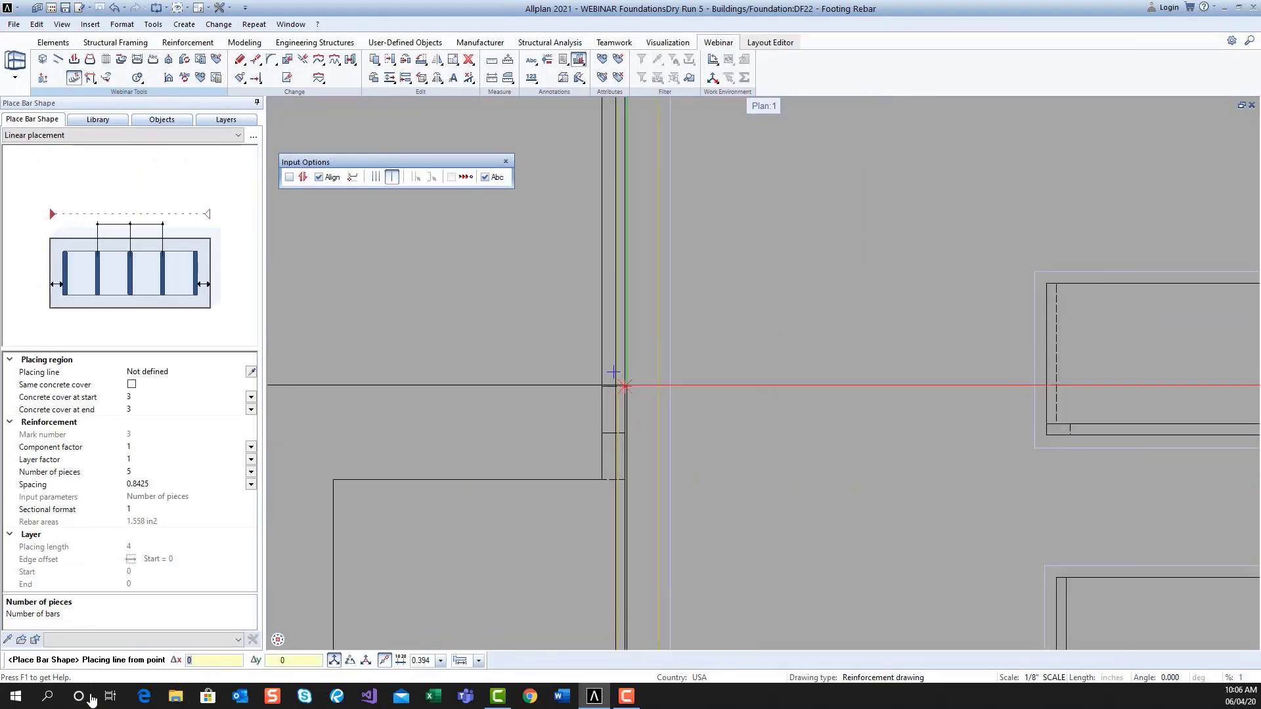
left_click(614, 387)
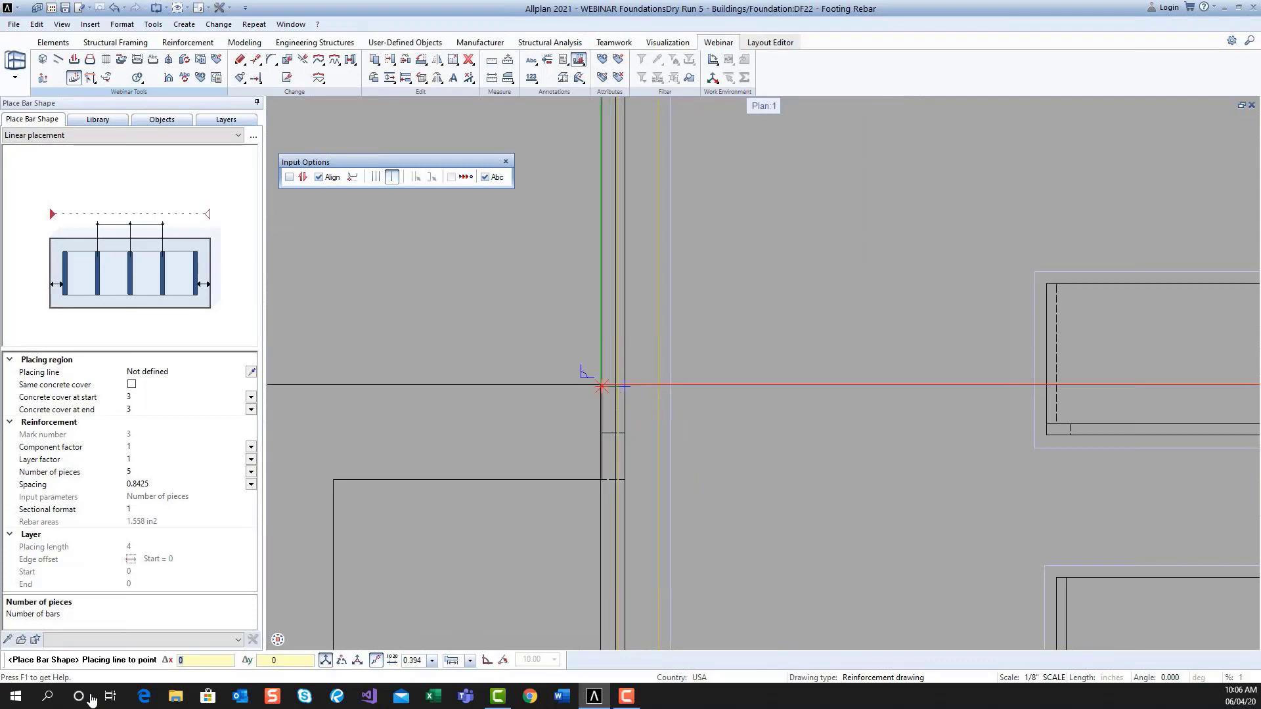
left_click(602, 387)
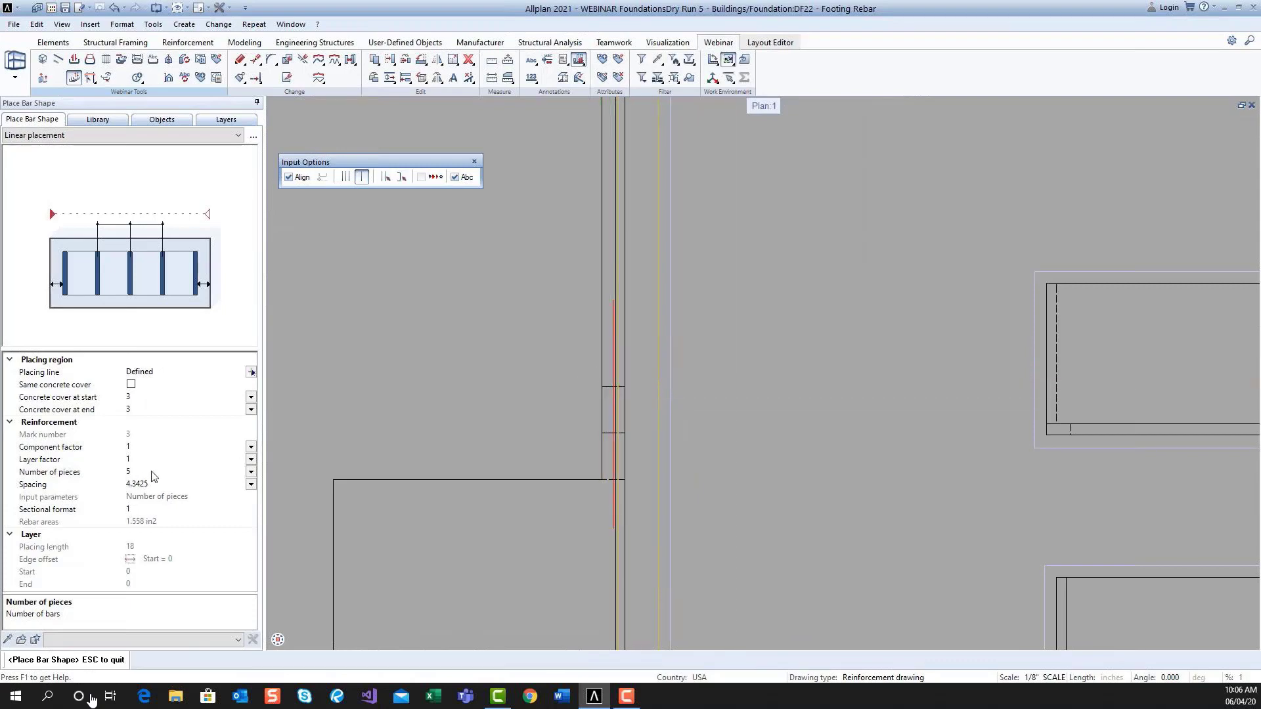
scroll(789, 381, "down", 4)
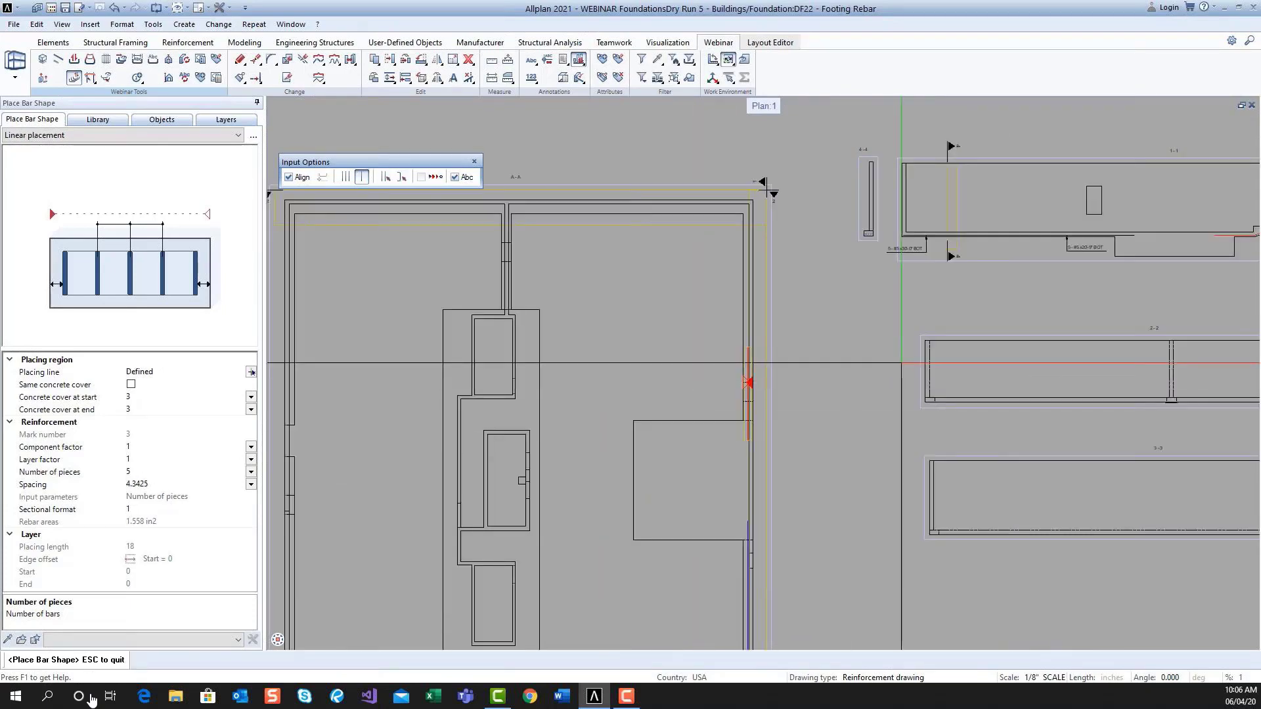
middle_click_drag(873, 373, 726, 395)
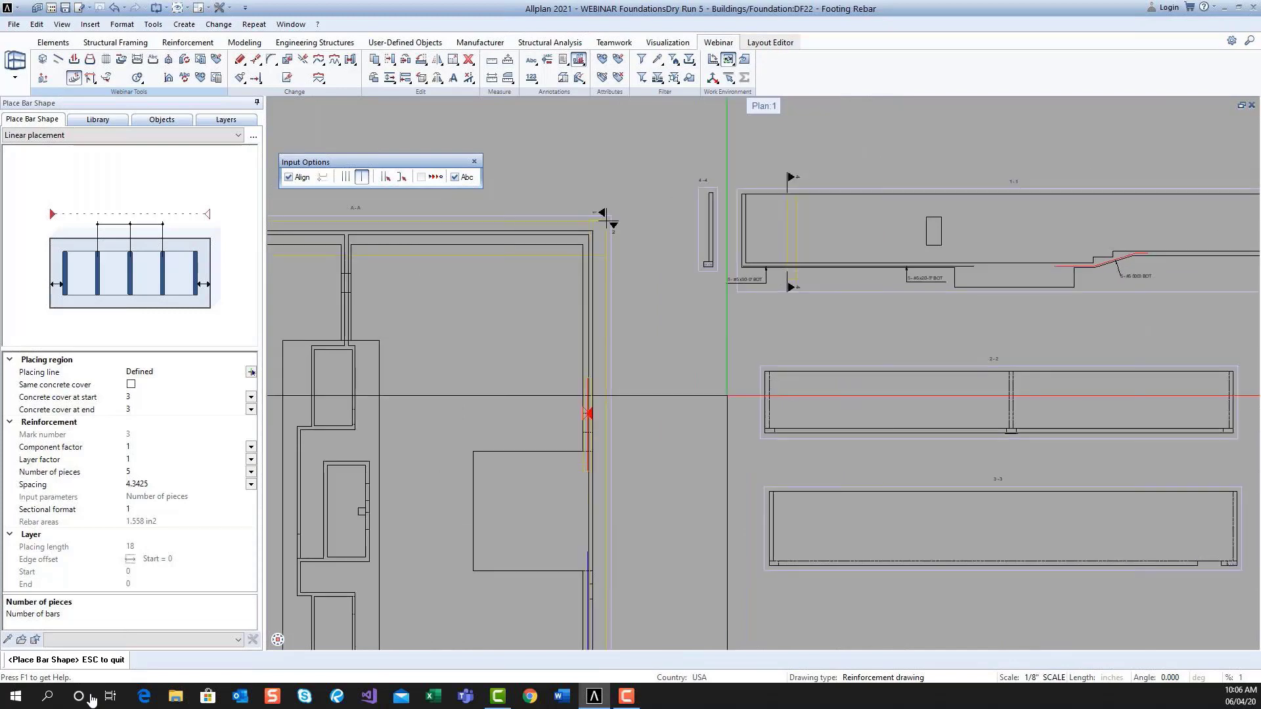
key("Escape")
key("Escape")
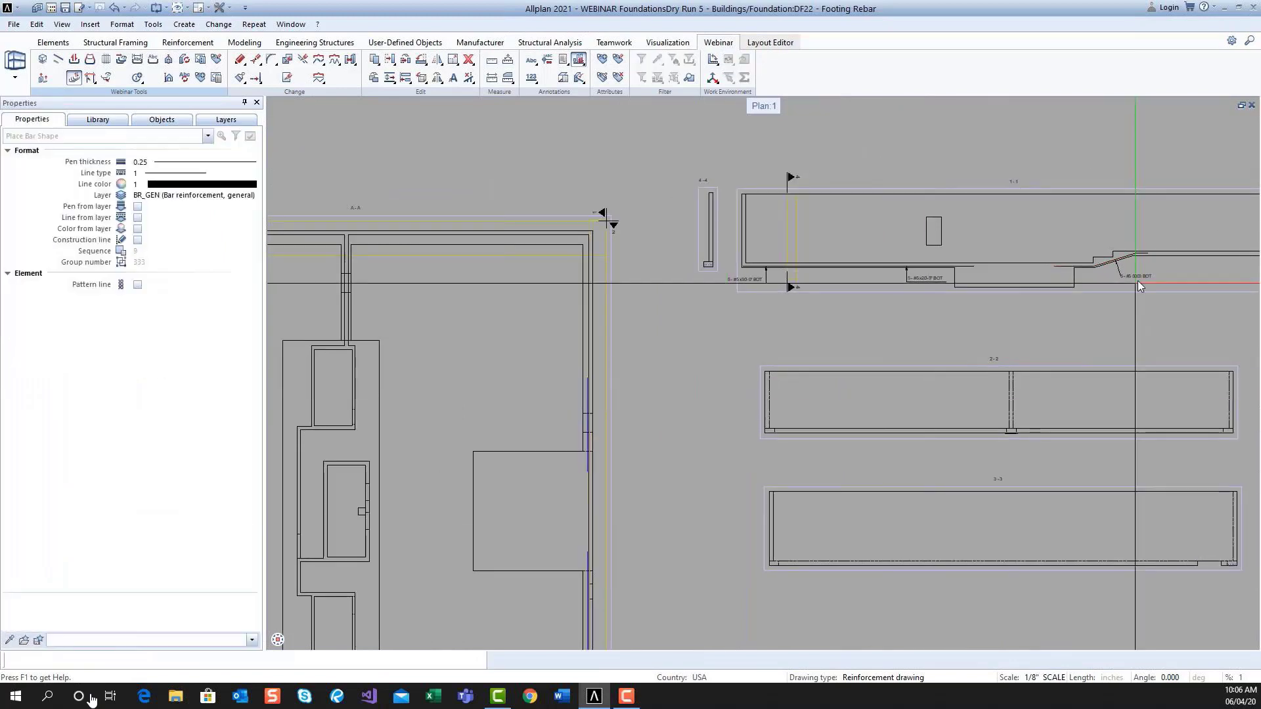
- Inspect the labeled freeform bar in elevation 1-1 and leave the dimension line labeling without placing one
scroll(1129, 274, "up", 1)
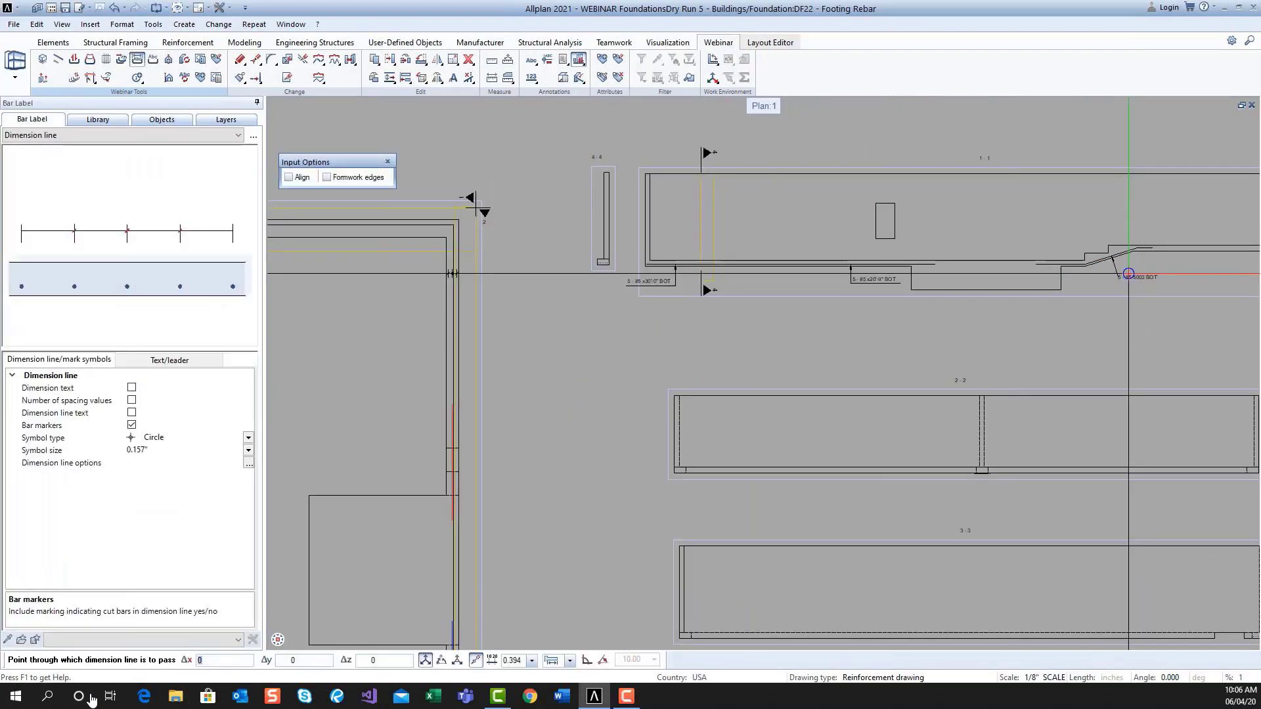
scroll(1128, 274, "up", 6)
scroll(1128, 273, "down", 5)
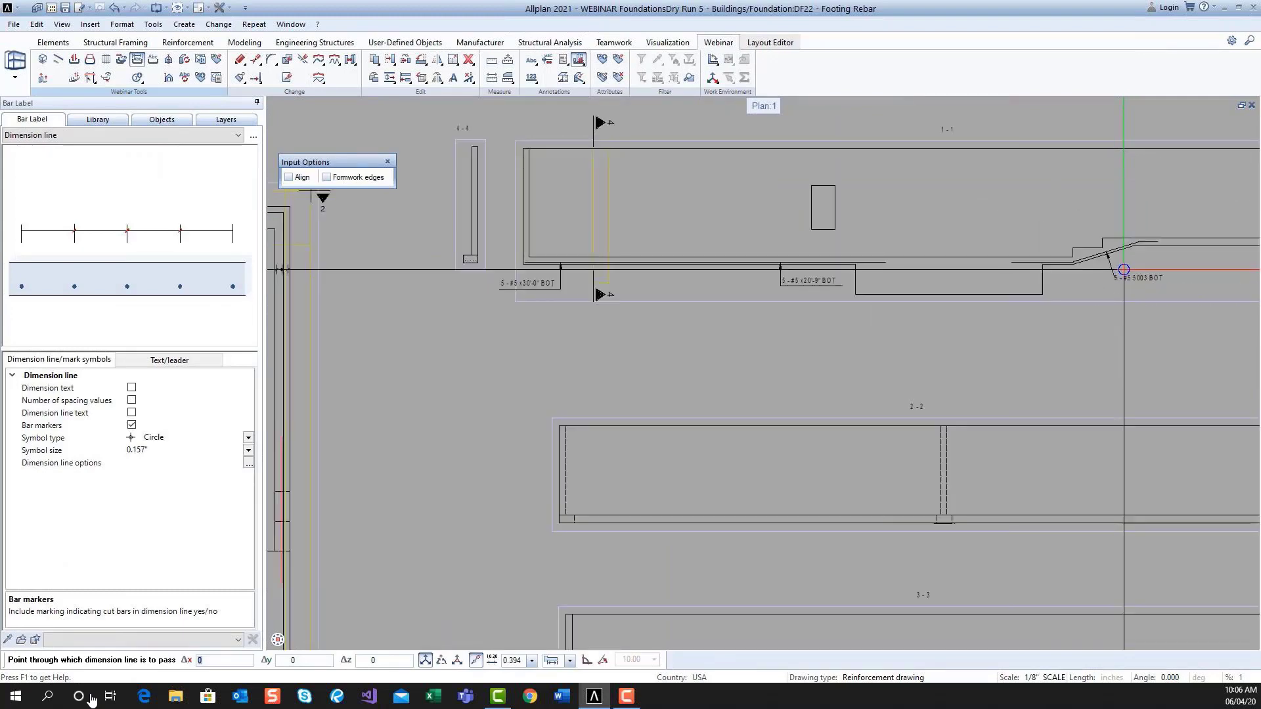
middle_click_drag(1133, 335, 948, 410)
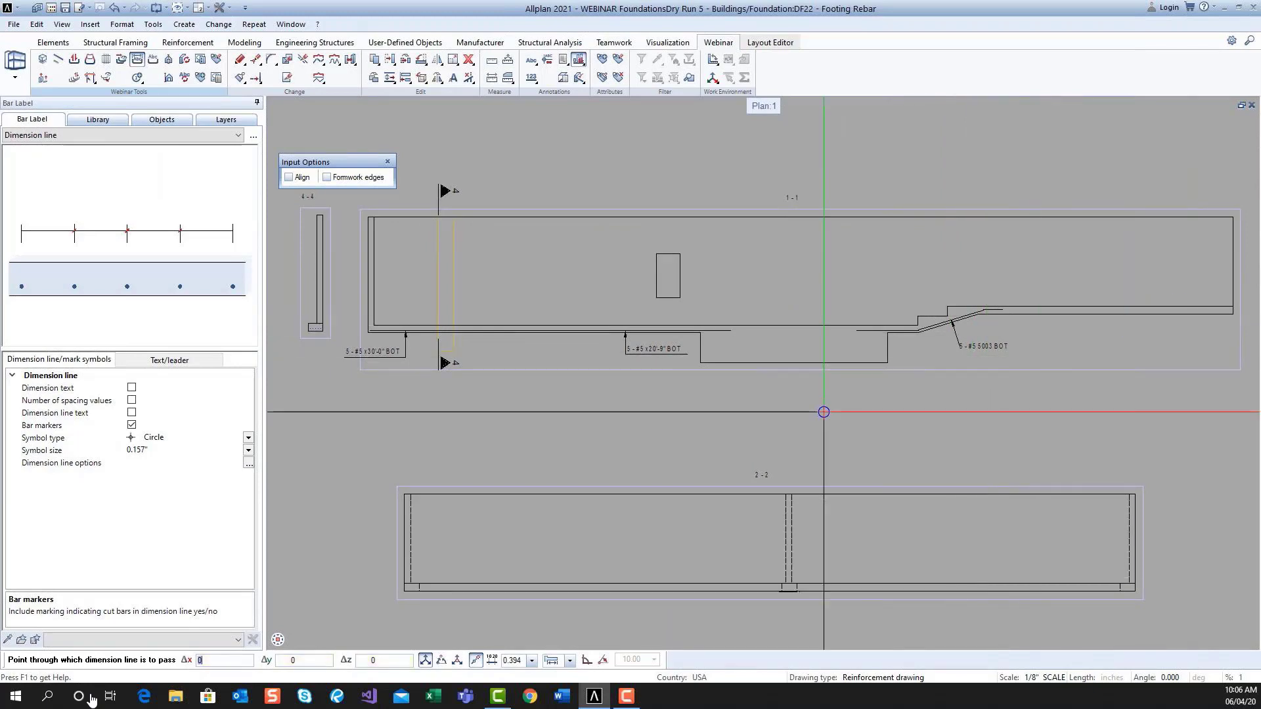
key("Escape")
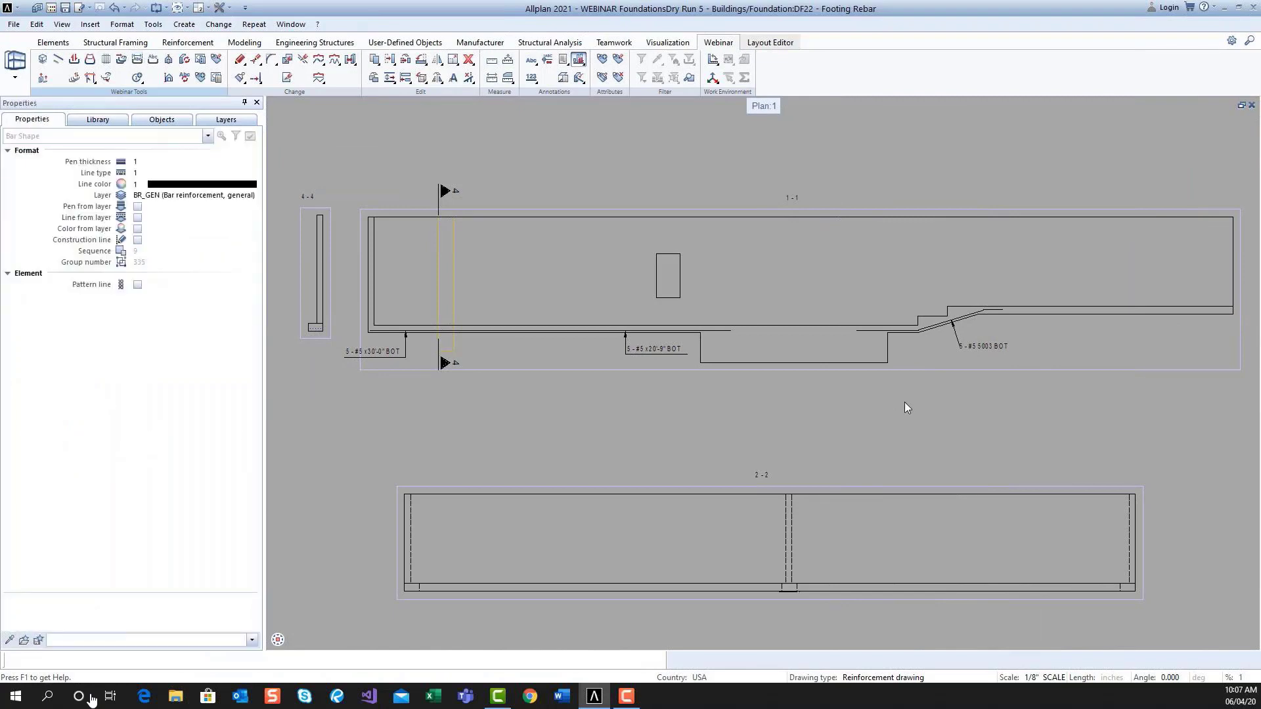
key("b")
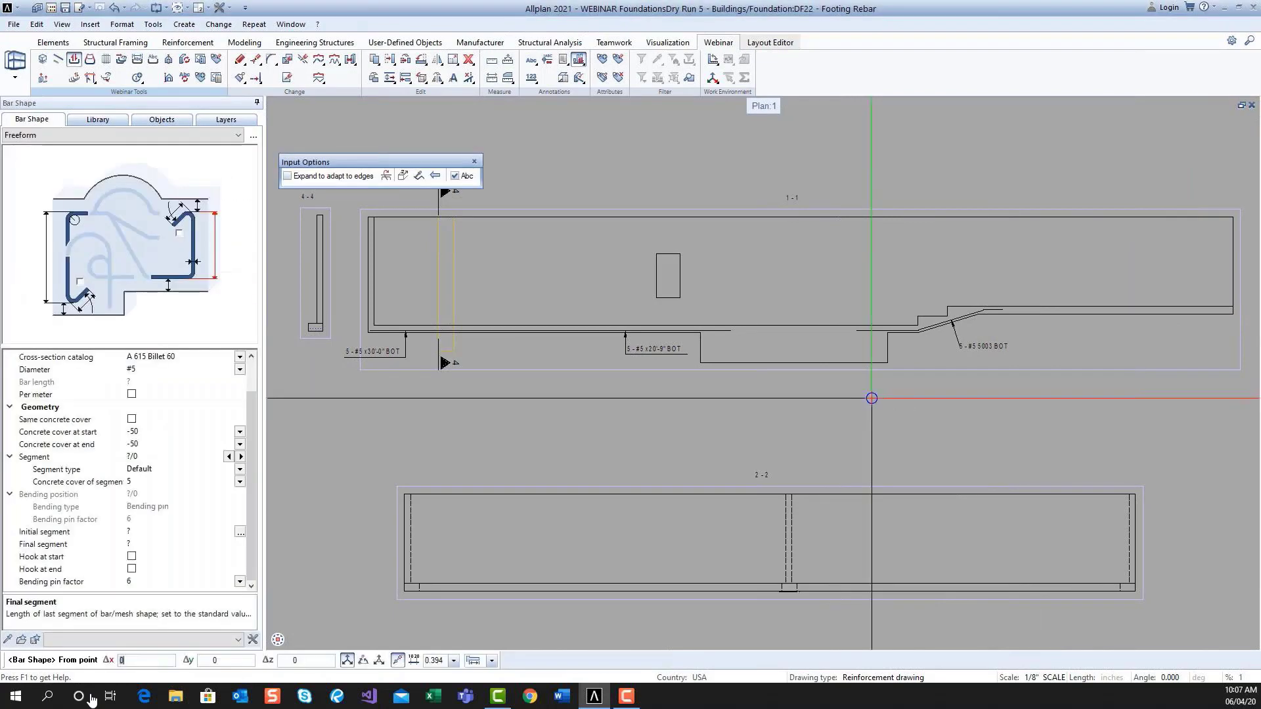
scroll(873, 398, "down", 1)
middle_click_drag(773, 423, 834, 389)
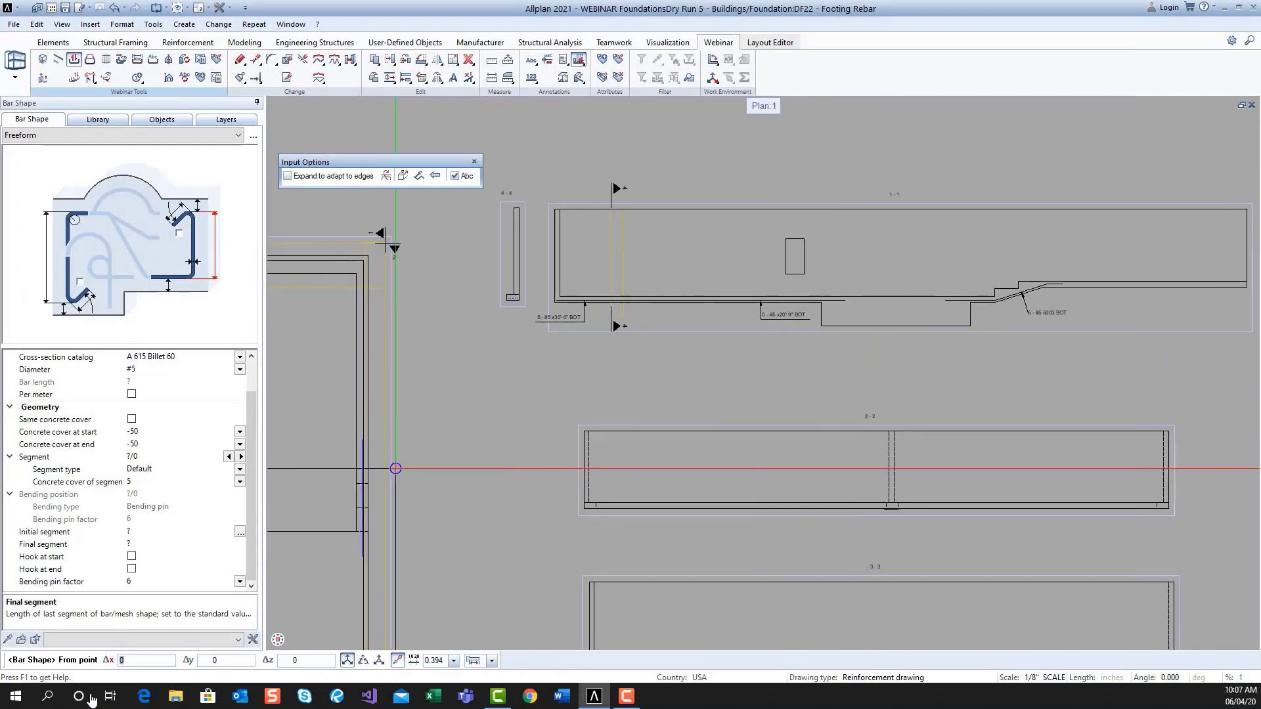
left_click(107, 696)
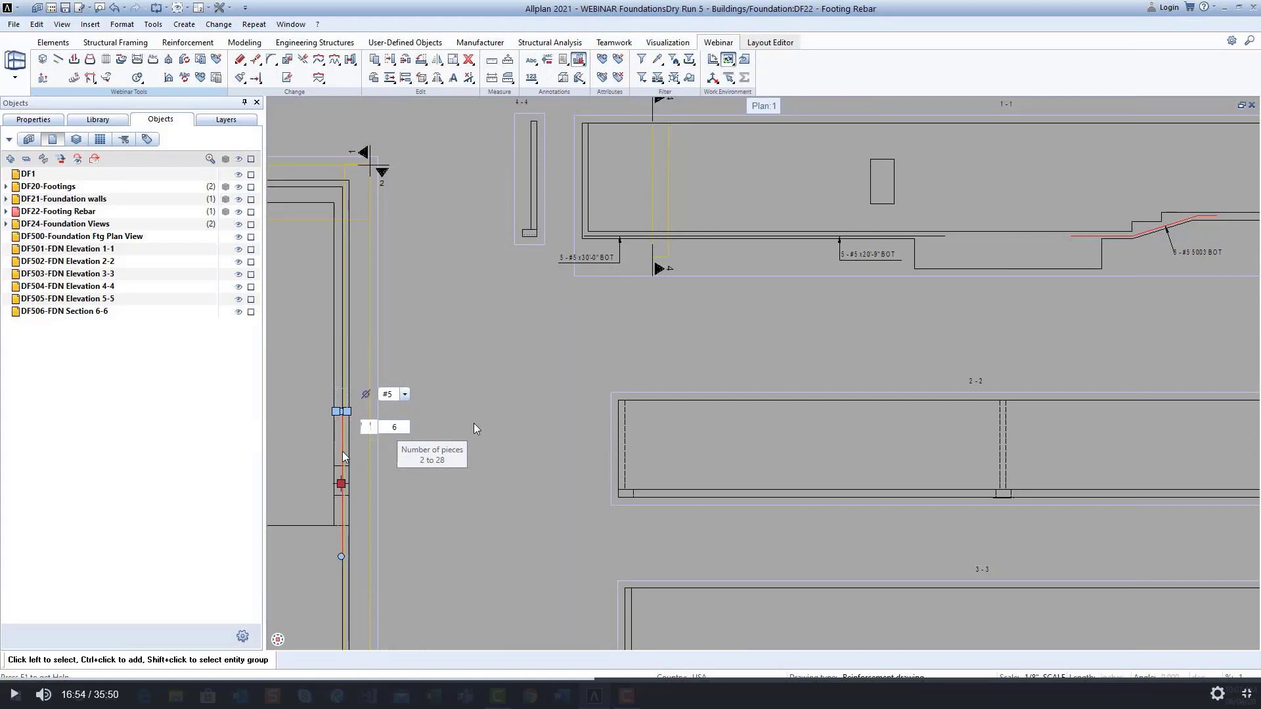
left_click(15, 694)
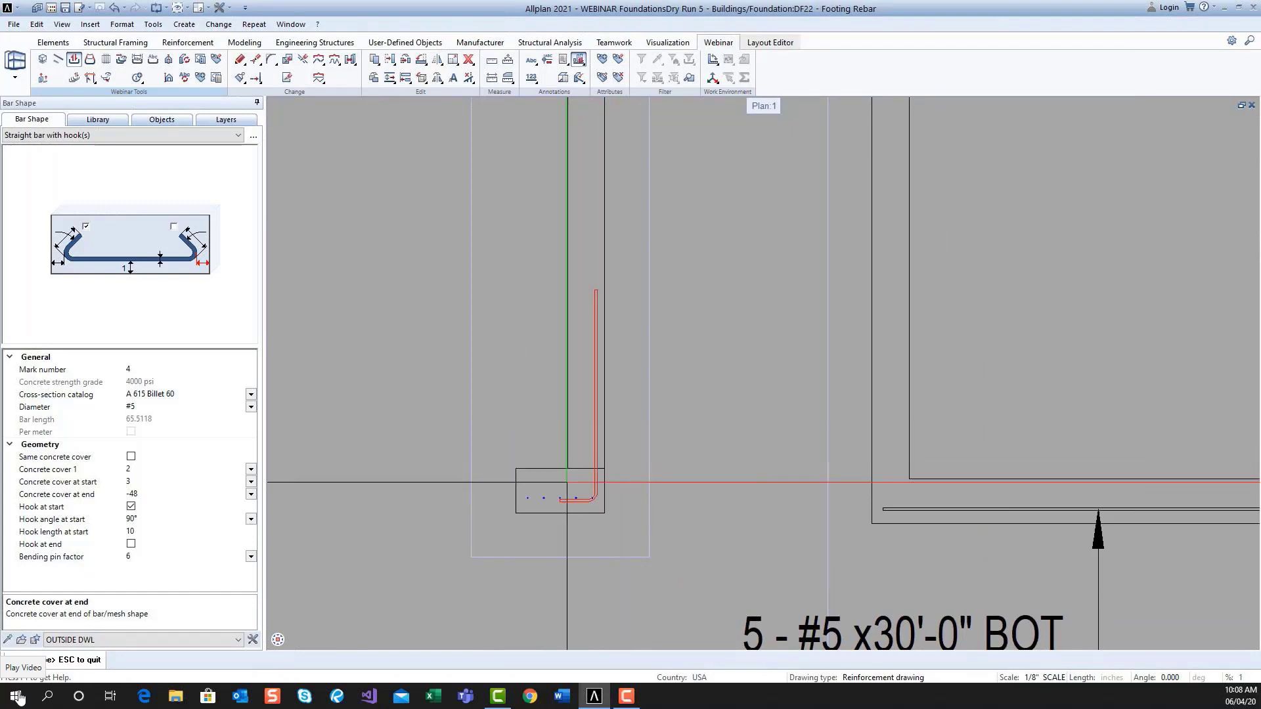
left_click(137, 471)
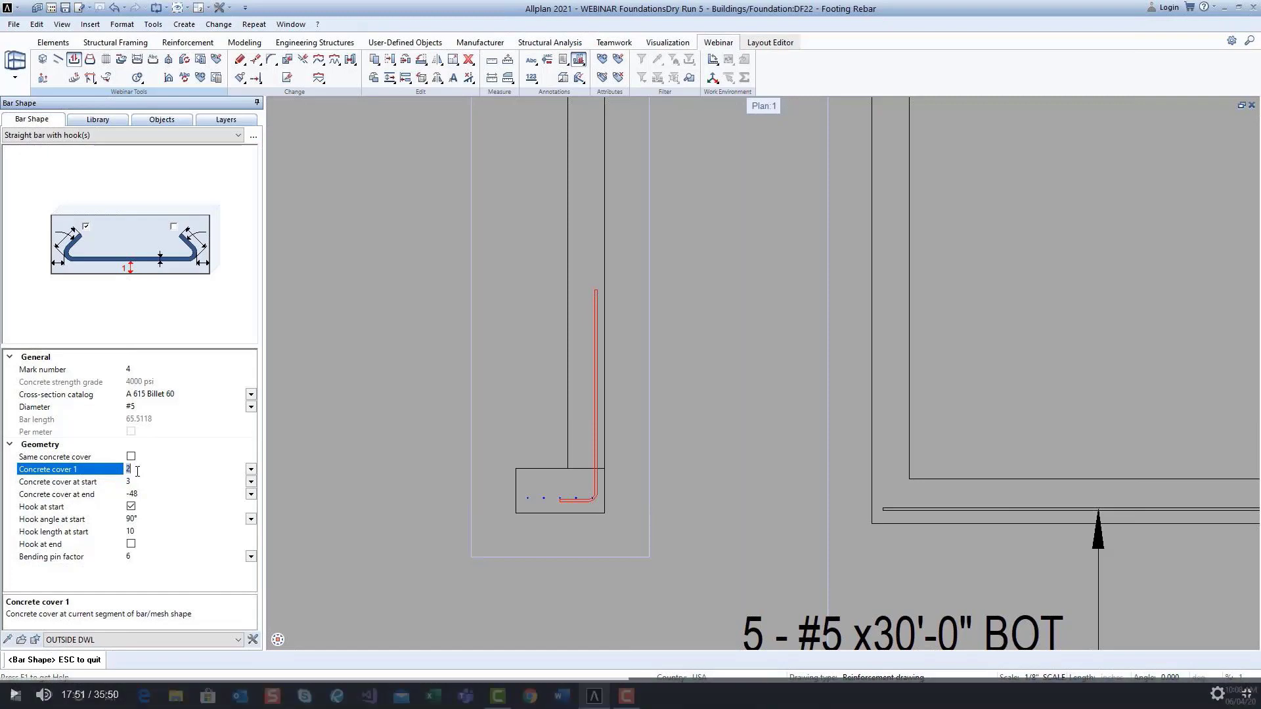
left_click(16, 698)
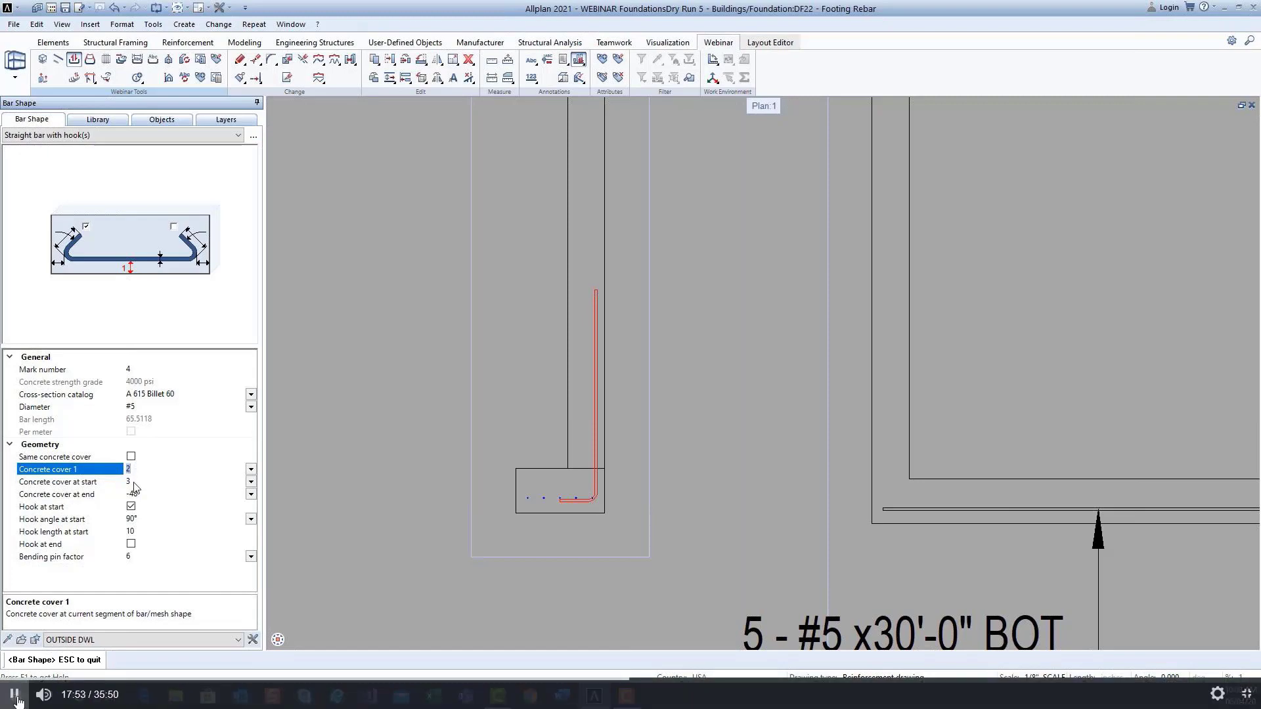
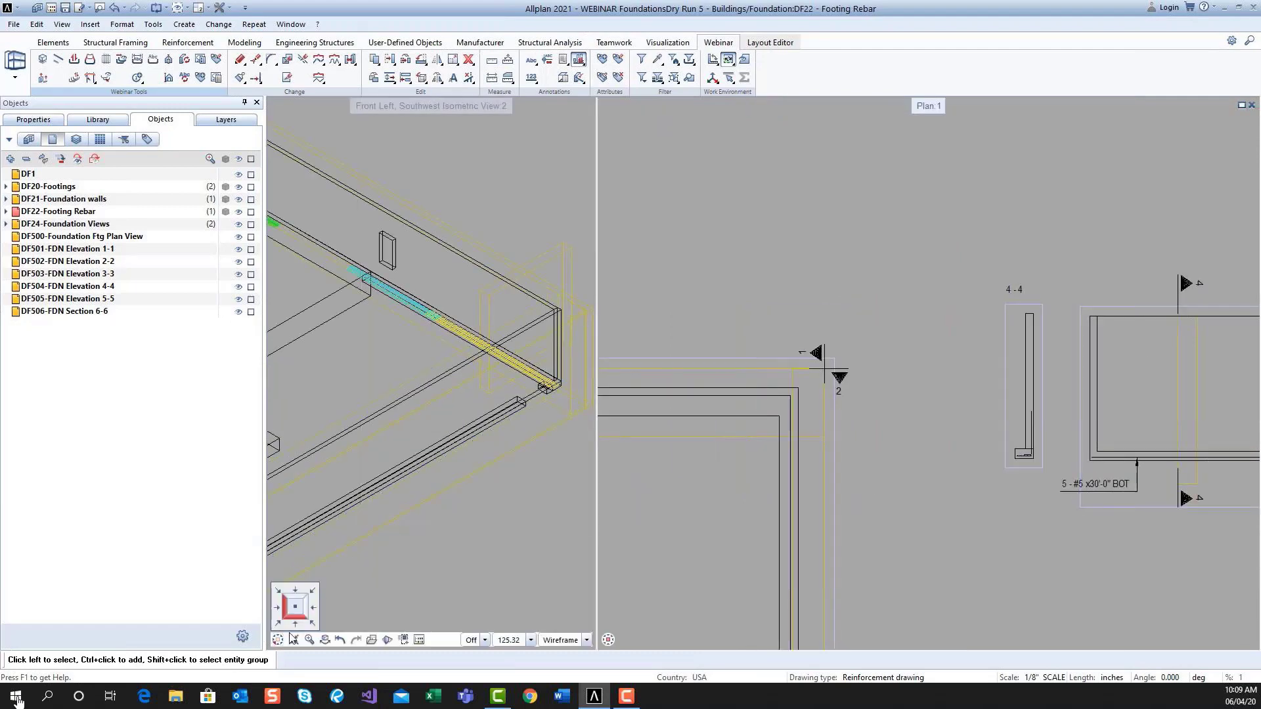
- Show the foundation in the rear right, northeast isometric view and enlarge that view to the full drawing area
left_click(314, 591)
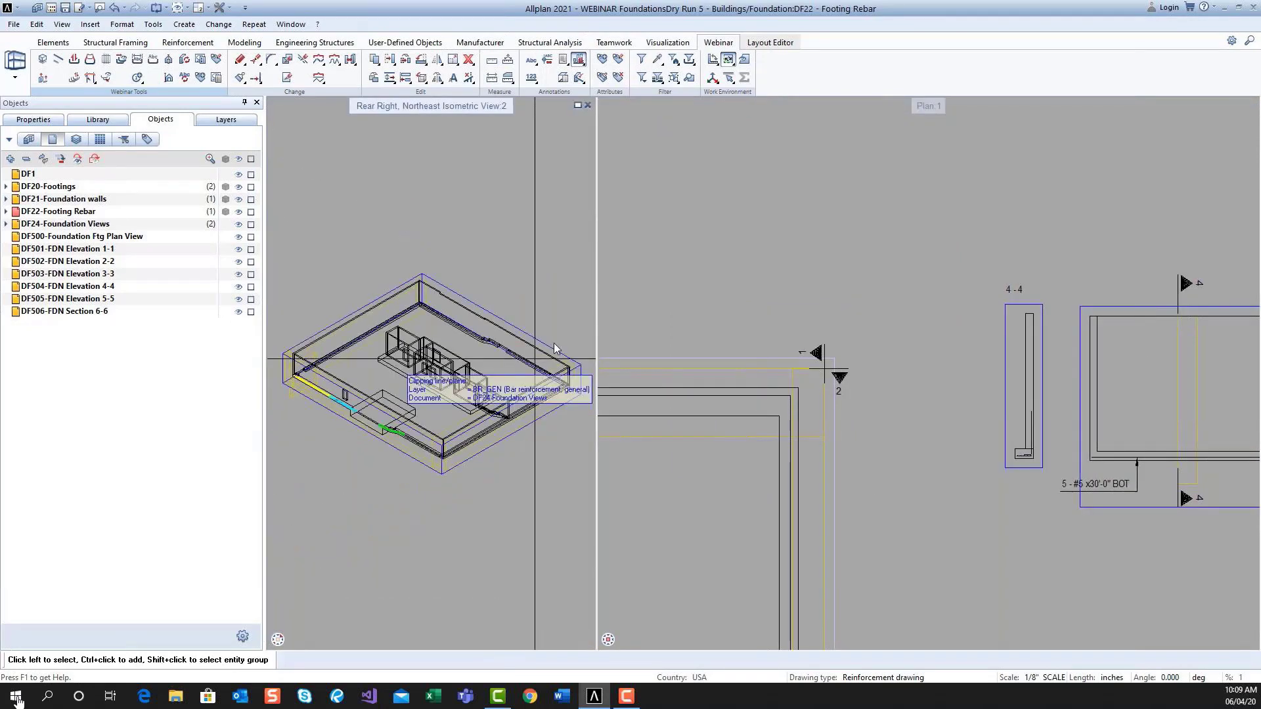
double_click(435, 106)
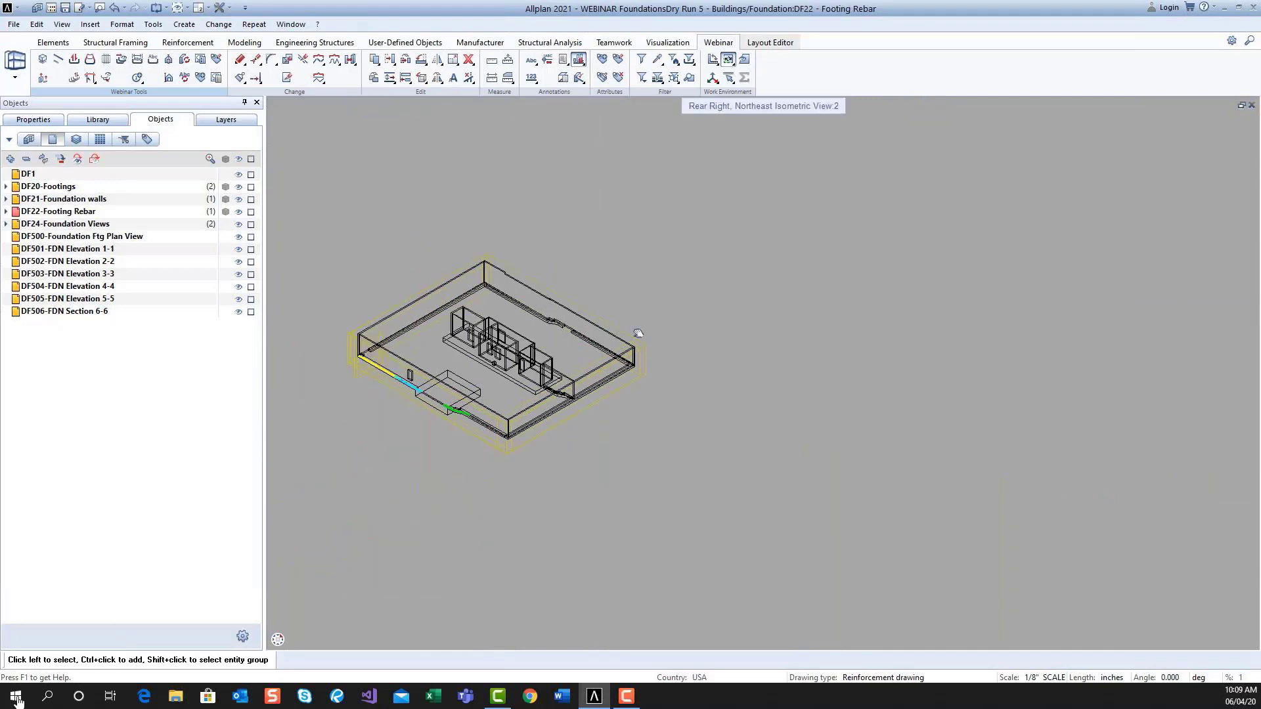
- Draw a 3D line along the bottom outer edge of the footing containing the coloured bars, corner to corner, following its sloped transition
middle_click_drag(635, 330, 800, 305)
scroll(803, 308, "up", 3)
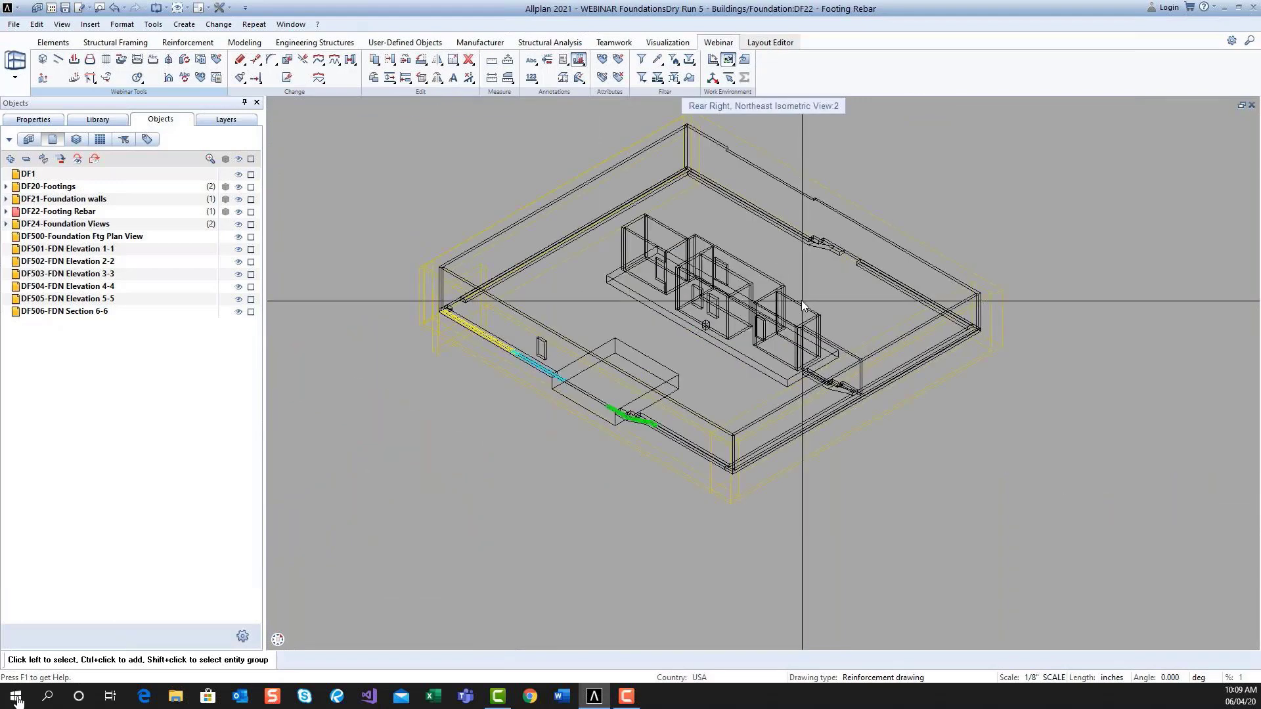
scroll(715, 344, "up", 1)
middle_click_drag(715, 343, 774, 343)
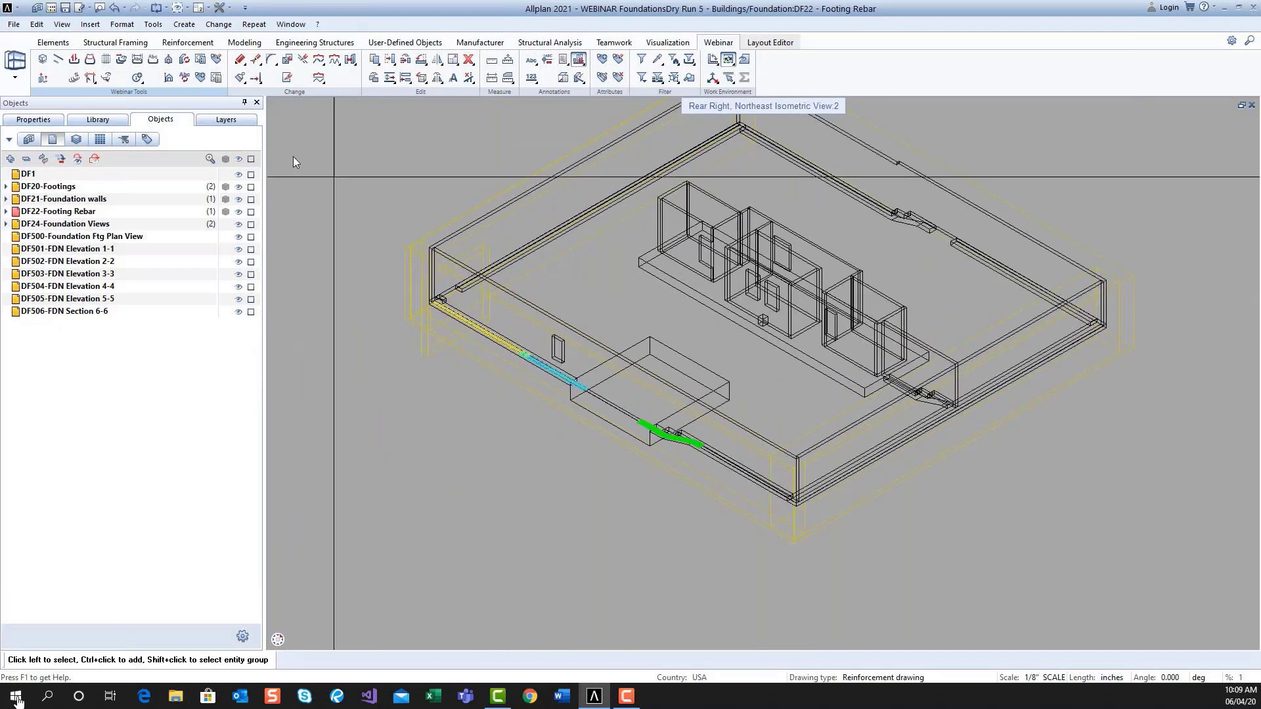
left_click(59, 59)
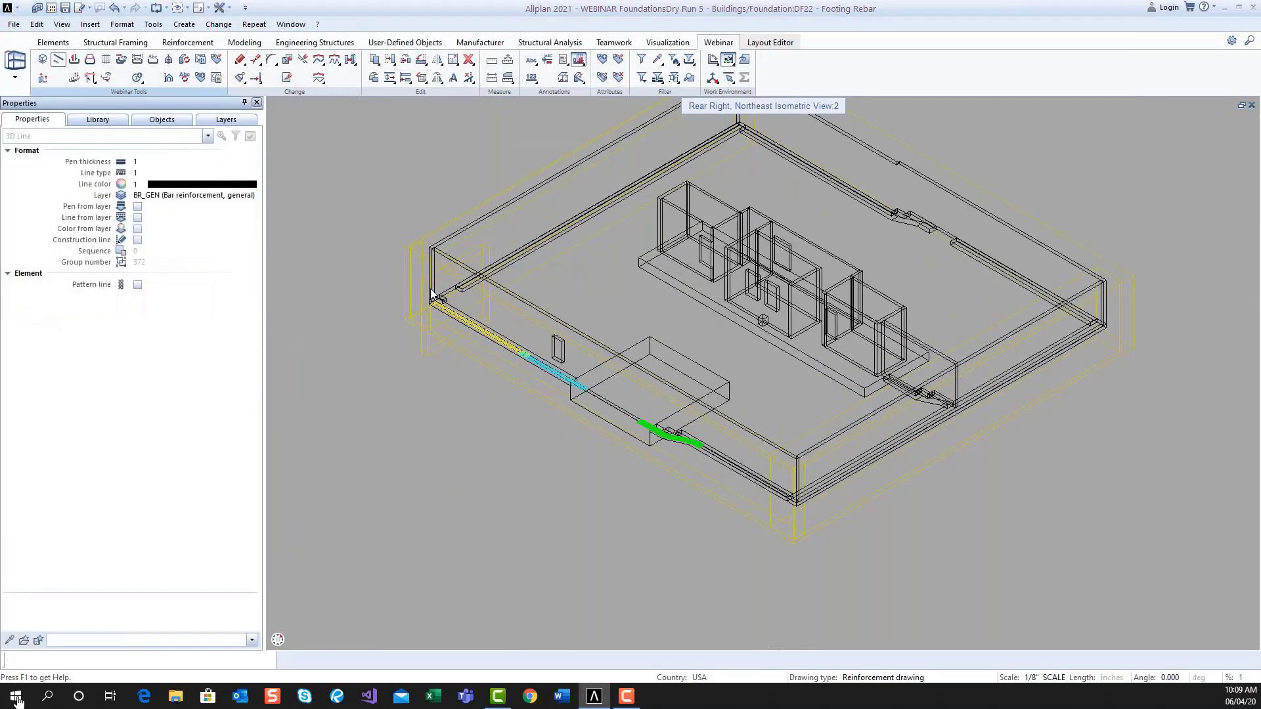
scroll(794, 521, "up", 1)
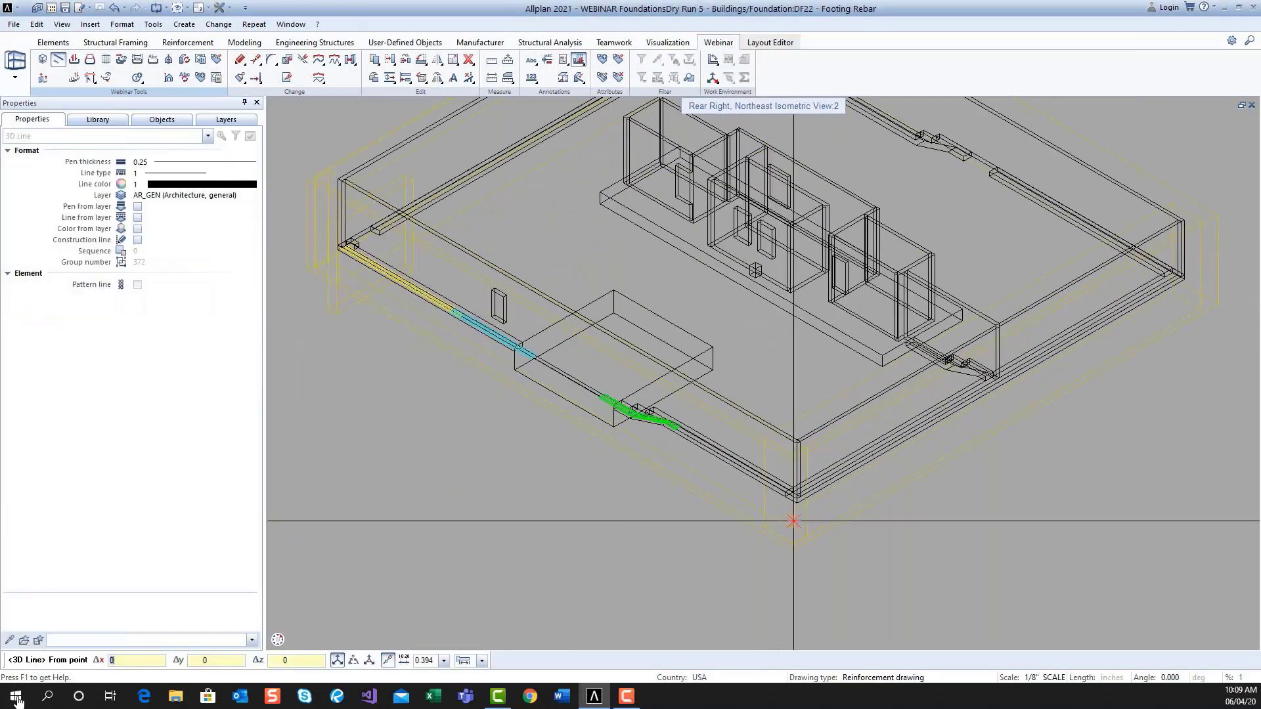
left_click(794, 521)
scroll(794, 521, "up", 4)
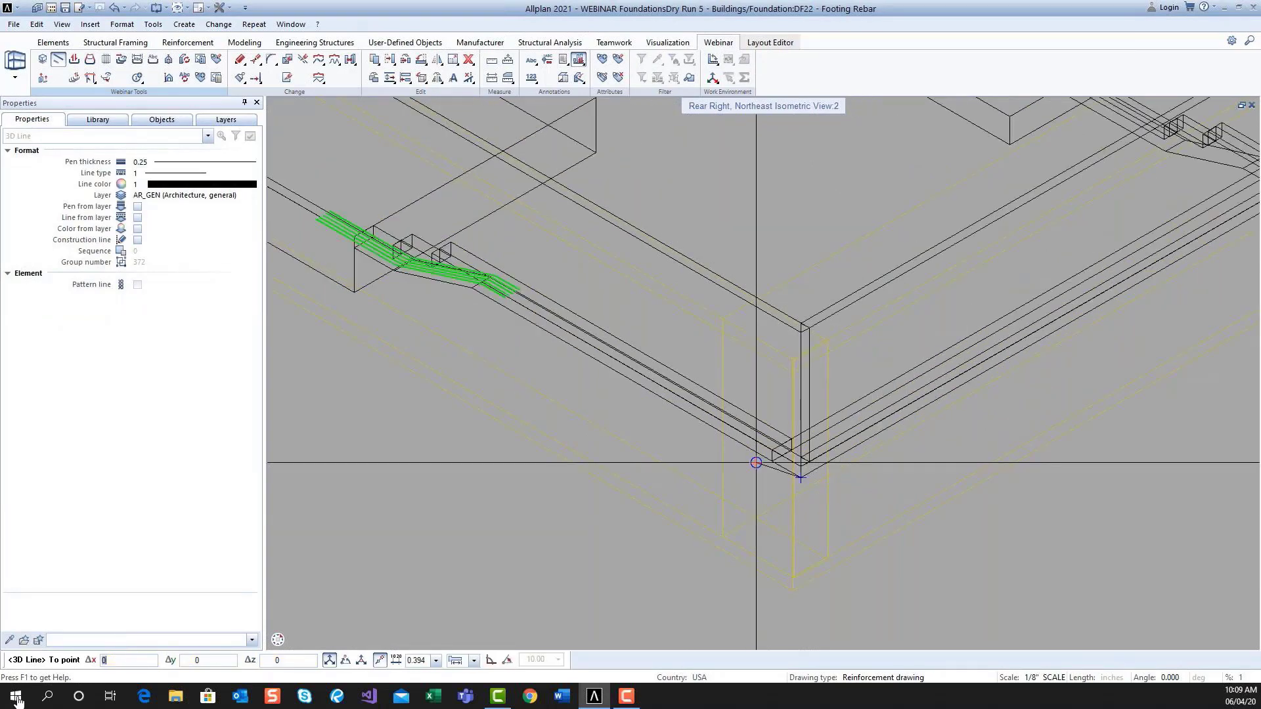
scroll(360, 279, "down", 3)
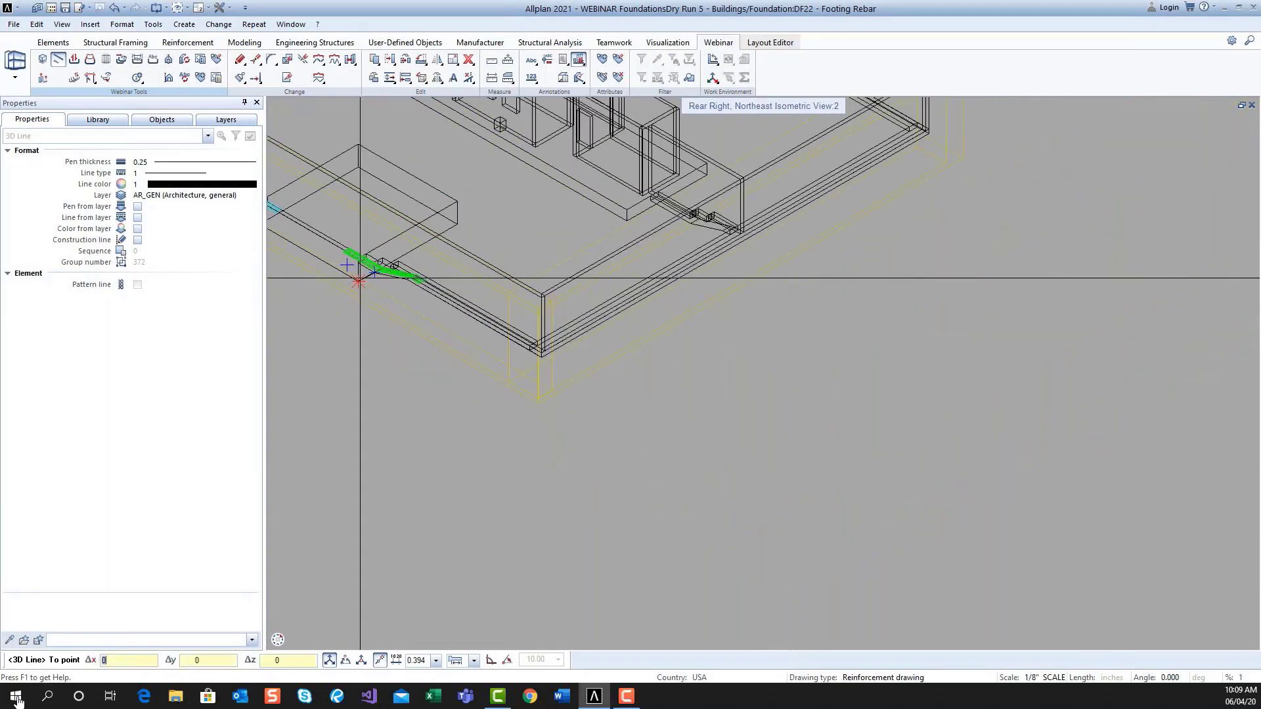
middle_click_drag(360, 278, 656, 354)
scroll(376, 189, "up", 1)
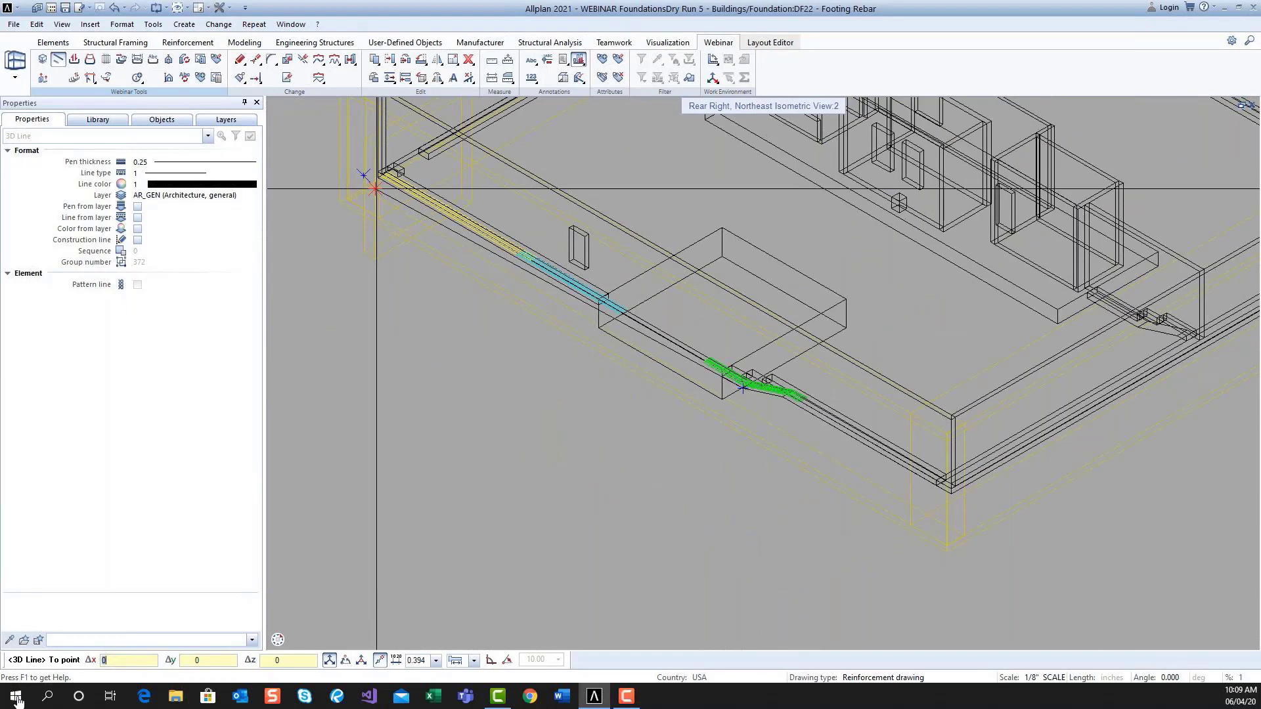
scroll(376, 189, "up", 5)
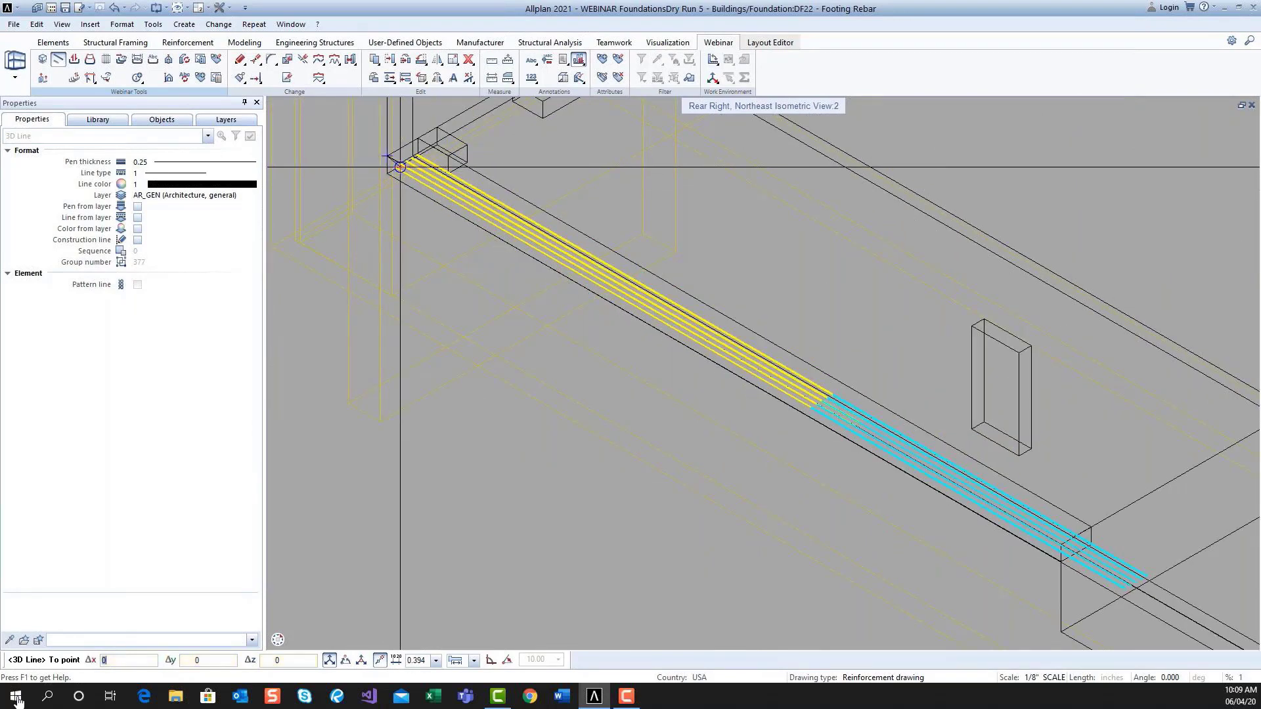
- Draw a second 3D line back along the top of the same footing, following the steps at the wall base to the opposite corner
scroll(400, 167, "down", 5)
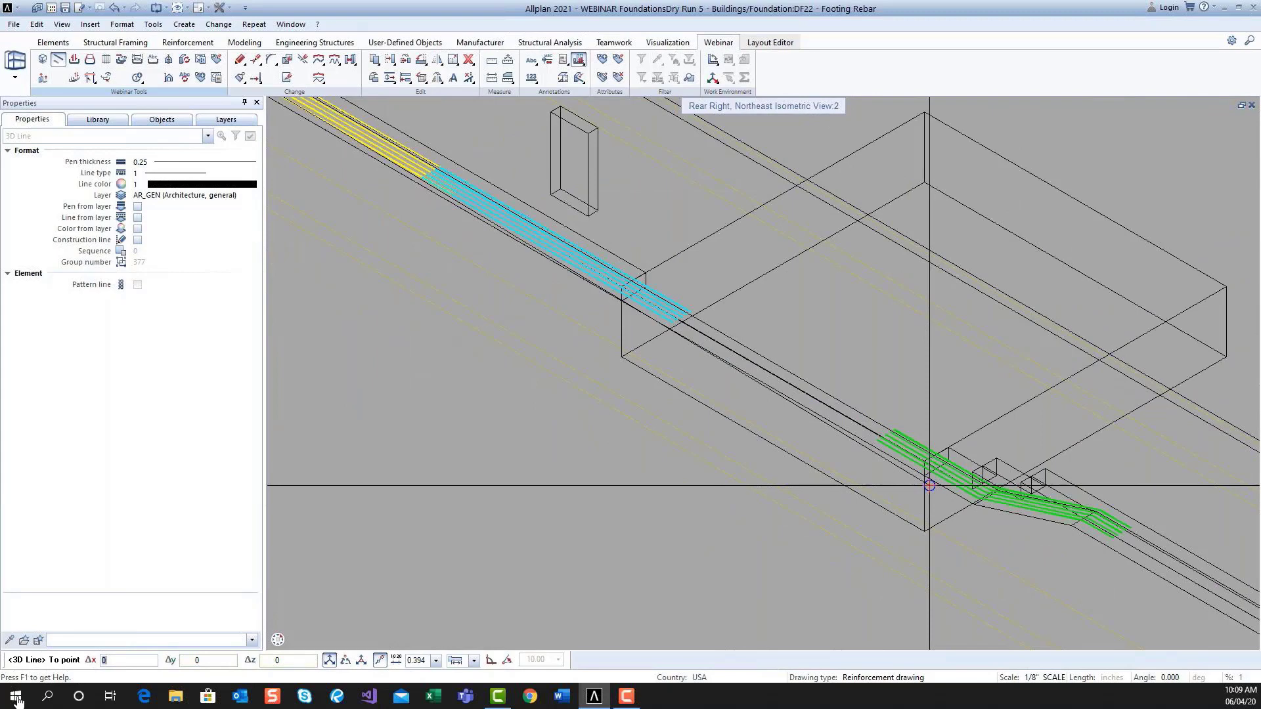
scroll(1032, 498, "up", 5)
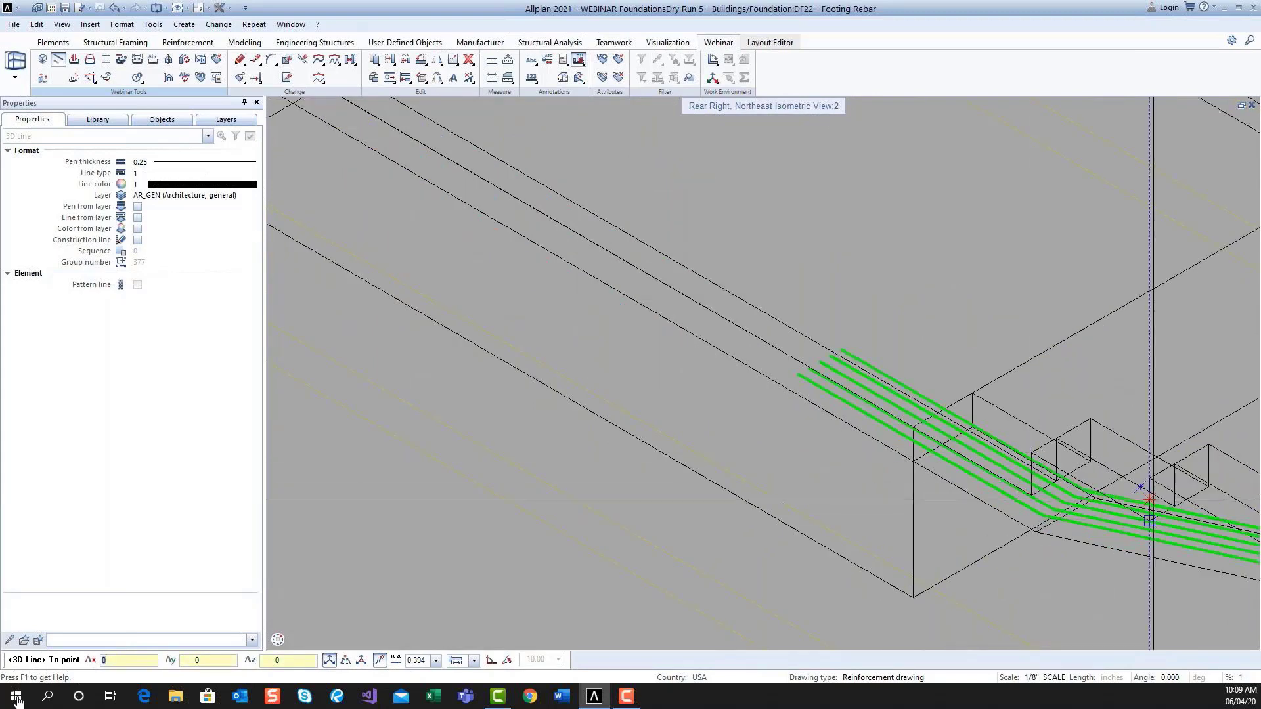
scroll(1149, 478, "down", 3)
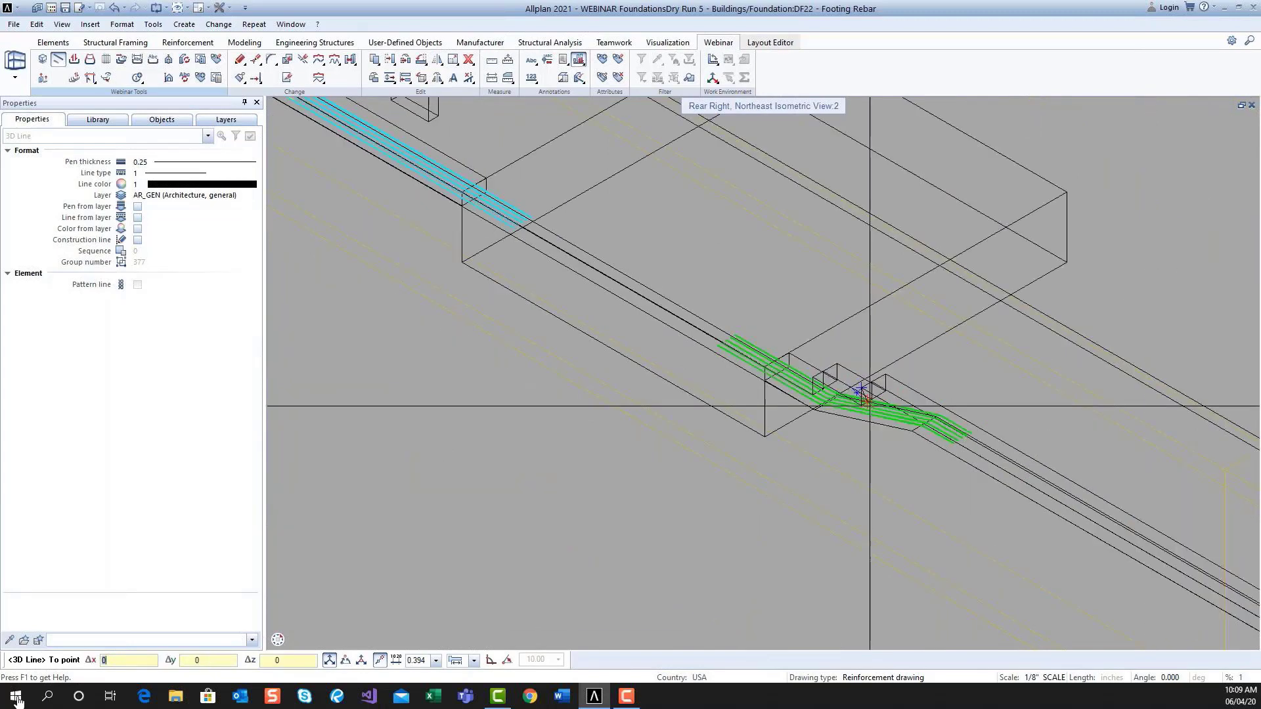
middle_click_drag(869, 406, 599, 289)
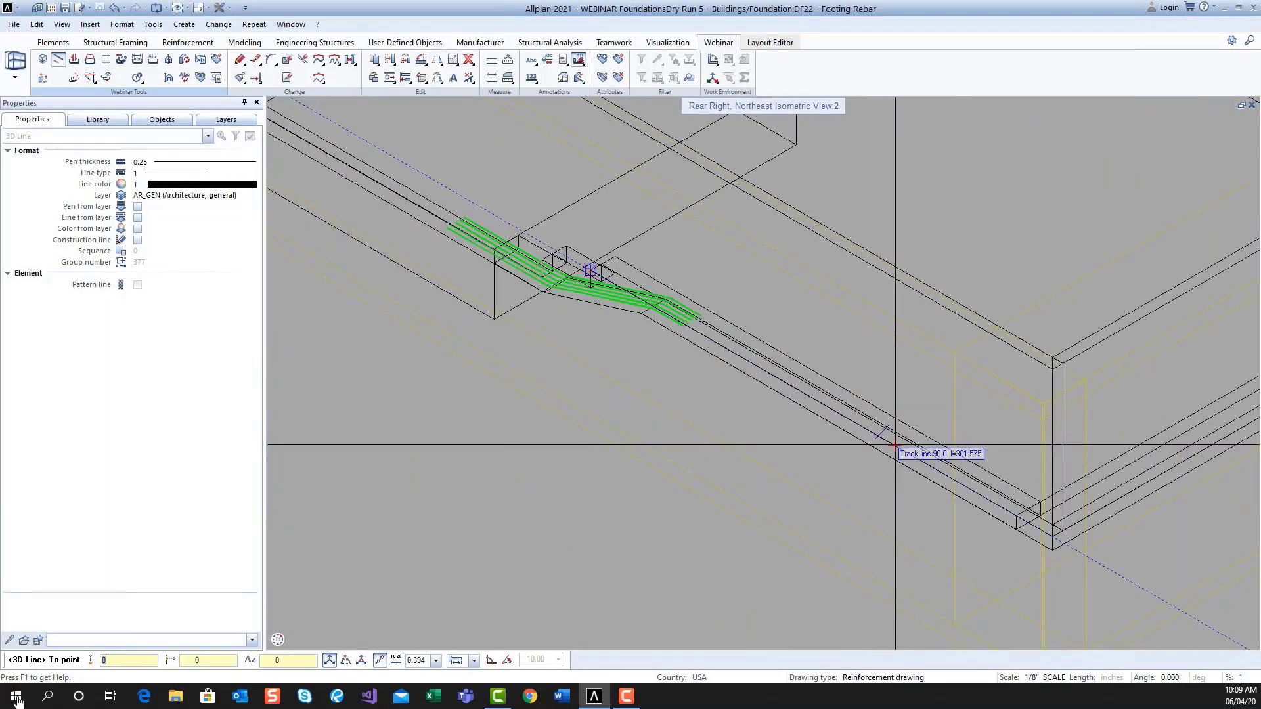
key("Escape")
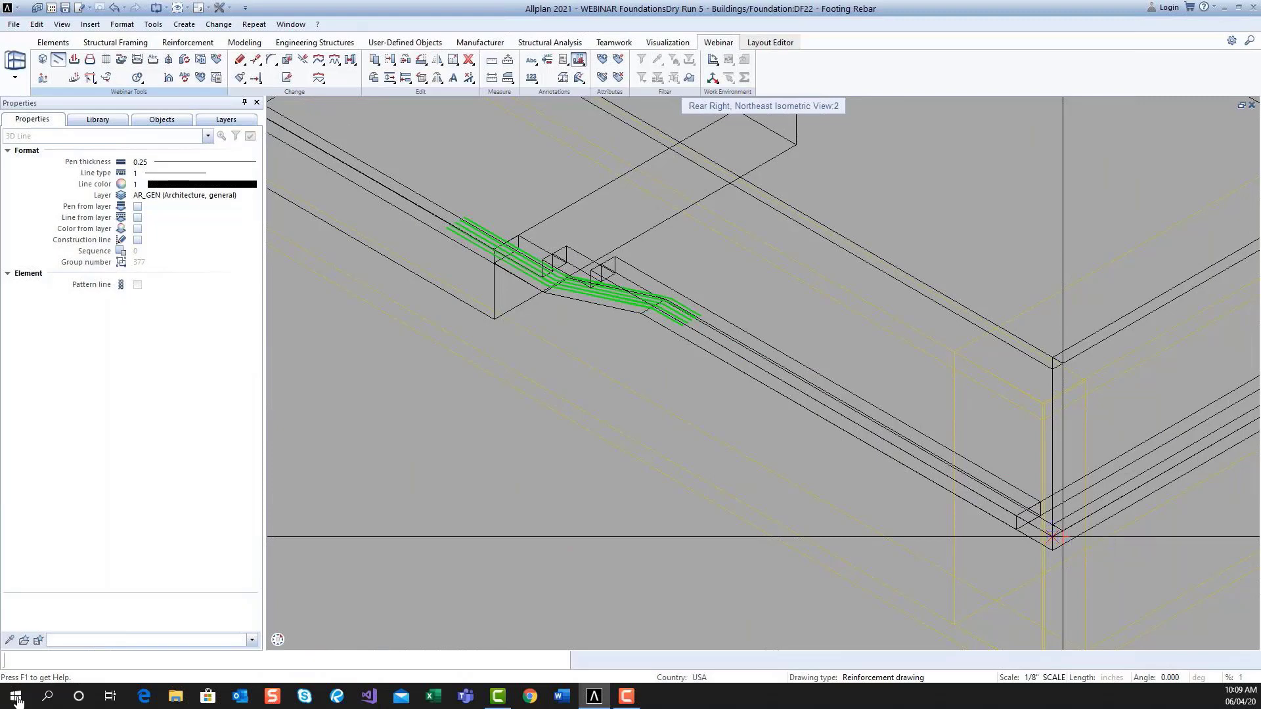
- Restore the side-by-side isometric and plan views and end the 3D Line command, with the footing in section 4-4 in close view
double_click(792, 111)
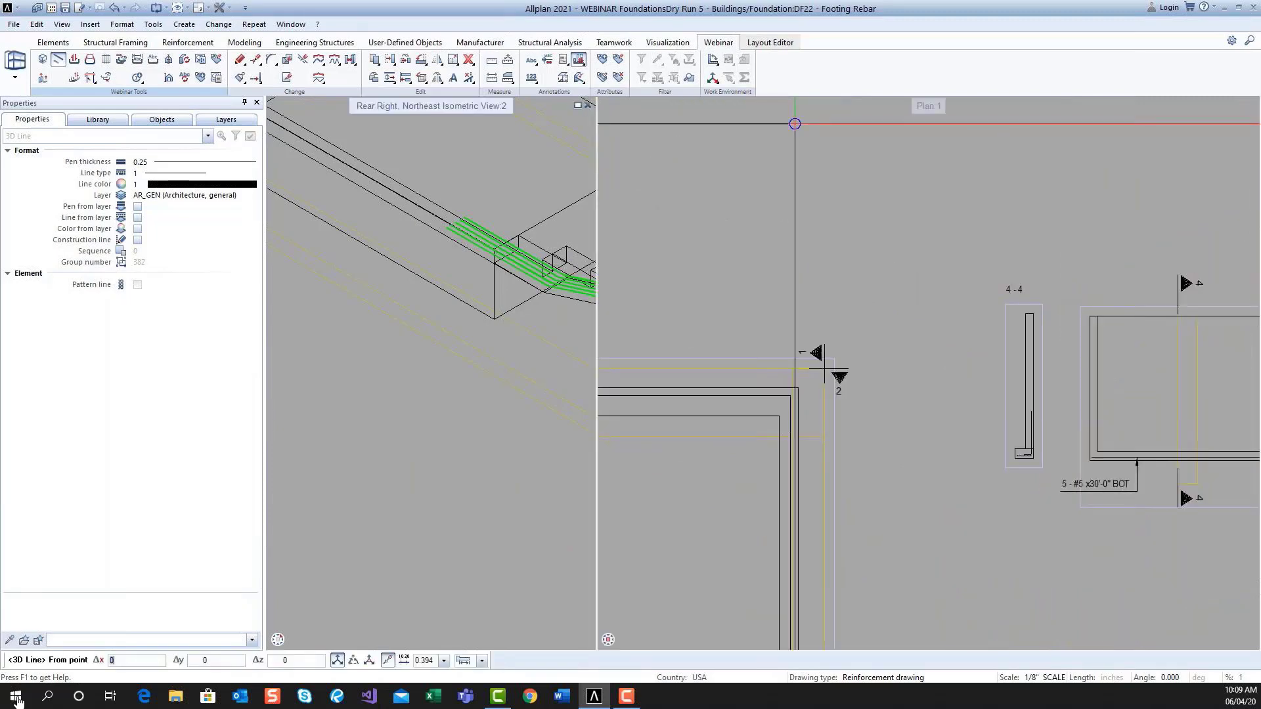
middle_click_drag(1065, 442, 974, 383)
scroll(1057, 404, "up", 5)
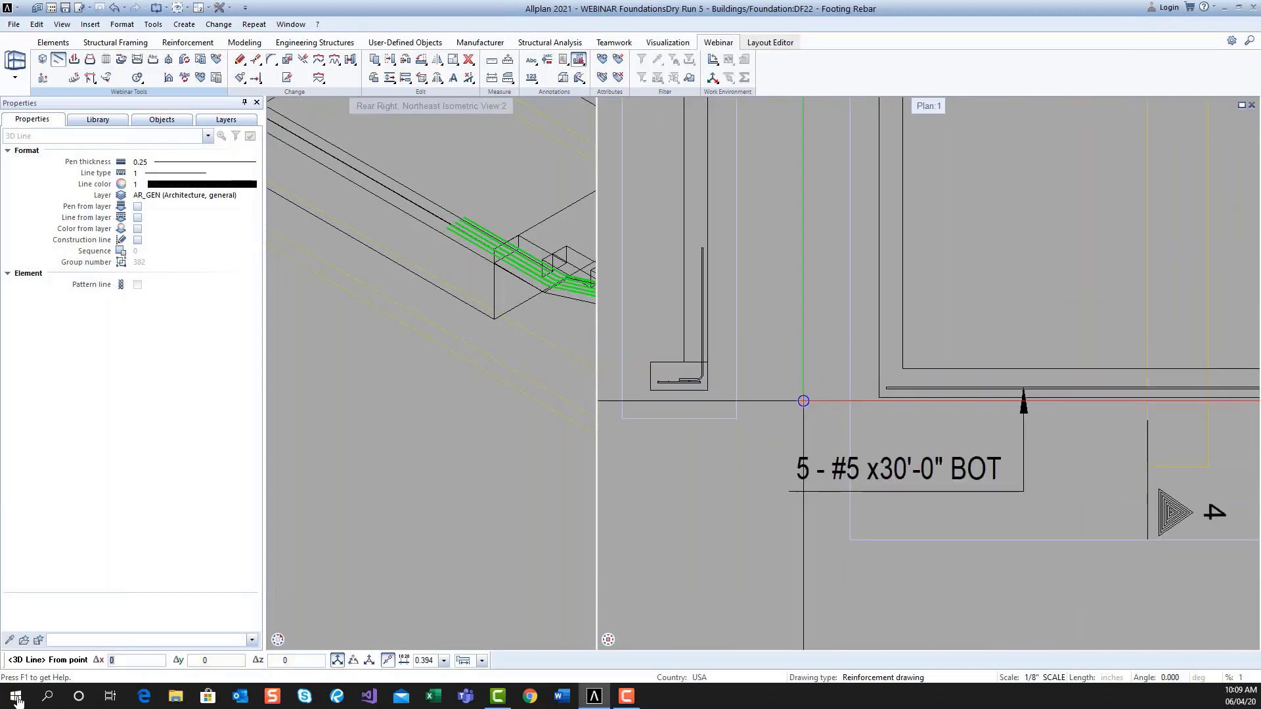
middle_click_drag(803, 401, 927, 458)
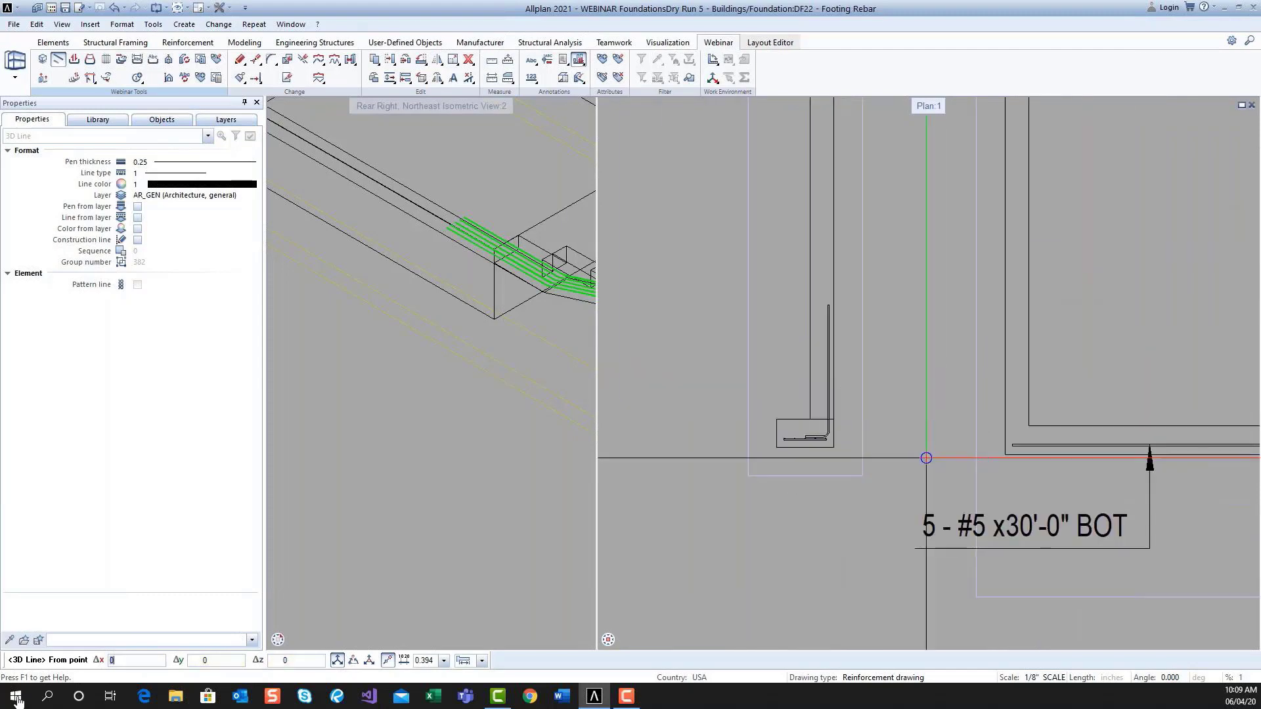
key("Escape")
scroll(865, 440, "up", 1)
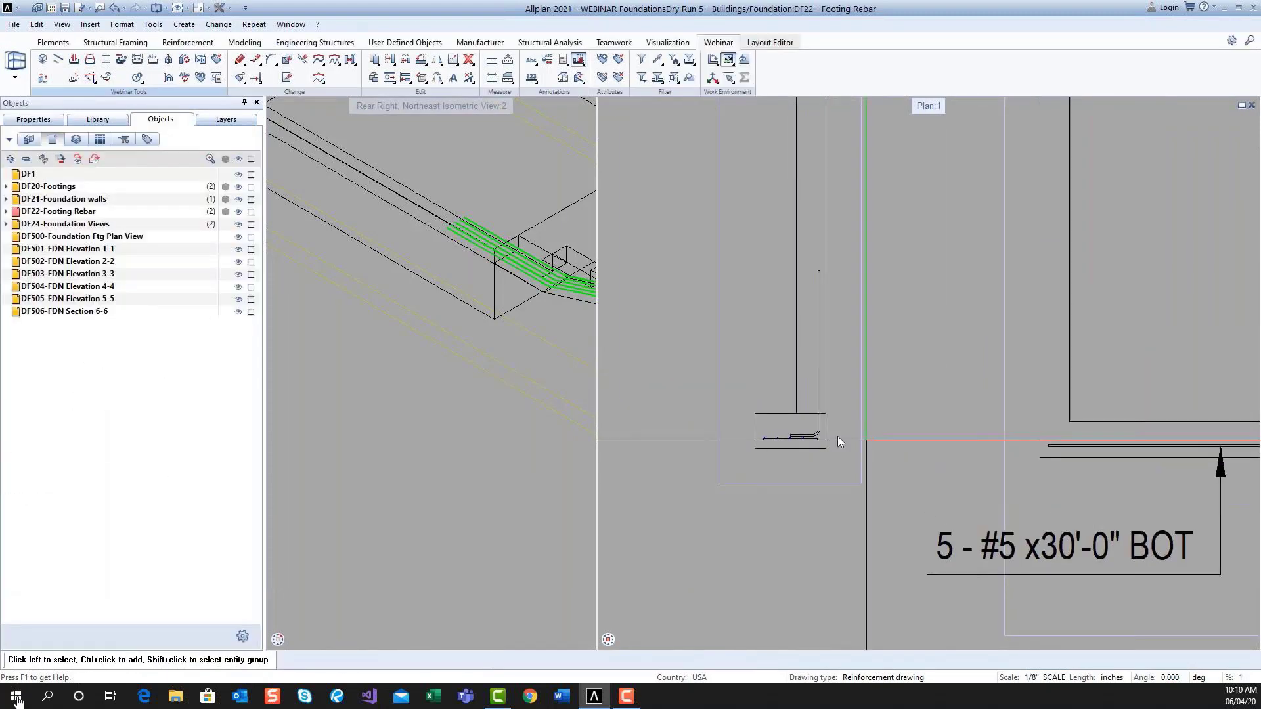
- Use Sweep Bars Along Path to sweep the L-shaped dowel in section 4-4 along the two 3D polylines at 10-inch spacing
left_click(90, 59)
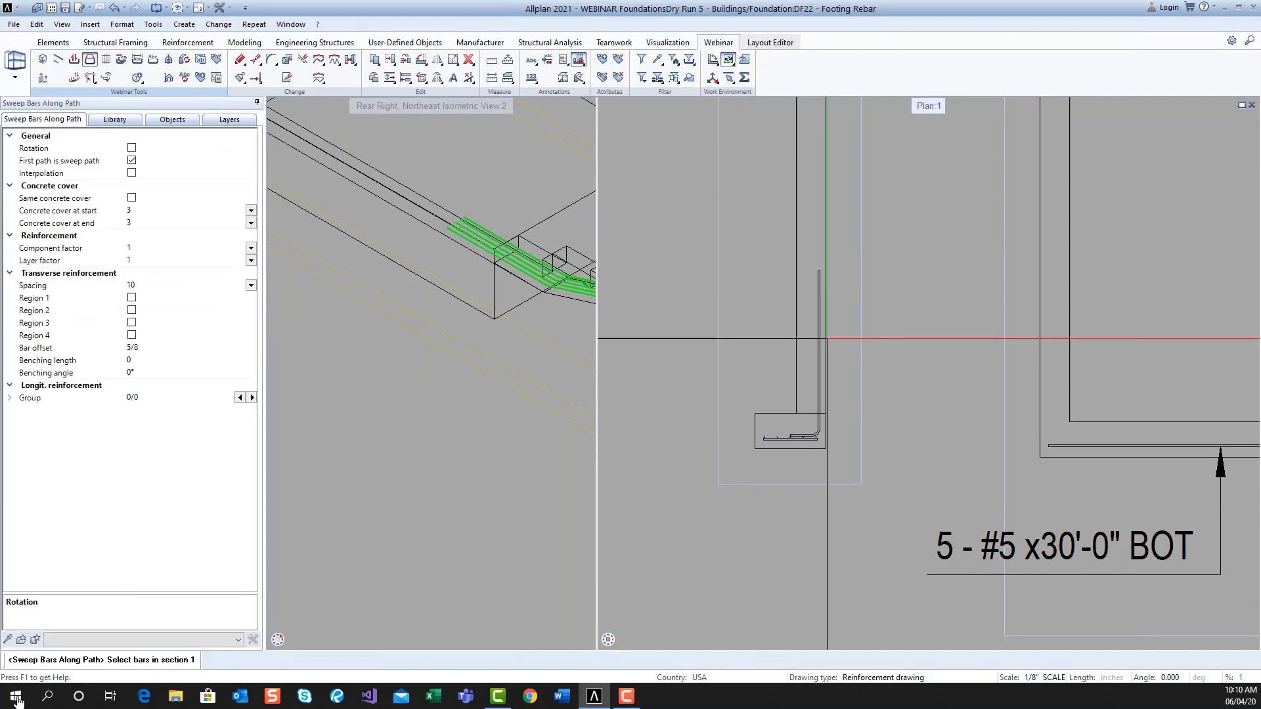
left_click(821, 339)
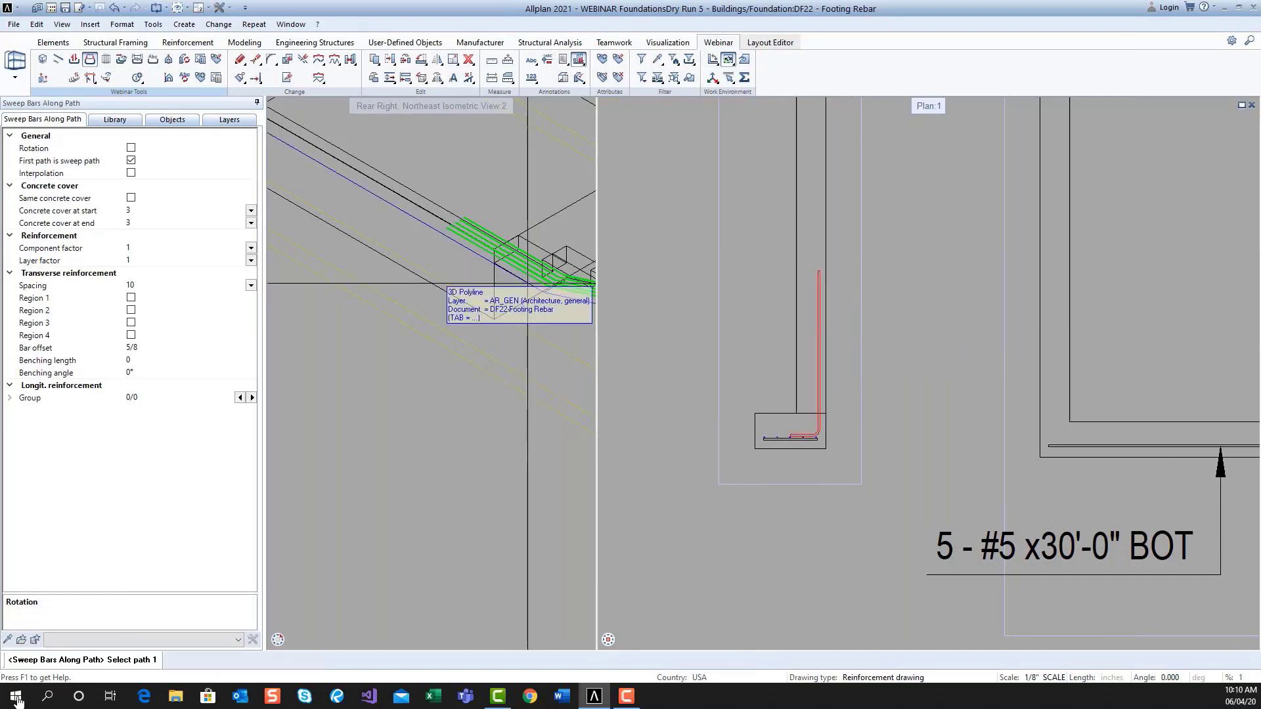
left_click(527, 284)
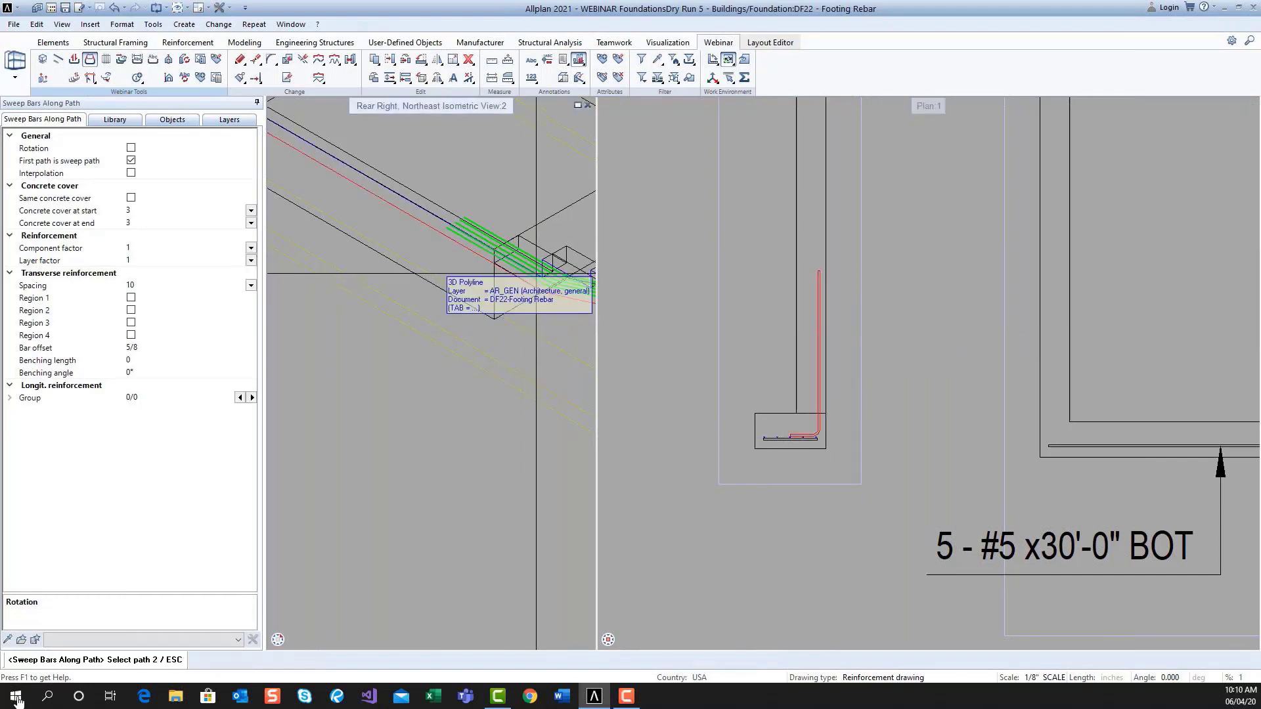
left_click(536, 273)
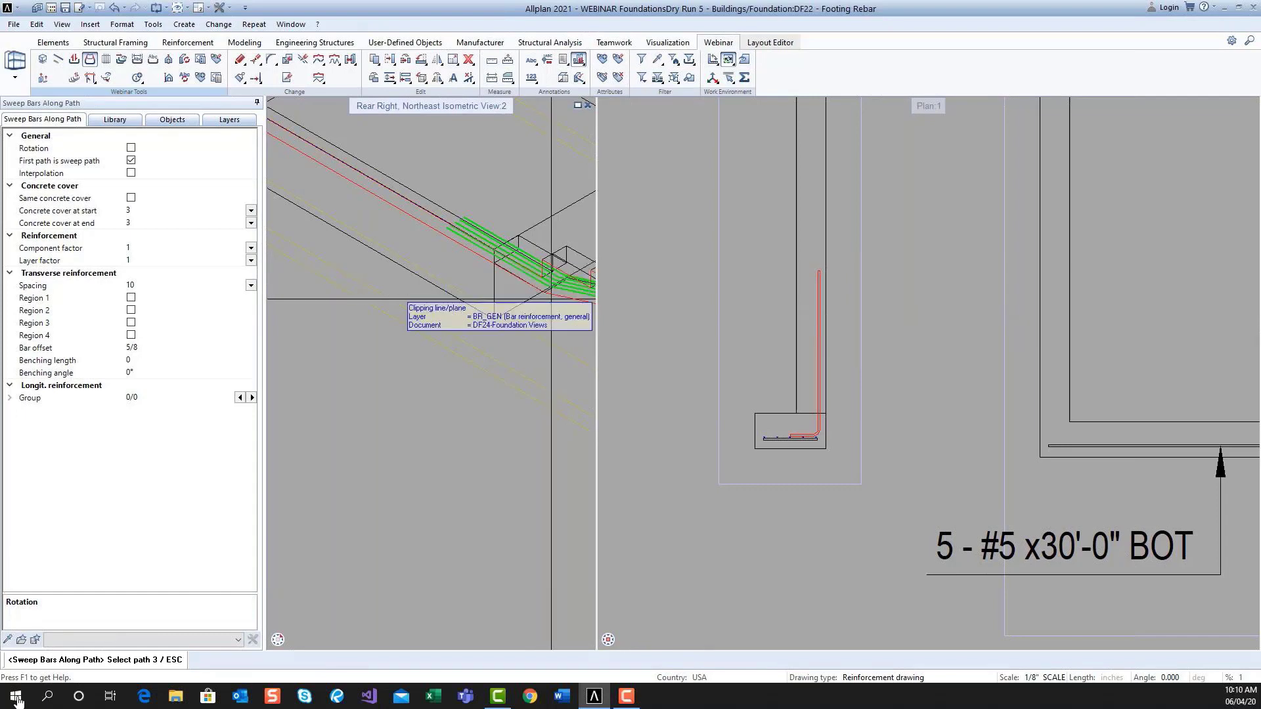
key("Escape")
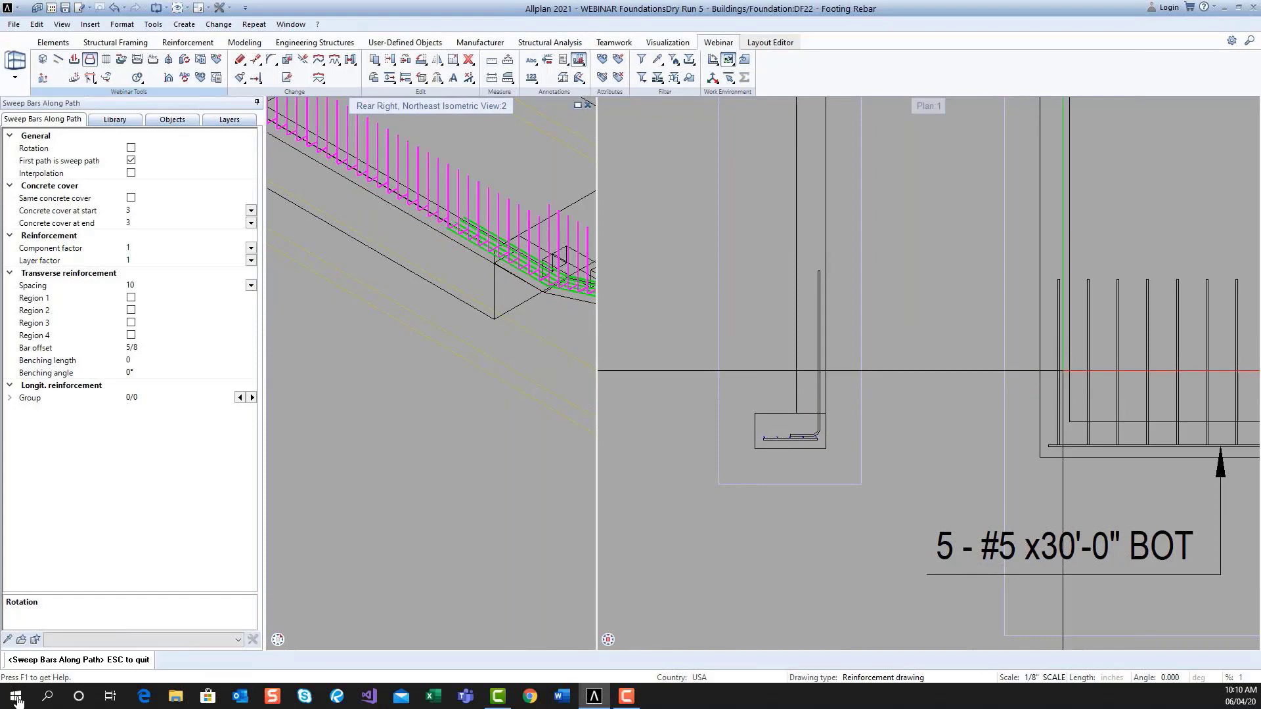
- Examine the swept dowels along elevation 1-1, including where the footing slopes and the wall base steps up
scroll(1063, 371, "down", 5)
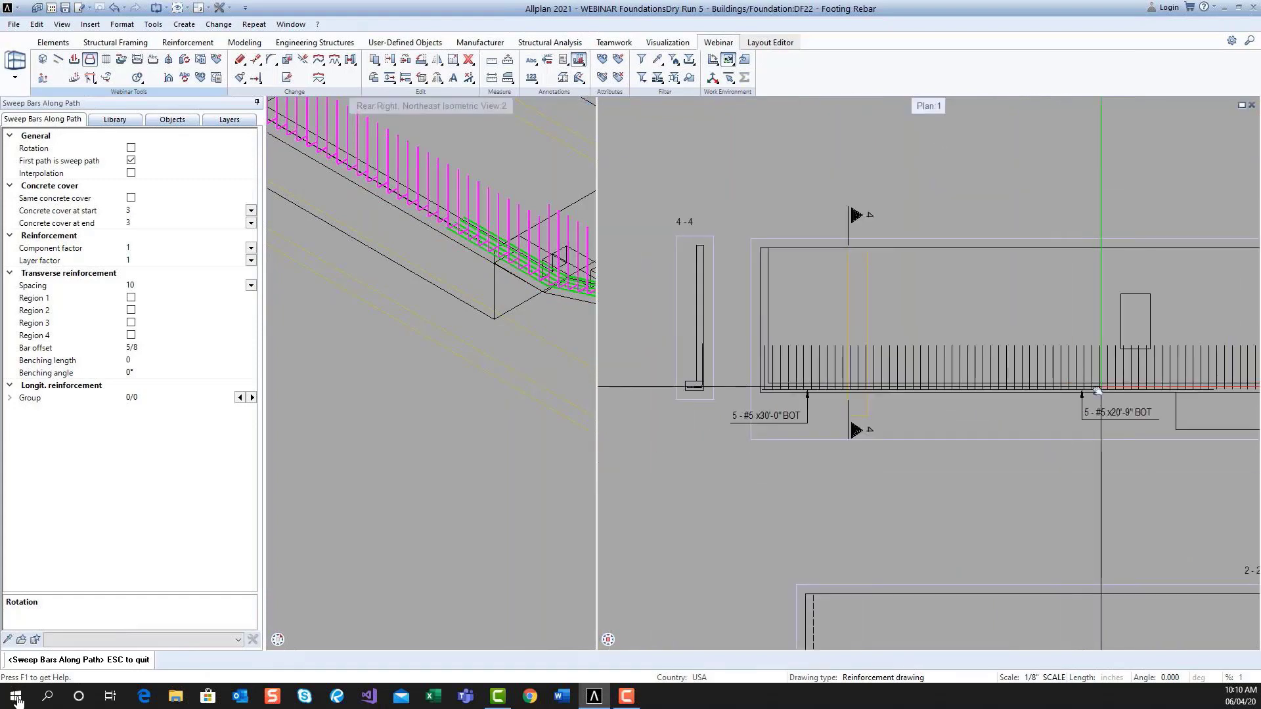
middle_click_drag(1098, 391, 1041, 393)
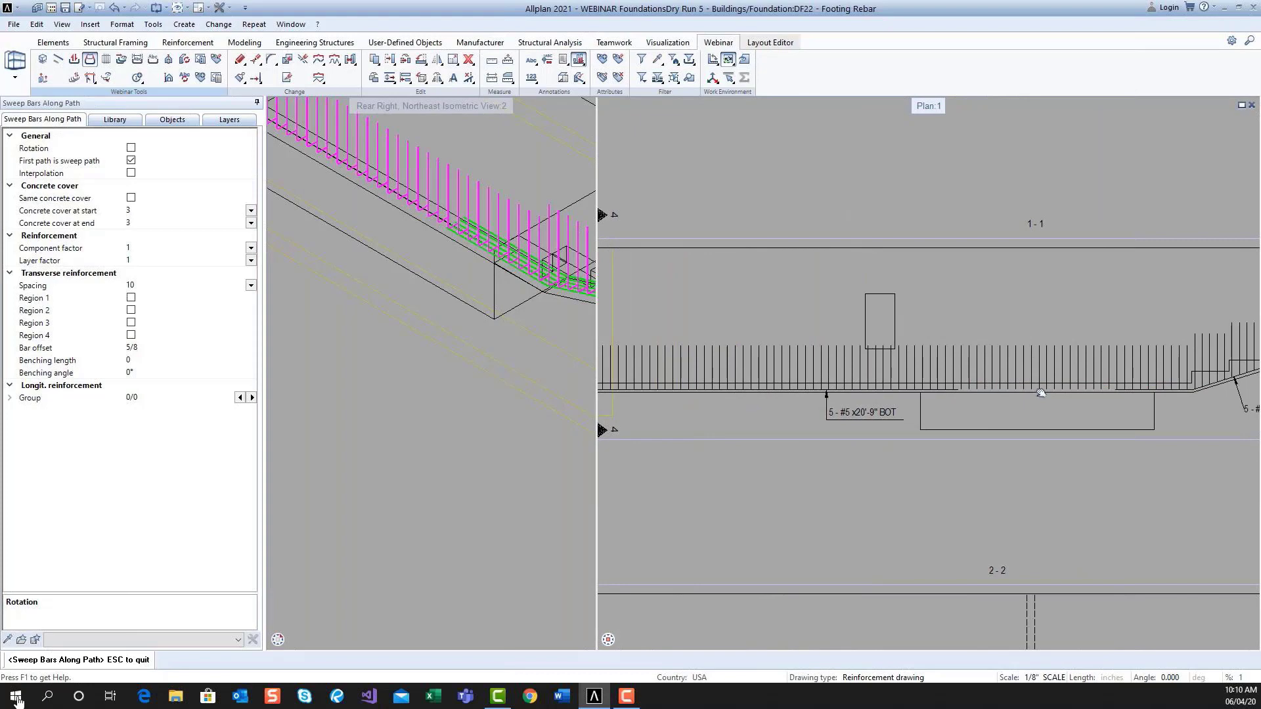
scroll(1041, 393, "up", 4)
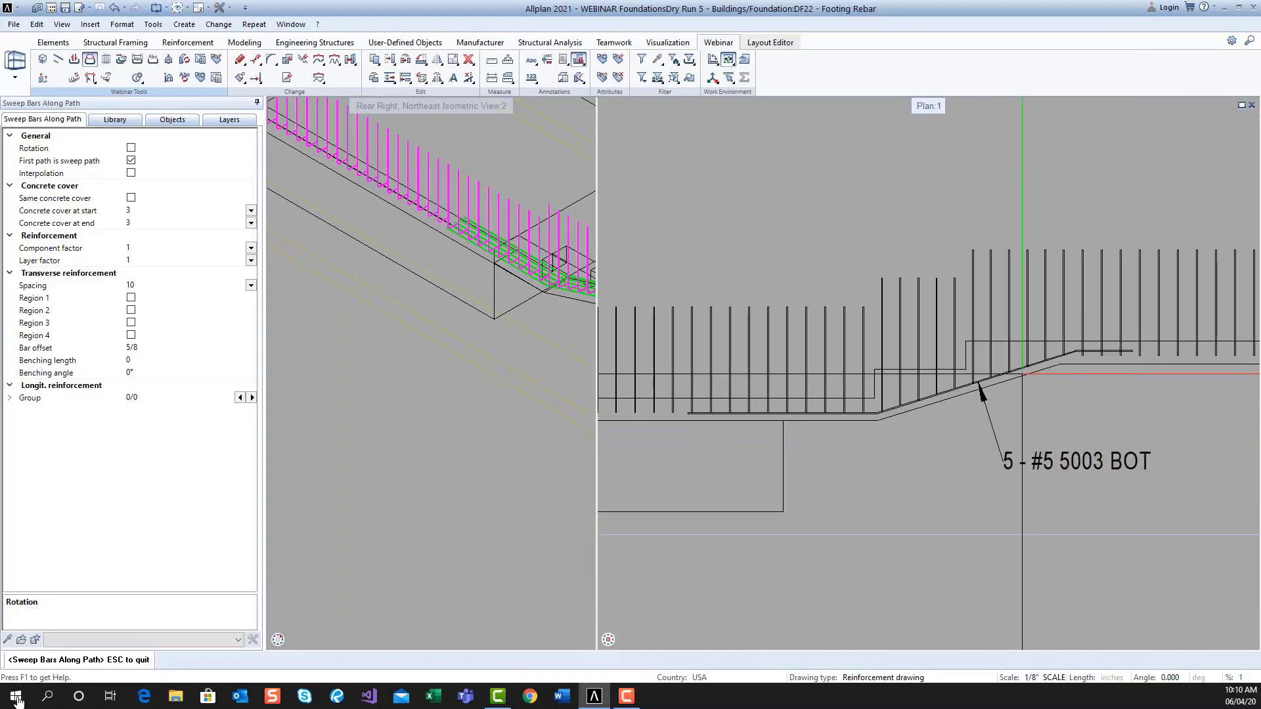
scroll(1021, 374, "down", 2)
scroll(1022, 375, "down", 1)
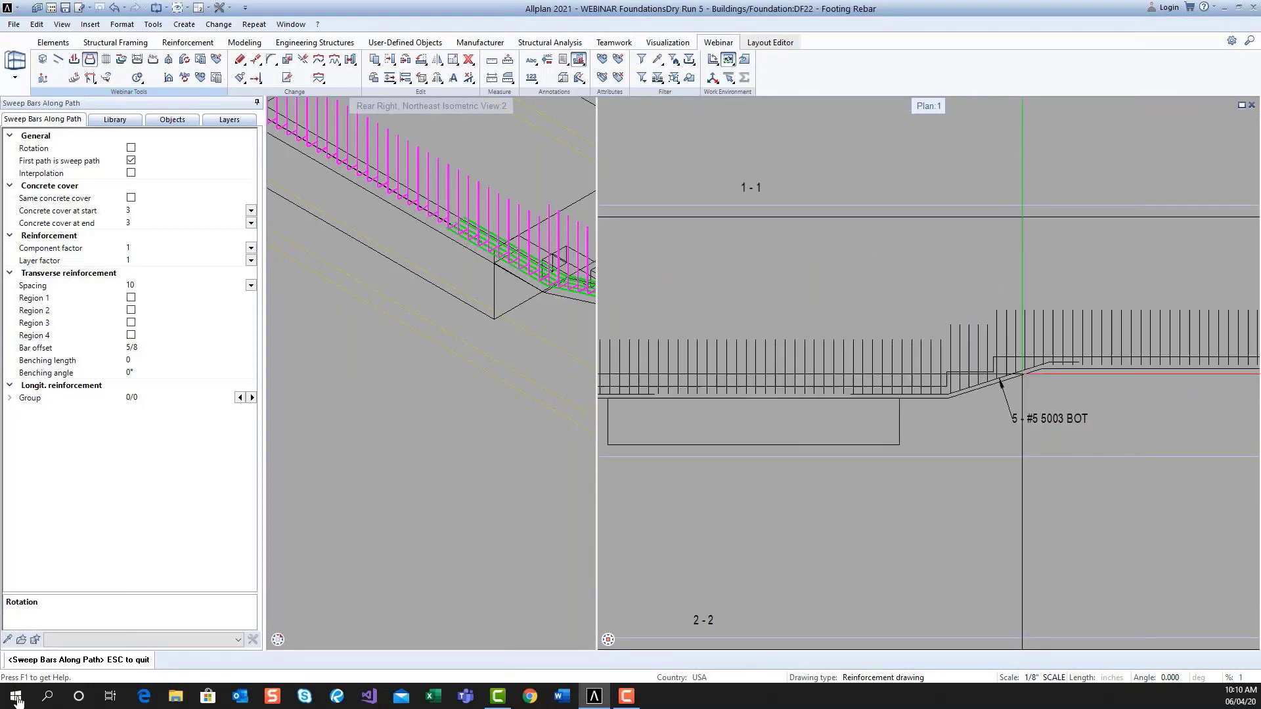
scroll(1022, 374, "down", 2)
scroll(949, 422, "down", 2)
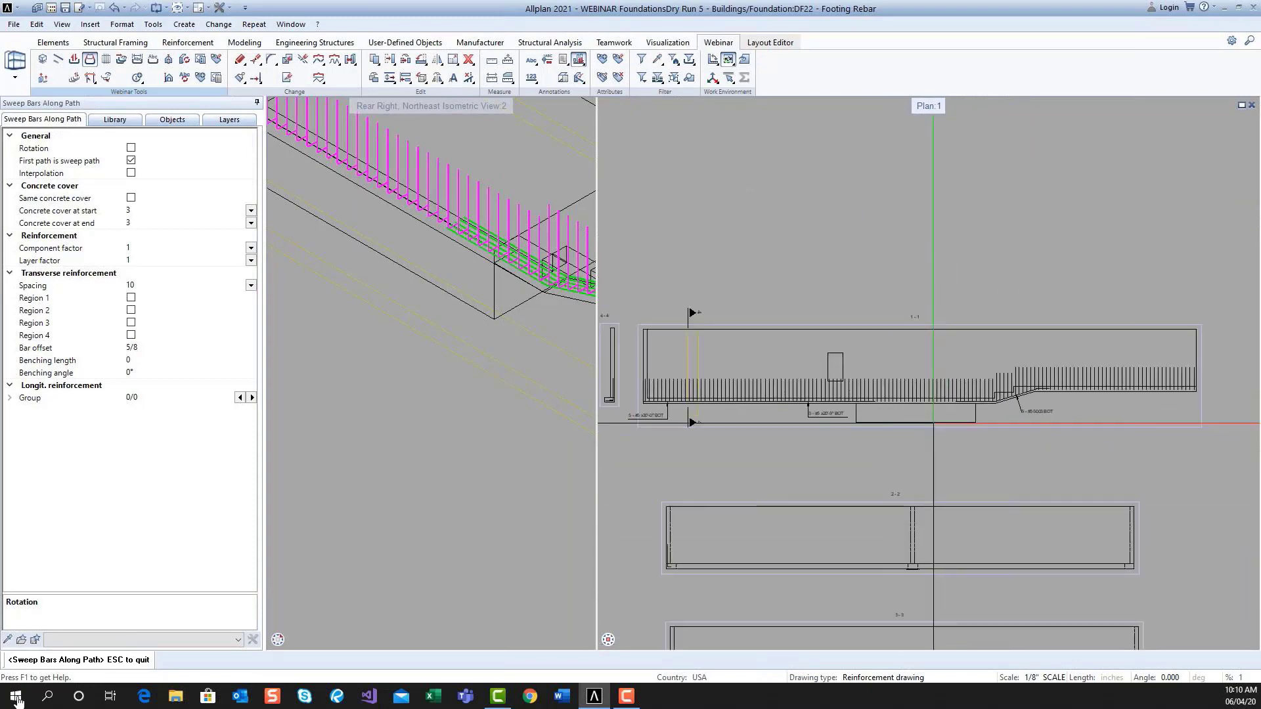
middle_click_drag(934, 423, 961, 426)
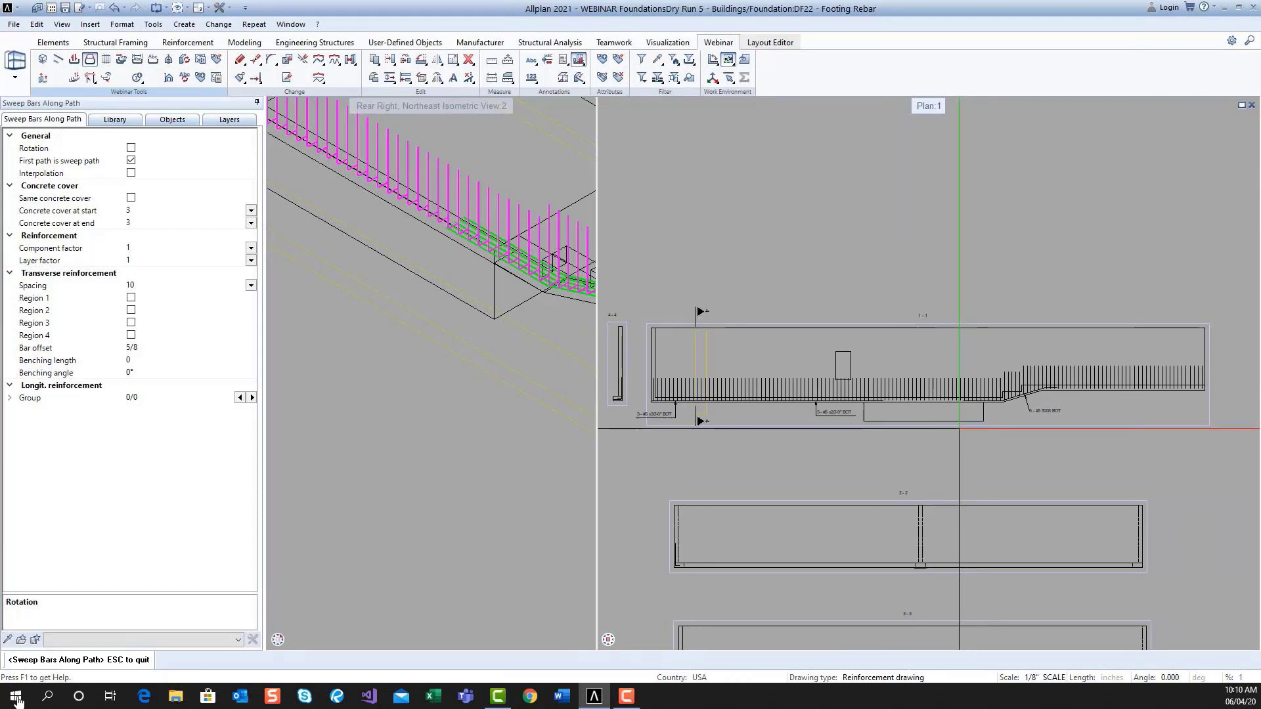
- End the bar sweep and maximize the plan view, centred on elevation 1-1
key("Escape")
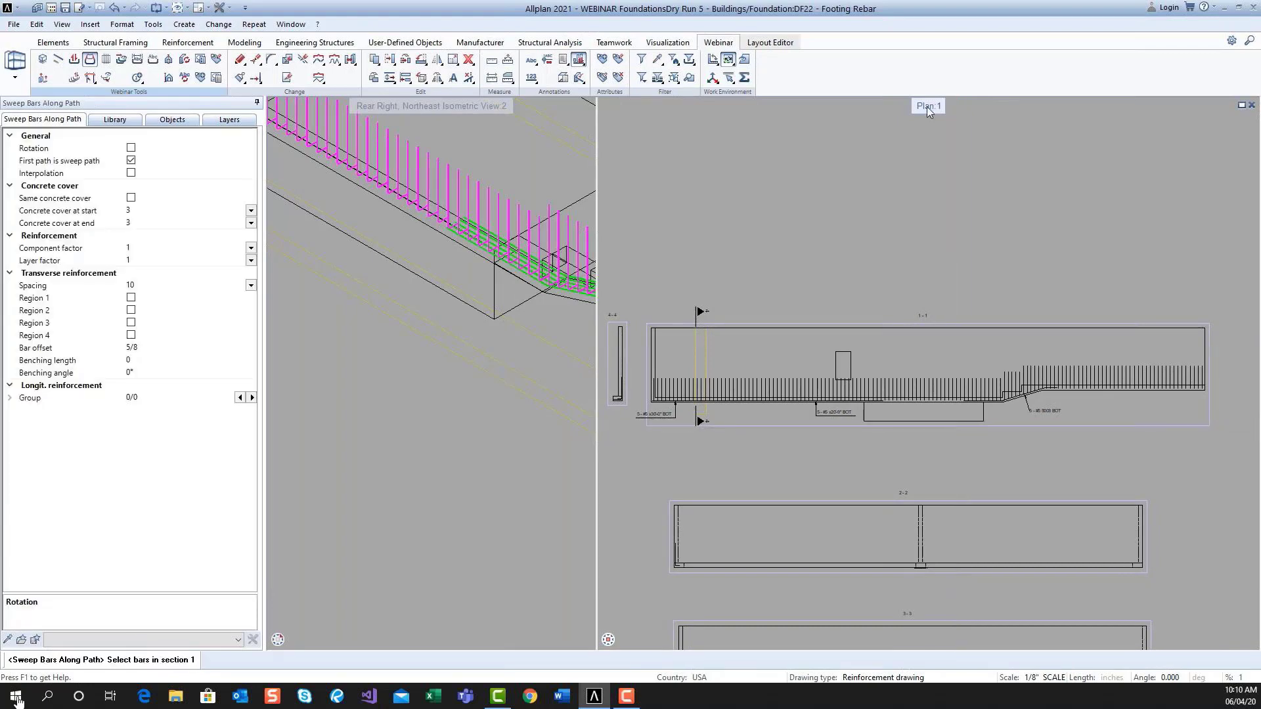
key("Escape")
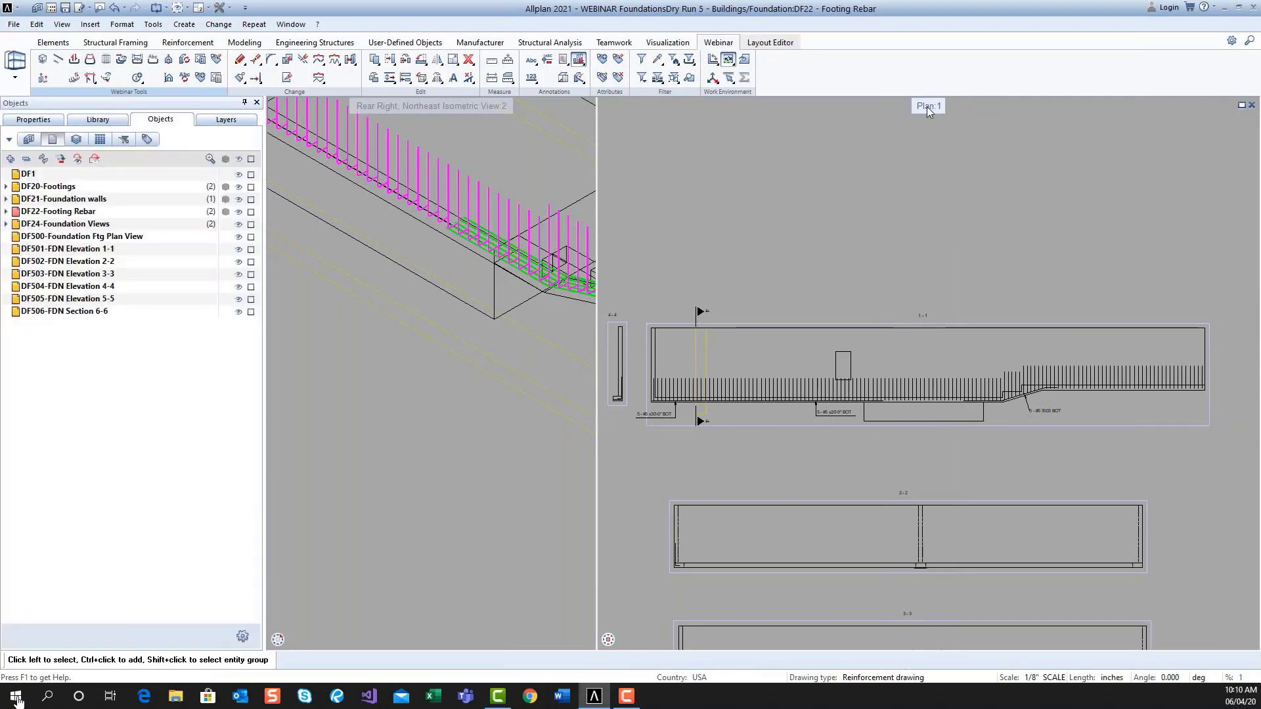
double_click(928, 107)
middle_click_drag(761, 346, 943, 336)
scroll(885, 375, "up", 2)
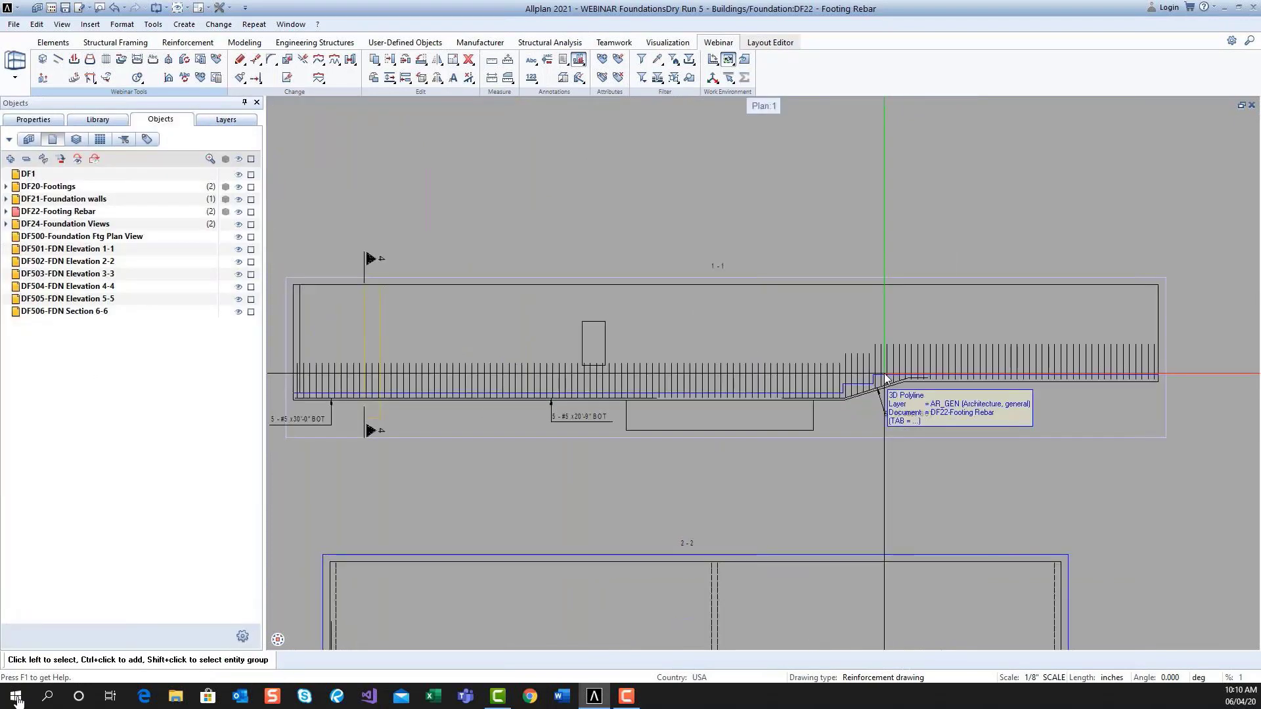
middle_click_drag(884, 375, 922, 367)
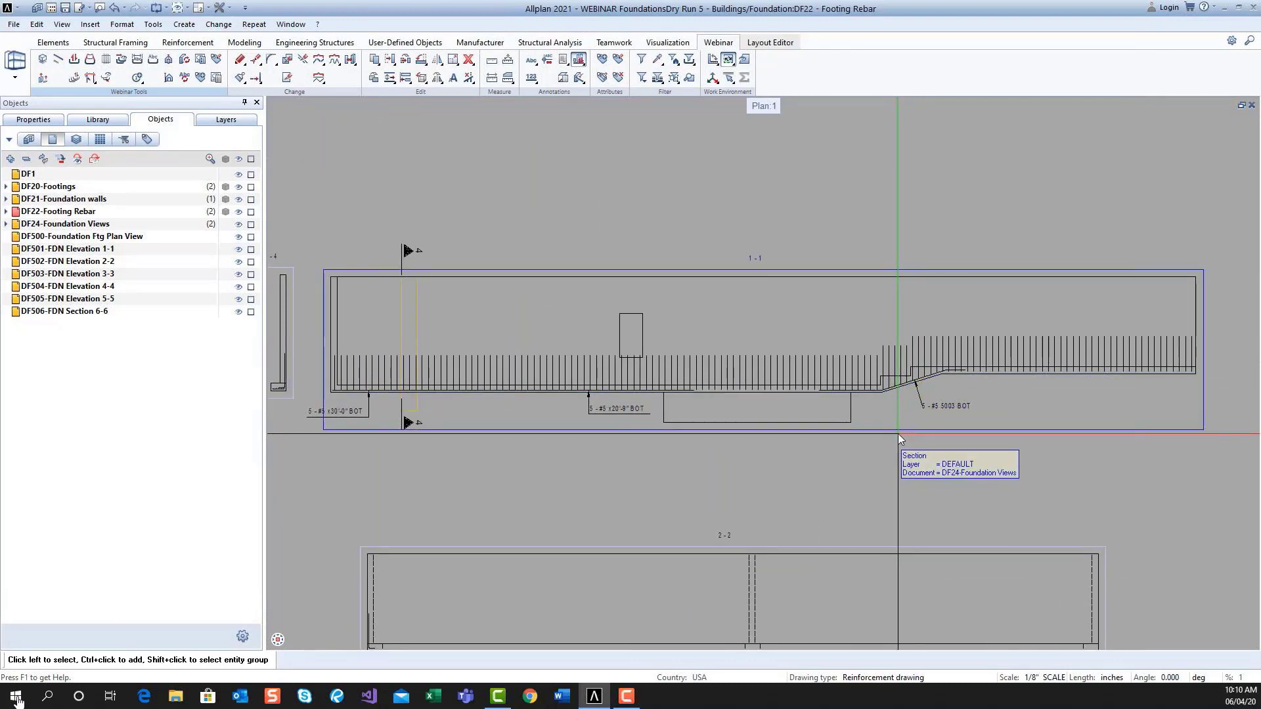
- Assign a new mark number to the group of dowels in elevation 1-1 that stands above the rectangular pit below the footing
left_click(136, 78)
scroll(671, 388, "up", 2)
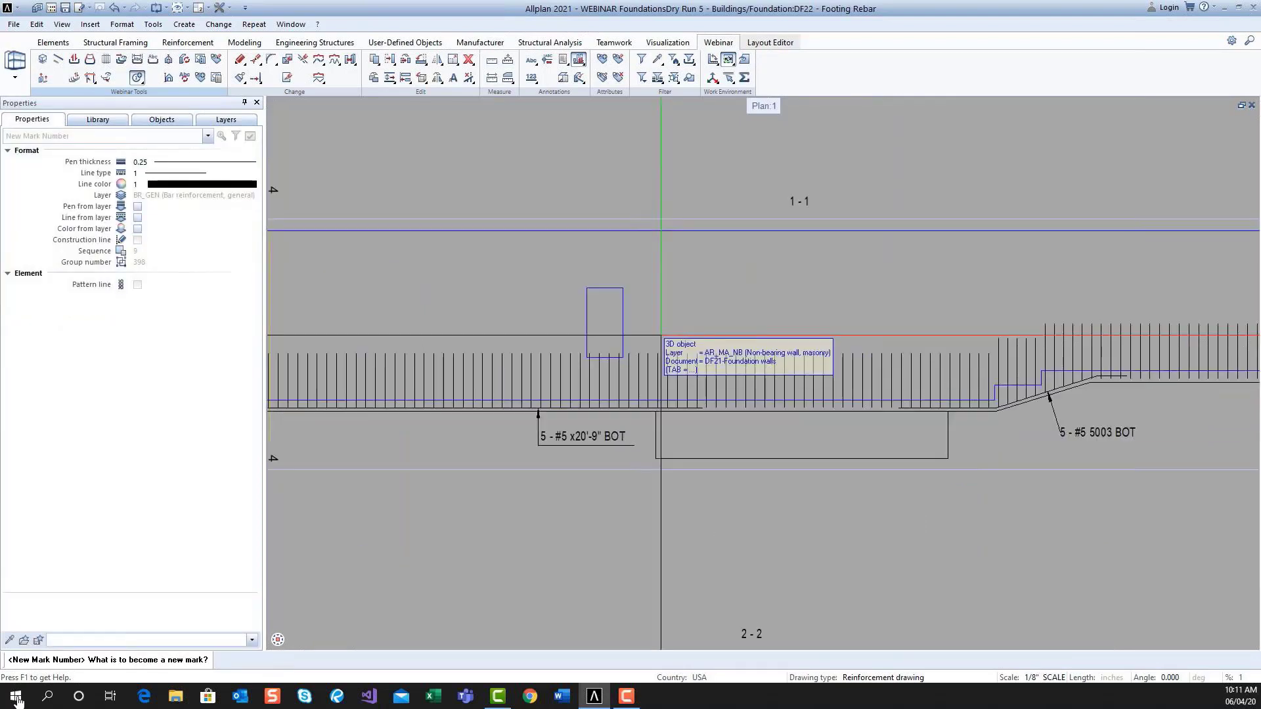
left_click_drag(657, 334, 945, 419)
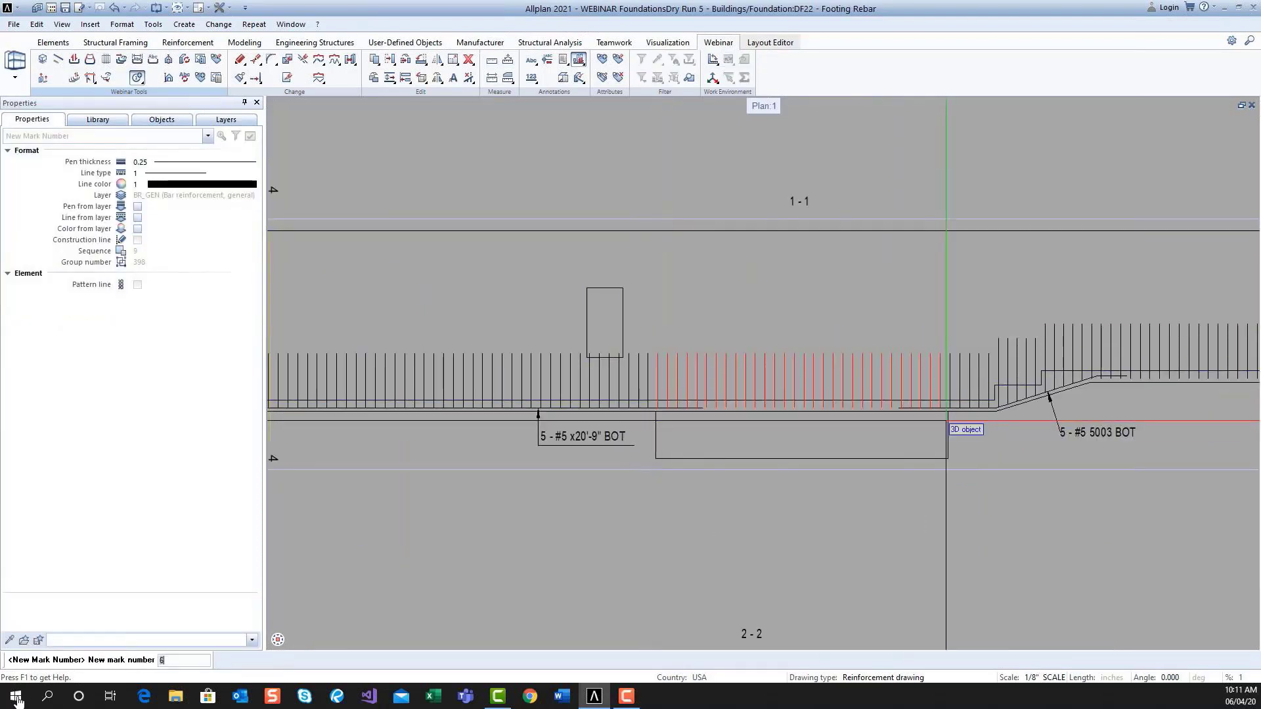
key("Return")
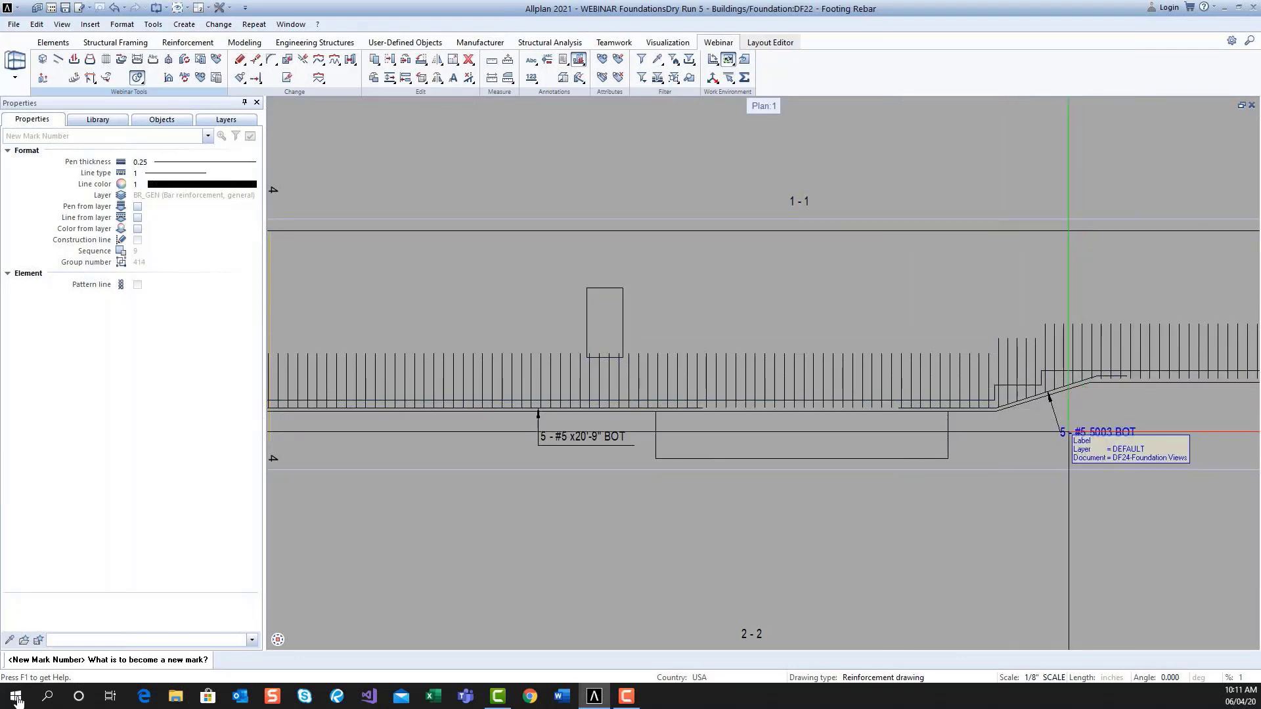
- Move the dowel group above the pit in elevation 1-1 straight down so its bars stand inside the pit bottom
mouse_move(1041, 427)
middle_mouse_down()
mouse_move(1043, 389)
mouse_move(937, 373)
middle_mouse_up()
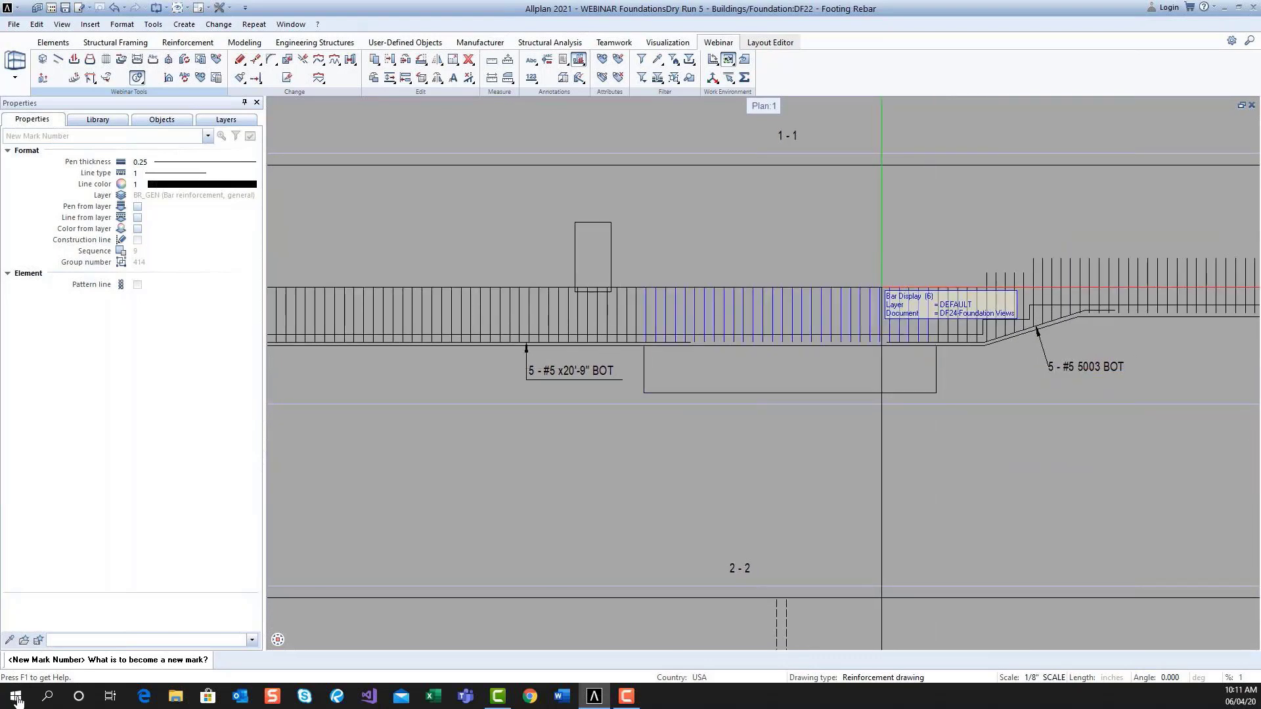
scroll(882, 289, "up", 1)
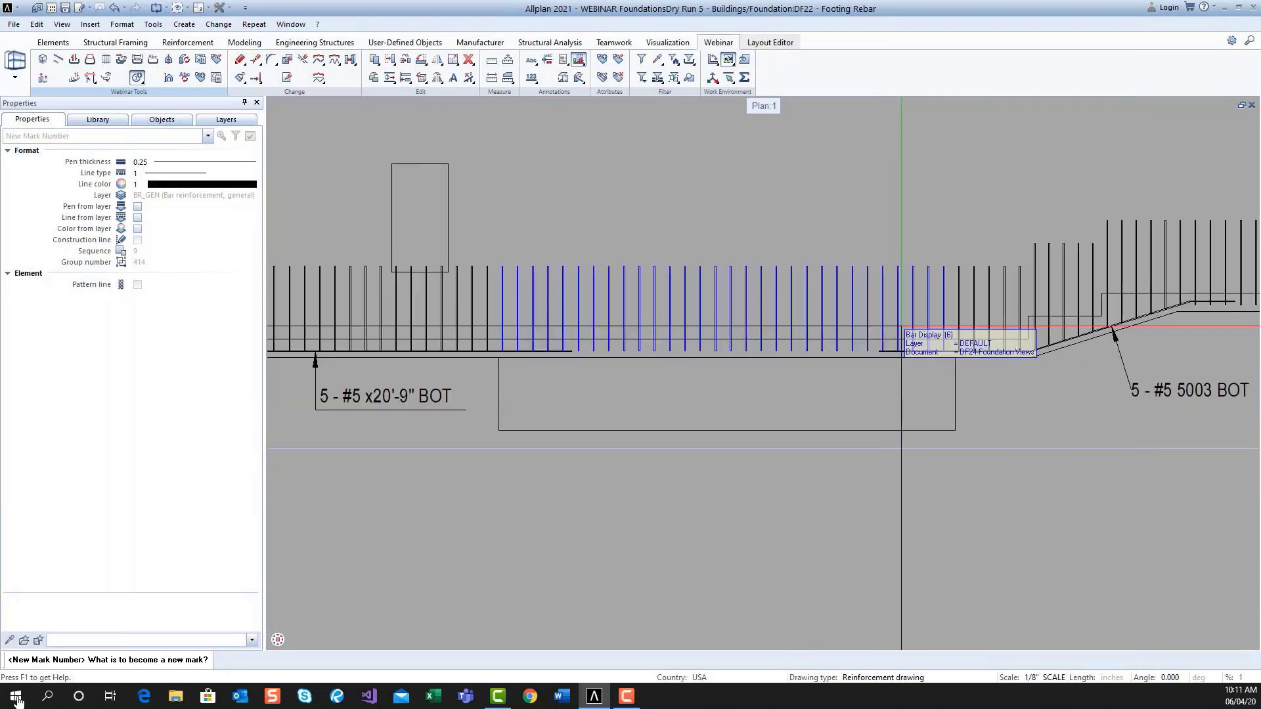
scroll(903, 341, "up", 2)
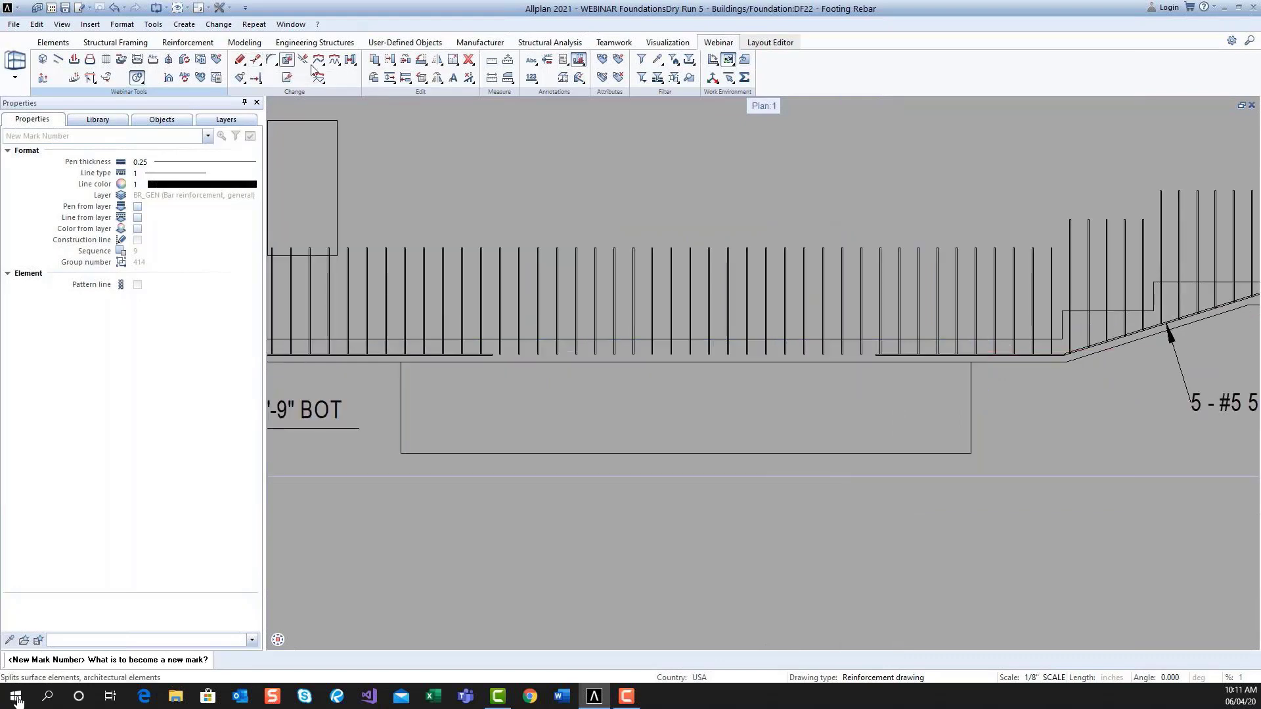
left_click(391, 60)
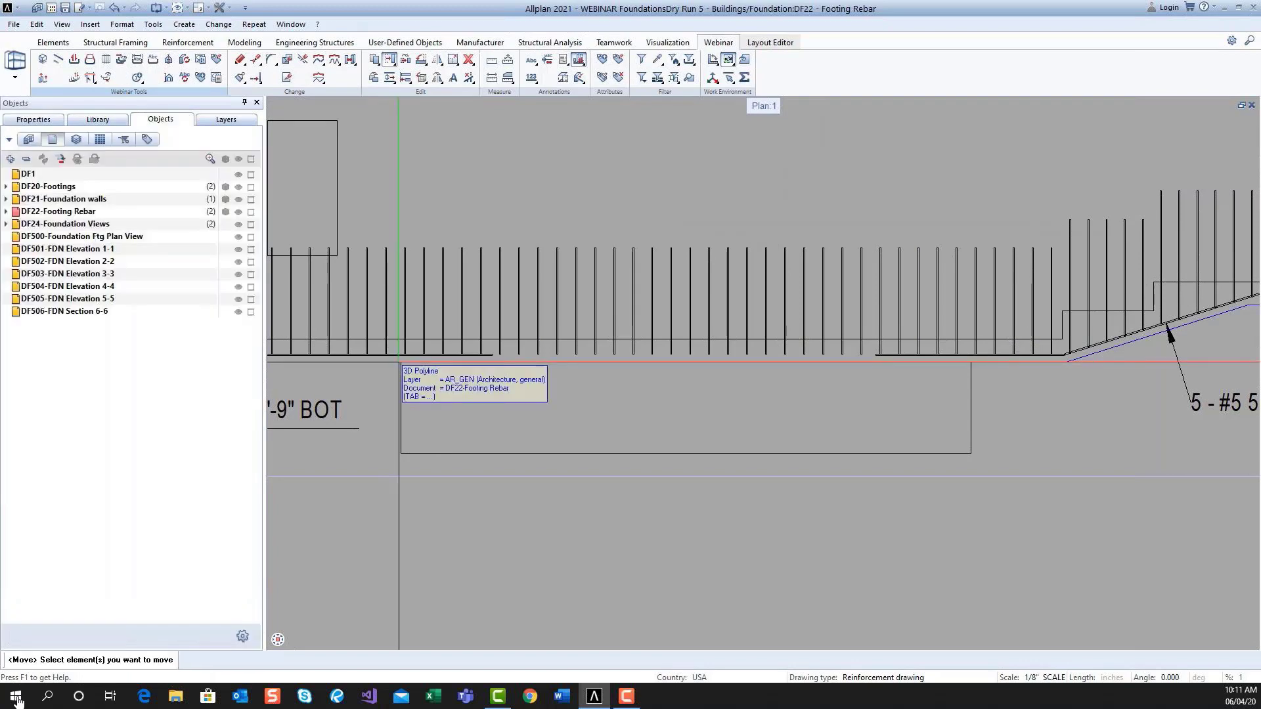
left_click(427, 300)
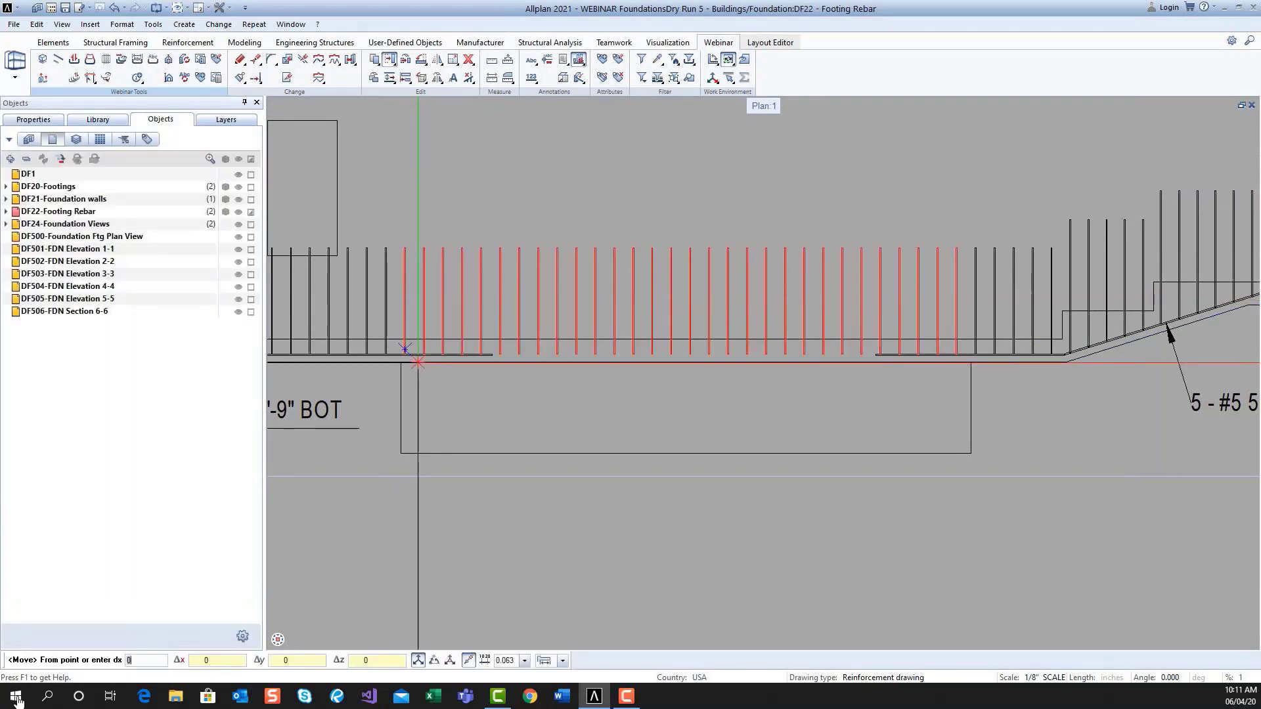
left_click(404, 348)
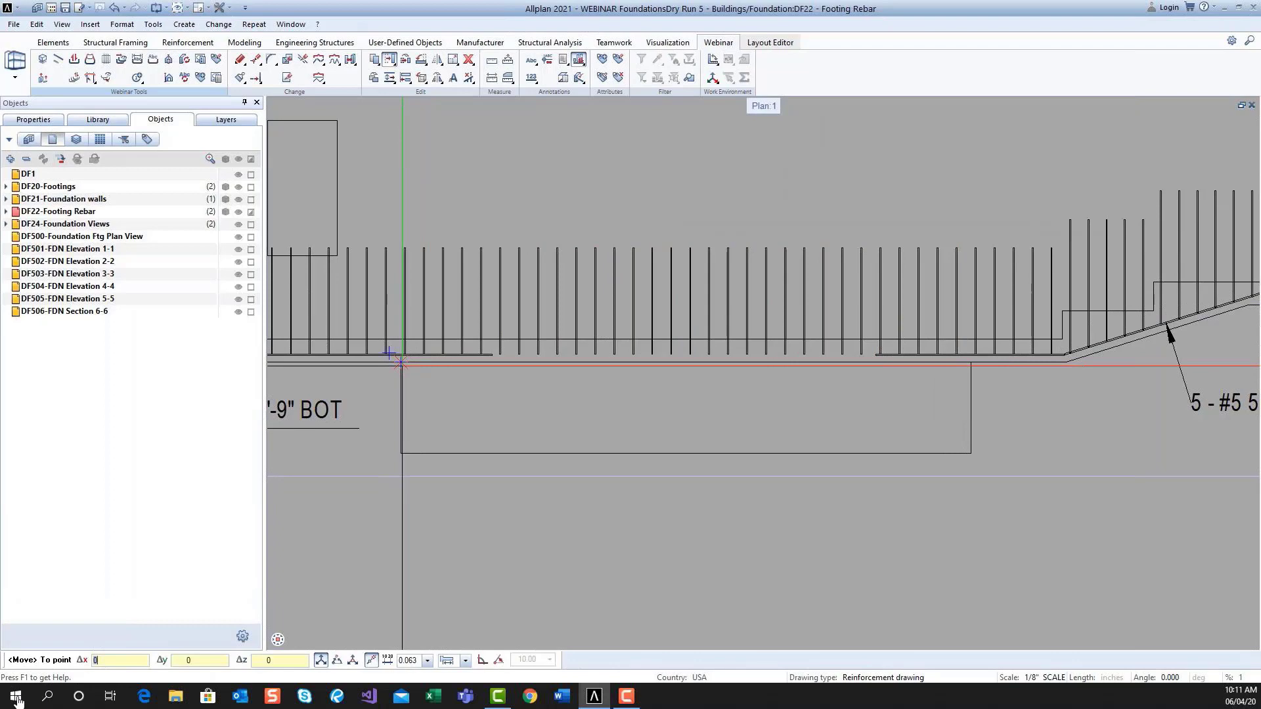
left_click(402, 440)
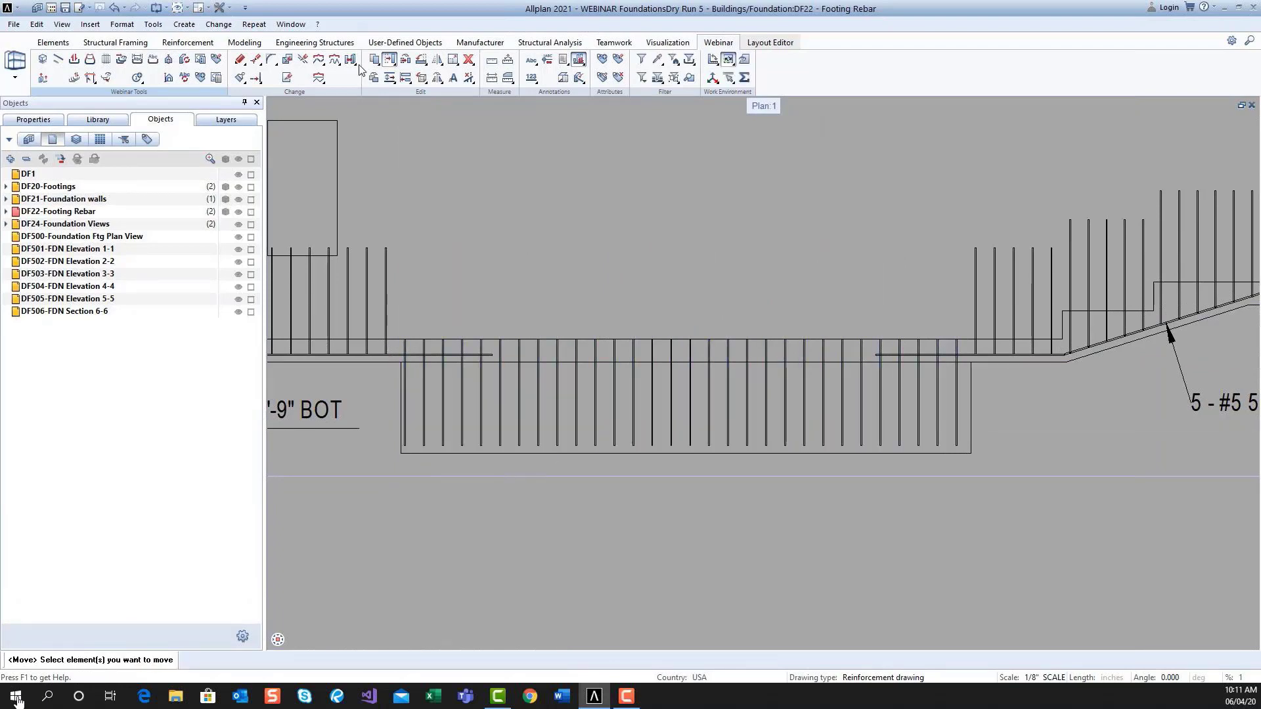
key("Escape")
left_click(256, 59)
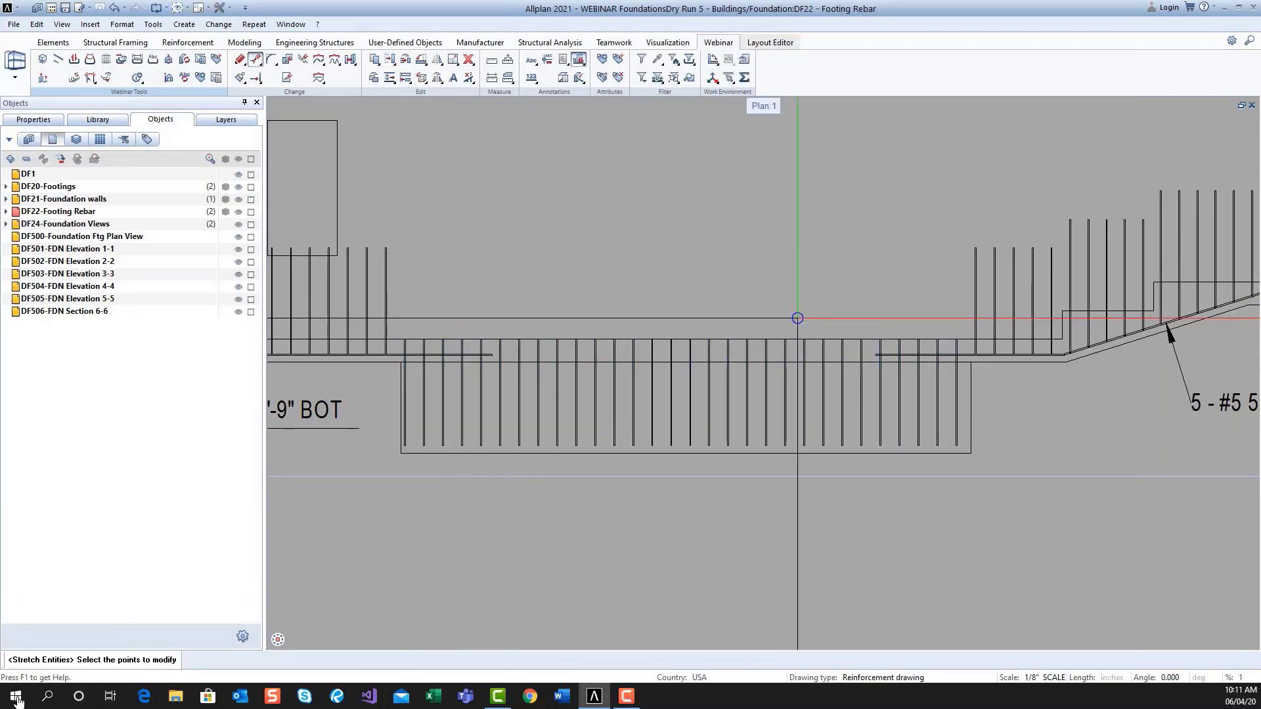
left_click_drag(966, 326, 398, 346)
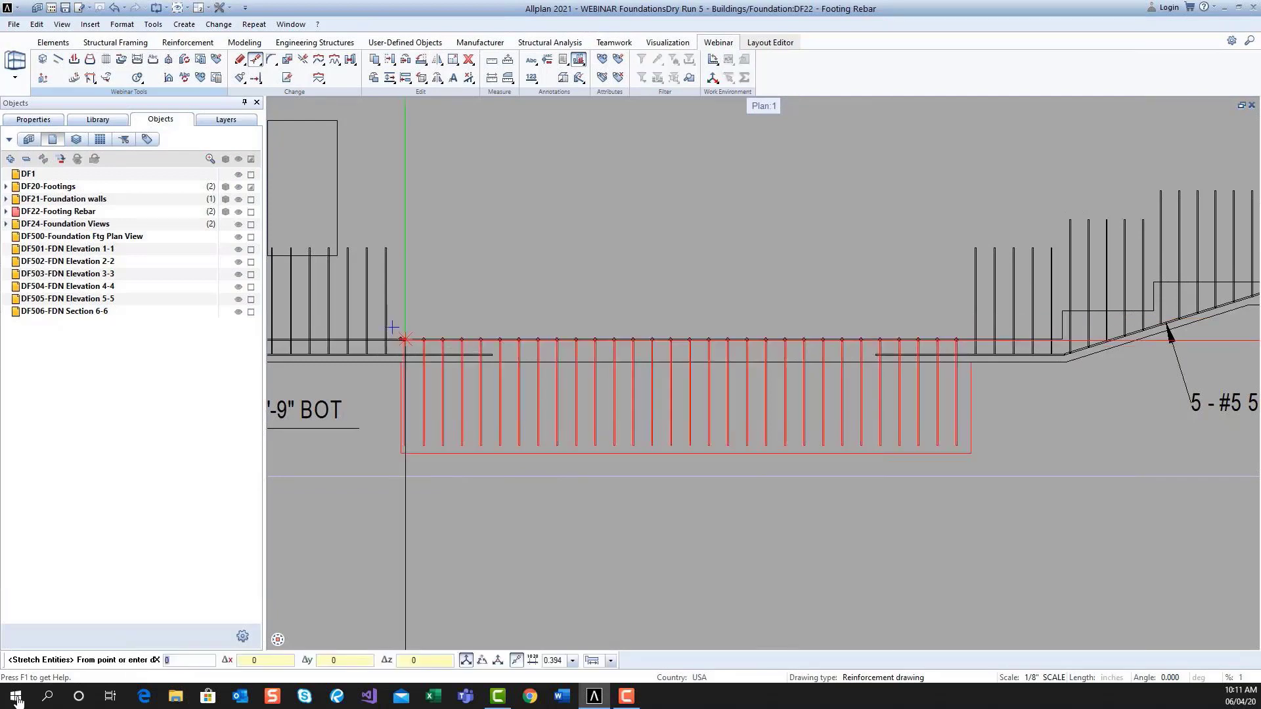
left_click(406, 340)
left_click(389, 250)
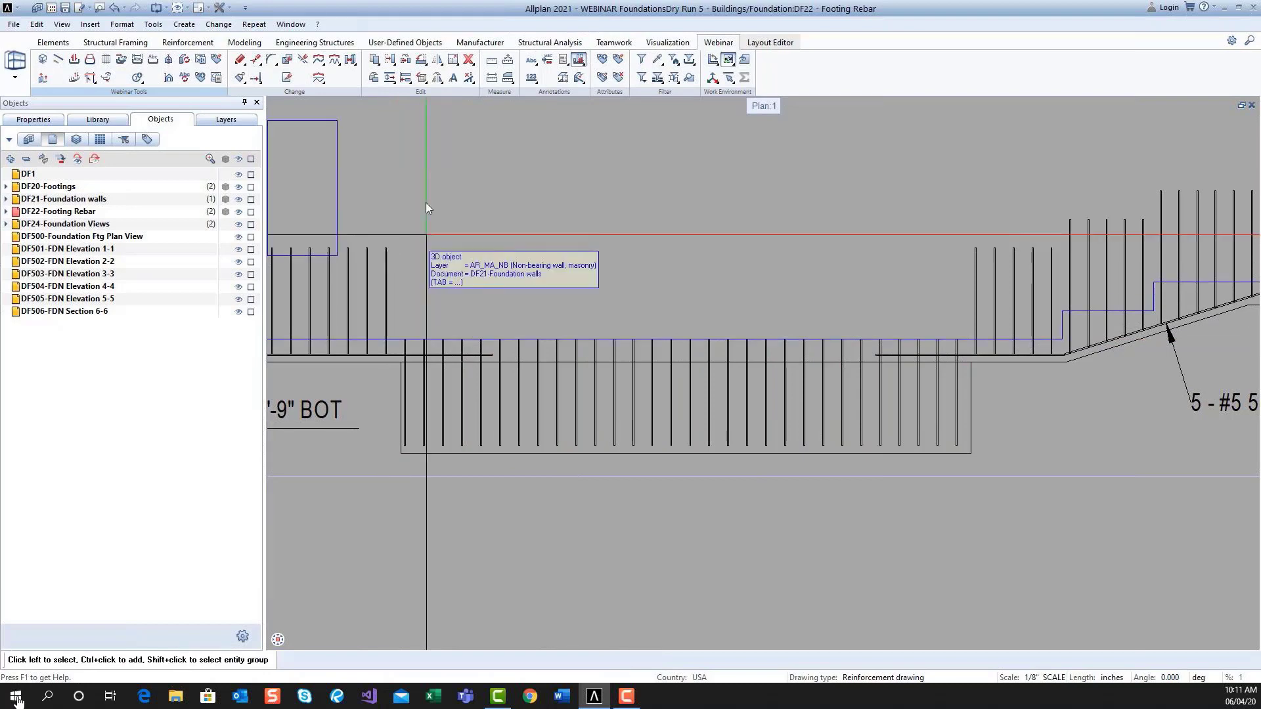
- Stretch the tops of the pit dowels in elevation 1-1 up to the top level of the neighbouring dowels
left_click(256, 59)
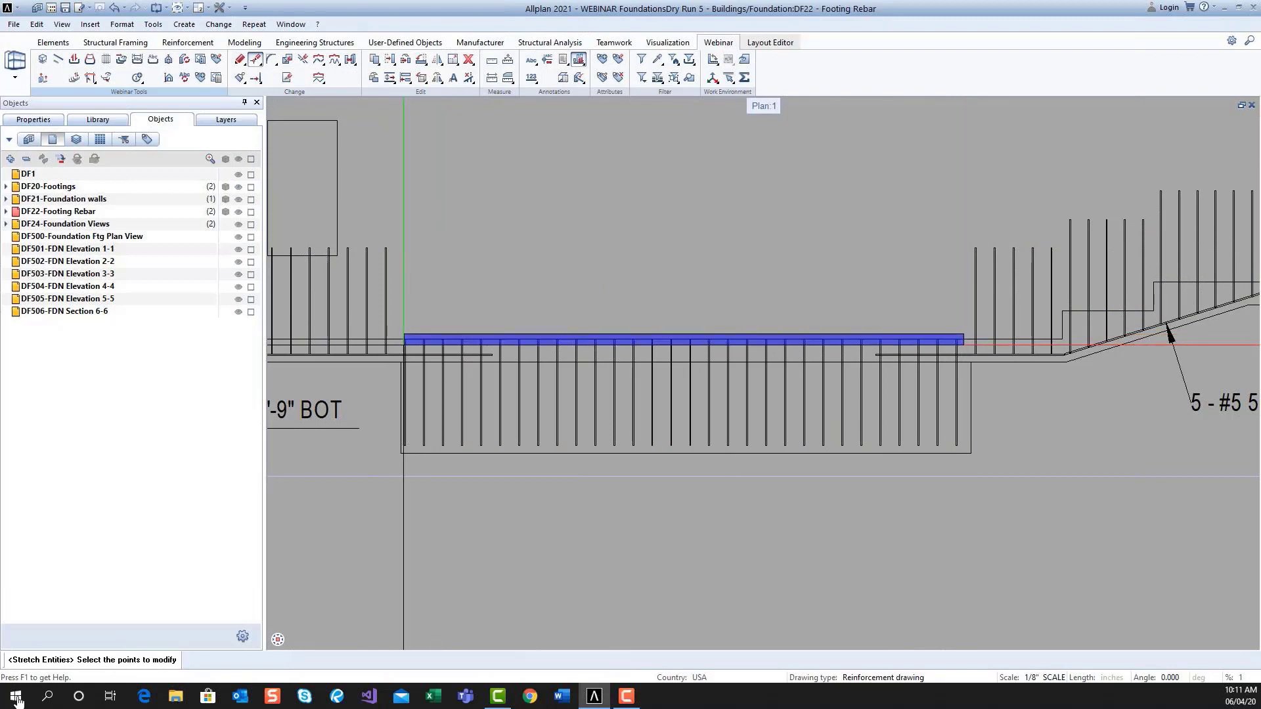
left_click_drag(404, 345, 403, 345)
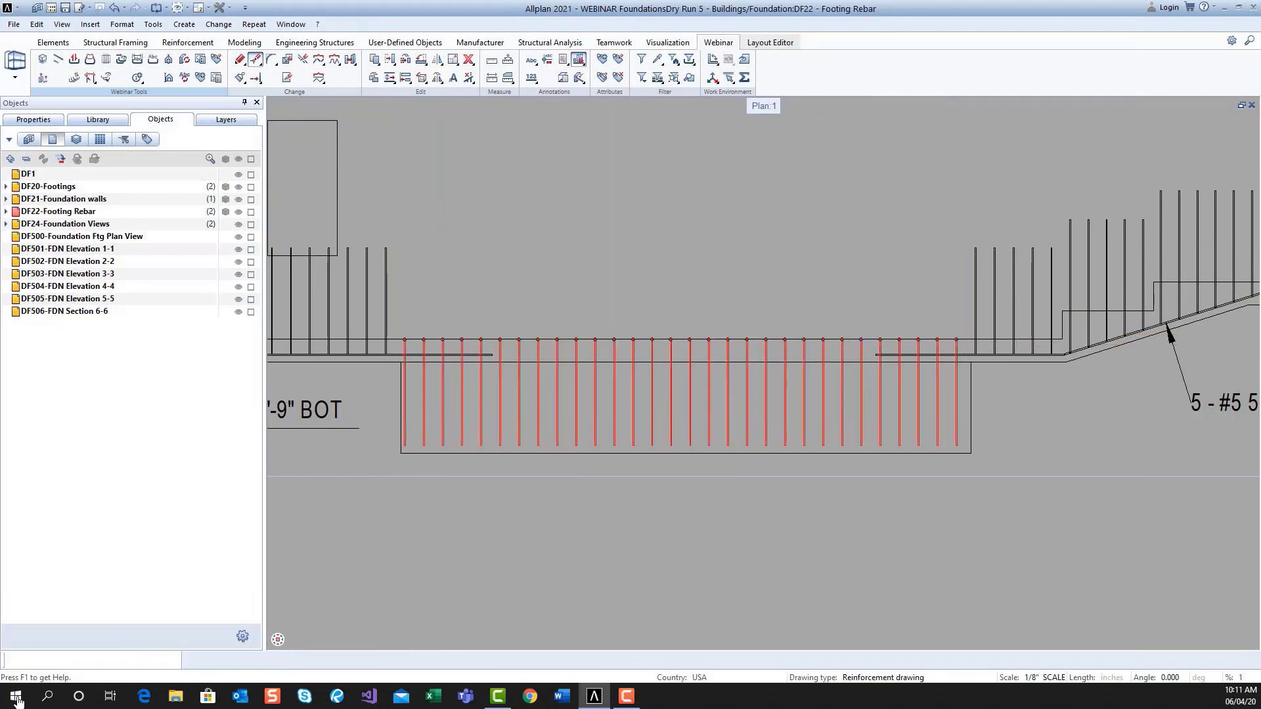
left_click(406, 339)
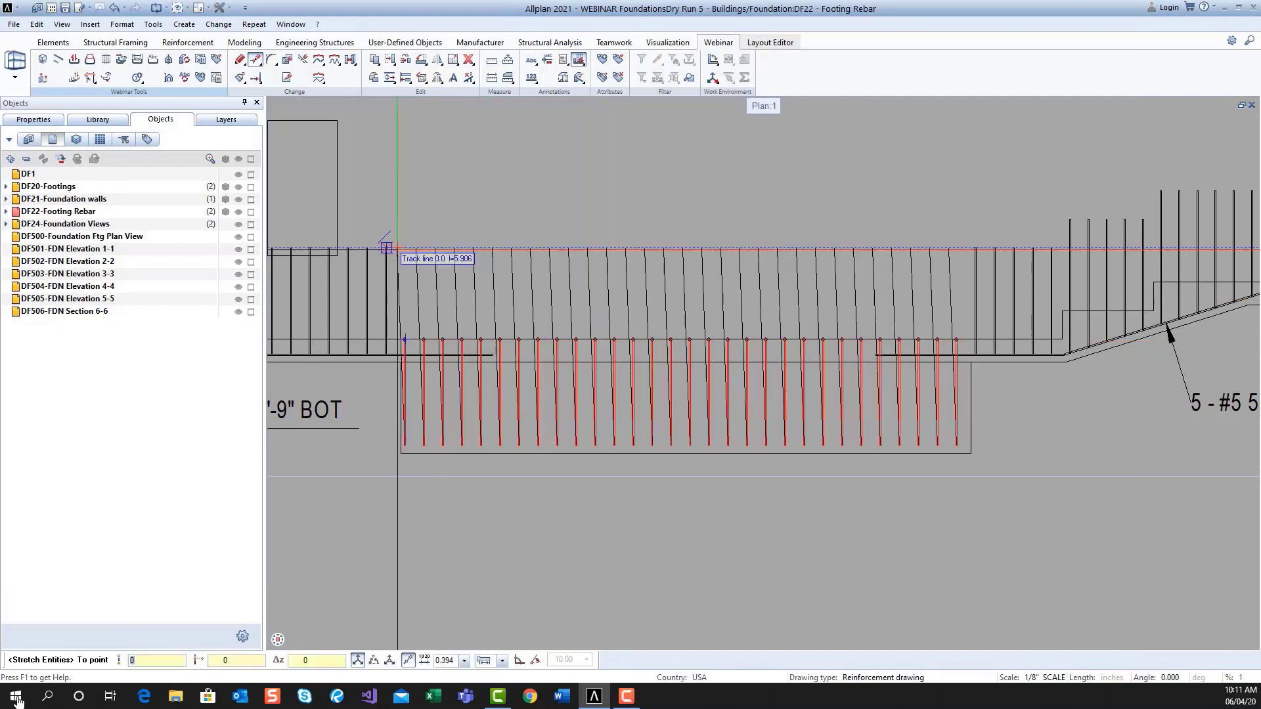
key("Escape")
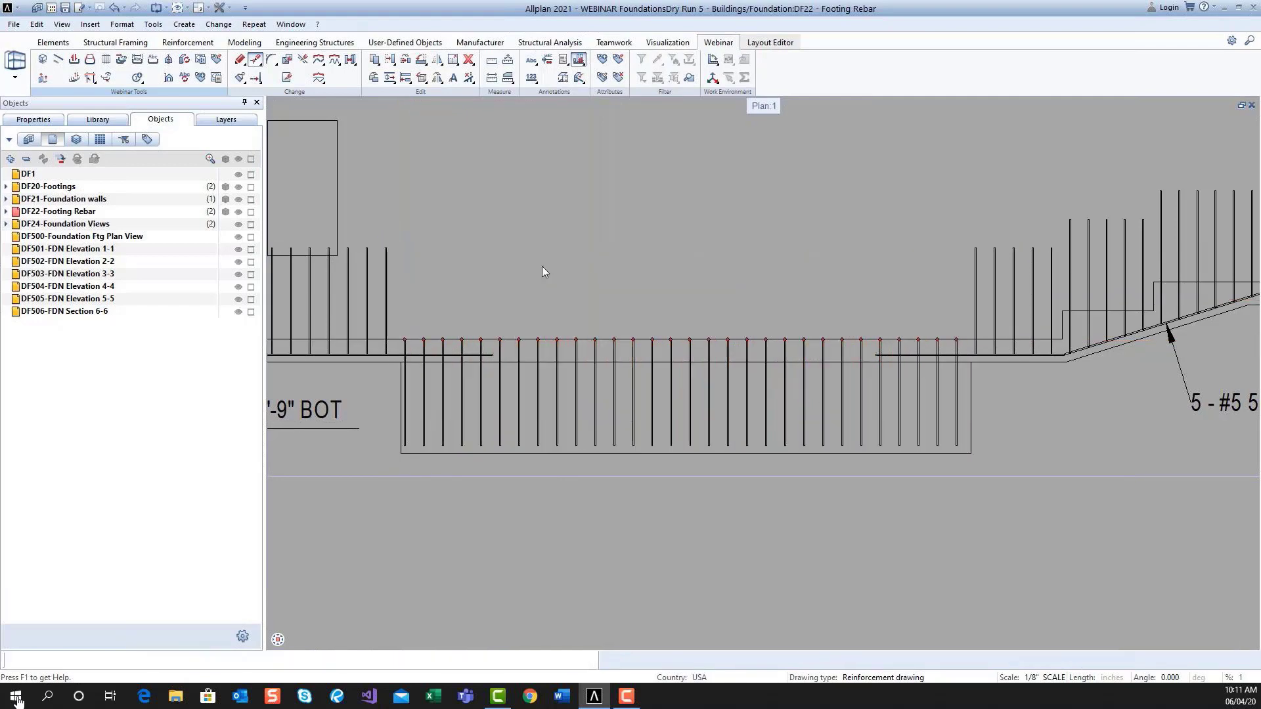
scroll(712, 277, "down", 5)
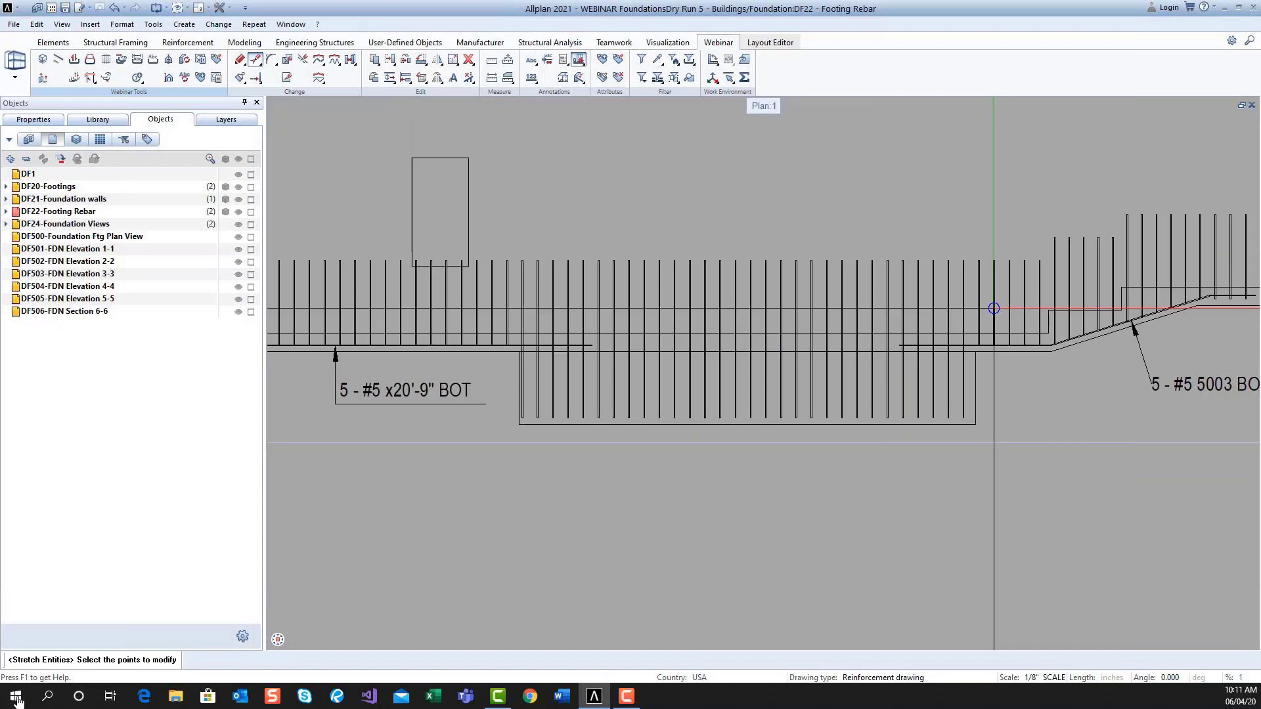
middle_click_drag(908, 353, 877, 354)
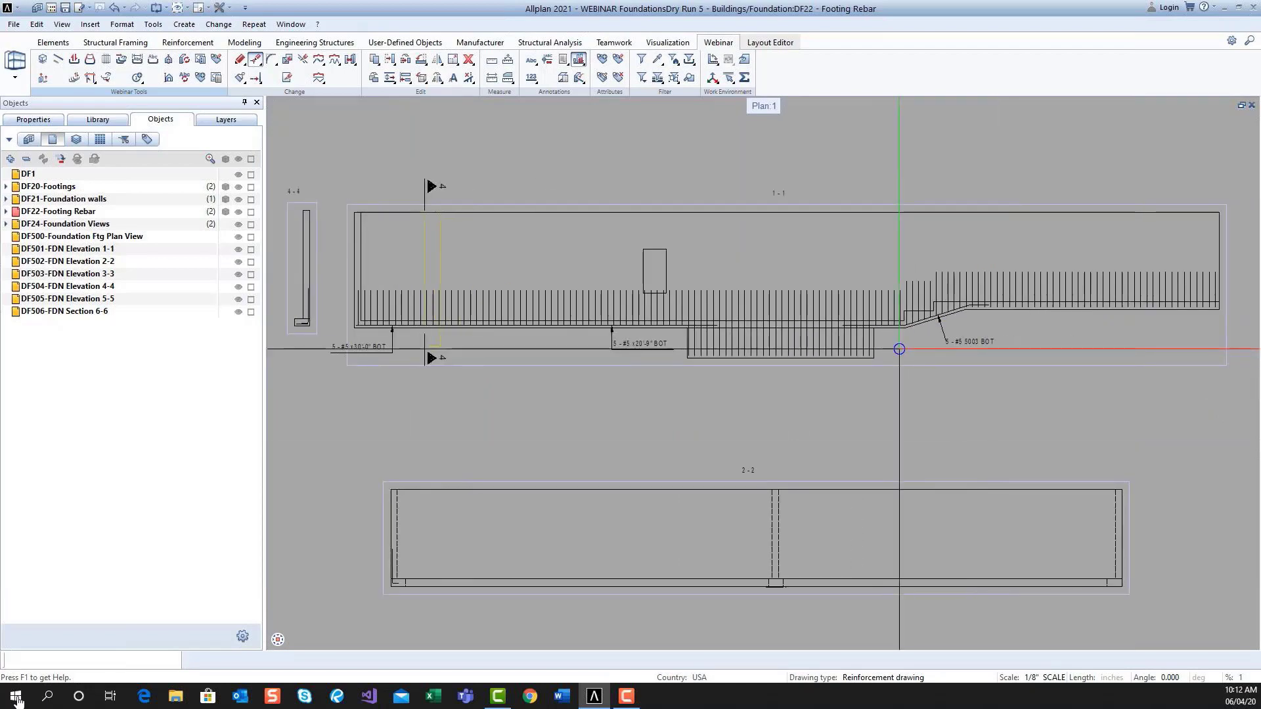
key("Escape")
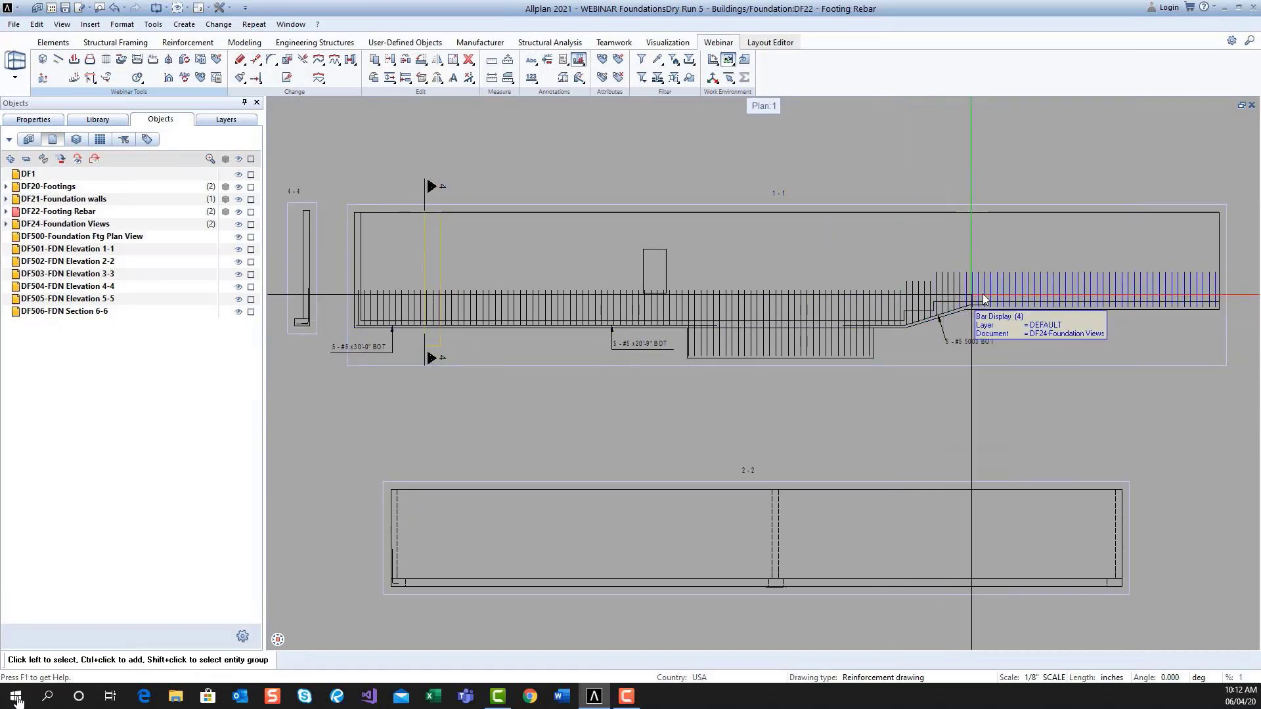
- Modify the placement display mode of the dowel groups in elevation 1-1 to show only the middle bar of each
left_click(105, 84)
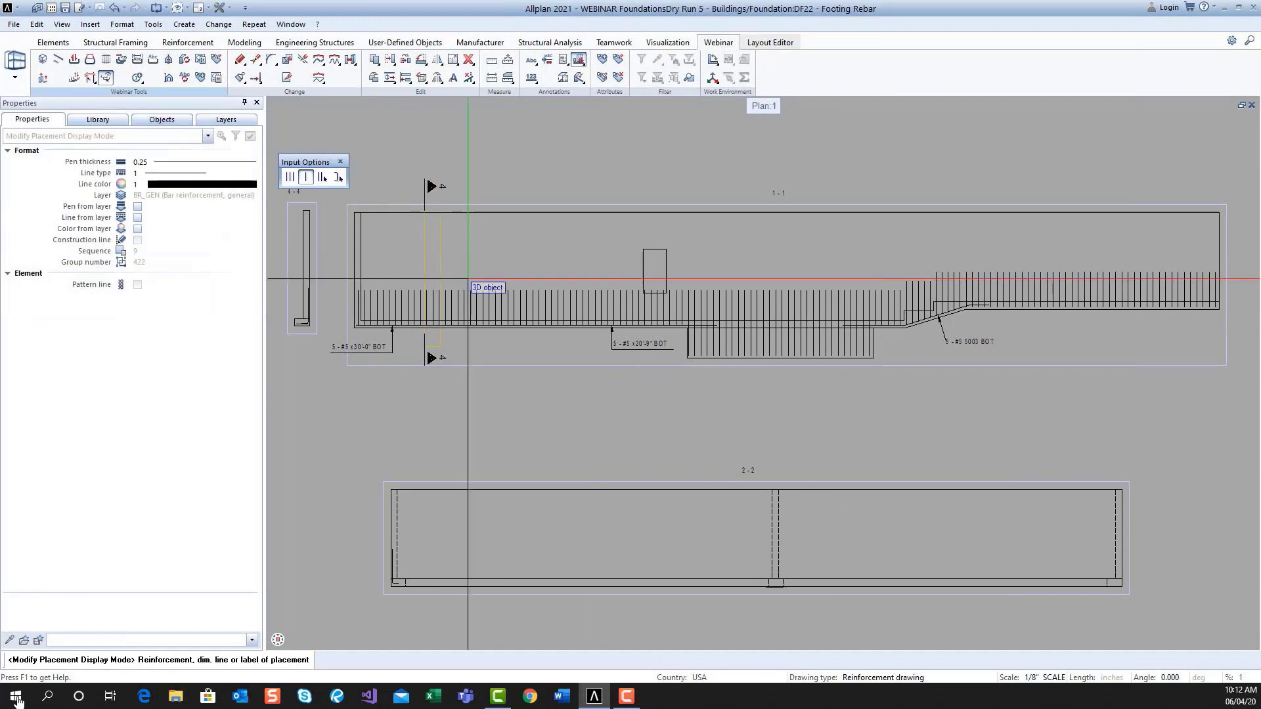
left_click(468, 279)
left_click(756, 311)
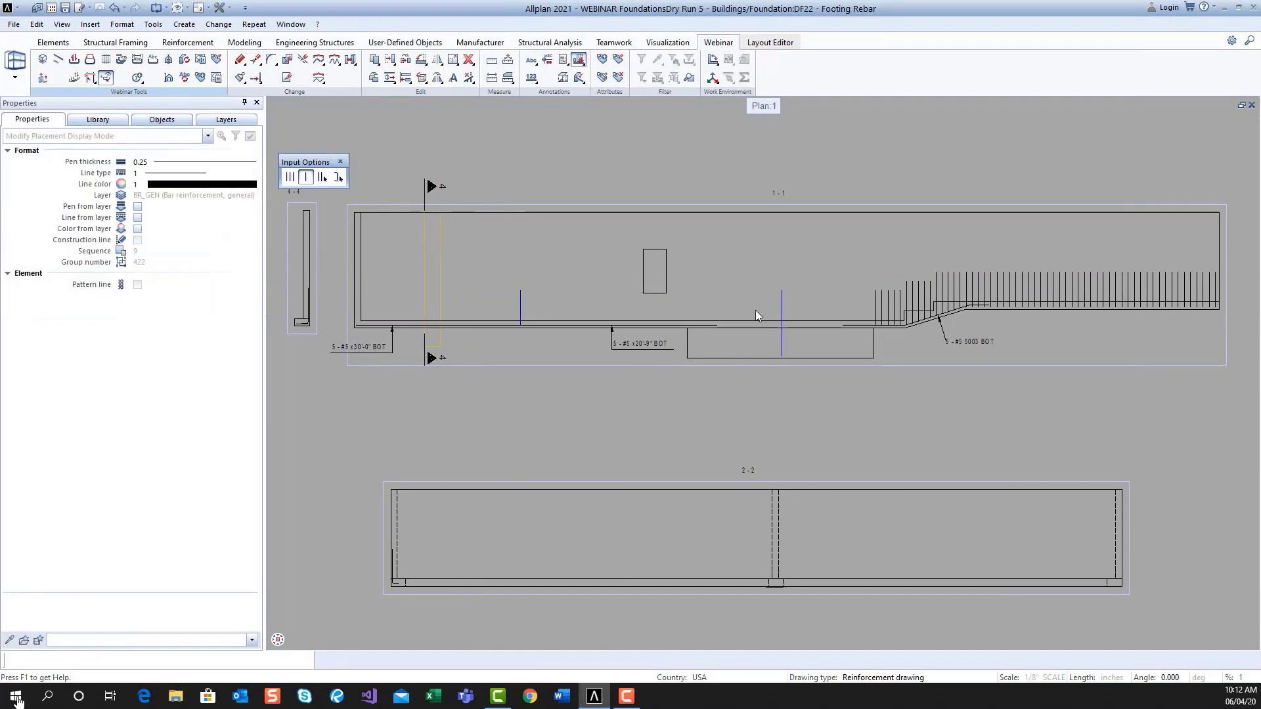
left_click(882, 305)
left_click(956, 296)
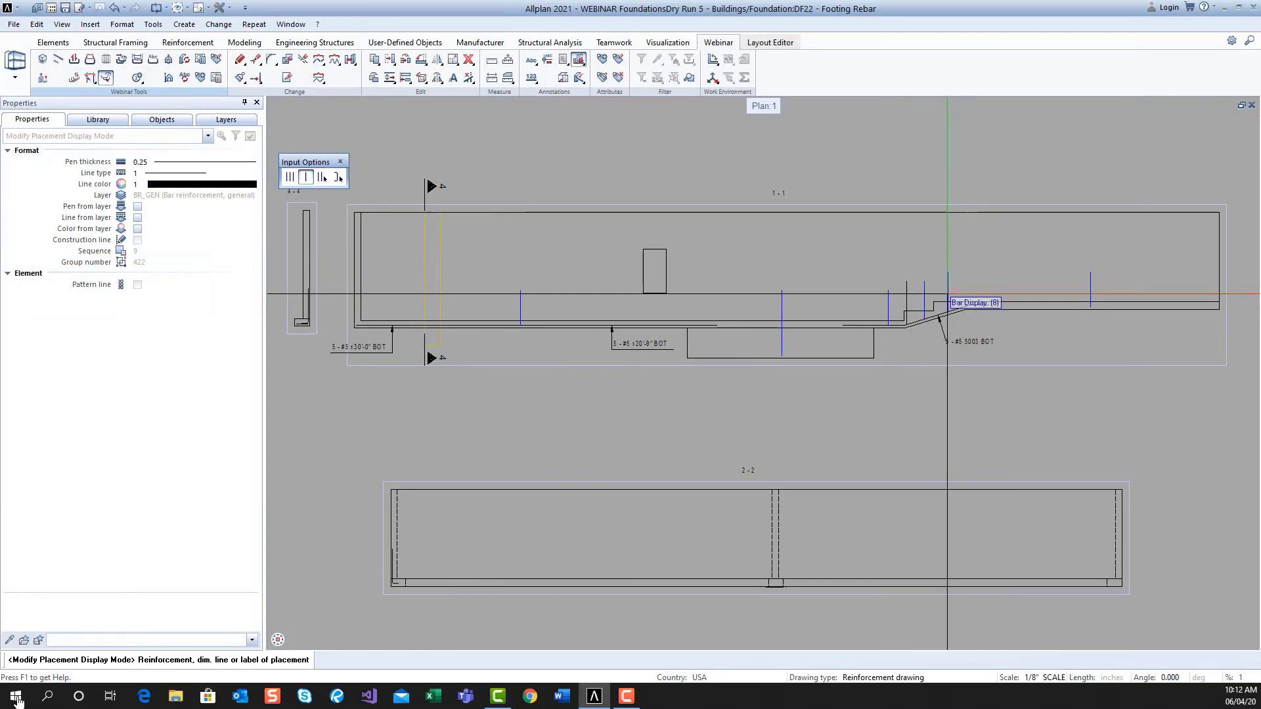
key("Escape")
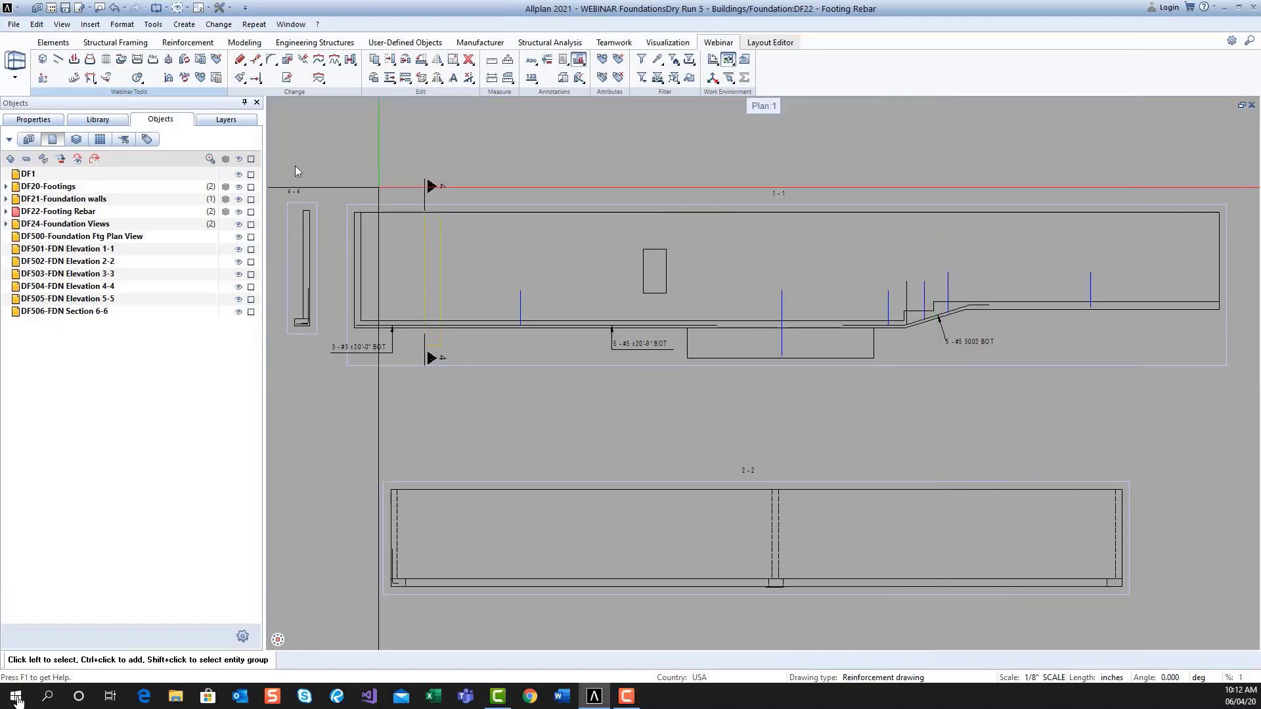
- Place a bar dimension line across the long dowel group beside section mark 4 in elevation 1-1, just above the footing
left_click(138, 62)
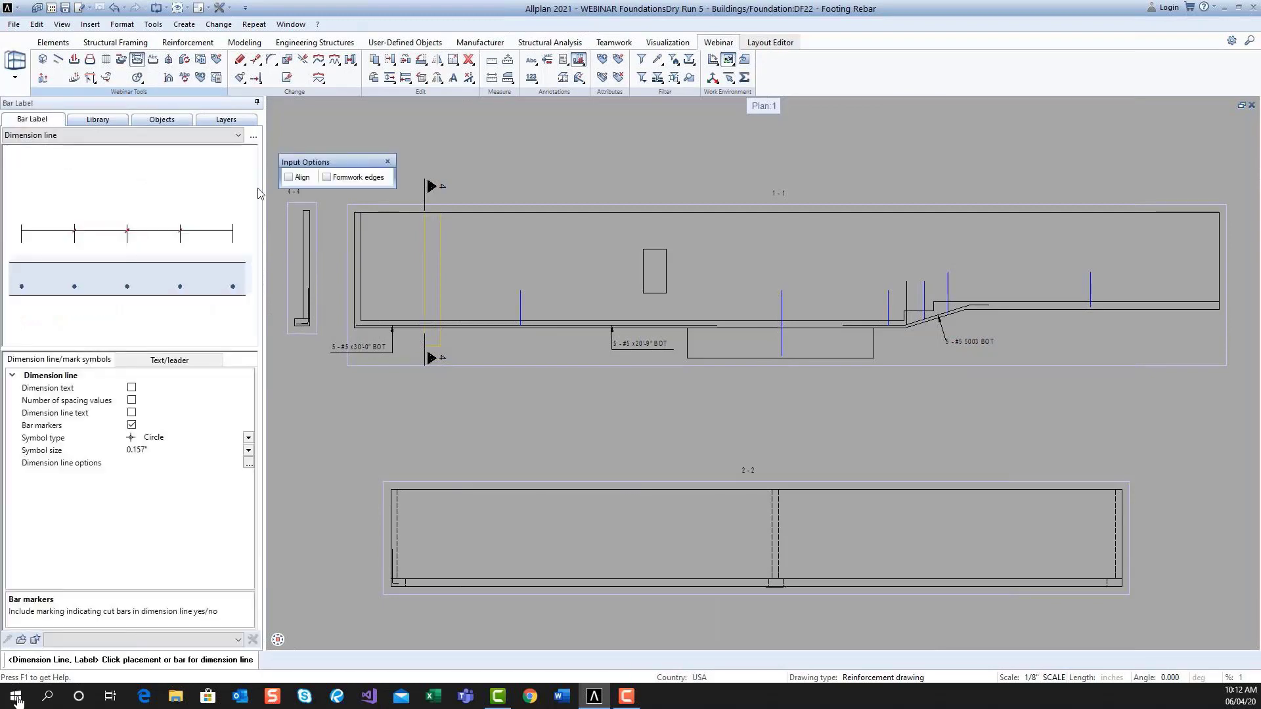
scroll(485, 300, "up", 1)
left_click(532, 316)
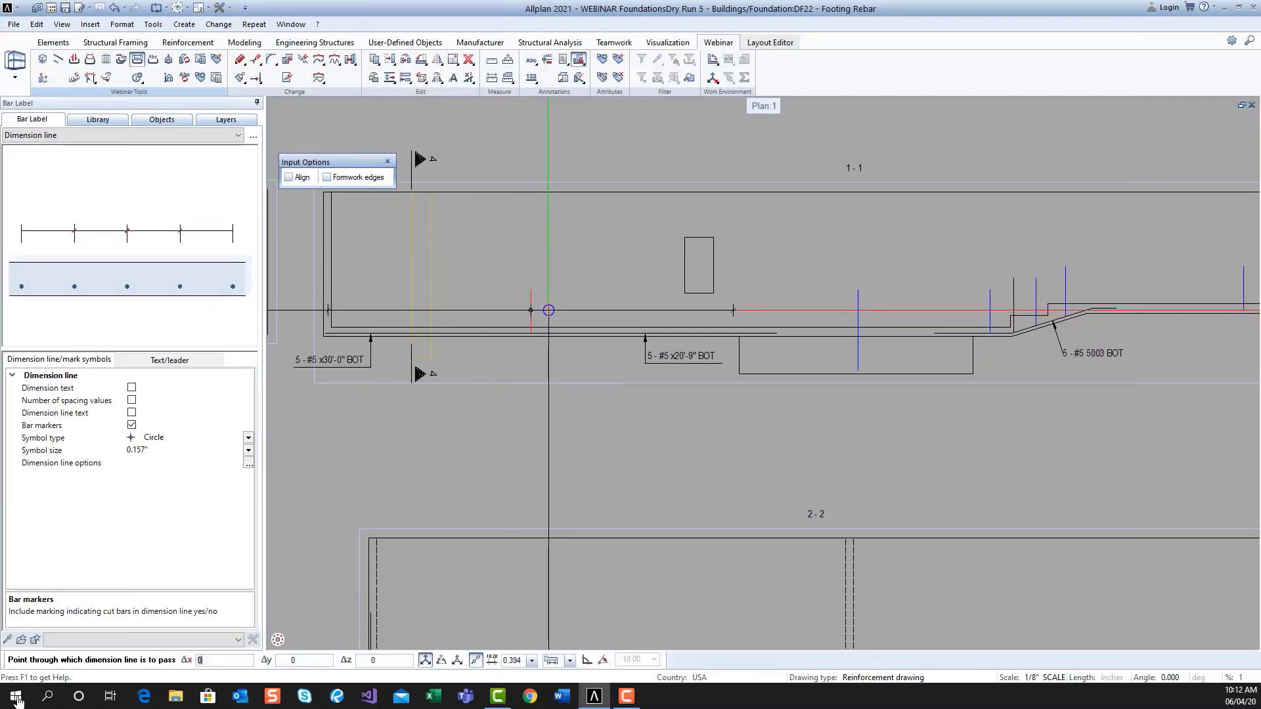
left_click(549, 313)
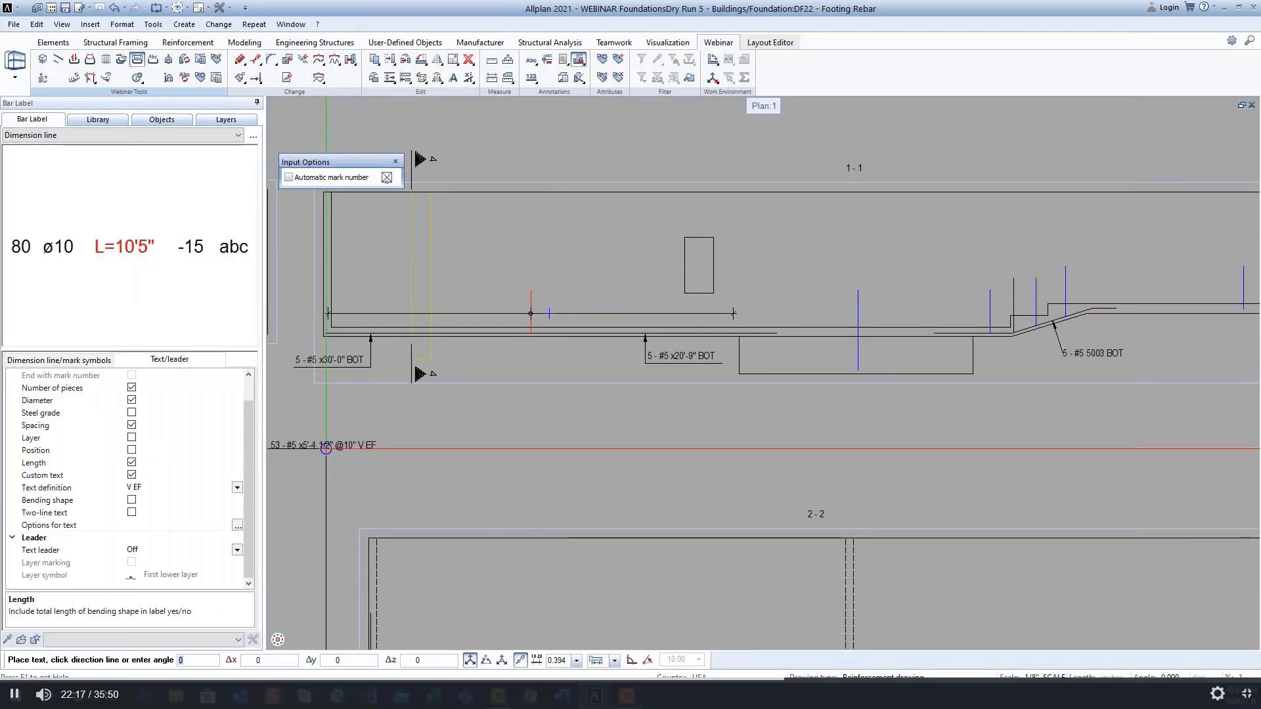
- Set the dowel label to include the mark number, omit the length and use the text DWLS EF, and place it above the dimension line
scroll(247, 456, "up", 1)
left_click(131, 387)
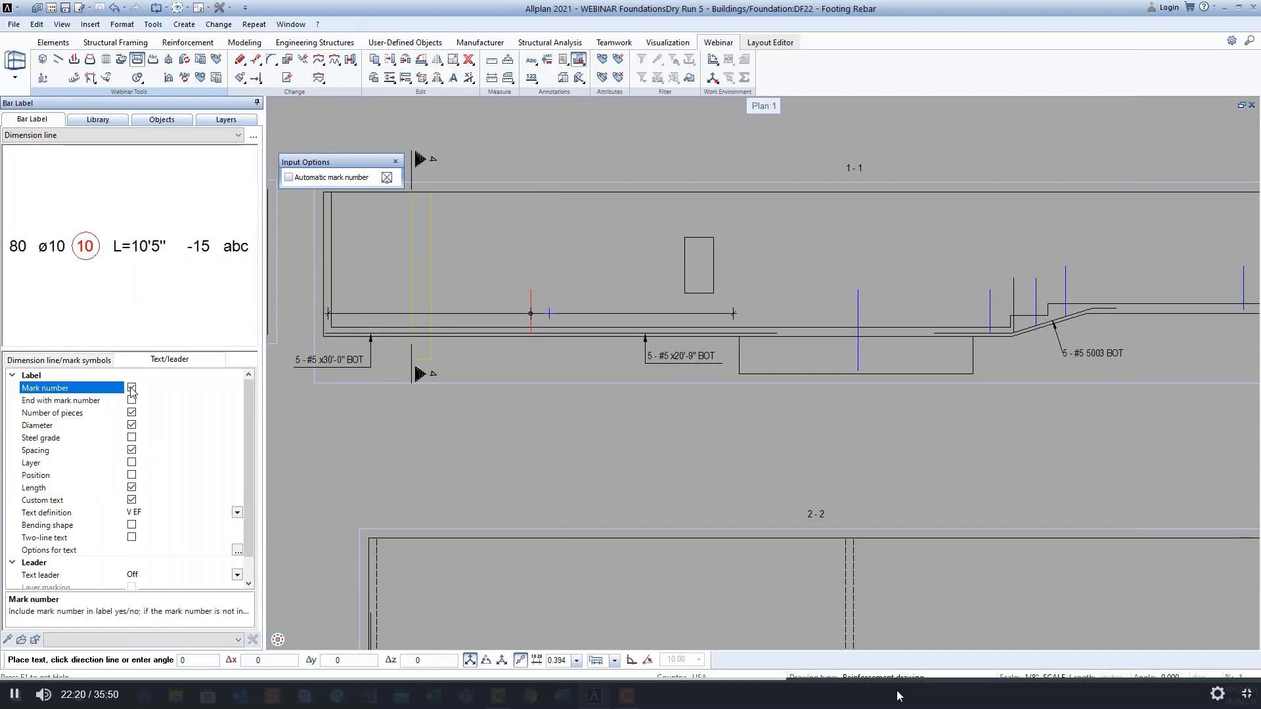
left_click(131, 487)
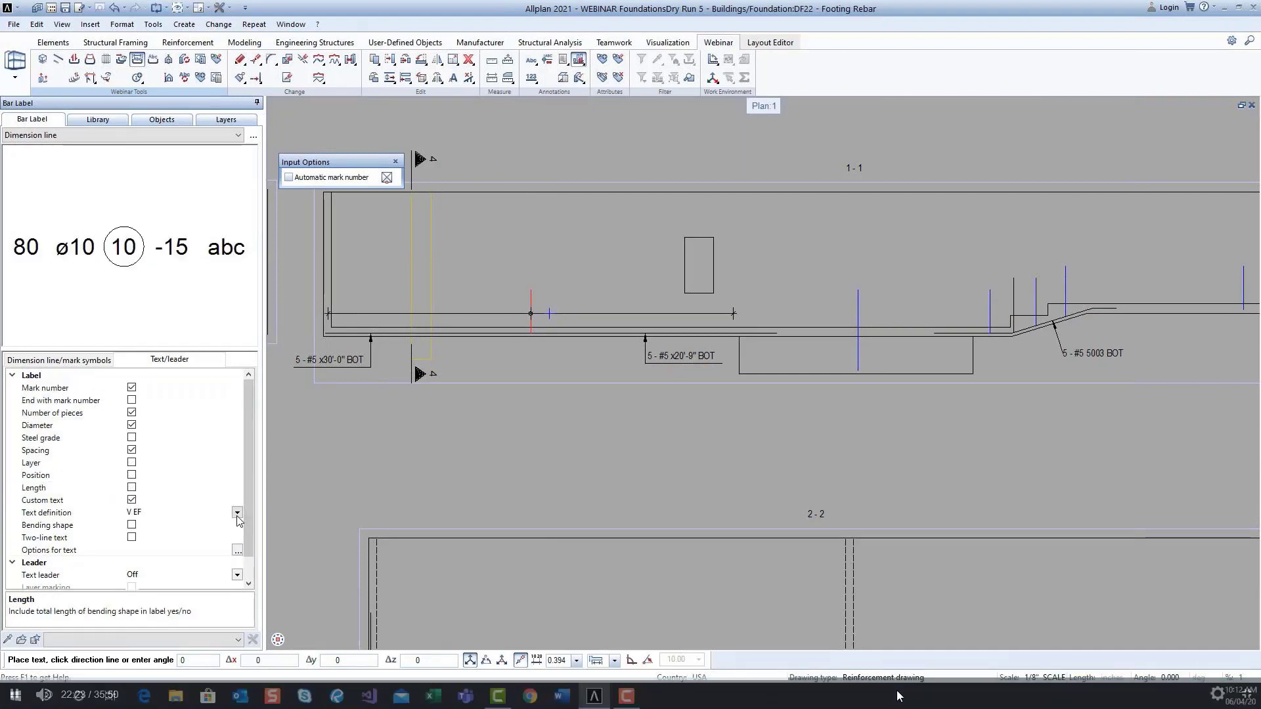
left_click(237, 513)
scroll(164, 578, "up", 3)
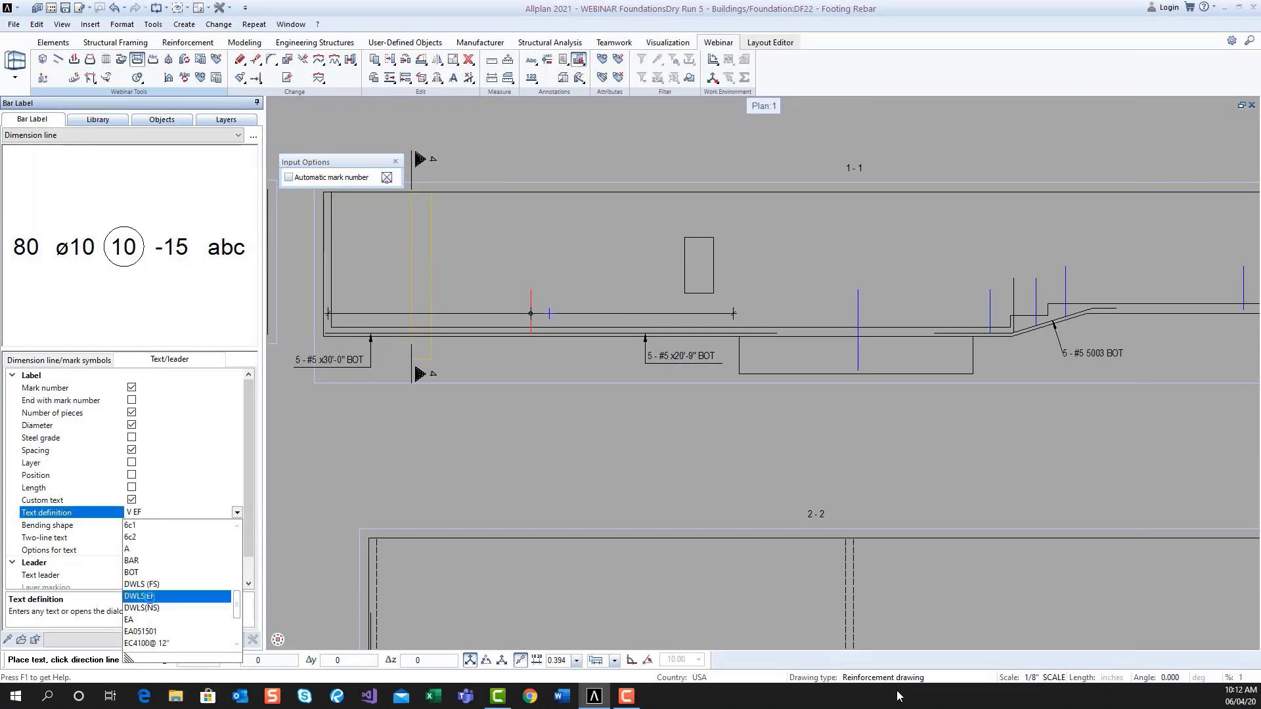
left_click(149, 596)
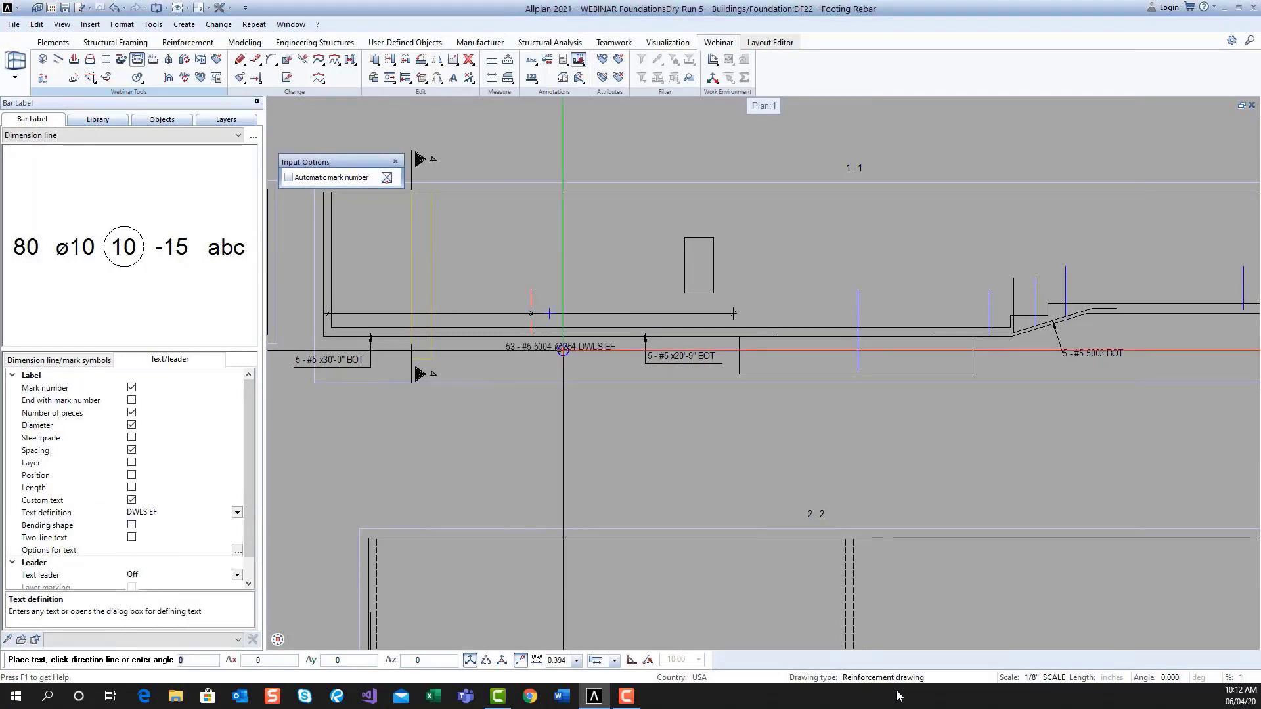
scroll(585, 325, "up", 3)
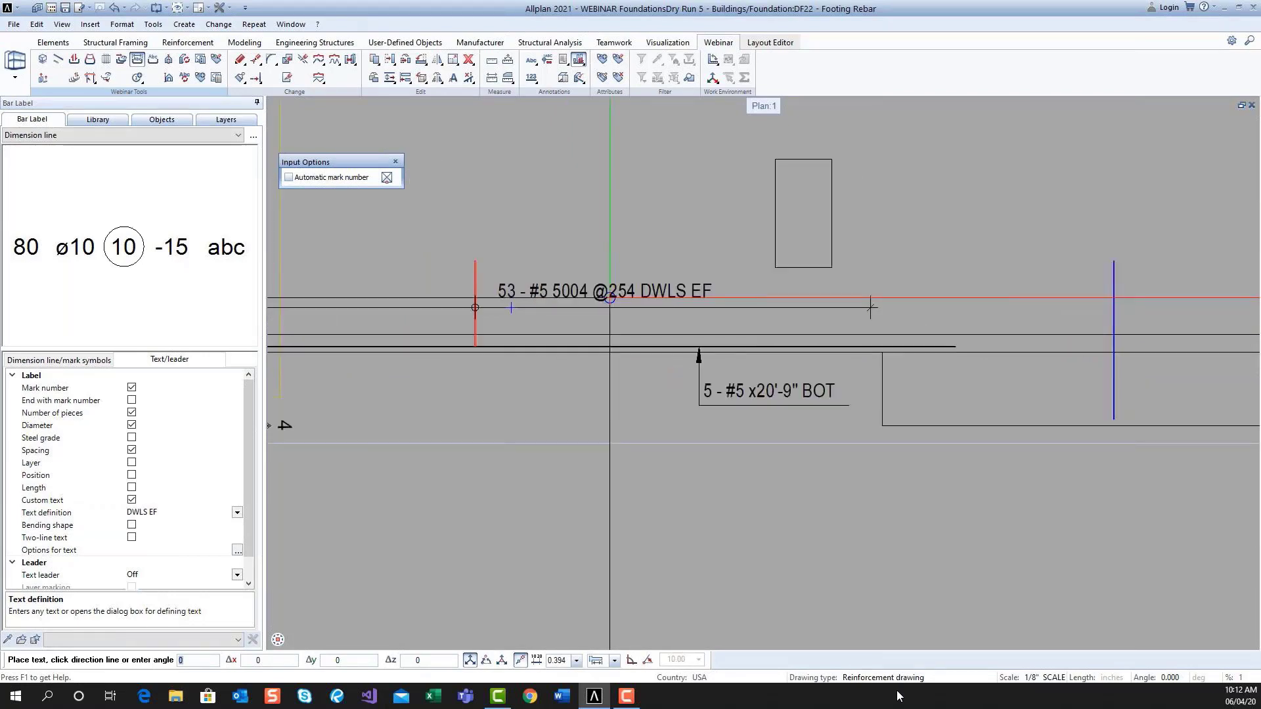
left_click(611, 299)
- Add dimension lines and DWLS EF labels to the remaining dowel groups in elevation 1-1, including the pit, step and slope groups
scroll(871, 307, "down", 3)
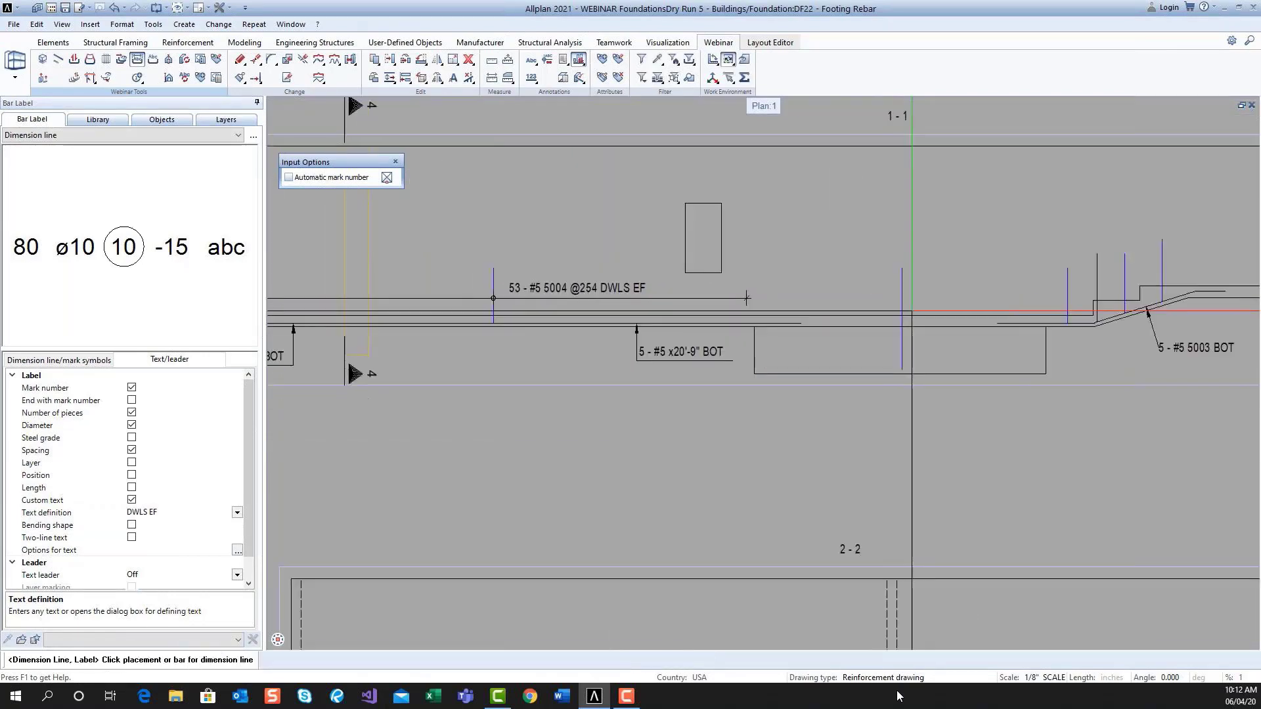
left_click(902, 302)
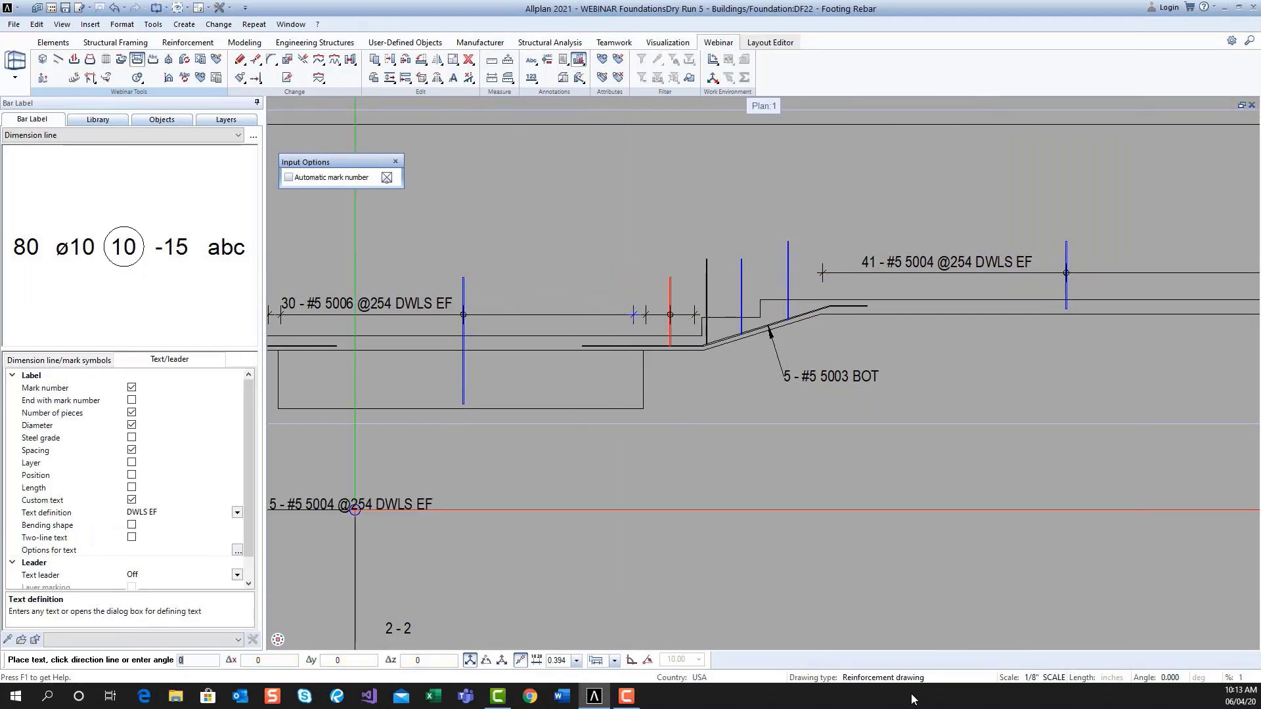
mouse_move(920, 700)
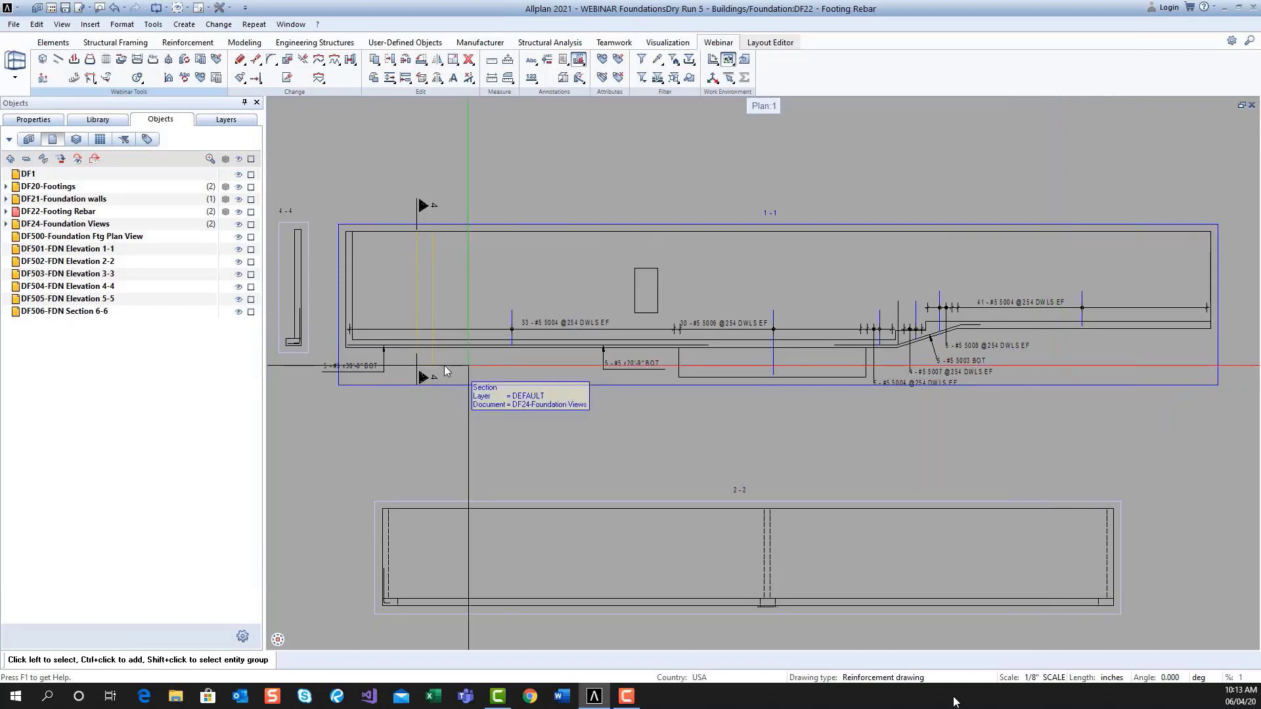
- Restore the split isometric and plan views and bring section 4-4 into close view in the plan
middle_click_drag(444, 365, 641, 357)
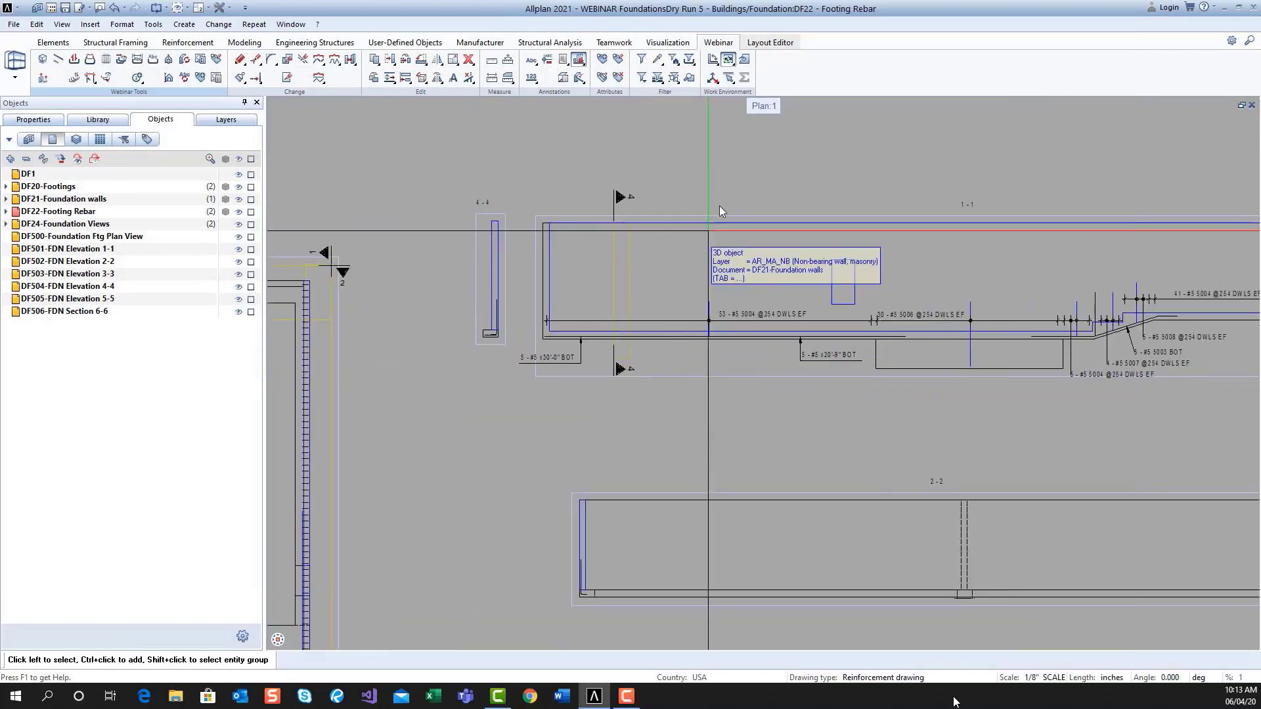
double_click(770, 106)
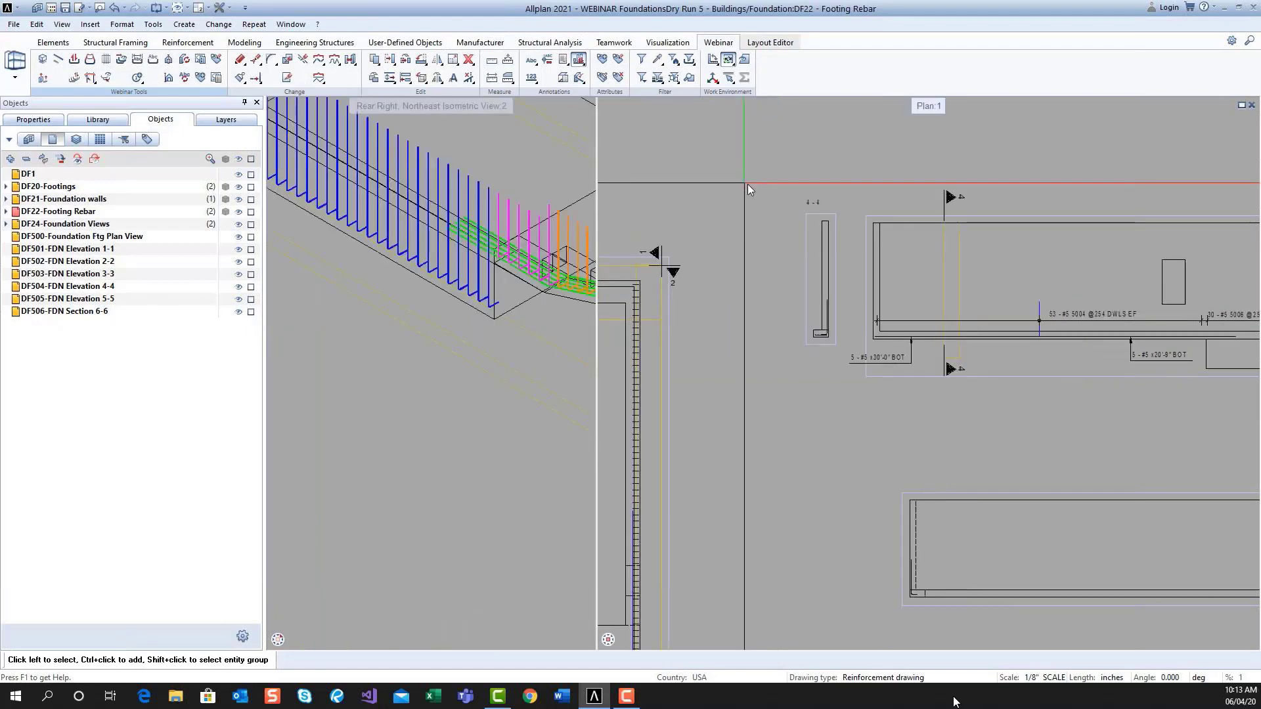
scroll(823, 342, "up", 2)
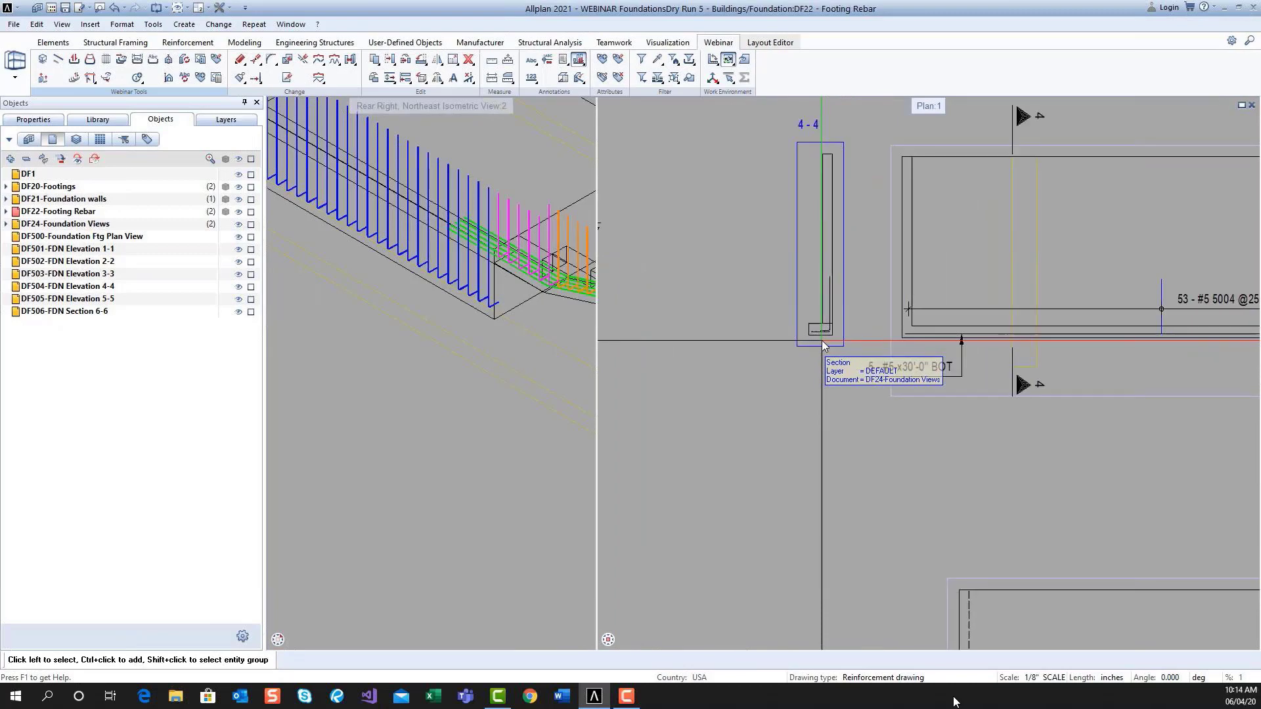
- Place #5 transverse bars at 10" spacing along the bottom of the footing, starting from the footing in section 4-4
scroll(823, 342, "up", 2)
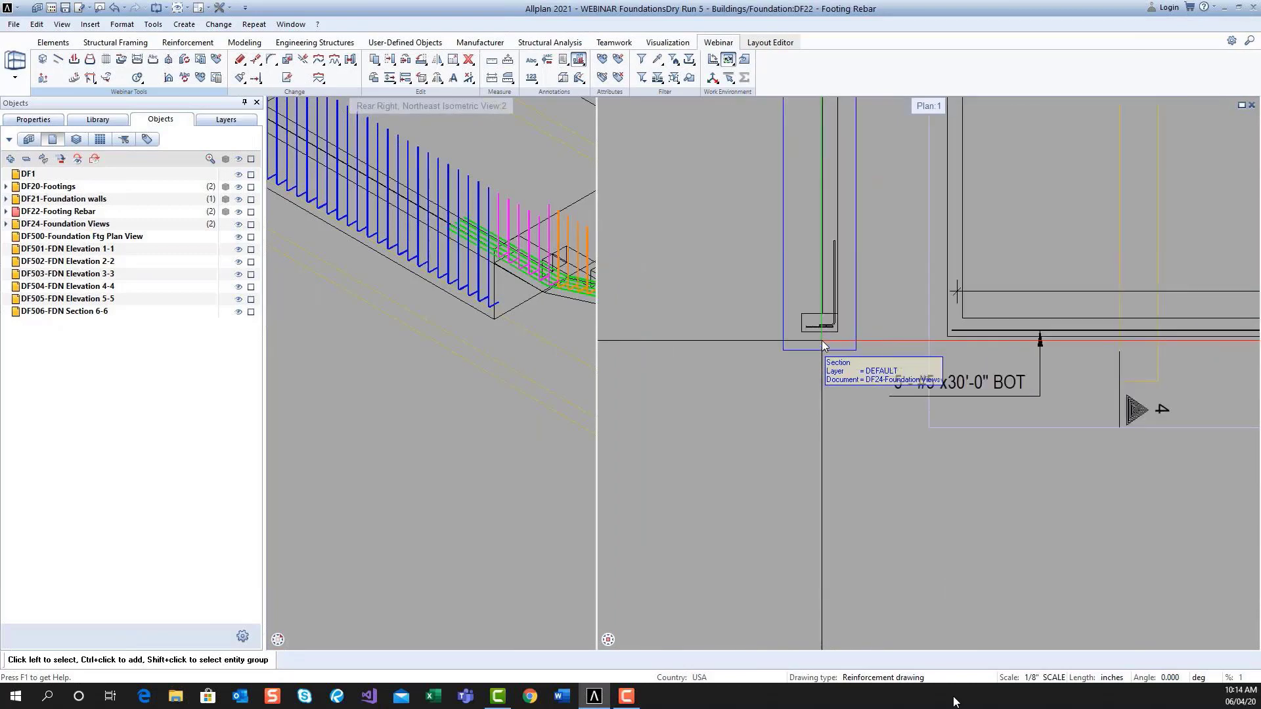
scroll(822, 340, "up", 2)
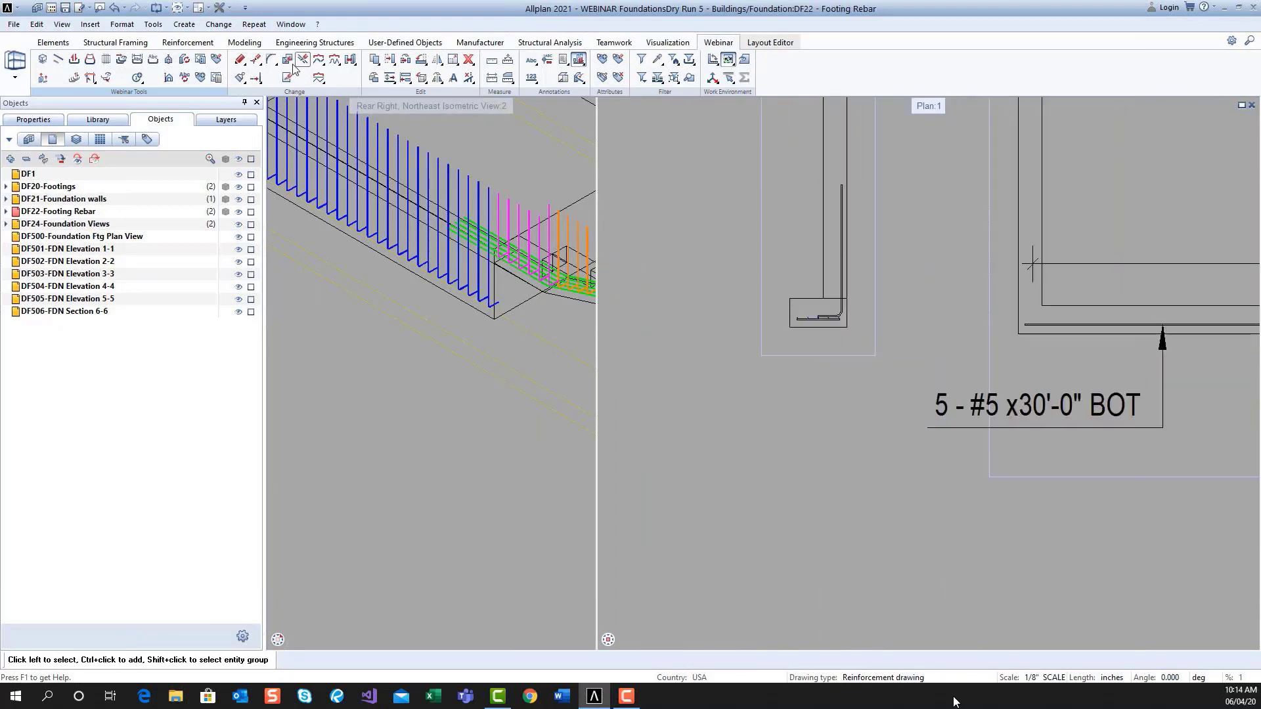
left_click(90, 61)
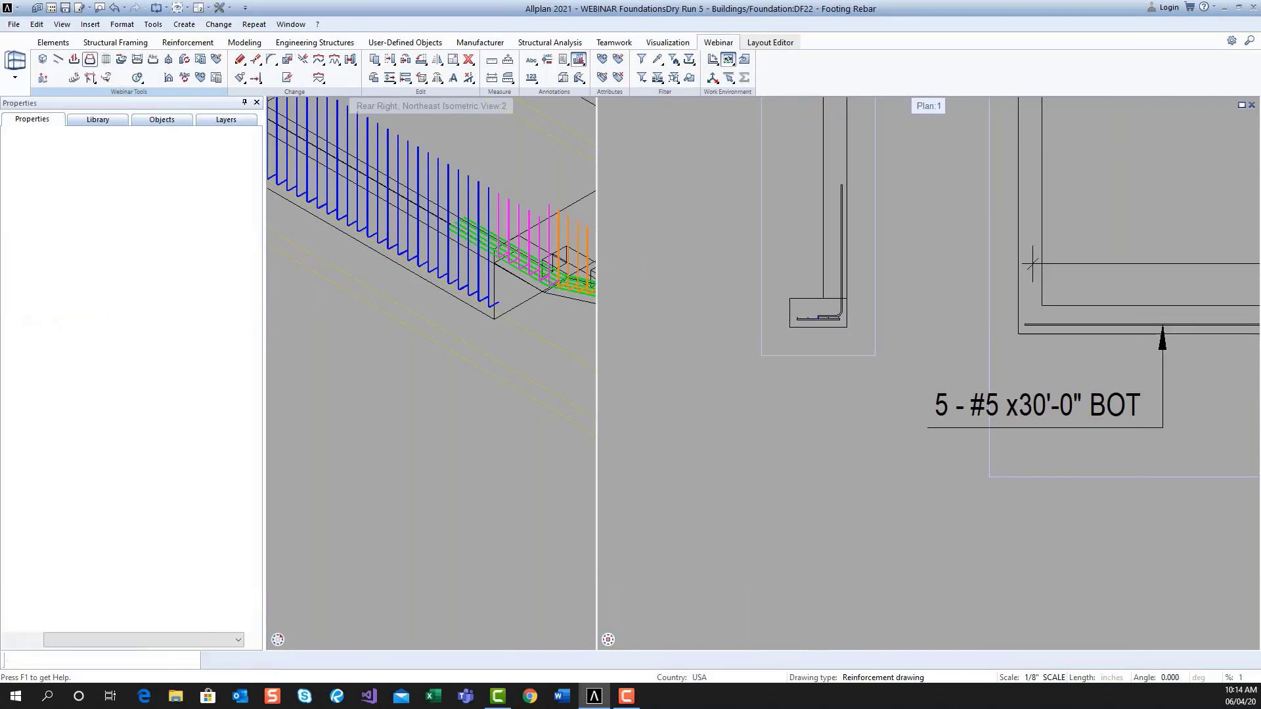
left_click(804, 321)
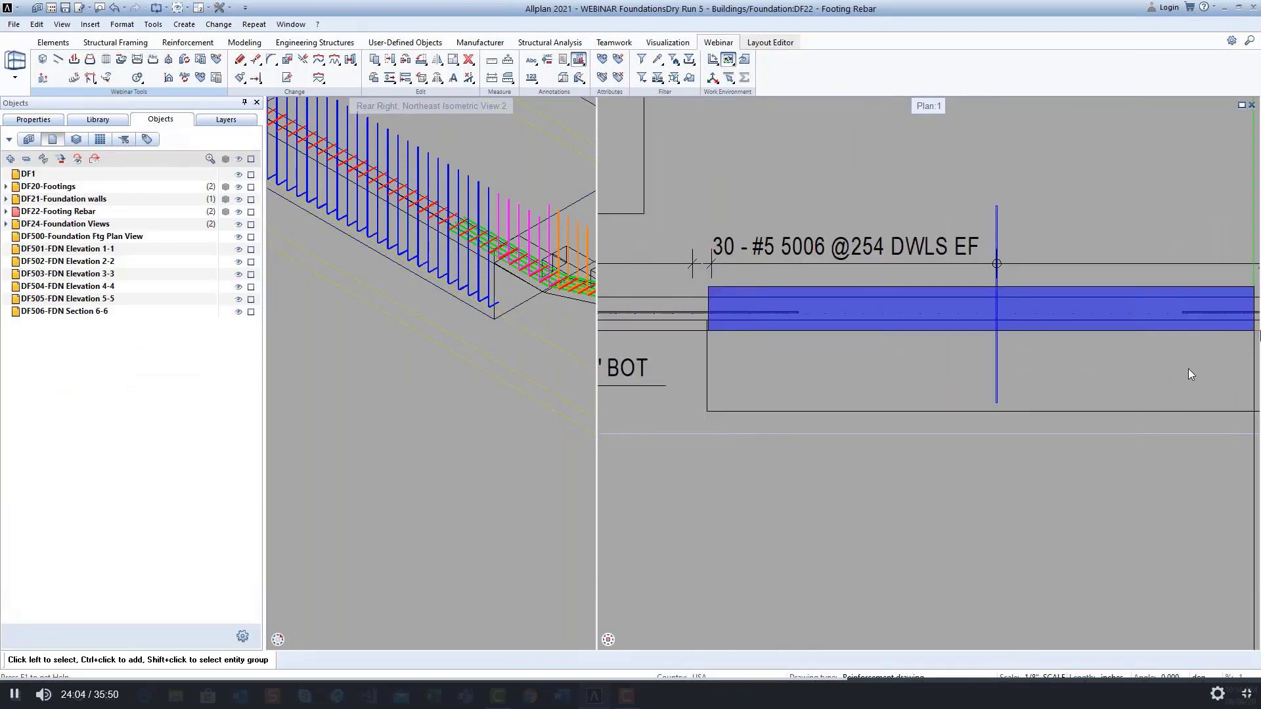
- Delete the transverse footing bars across the pit in elevation 1-1
middle_click_drag(1256, 331, 1220, 334)
left_click(1219, 355)
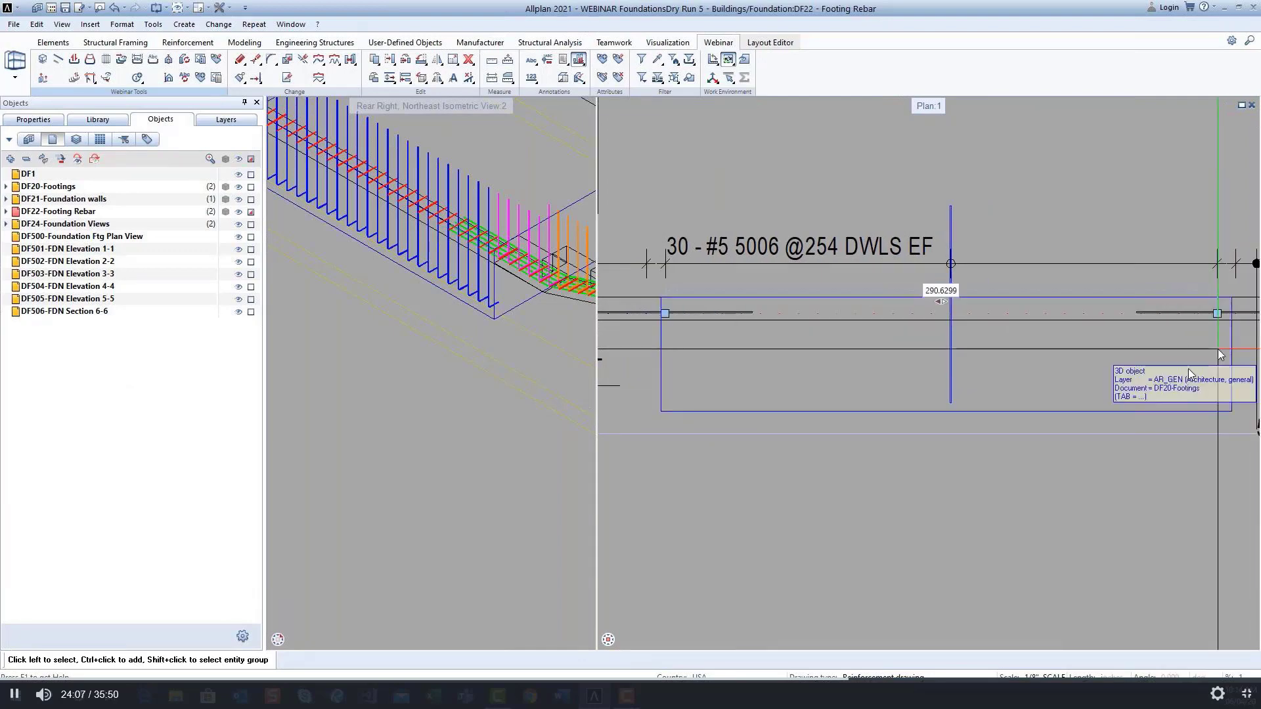
left_click(1218, 350)
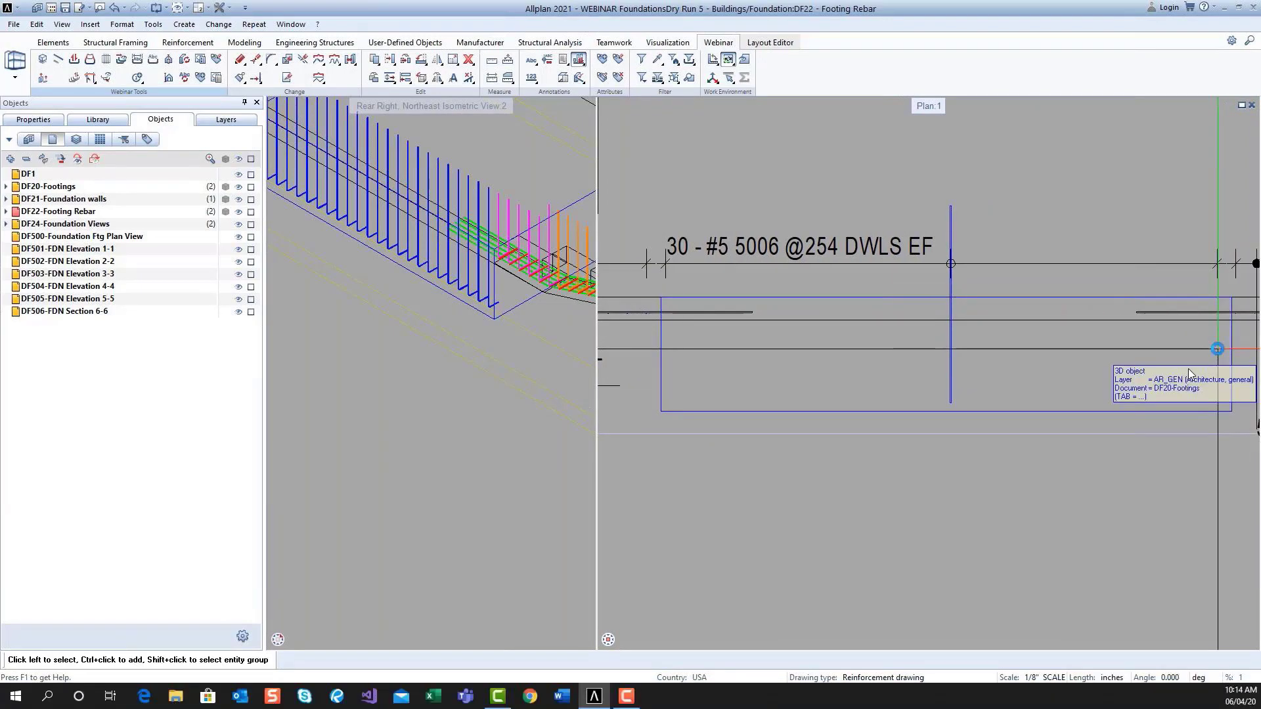
- Examine the remaining transverse footing bars beside the pit and at the step in elevation 1-1, and along the wall in the plan
scroll(761, 335, "down", 2)
scroll(1102, 334, "up", 7)
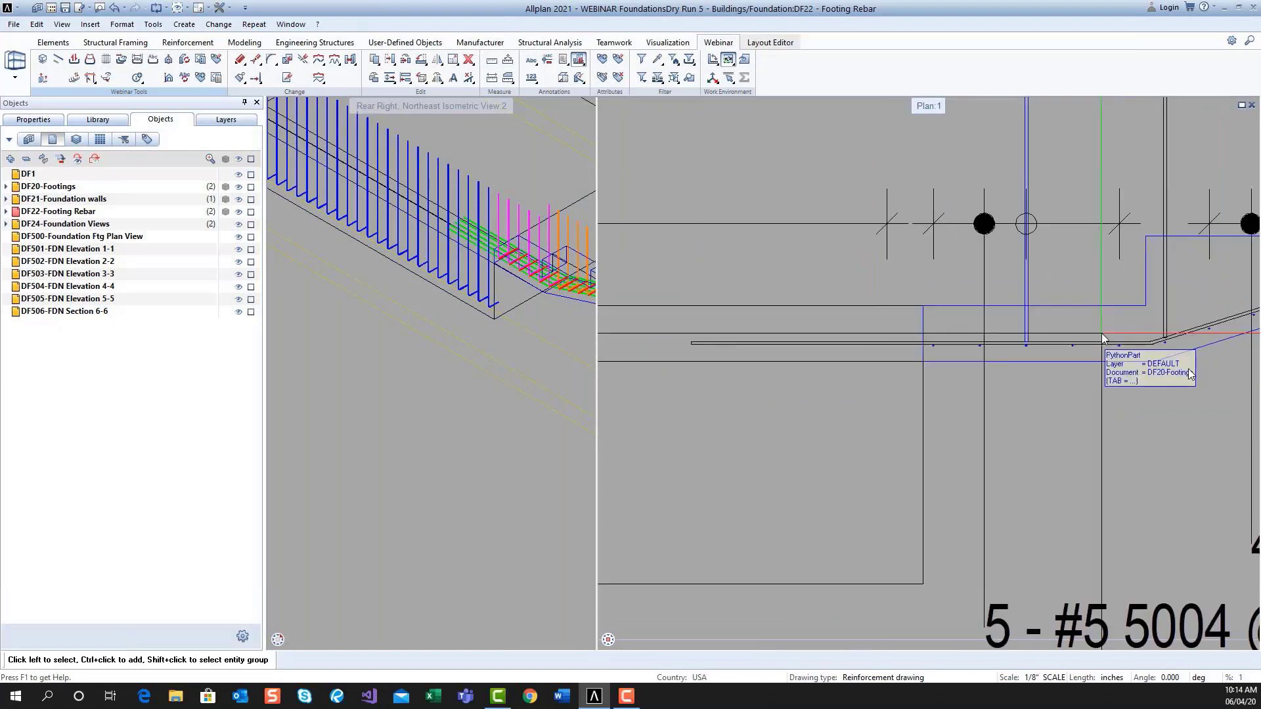
scroll(1103, 338, "down", 3)
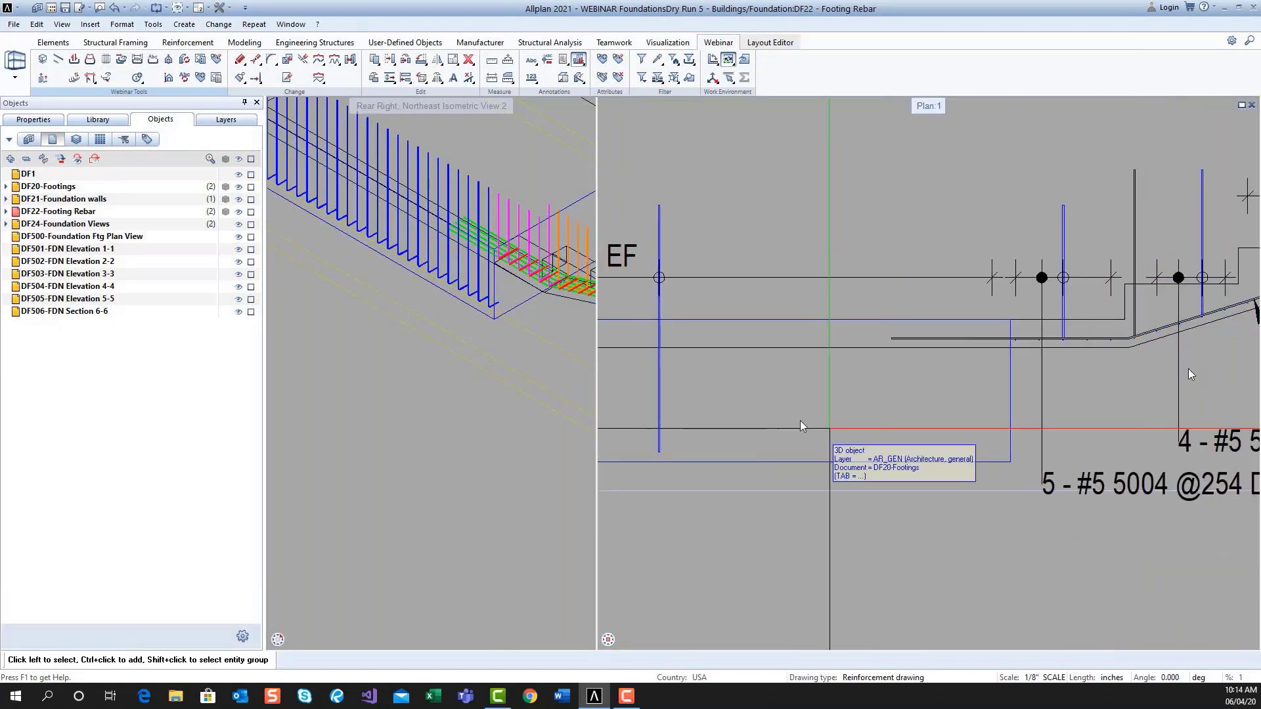
middle_click_drag(800, 423, 1093, 424)
middle_click_drag(815, 390, 1182, 396)
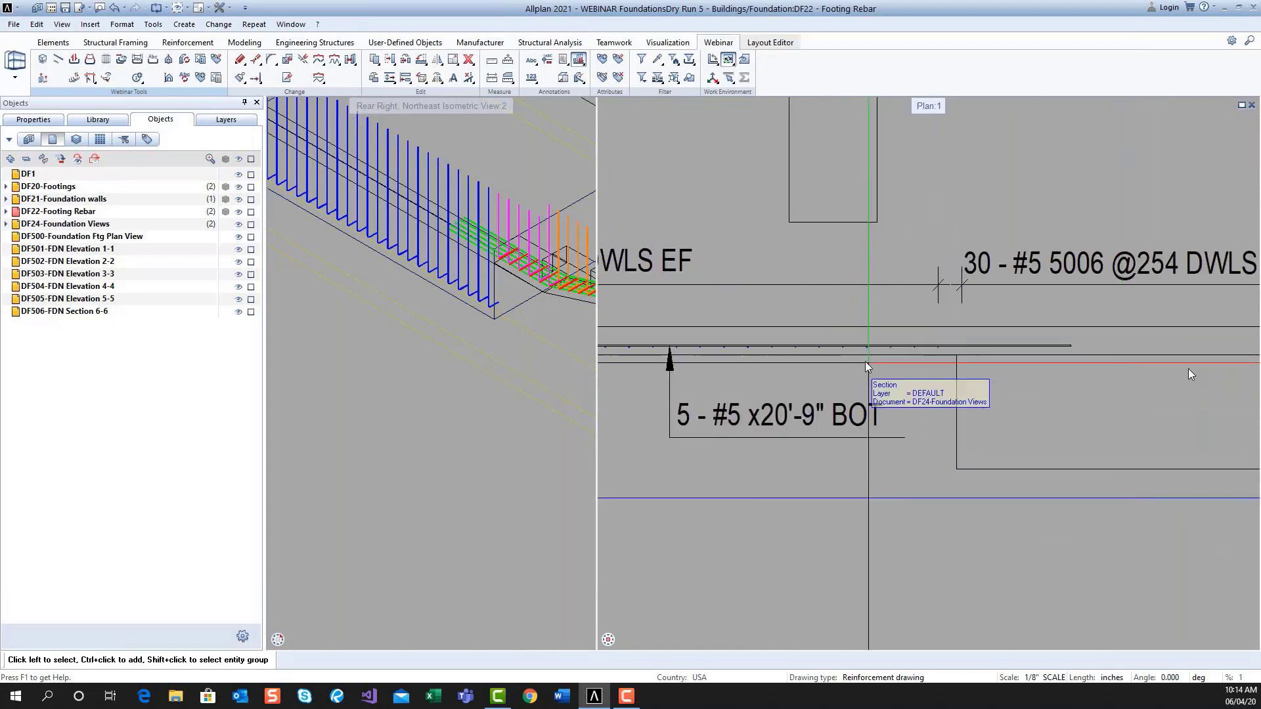
scroll(865, 360, "up", 1)
scroll(865, 361, "down", 1)
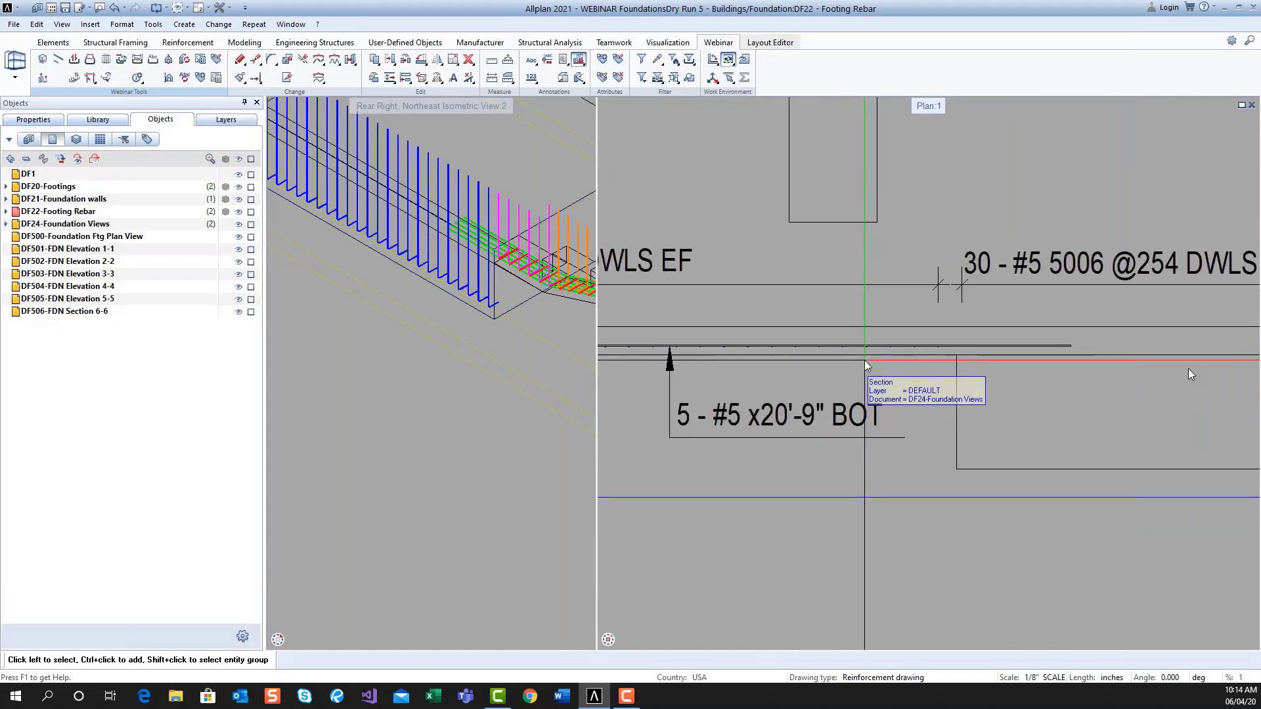
scroll(864, 360, "down", 2)
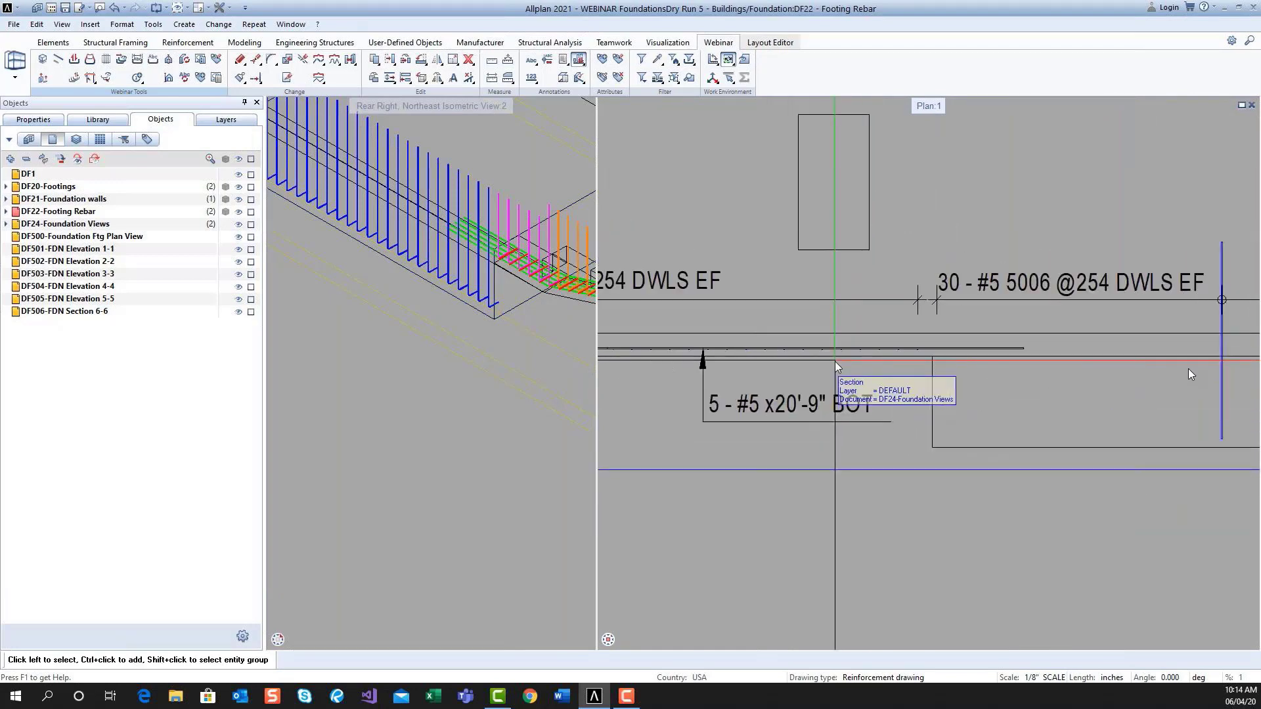
scroll(748, 360, "down", 3)
middle_click_drag(713, 389, 1030, 379)
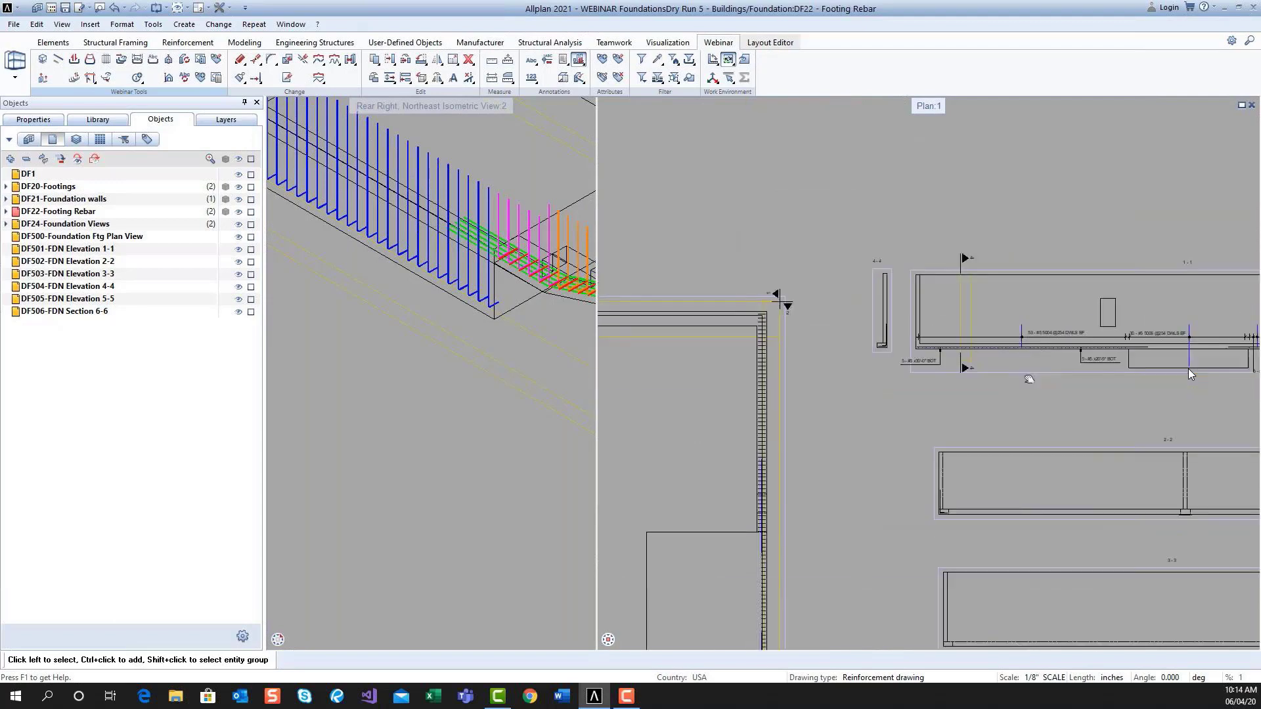
scroll(767, 408, "up", 1)
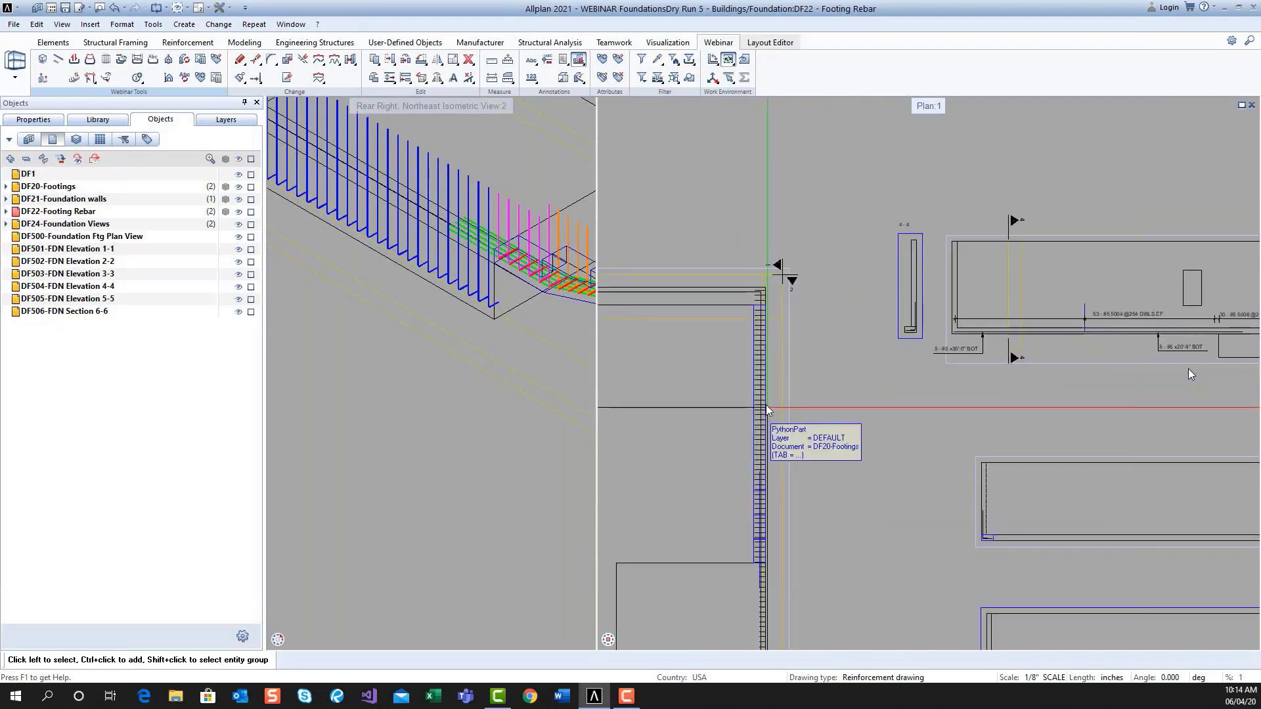
scroll(759, 393, "up", 4)
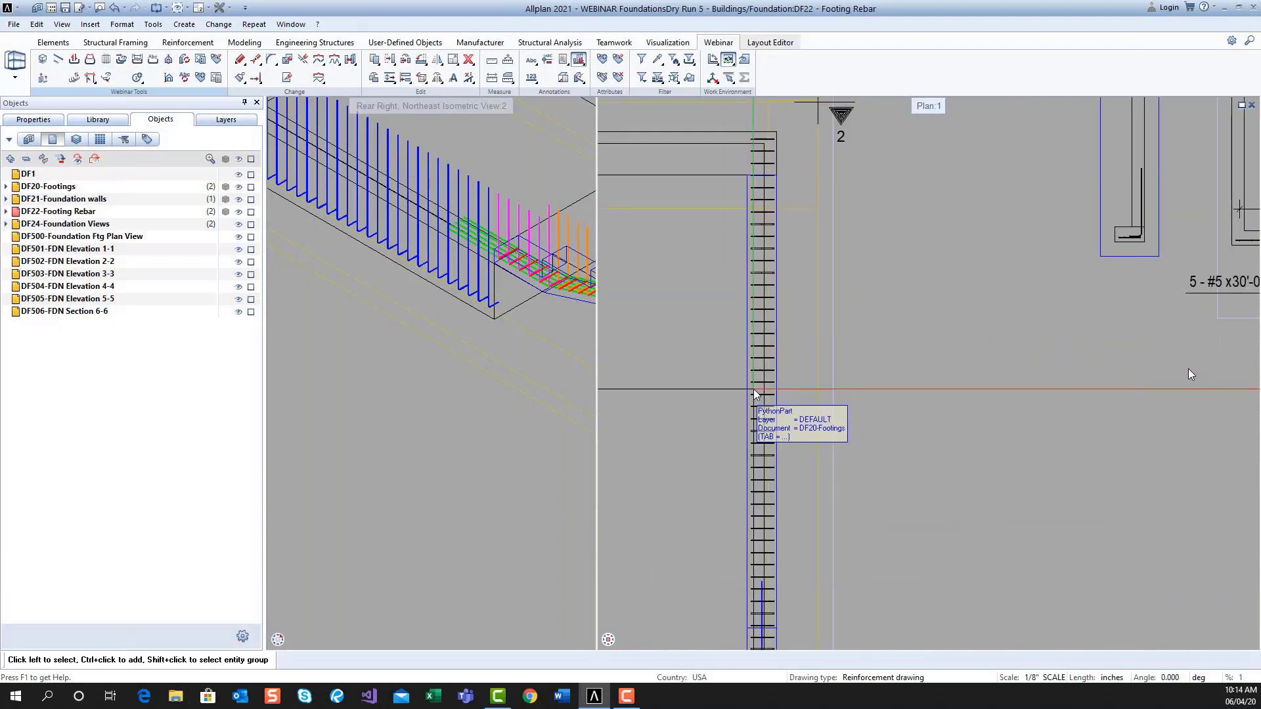
scroll(758, 391, "down", 3)
middle_click_drag(1176, 313, 919, 308)
scroll(888, 312, "up", 2)
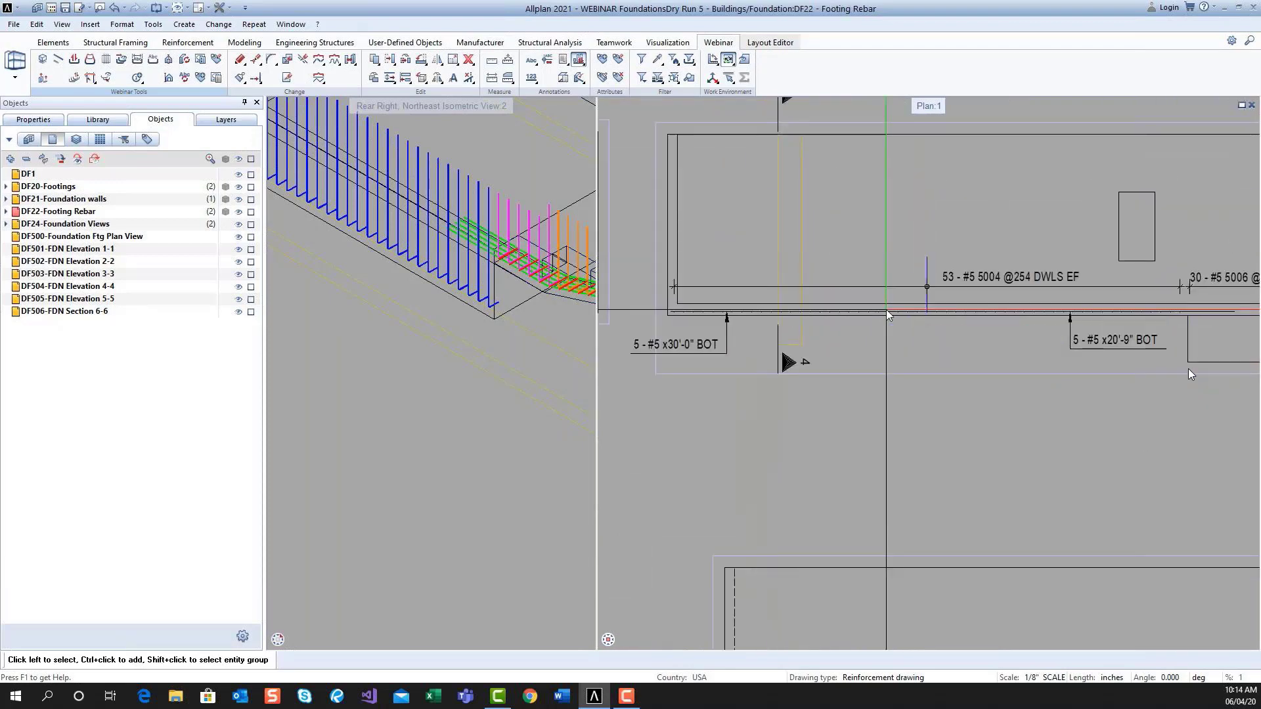
scroll(886, 310, "up", 2)
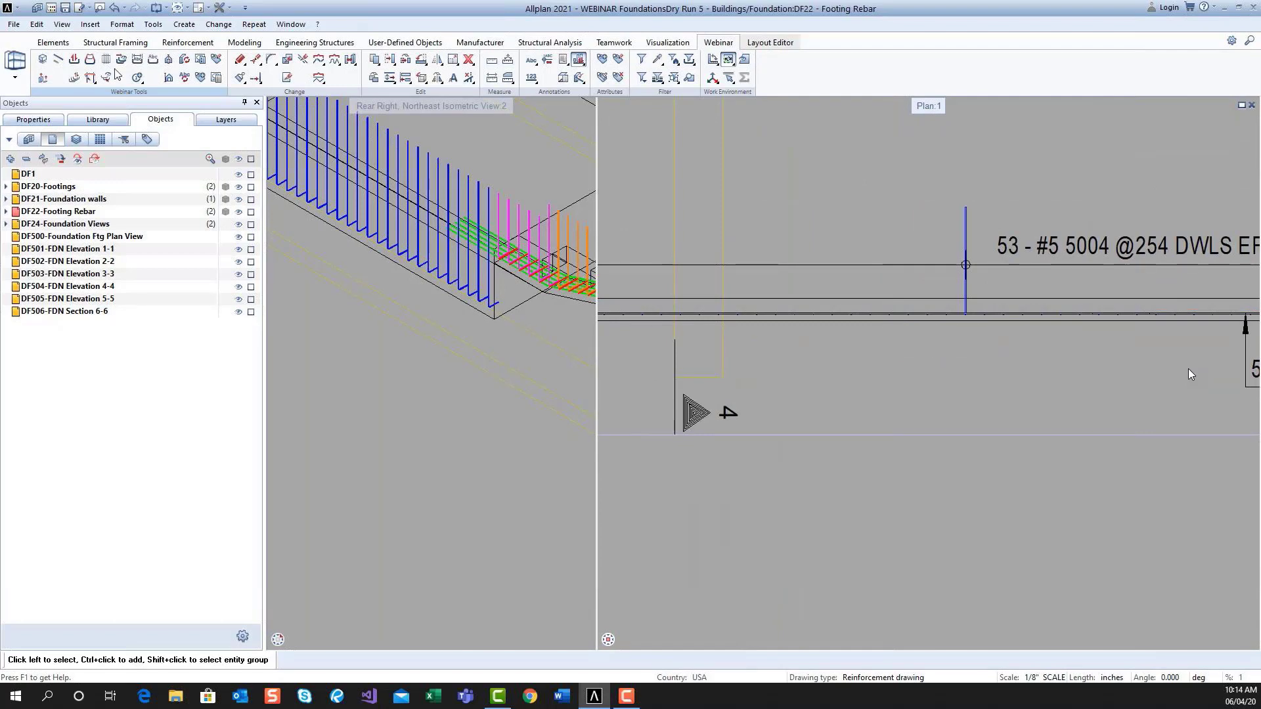
left_click(152, 61)
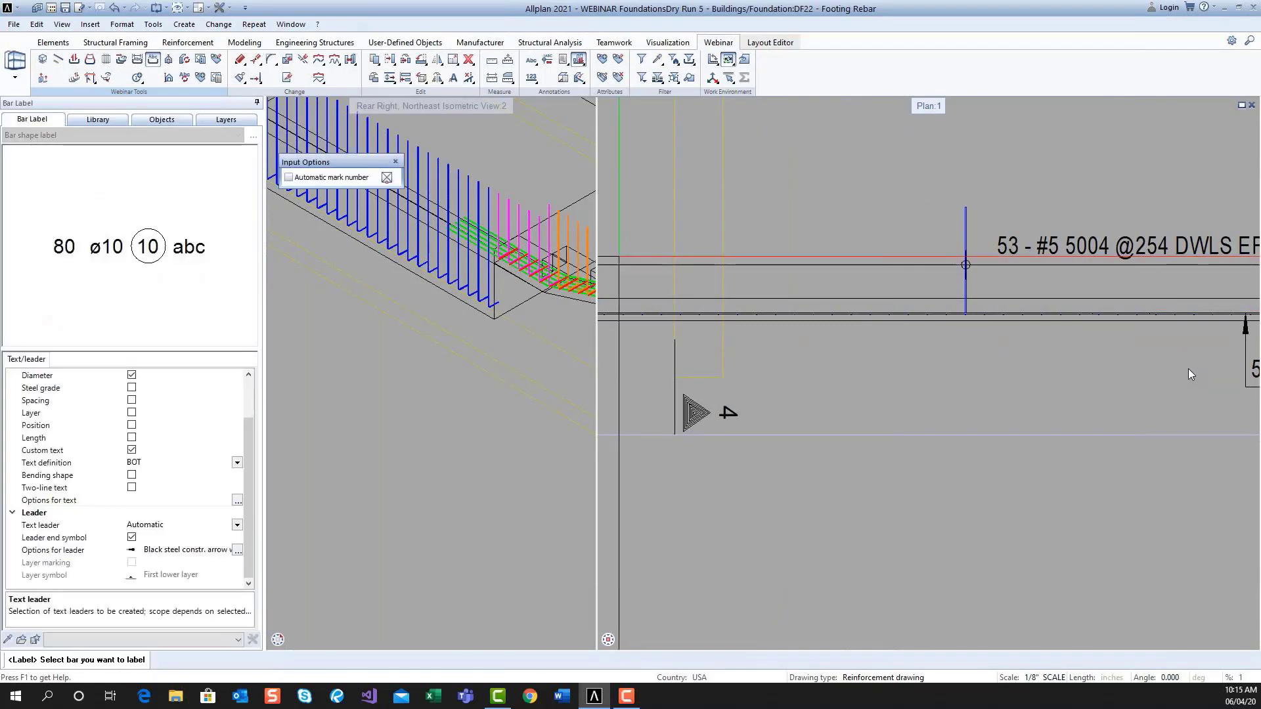
scroll(1191, 374, "up", 2)
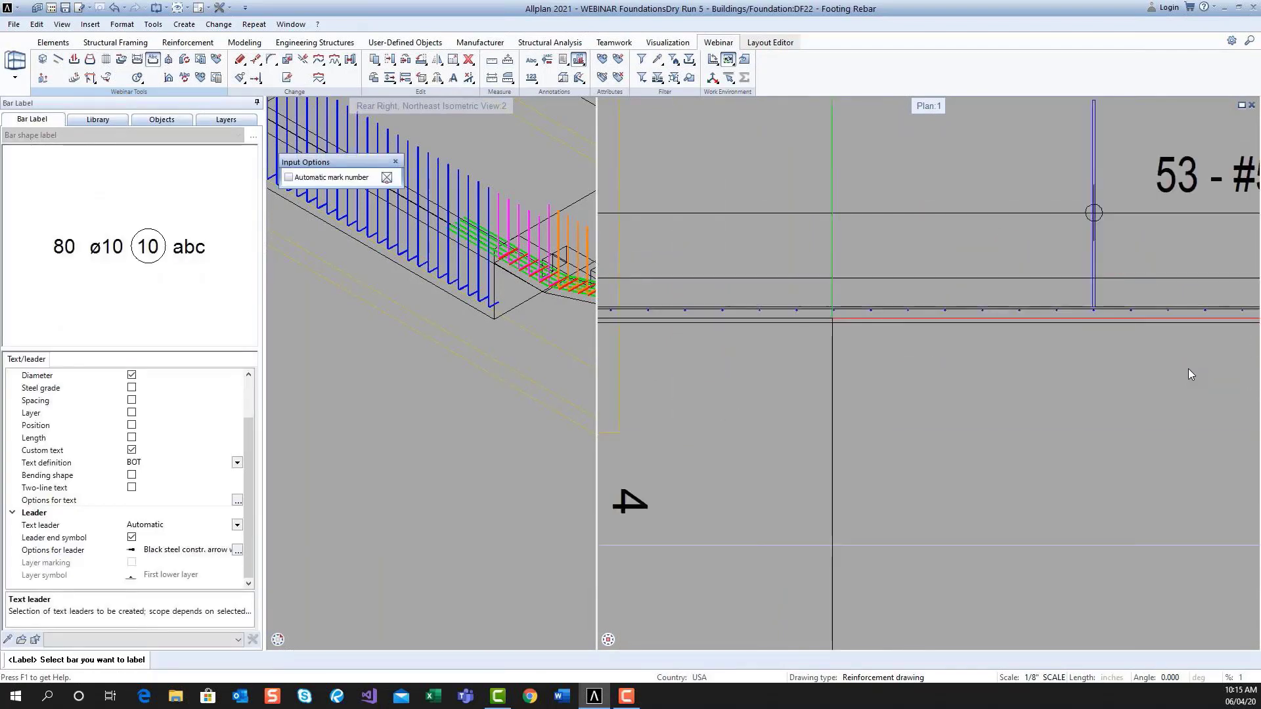
scroll(824, 316, "up", 1)
left_click(834, 309)
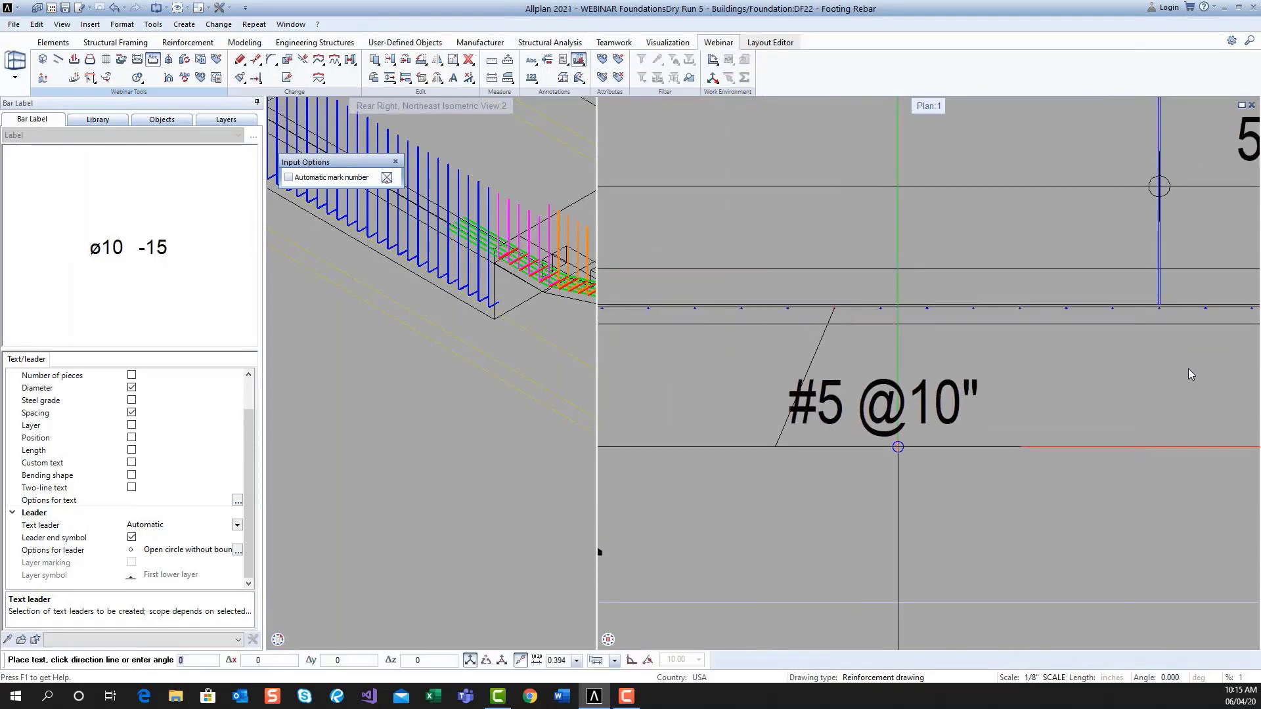
left_click(977, 465)
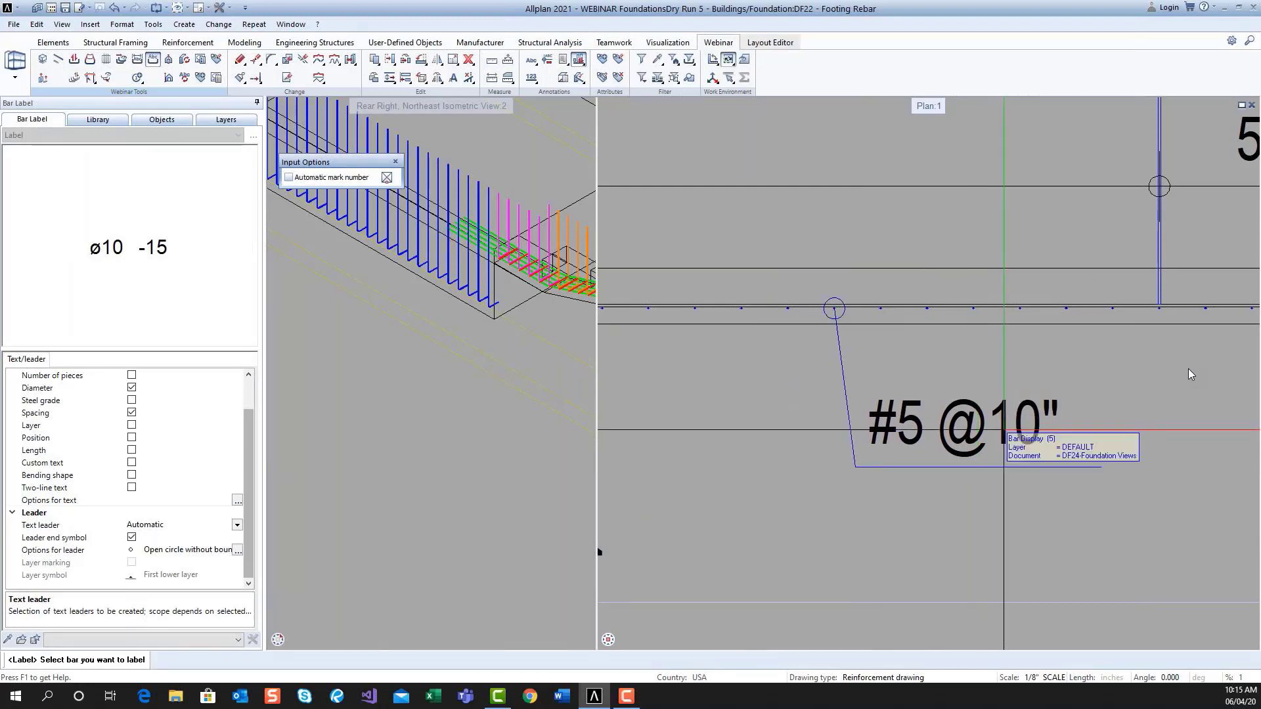
key("Escape")
- Review the labelled elevation 1-1 in the maximized plan, and examine the footing reinforcement at the pit and step in the isometric view
scroll(978, 426, "down", 2)
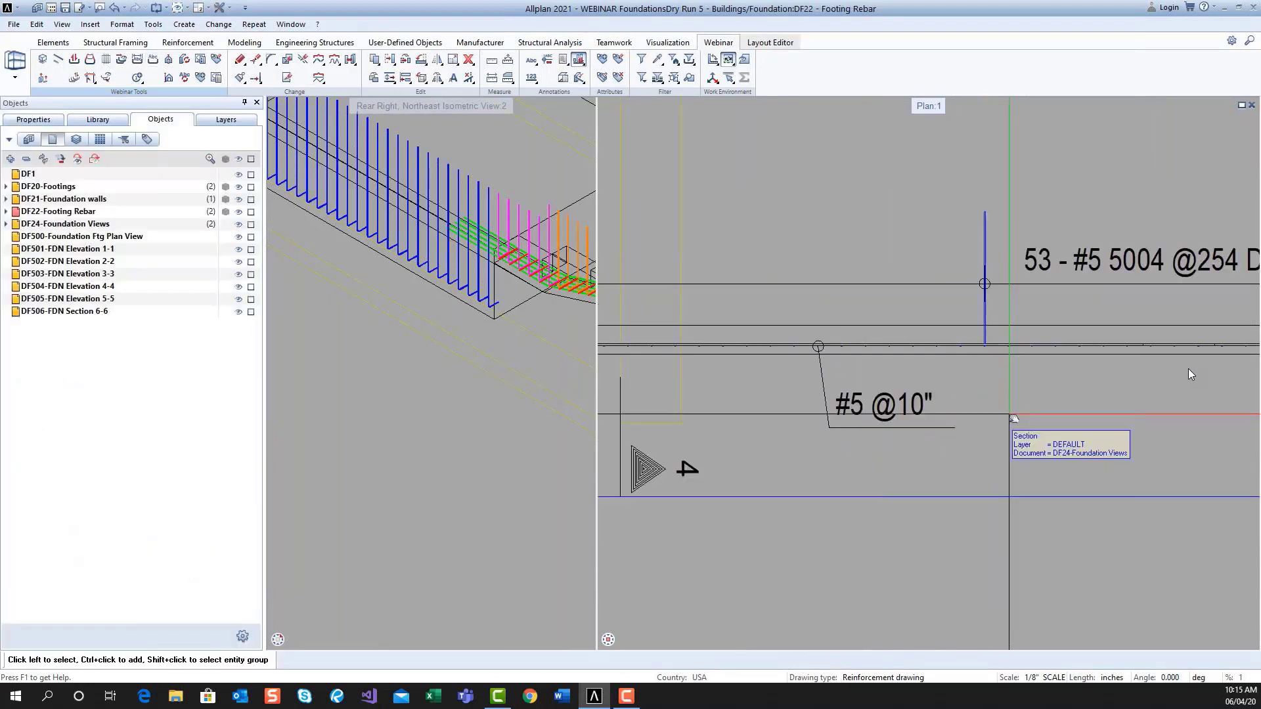
scroll(1014, 419, "down", 3)
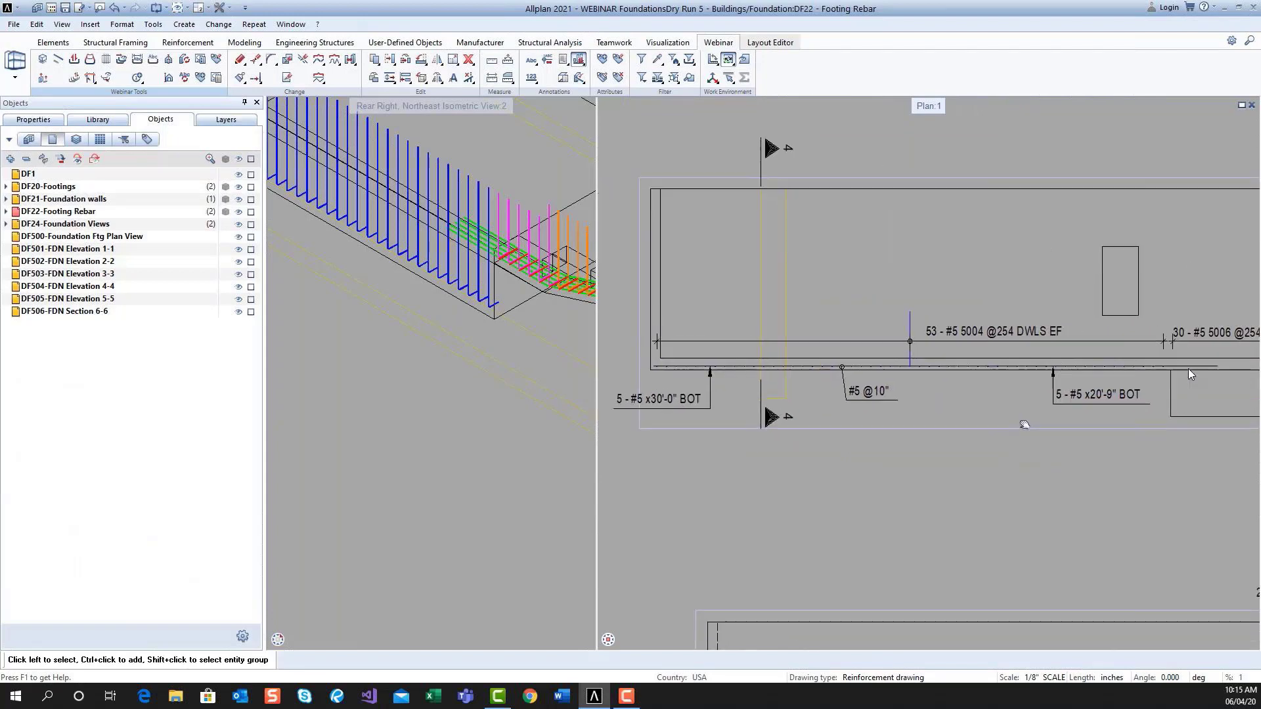
scroll(1025, 423, "down", 2)
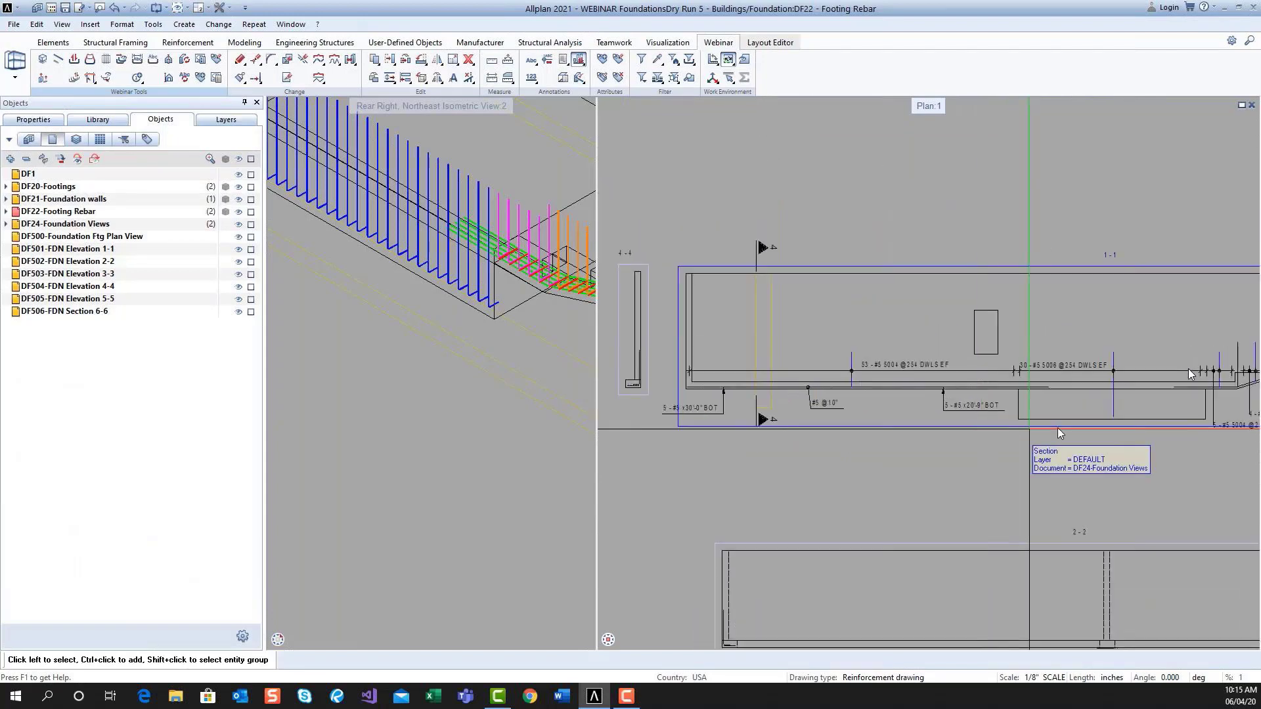
middle_click_drag(1093, 433, 1084, 434)
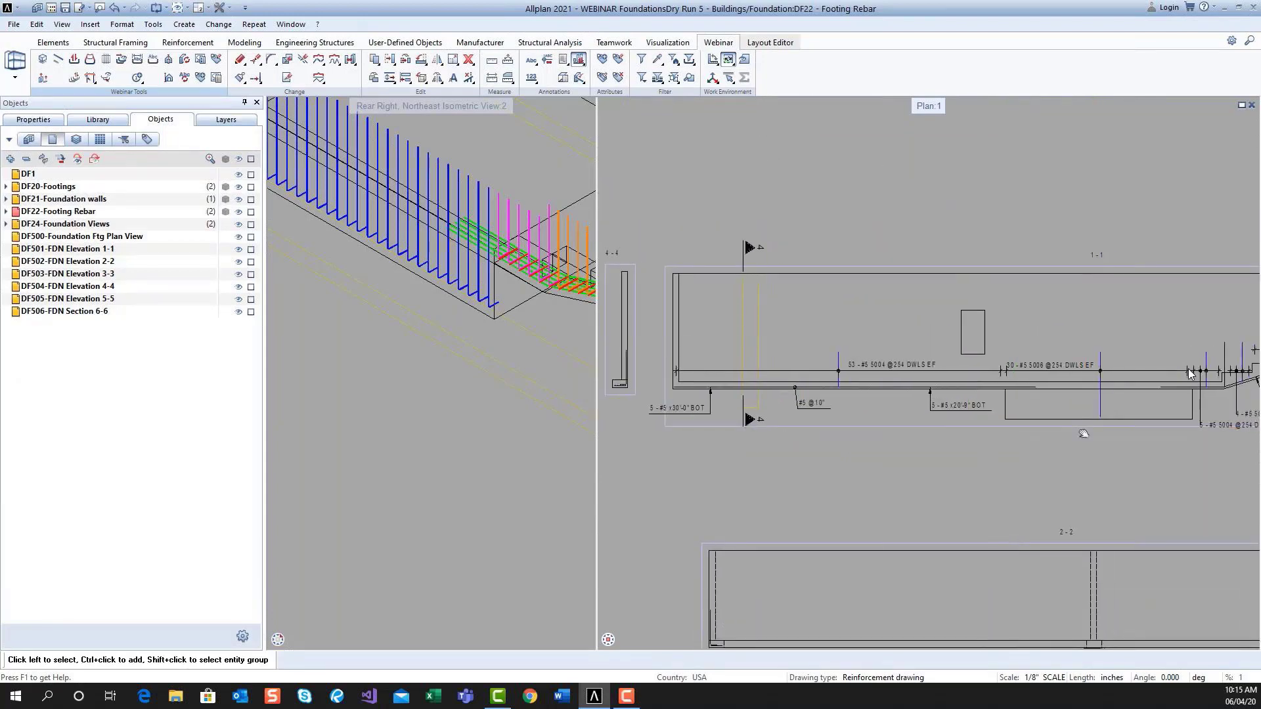
double_click(932, 108)
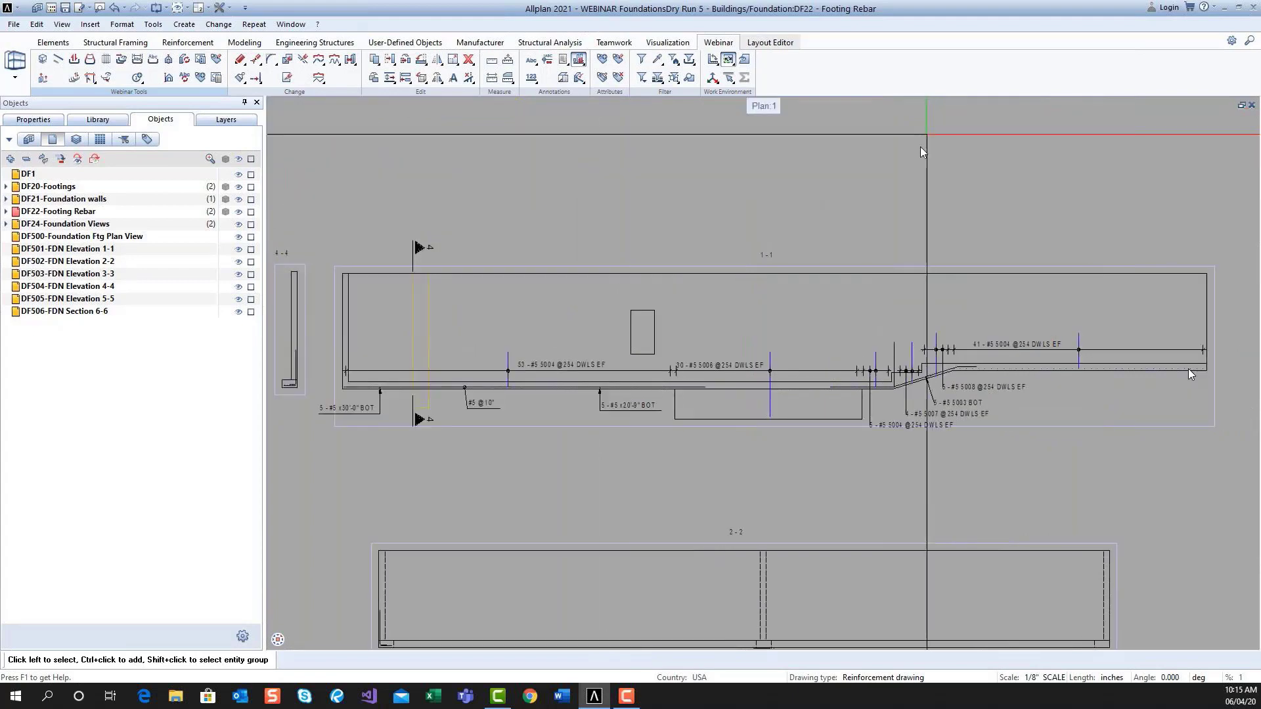
scroll(887, 293, "down", 1)
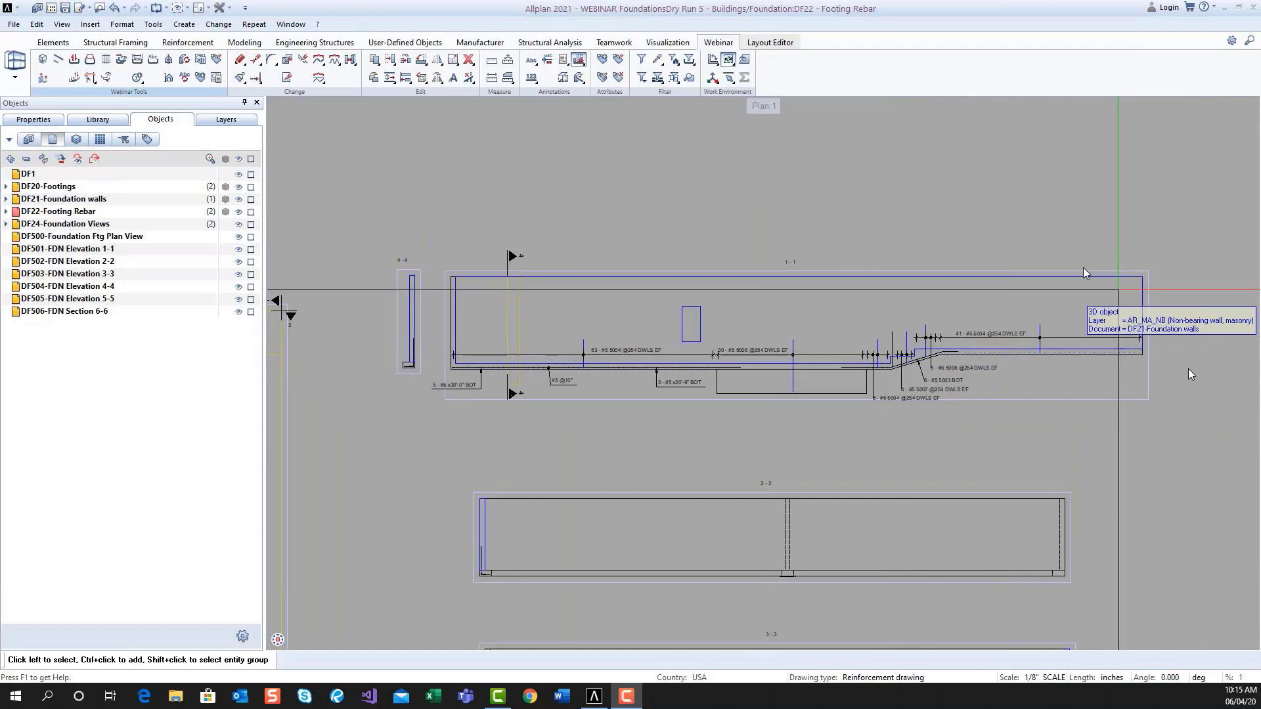
double_click(767, 106)
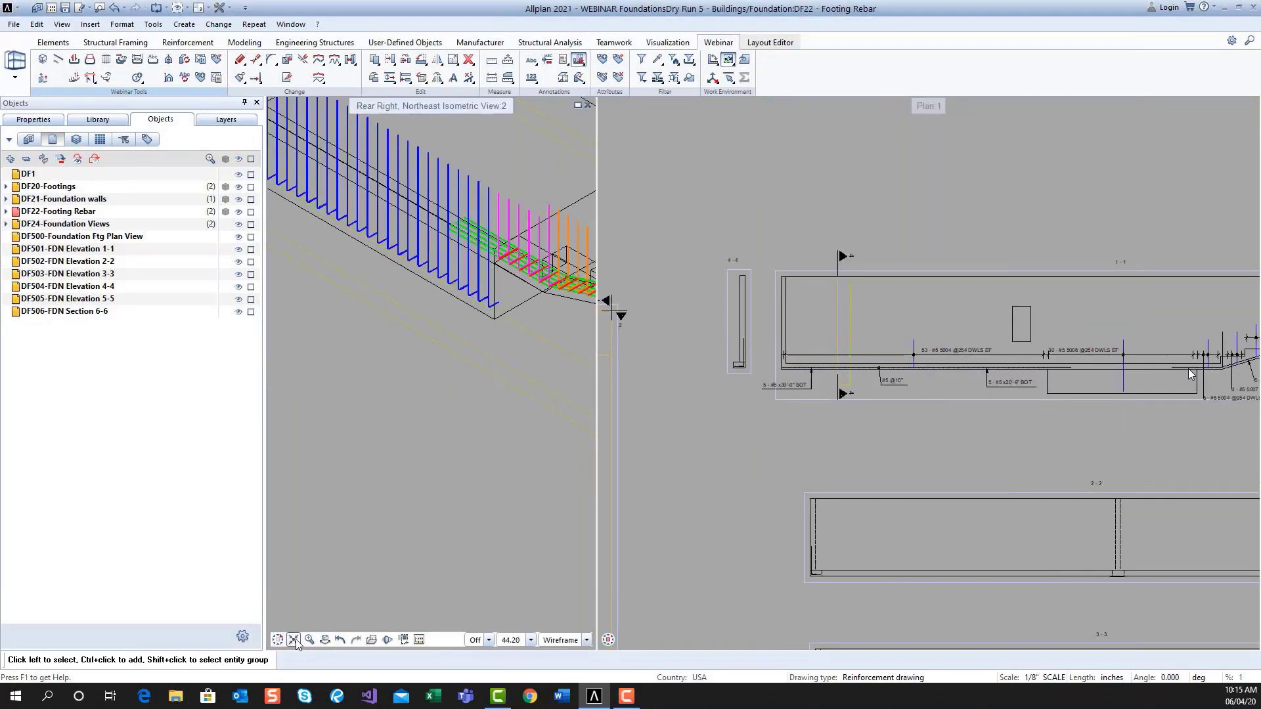
left_click(295, 640)
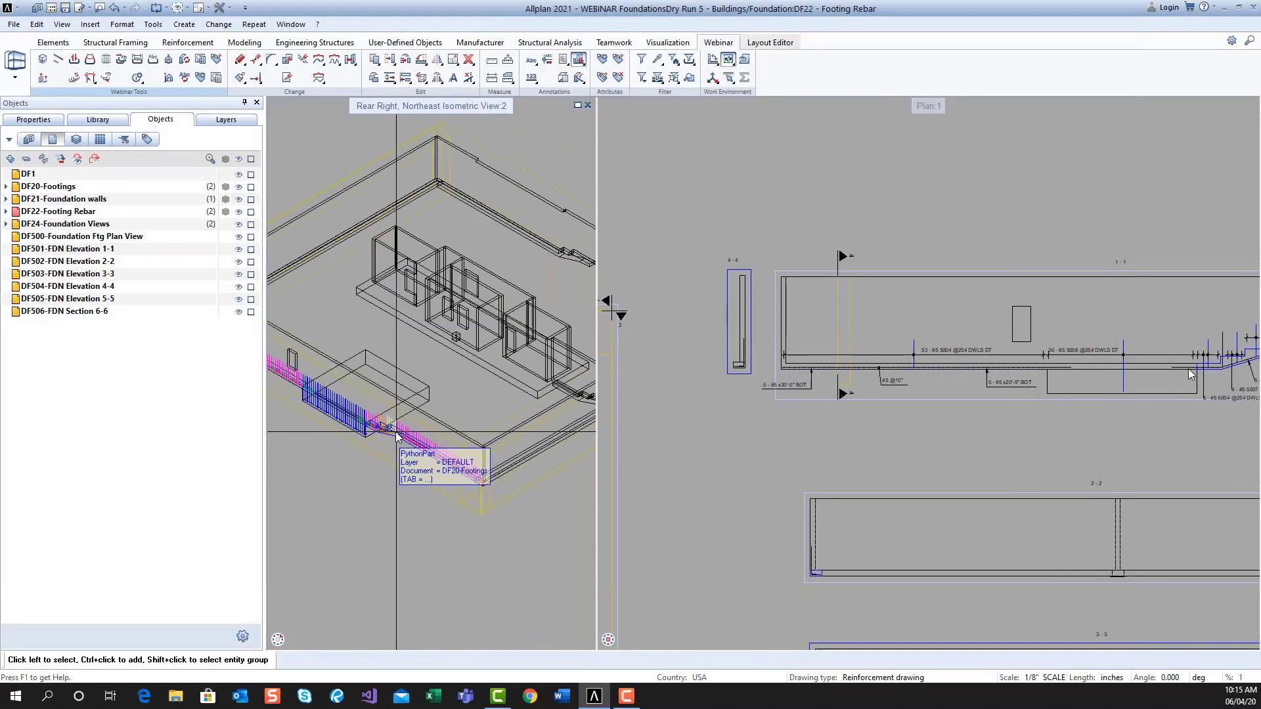
scroll(397, 437, "up", 5)
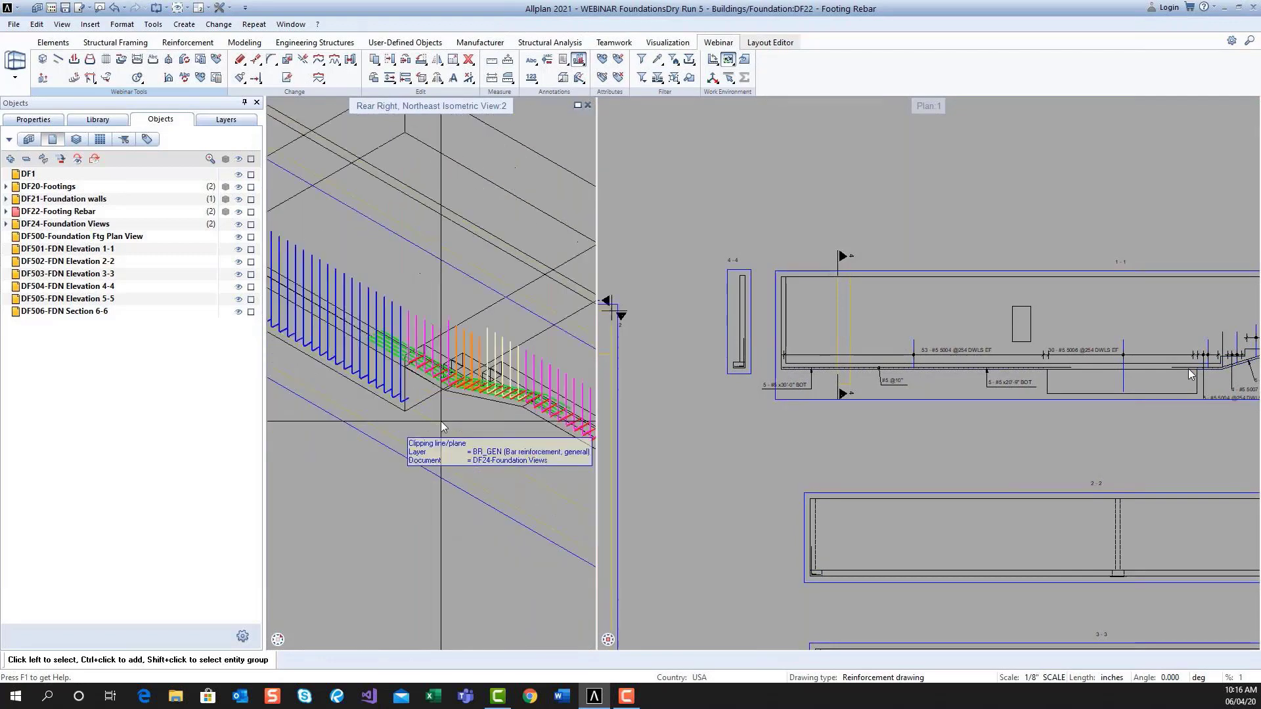
scroll(442, 427, "down", 1)
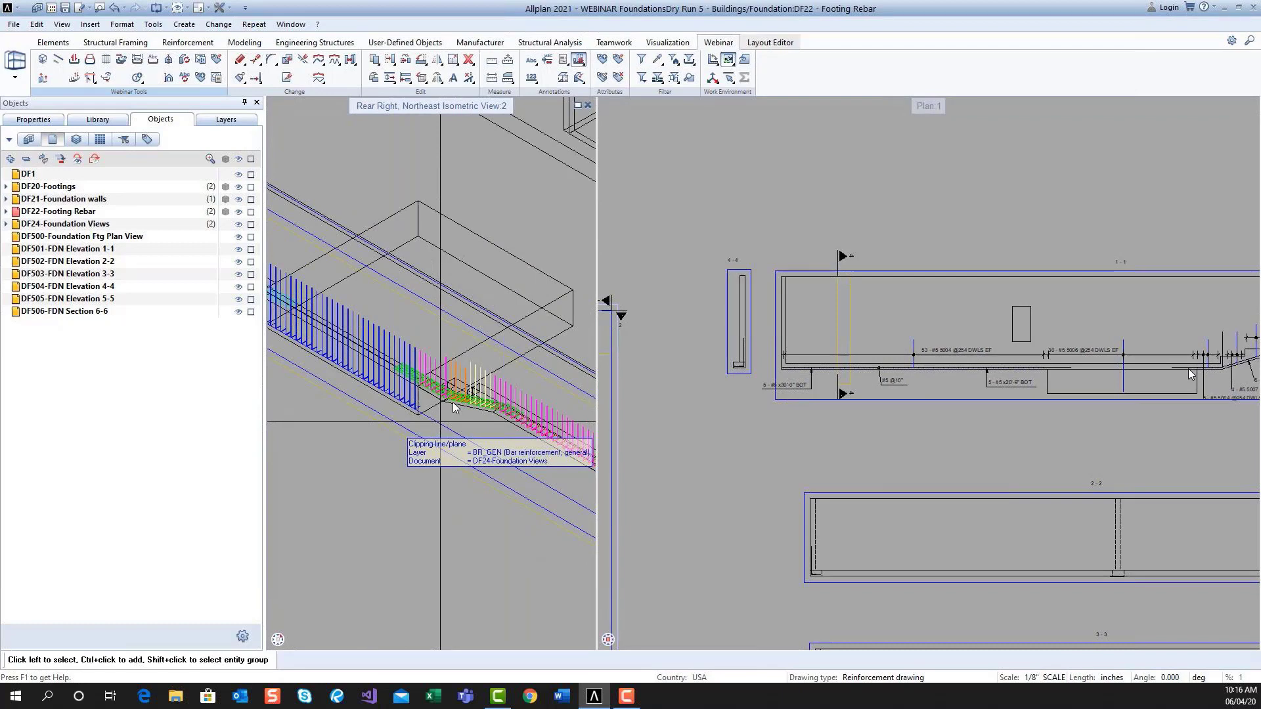
- Start an area reinforcement and outline its region around the square pit beside the wall in the plan
double_click(928, 109)
scroll(913, 345, "down", 3)
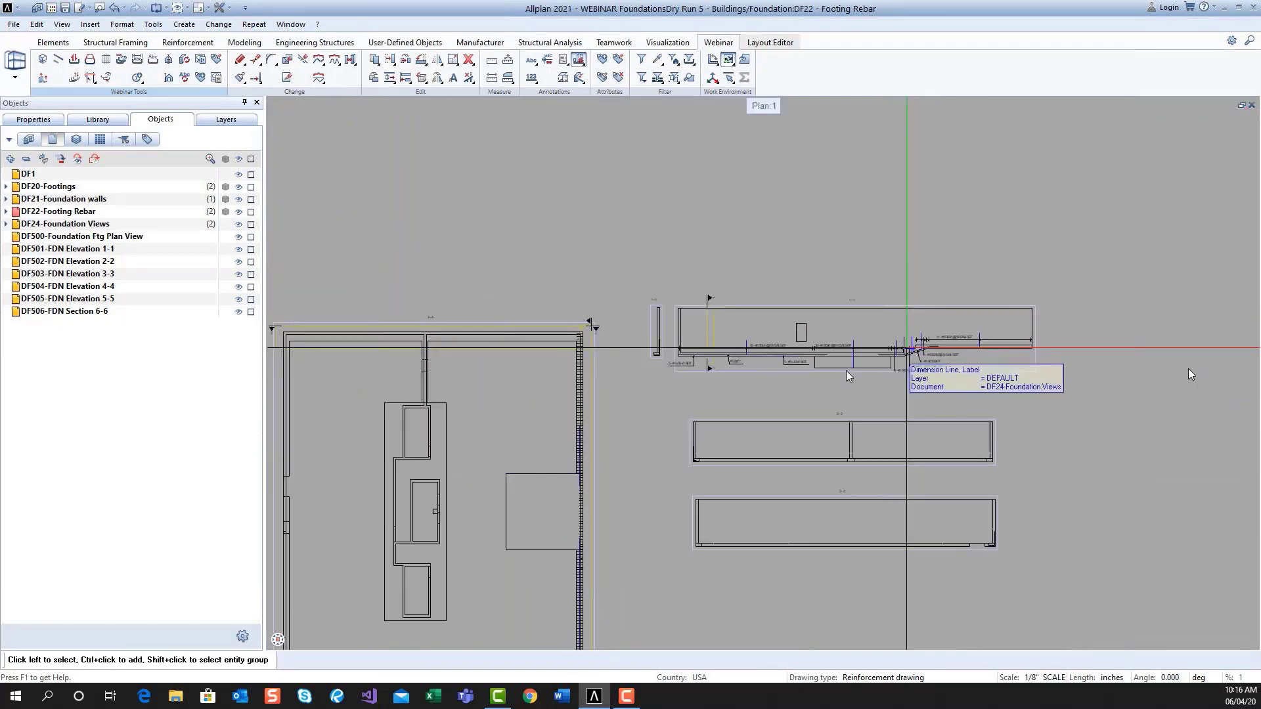
middle_click_drag(799, 380, 892, 256)
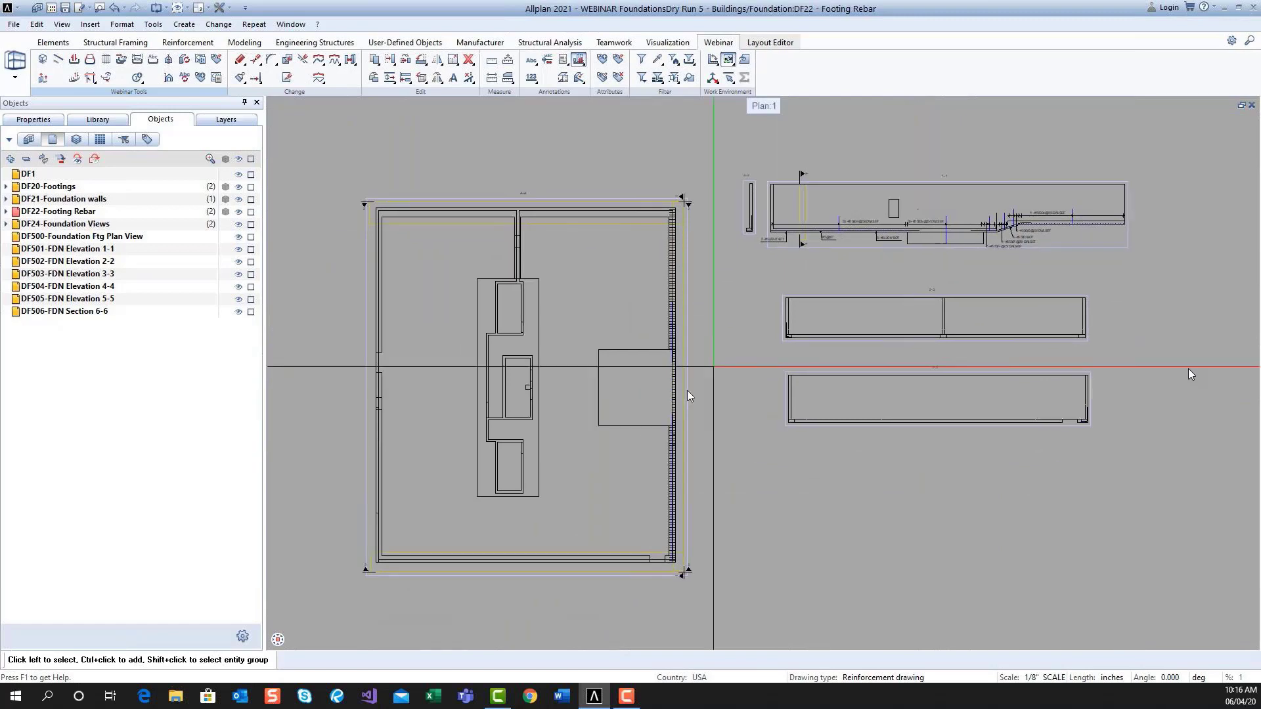
scroll(687, 394, "up", 2)
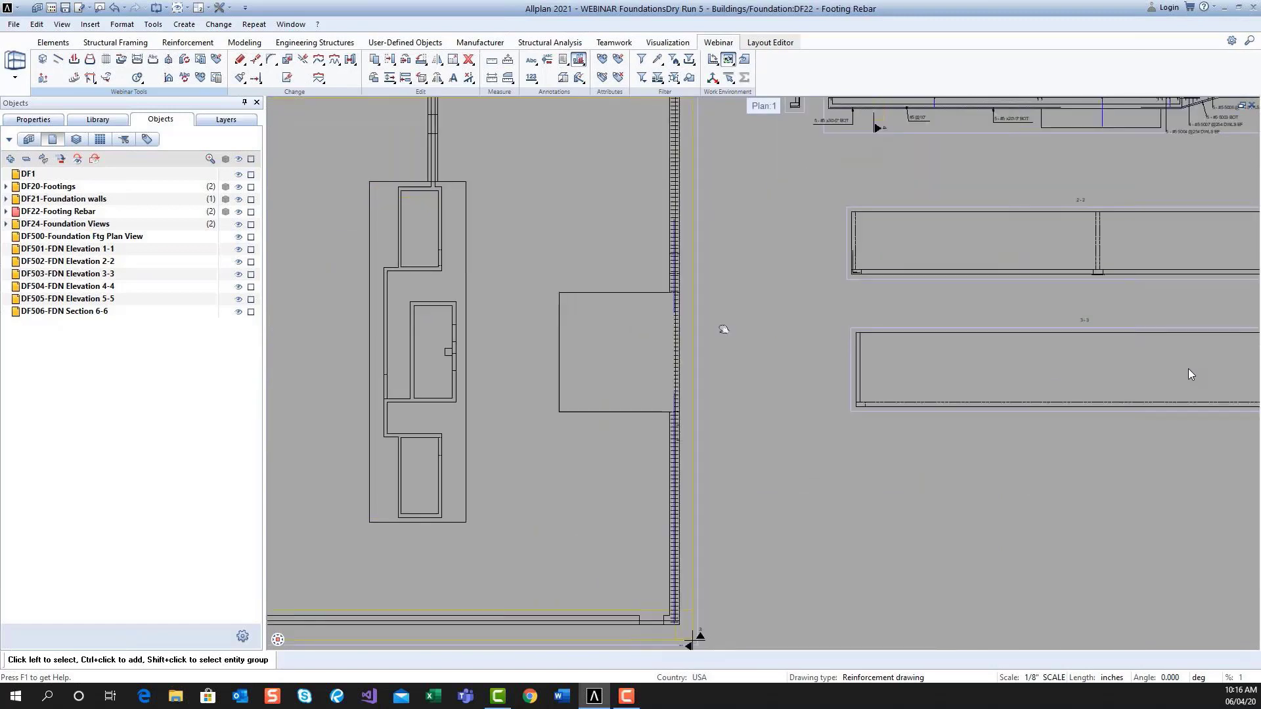
left_click(107, 60)
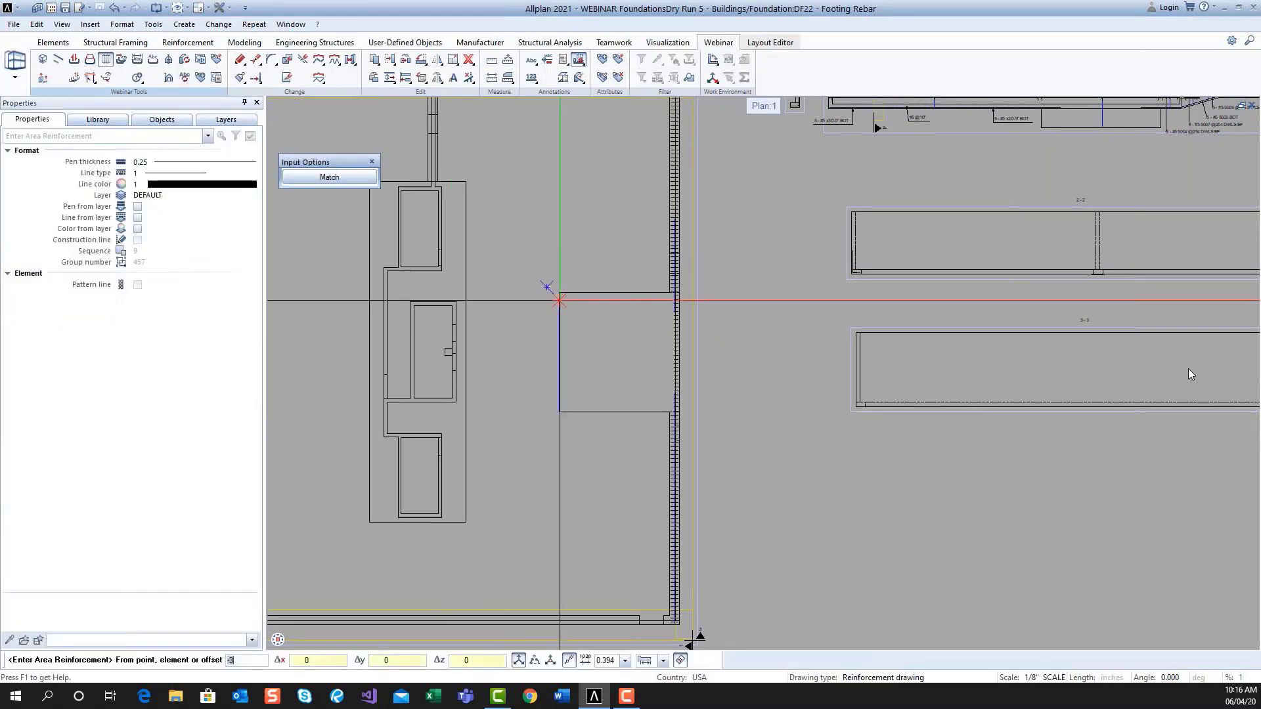
left_click(559, 300)
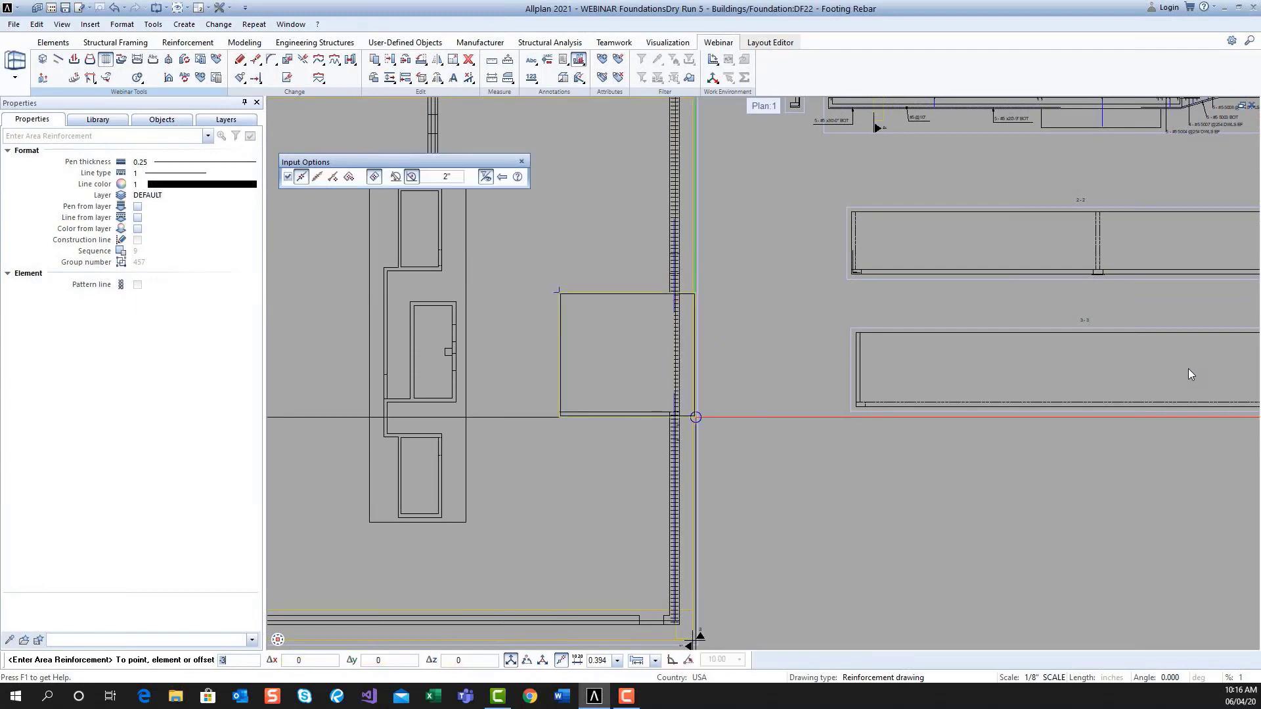
scroll(695, 417, "up", 2)
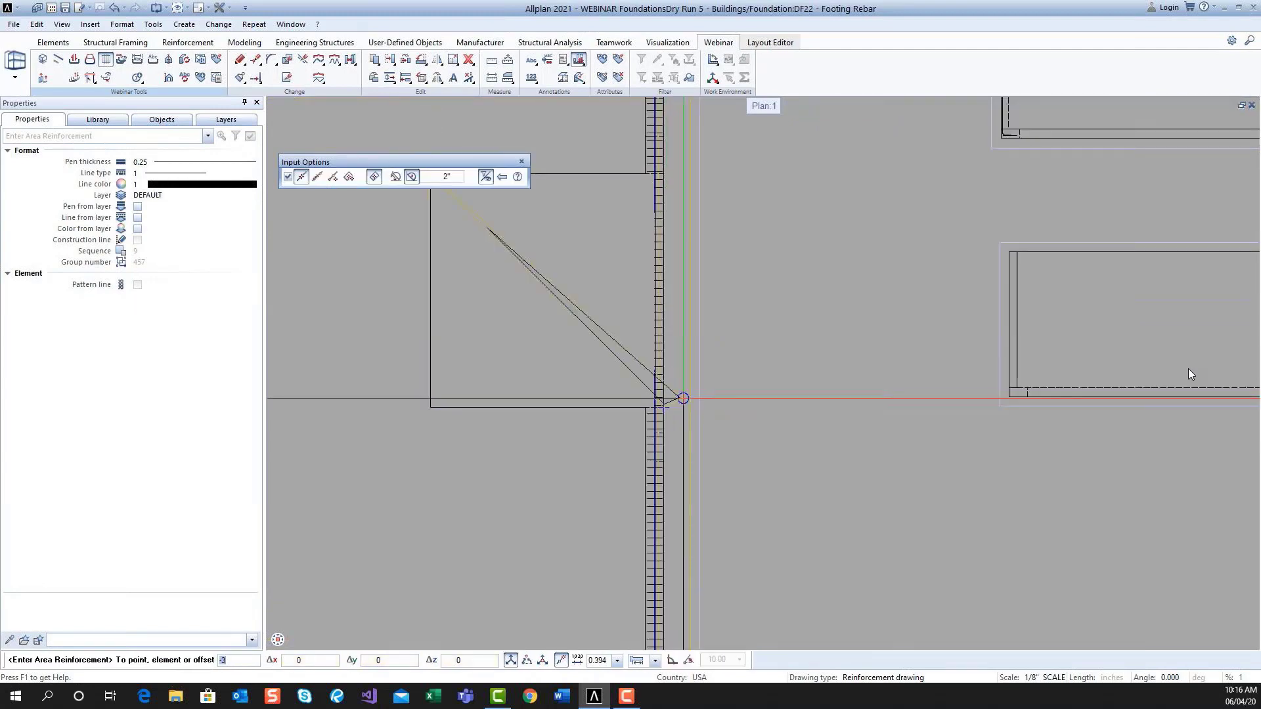
left_click(685, 386)
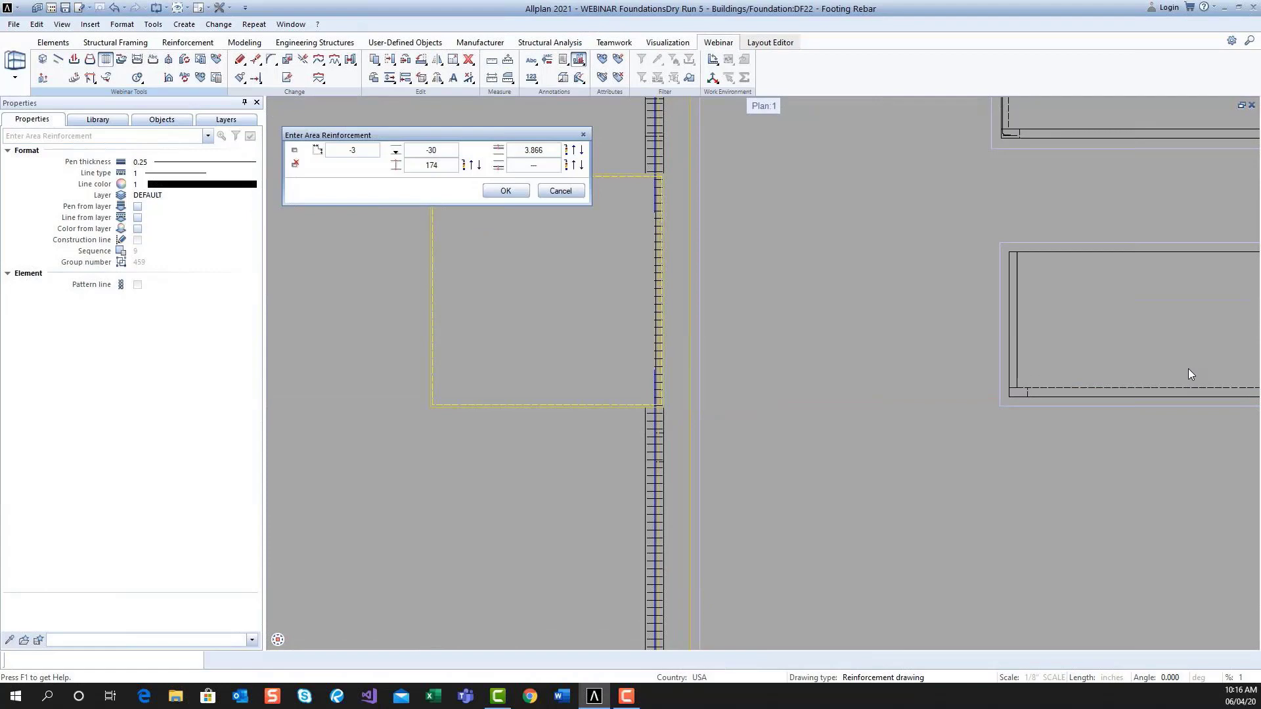
- Set the pit placing region's bottom level to -90 and its height to 60 inches
left_click(432, 150)
scroll(1124, 220, "down", 2)
middle_click_drag(1124, 221, 774, 313)
scroll(774, 313, "down", 1)
type("-90")
key("Return")
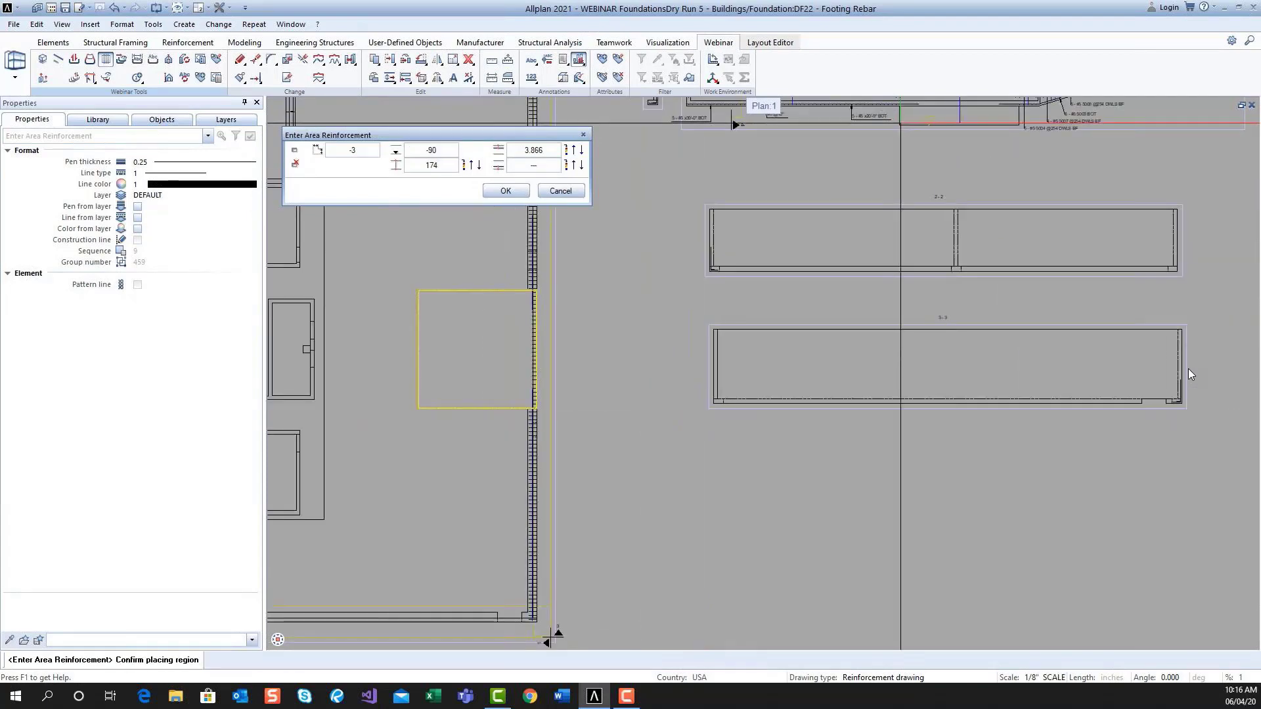
left_click(448, 169)
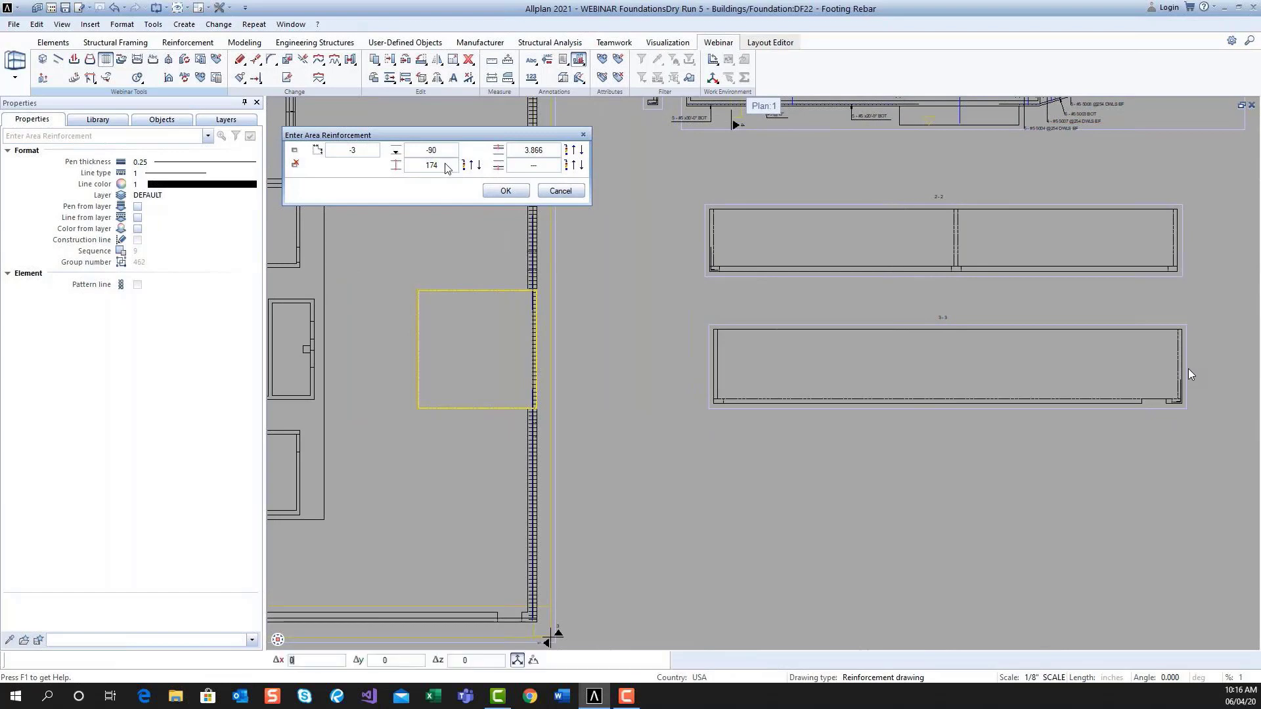
type("60")
key("Return")
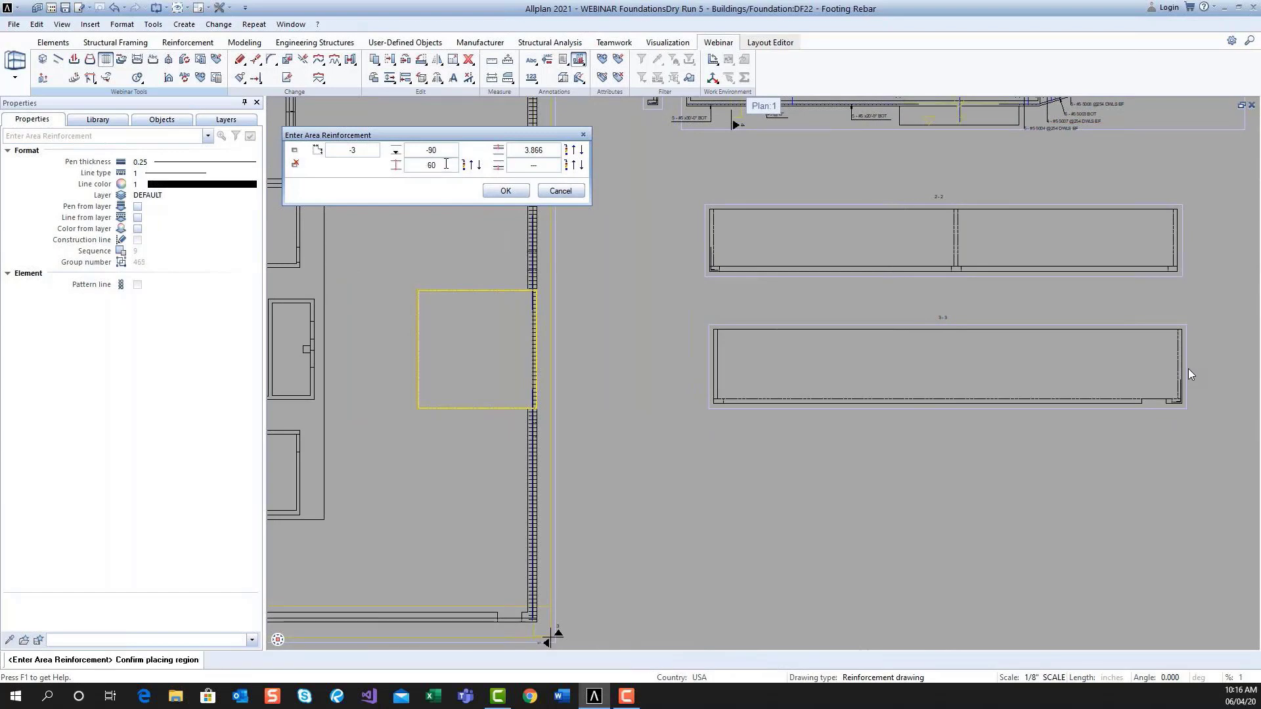
- Set the pit placing region's bottom concrete cover to 3 inches and accept the region
left_click(542, 165)
type("3")
key("Return")
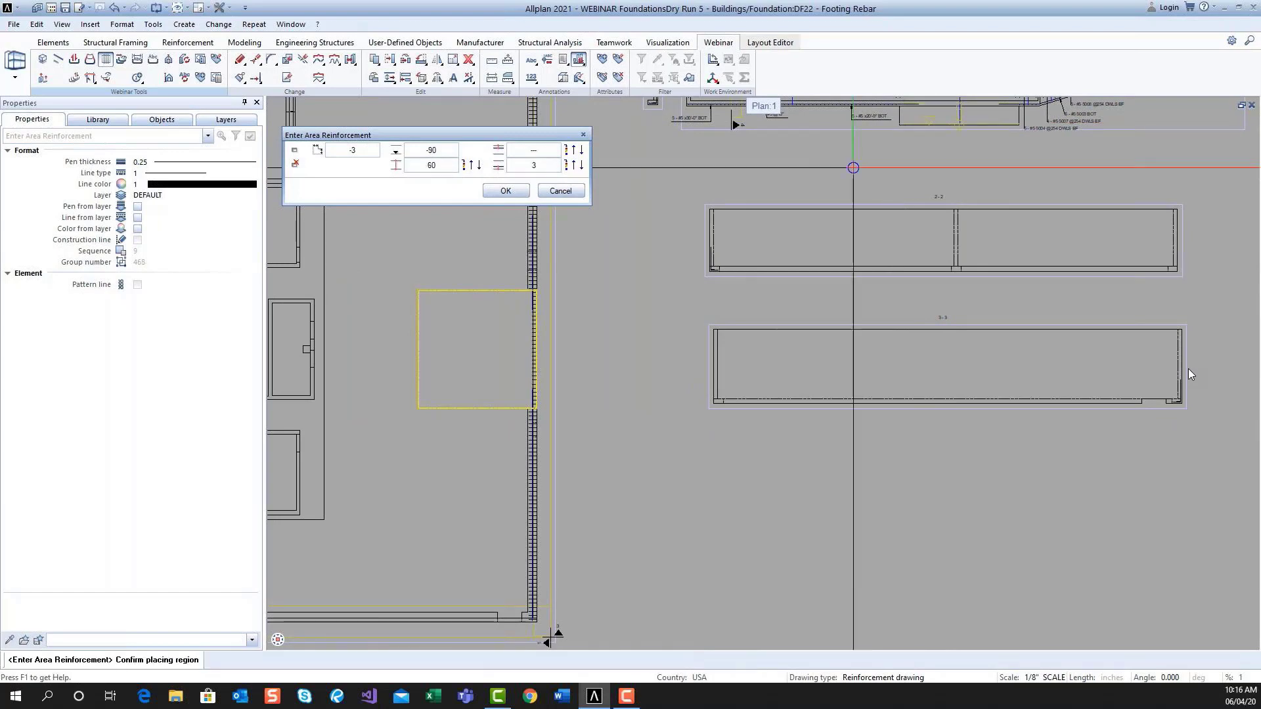
middle_click_drag(854, 168, 849, 282)
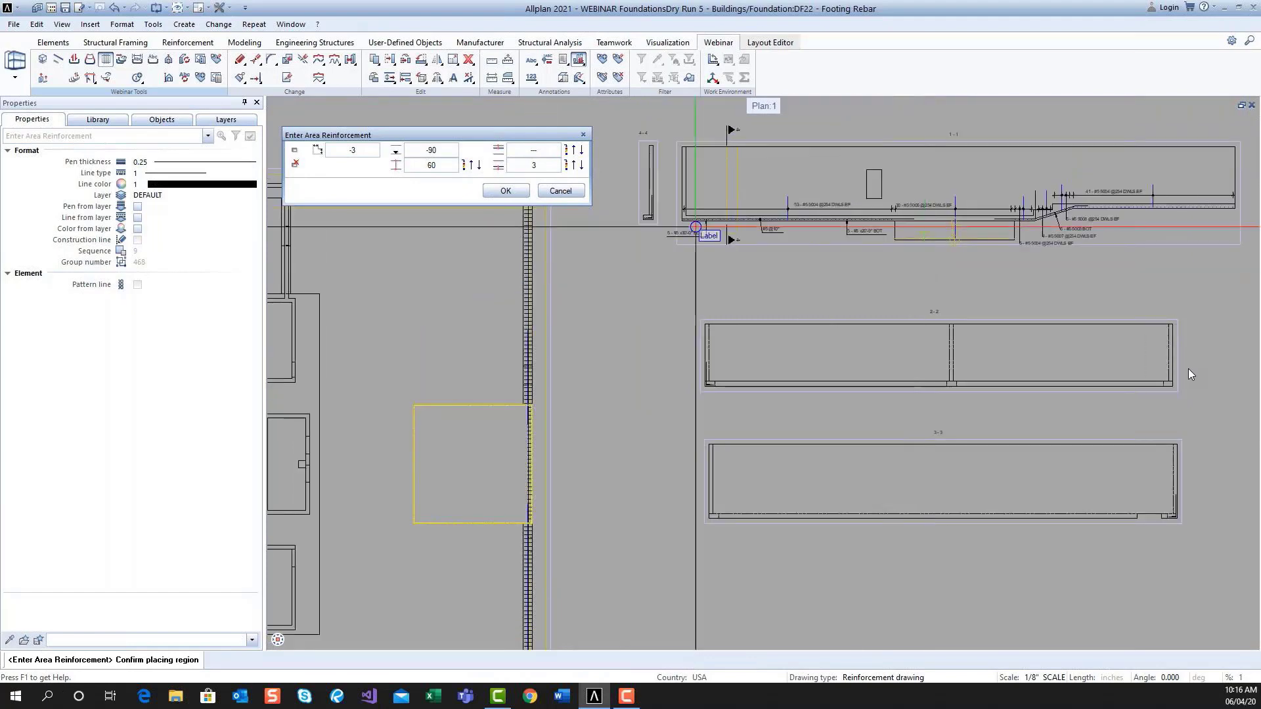
left_click(503, 192)
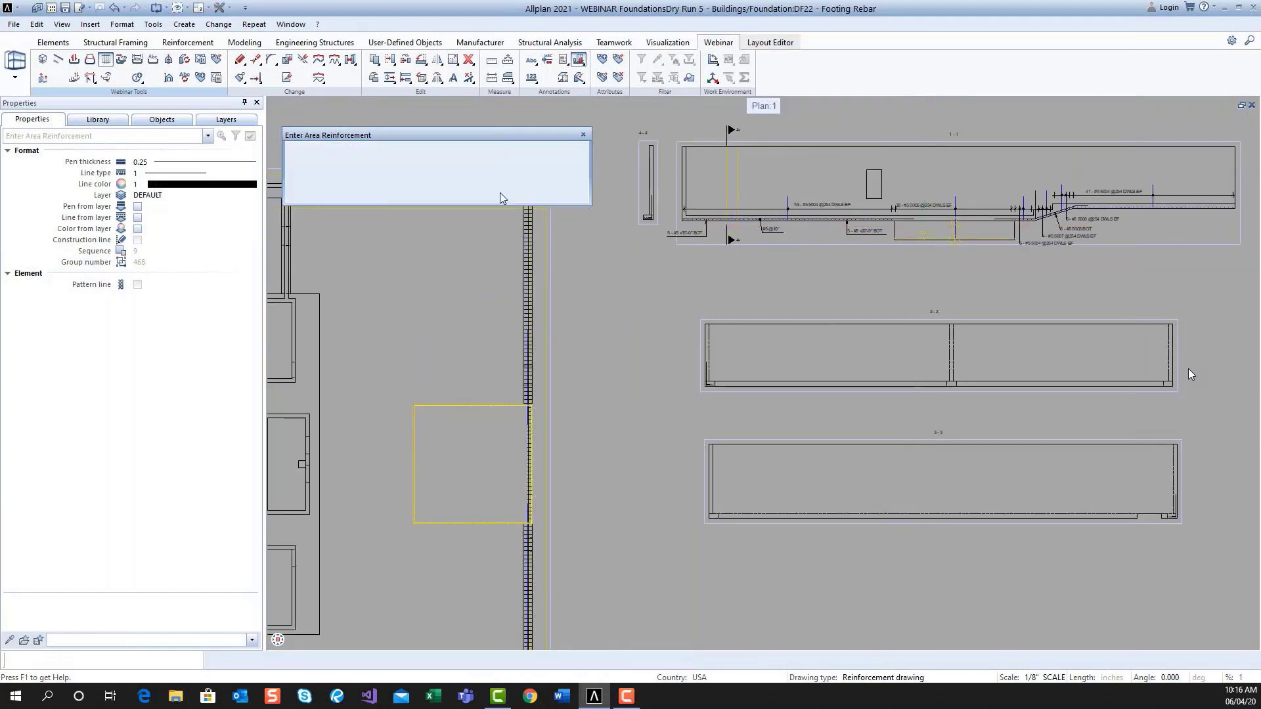
- Place the first bottom layer in the pit with #9 bars at 12-inch spacing and a 90° direction
left_click(426, 155)
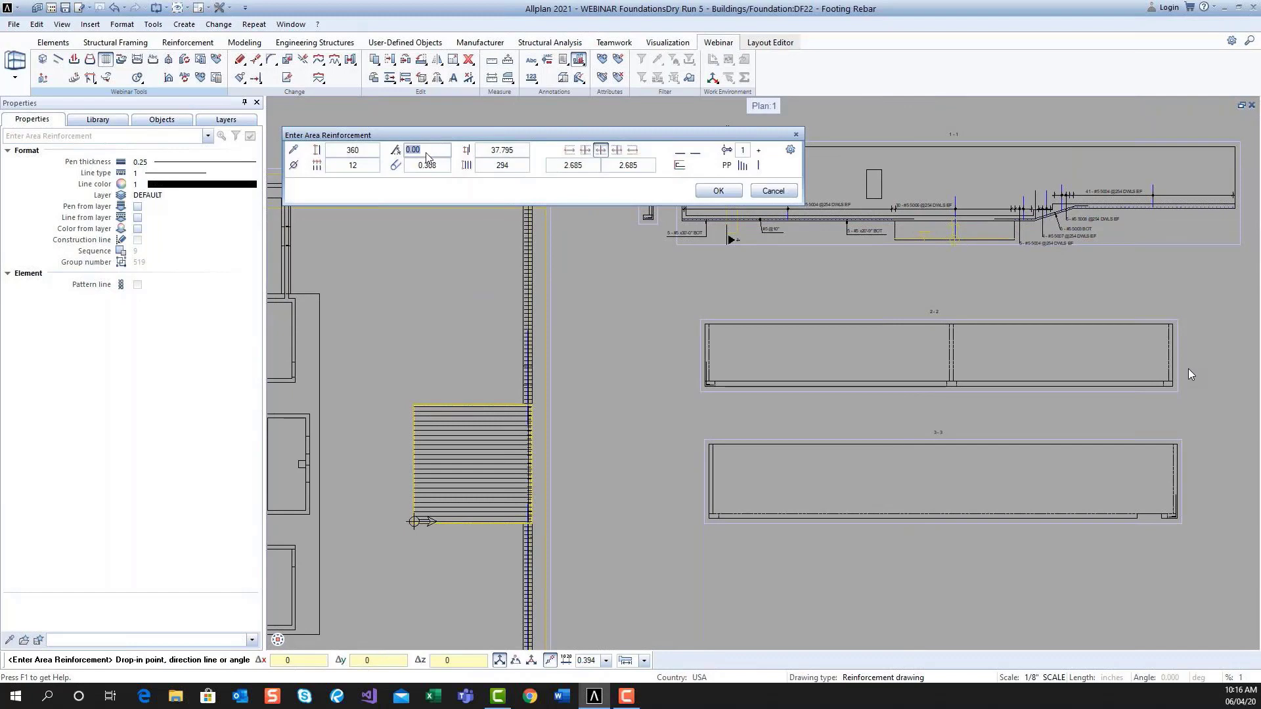
type("90")
key("Return")
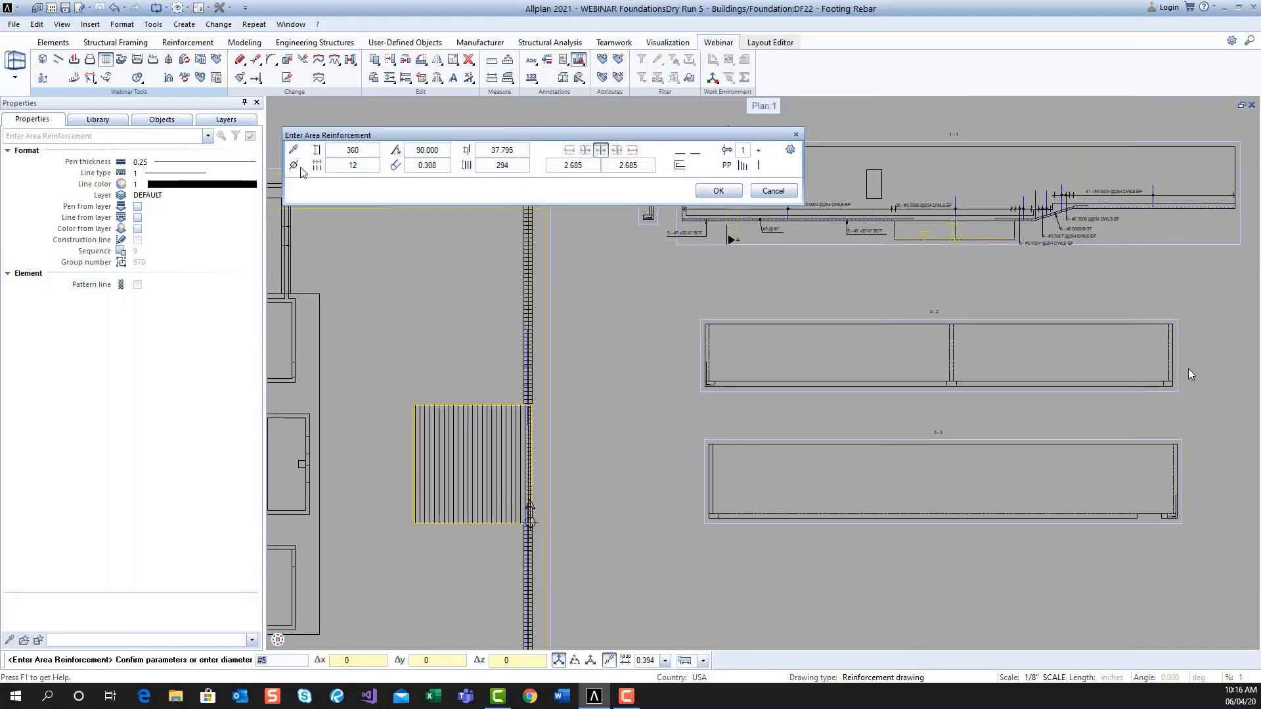
left_click(296, 167)
left_click(284, 261)
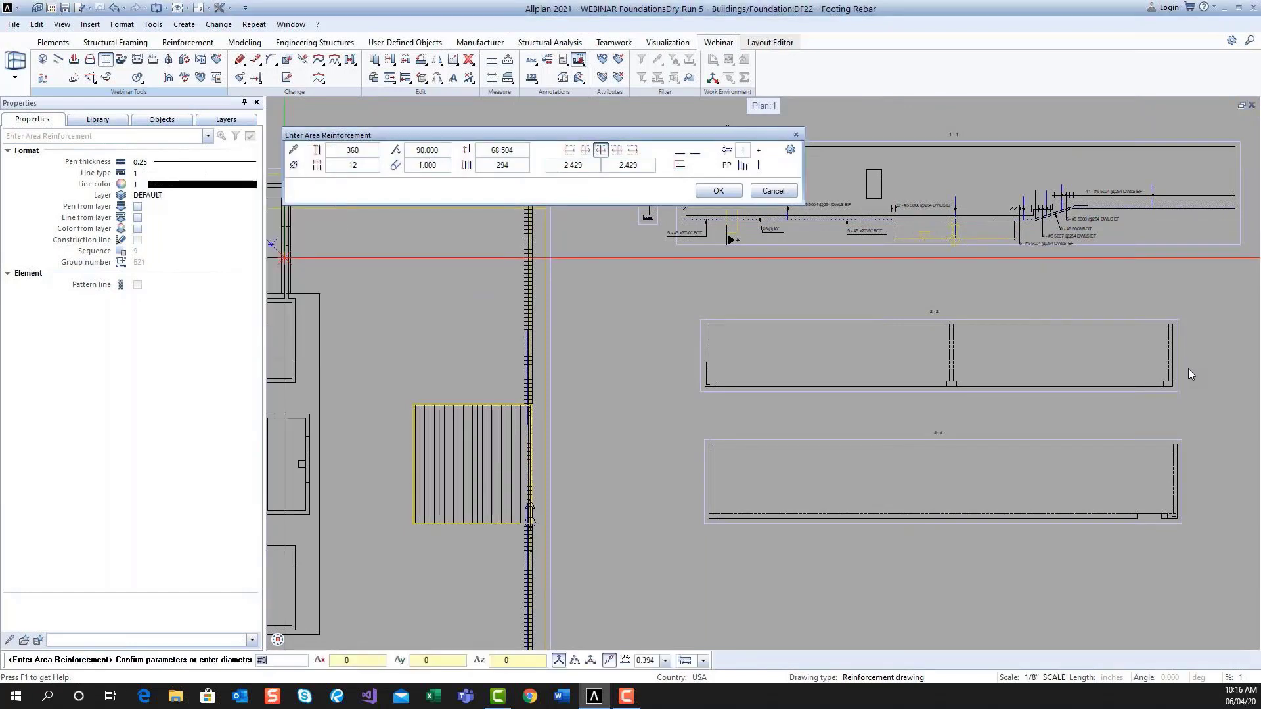
left_click(719, 191)
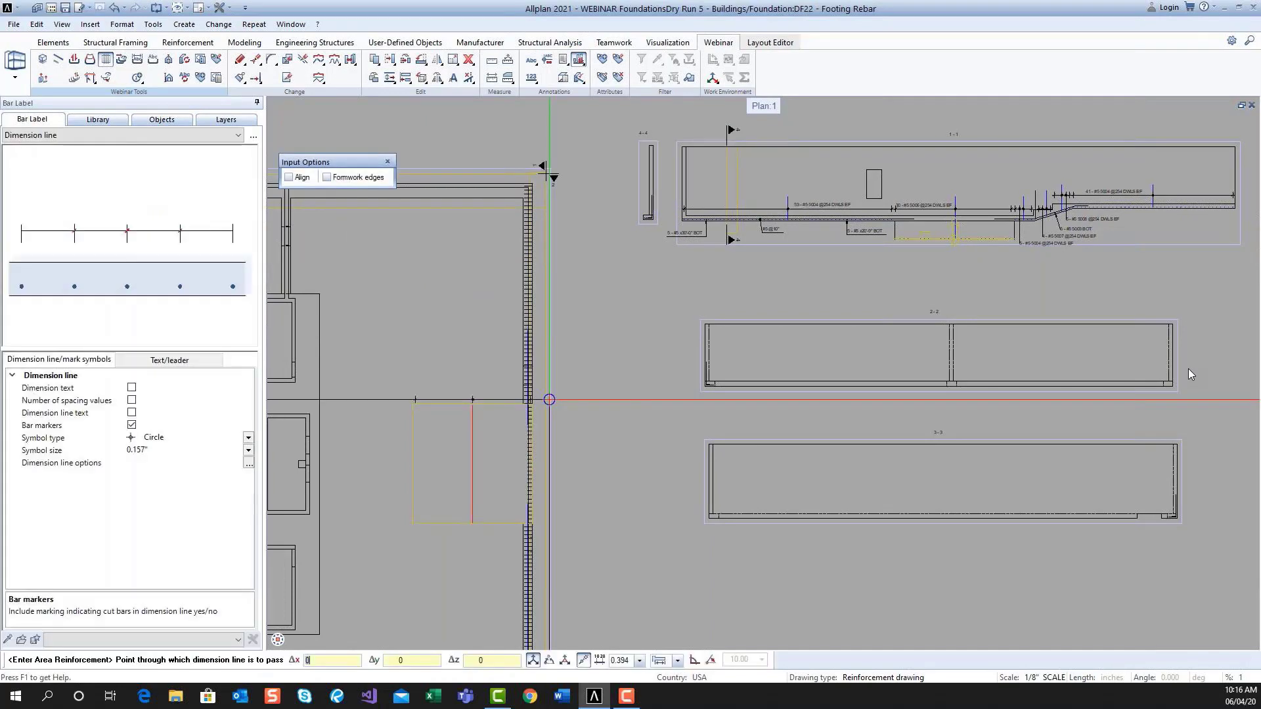
- Add a dimension line near the pit's lower edge and set its label to show (BOT) and bar length without the mark number
left_click(486, 509)
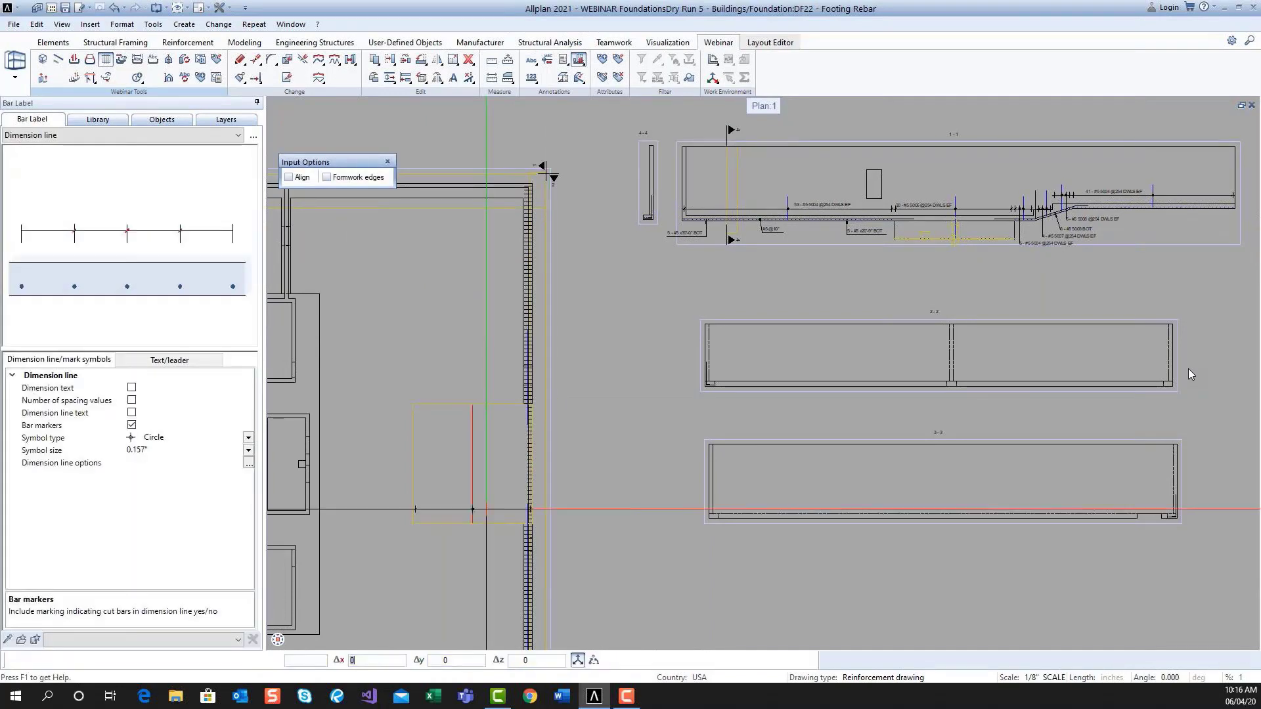
scroll(486, 510, "up", 3)
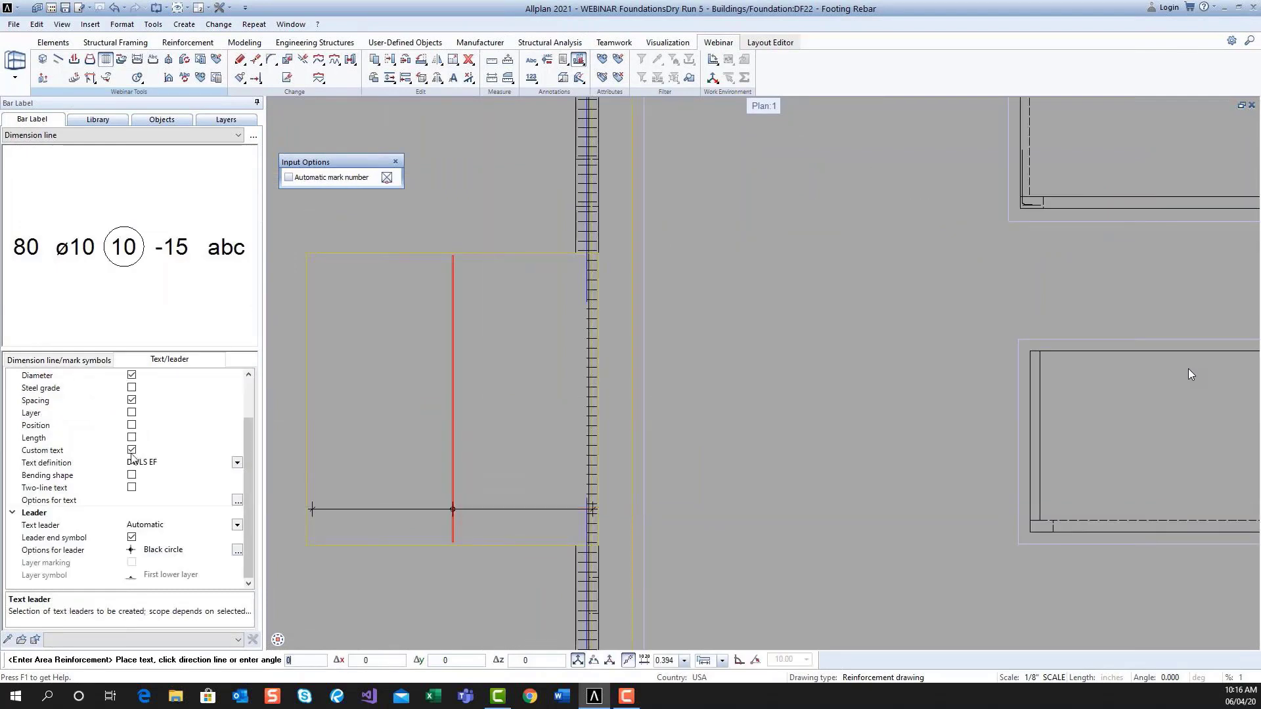
left_click(237, 463)
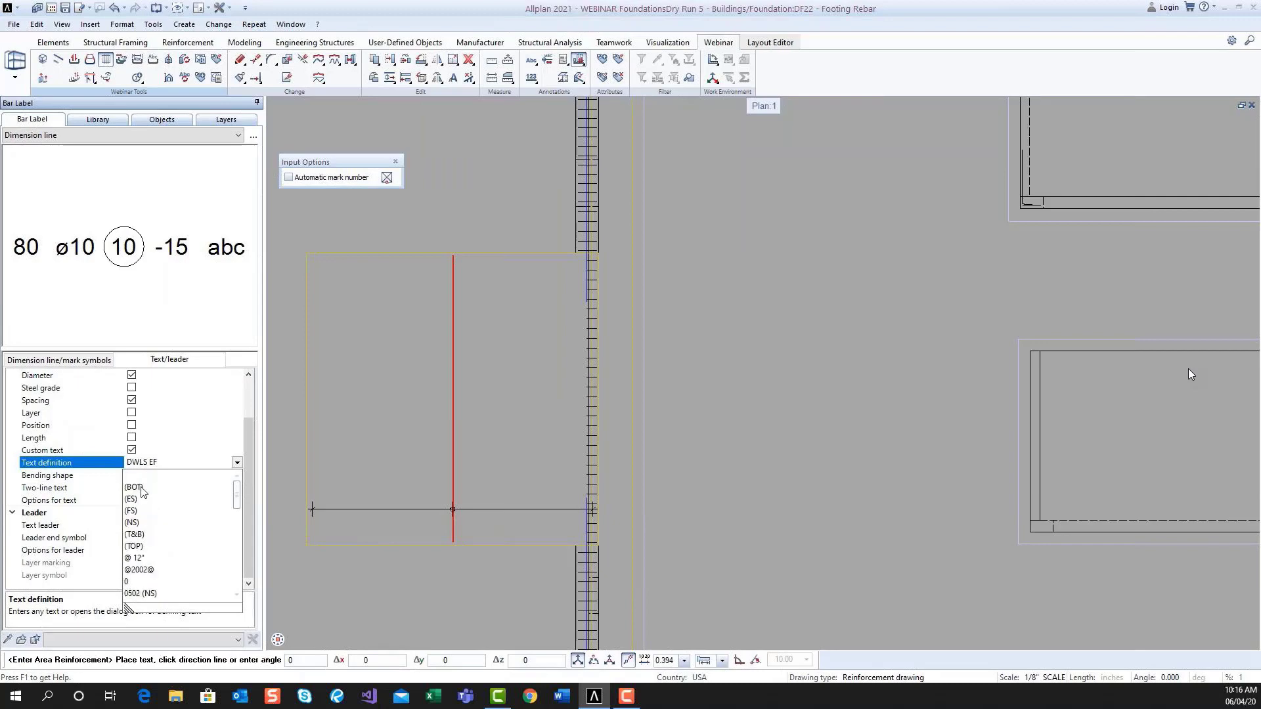
left_click(142, 488)
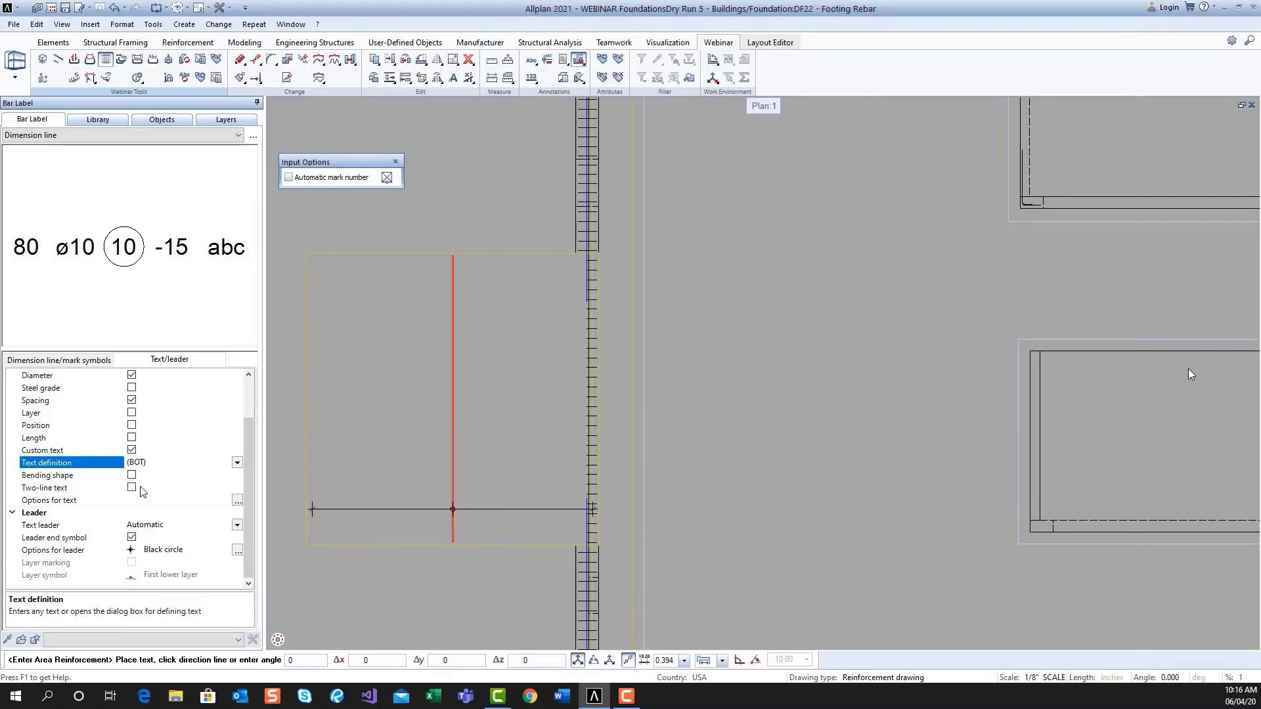
scroll(142, 491, "up", 2)
left_click(131, 388)
left_click(132, 488)
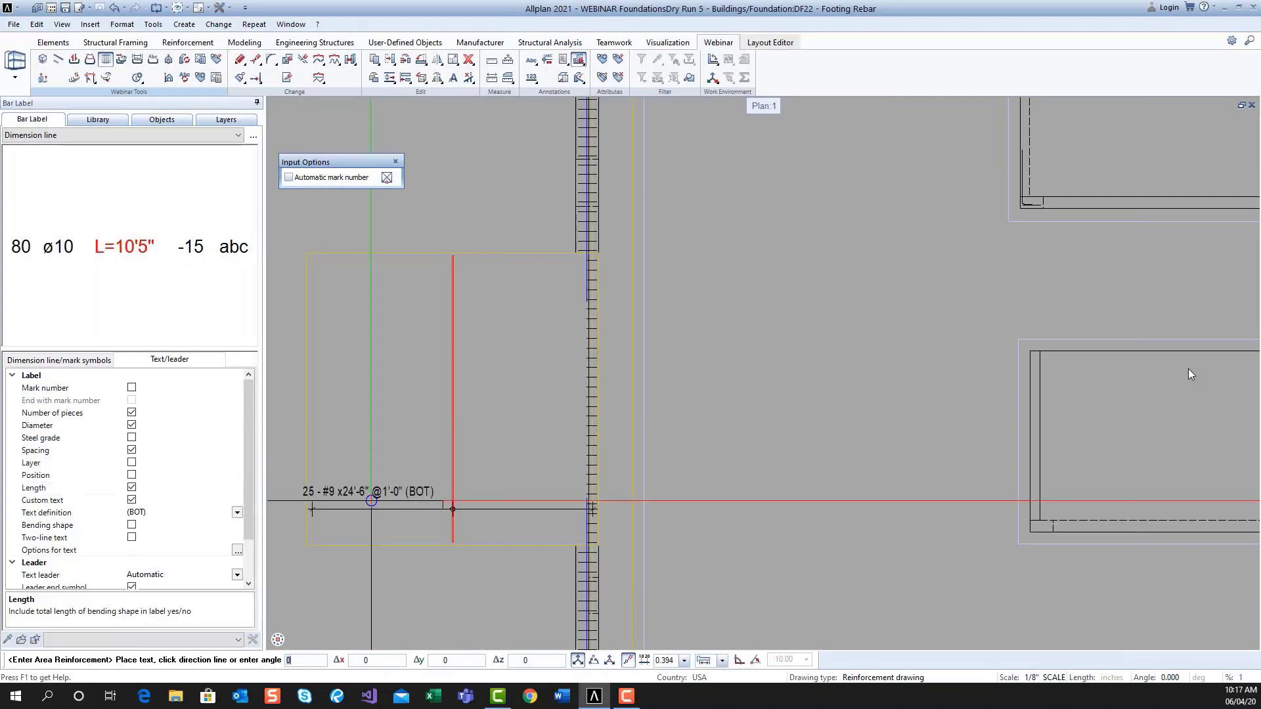
- Turn the text leader off and place the bar label just above the dimension line near the pit's lower edge
scroll(499, 506, "up", 2)
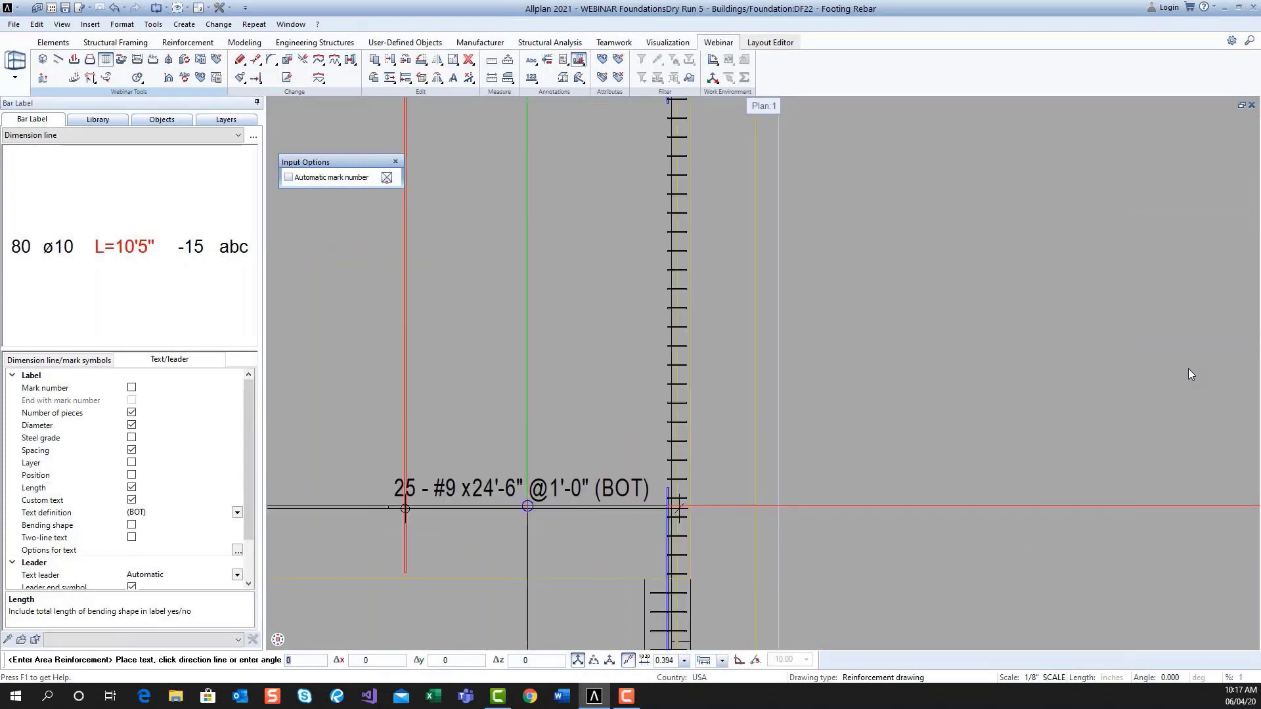
left_click(237, 575)
left_click(192, 599)
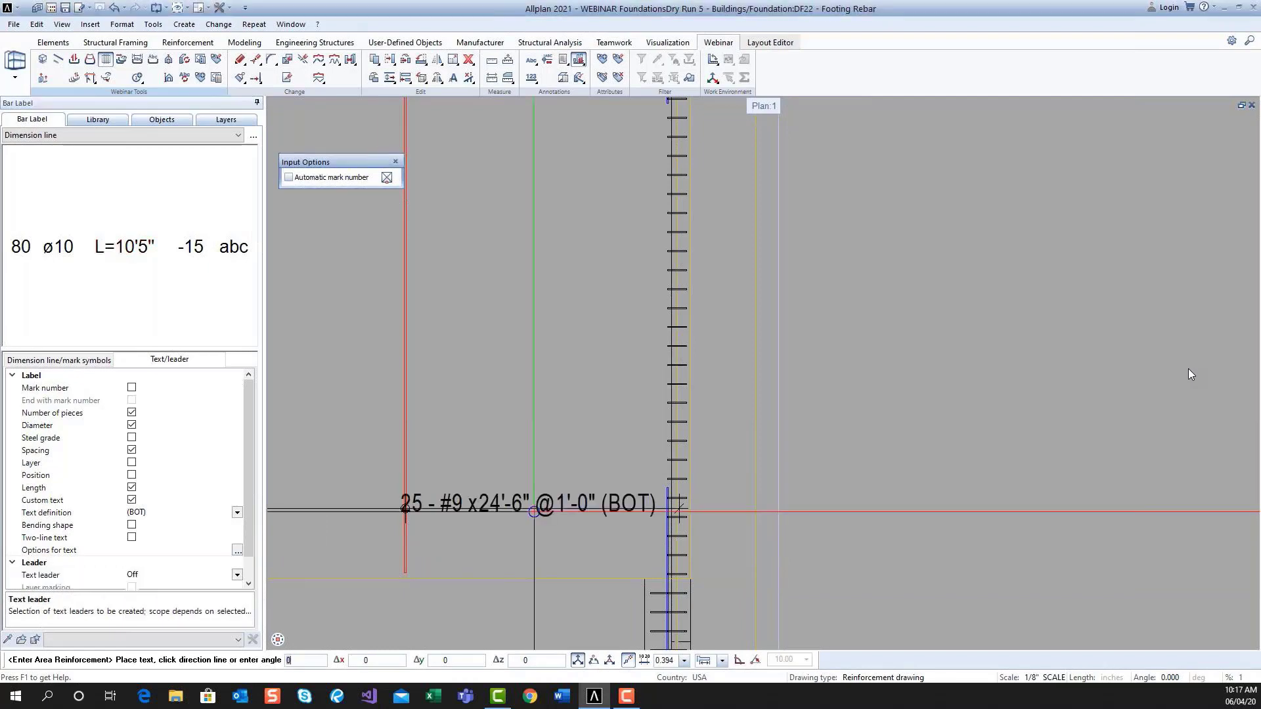
left_click(571, 476)
- Place a perpendicular bottom layer of #9 bars at 12-inch spacing and 180° by matching the existing pit reinforcement's region
scroll(571, 475, "down", 3)
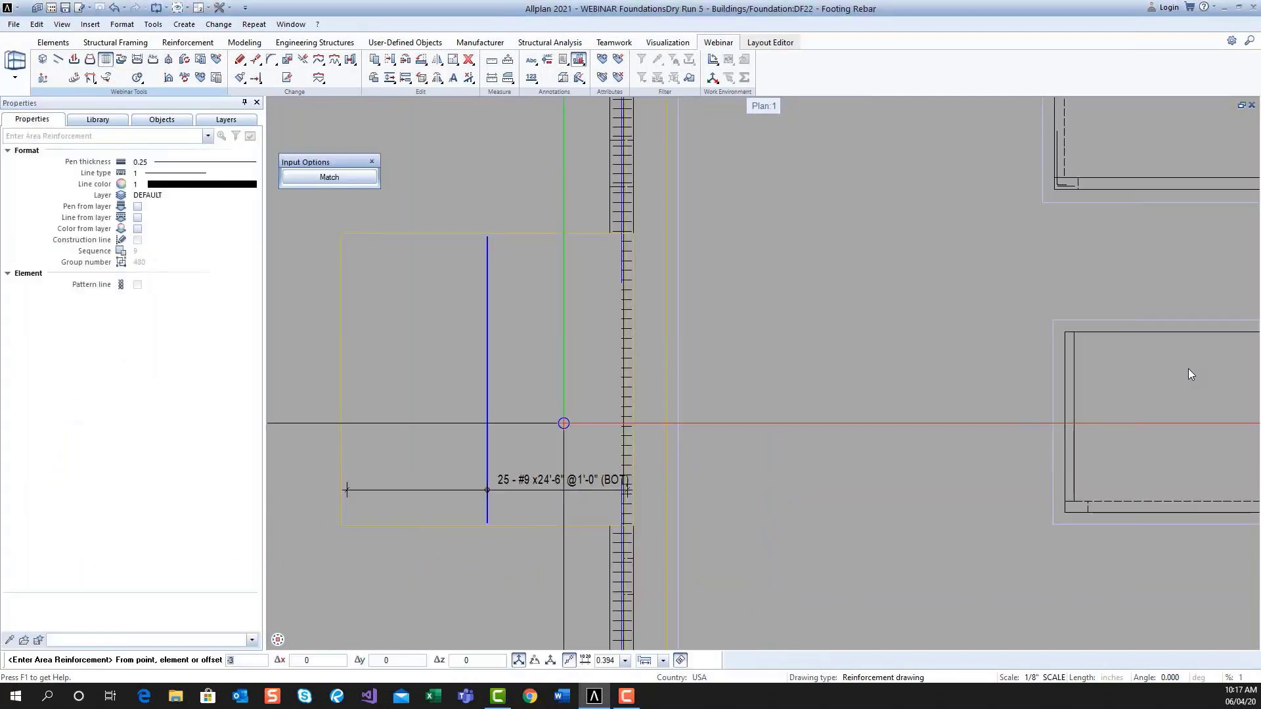
scroll(616, 342, "down", 1)
middle_click_drag(622, 344, 561, 389)
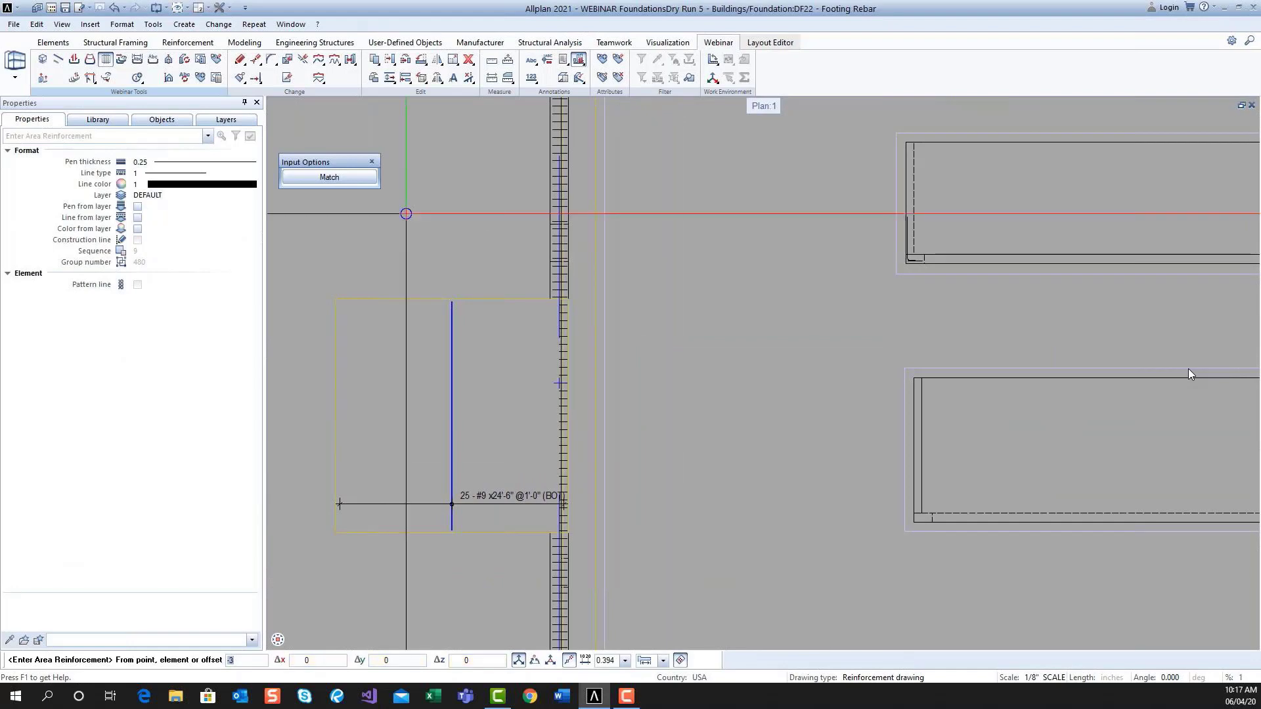
left_click(354, 176)
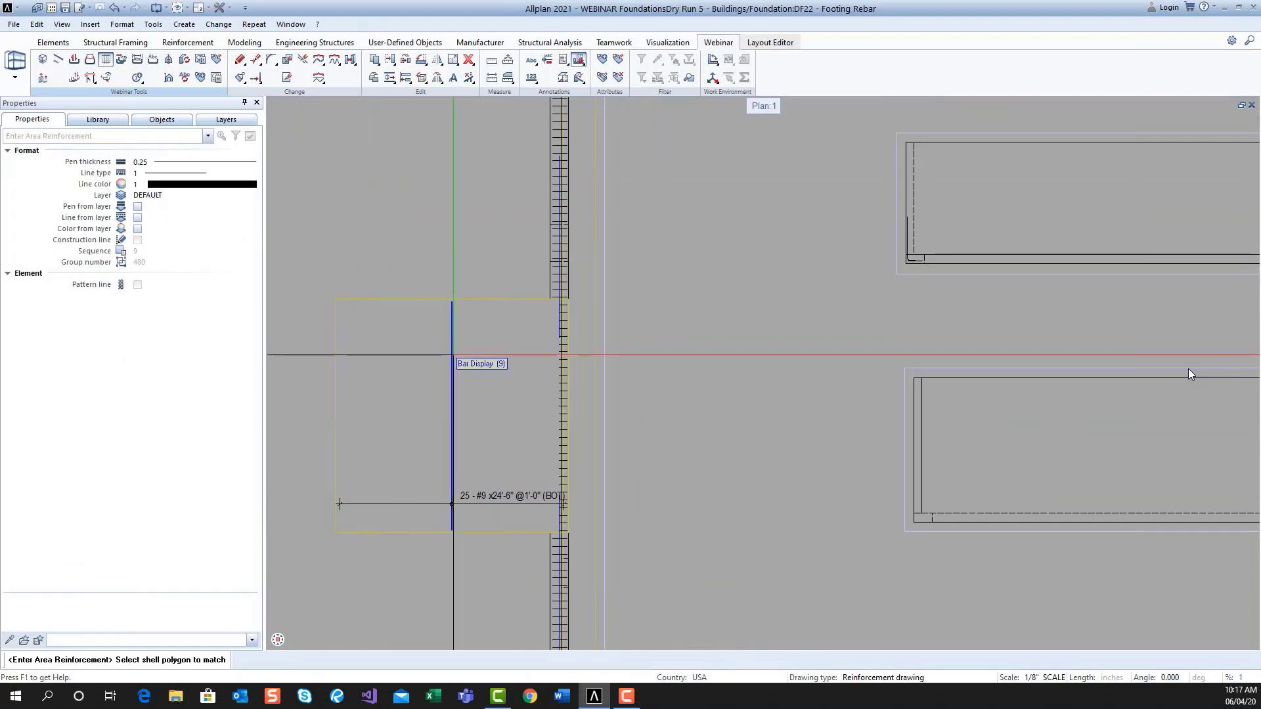
left_click(452, 356)
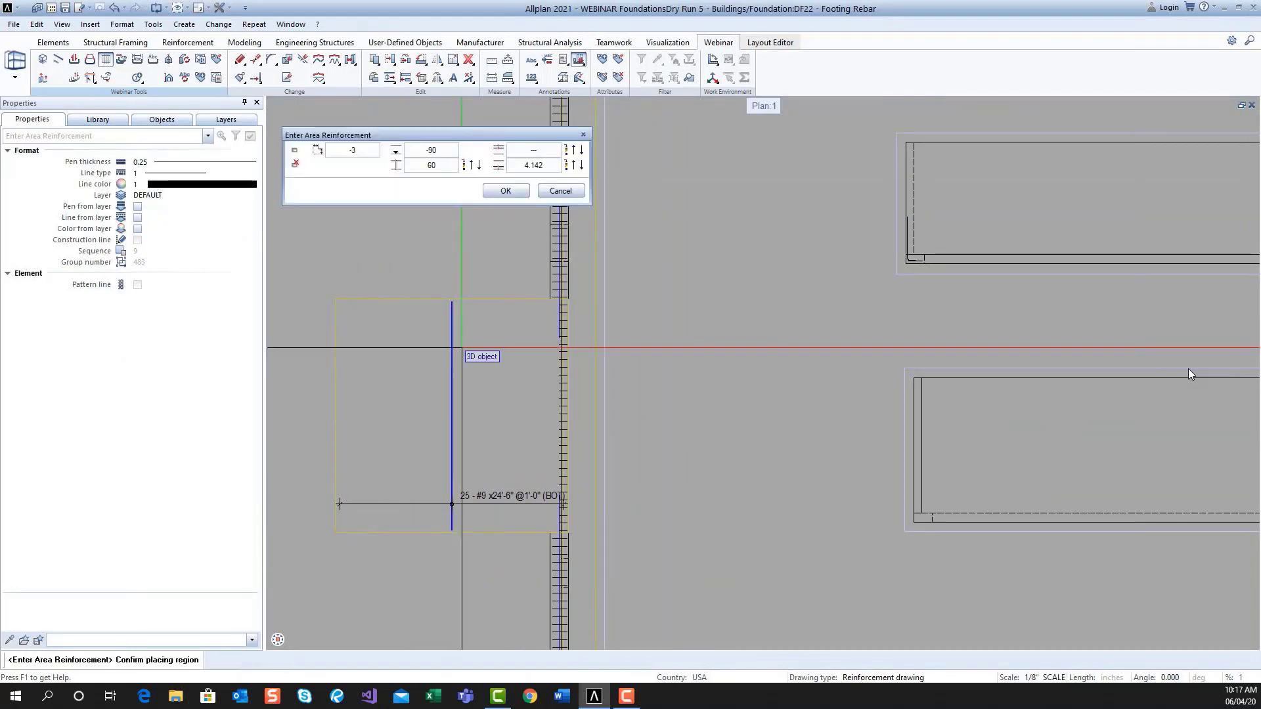
left_click(507, 192)
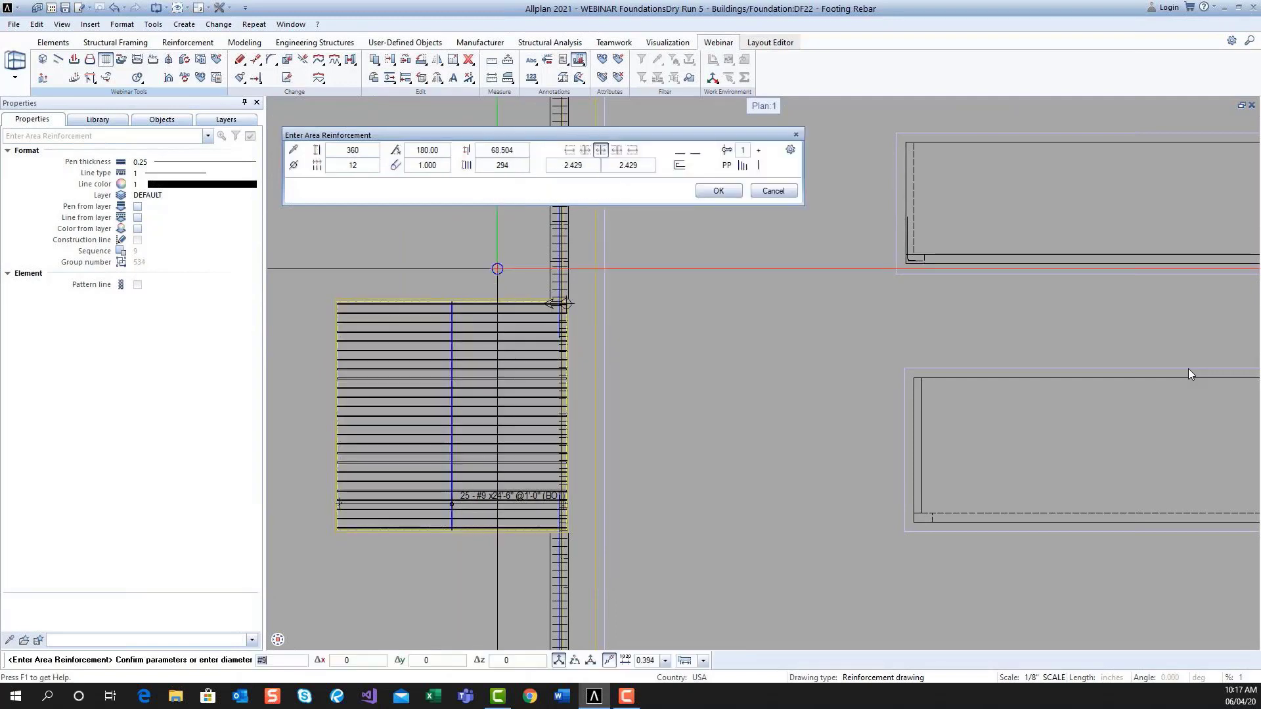
left_click(730, 192)
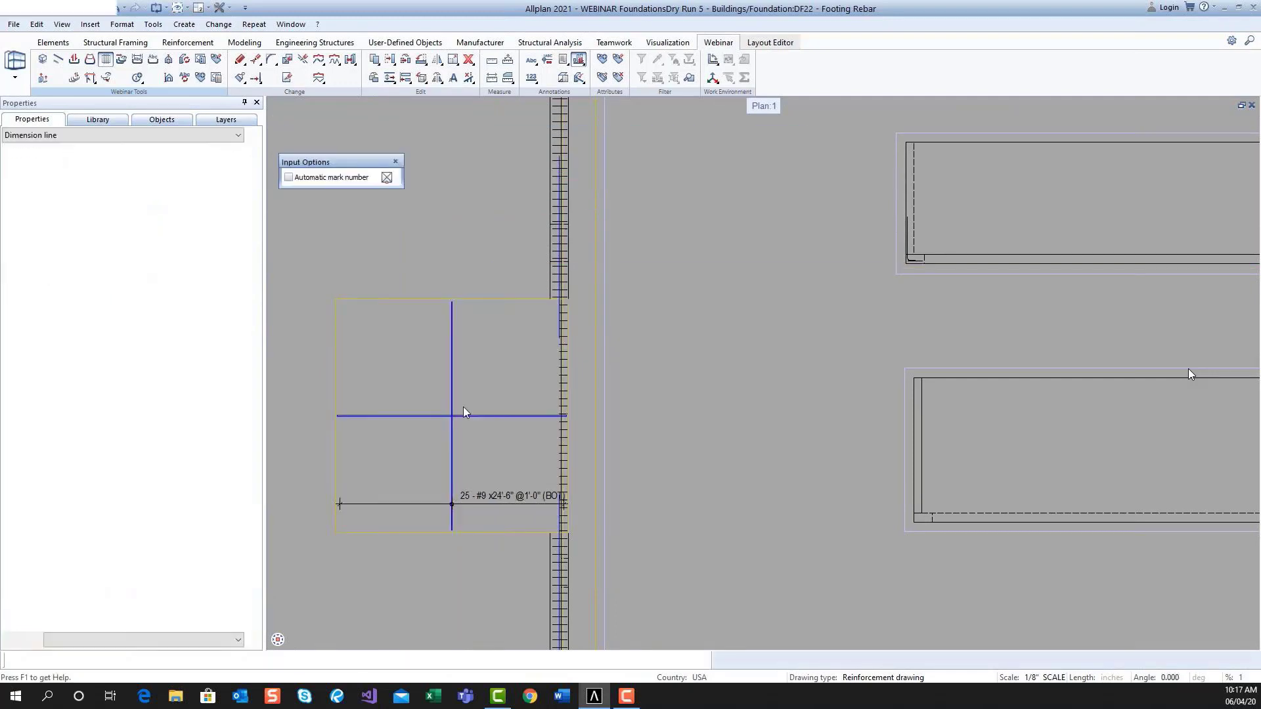
- Add a vertical dimension line inside the pit for the perpendicular bottom bars, and place their label rotated 90° beside it
left_click(463, 412)
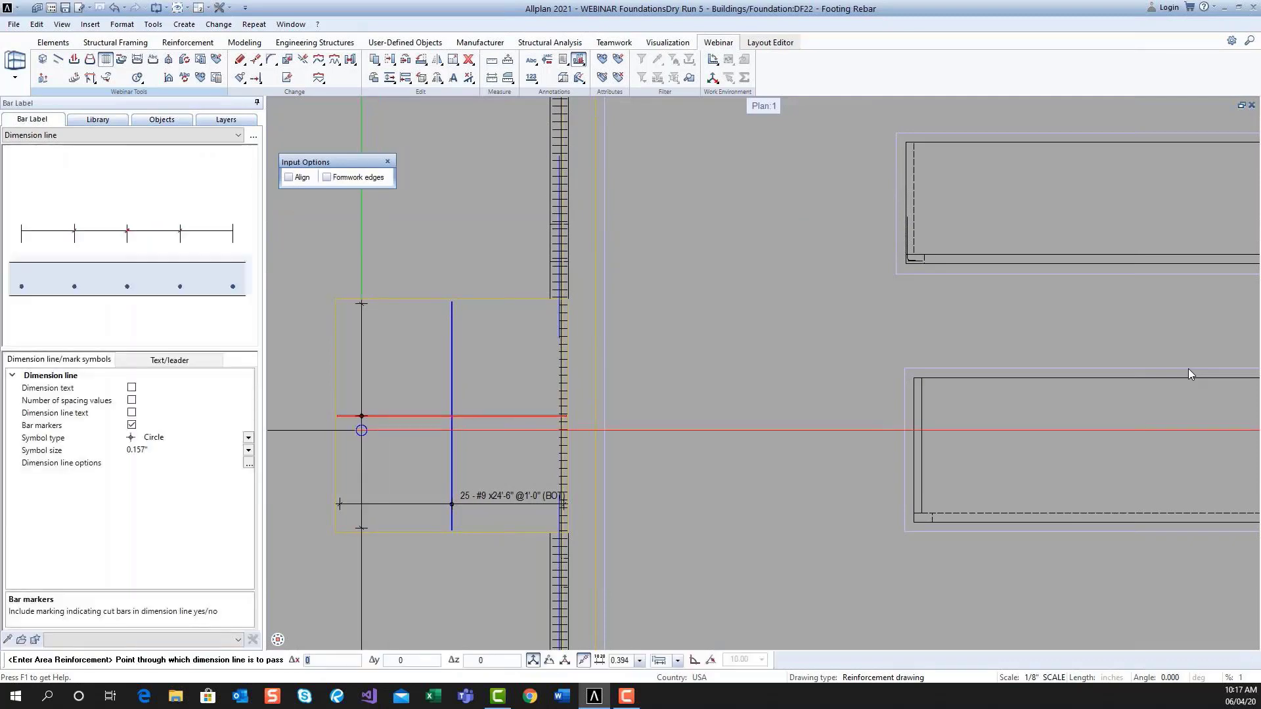
left_click(361, 430)
scroll(361, 387, "up", 3)
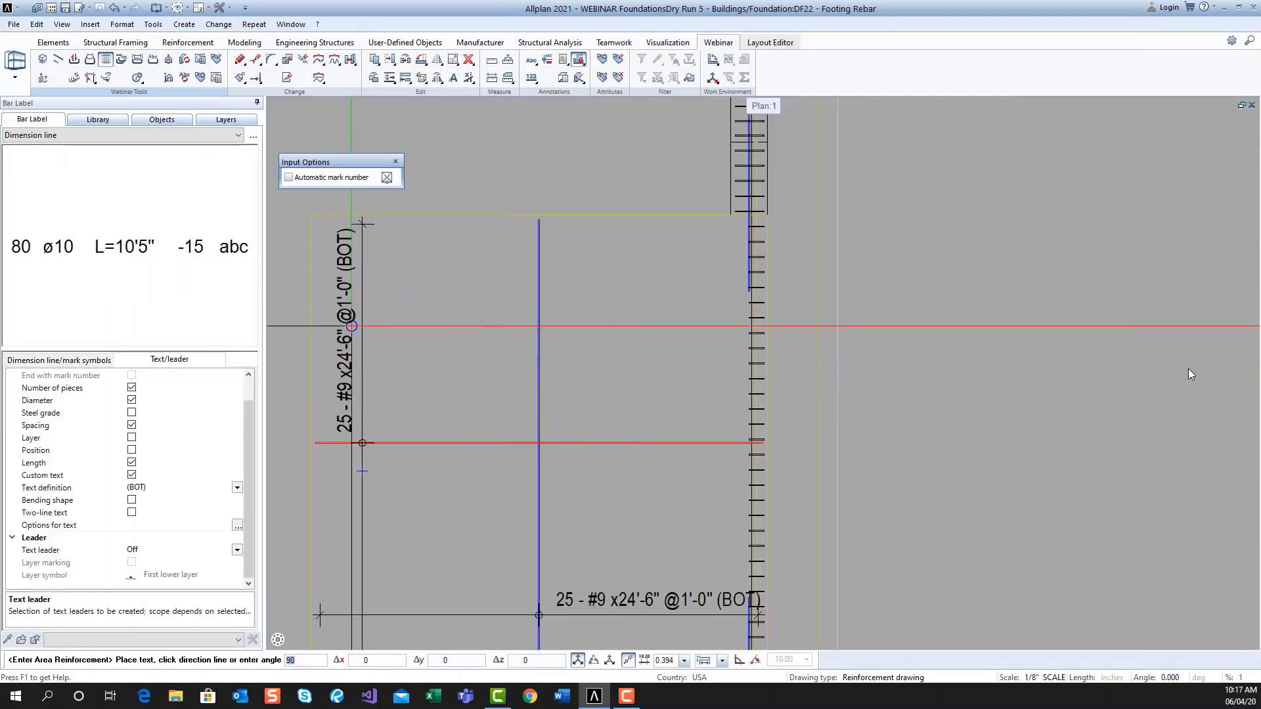
left_click(351, 327)
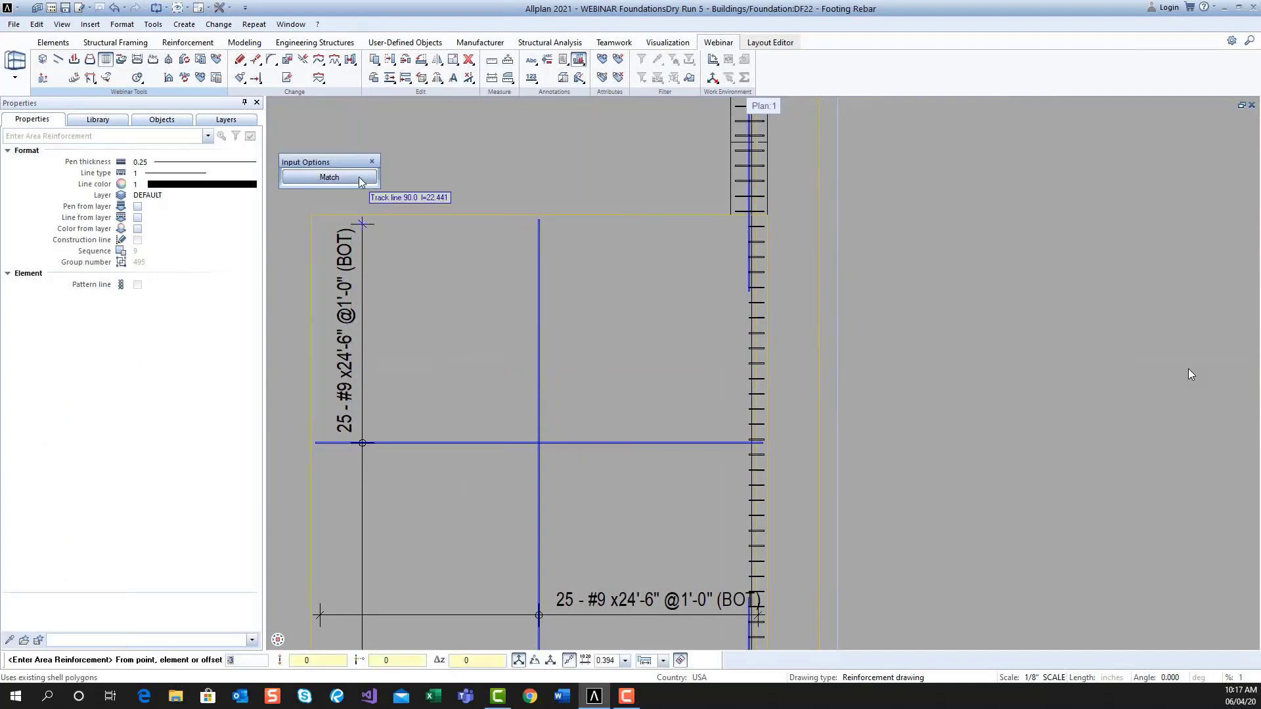
- Define a top layer's placing region from the existing pit reinforcement region, with a top concrete cover of 3 inches
key("Escape")
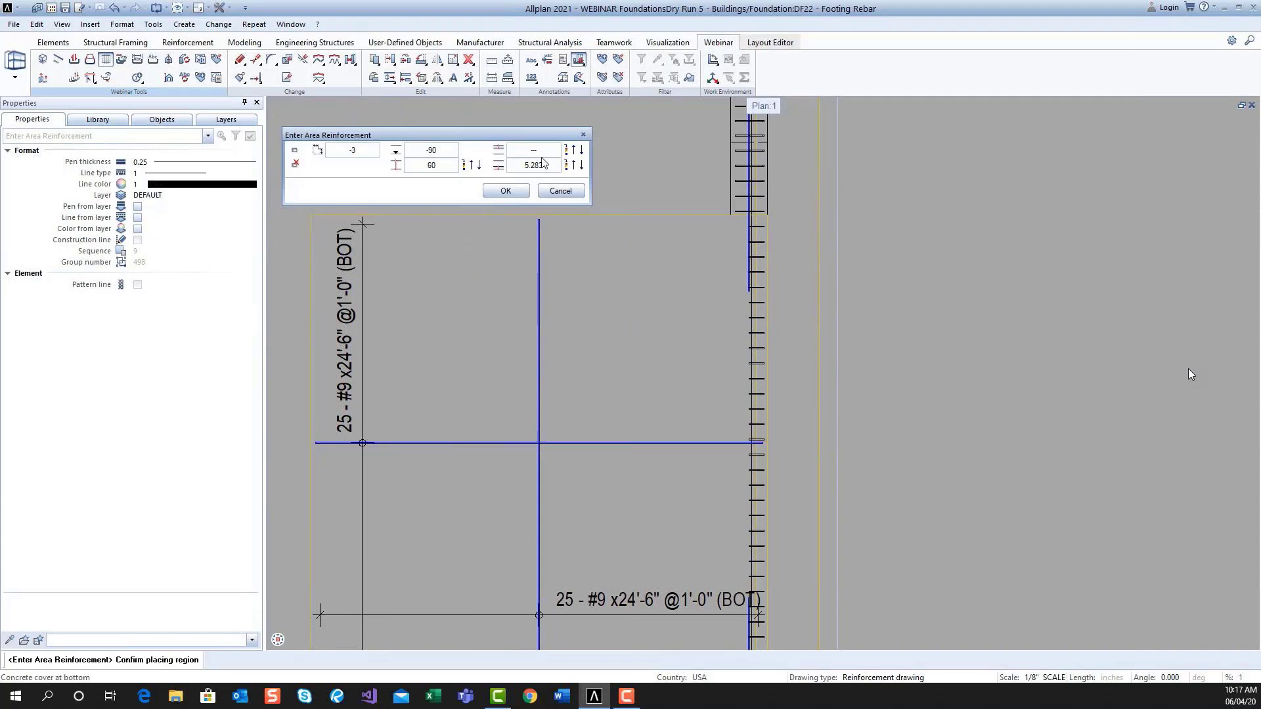
left_click(542, 154)
type("3")
key("Return")
left_click(514, 191)
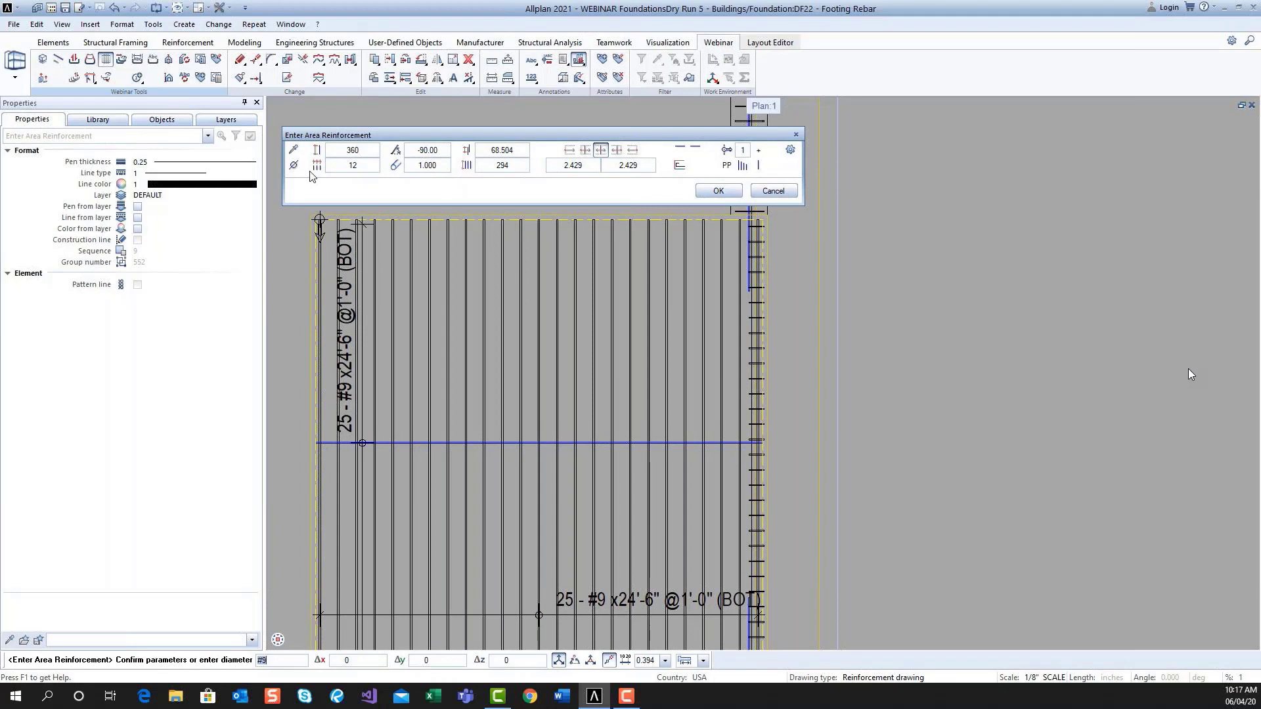
- Set the top layer to #7 bars at 9-inch spacing and place it in the pit region
left_click(294, 165)
left_click(283, 240)
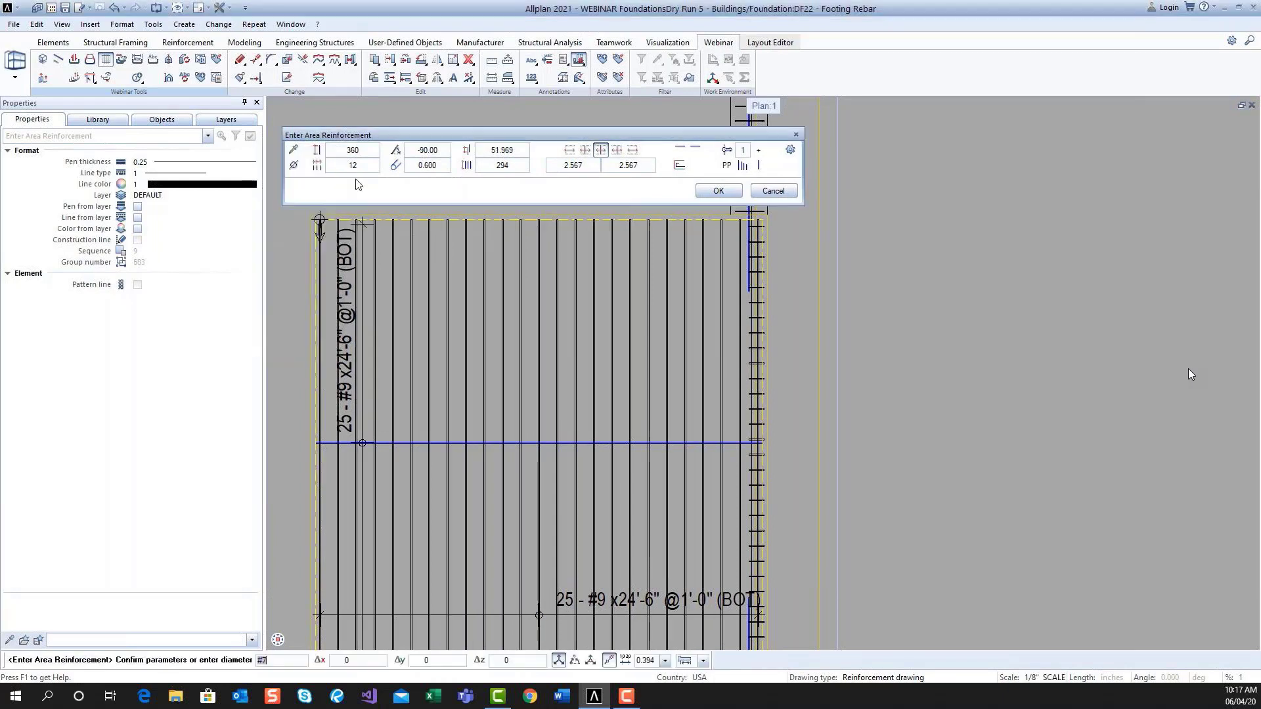
left_click(370, 166)
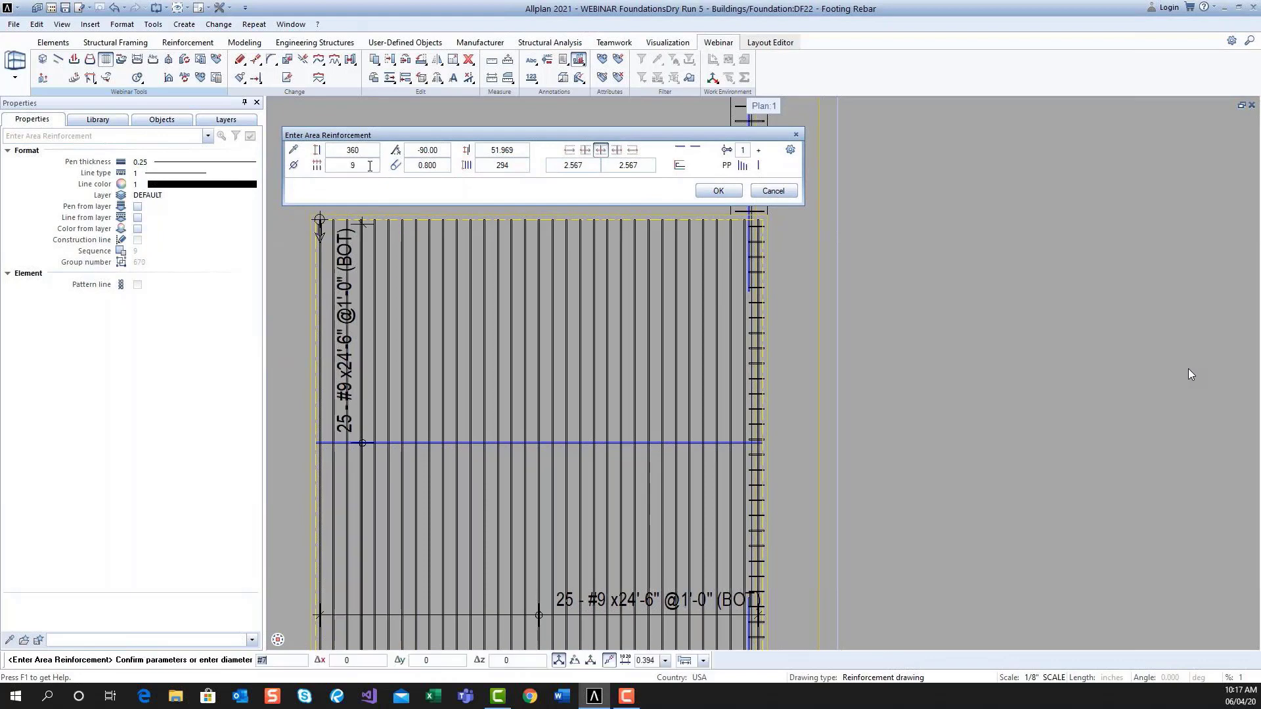
left_click(718, 191)
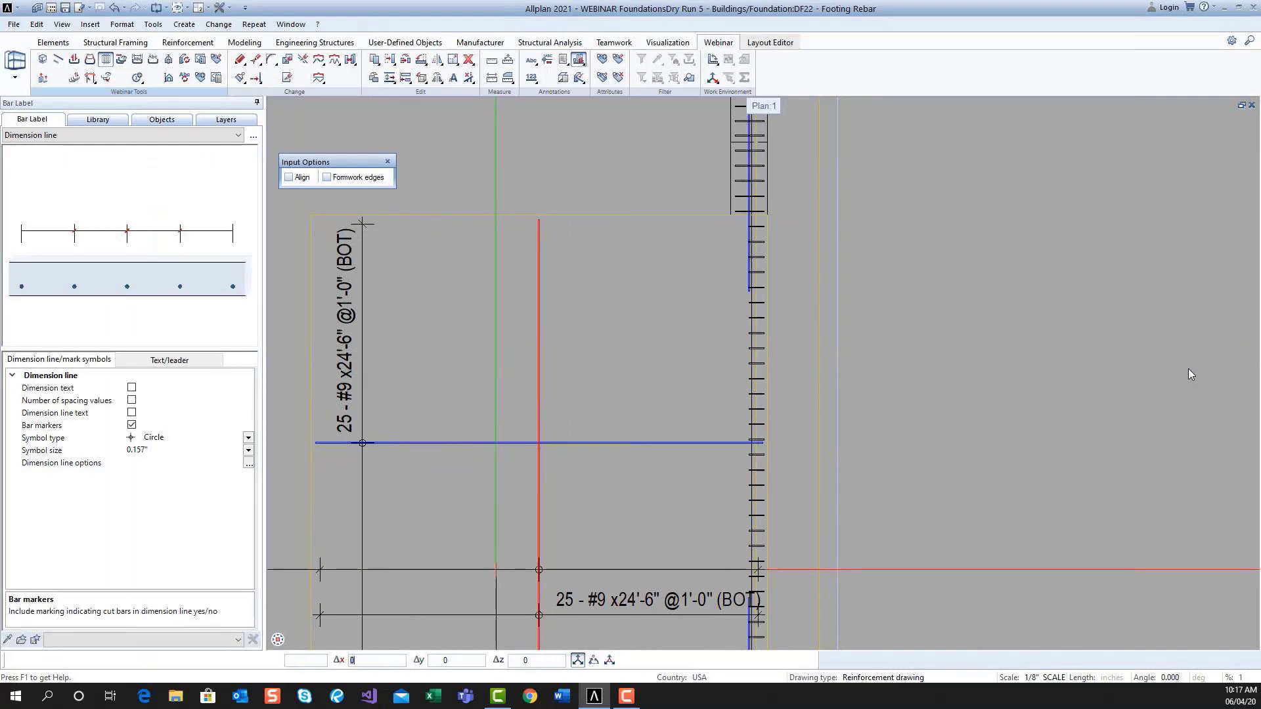
- Run a horizontal dimension line for the #7 bars above the existing one, and place their label above it with the text definition (TOP)
left_click(496, 570)
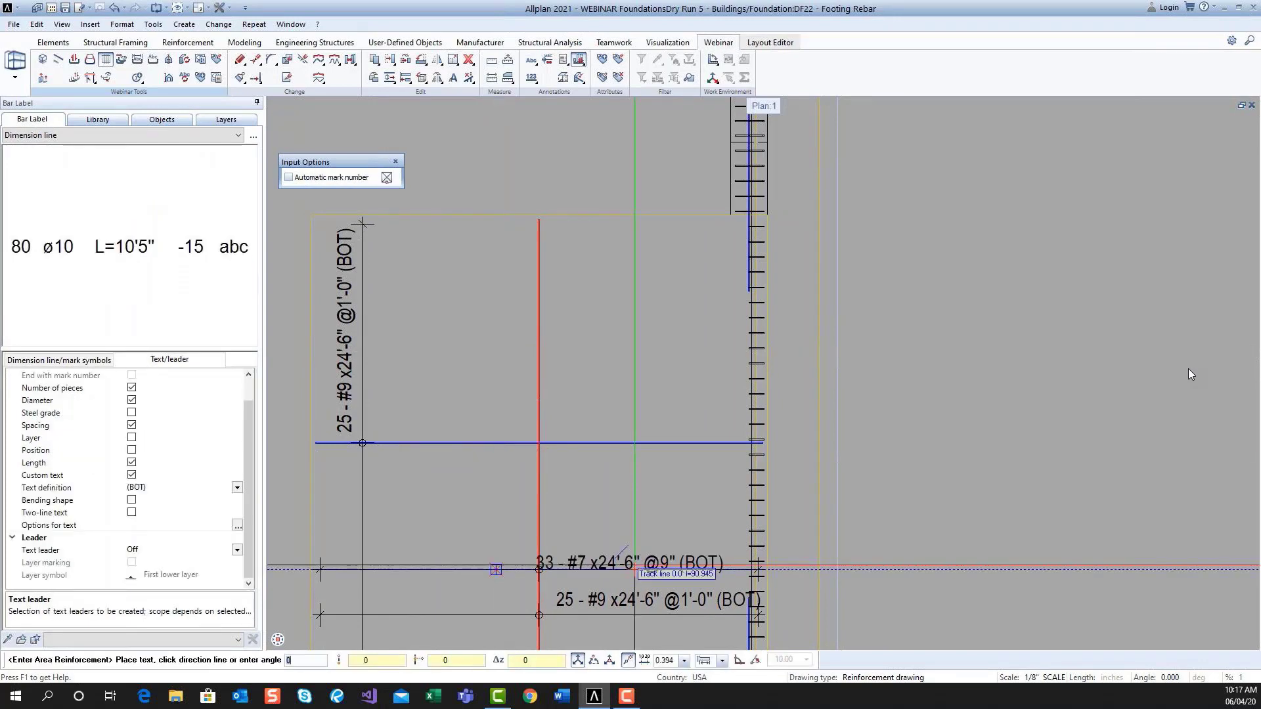
left_click(237, 489)
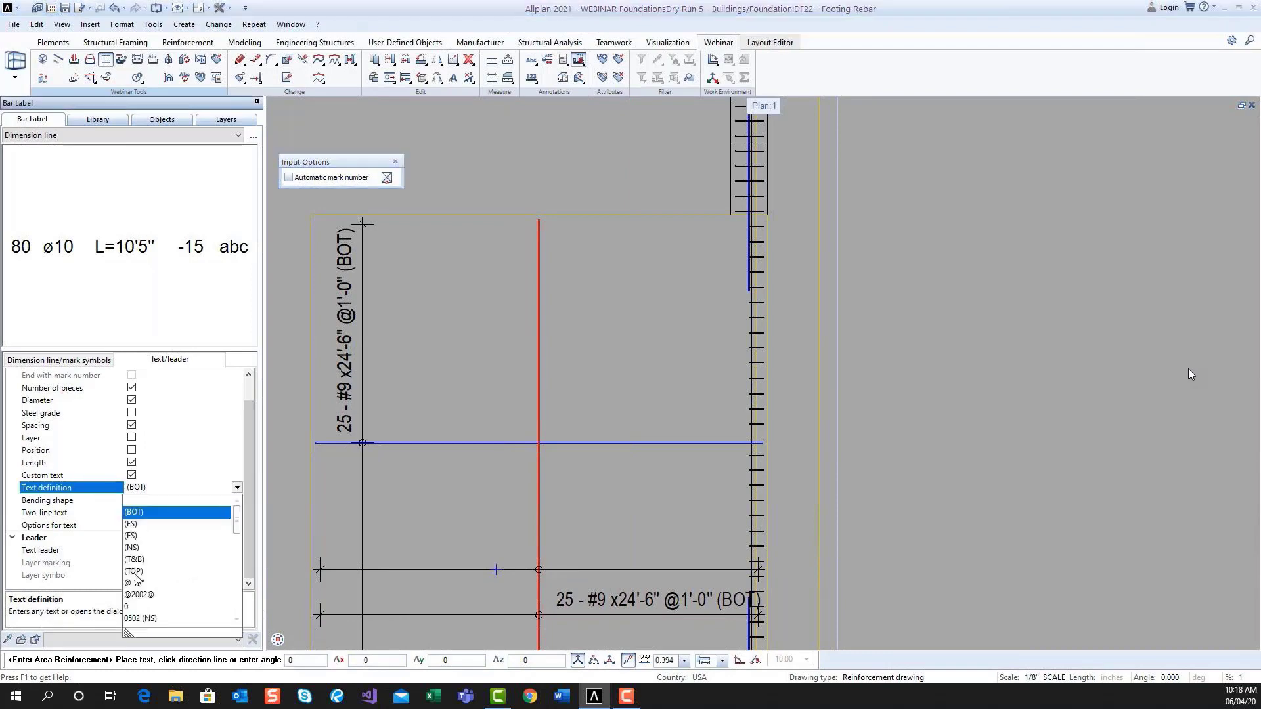
left_click(135, 572)
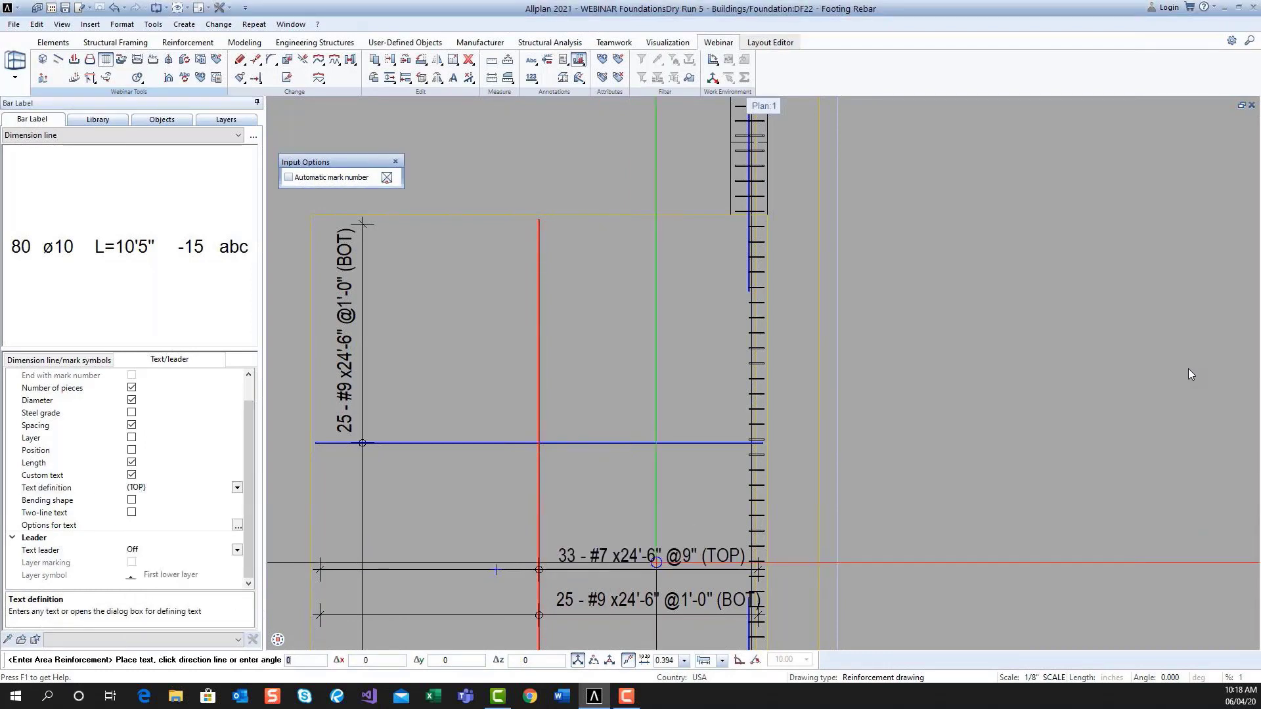
left_click(657, 563)
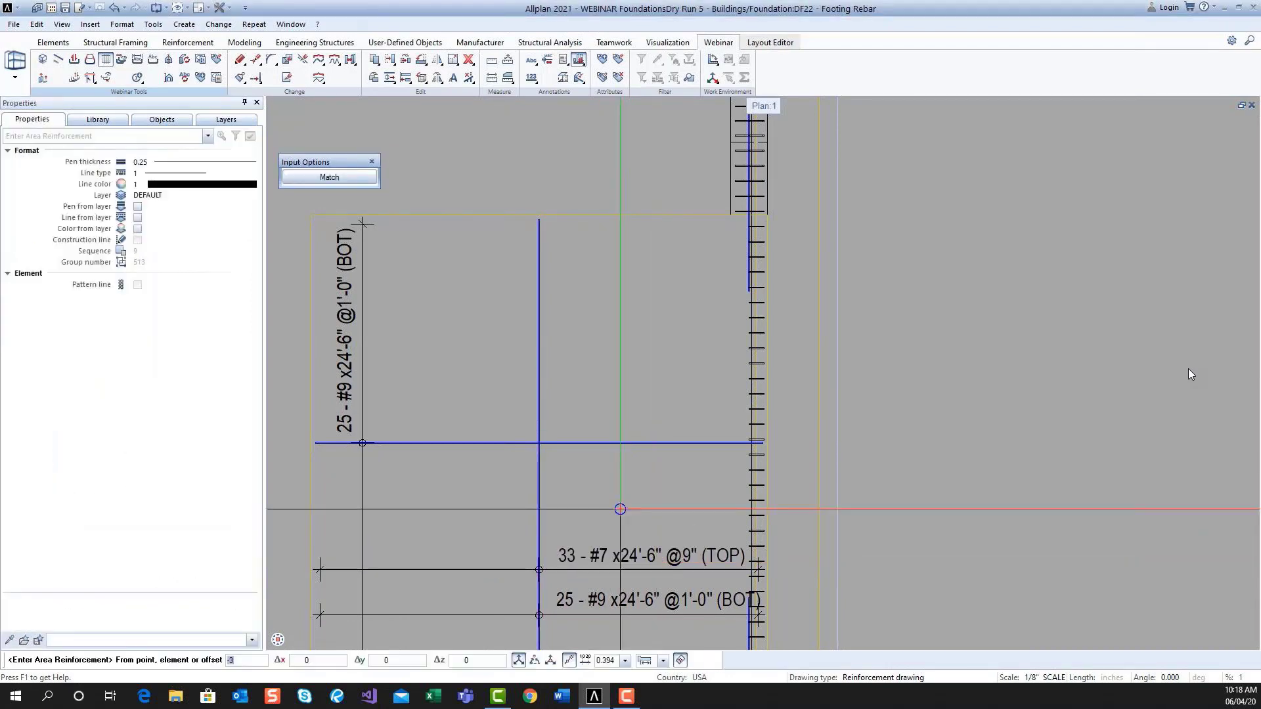
- Place a perpendicular top layer of #7 bars at 9-inch spacing and 0° by matching the existing pit reinforcement's region
left_click(342, 181)
scroll(562, 451, "up", 8)
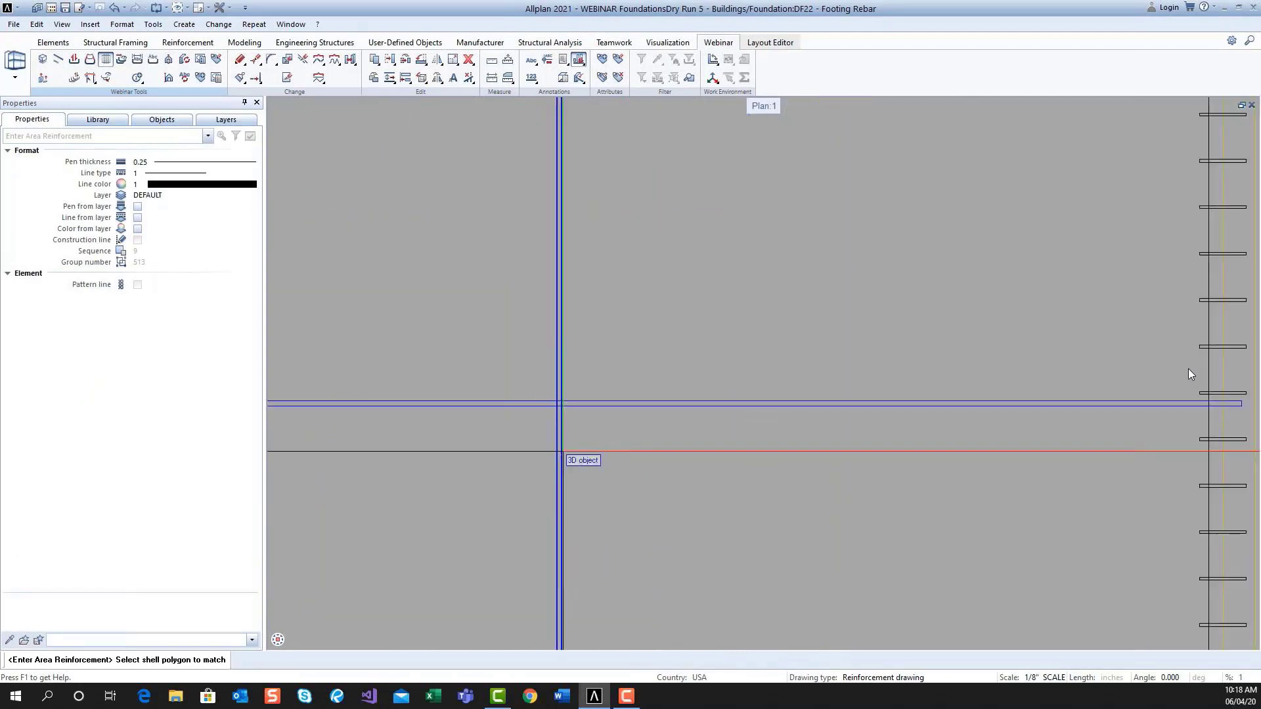
left_click(550, 451)
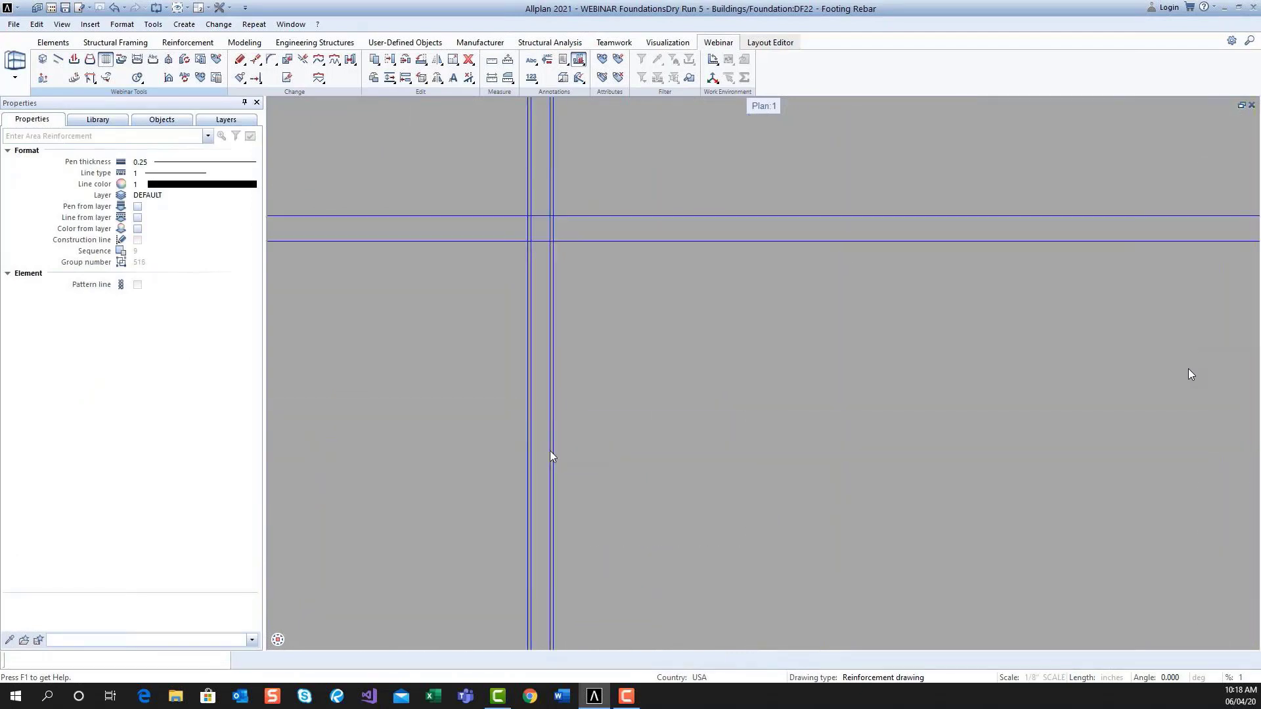
left_click(514, 191)
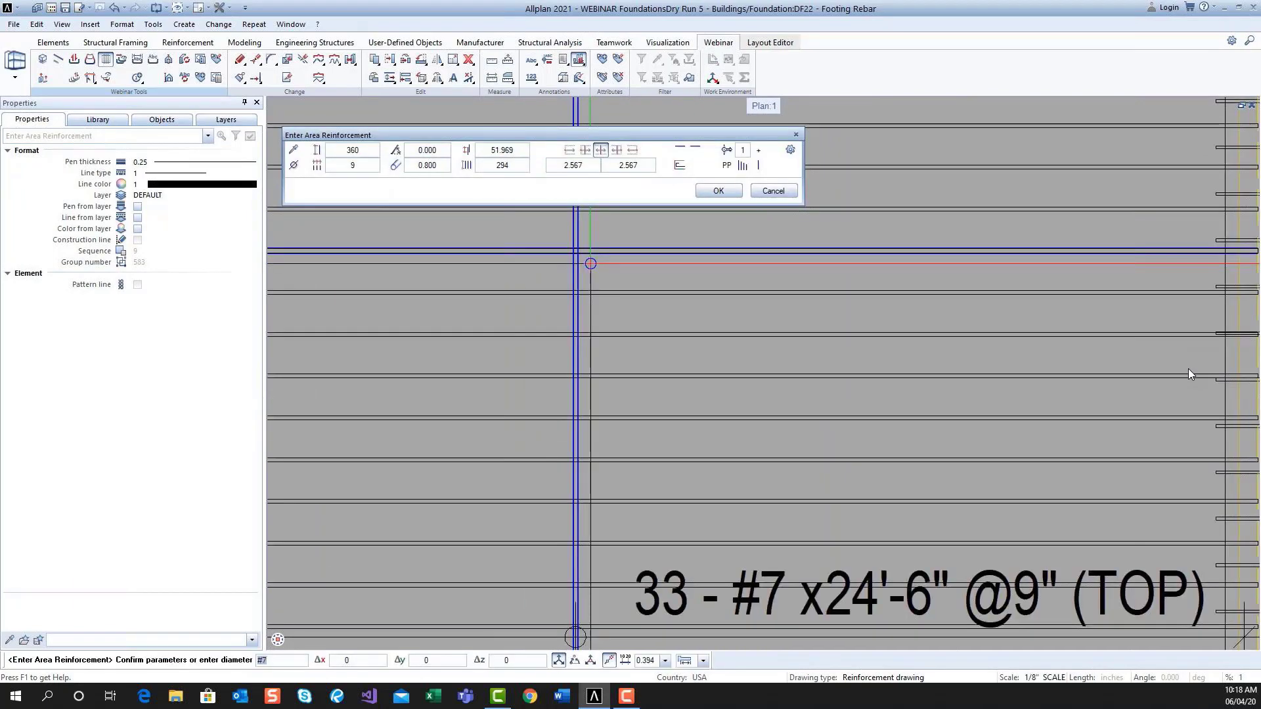
key("Escape")
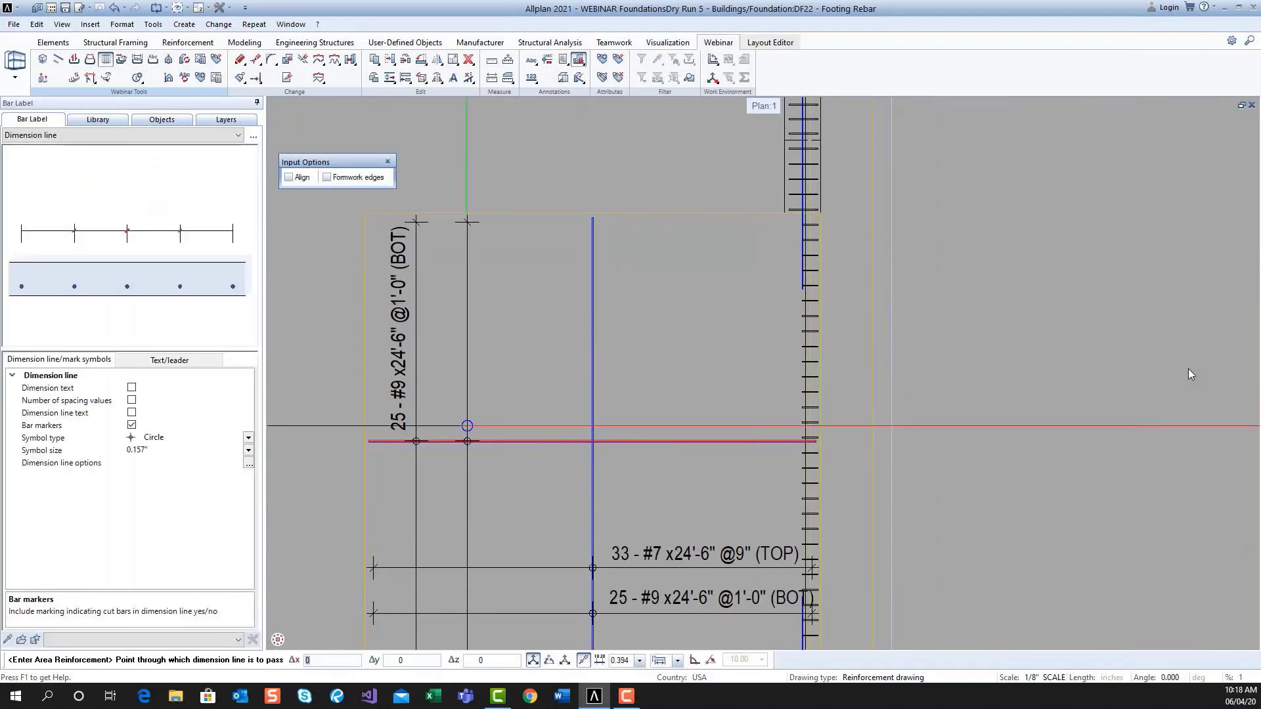
- Add a vertical dimension line for the perpendicular top bars beside the bottom bars' line, place their rotated (TOP) label, and end area reinforcement
left_click(467, 427)
left_click(464, 337)
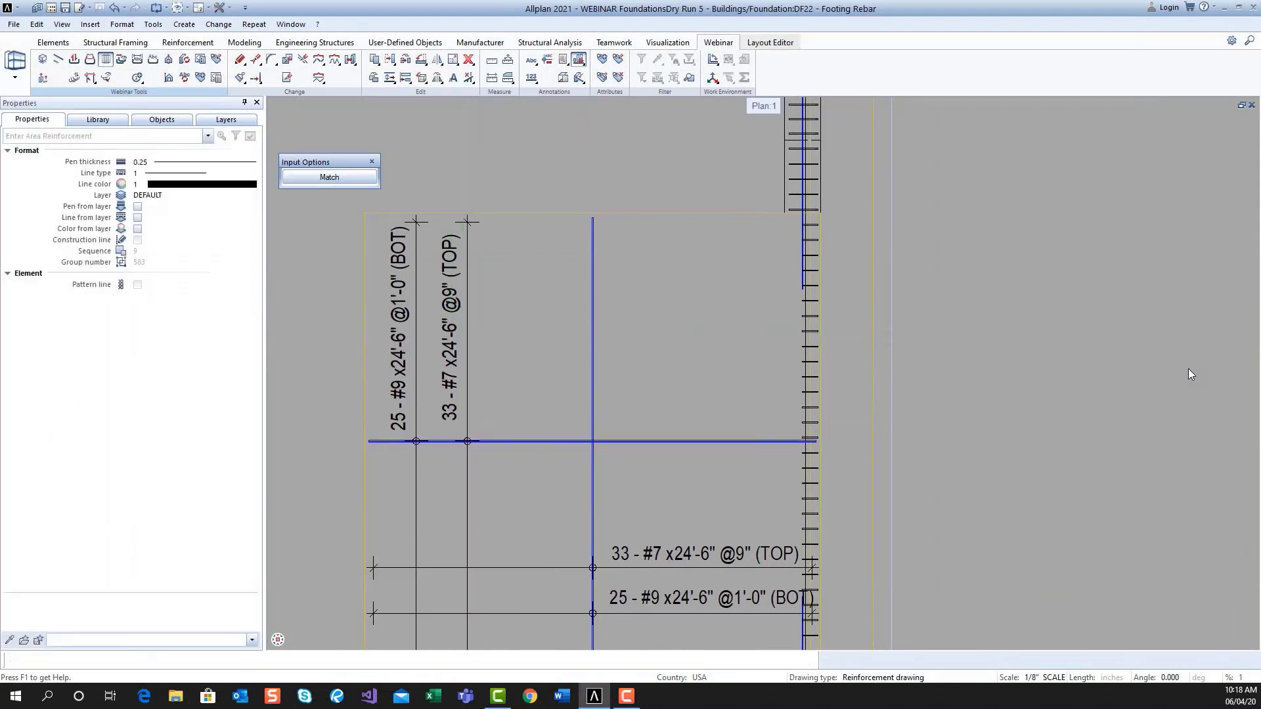
middle_click_drag(560, 410, 608, 380)
scroll(588, 400, "up", 1)
scroll(589, 400, "down", 1)
key("Escape")
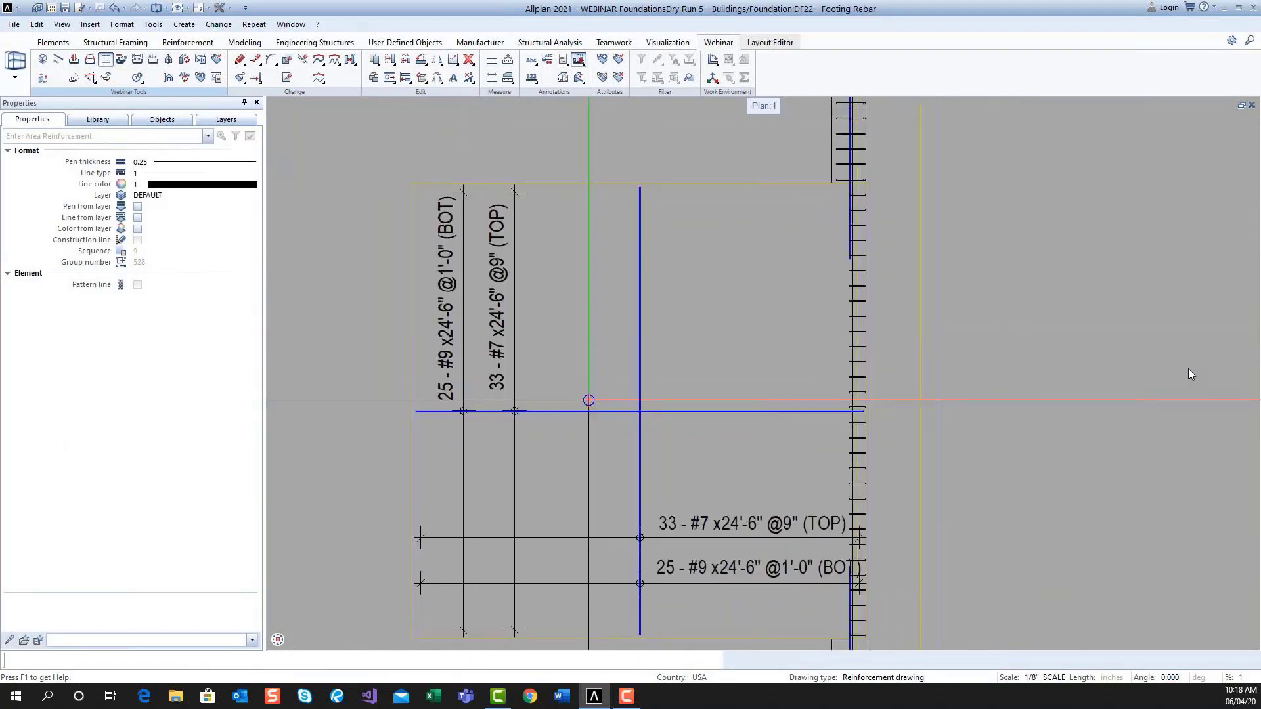
key("Escape")
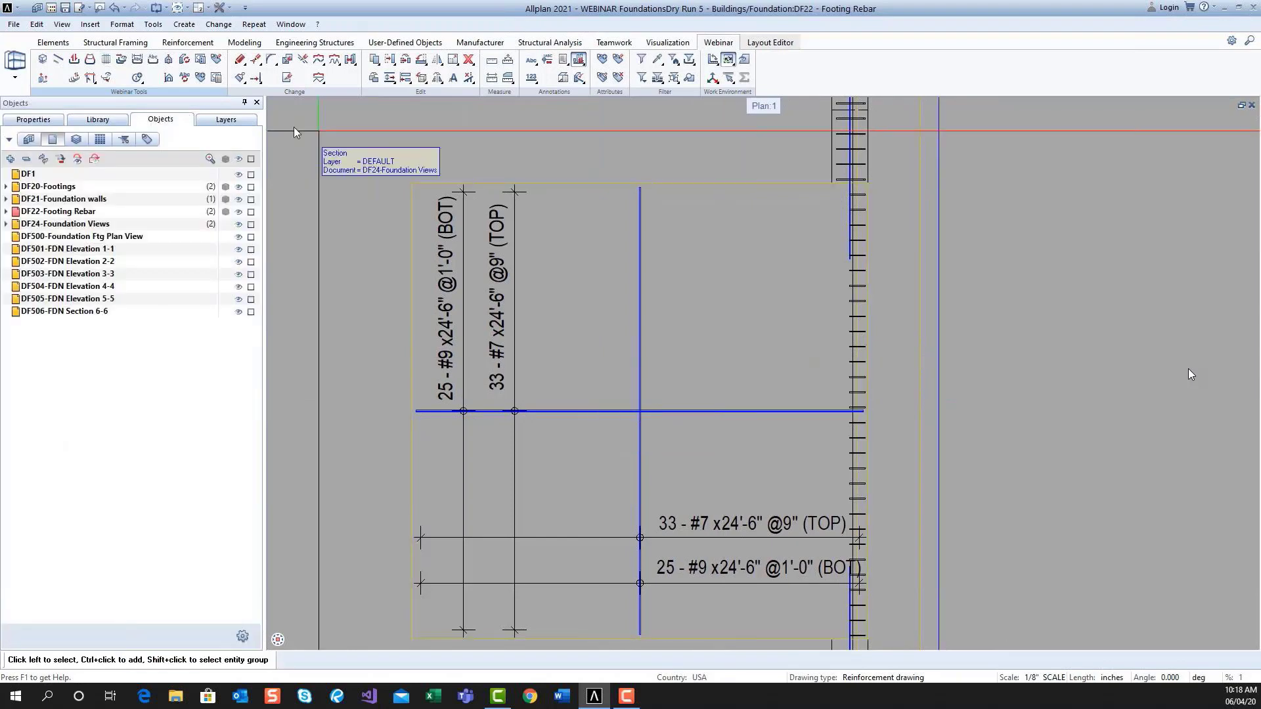
- Move the bar display of the horizontal #7 top bar downward in plan, clear of the horizontal #9 bottom bar
left_click(121, 62)
scroll(560, 409, "up", 5)
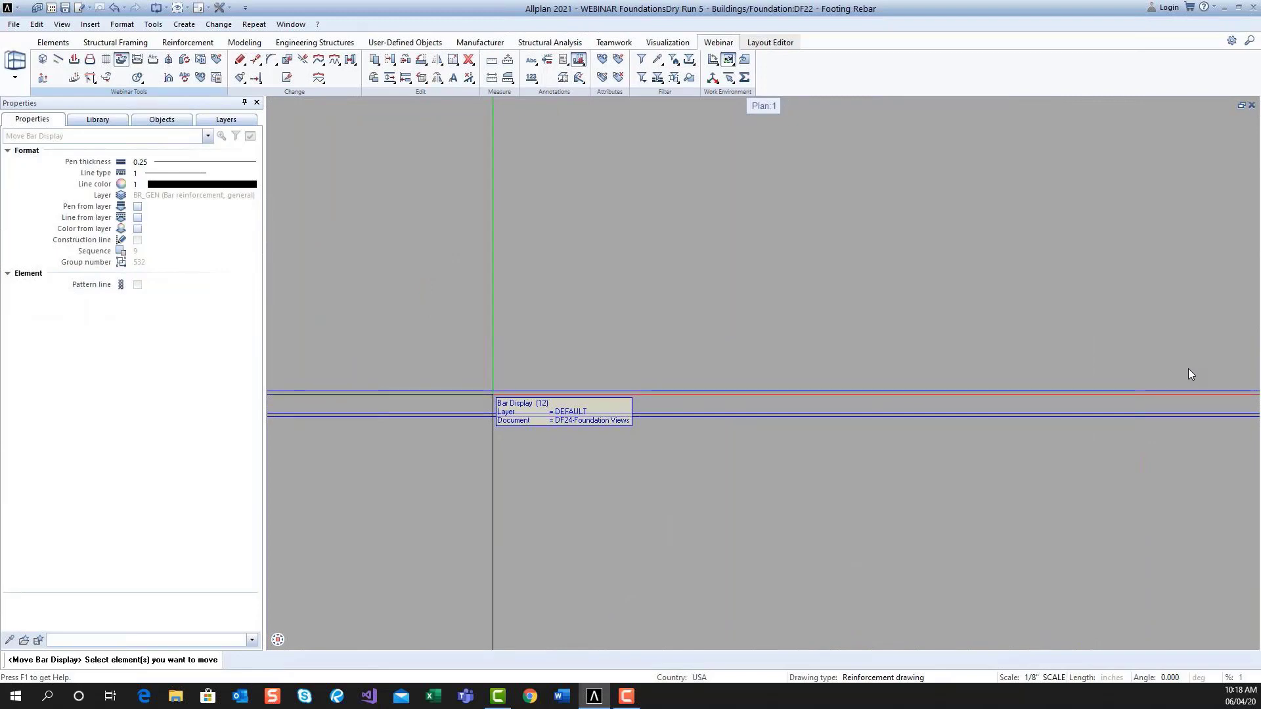
left_click(495, 402)
left_click(497, 466)
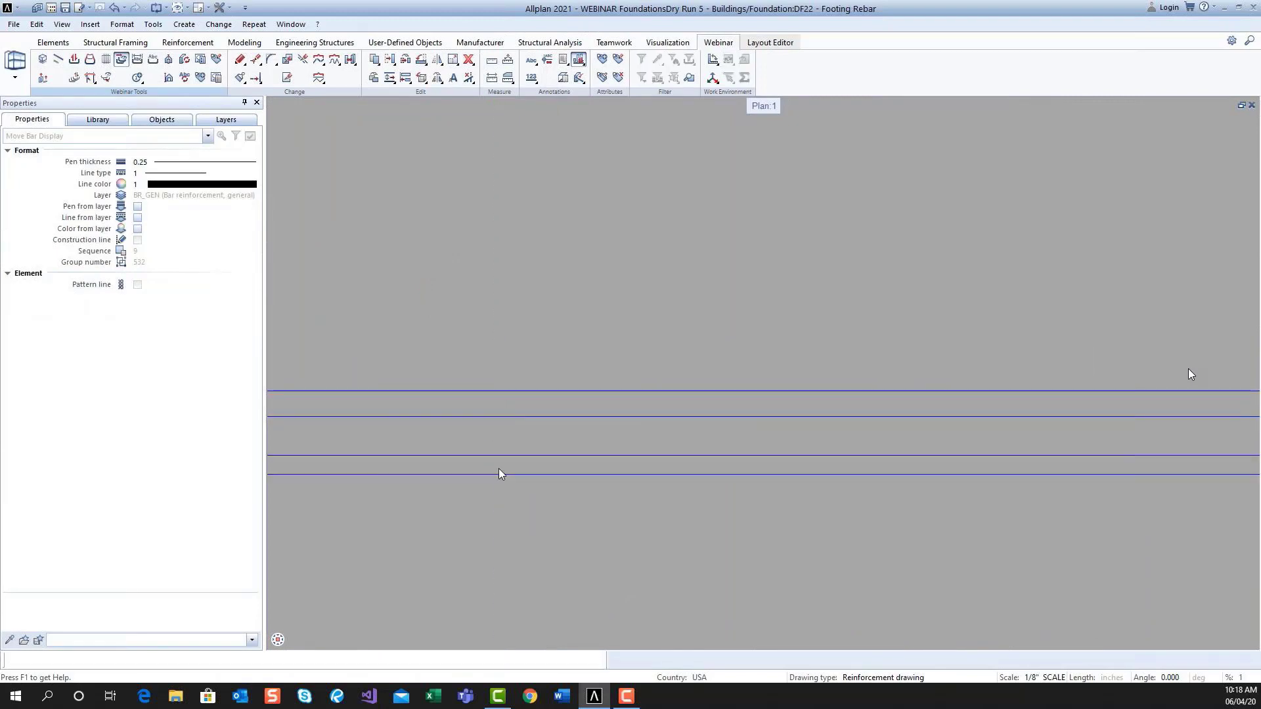
scroll(568, 447, "down", 6)
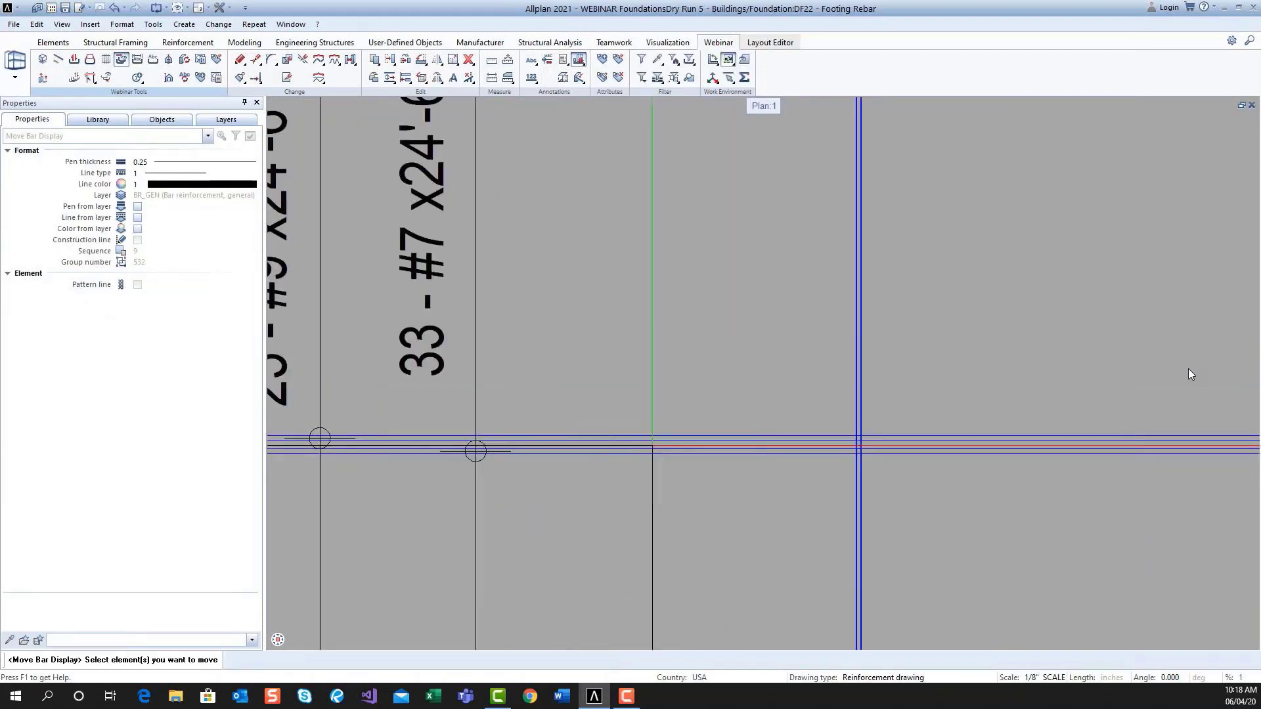
scroll(650, 446, "down", 1)
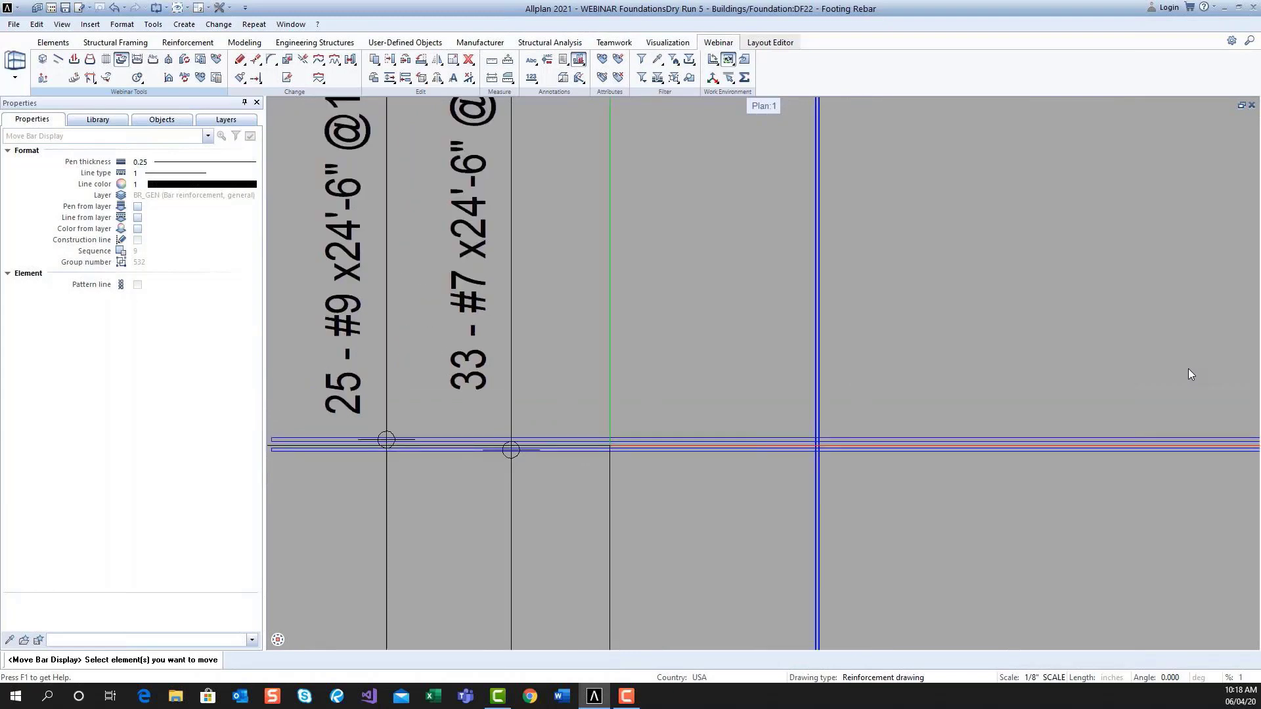
left_click(609, 449)
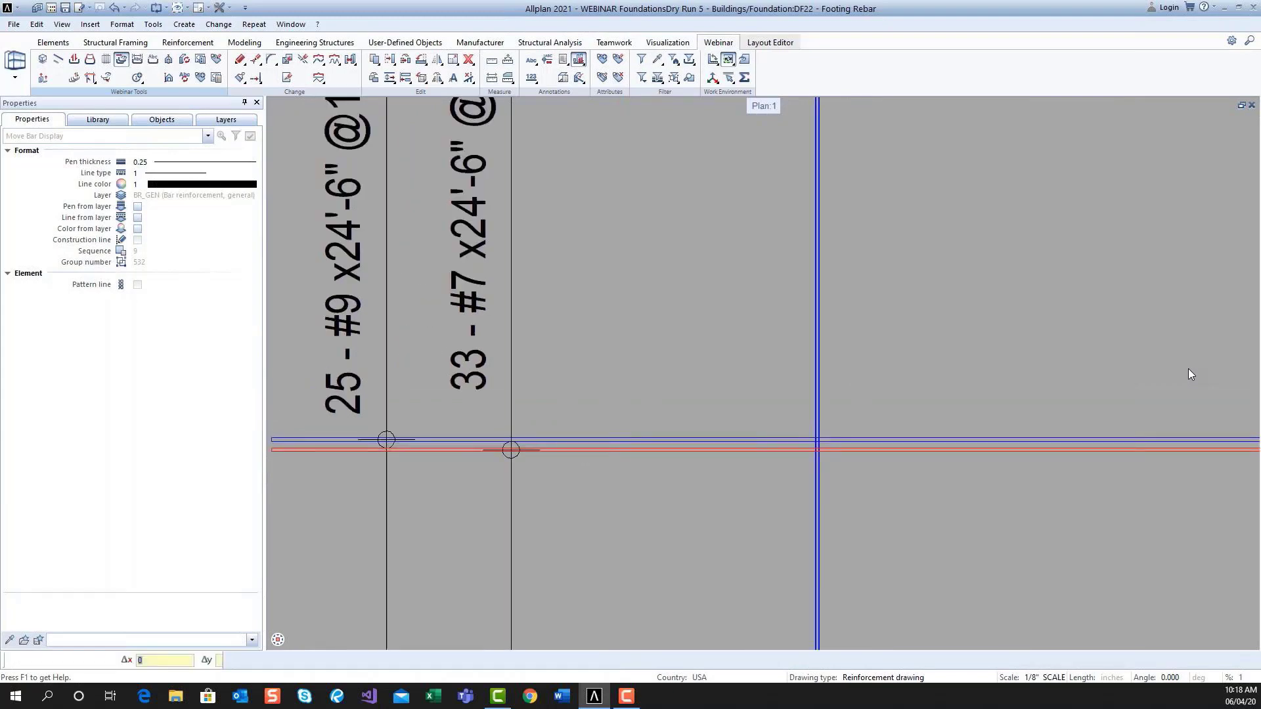
left_click(620, 478)
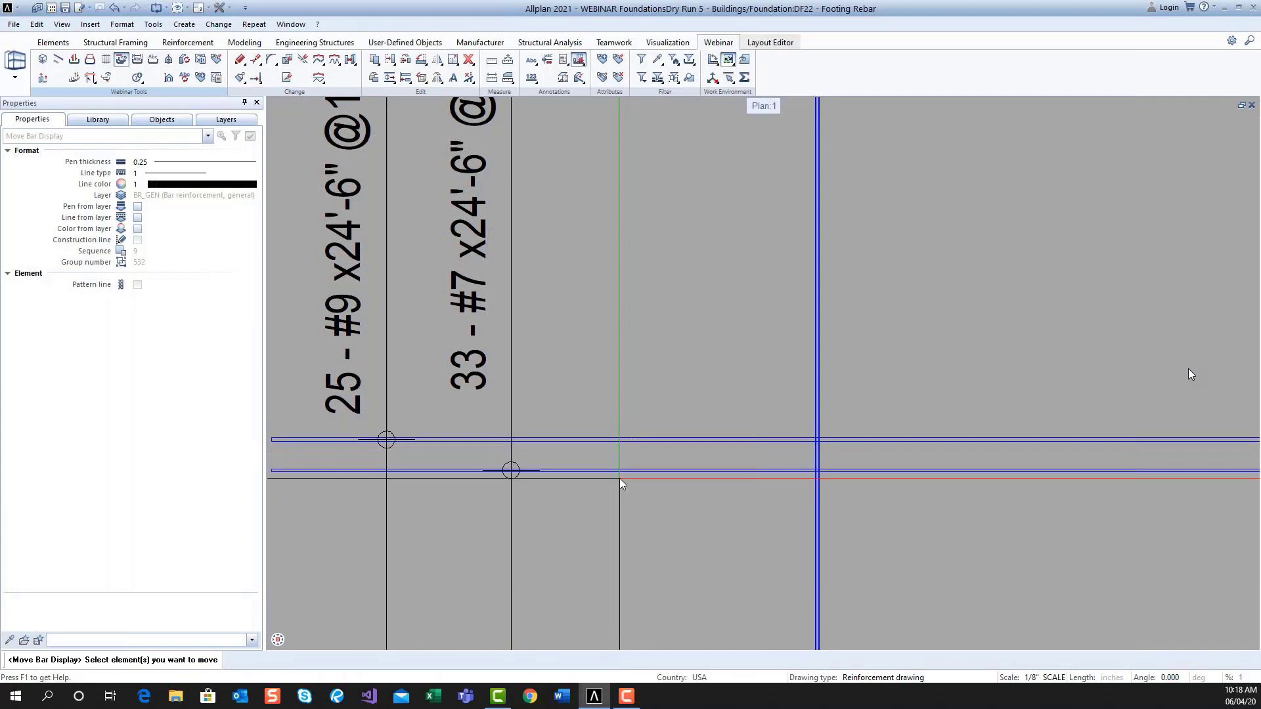
- Move the bar display of the vertical #7 top bar sideways to the left of the vertical #9 bottom bar
scroll(801, 394, "up", 5)
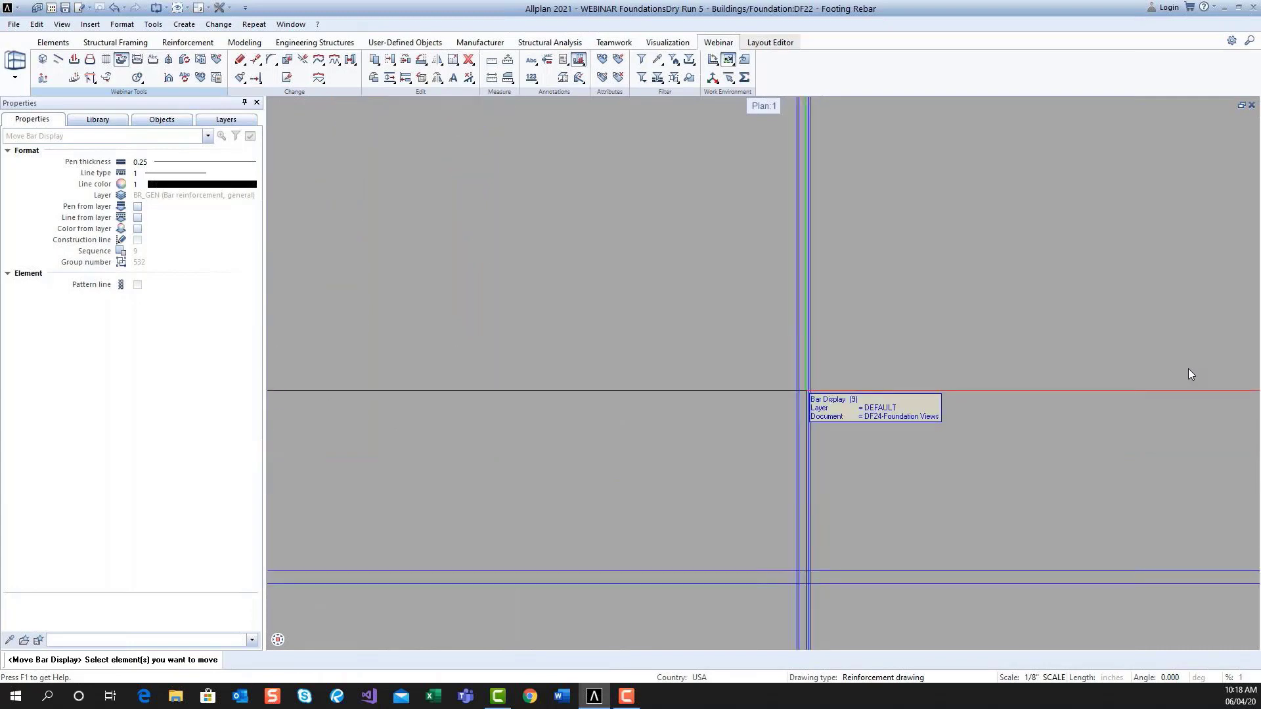
left_click(806, 393)
left_click(840, 416)
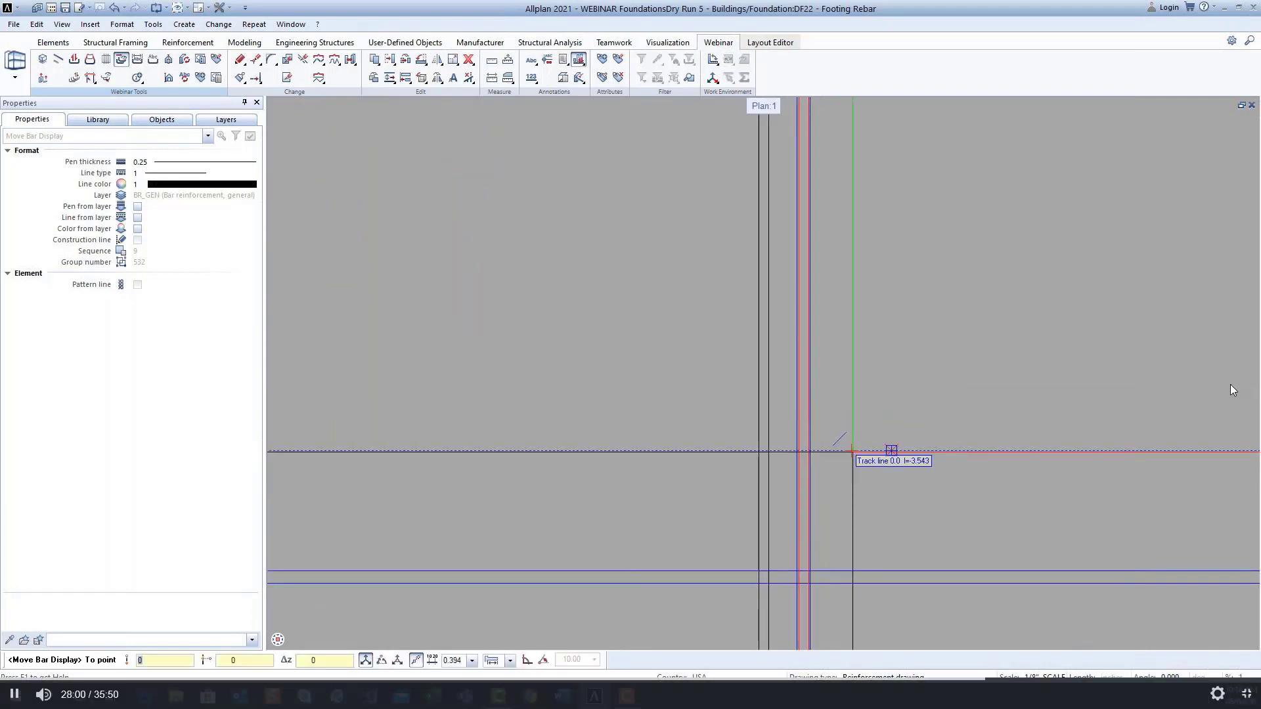
left_click(1118, 421)
scroll(1088, 520, "down", 4)
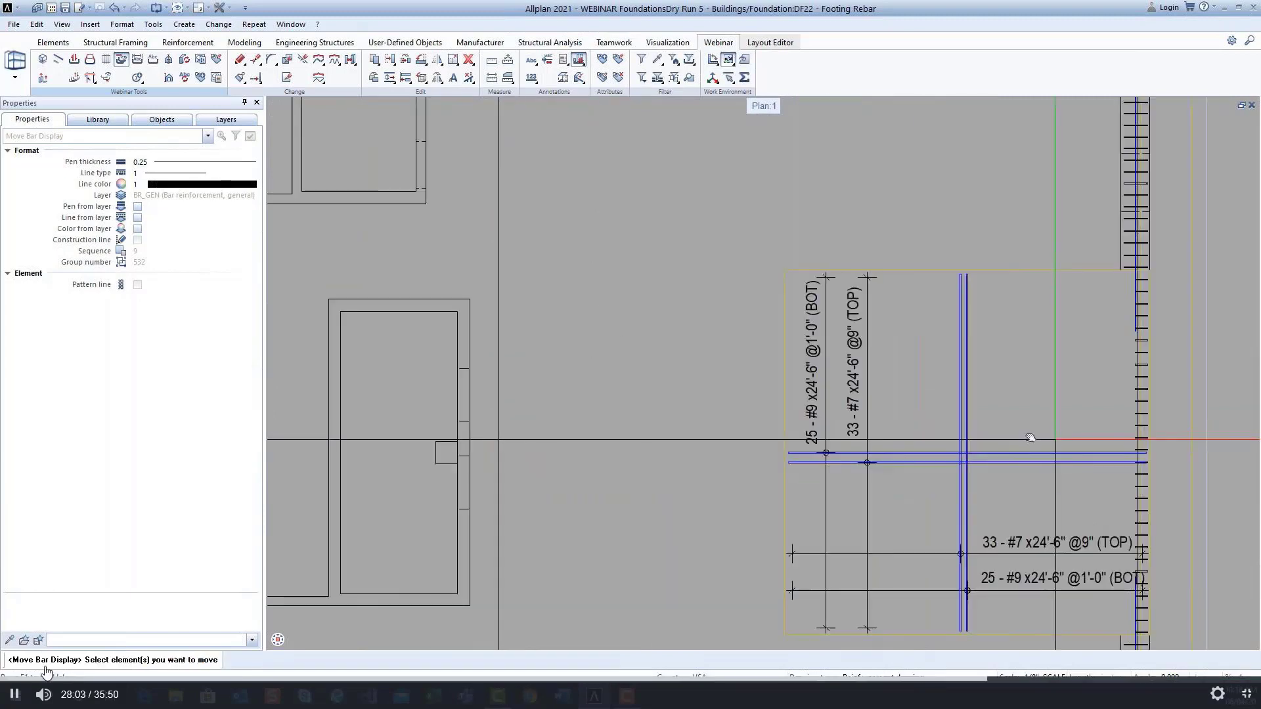
- Examine the labelled pit reinforcement in plan and its bars in elevation 1-1
middle_click_drag(1030, 439, 736, 394)
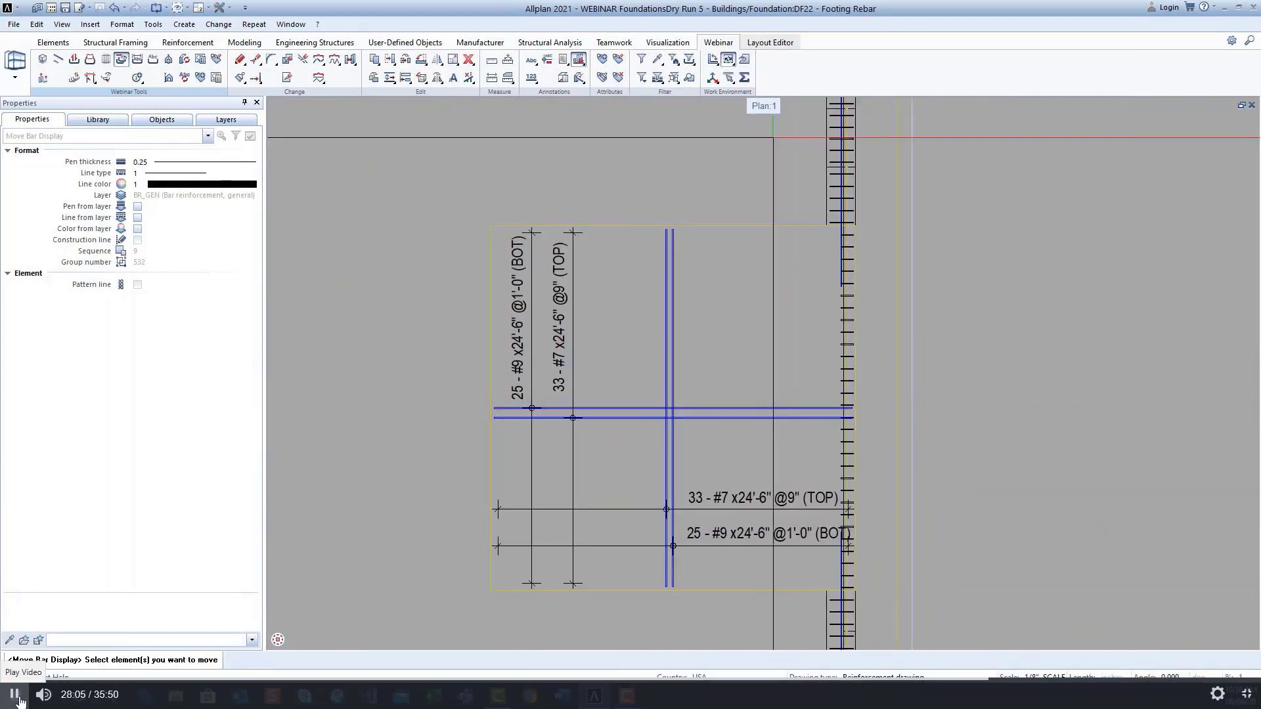
scroll(855, 262, "down", 2)
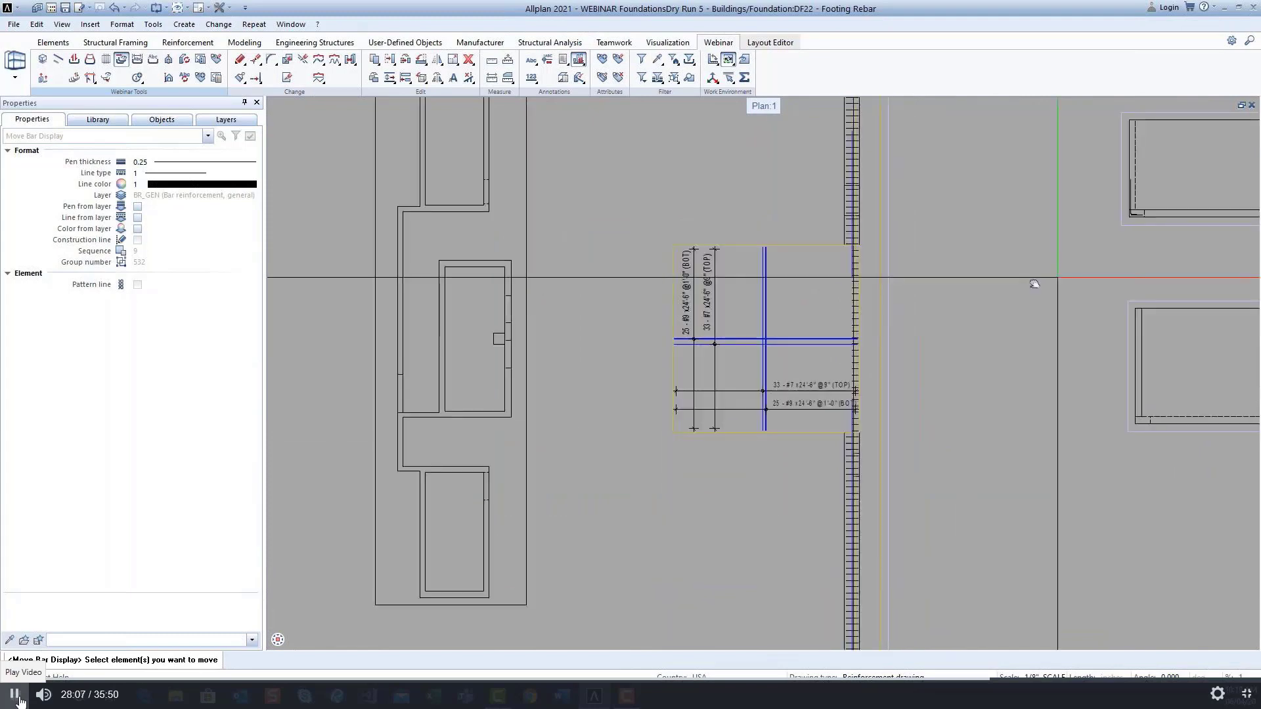
middle_click_drag(1035, 284, 564, 369)
scroll(842, 329, "down", 1)
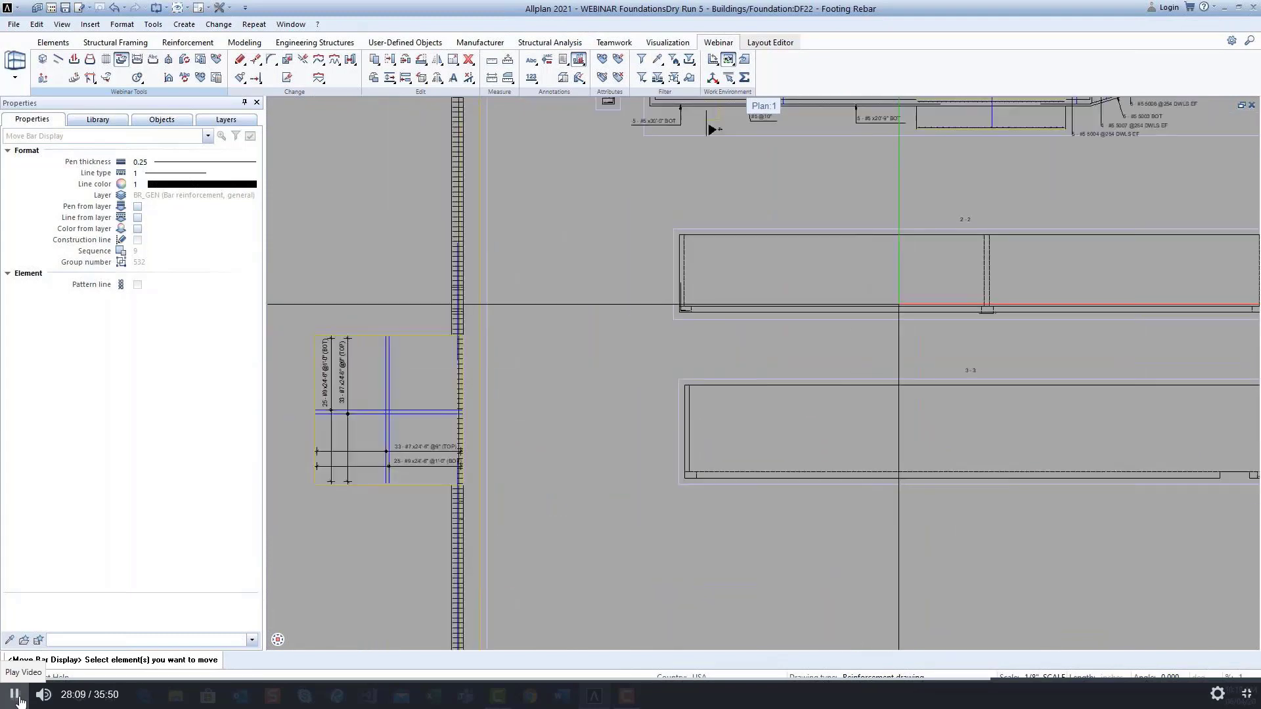
middle_click_drag(899, 304, 875, 391)
scroll(960, 180, "up", 3)
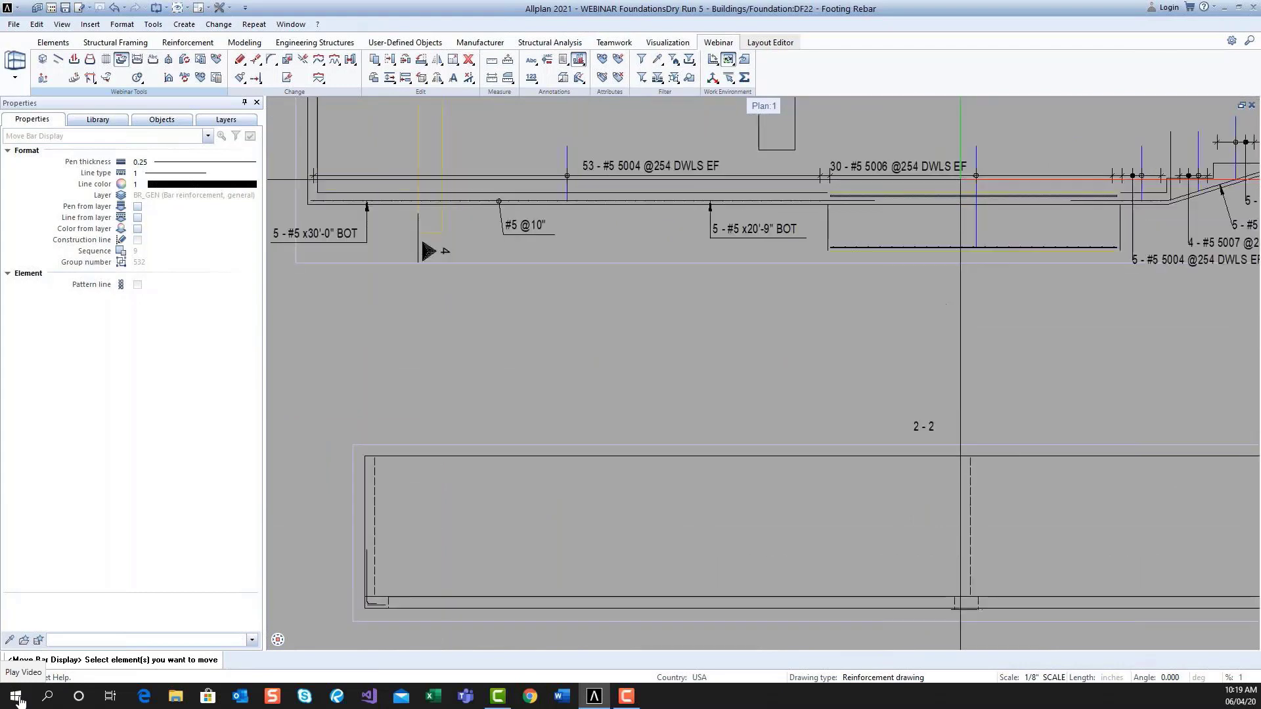
scroll(960, 180, "up", 2)
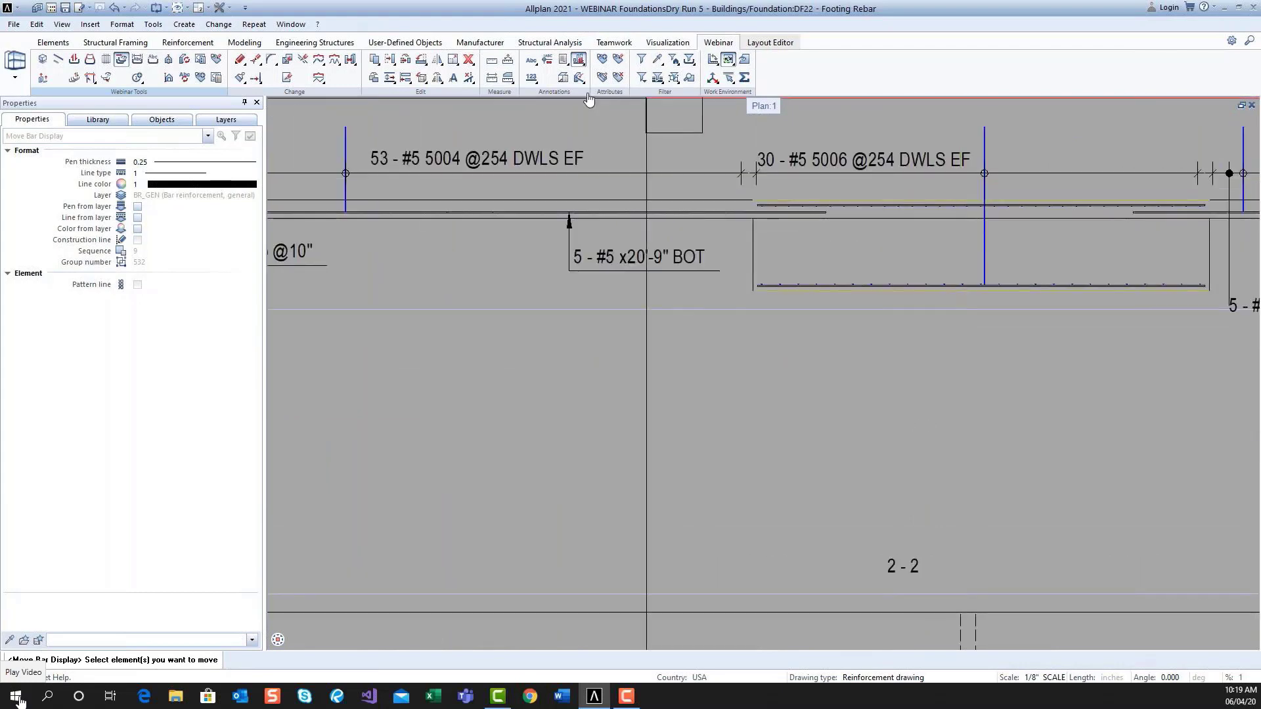
- Show the isometric view beside the plan and inspect the pit's top and bottom bar layers from a lower viewing angle
double_click(767, 106)
scroll(556, 302, "up", 2)
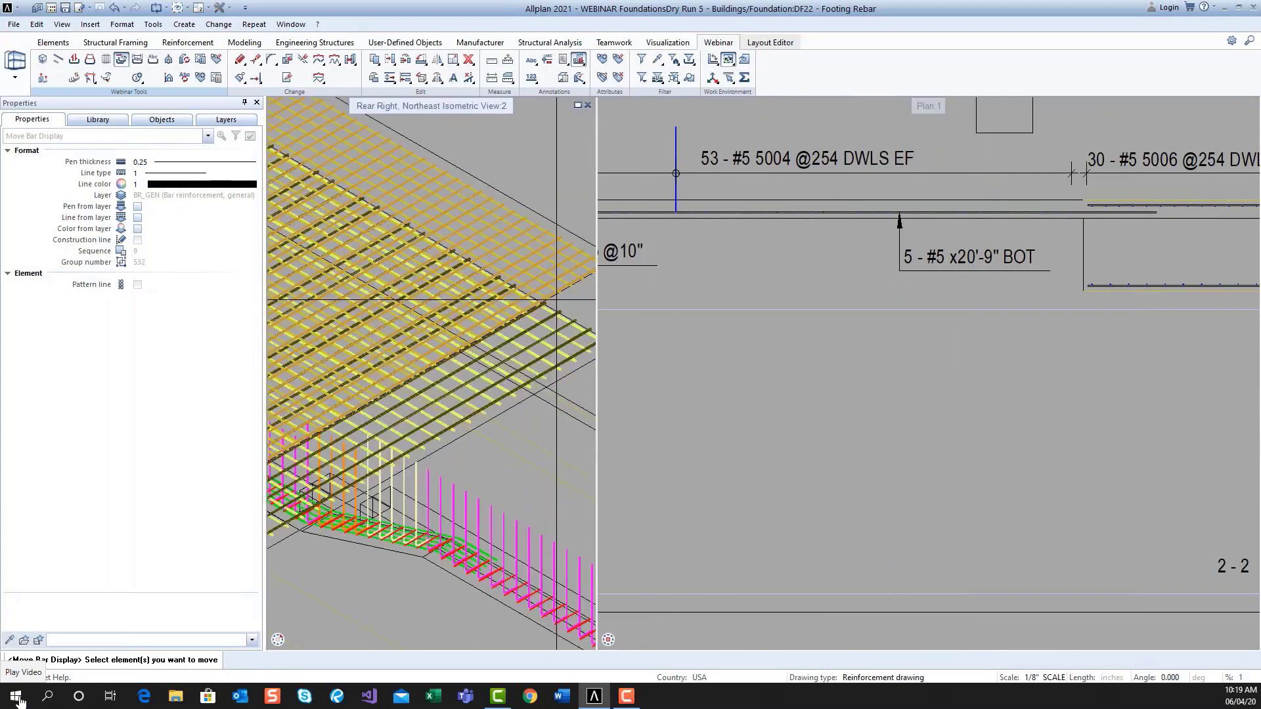
scroll(557, 302, "down", 1)
scroll(557, 303, "down", 1)
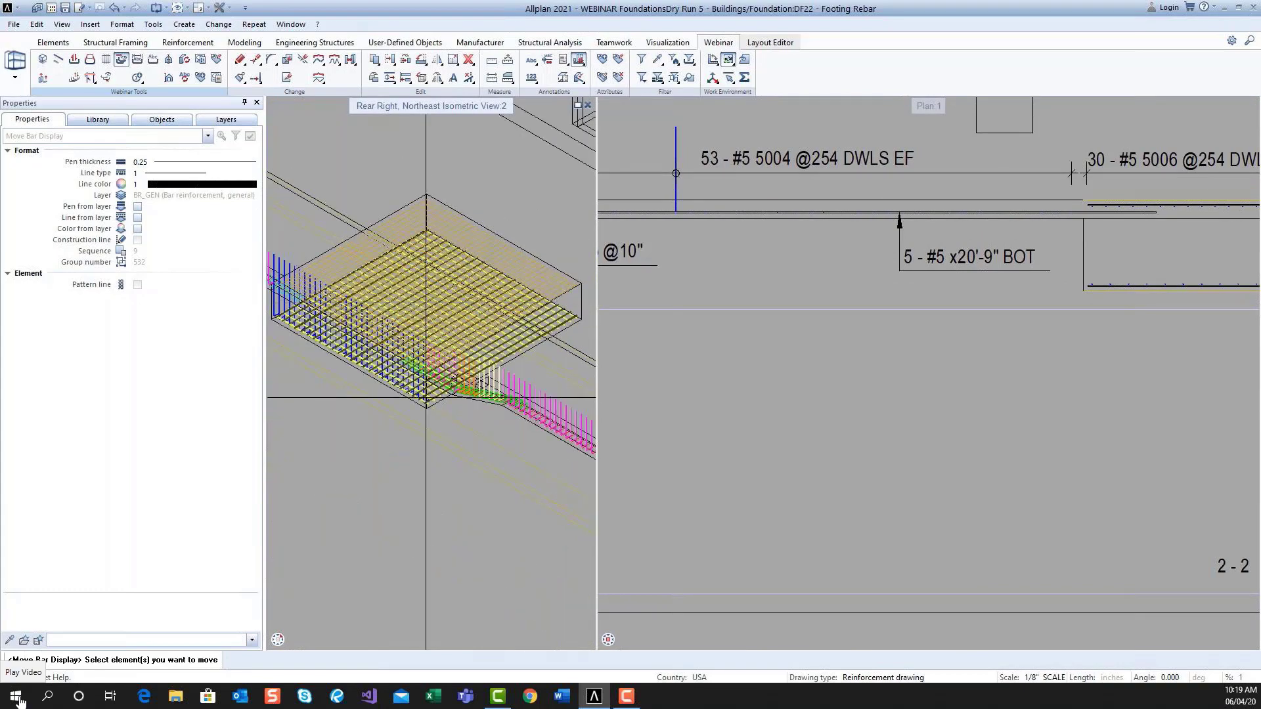
scroll(426, 397, "up", 1)
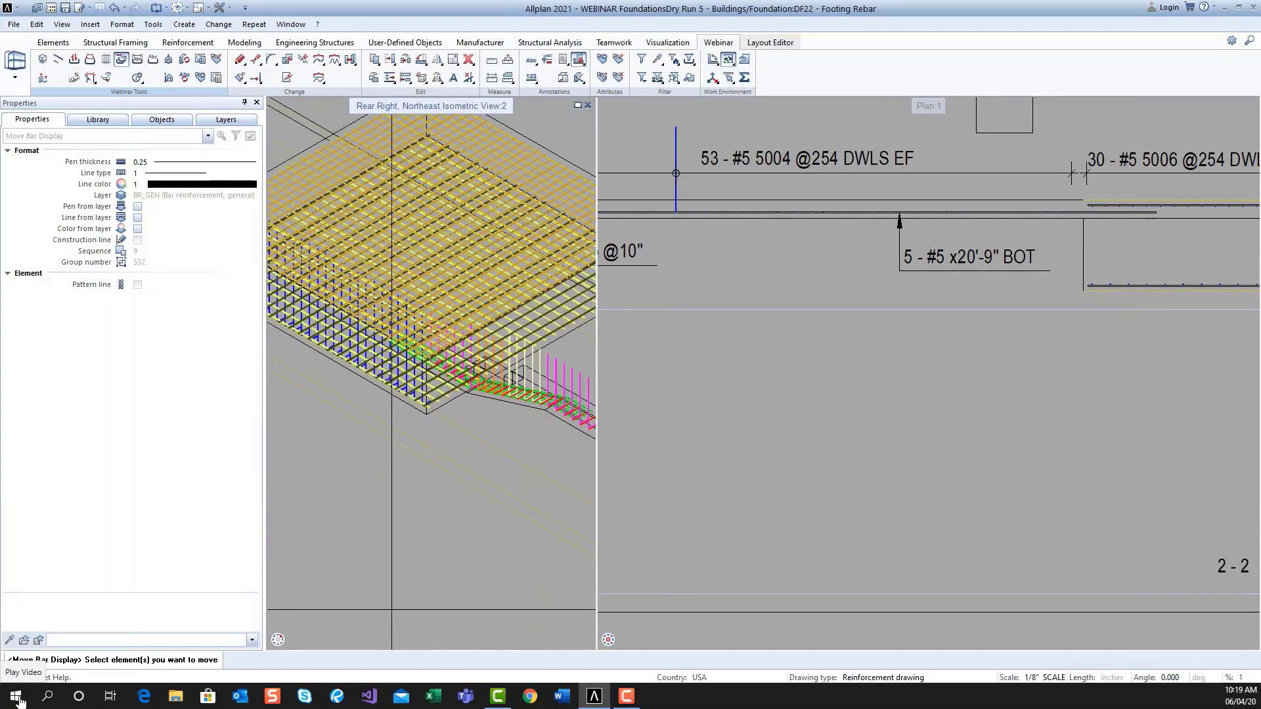
left_click(324, 640)
left_click_drag(462, 389, 459, 279)
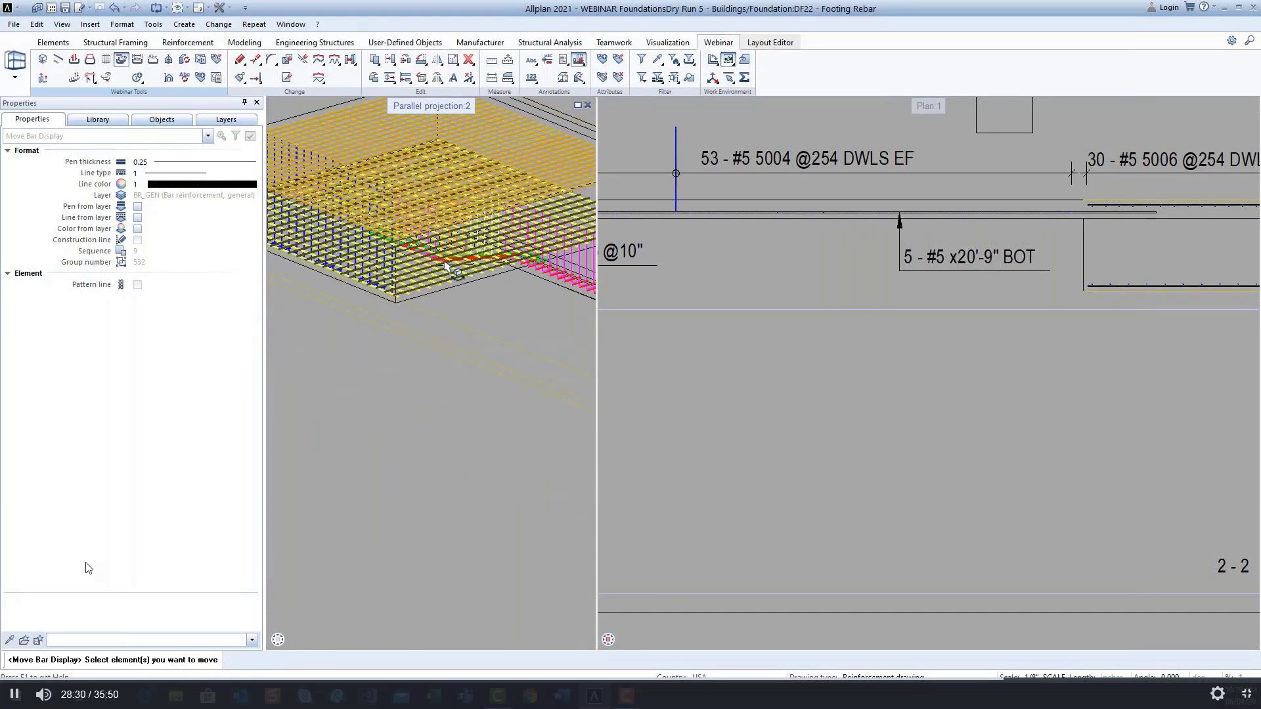
scroll(459, 279, "down", 2)
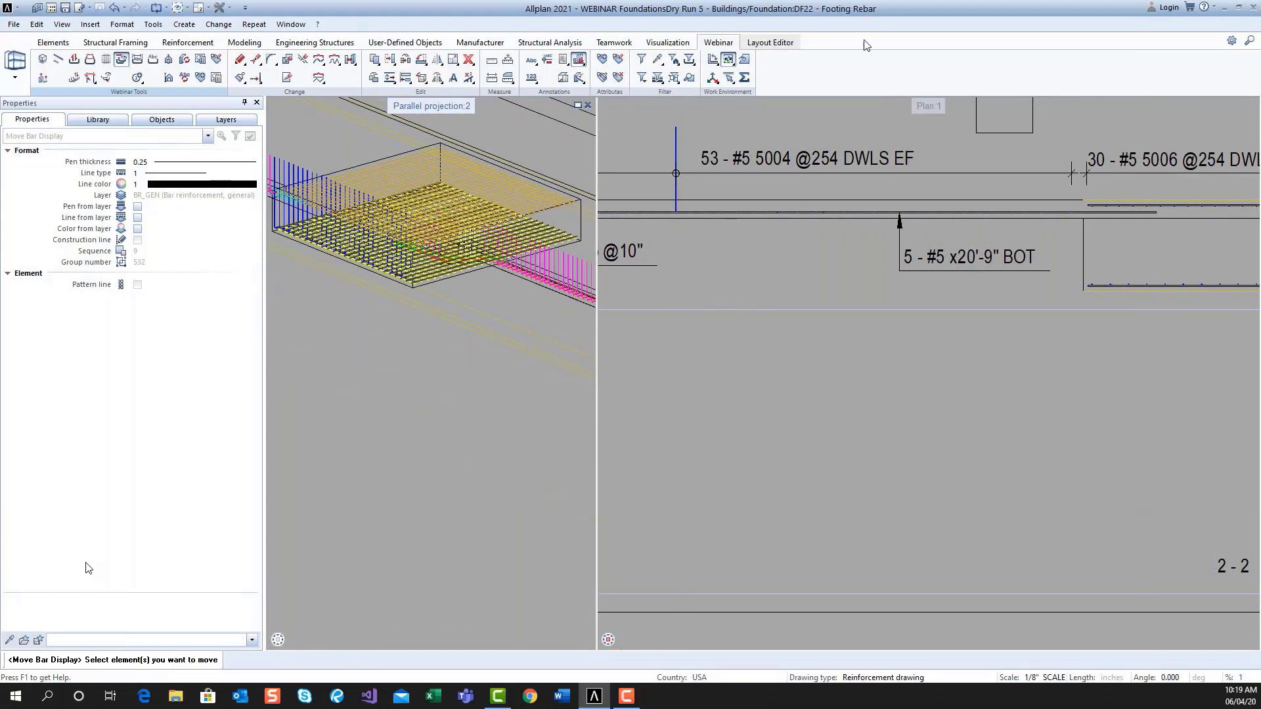
- Restore the plan view to full size and show elevation 1-1 around the pit
left_click(936, 111)
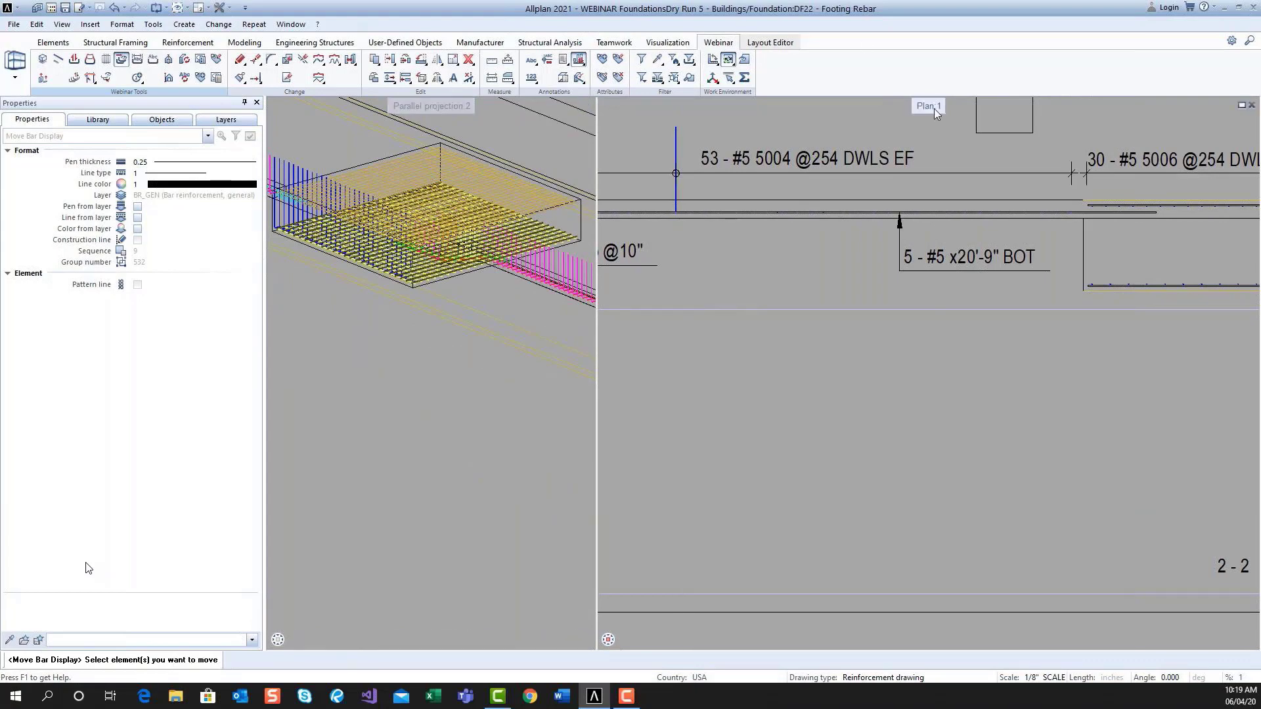
double_click(936, 114)
scroll(880, 255, "down", 3)
middle_click_drag(880, 254, 878, 380)
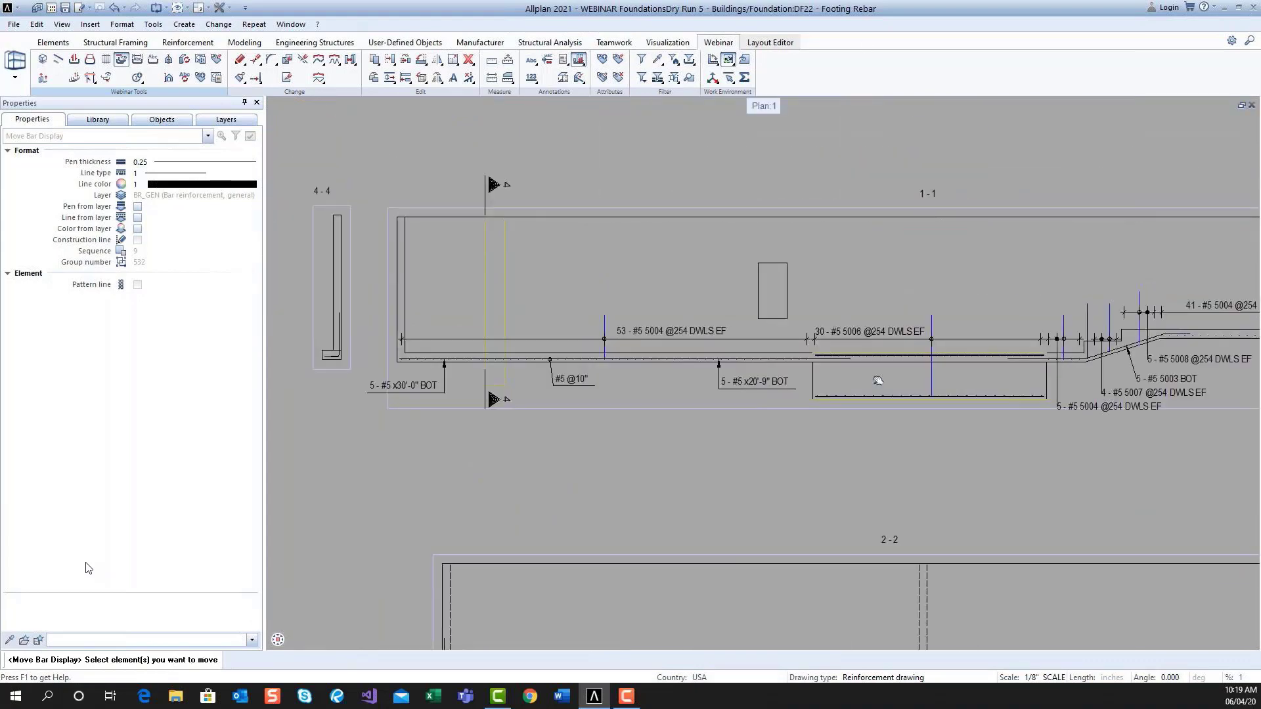
- Place the Enclosed reinforcement part from the Engineering PythonParts around the rectangular wall opening in elevation 1-1
scroll(878, 380, "down", 4)
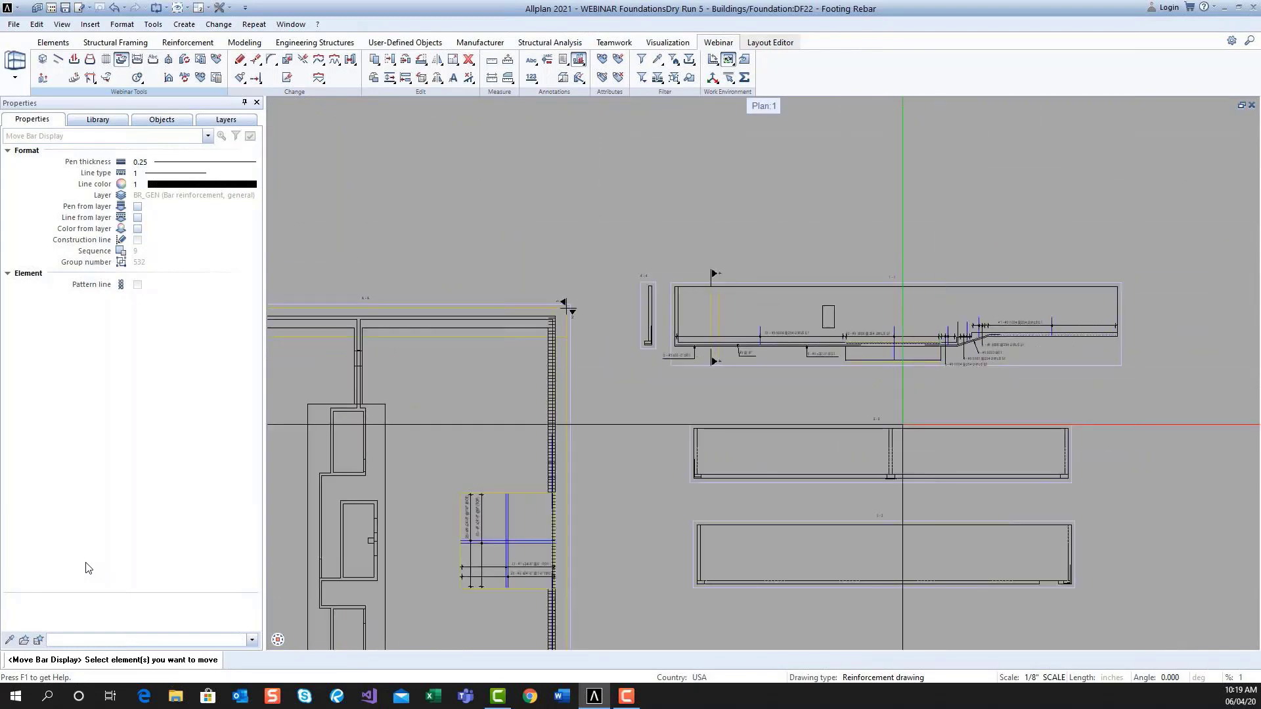
middle_click_drag(569, 309, 620, 212)
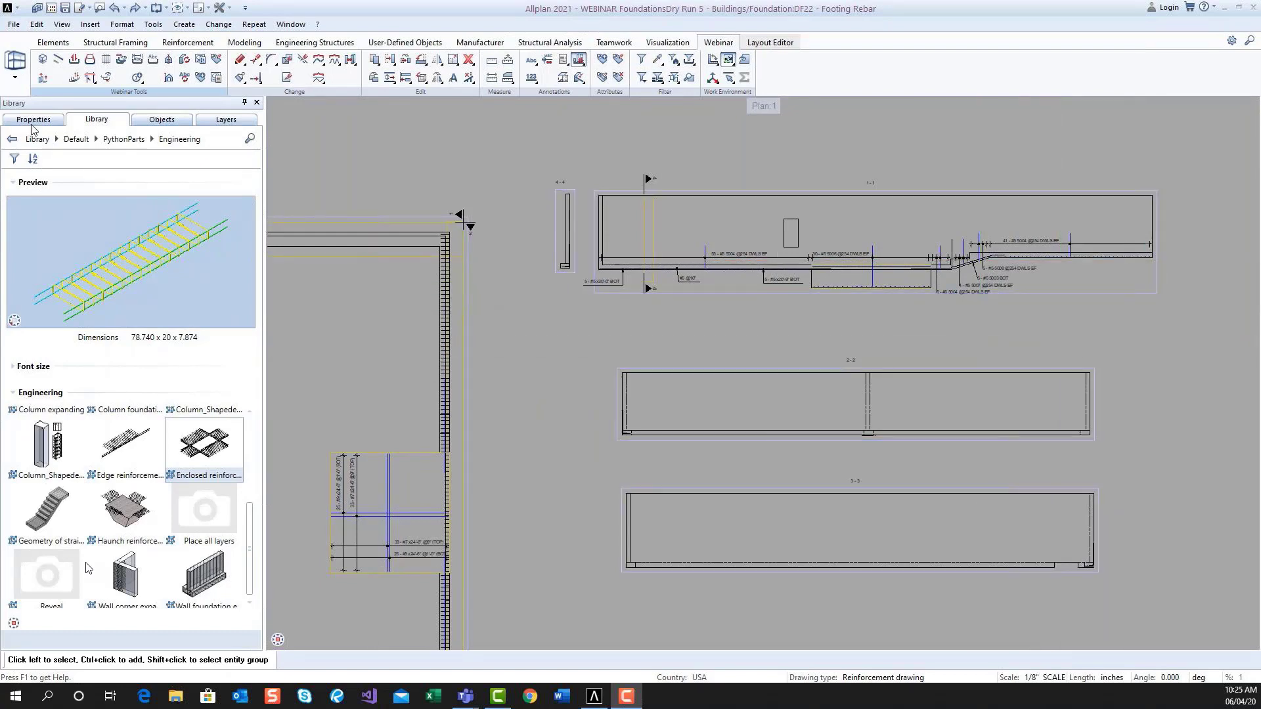
left_click(211, 455)
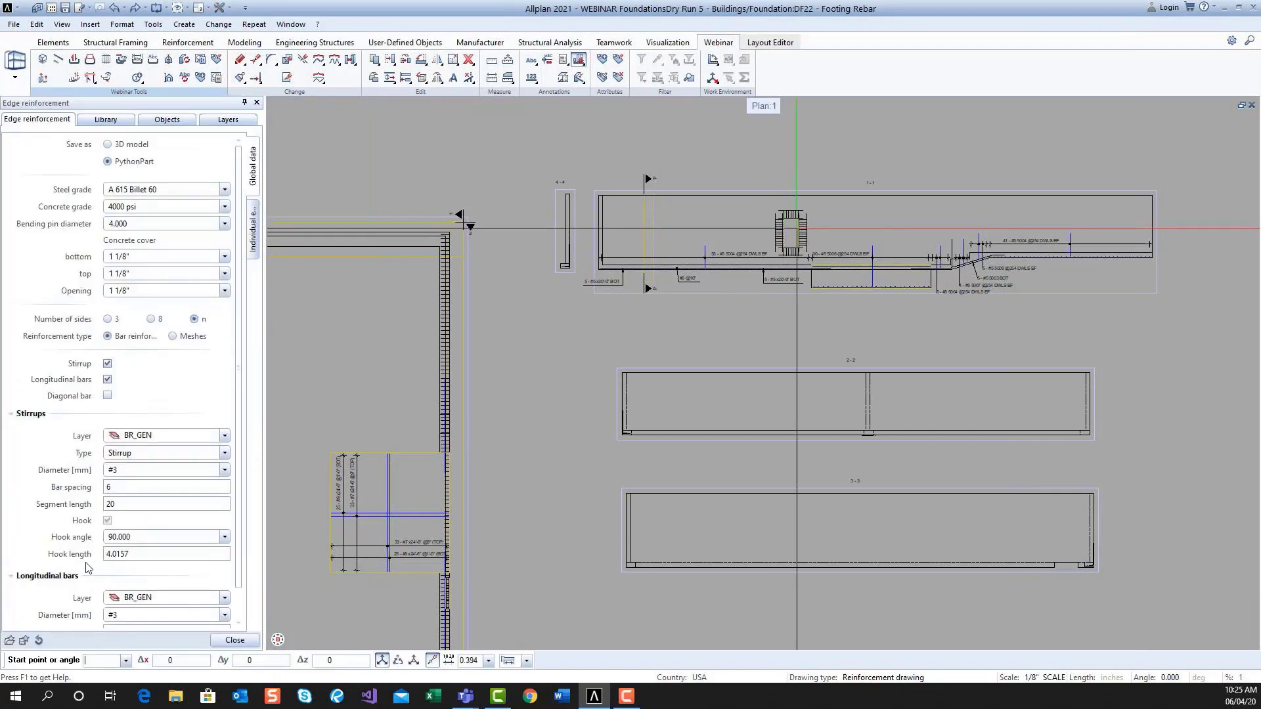
key("Escape")
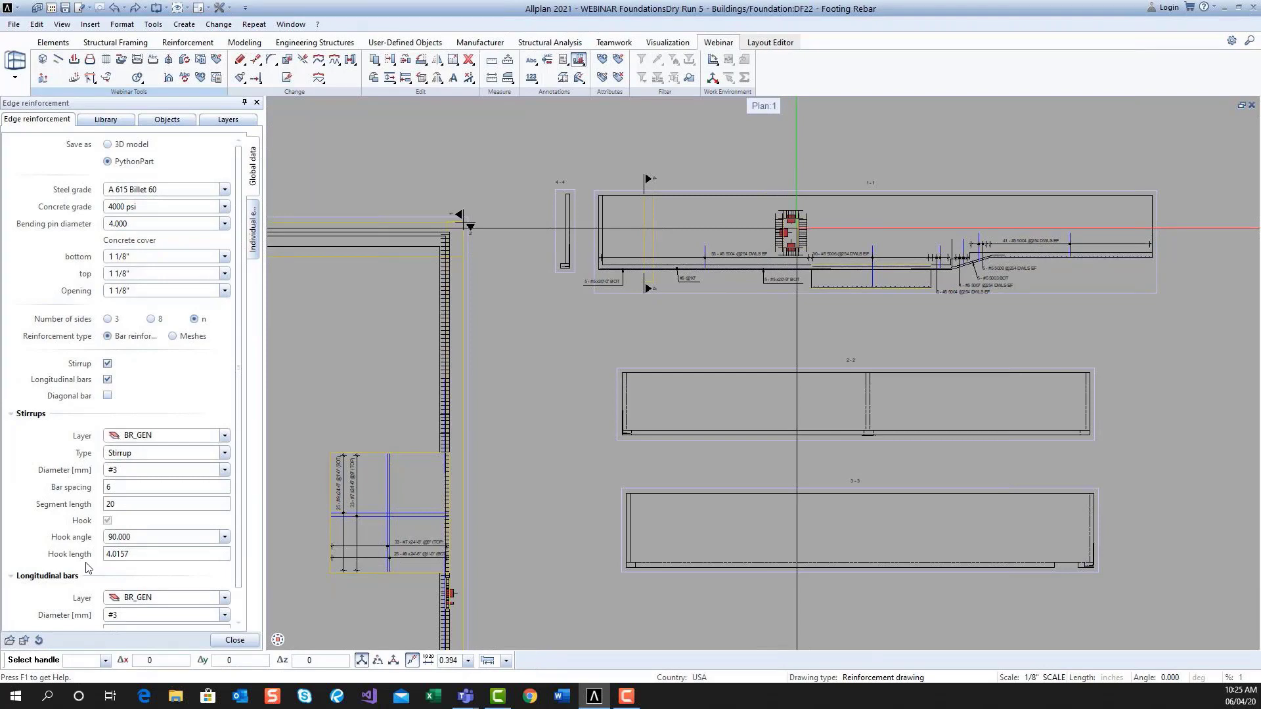
- Show the isometric view beside the plan, add left and right diagonal bars to the opening reinforcement and change its stirrup type to Open stirrup
double_click(767, 106)
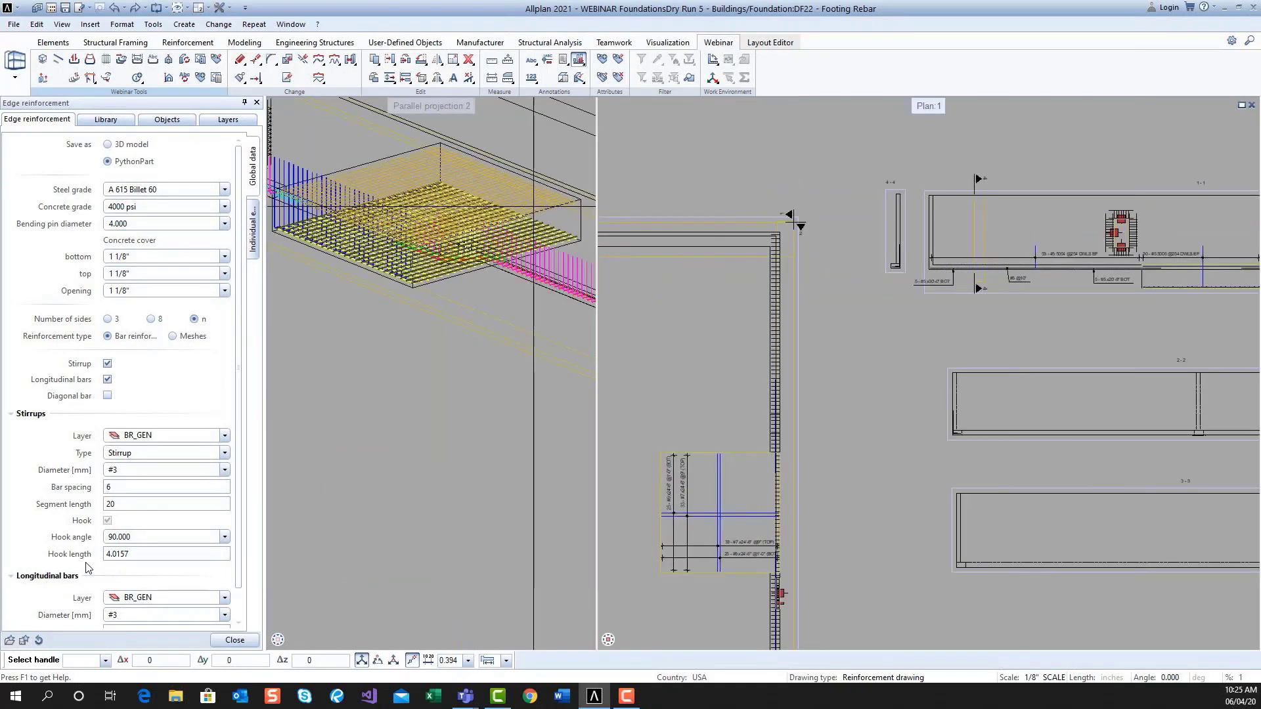
middle_click_drag(309, 153, 421, 234)
scroll(421, 234, "down", 1)
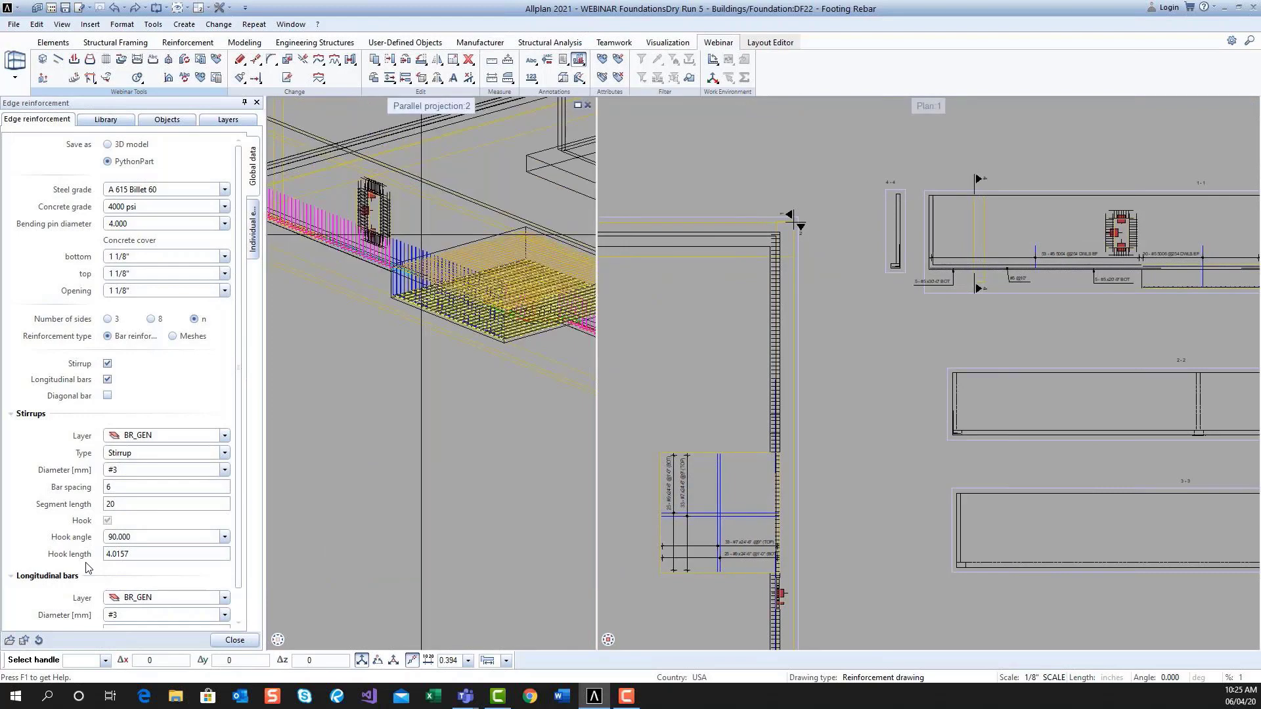
scroll(421, 235, "up", 3)
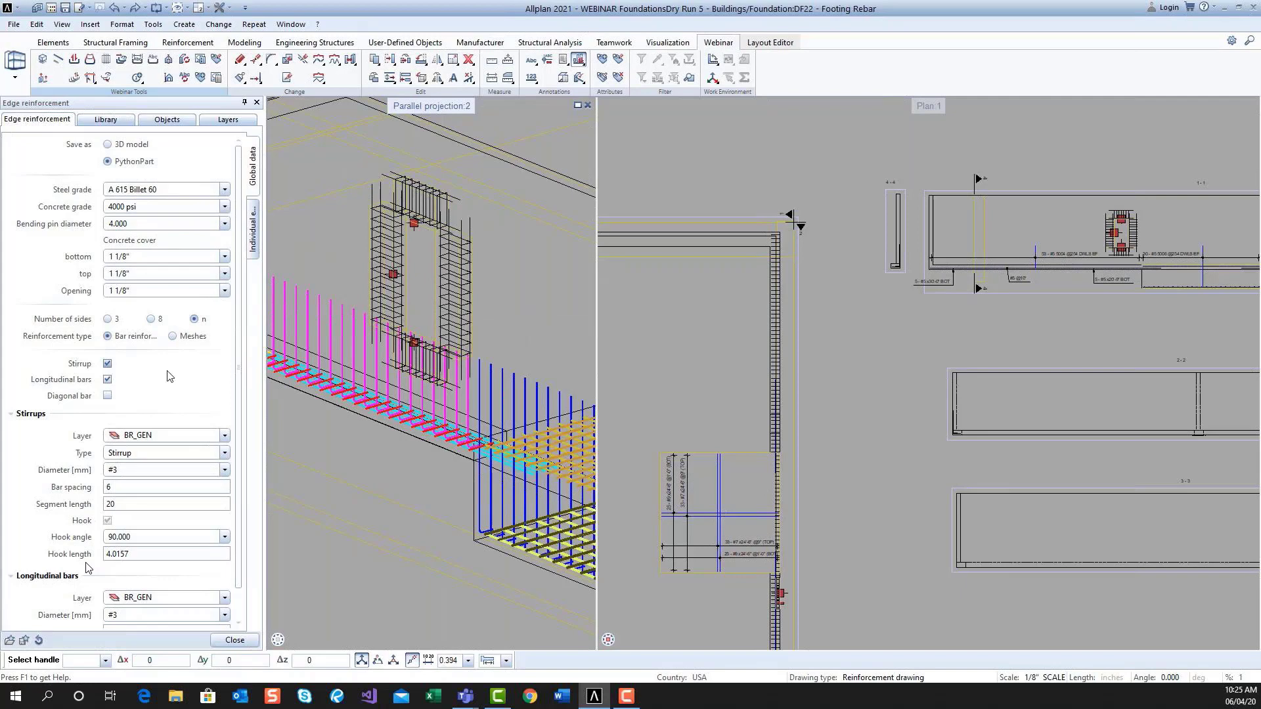
left_click(107, 395)
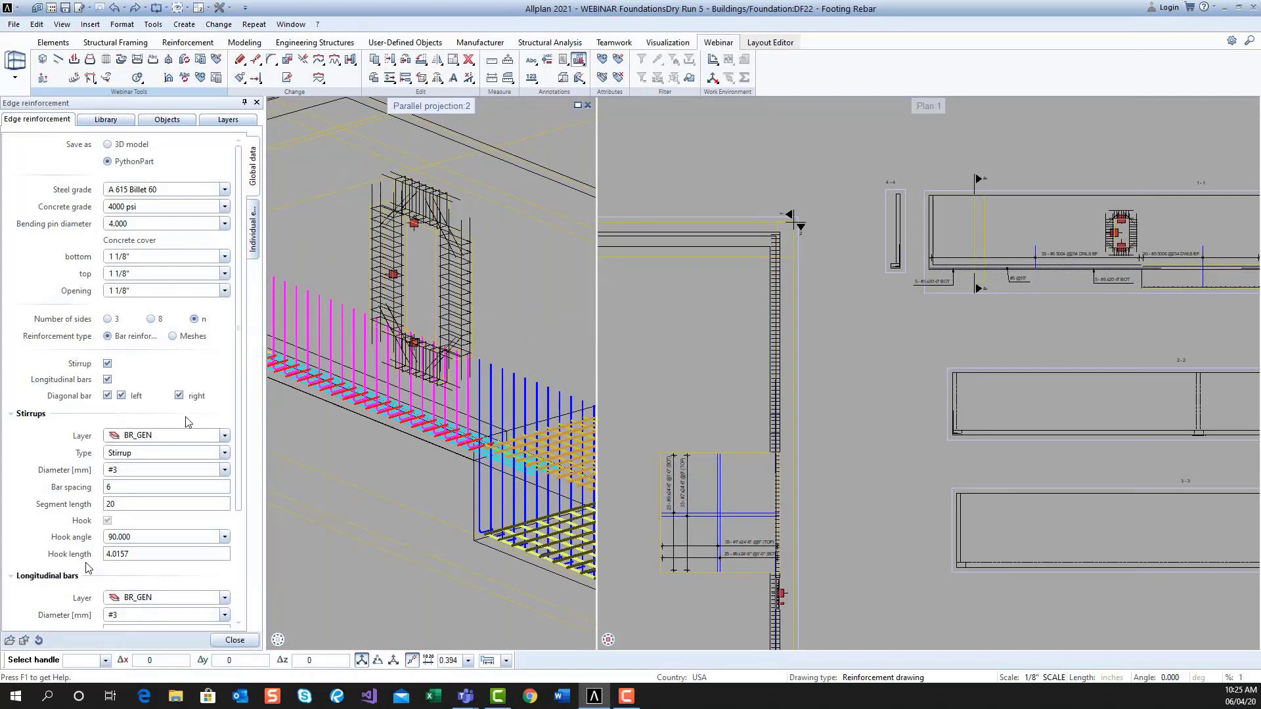
left_click(225, 453)
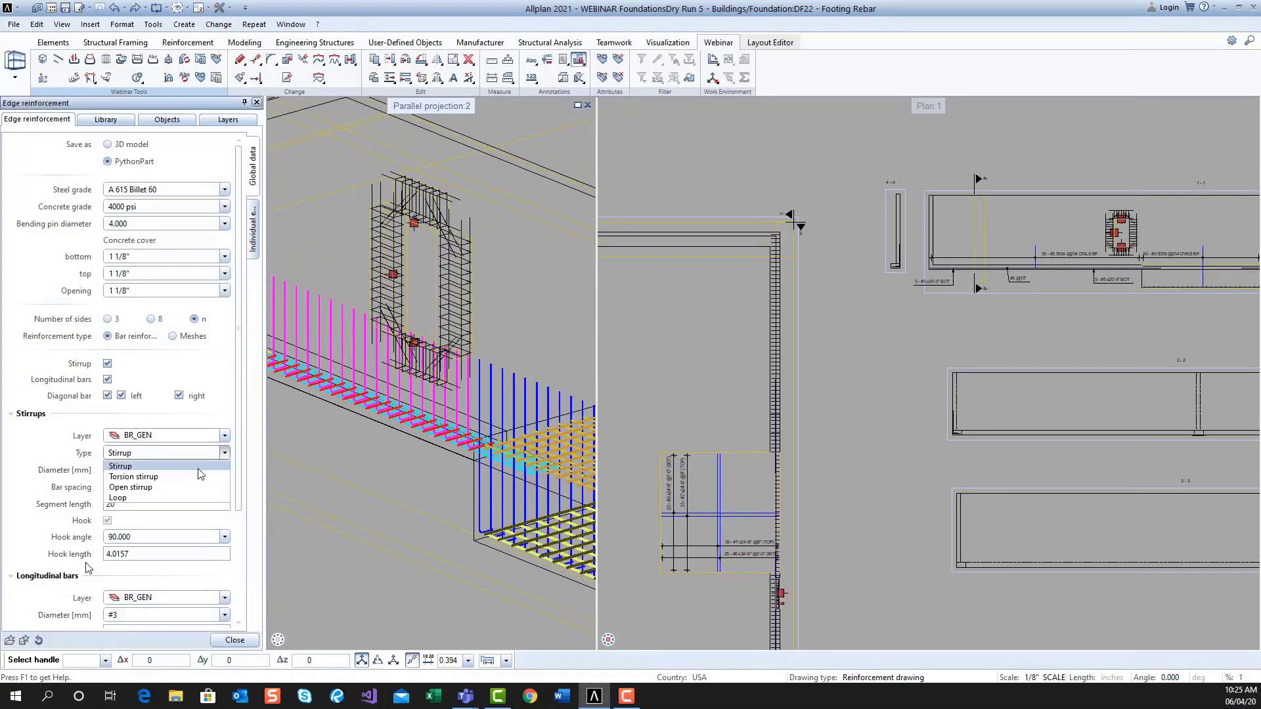
left_click(167, 494)
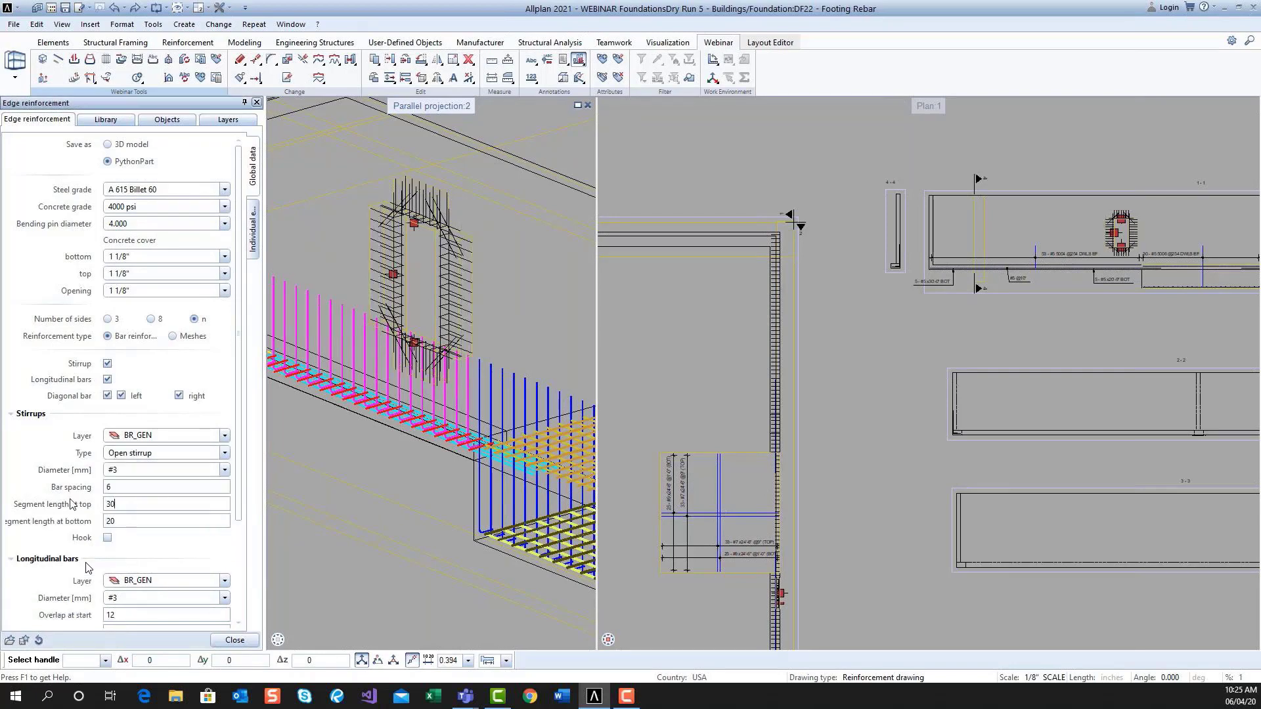
- Set the open stirrups' segment lengths at top and bottom to 30 and finish the opening reinforcement
left_click(116, 522)
double_click(116, 522)
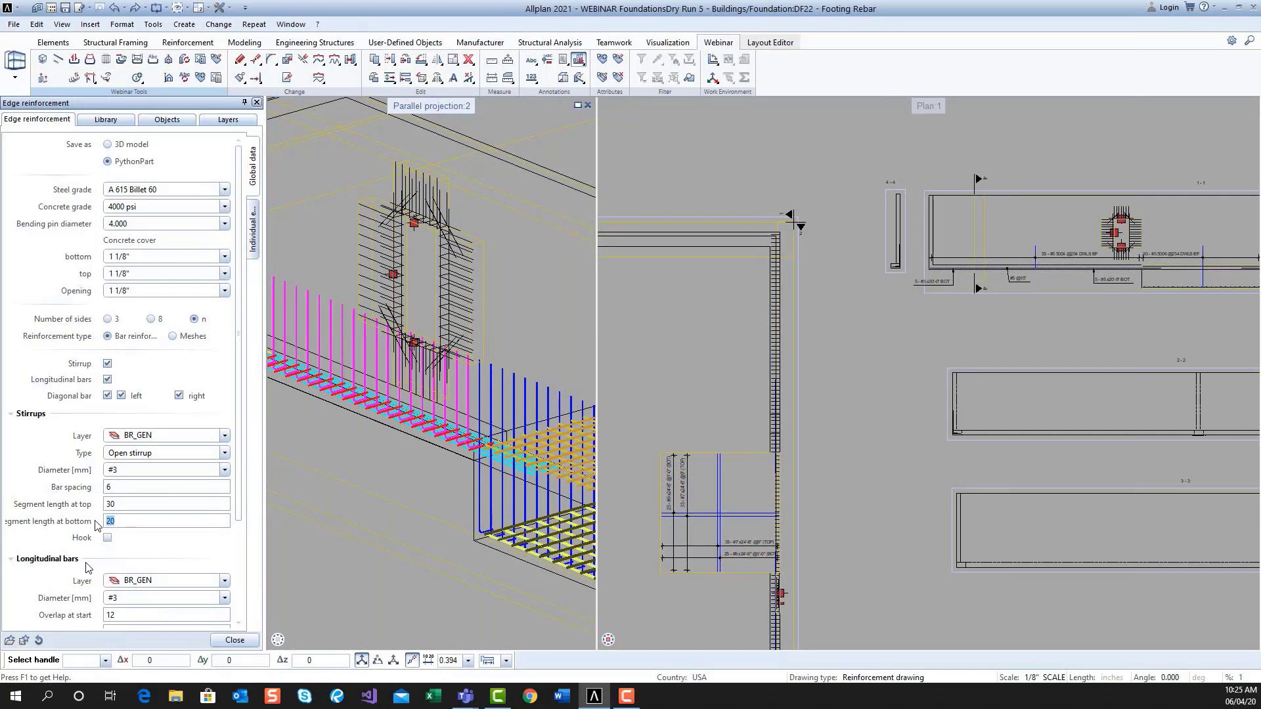
type("30")
key("Return")
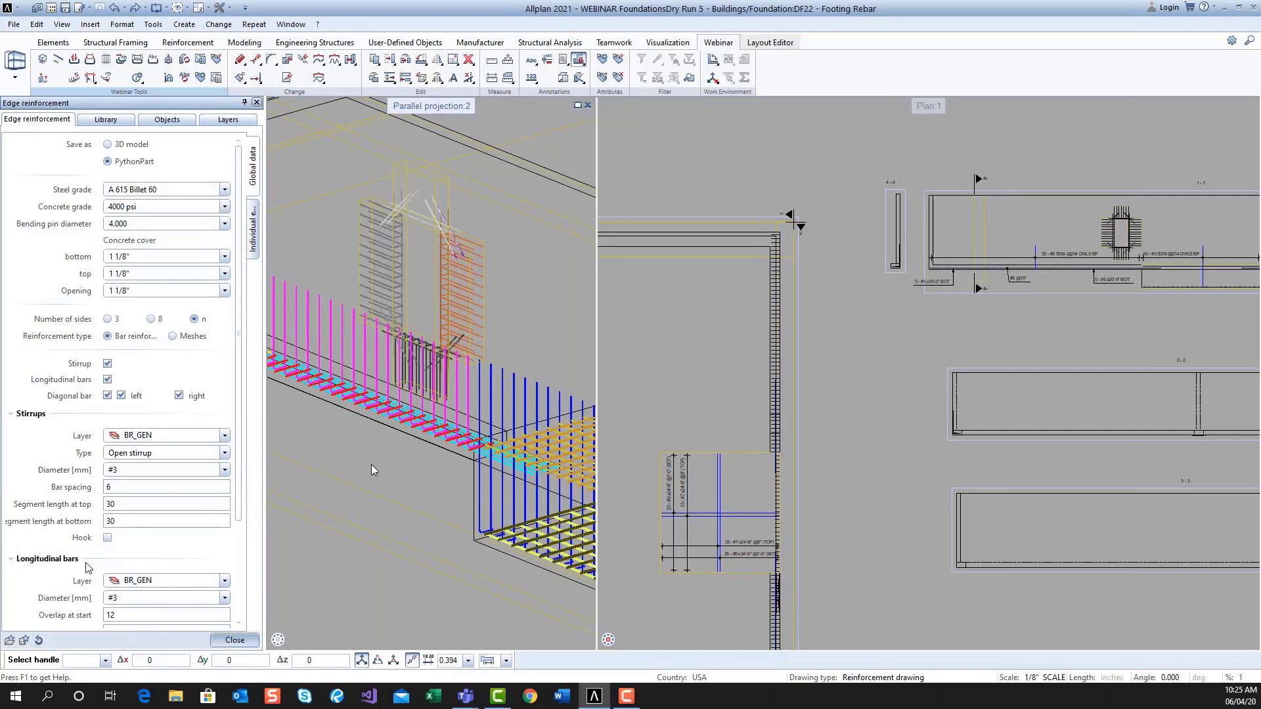
key("Escape")
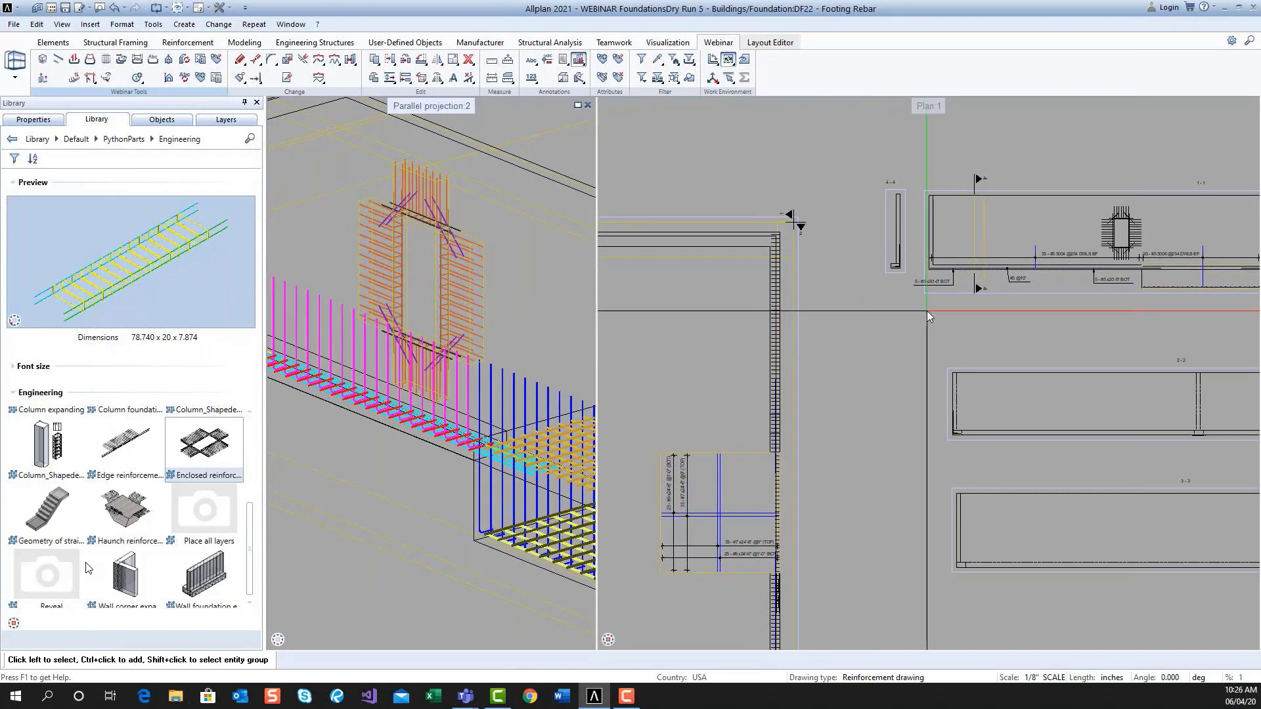
- Restore the plan view to full size and copy elevation 1-1 directly above the original
double_click(936, 110)
scroll(830, 302, "up", 2)
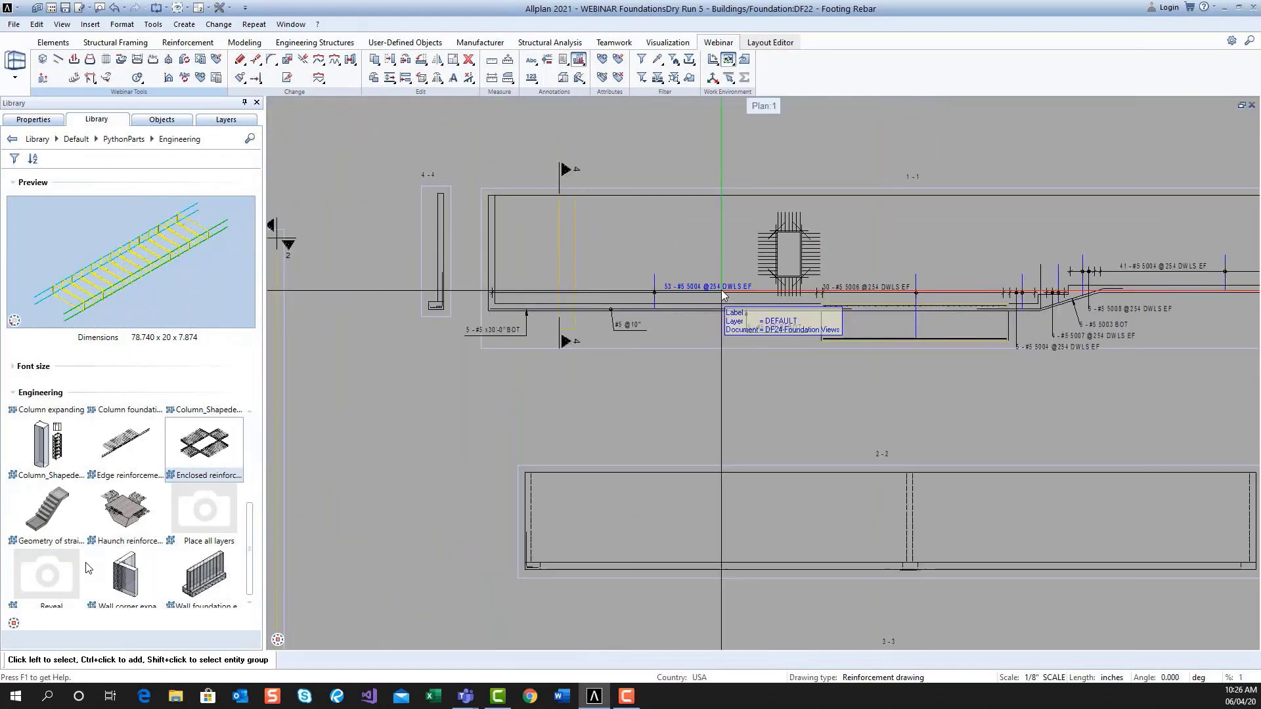
middle_click_drag(722, 294, 793, 320)
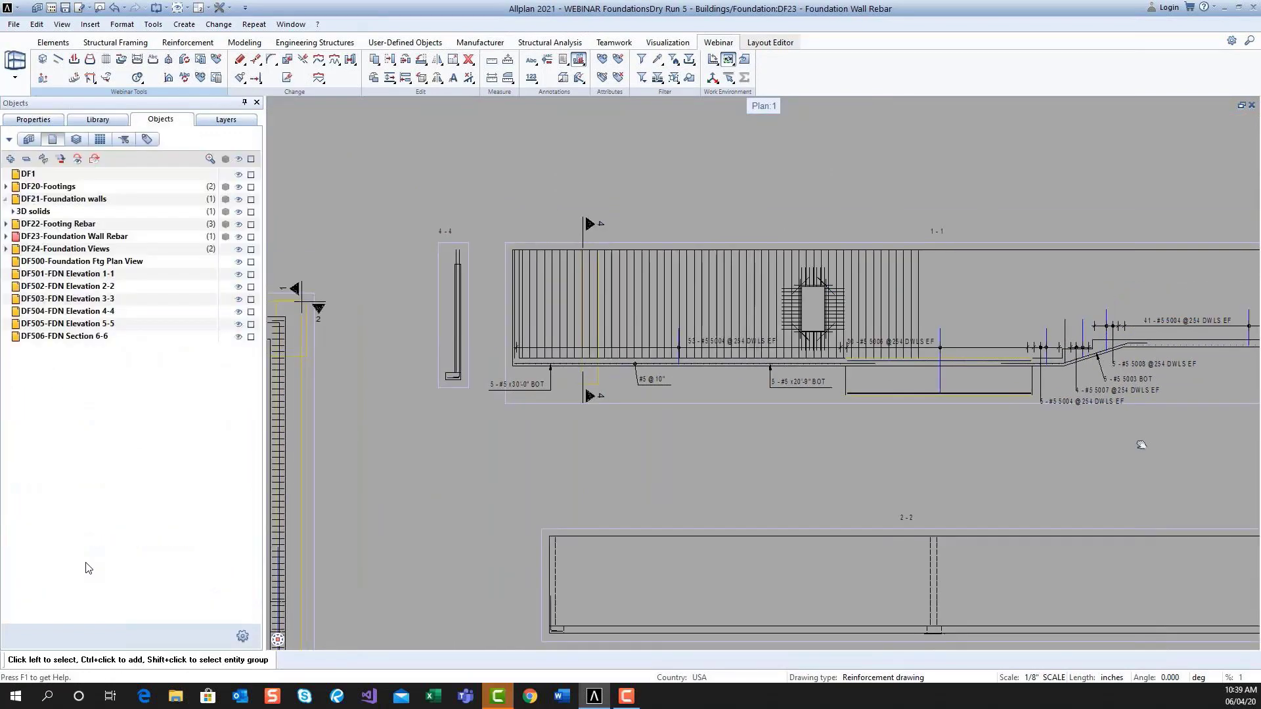
middle_click_drag(1142, 445, 959, 435)
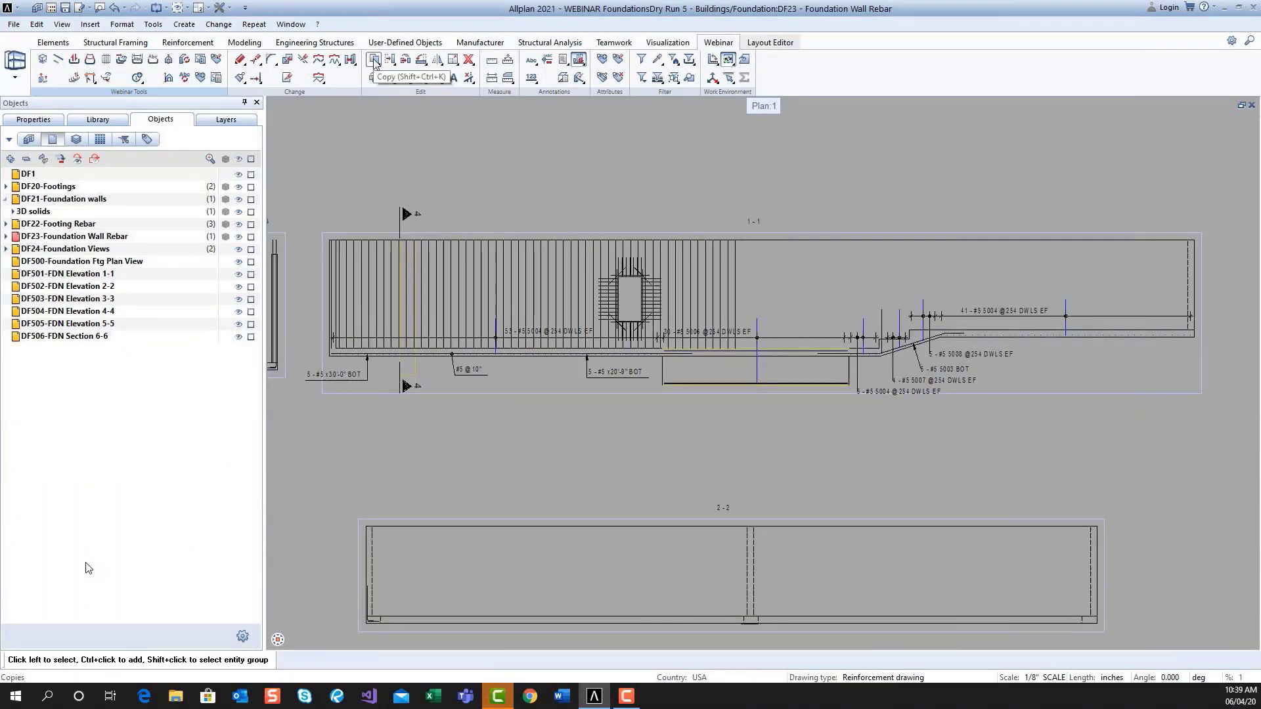
left_click(374, 60)
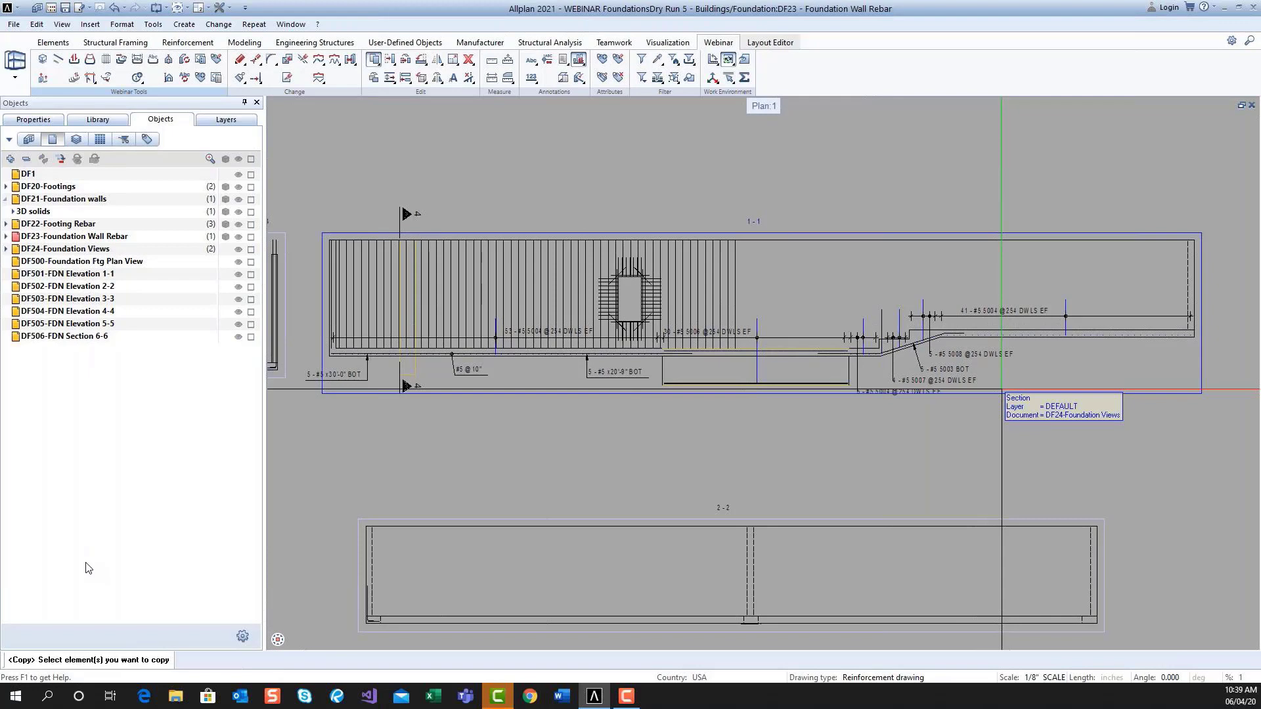
left_click(1002, 390)
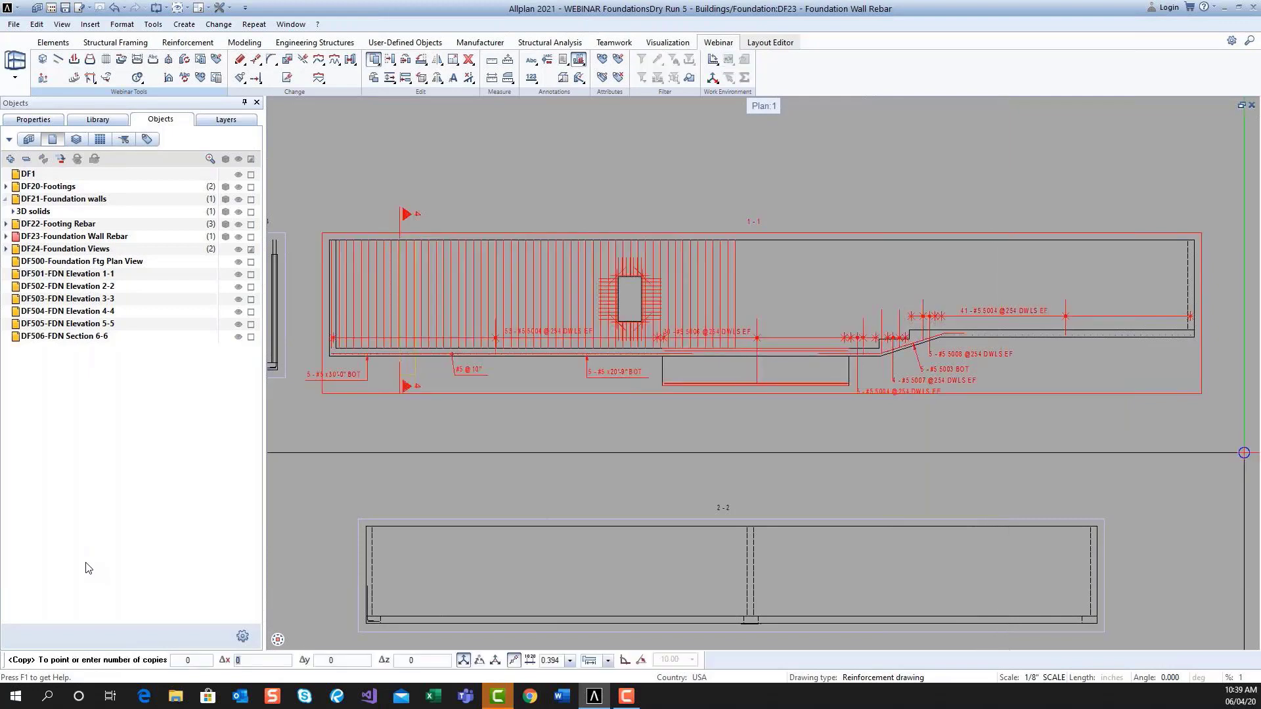
left_click(1242, 209)
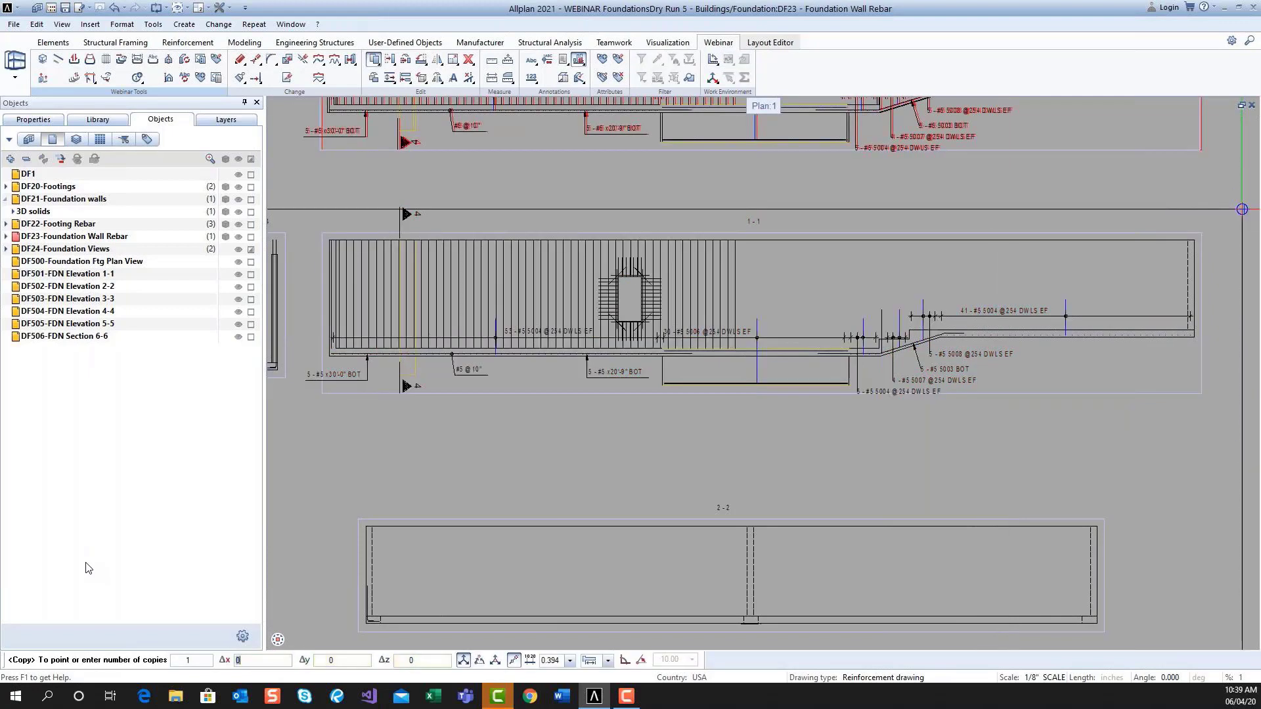
middle_click_drag(1055, 217, 1112, 369)
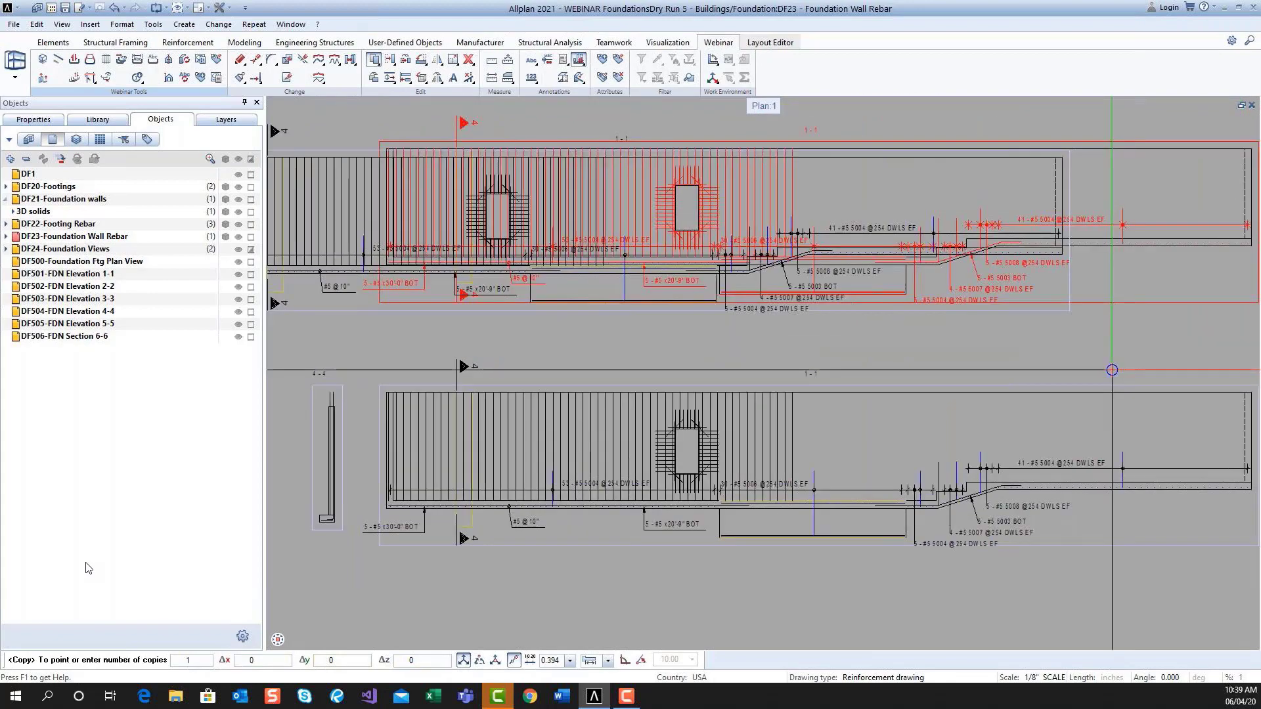
left_click(1112, 369)
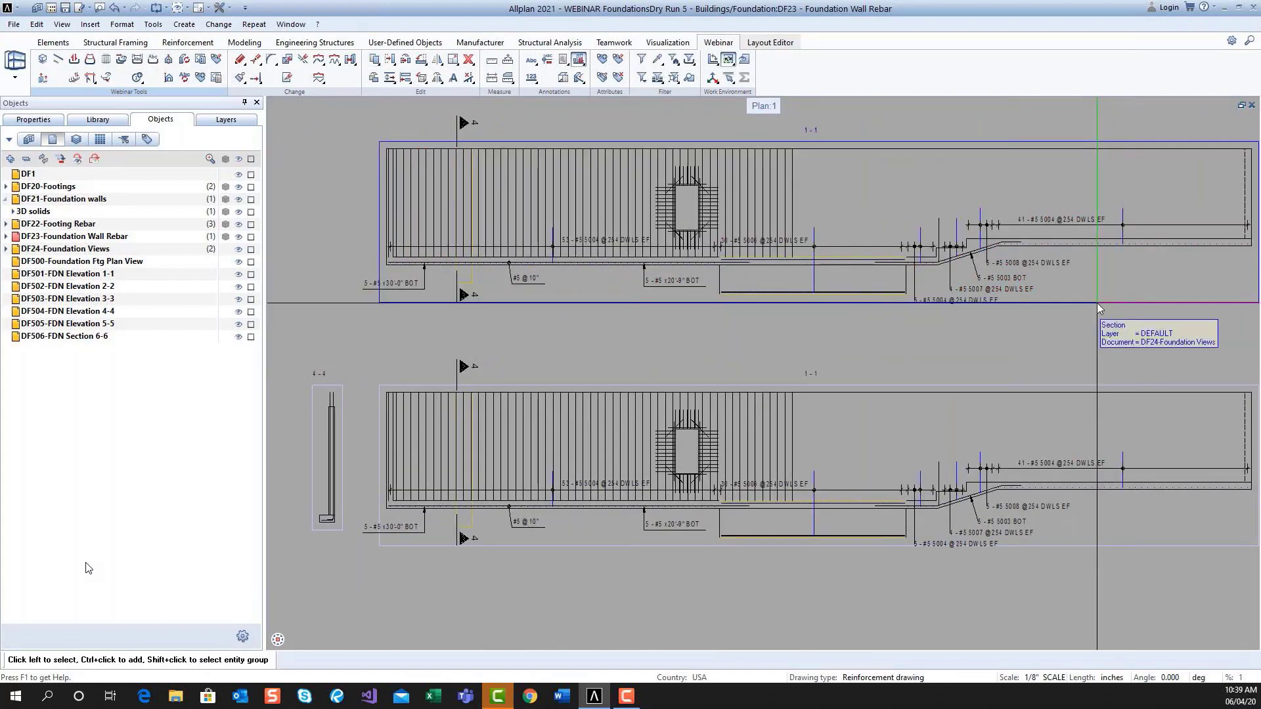
- Exclude drawing files 20 Footings and 22 Footing Rebar from the upper copy of elevation 1-1
left_click(1100, 309)
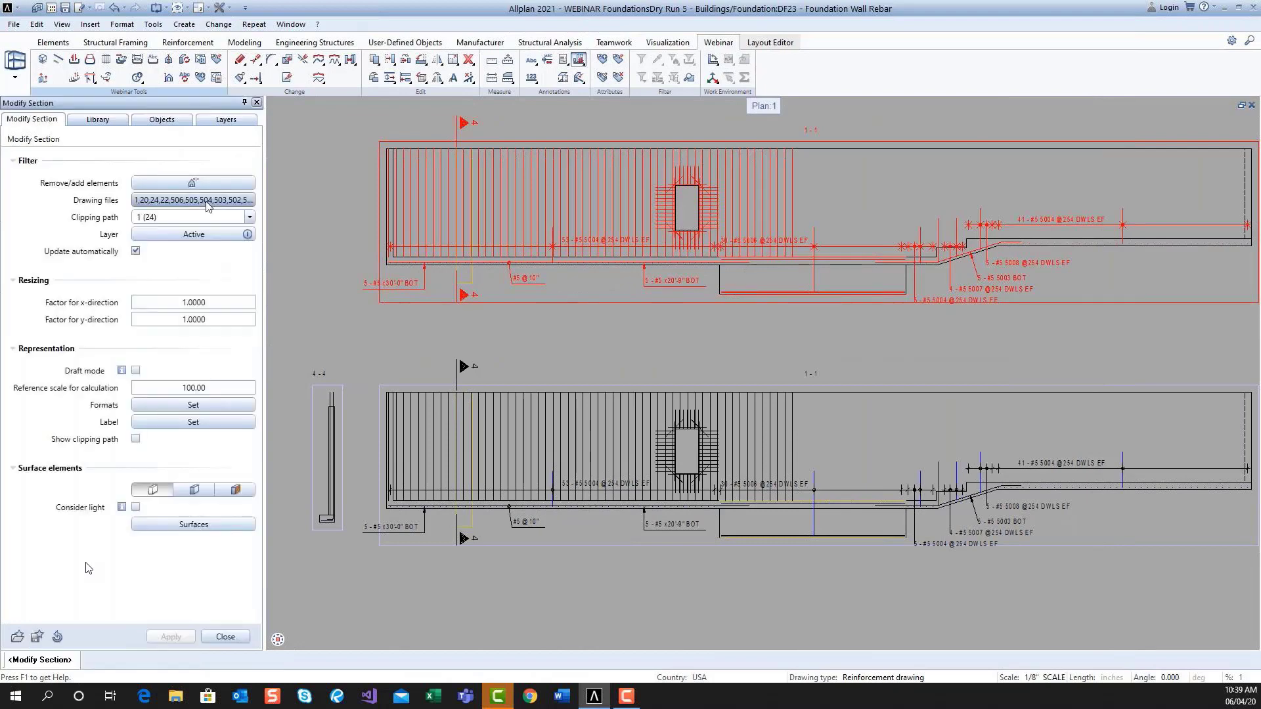
left_click(208, 206)
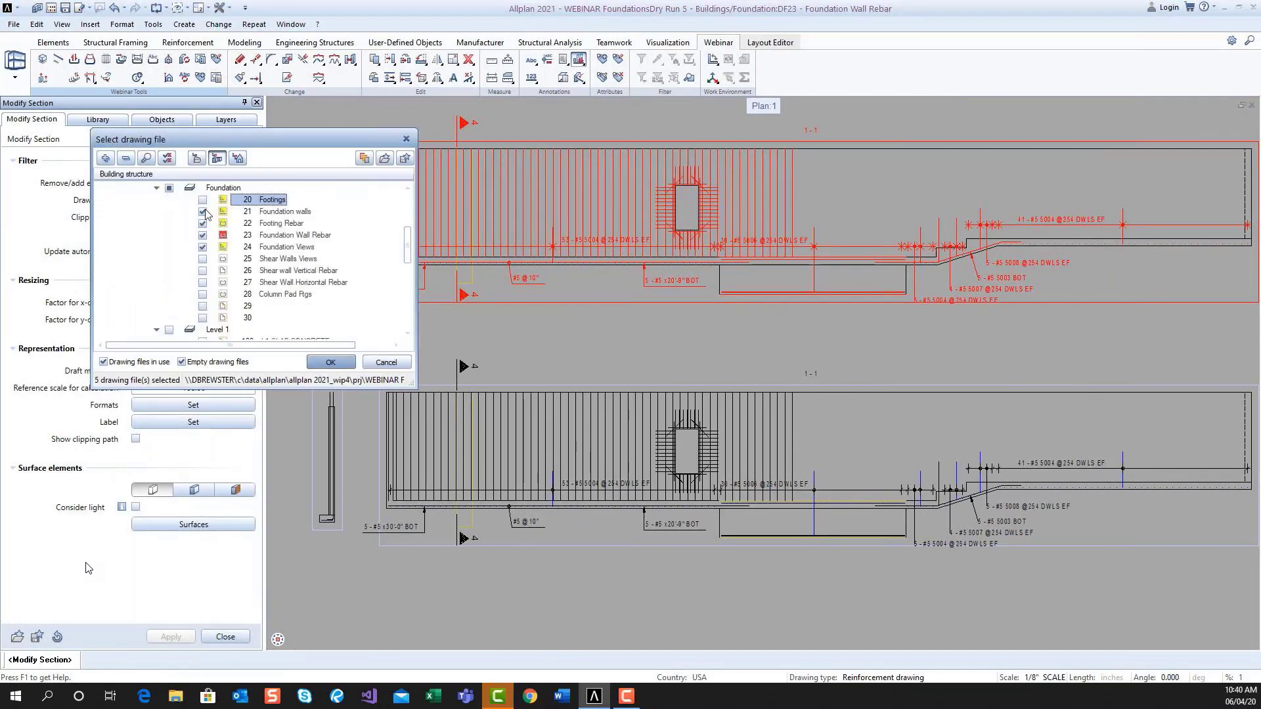
left_click(203, 224)
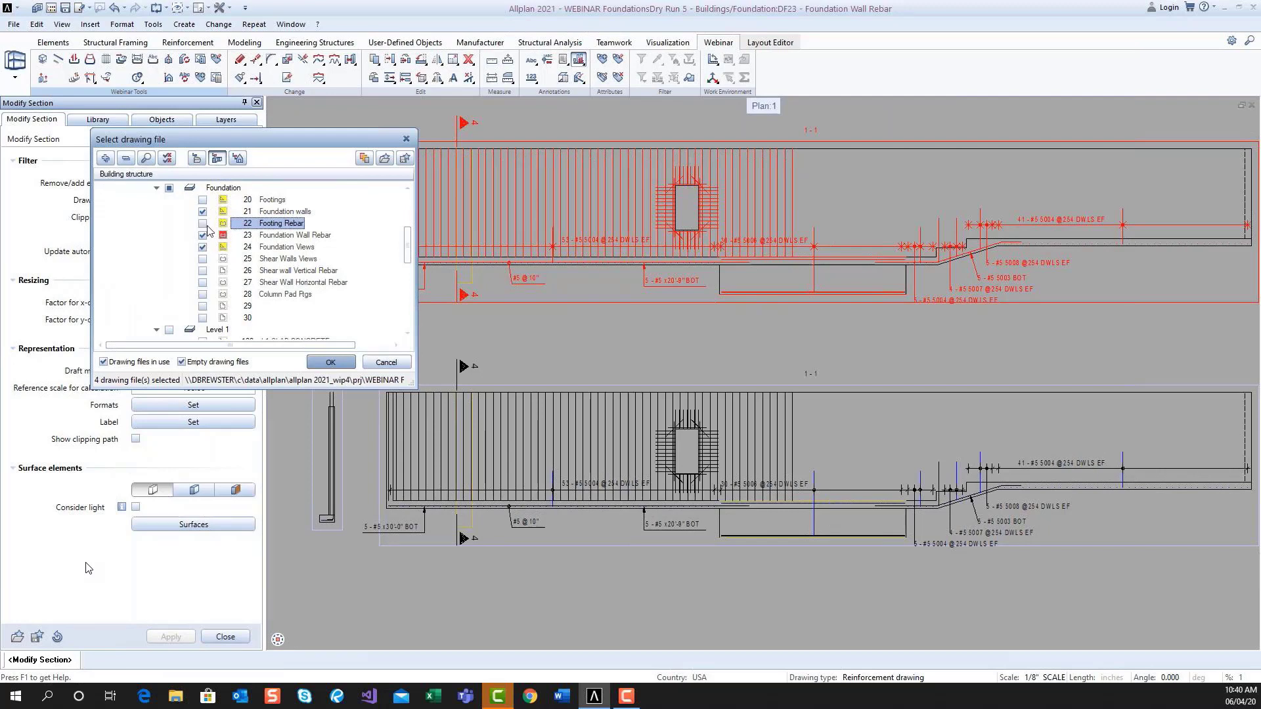
left_click(339, 366)
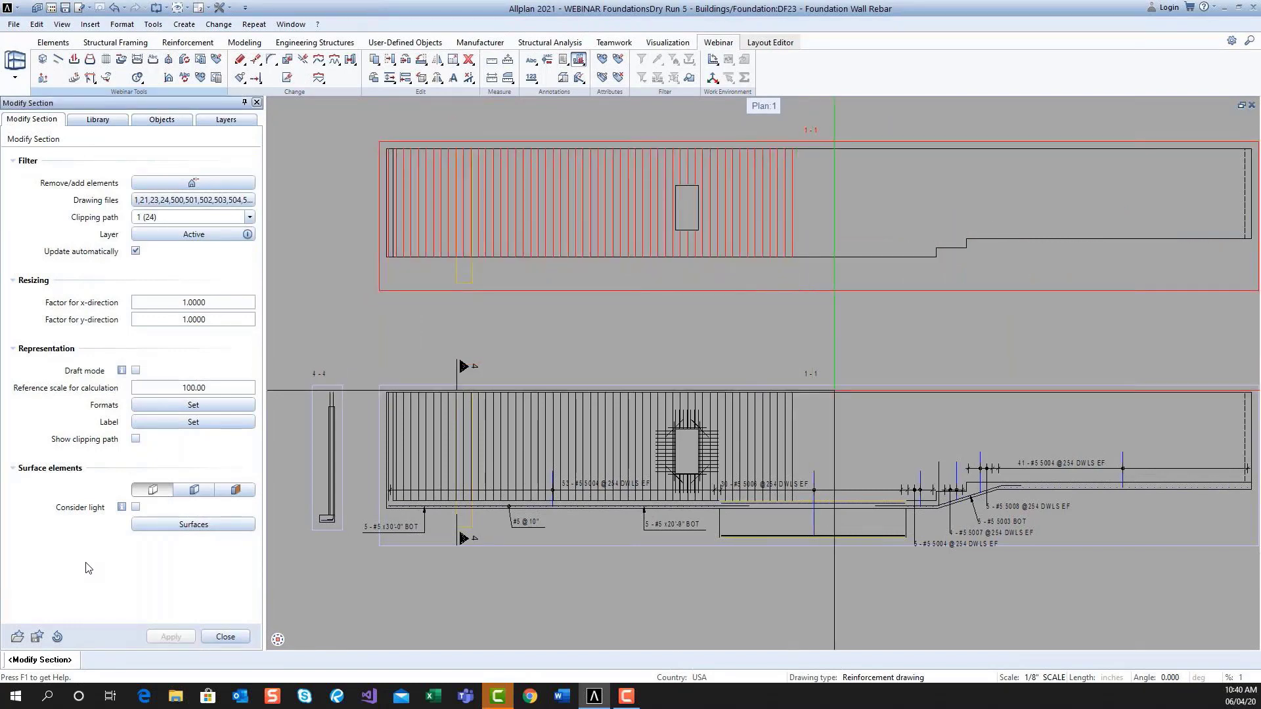
key("Escape")
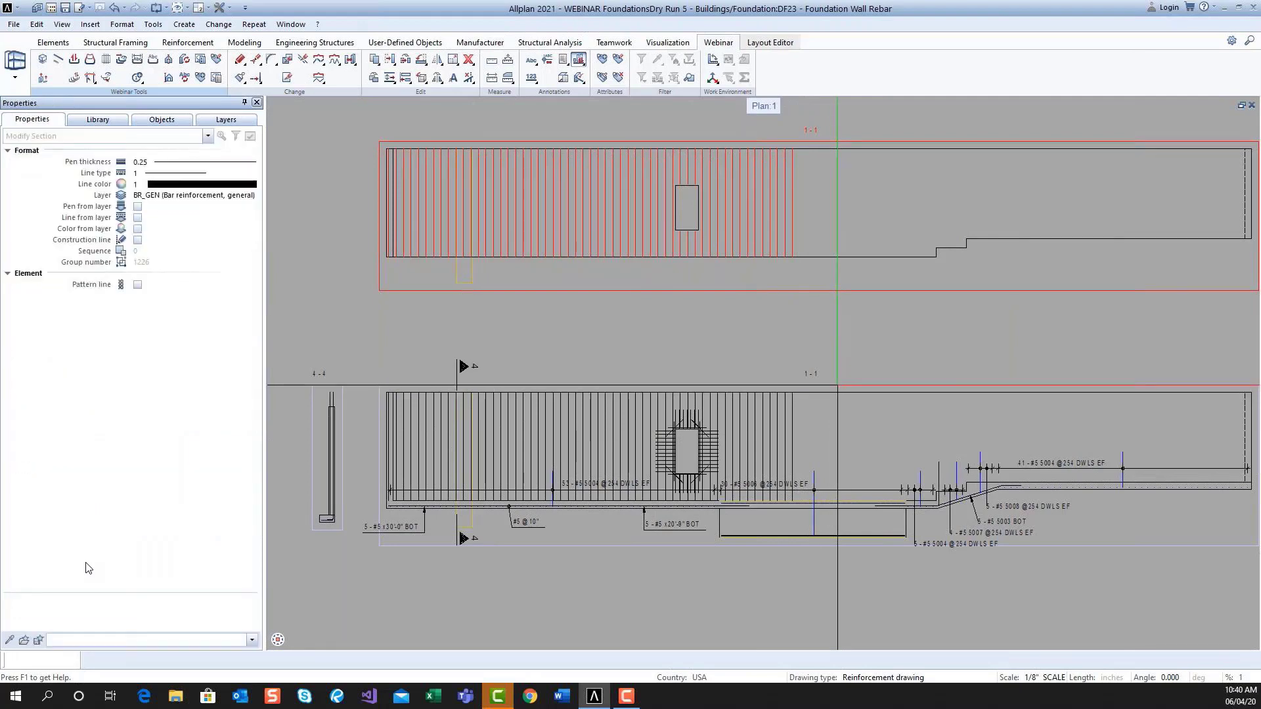
- Exclude drawing file 23 Foundation Wall Rebar from the lower elevation 1-1
double_click(837, 386)
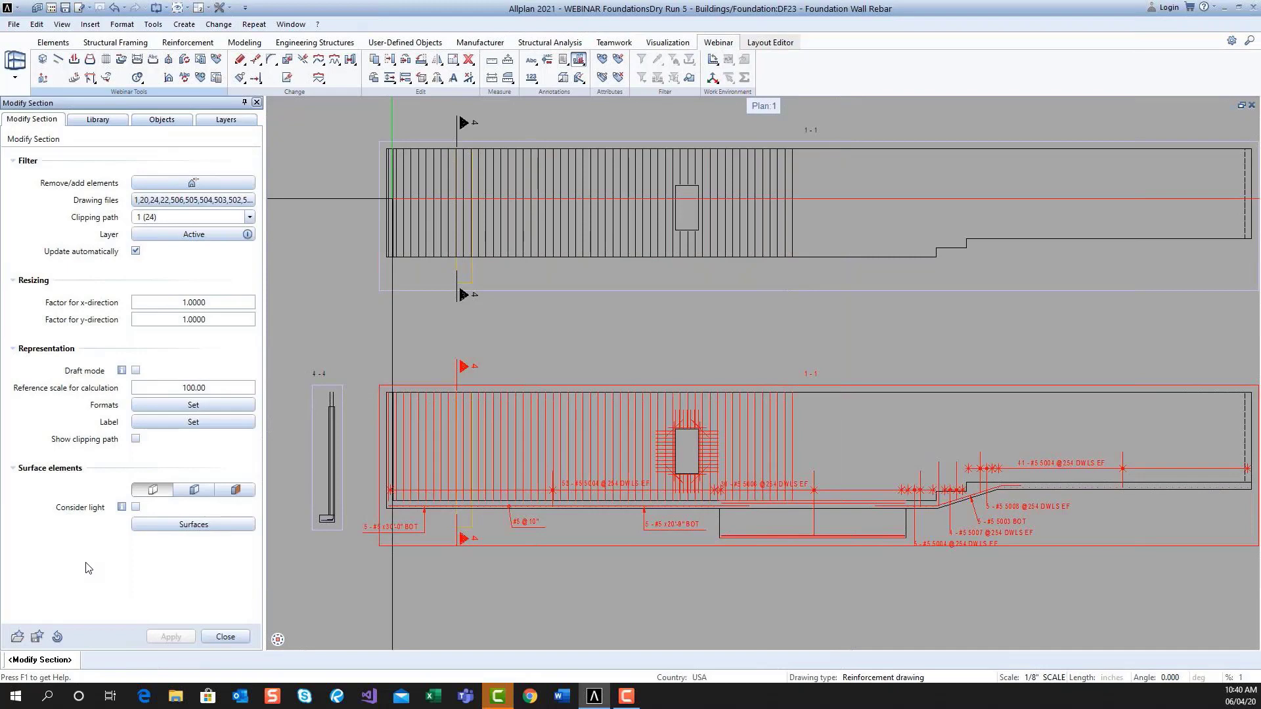
left_click(193, 200)
scroll(243, 226, "down", 3)
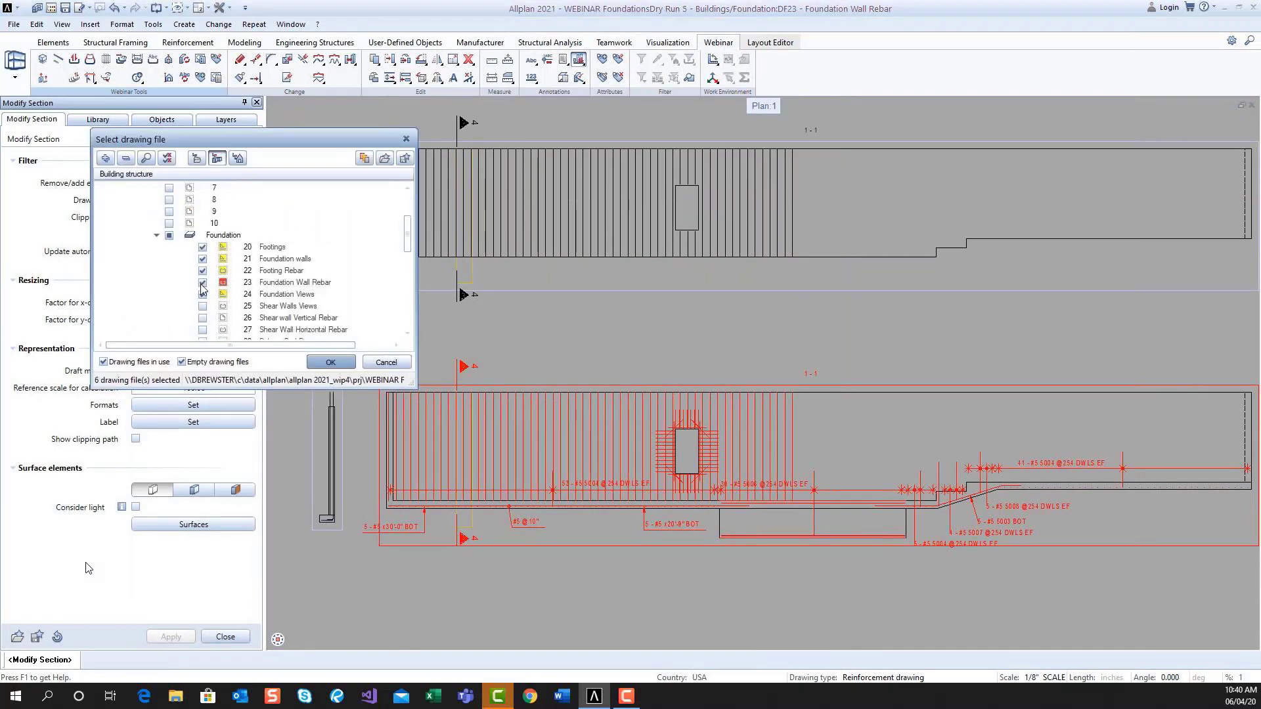
left_click(203, 283)
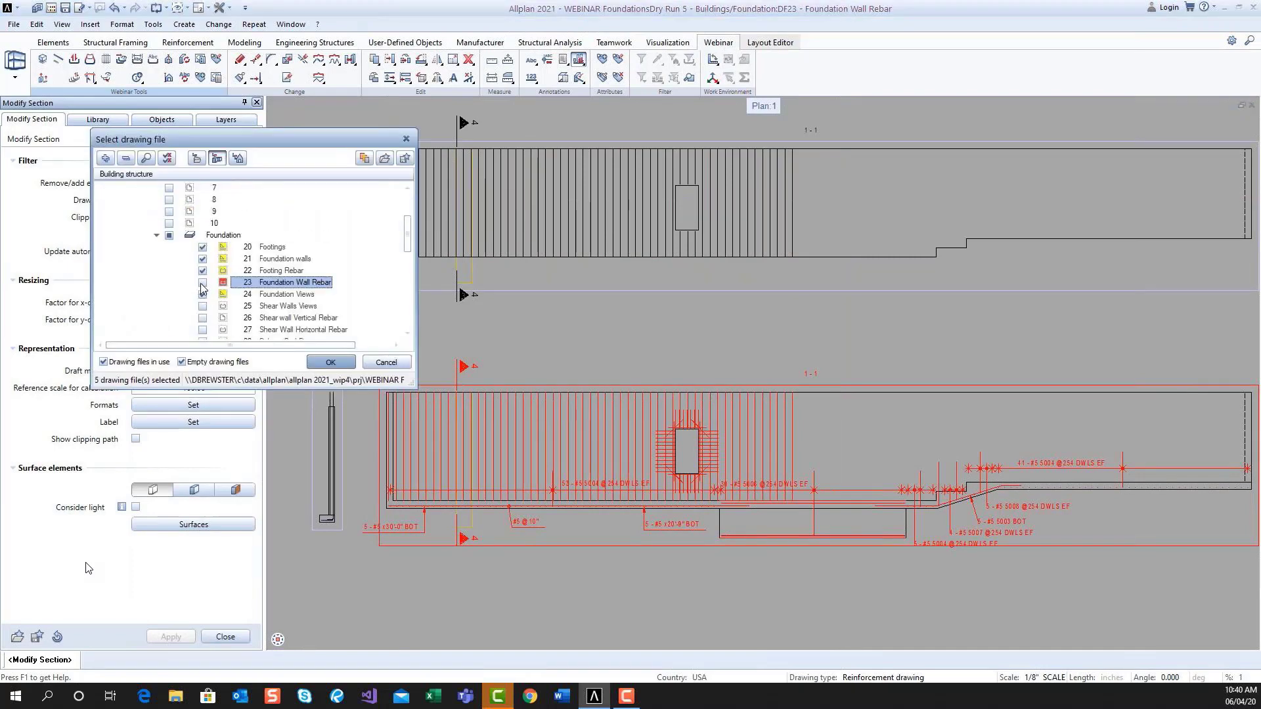
left_click(330, 360)
left_click(331, 362)
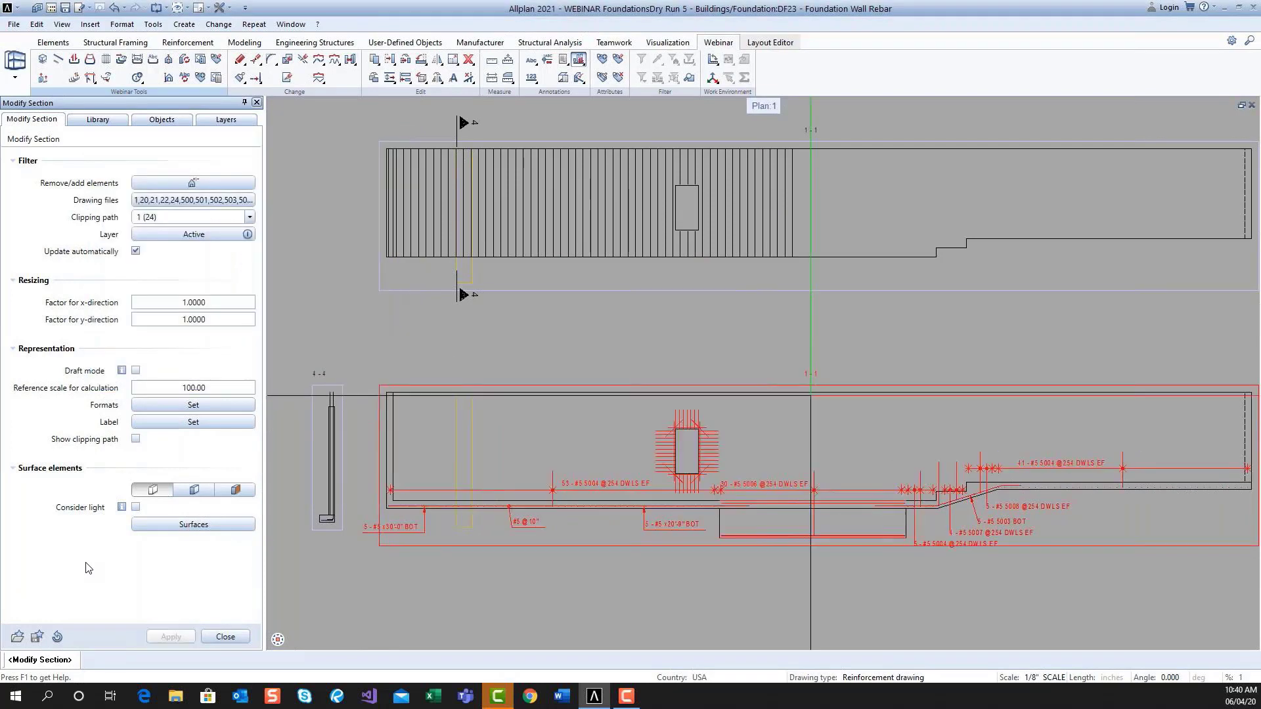
key("Escape")
- Start a full bar schema for the rebars in the lower elevation 1-1
scroll(810, 395, "down", 2)
scroll(887, 373, "up", 1)
middle_click_drag(887, 372, 846, 312)
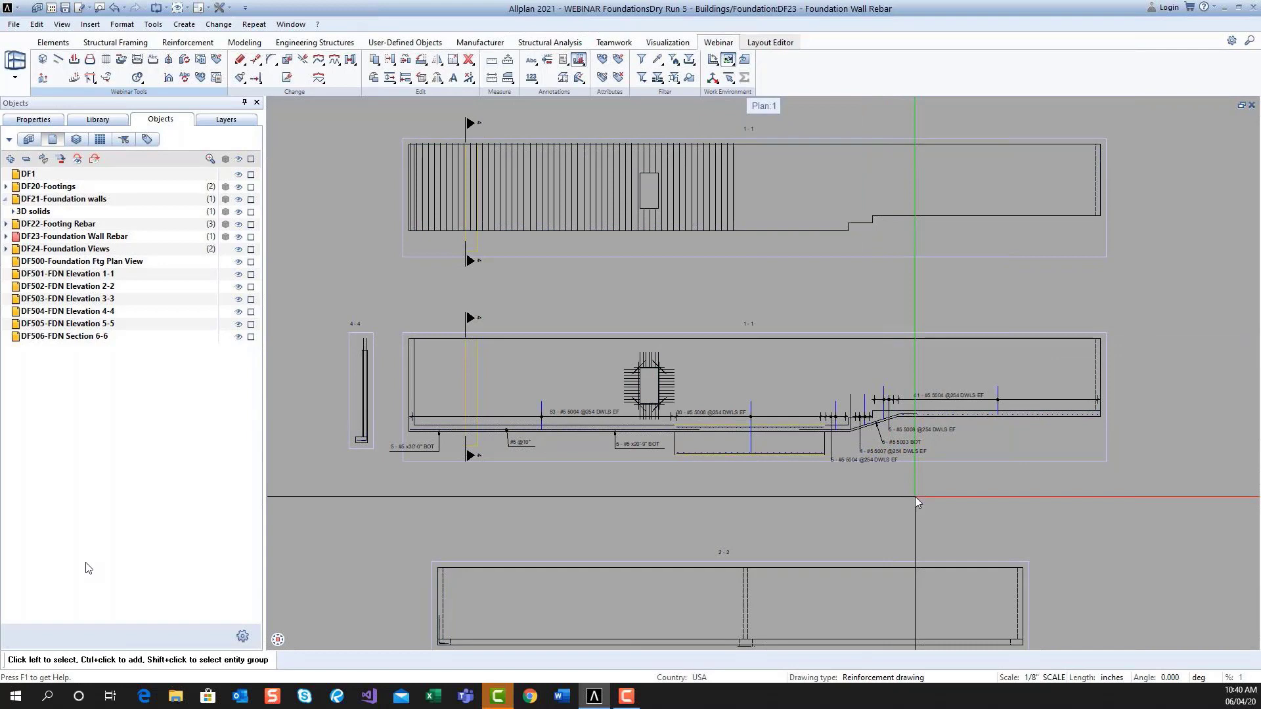
scroll(916, 498, "up", 1)
middle_click_drag(933, 490, 939, 440)
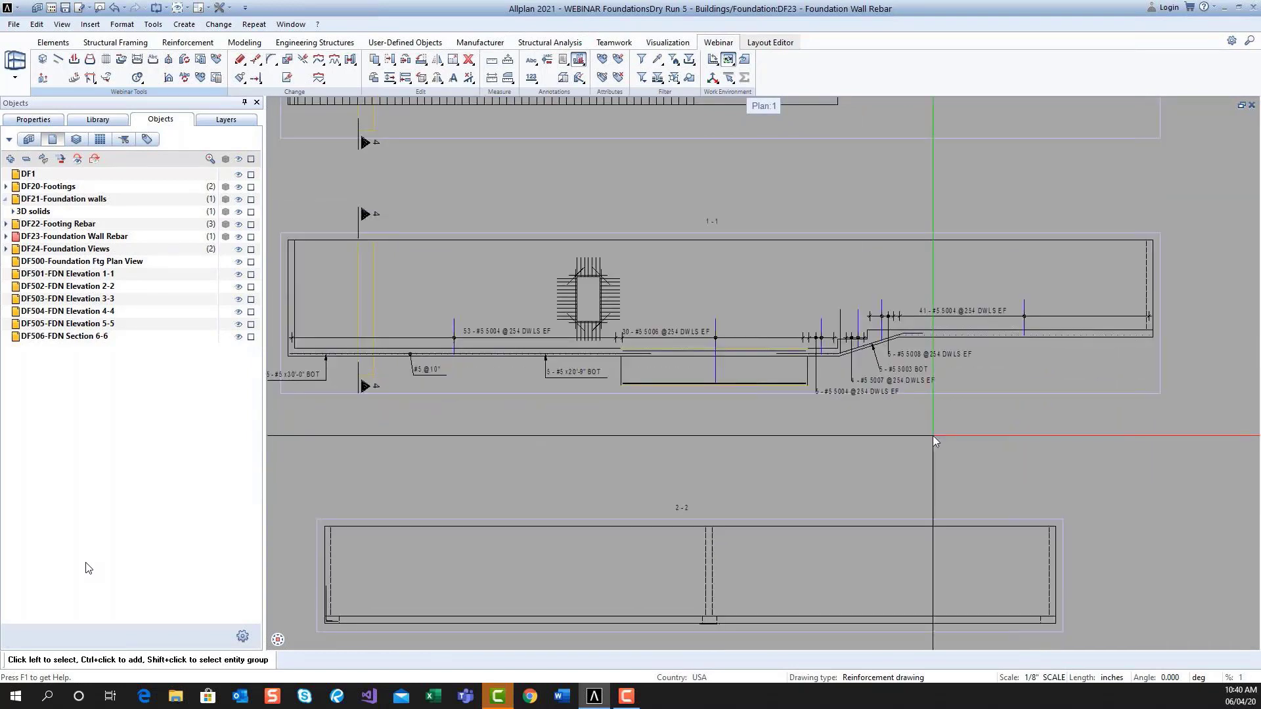
left_click(178, 44)
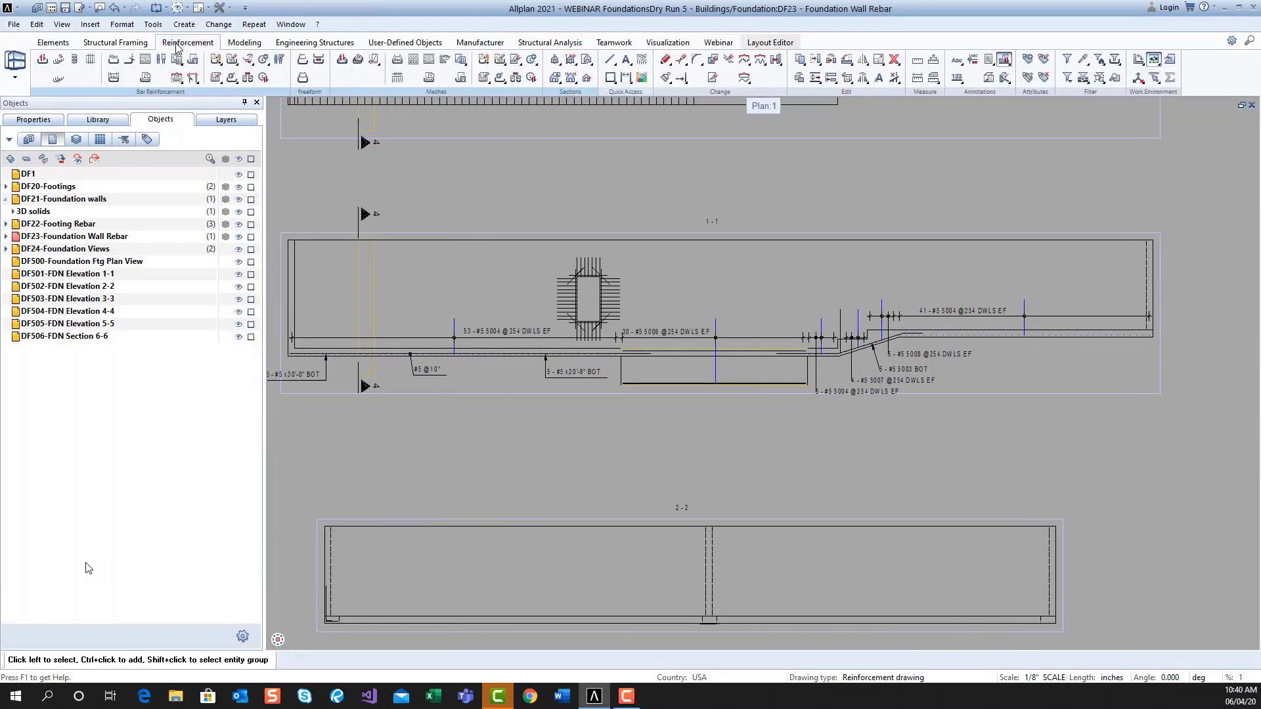
left_click(146, 60)
scroll(856, 340, "up", 1)
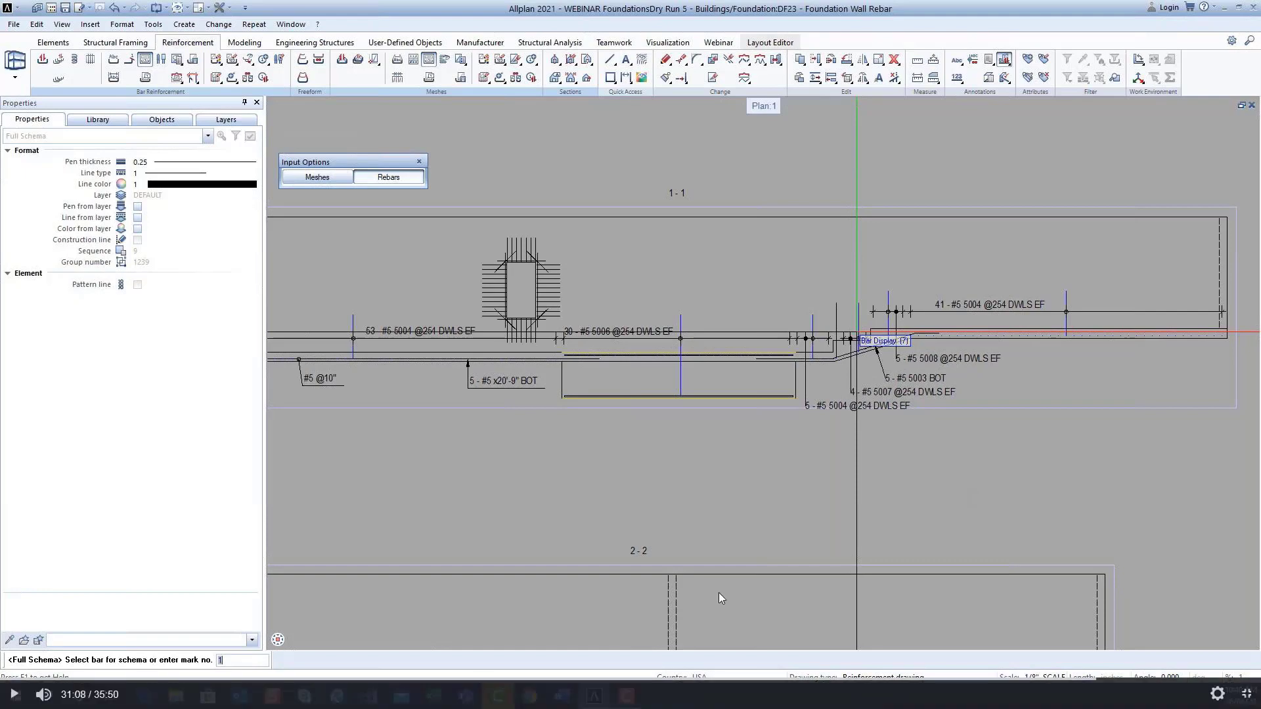
left_click(14, 695)
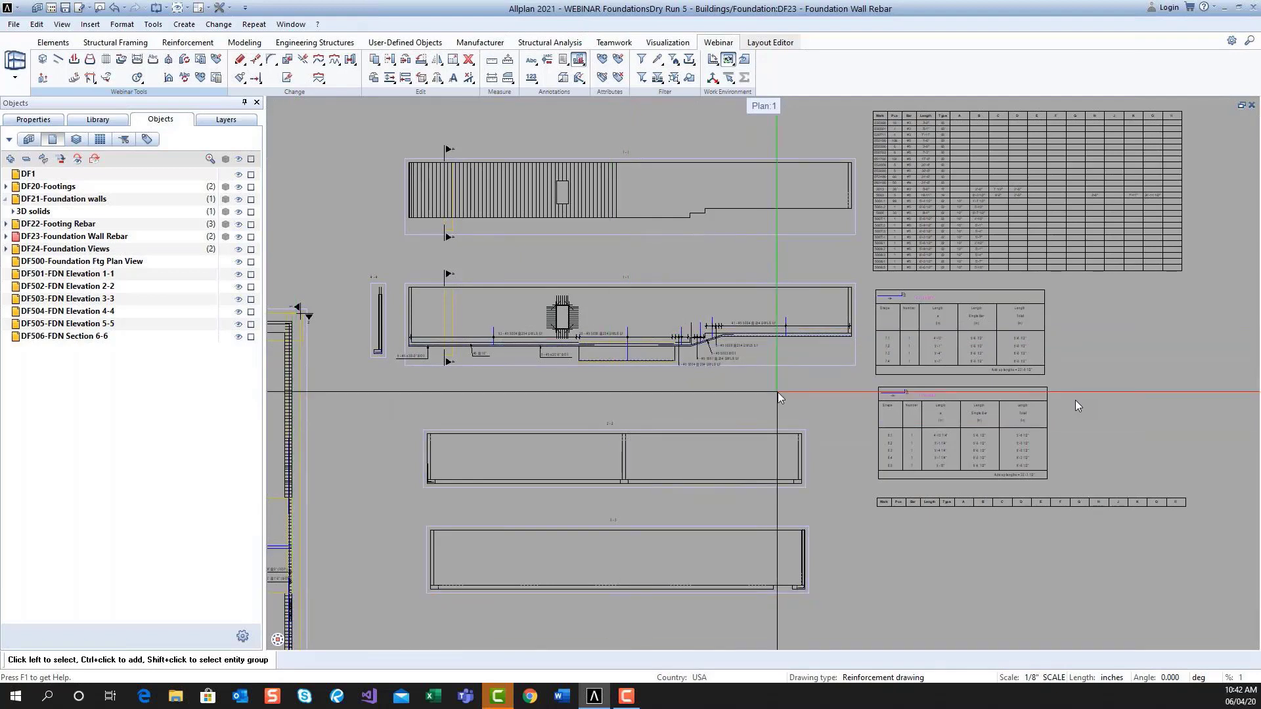
- Start assigning attributes to elements and load the attribute favorite Release 11111 with description Footings 1 and rebar prefix A
left_click(604, 63)
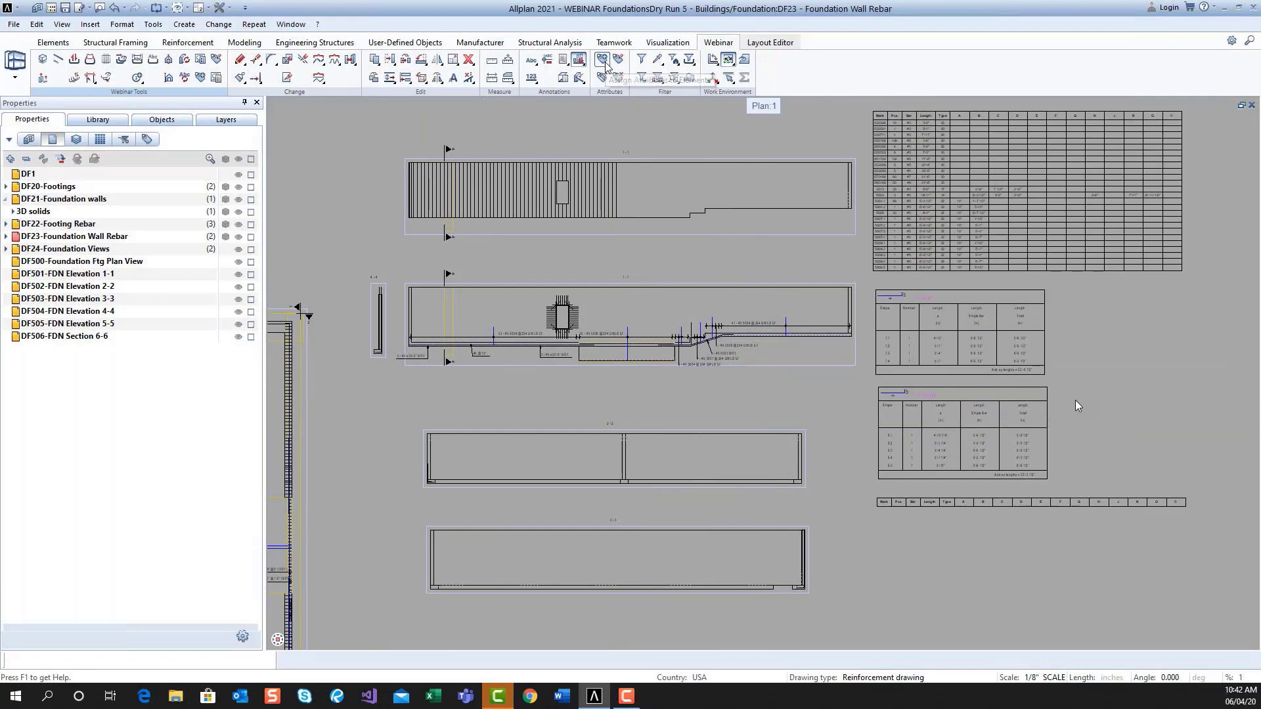
left_click(347, 162)
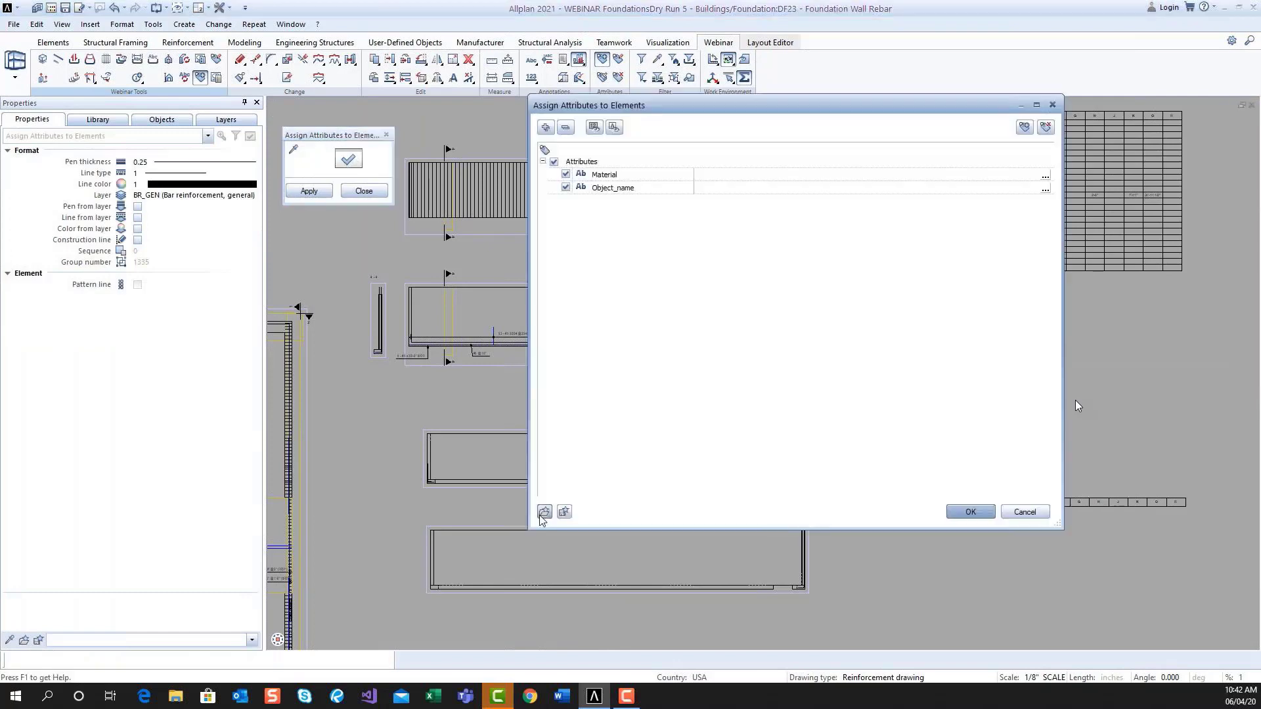
left_click(545, 513)
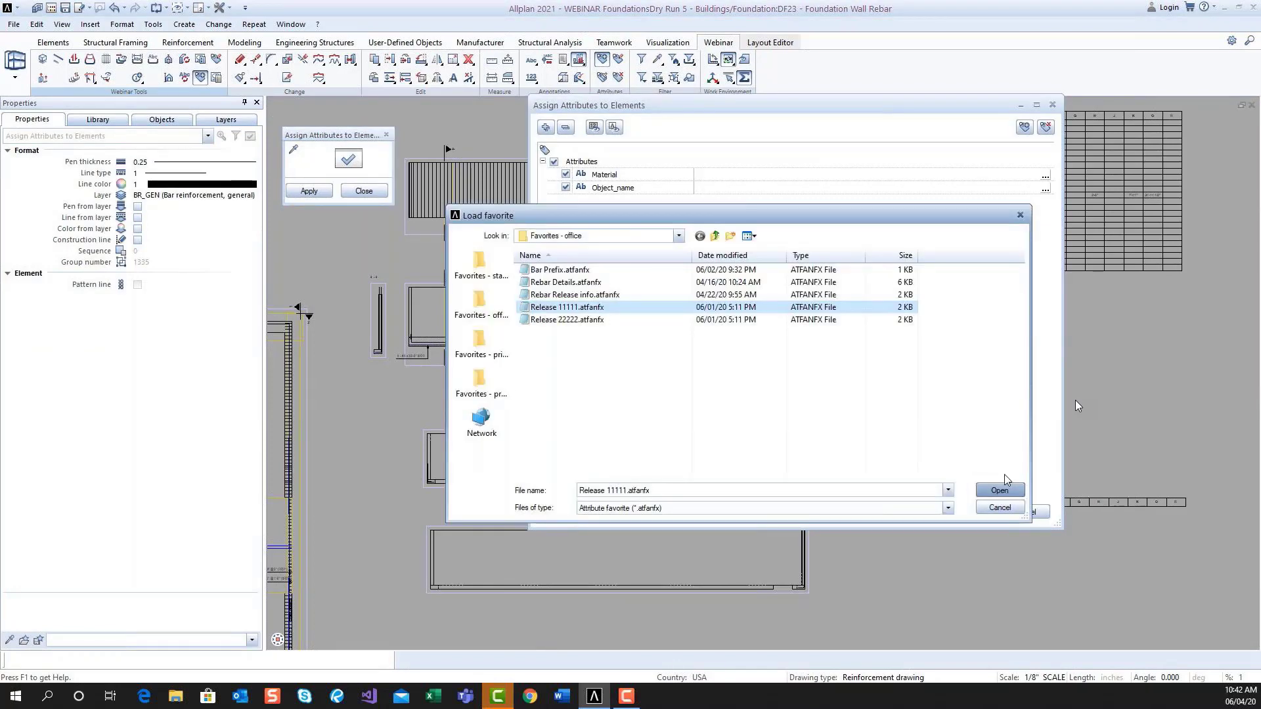
left_click(1001, 489)
left_click(666, 393)
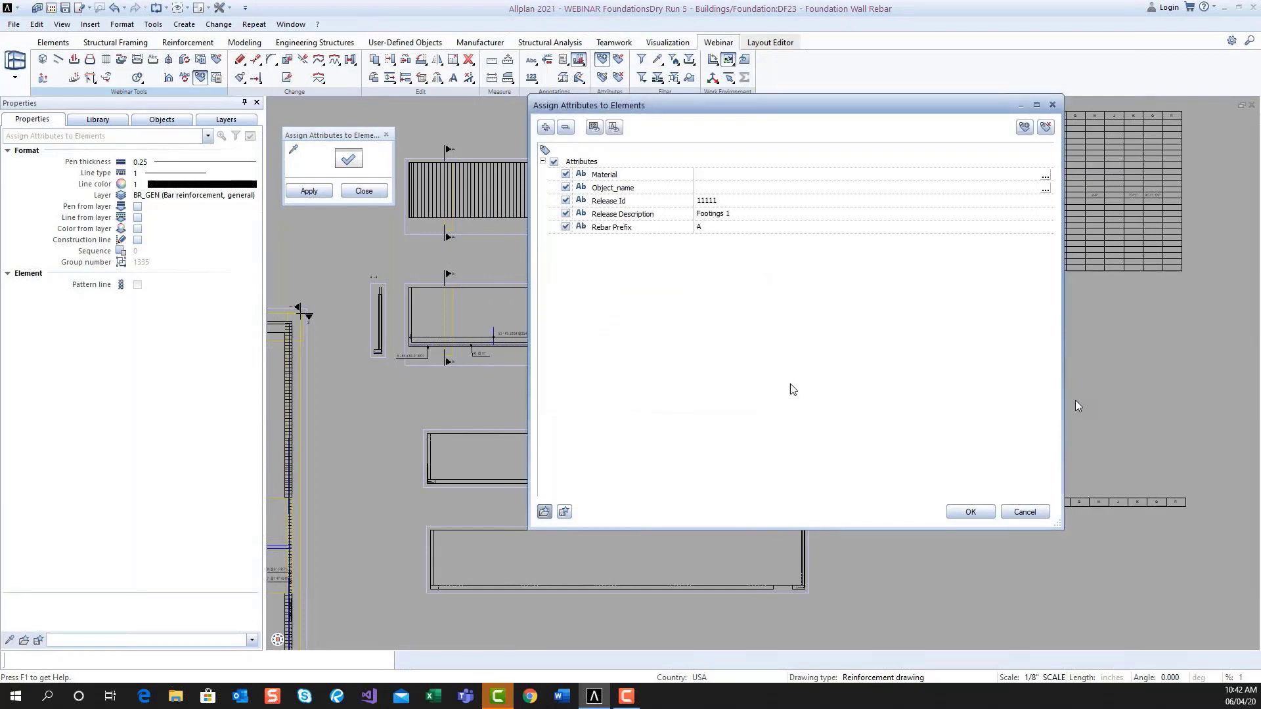
left_click(970, 513)
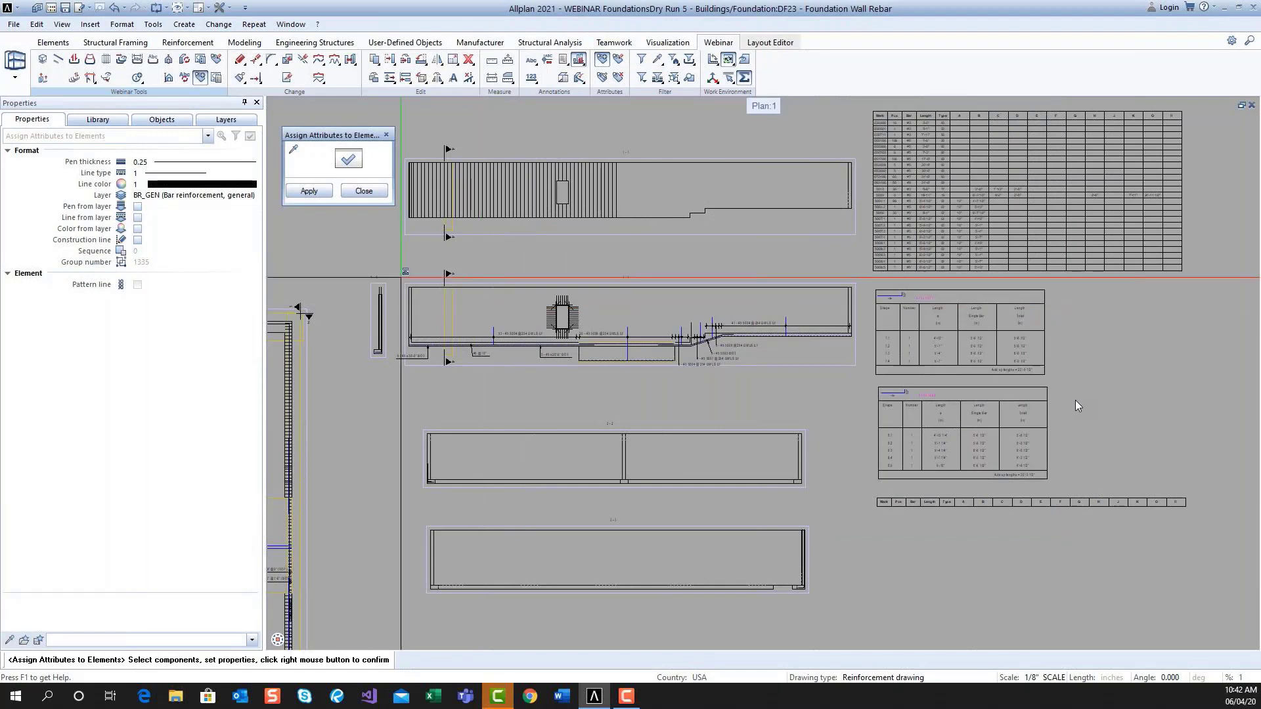
- Assign the loaded release attributes to all reinforcement in the lower elevation 1-1
left_click_drag(398, 277, 860, 381)
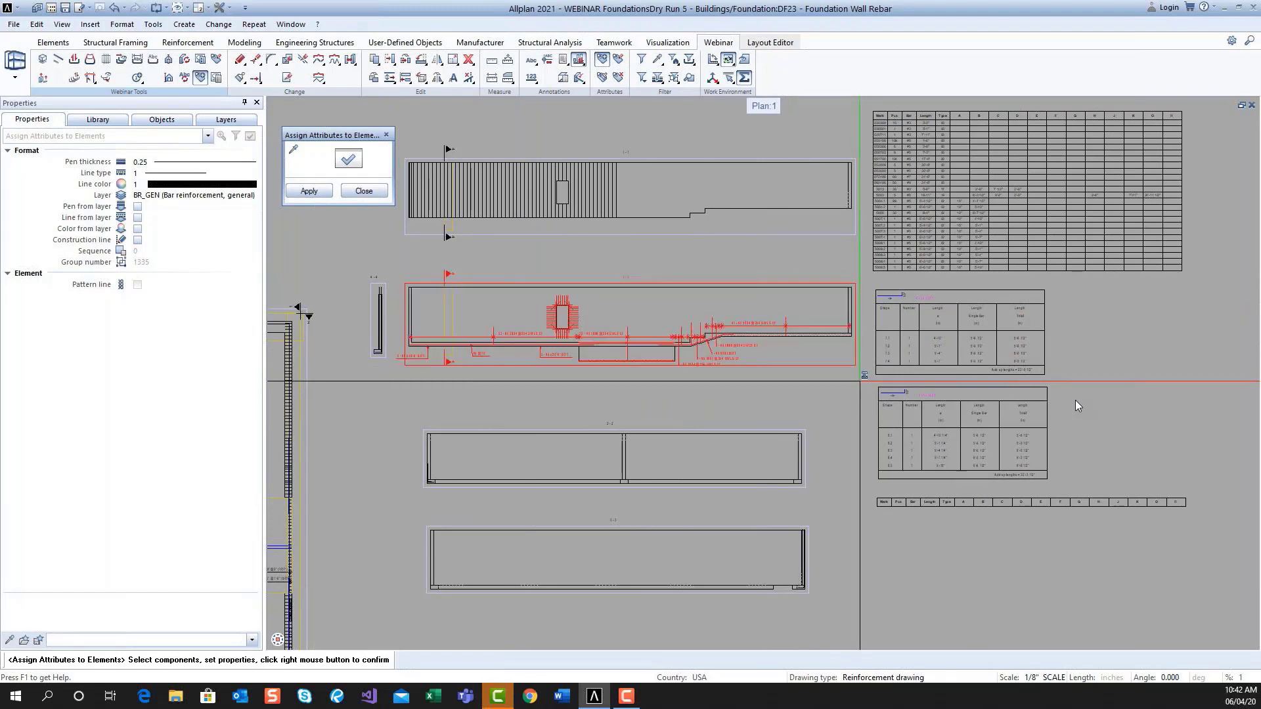
right_click(825, 376)
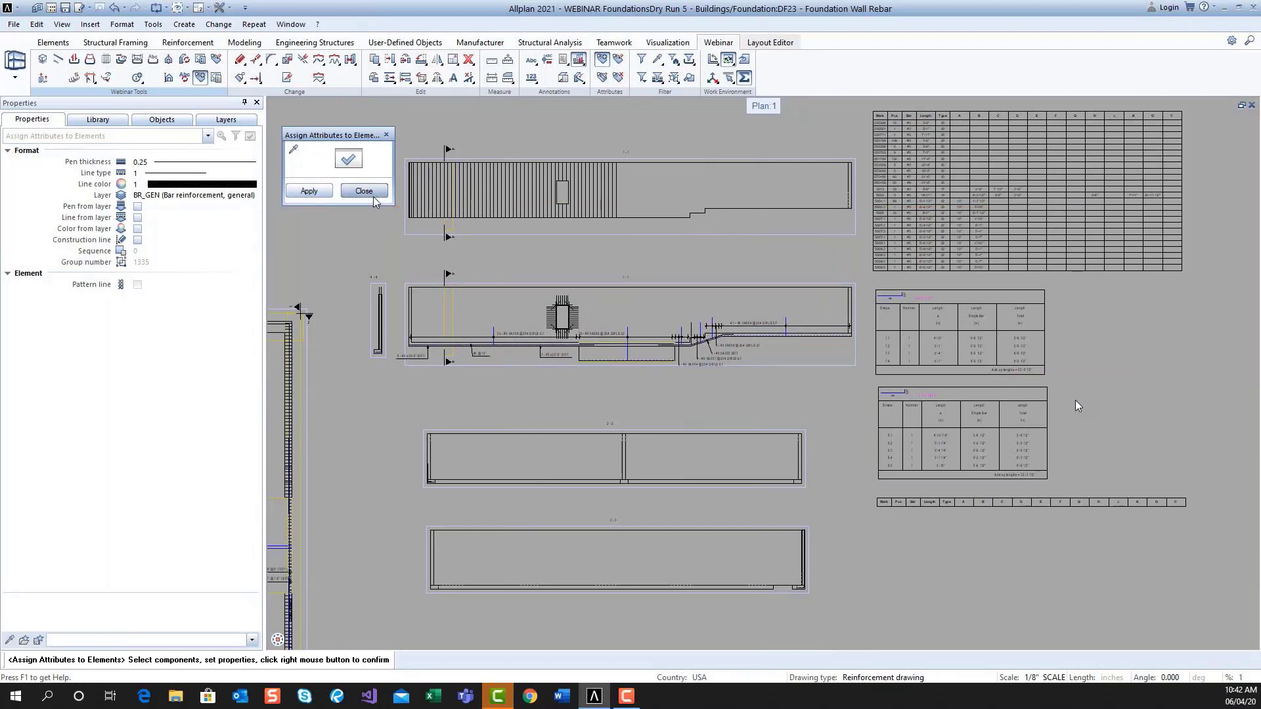
key("Escape")
scroll(692, 372, "up", 2)
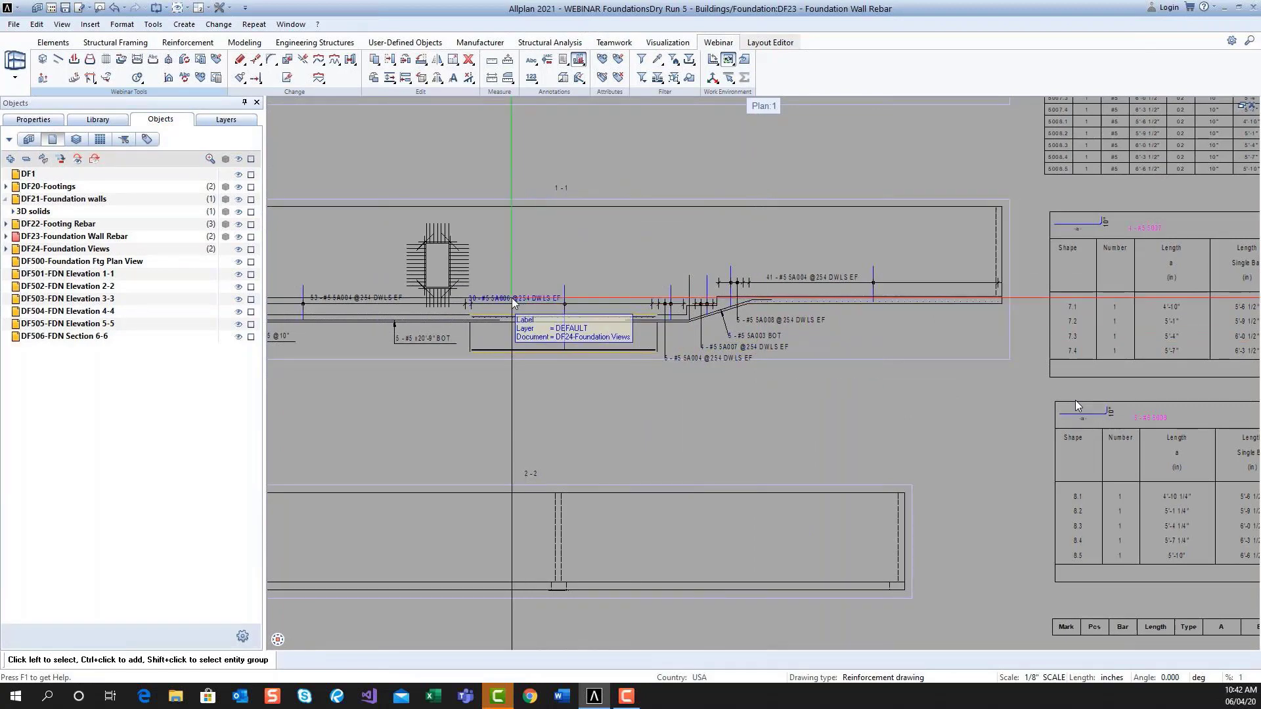
- Refresh the bar schedules and schemas with the release attributes, and review the legends beside the elevations
left_click(185, 78)
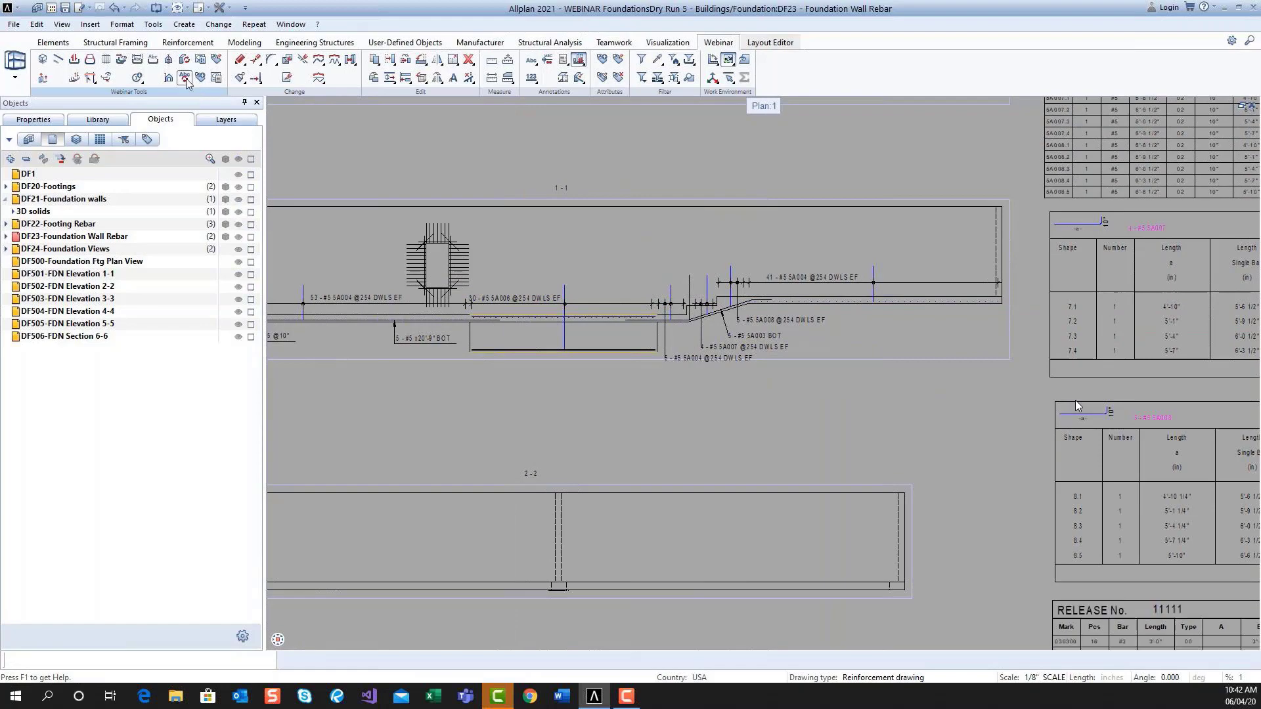
scroll(992, 305, "down", 2)
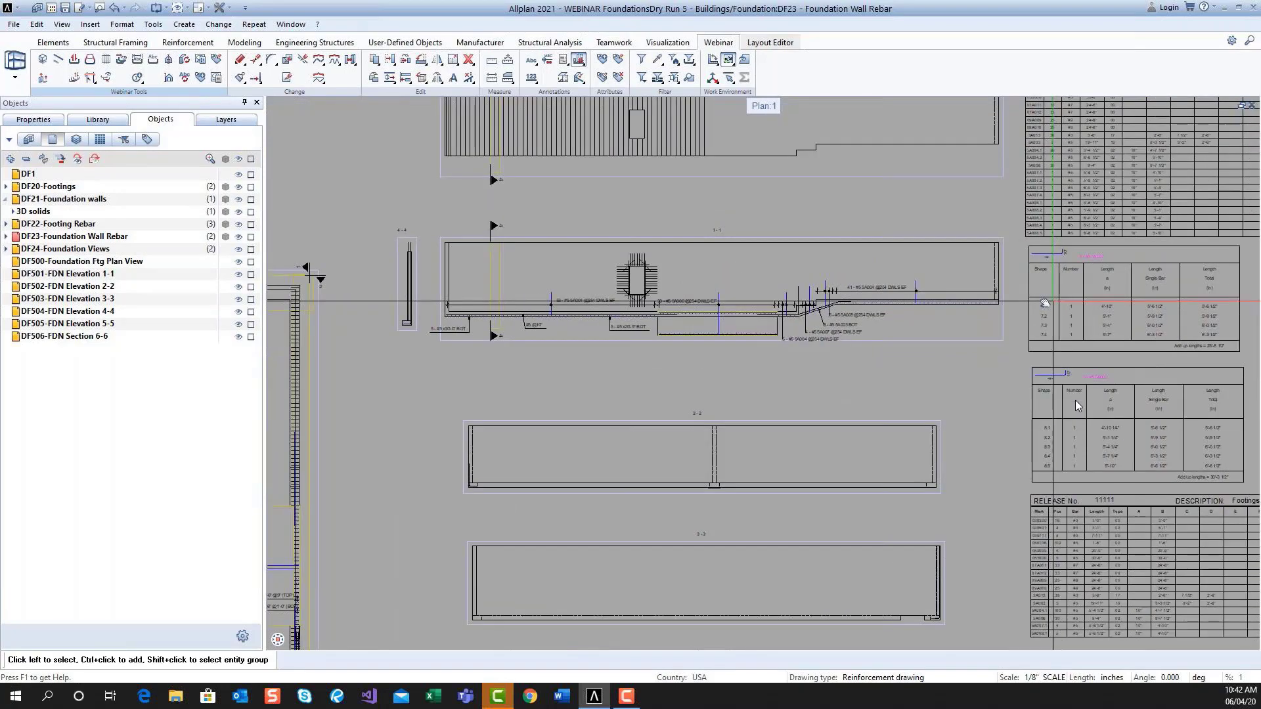
scroll(1075, 400, "down", 1)
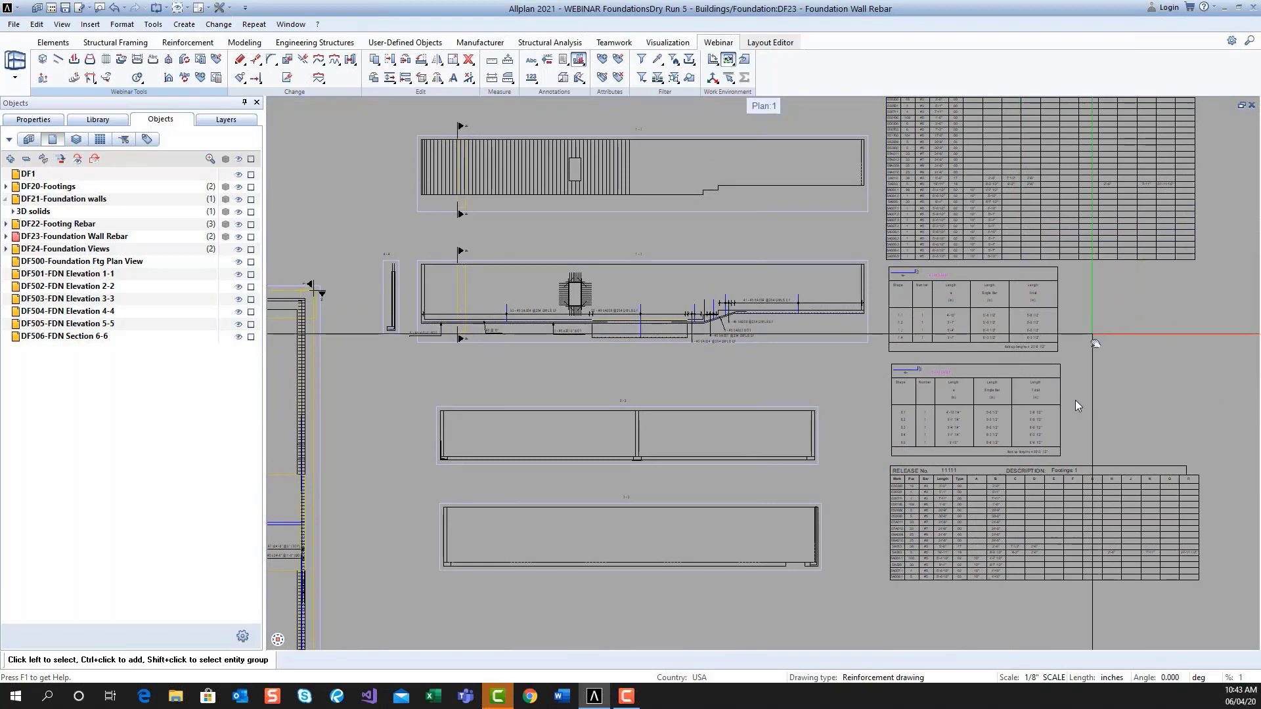
scroll(1076, 402, "up", 2)
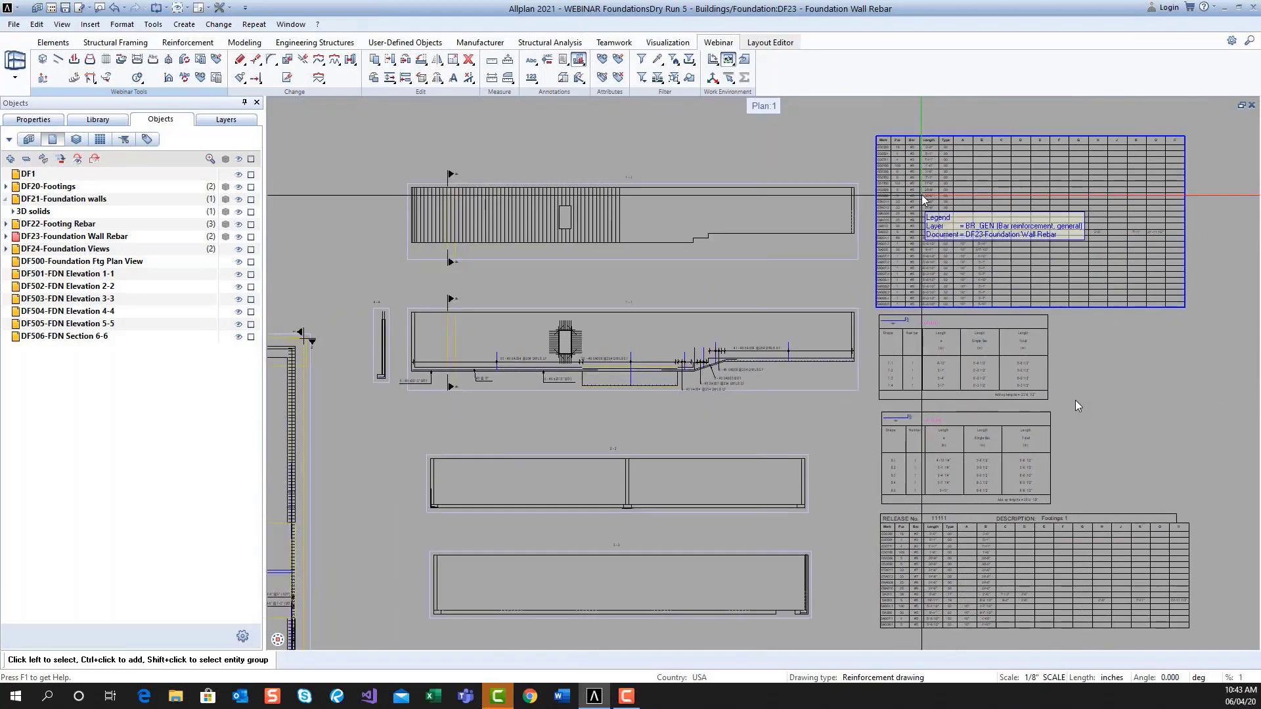
scroll(1076, 406, "down", 2)
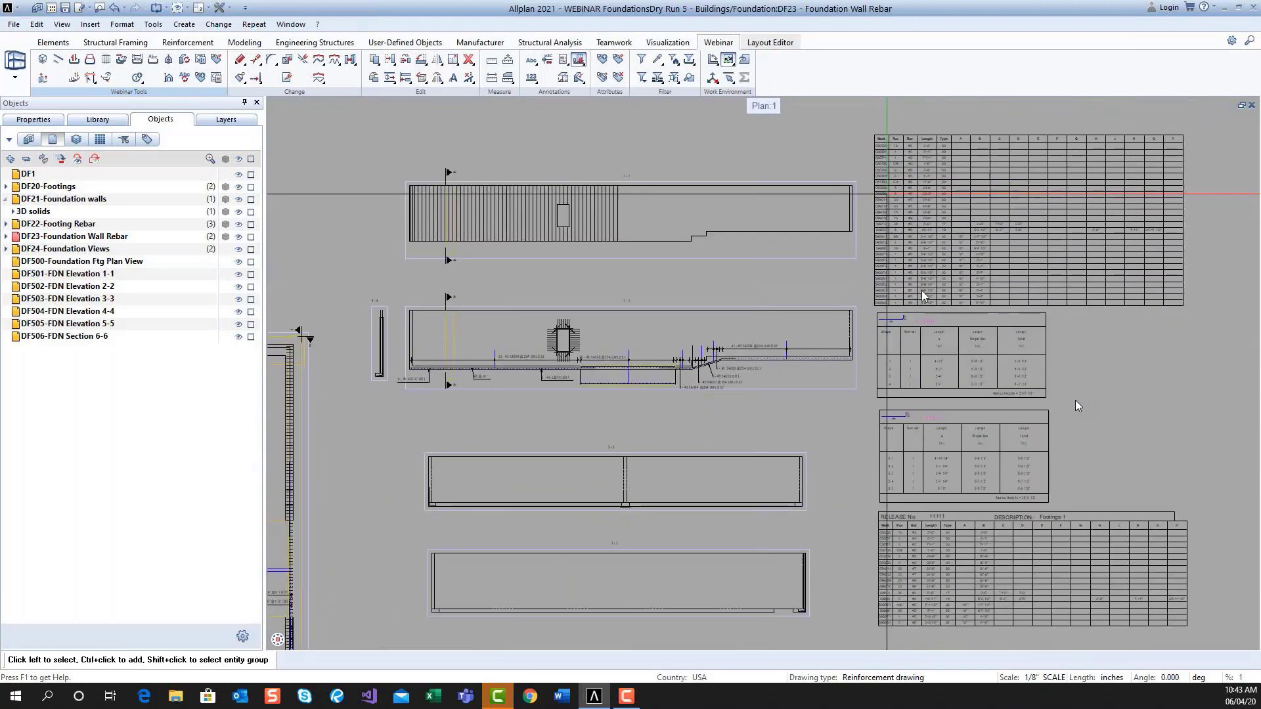
middle_click_drag(982, 473, 1000, 407)
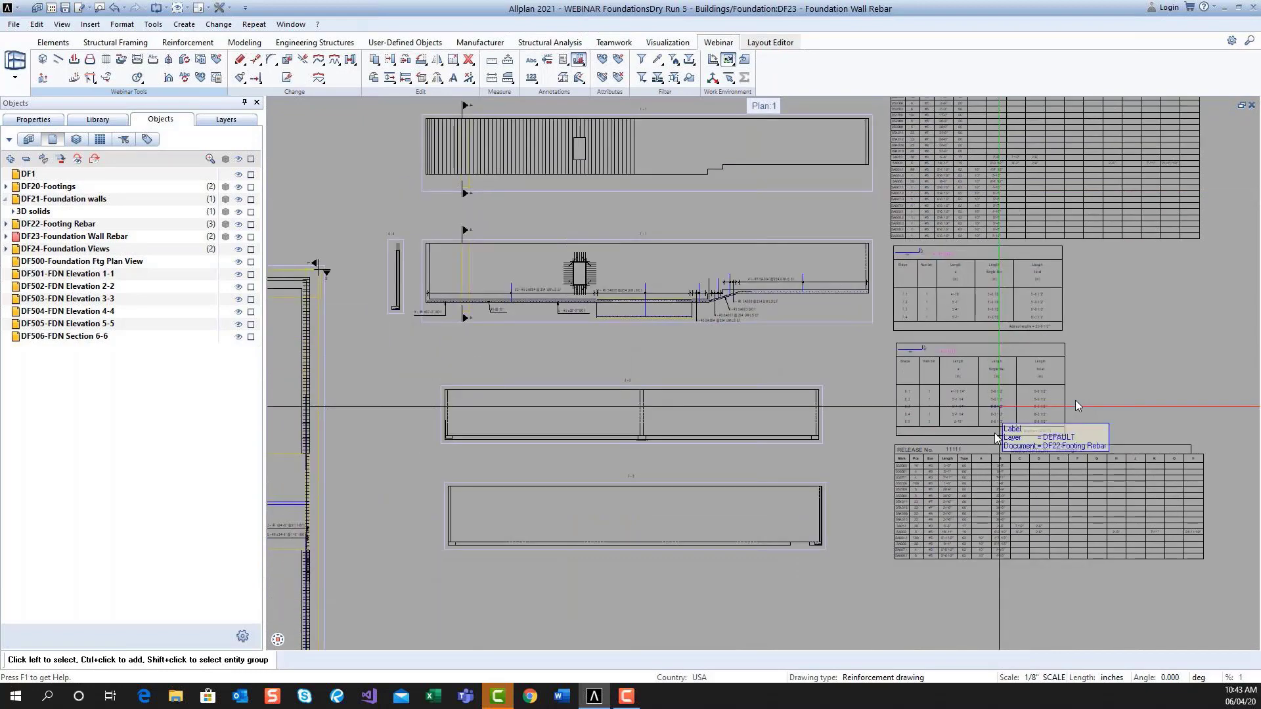
middle_click_drag(946, 509, 960, 531)
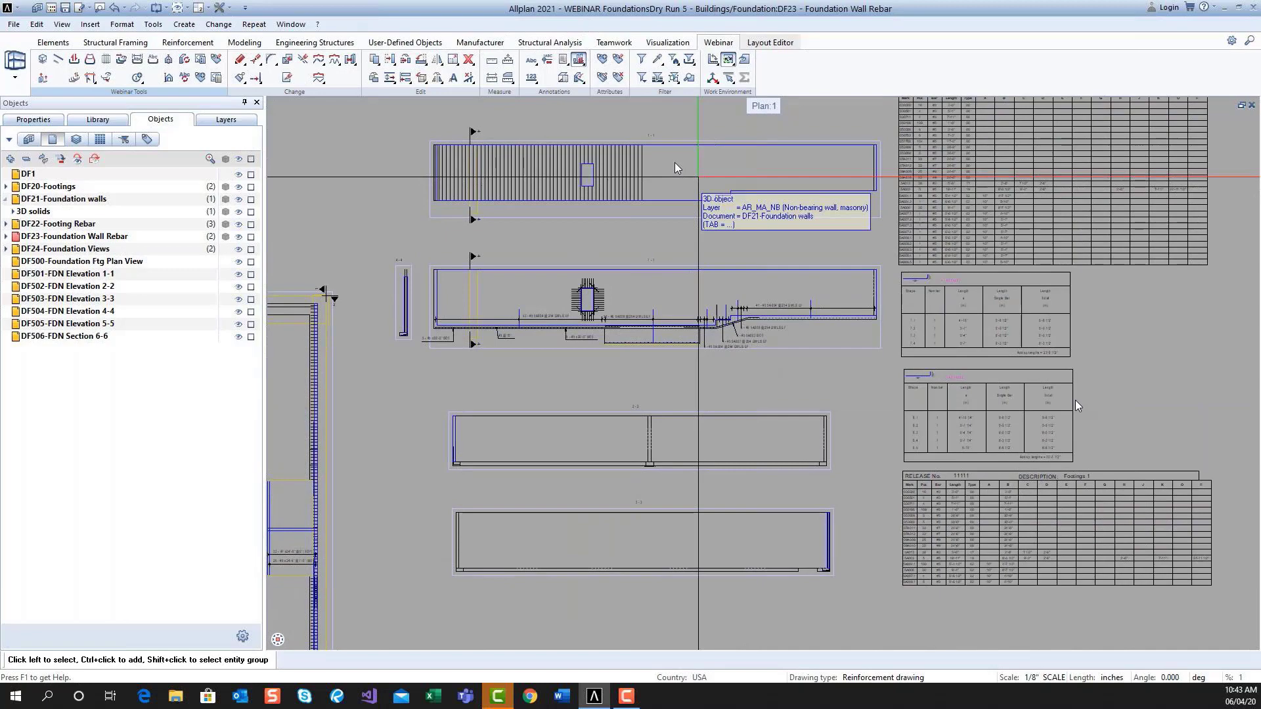
- Load the attribute favorite Release 22222 for another assignment and set its release description to Walls
left_click(603, 60)
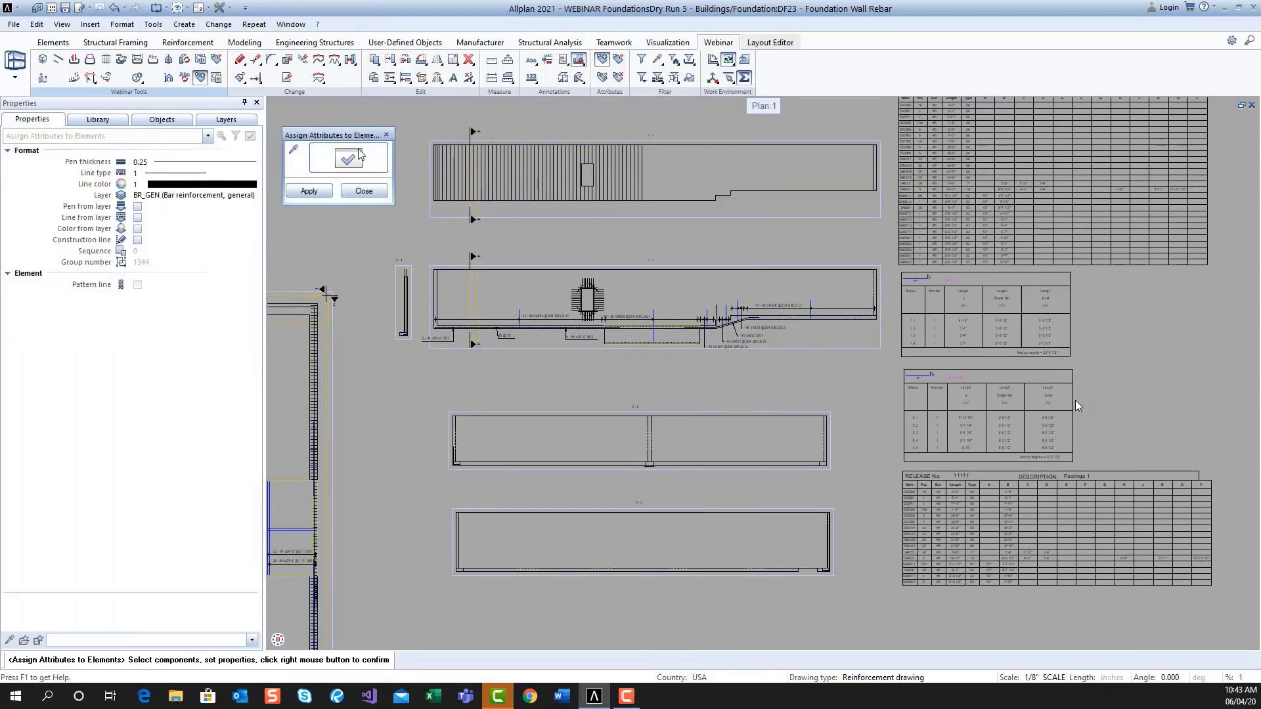
left_click(358, 153)
left_click(544, 513)
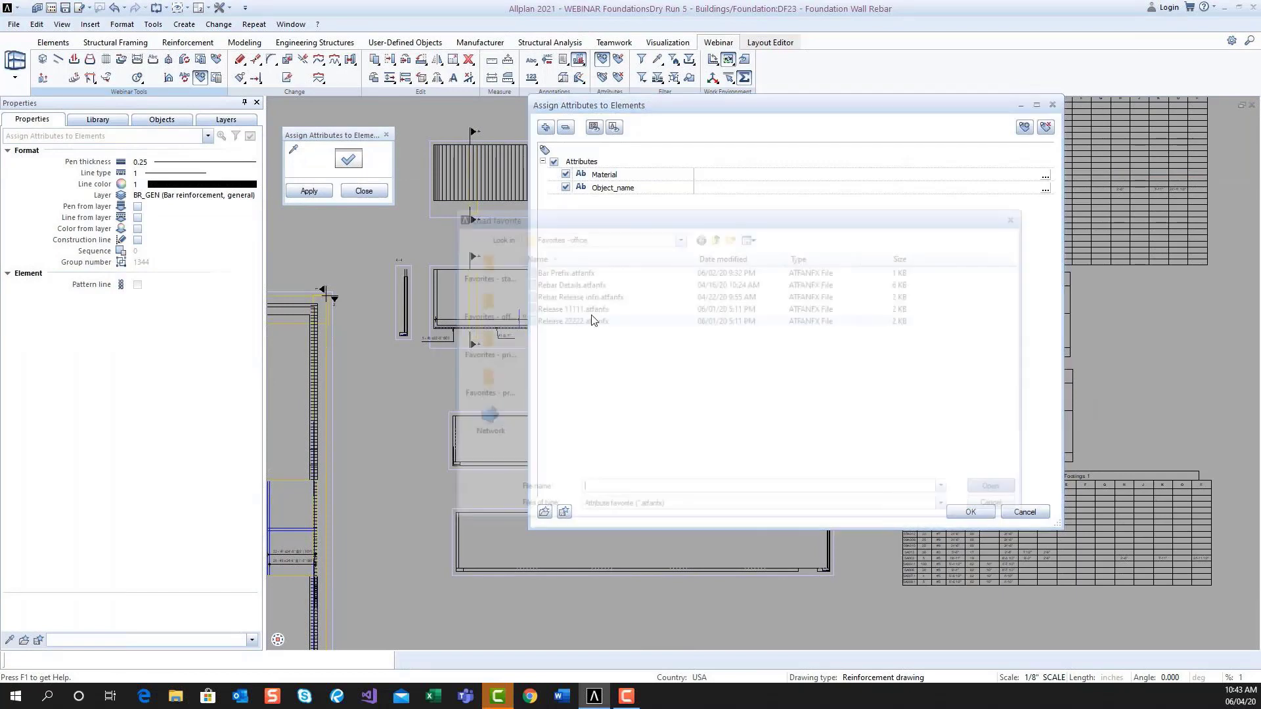
left_click(591, 320)
left_click(999, 490)
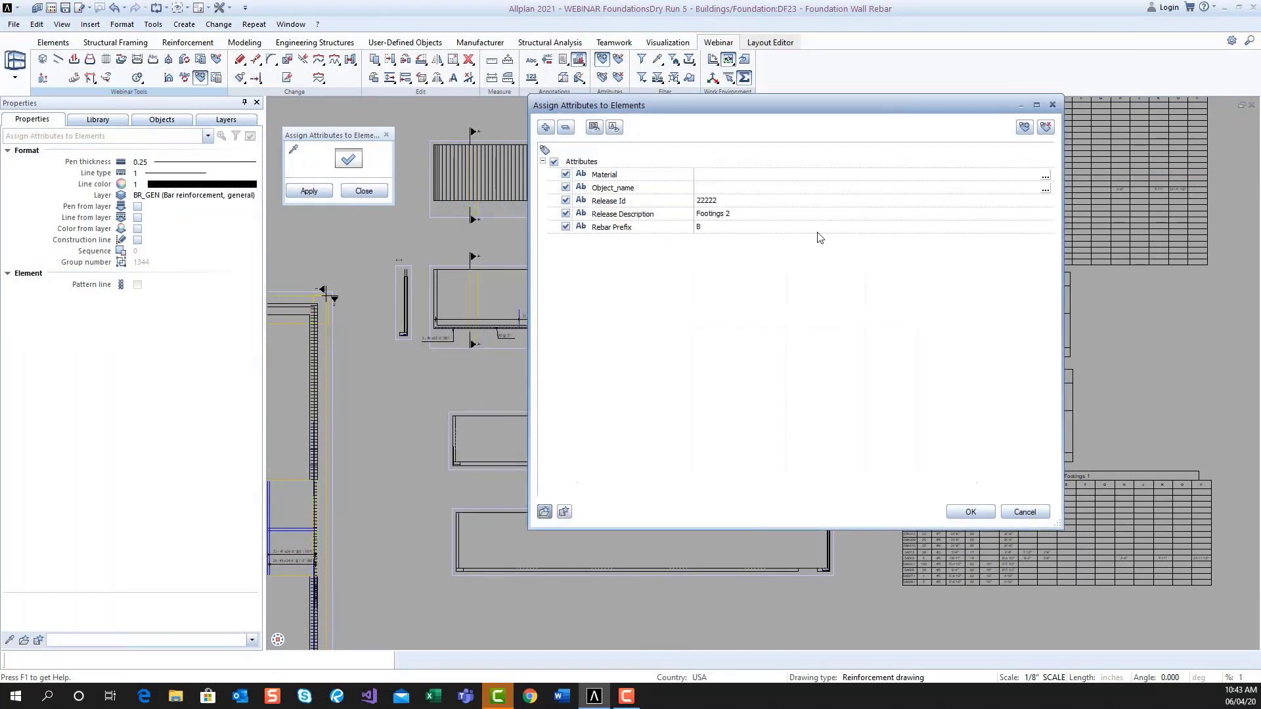
left_click(738, 213)
type("Walls")
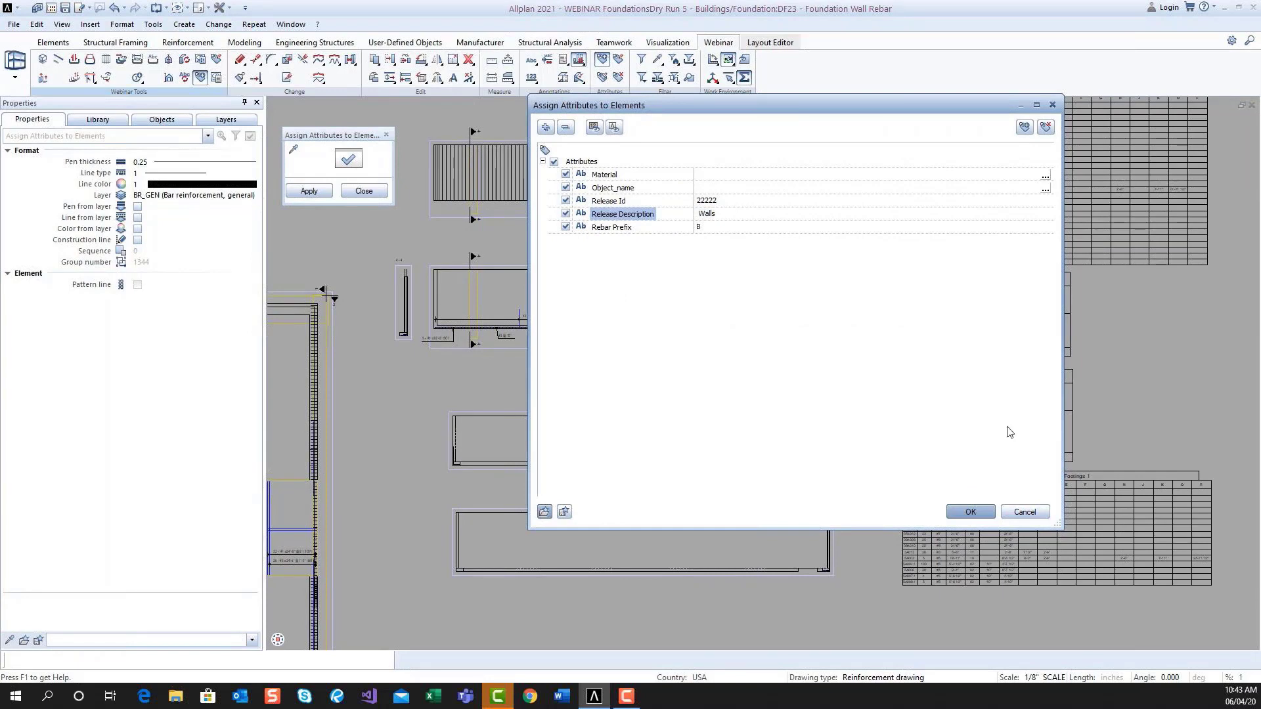
left_click(970, 512)
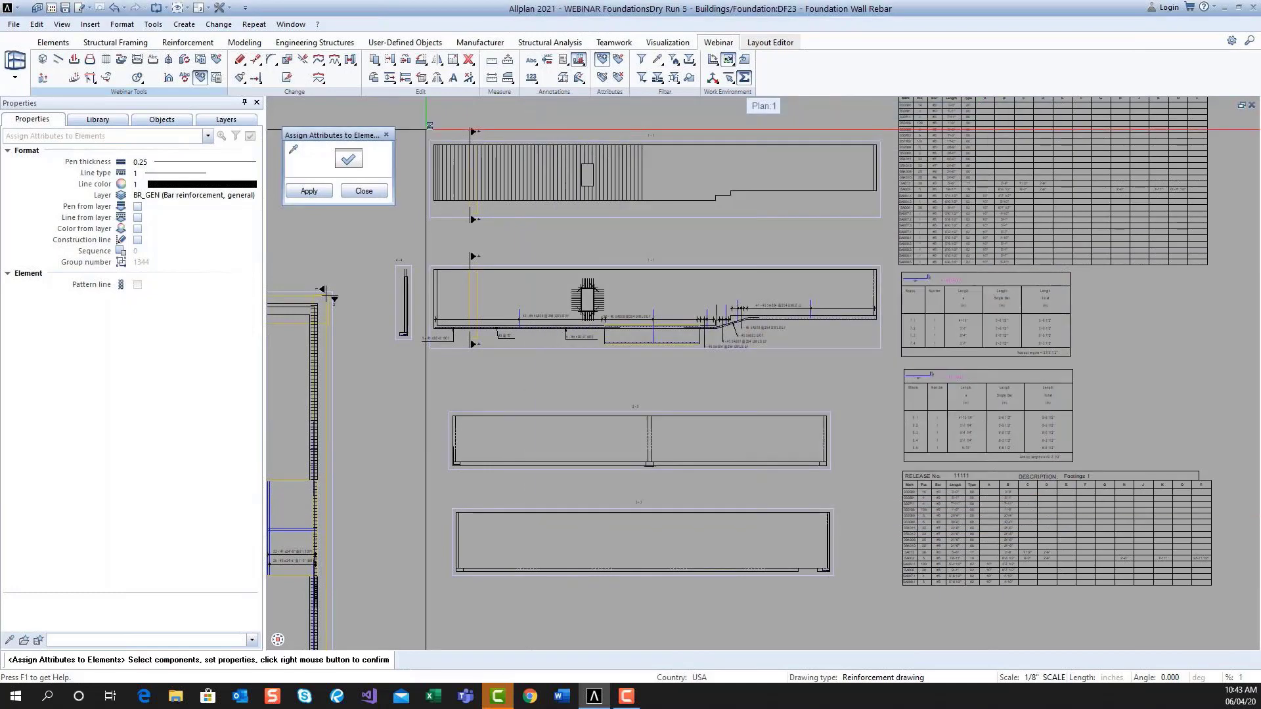
- Assign the Walls release attributes to the wall rebar in the upper elevation 1-1 and the opening reinforcement in the lower one
left_click_drag(429, 127, 667, 224)
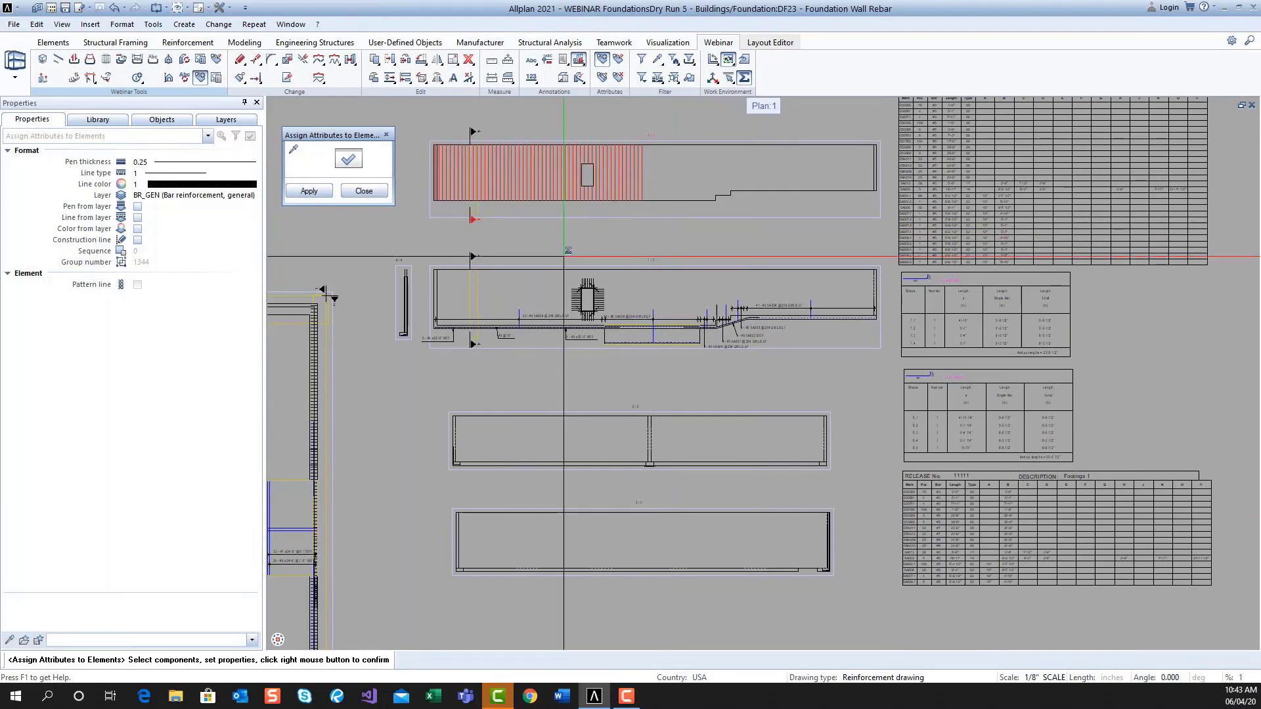
left_click_drag(563, 256, 613, 315)
left_click(331, 191)
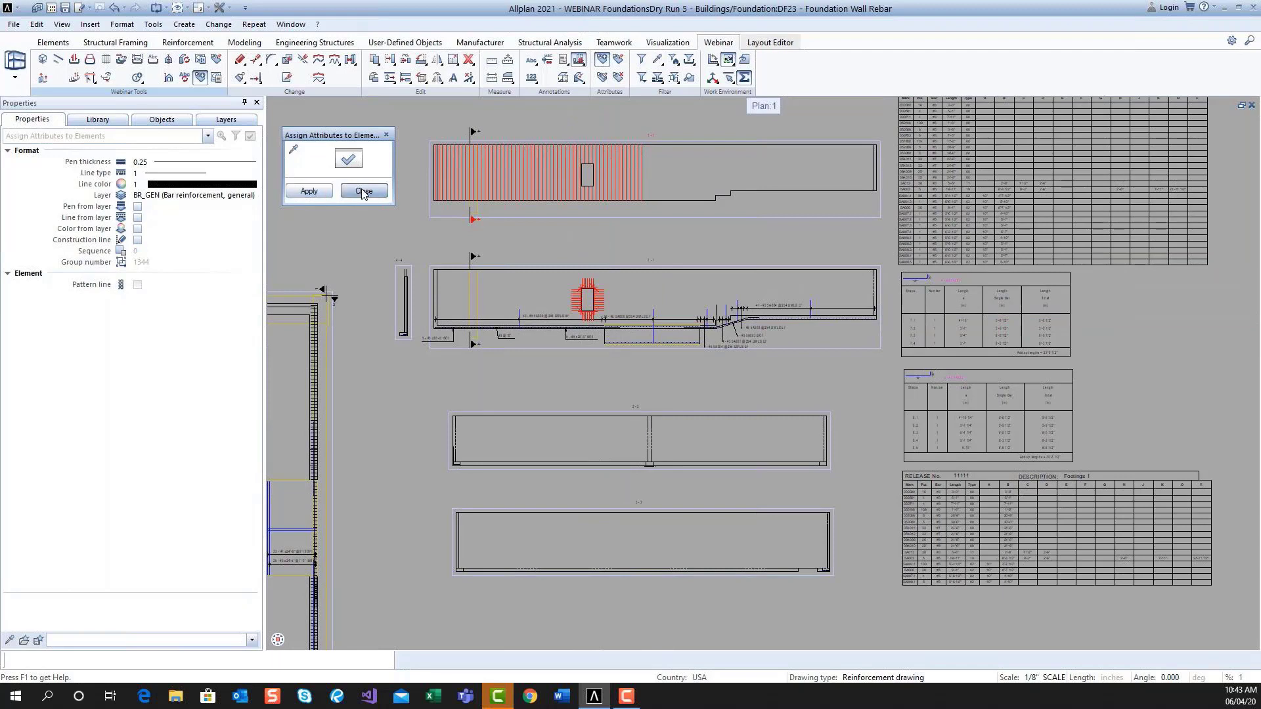
left_click(364, 191)
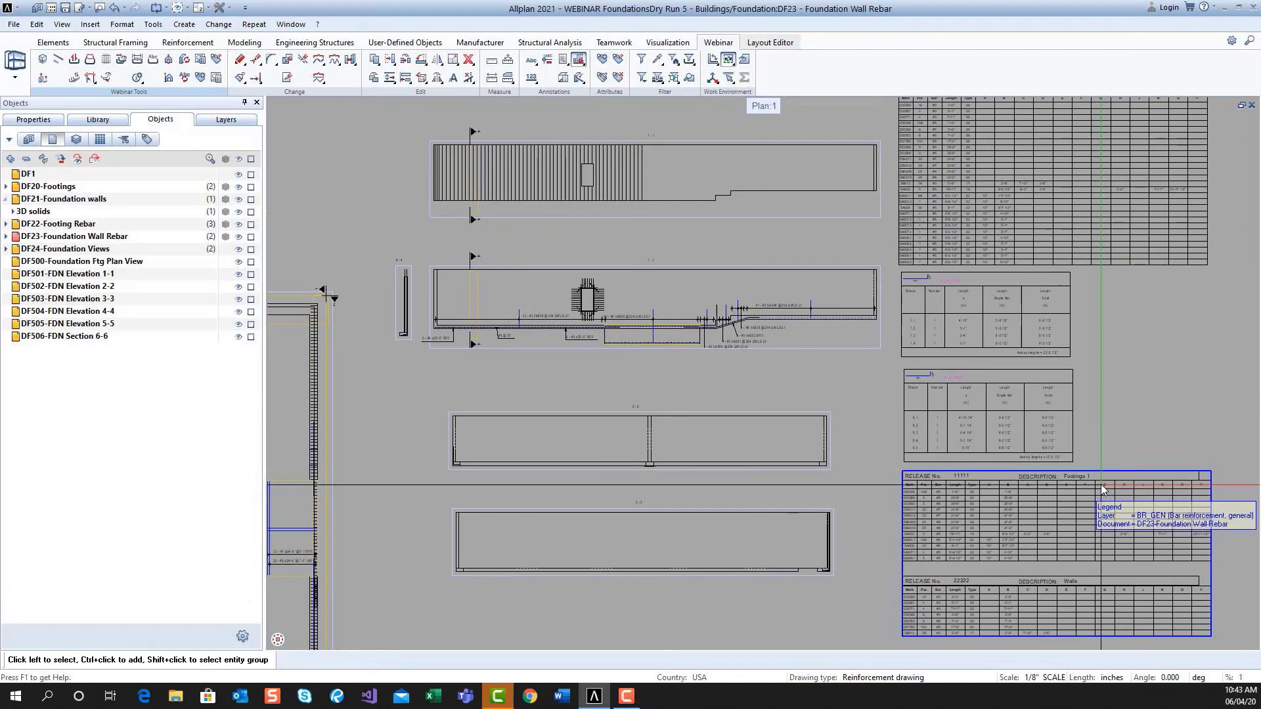
- Examine the release schedules for Footings 1 and Walls below the bar schemas
scroll(1104, 490, "up", 3)
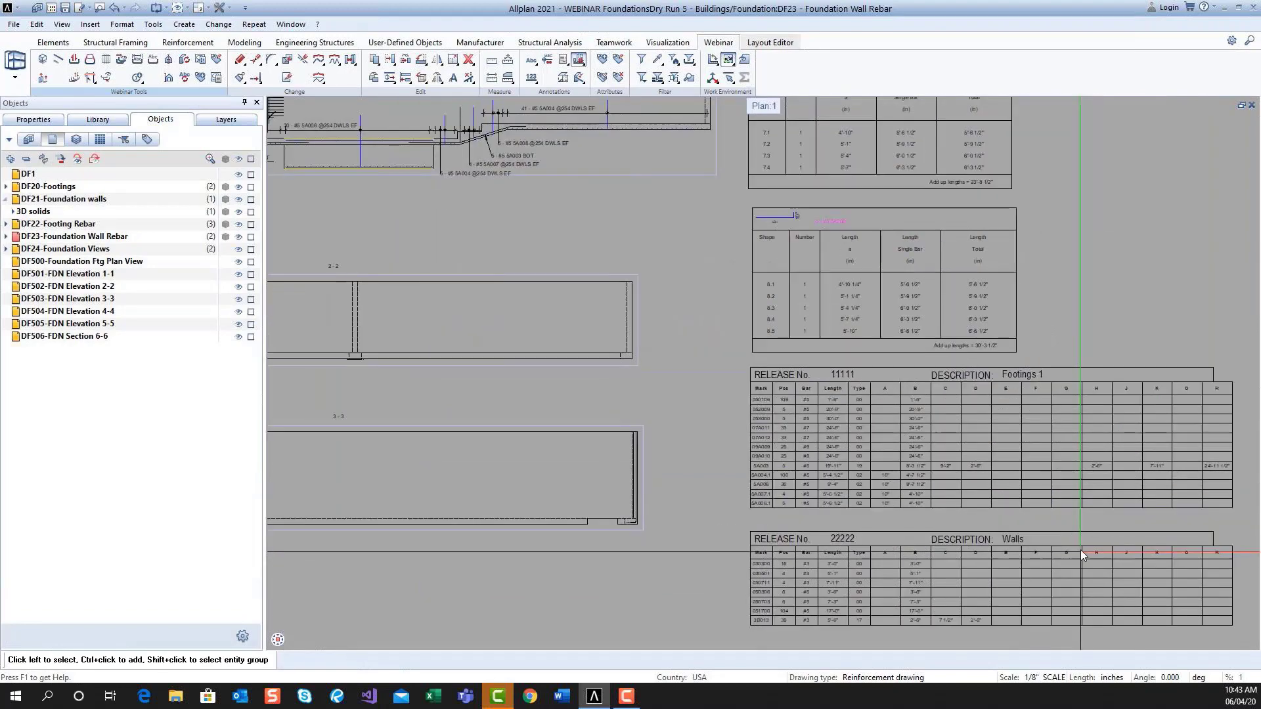
middle_click_drag(1082, 550, 1059, 472)
scroll(1059, 471, "up", 1)
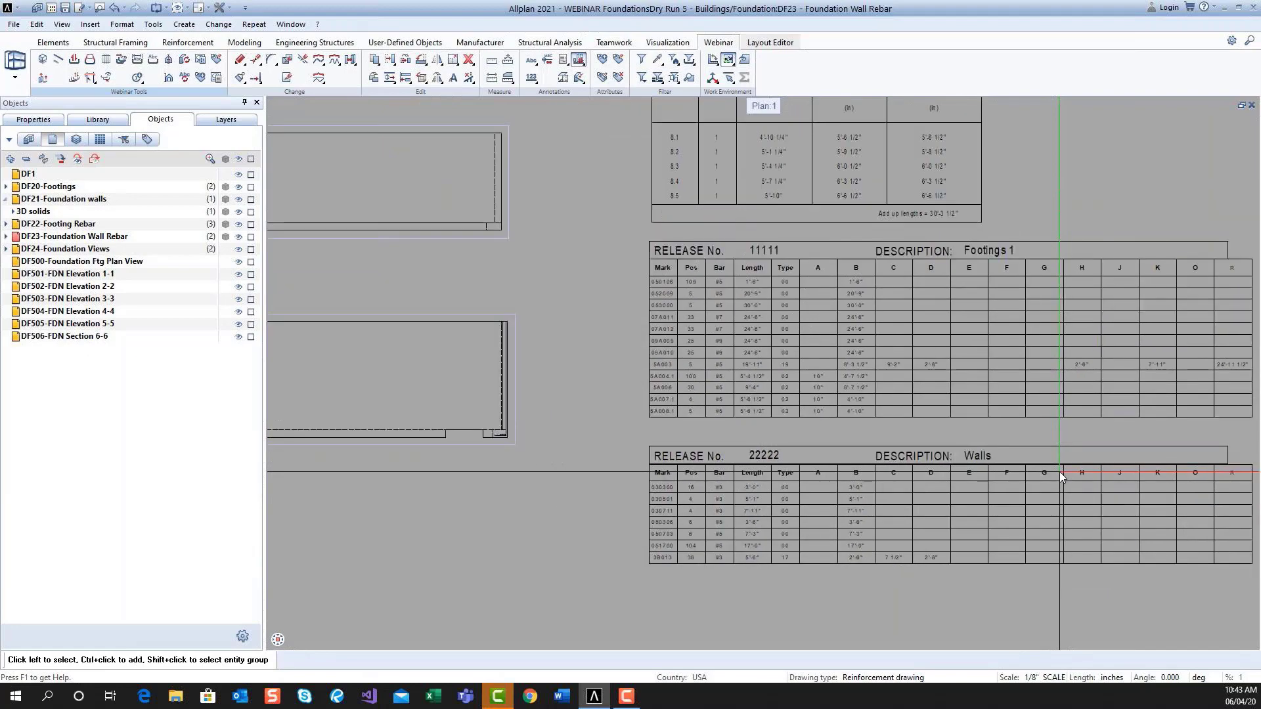
scroll(1060, 474, "down", 1)
scroll(1059, 472, "down", 1)
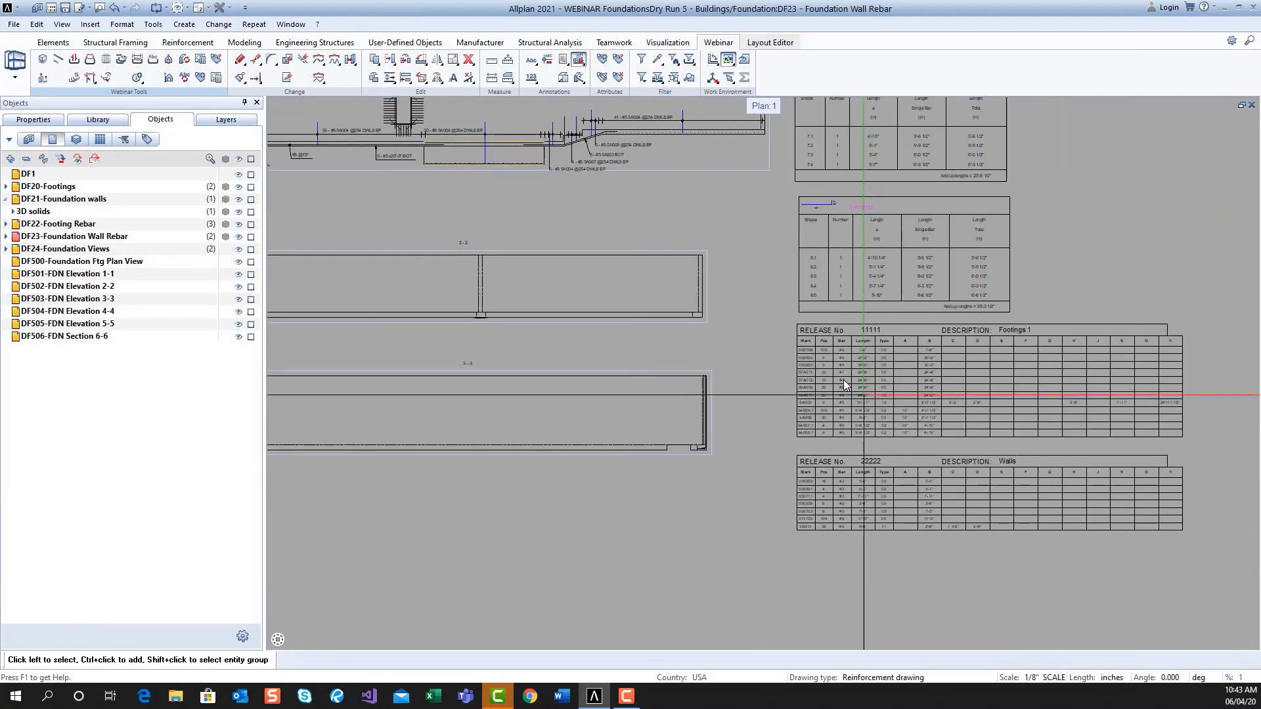
scroll(844, 379, "down", 1)
middle_click_drag(848, 421, 835, 377)
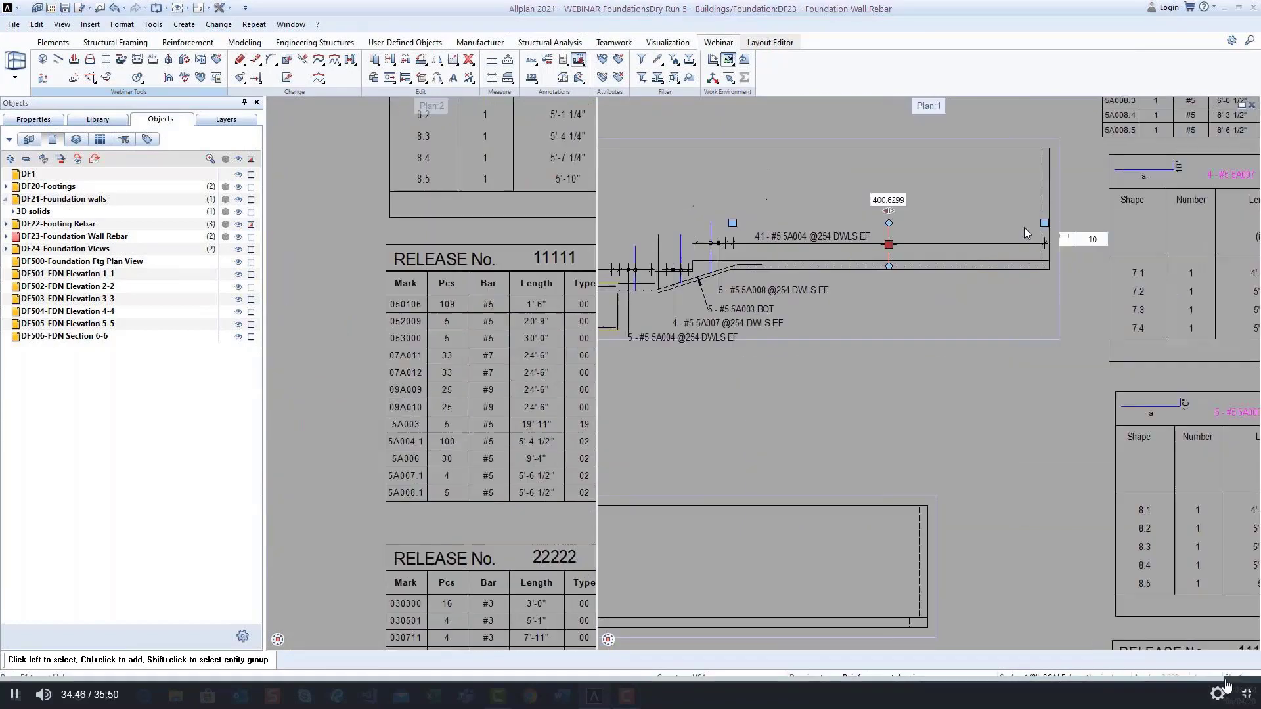
left_click(1218, 682)
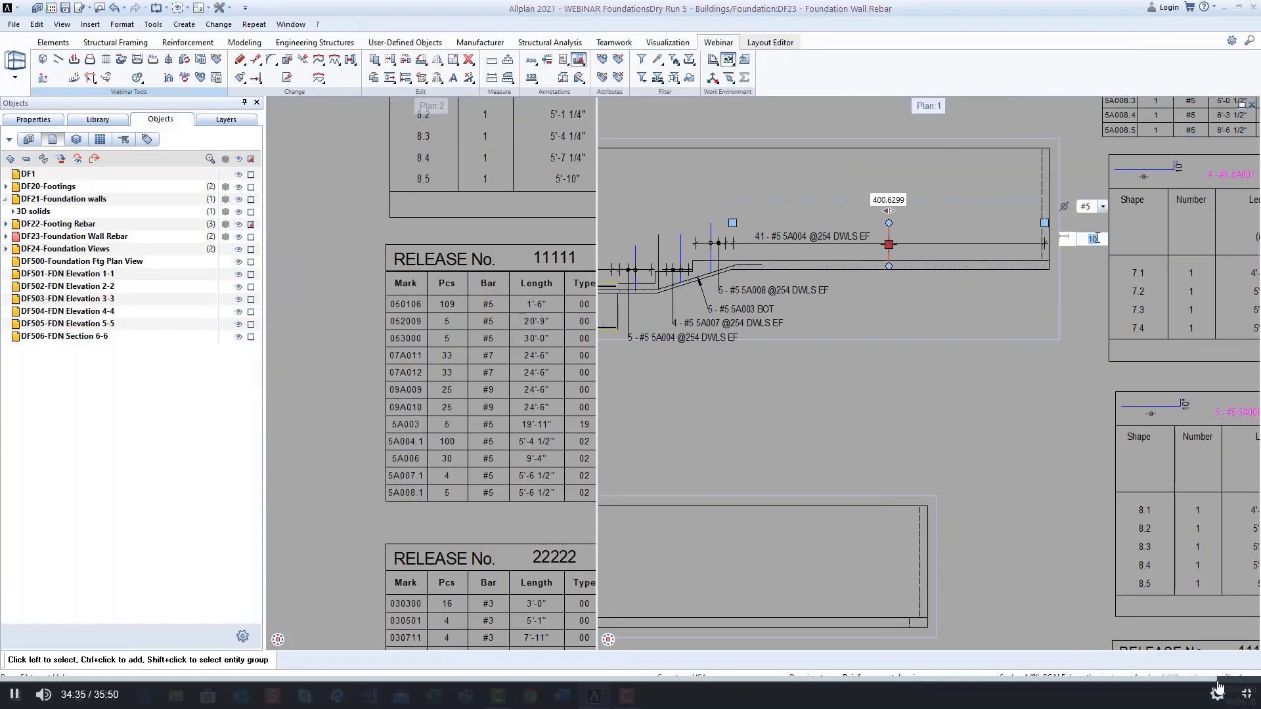